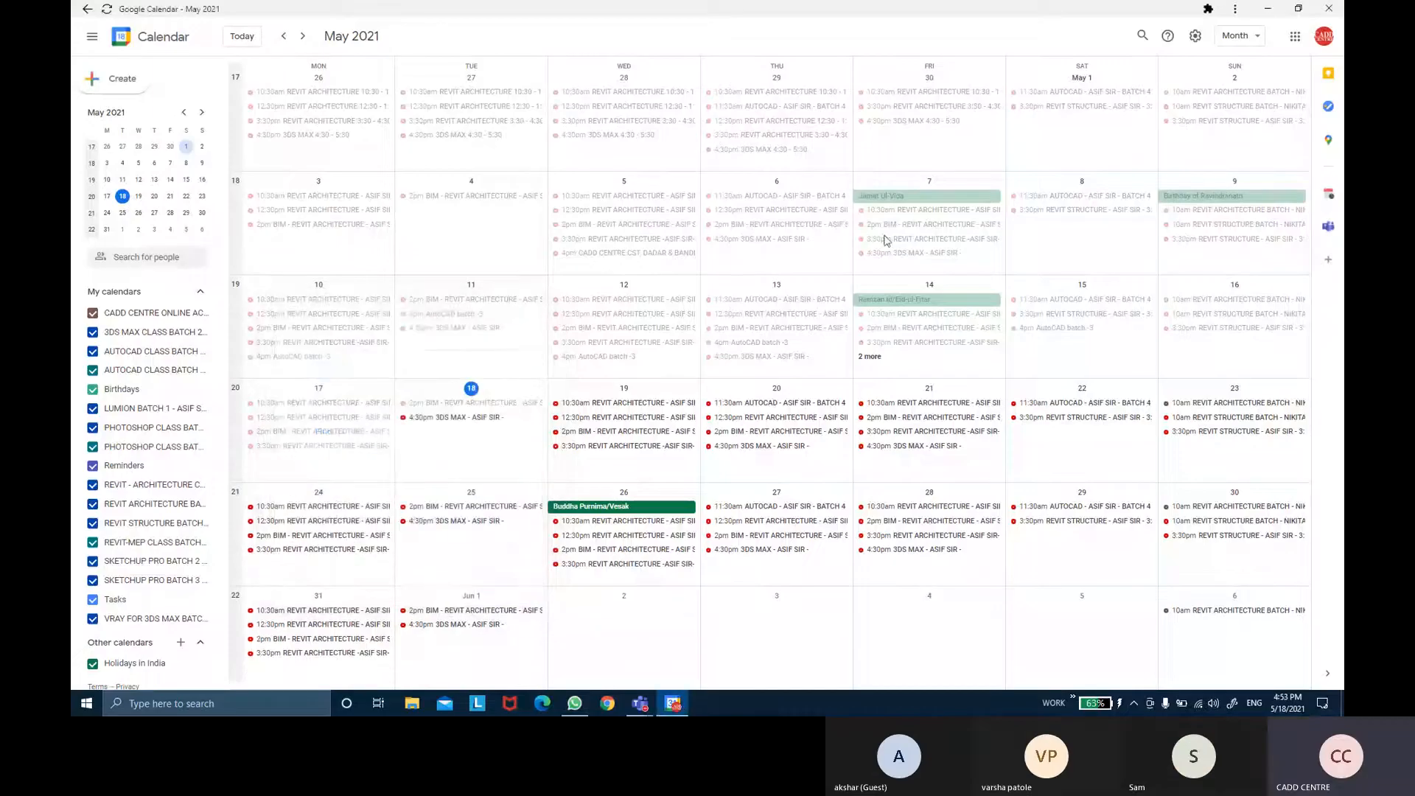
Close the Google Calendar window, minimise the Teams chat window, and refresh the desktop.
left_click(1330, 11)
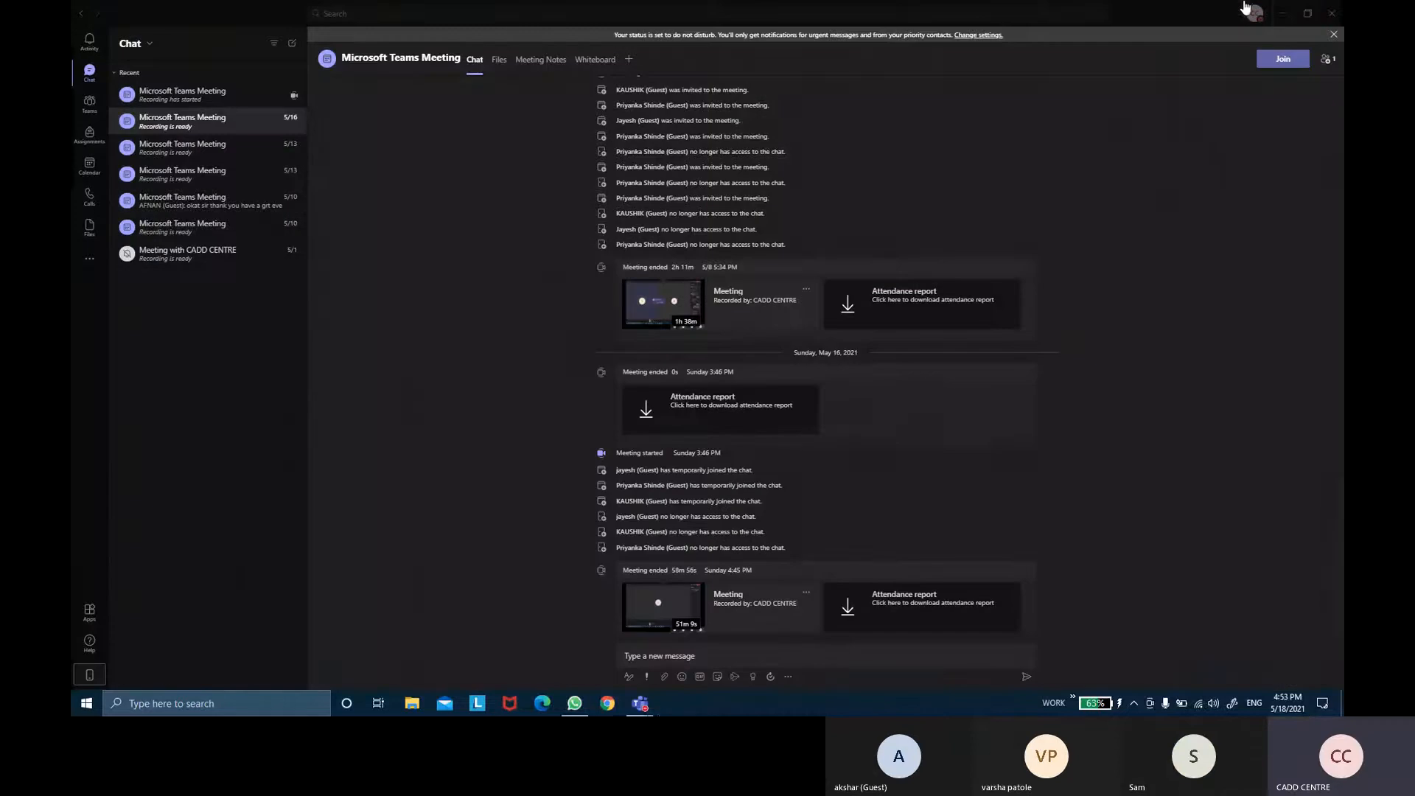
left_click(1291, 16)
right_click(680, 214)
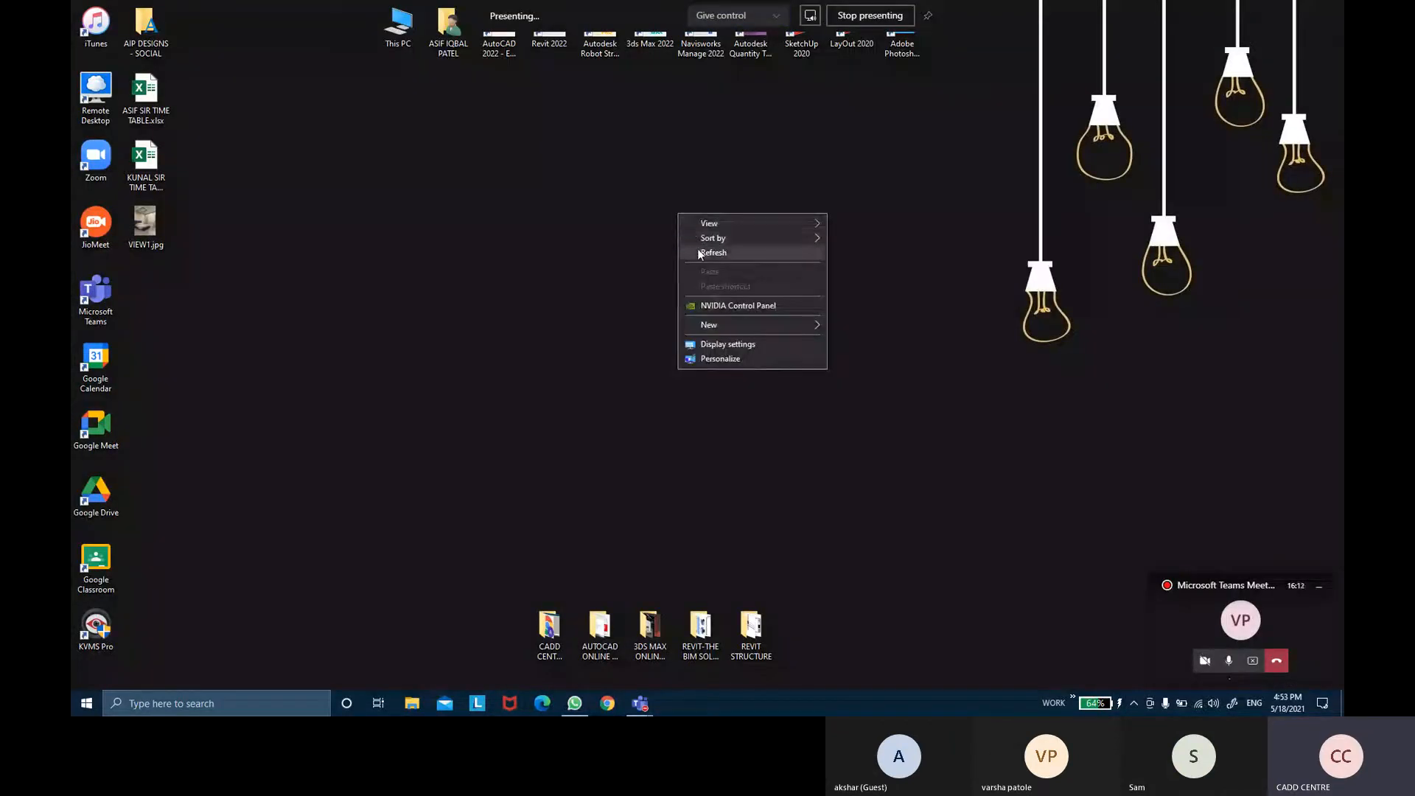
left_click(697, 248)
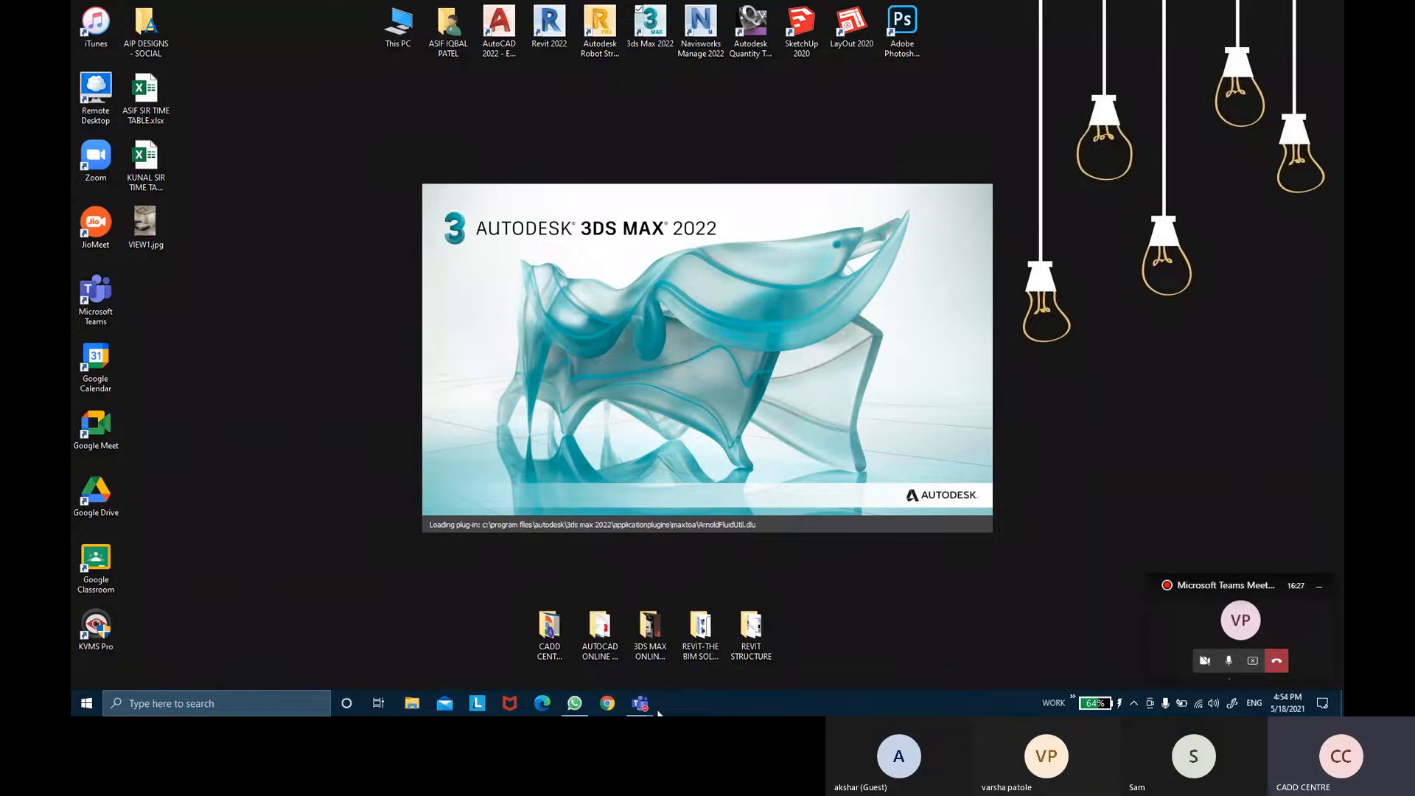
Check the Teams meeting chat for replies from the participants and minimise the meeting window again.
mouse_move(643, 706)
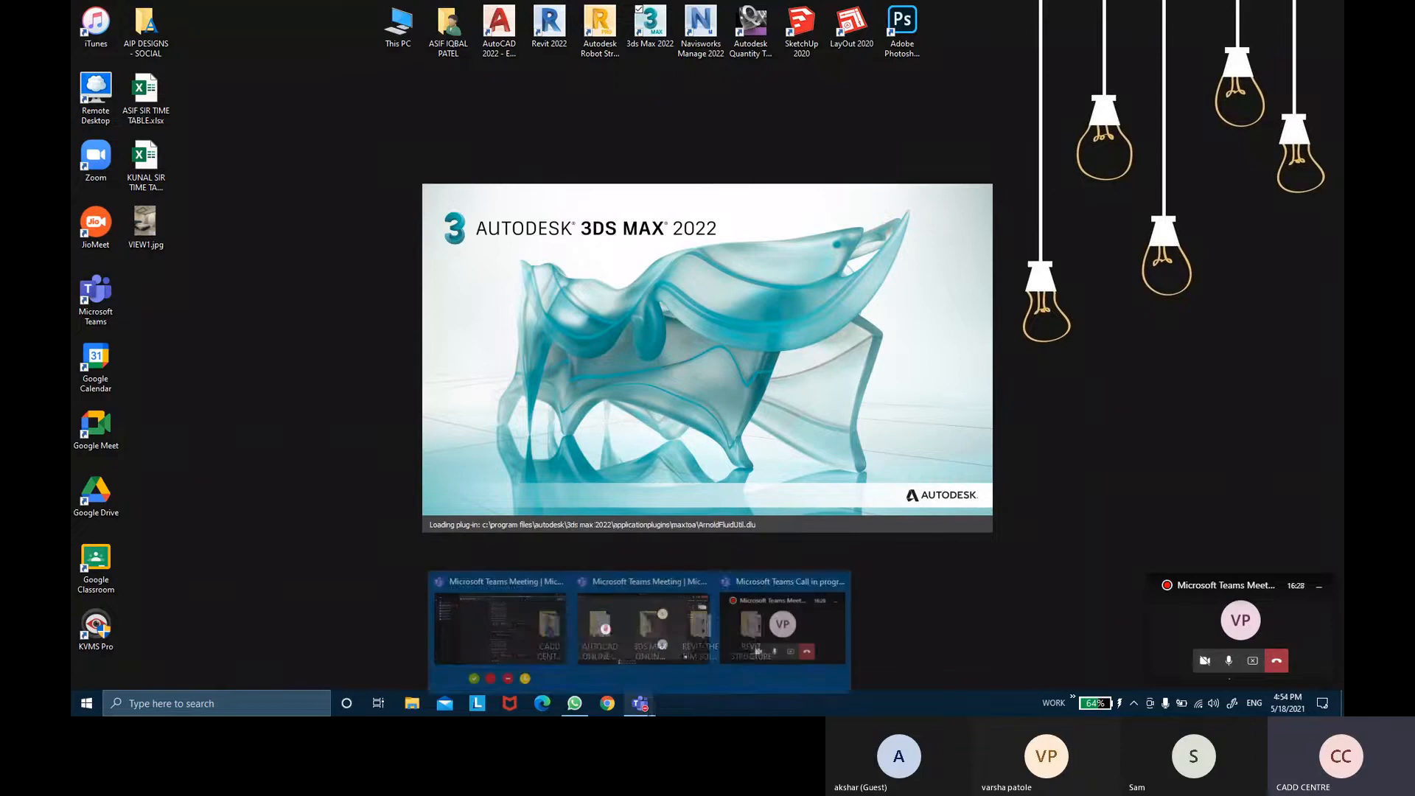
left_click(700, 644)
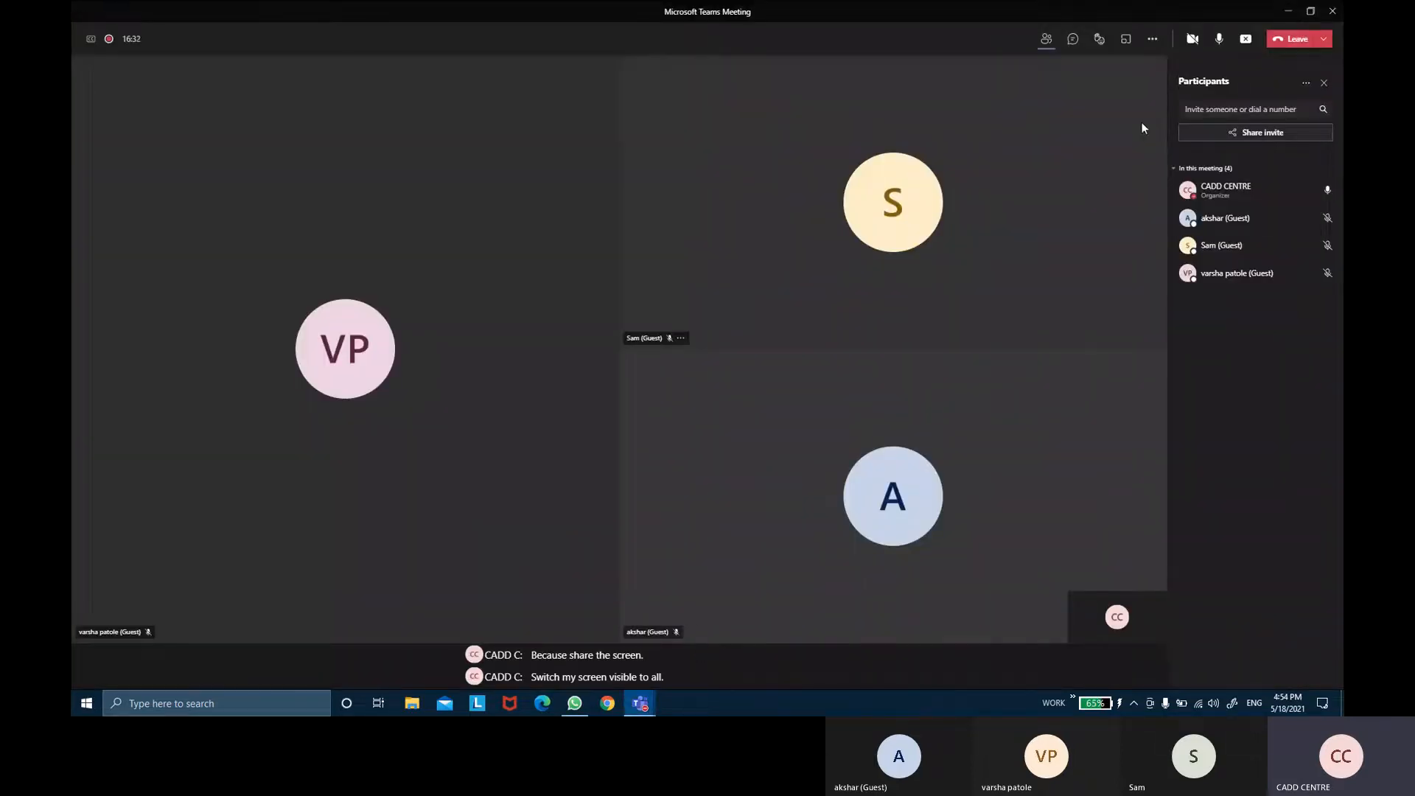
left_click(1073, 39)
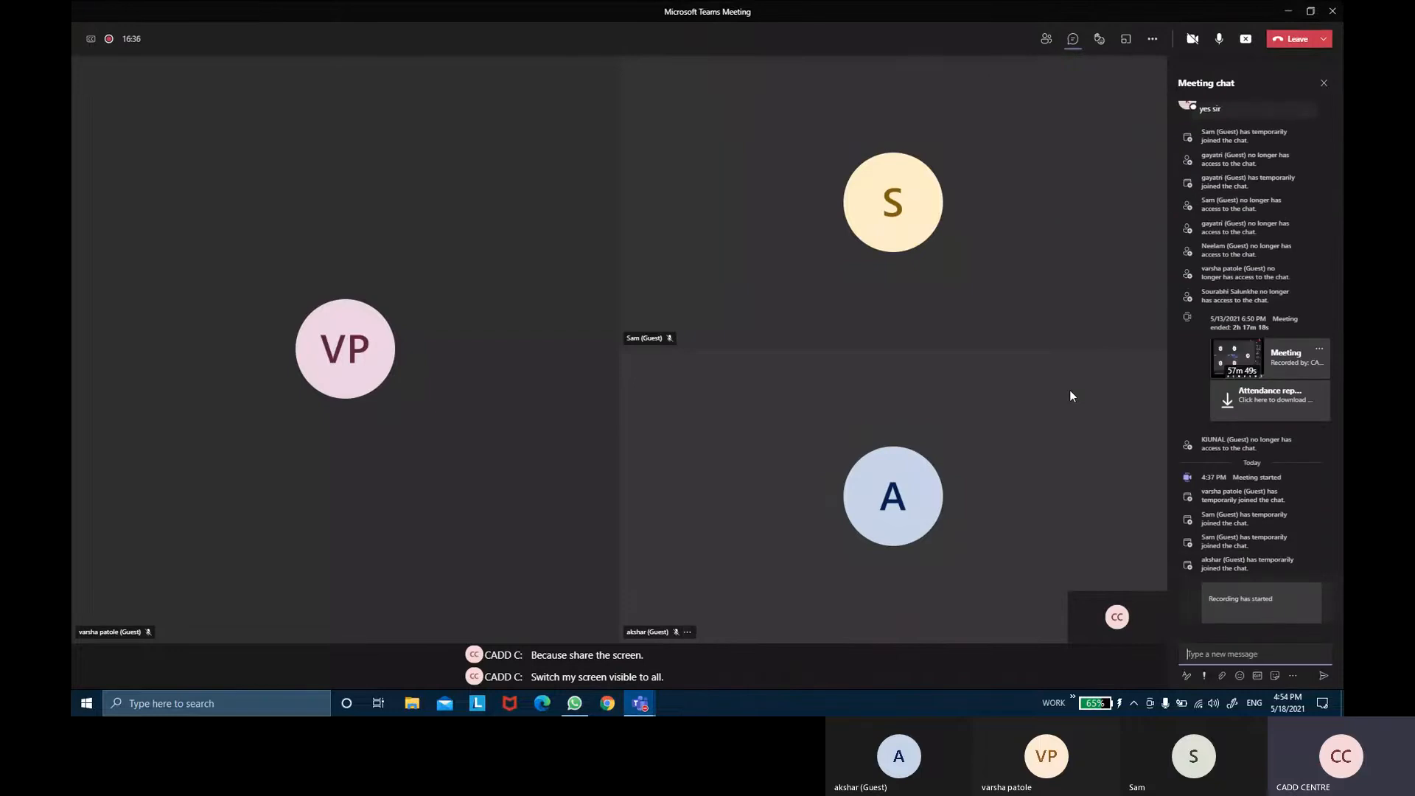
left_click(1287, 12)
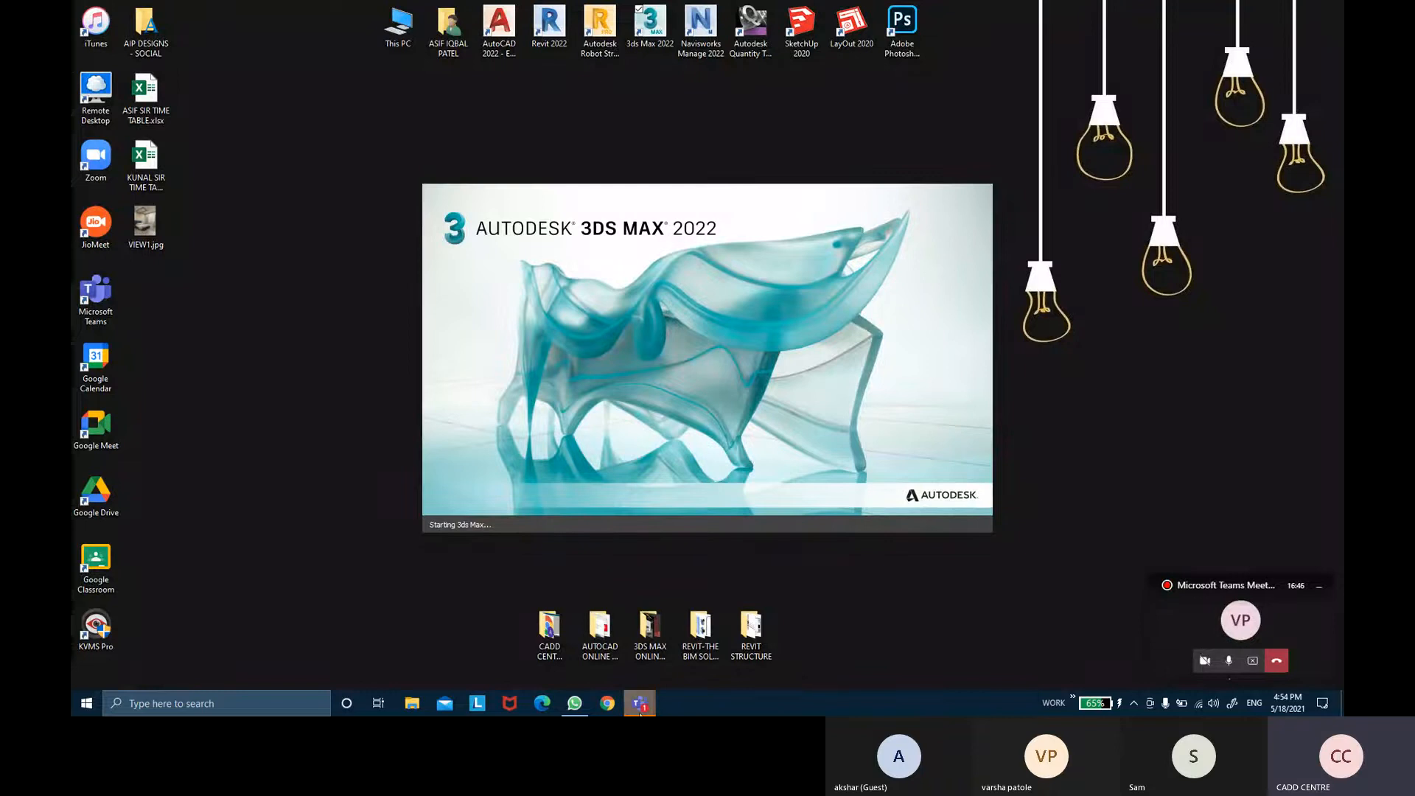
mouse_move(640, 703)
left_click(706, 642)
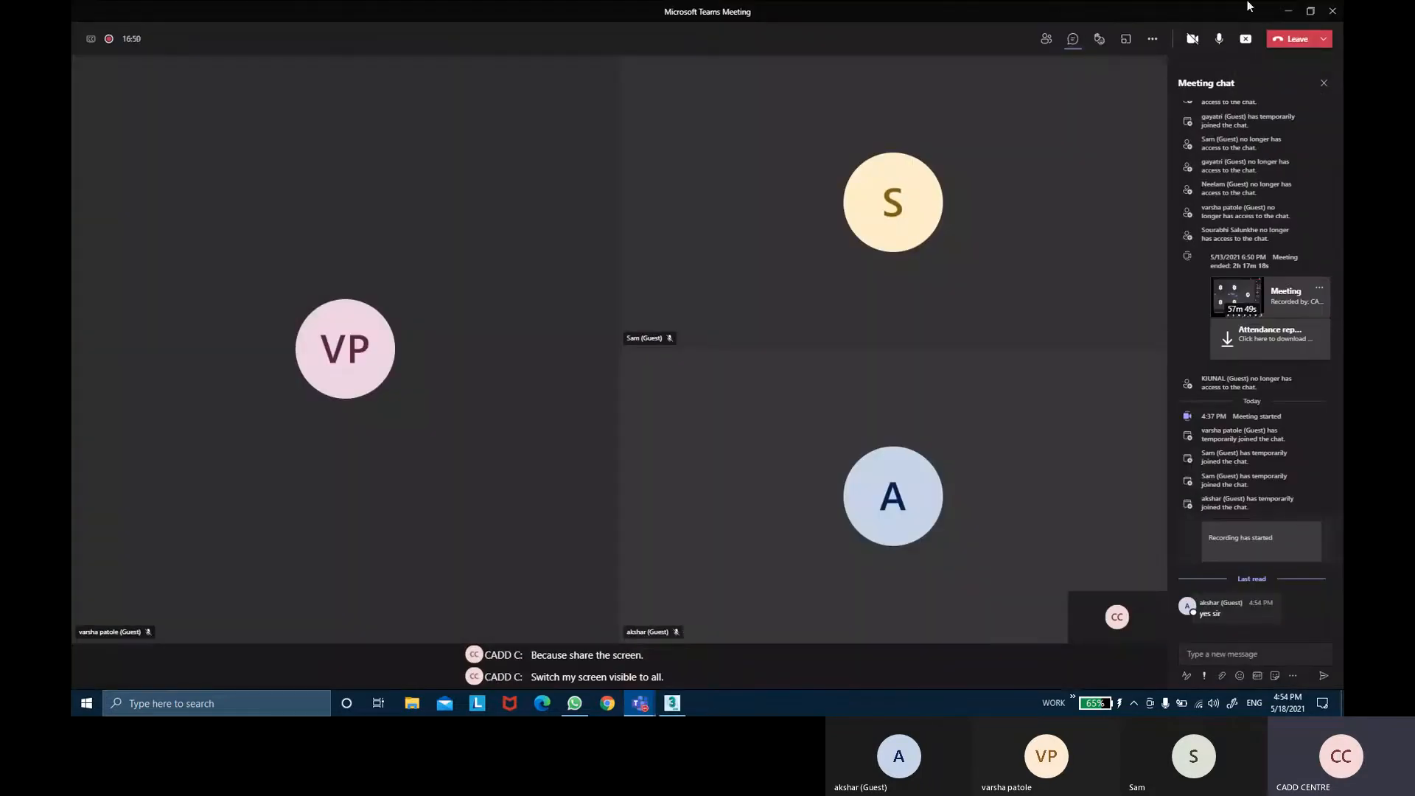
left_click(1297, 11)
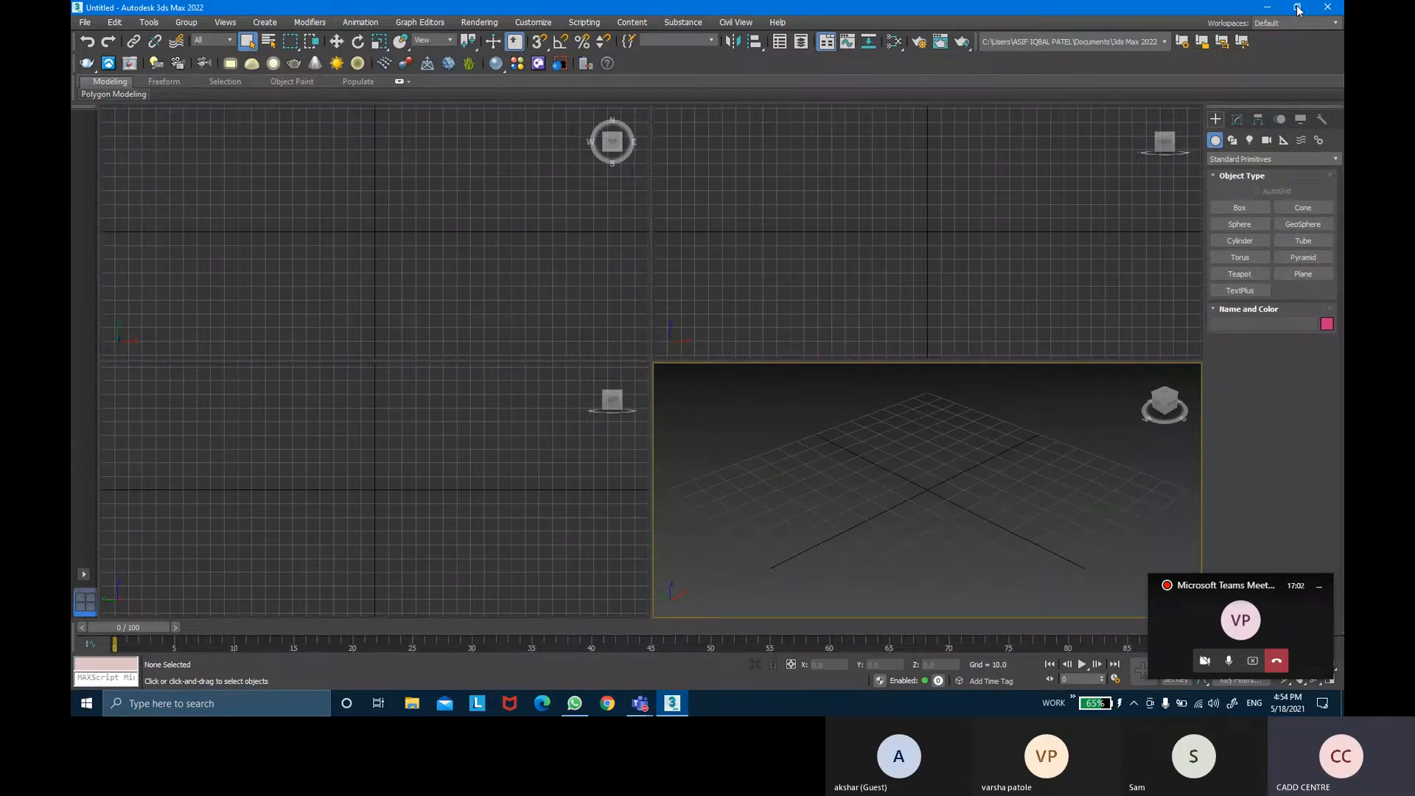
Dismiss the 3ds Max welcome screen and open ARNOLD LIGHTS.max from the ARNOLD LIGHTS folder in 3DS MAX ONLINE CLASS BATCH 2, adopting the file's unit scale.
left_click(1298, 9)
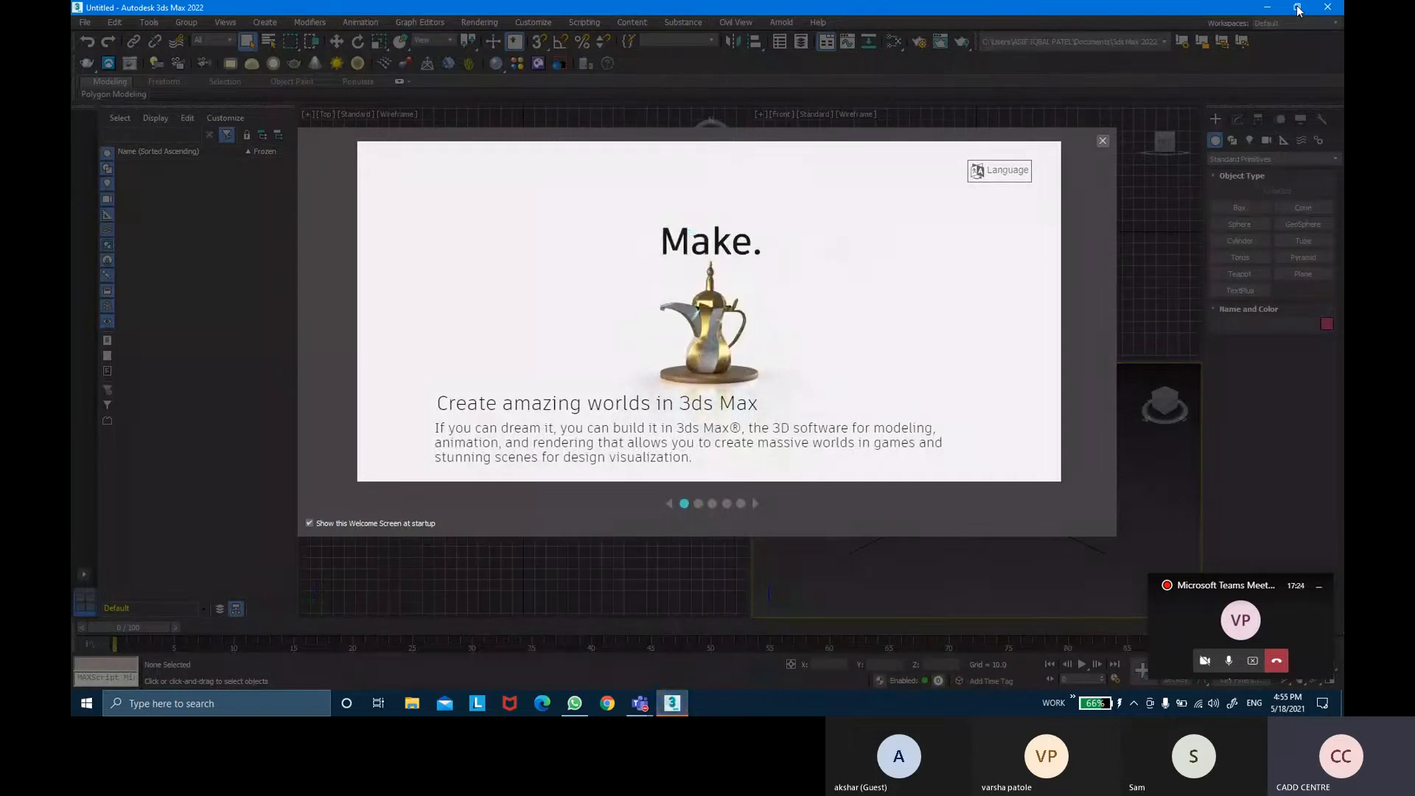
left_click(1102, 141)
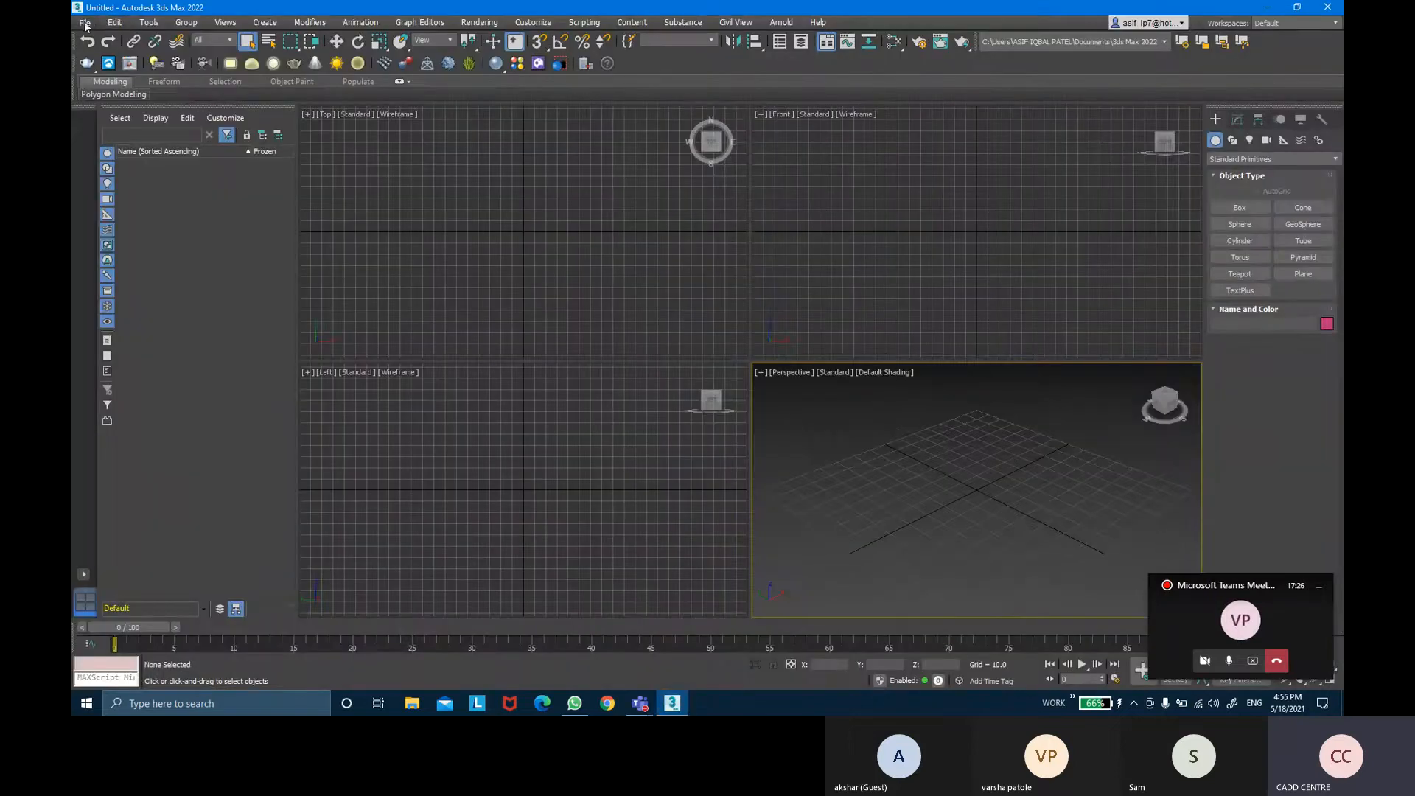
left_click(84, 22)
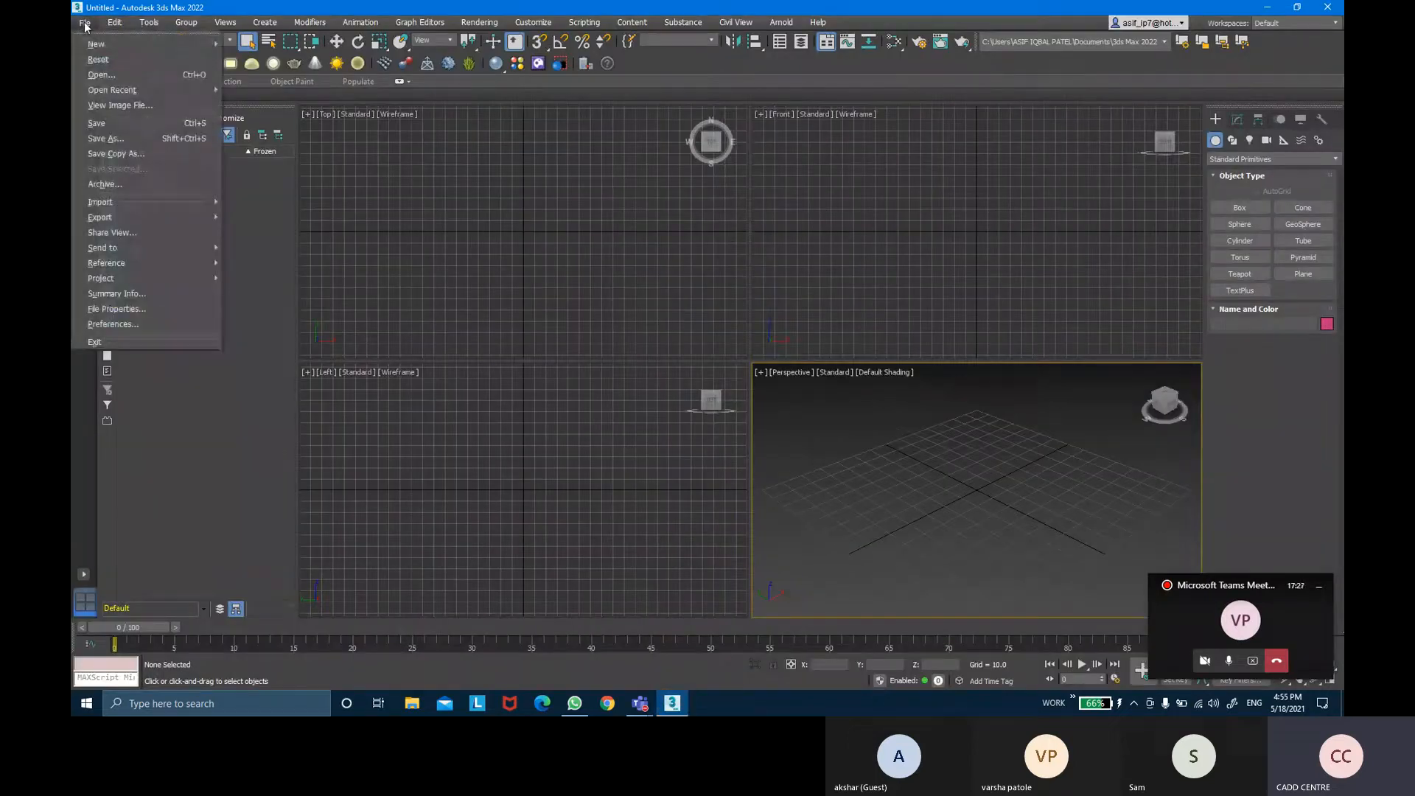
left_click(124, 74)
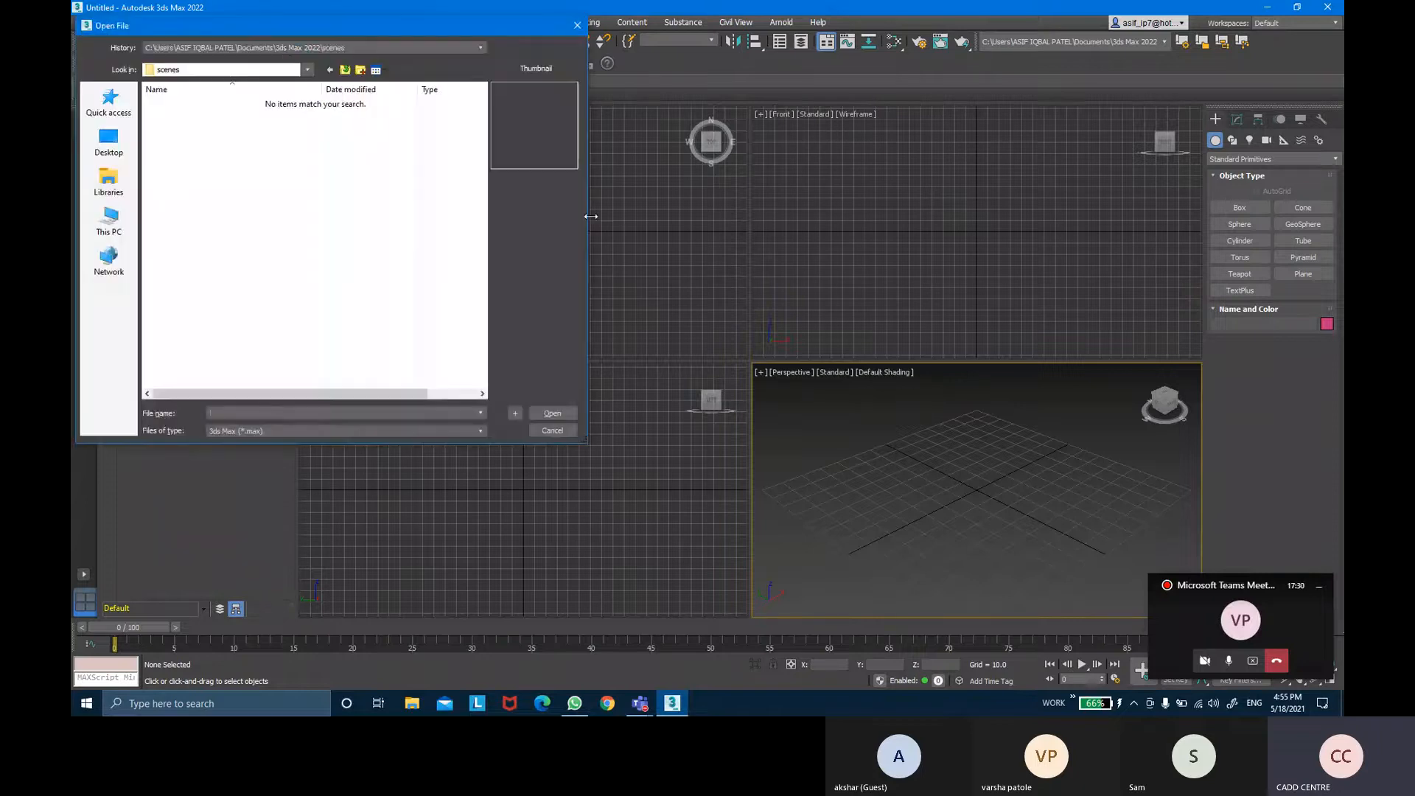
left_click(307, 69)
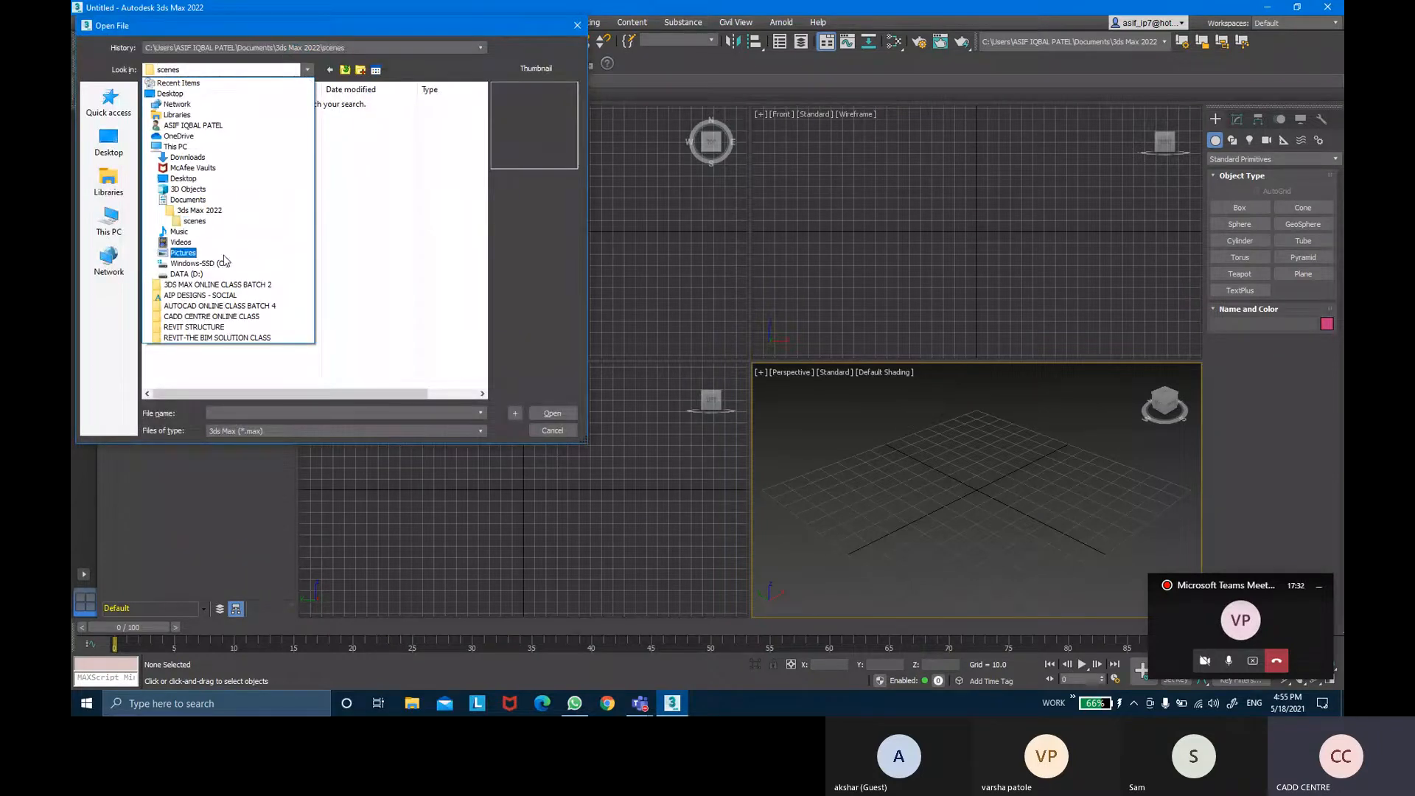
left_click(177, 94)
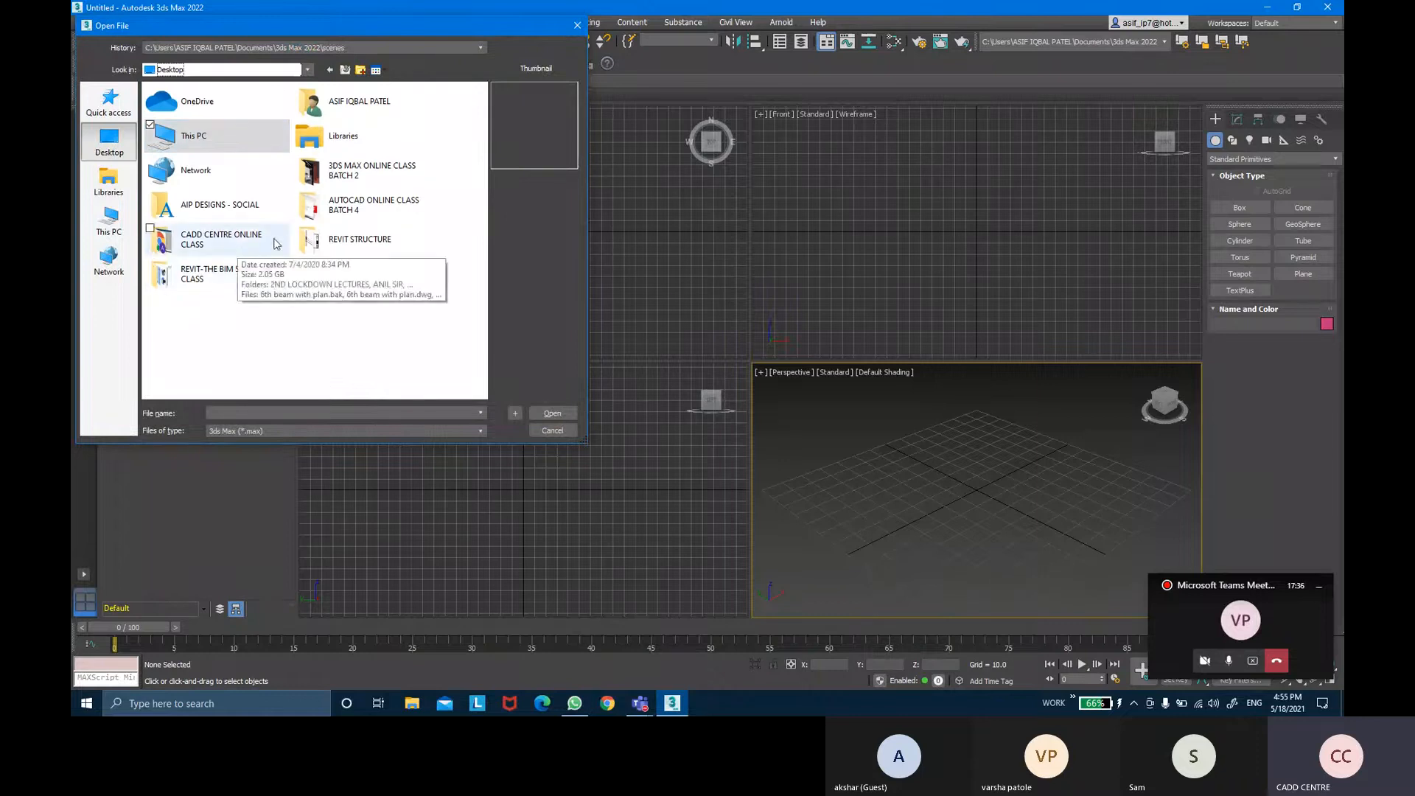
double_click(354, 171)
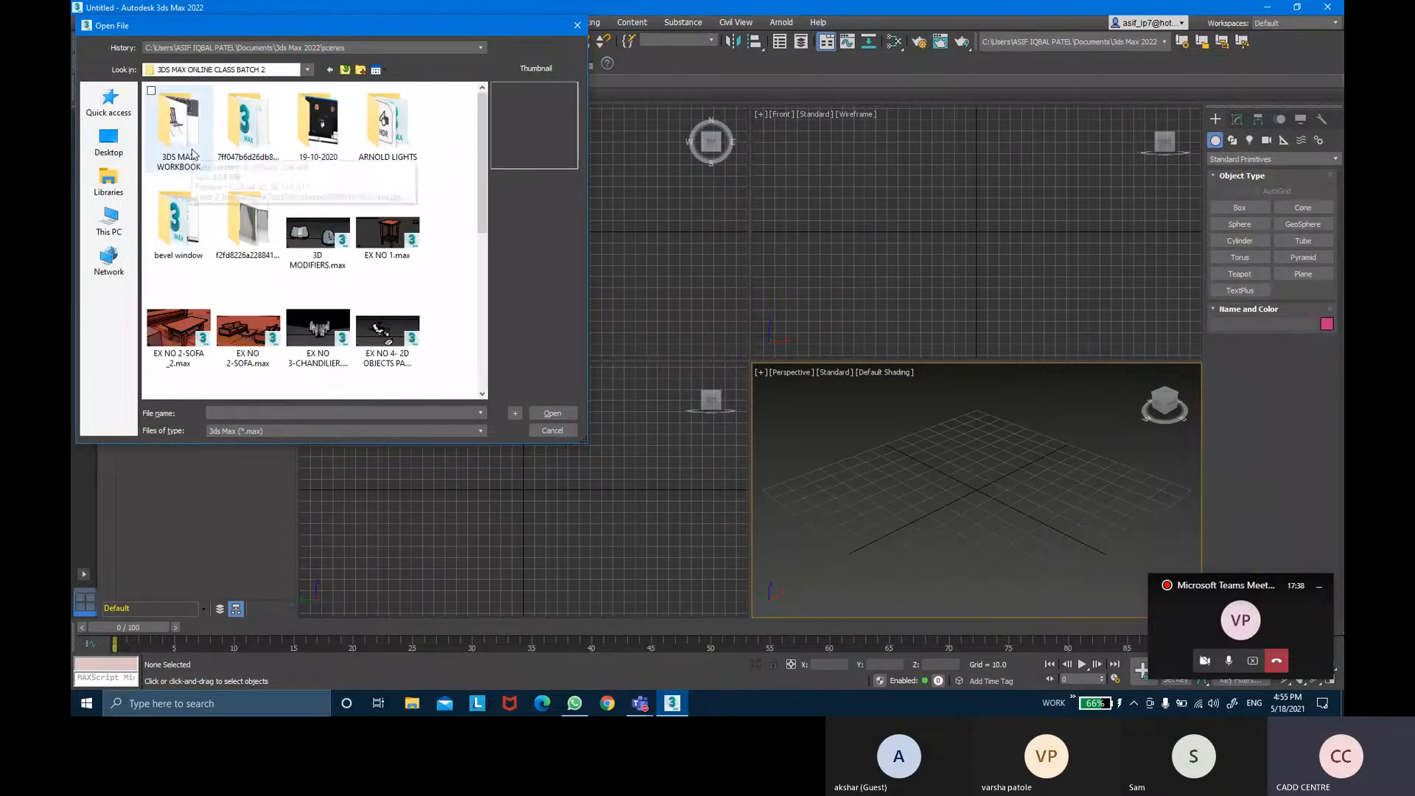
double_click(380, 144)
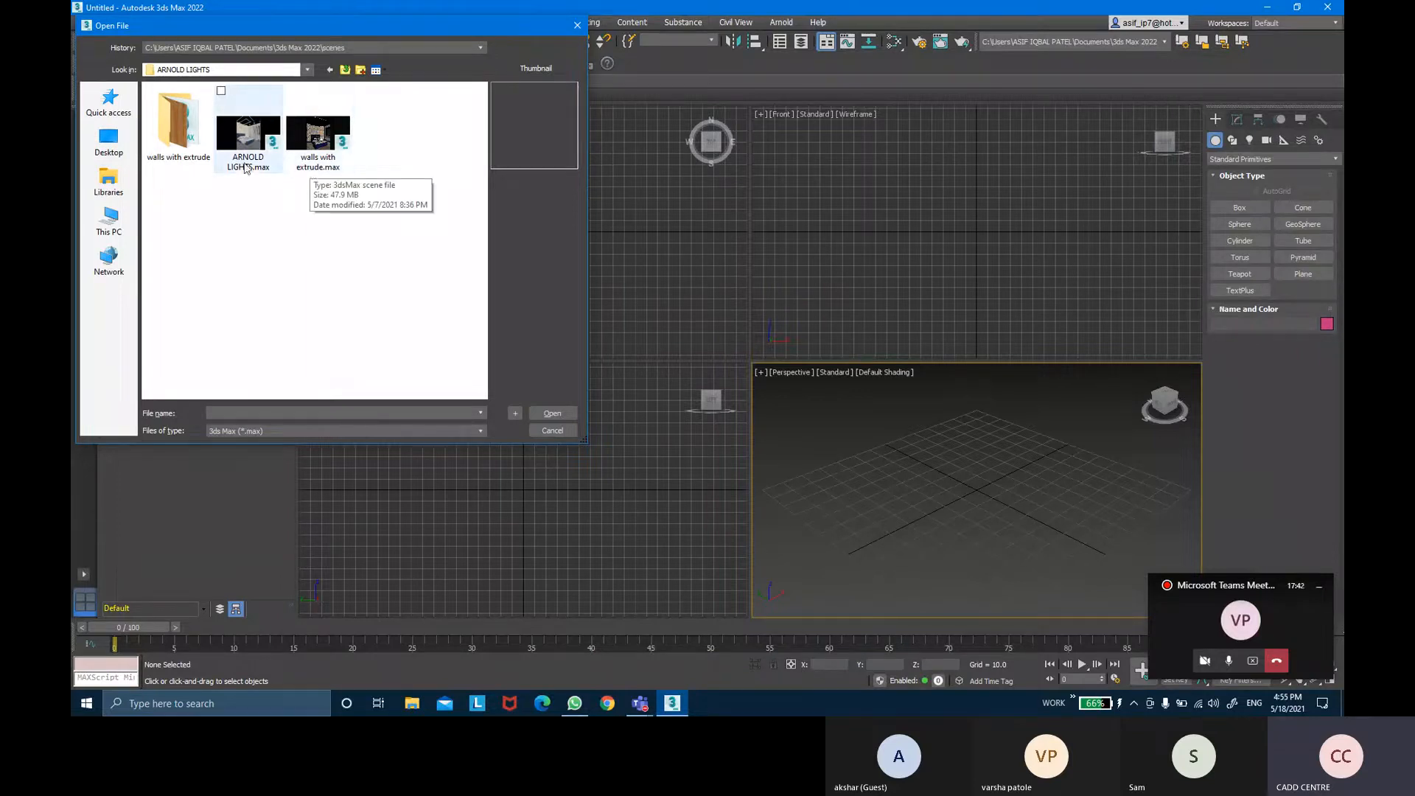
left_click(248, 136)
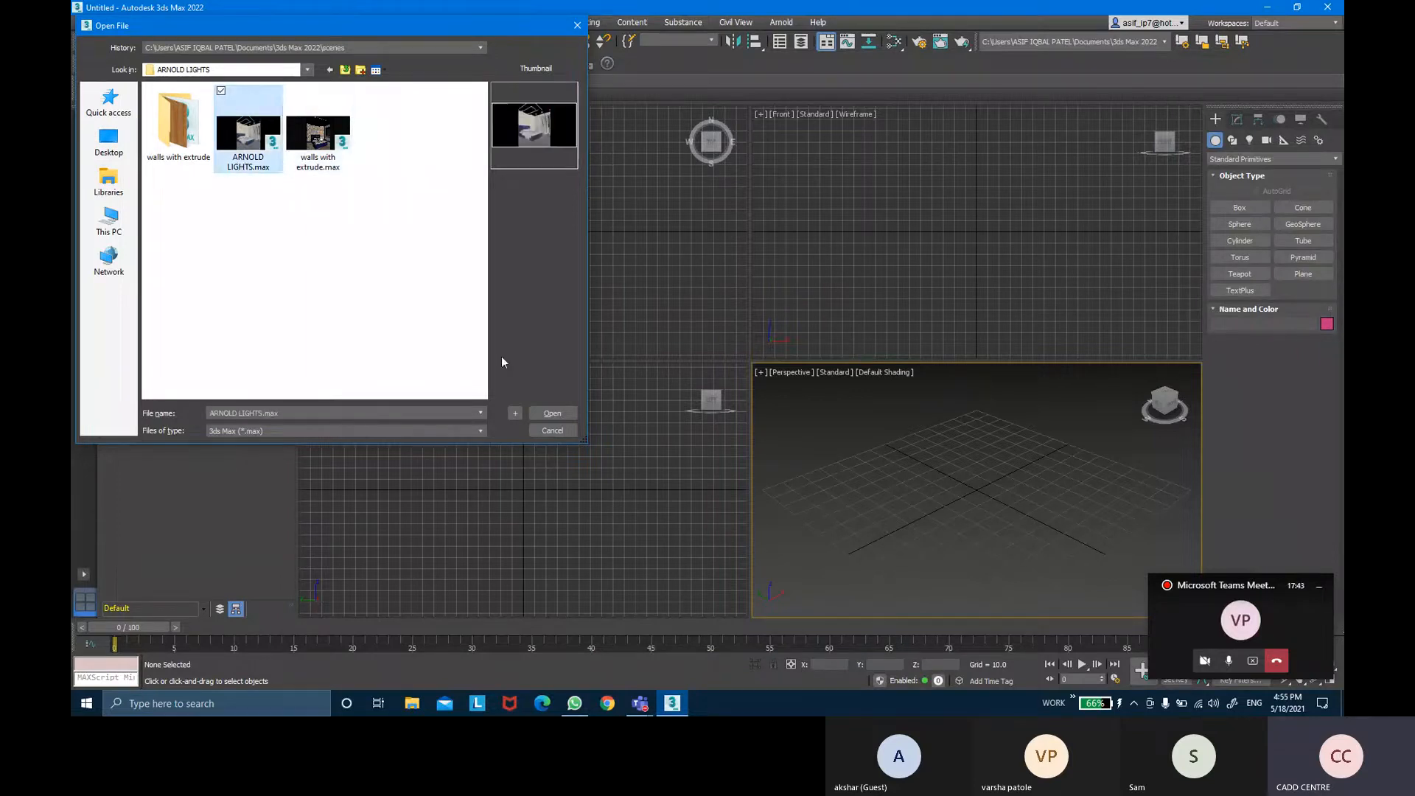
left_click(550, 415)
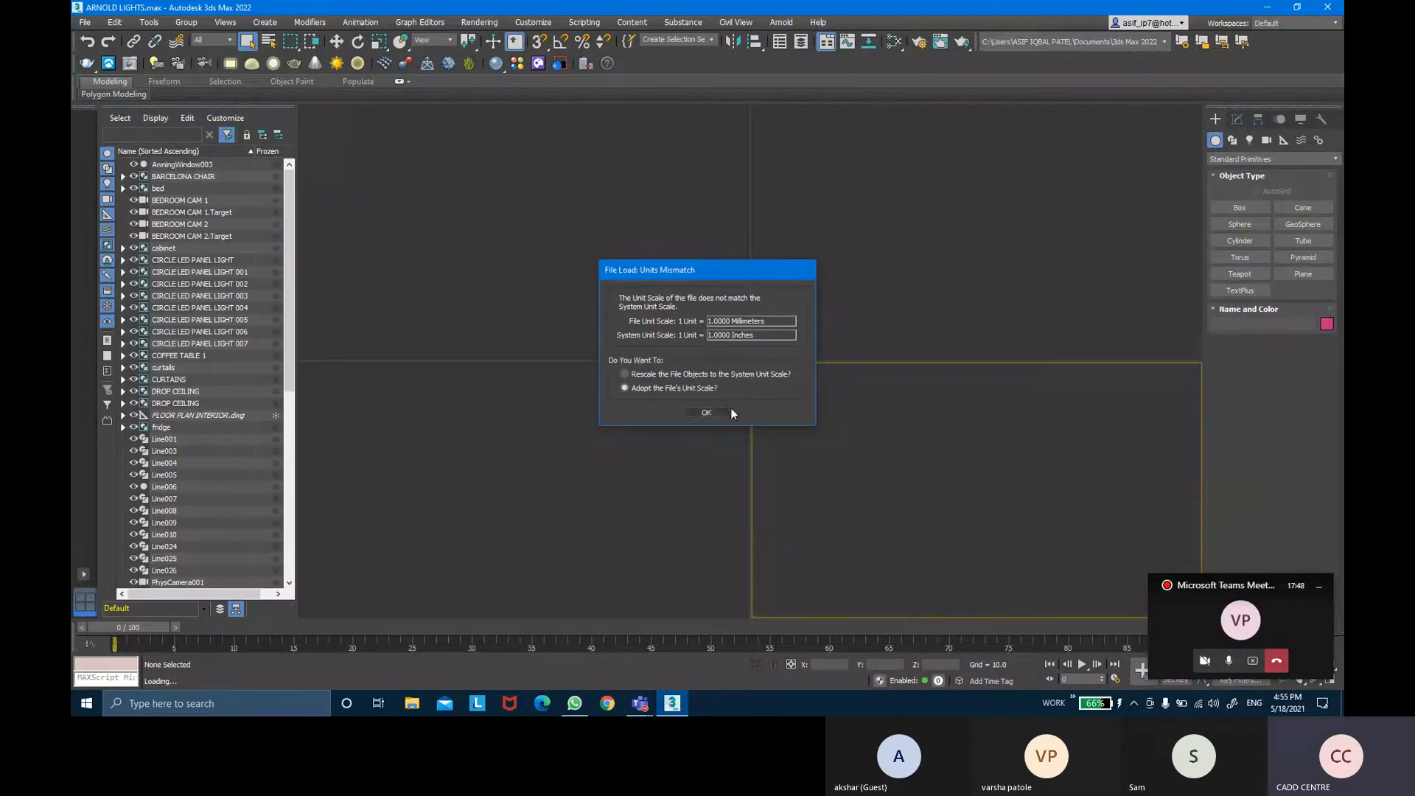
left_click(728, 413)
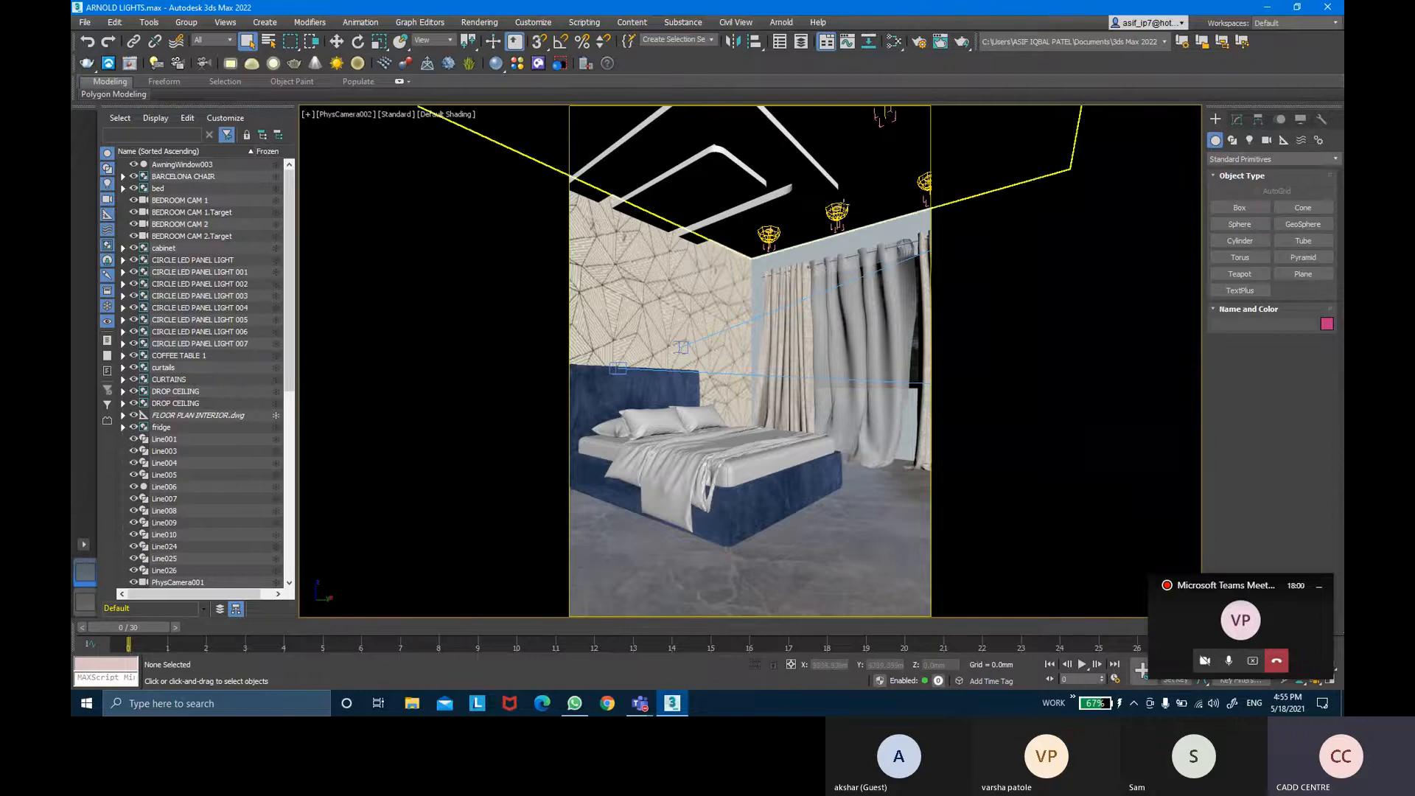
Minimise 3ds Max and examine the bedroom render VIEW1.jpg from the desktop in the photo viewer.
left_click(1267, 6)
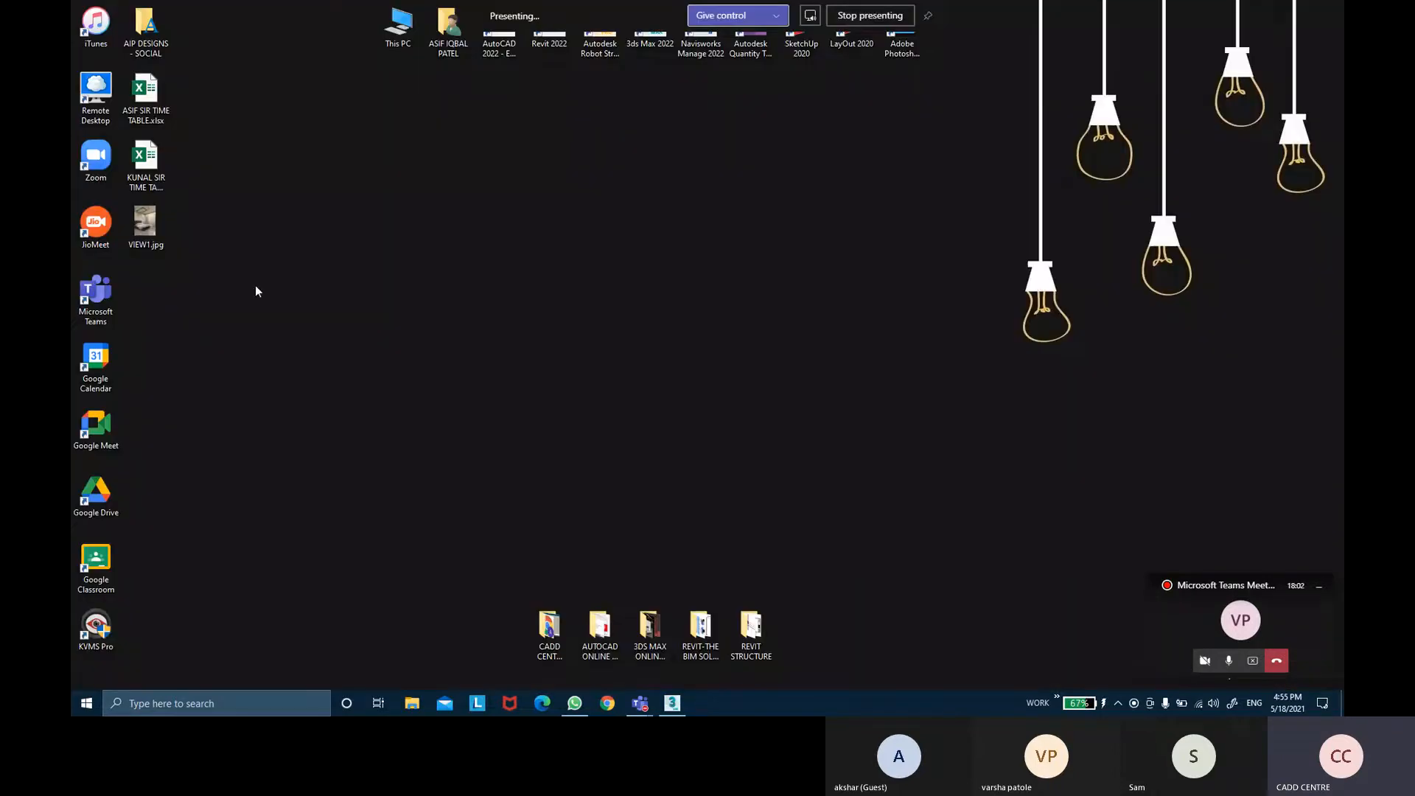
double_click(146, 228)
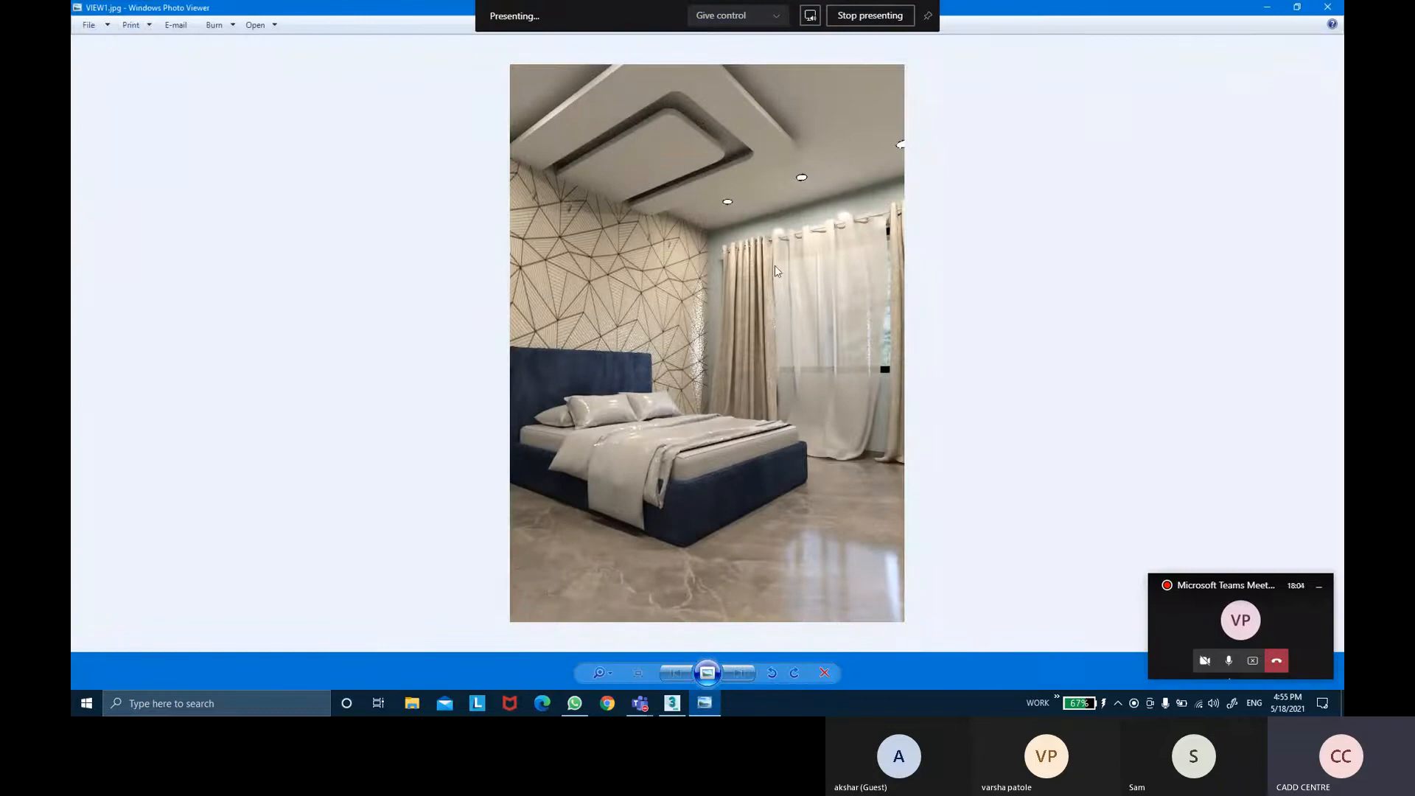
scroll(802, 172, "up", 5)
scroll(1032, 193, "down", 5)
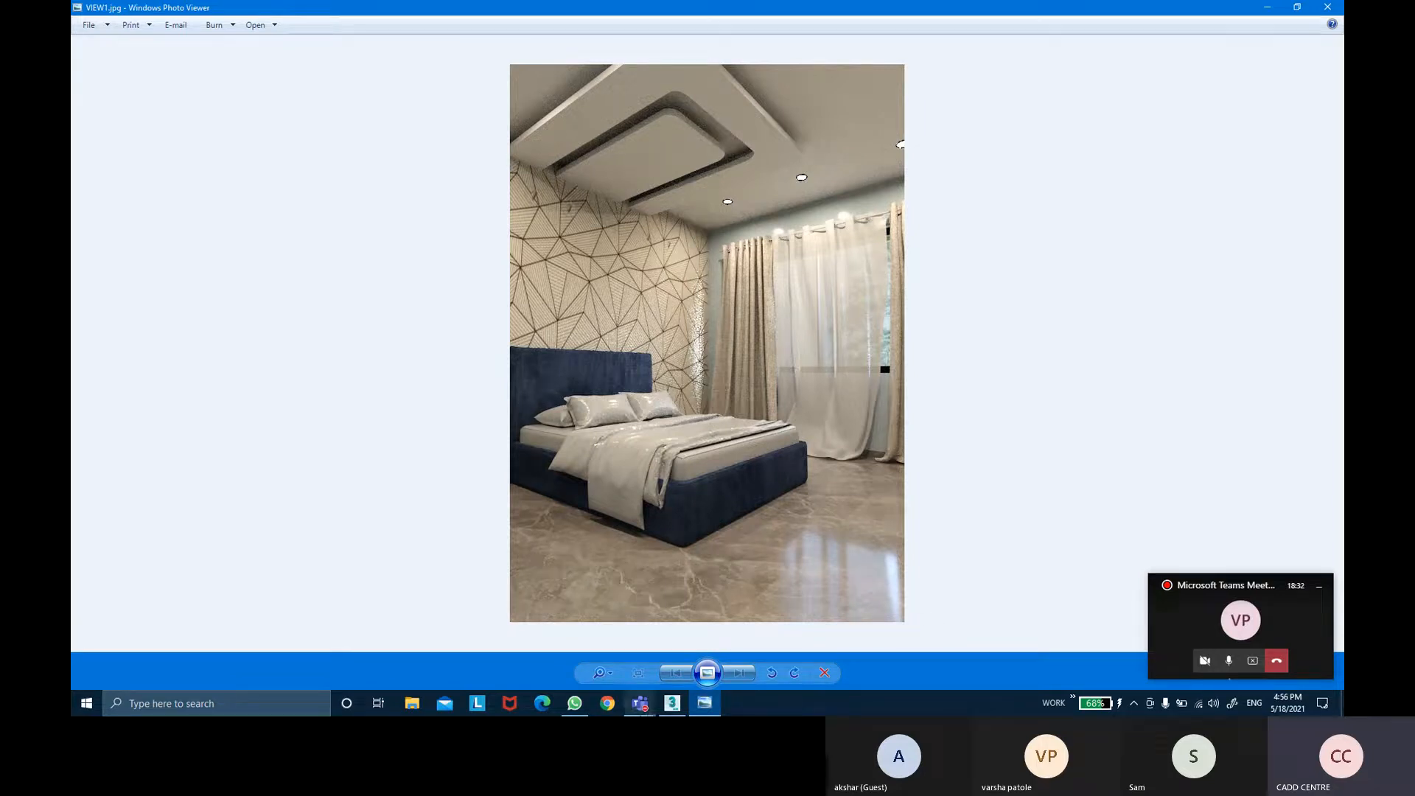
Switch back to 3ds Max and display the bedroom in the top view as a wireframe.
left_click(672, 705)
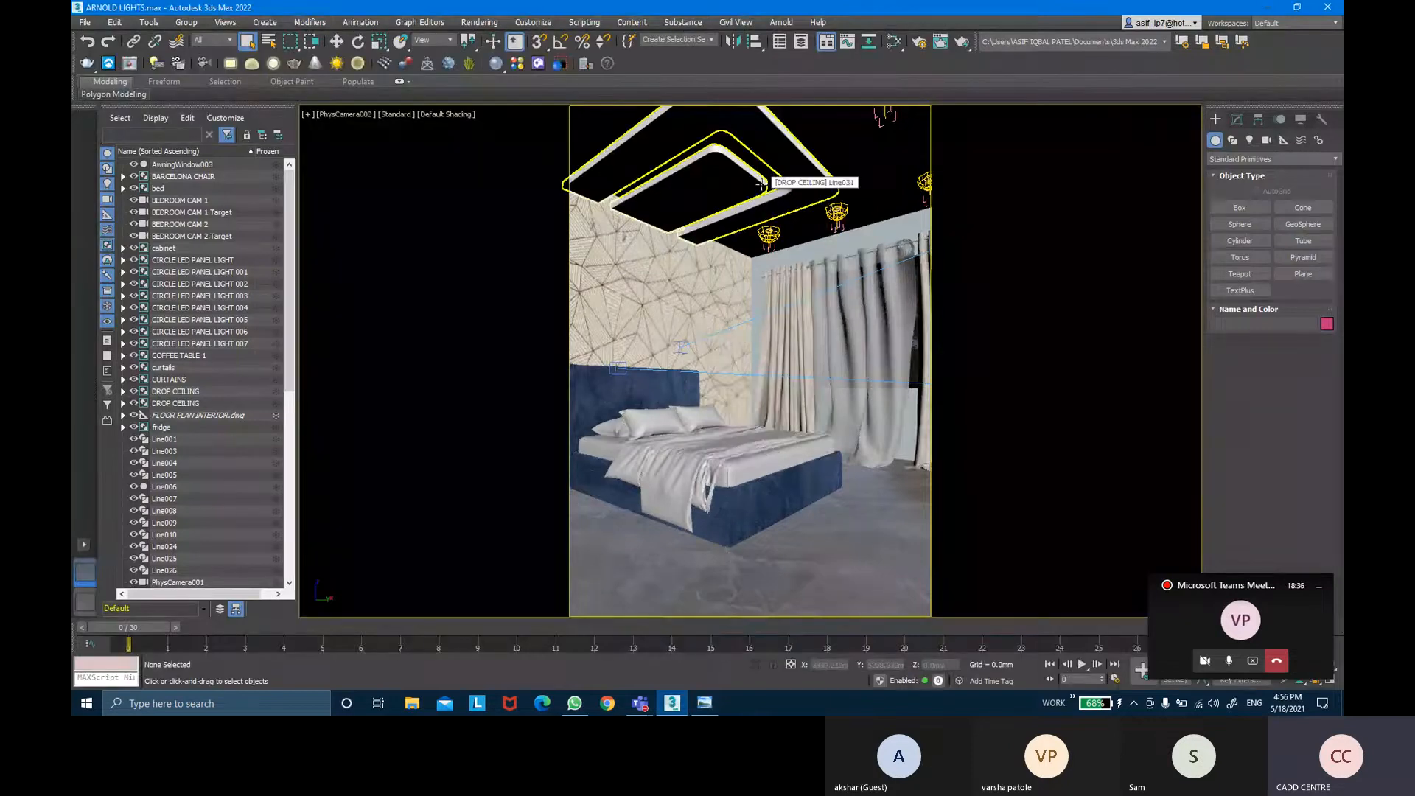
key("t")
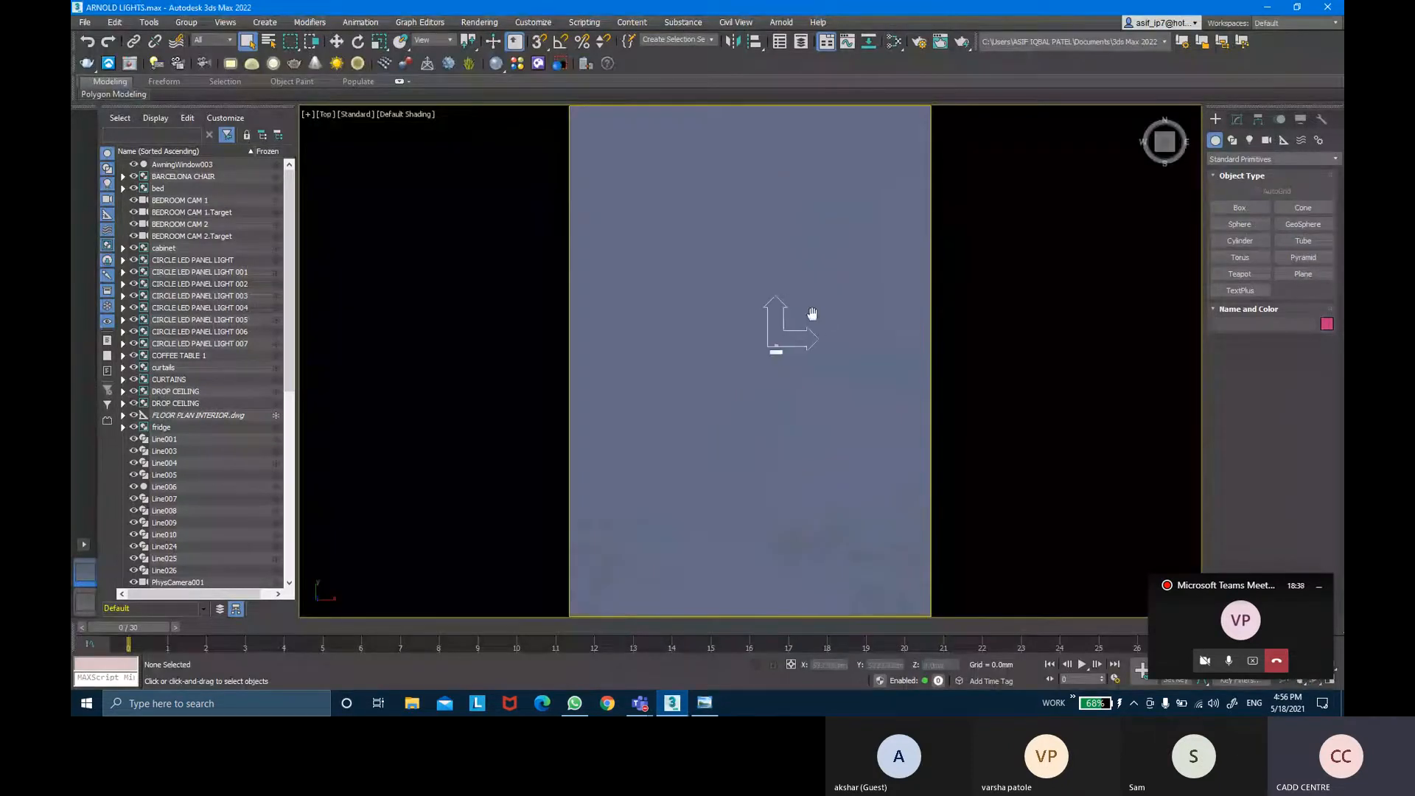
mouse_move(697, 376)
middle_mouse_down()
mouse_move(749, 319)
mouse_move(676, 413)
mouse_move(723, 431)
mouse_move(701, 410)
middle_mouse_up()
key("F3")
scroll(584, 274, "up", 5)
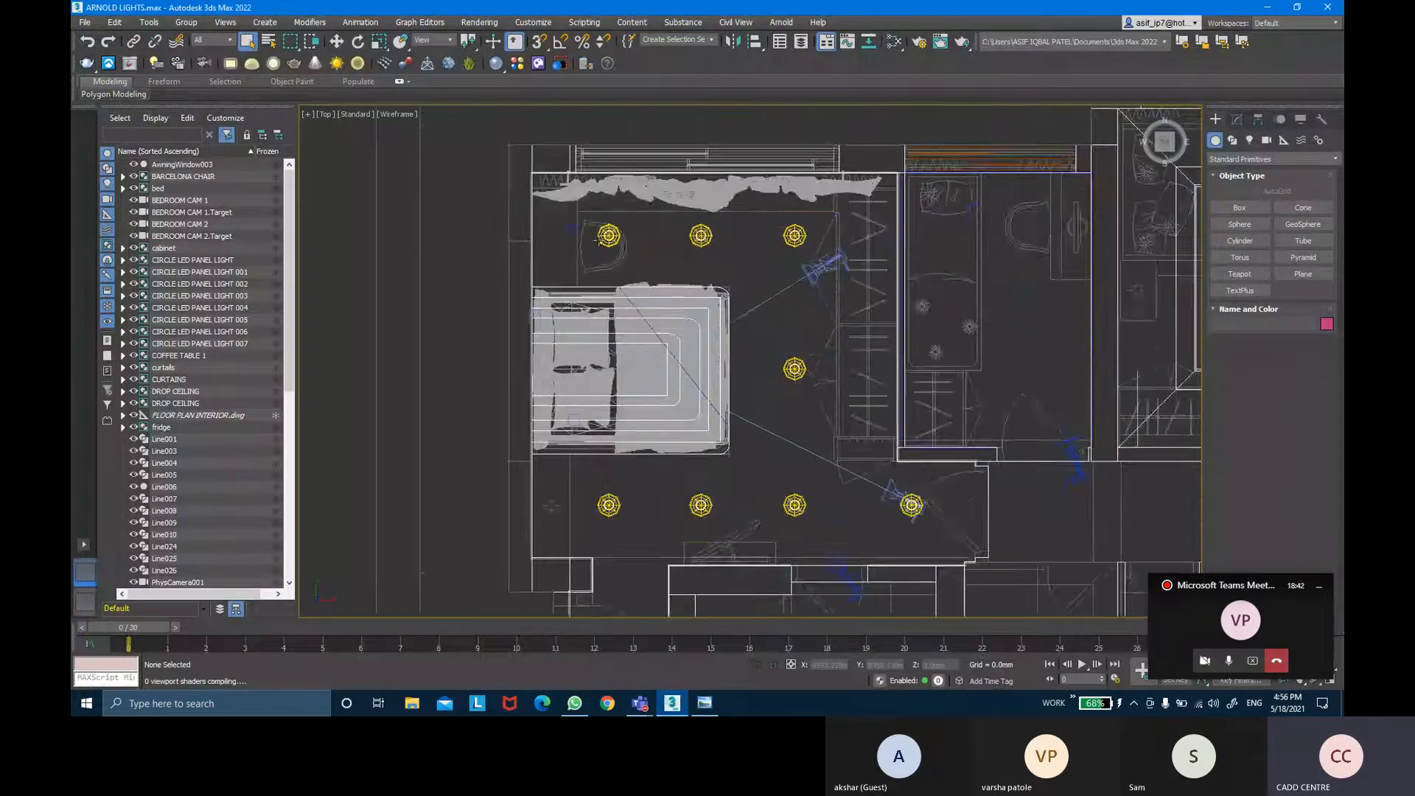
middle_click_drag(584, 274, 585, 263)
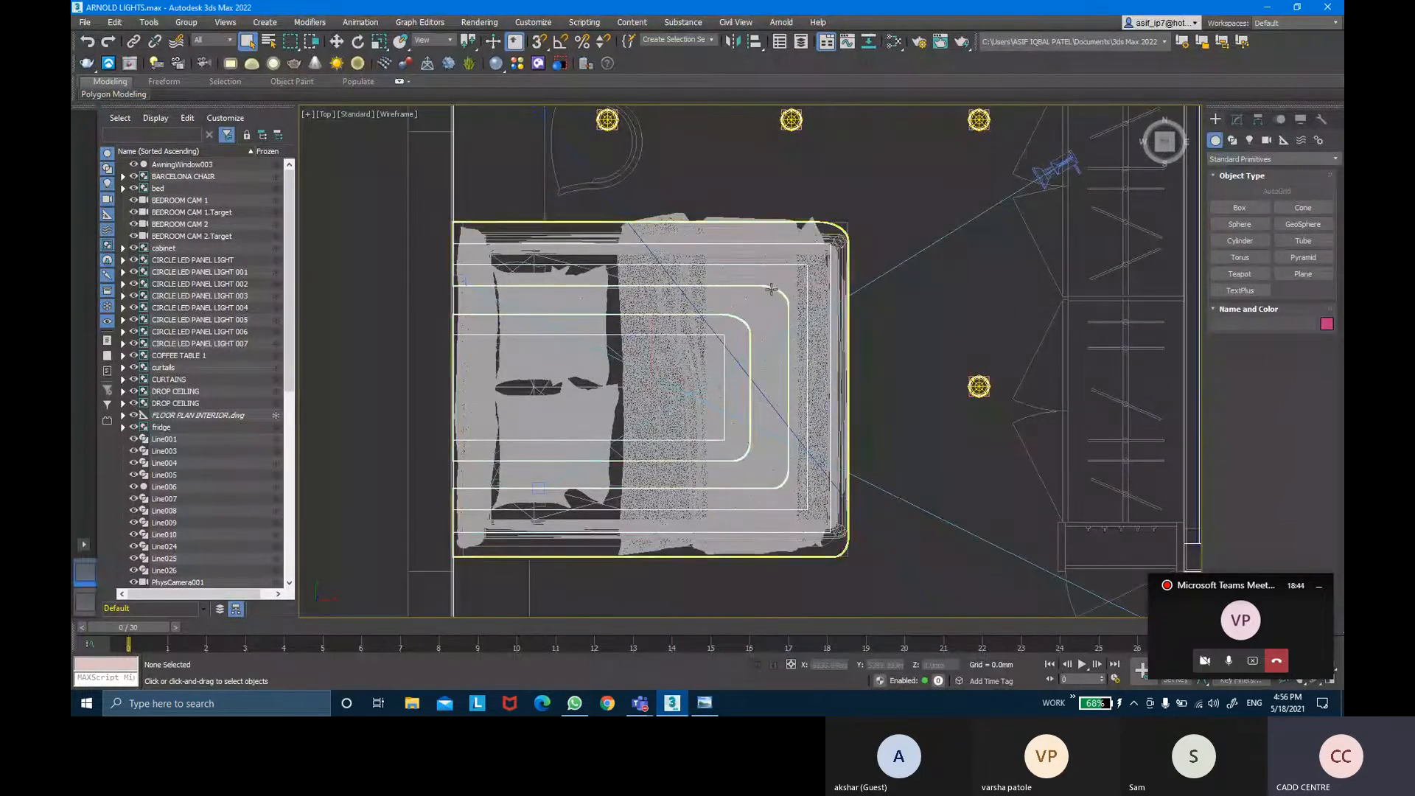
Isolate the DROP CEILING group above the bed in the top view and deselect it.
left_click(770, 289)
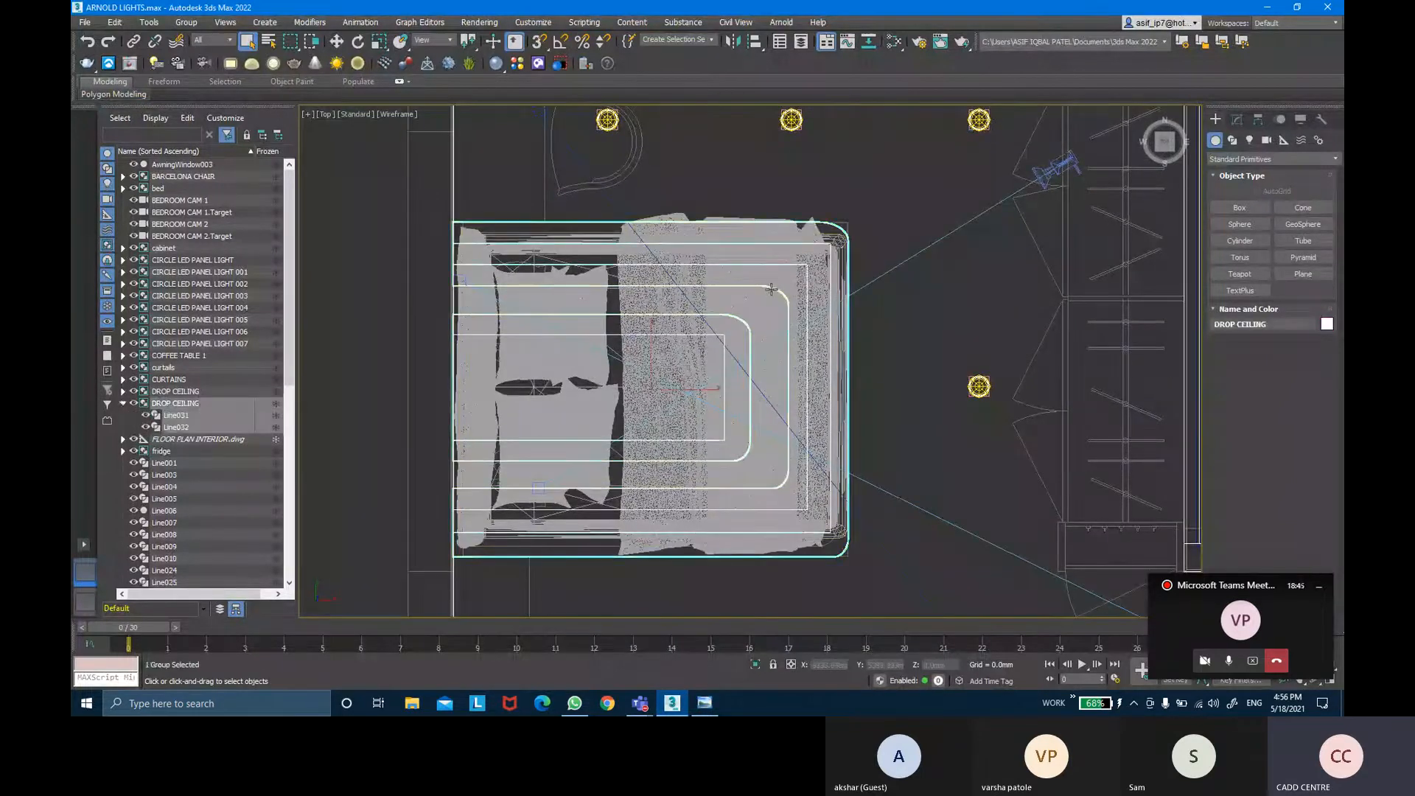
left_click(755, 664)
scroll(707, 275, "down", 2)
left_click(952, 252)
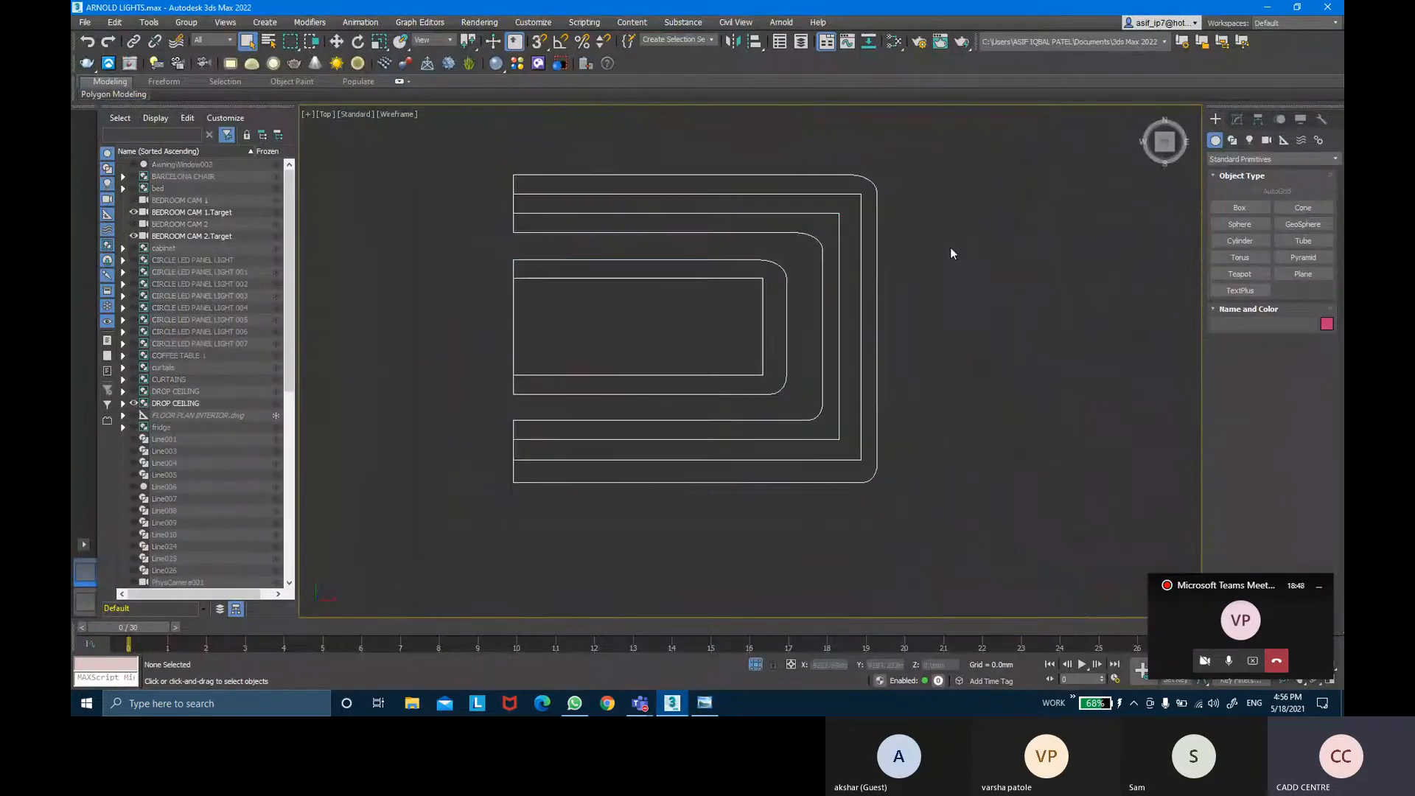
middle_click_drag(915, 247, 941, 249)
middle_click_drag(850, 259, 818, 260)
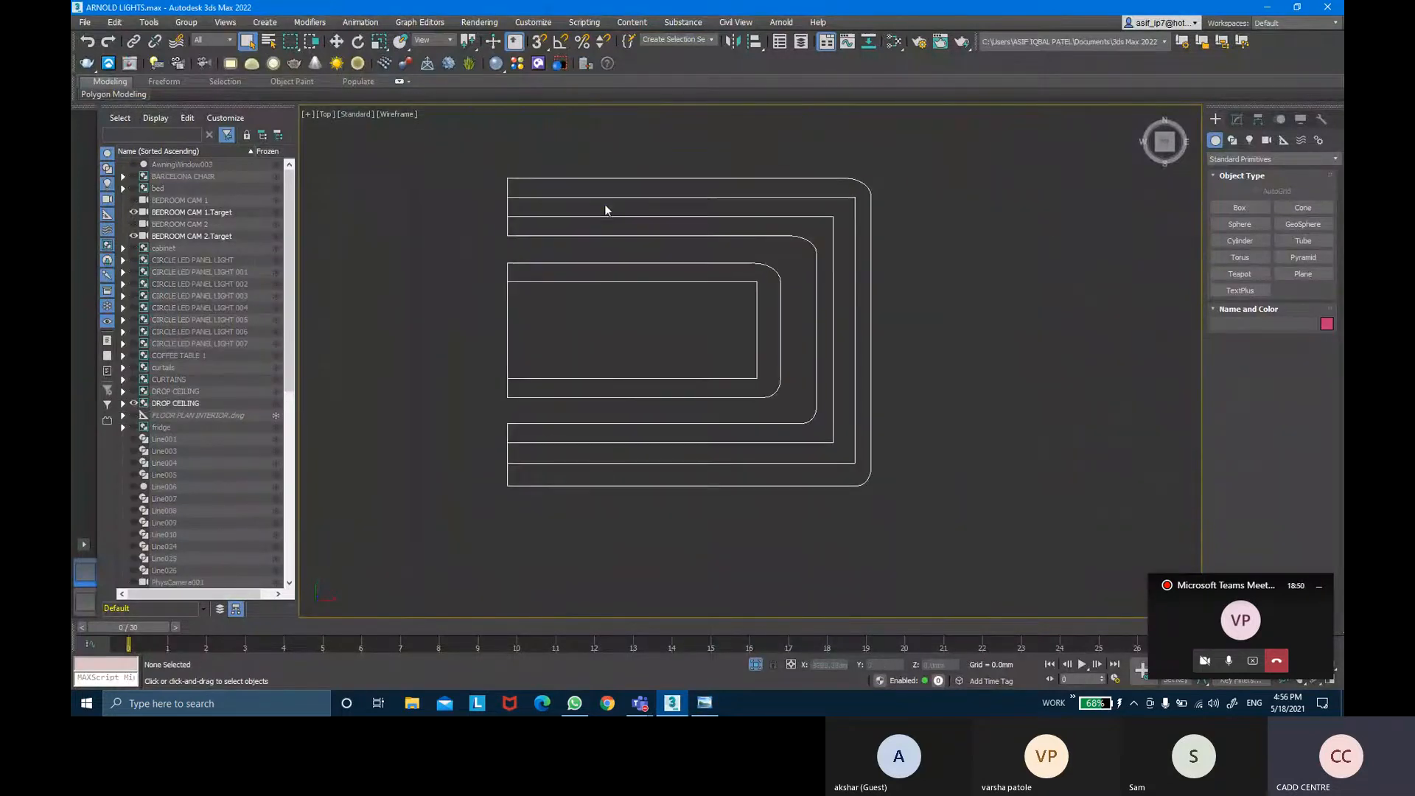
middle_click_drag(579, 282, 585, 272)
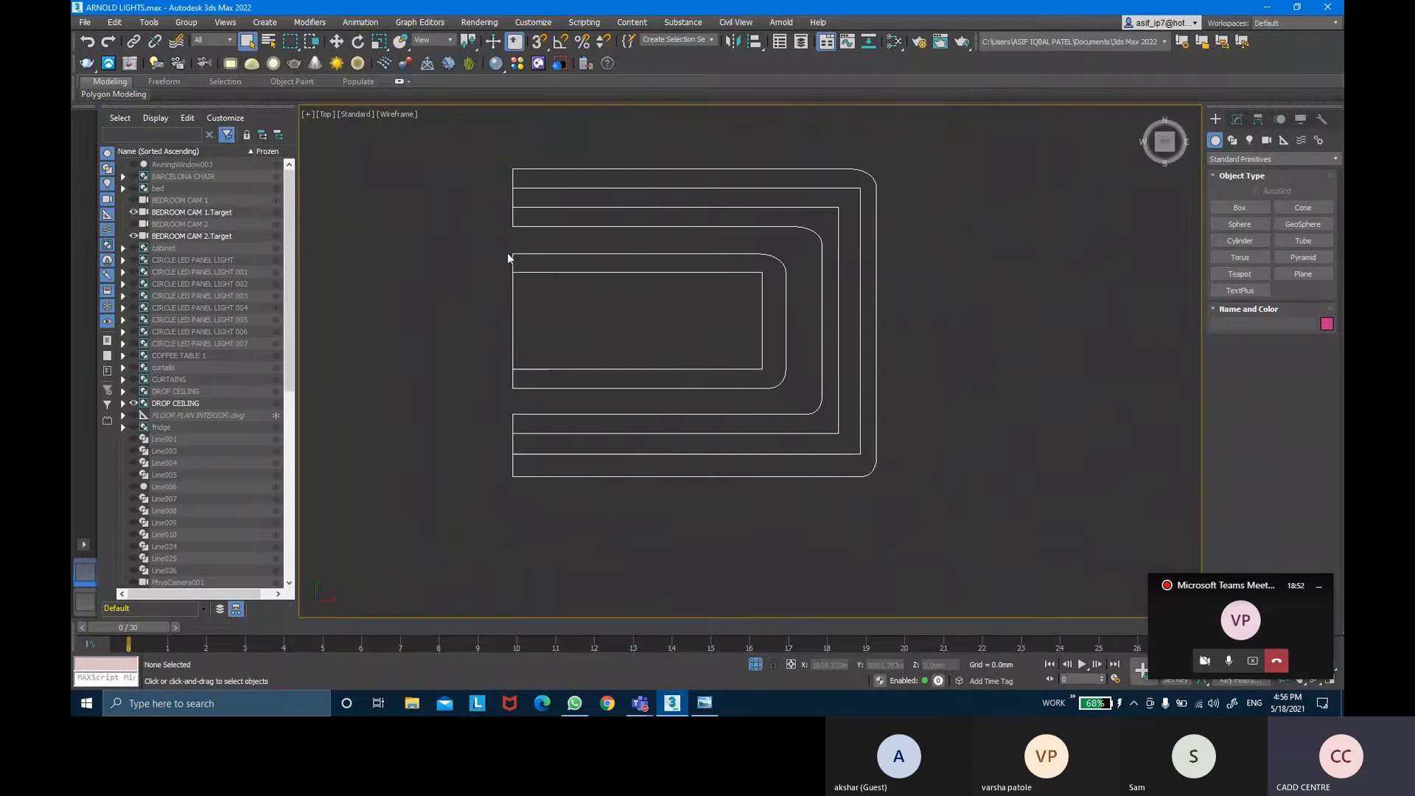
Draw an open, right-angled U-shaped line about 1410 mm long between the drop ceiling's inner rectangle and its surrounding rounded outline.
left_click(1232, 140)
left_click(1257, 224)
scroll(516, 259, "up", 4)
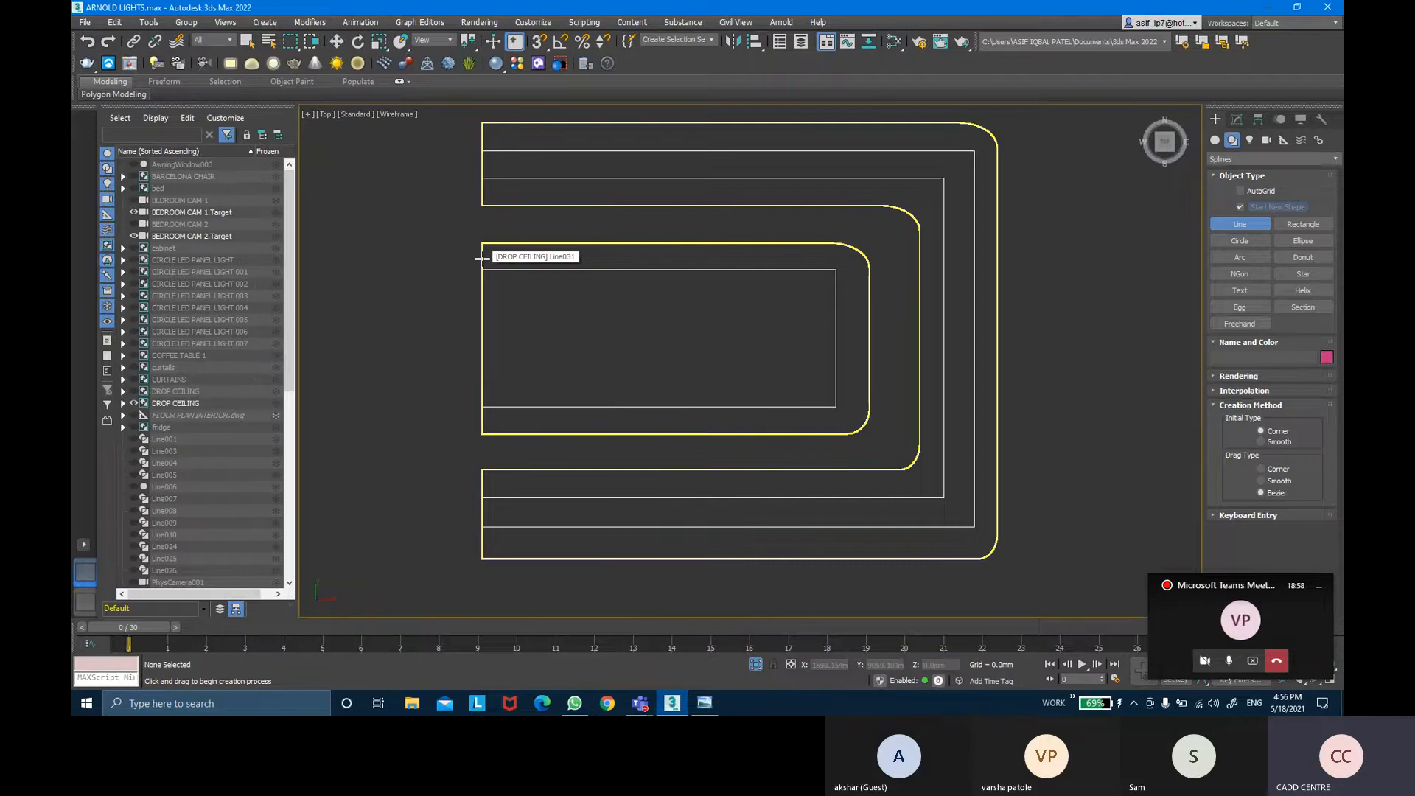
left_click(483, 262)
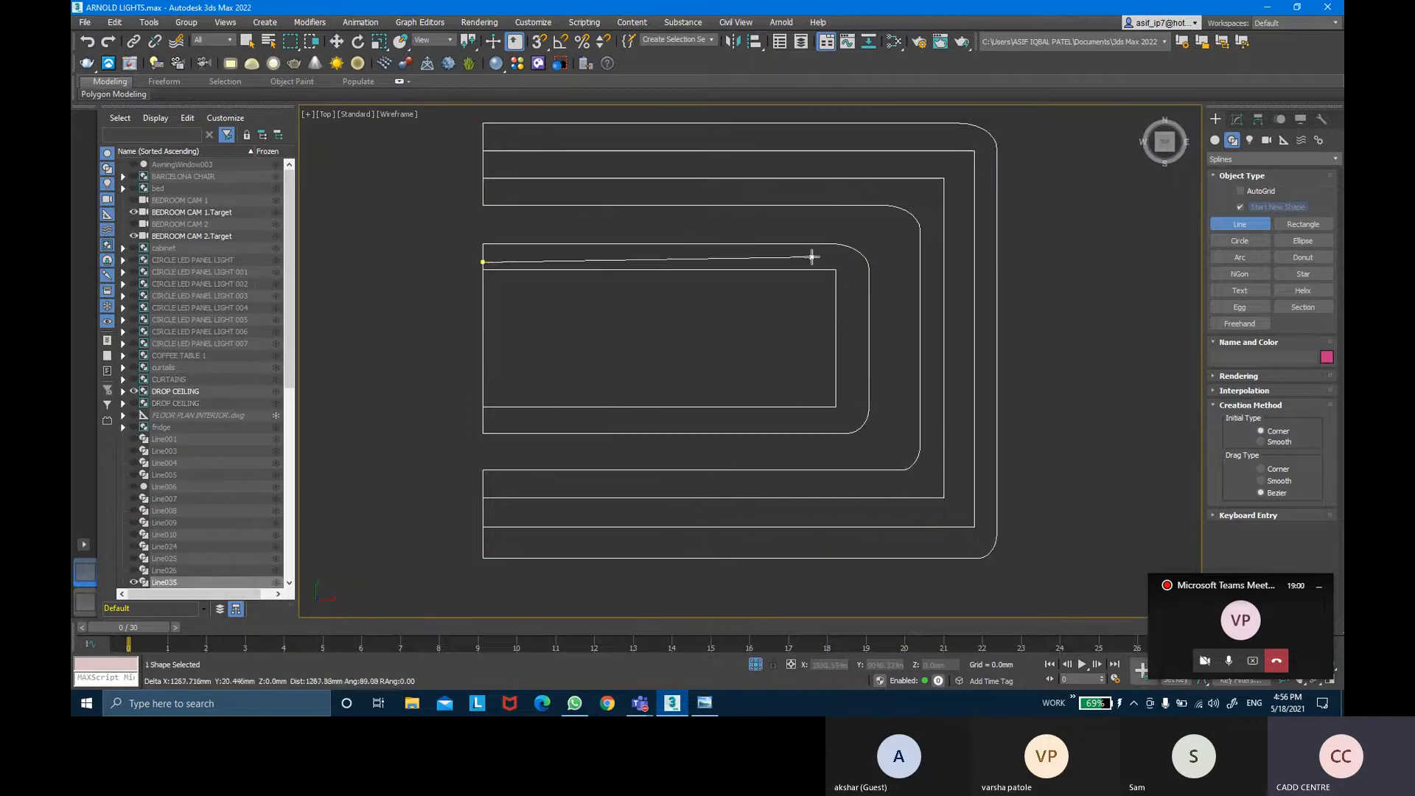
key("Caps_Lock")
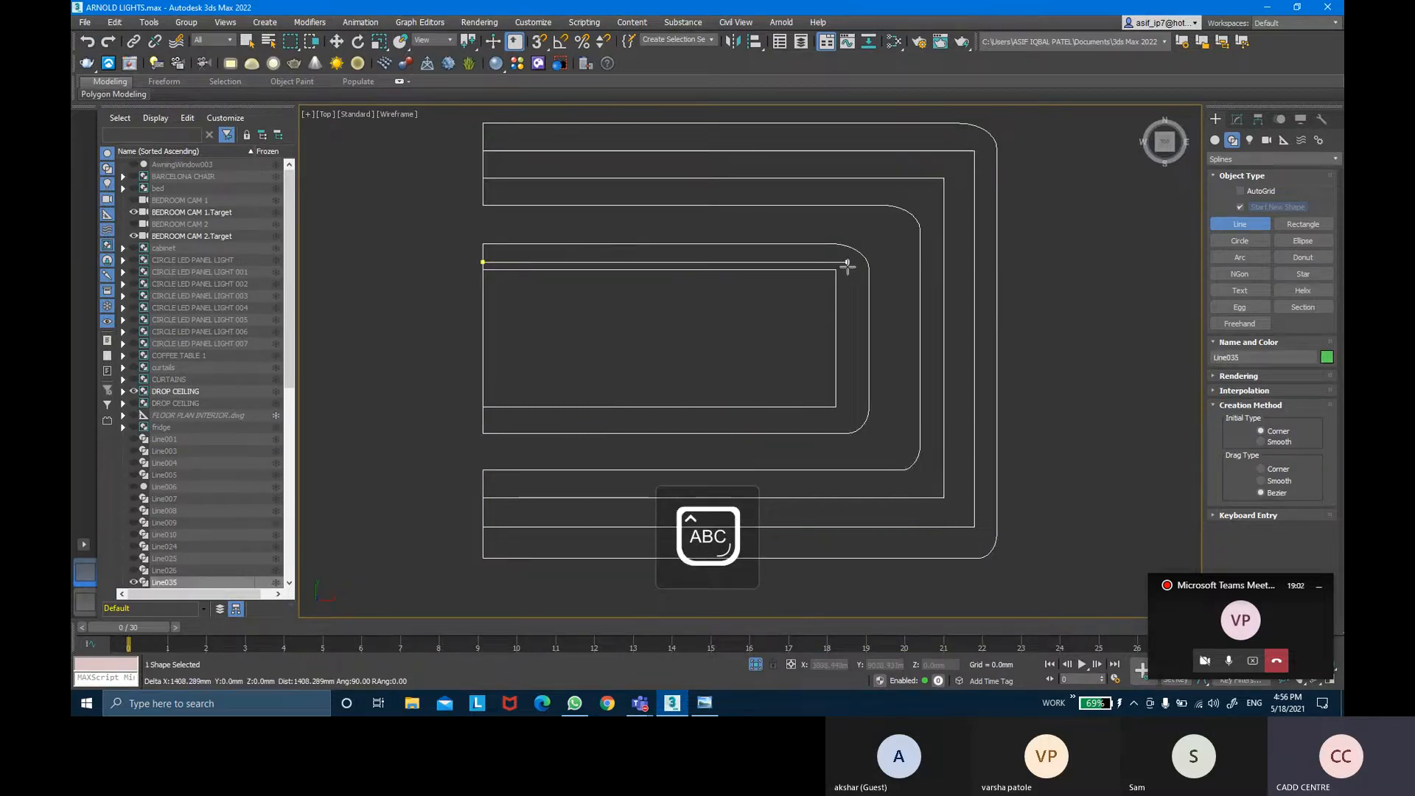
left_click(850, 263)
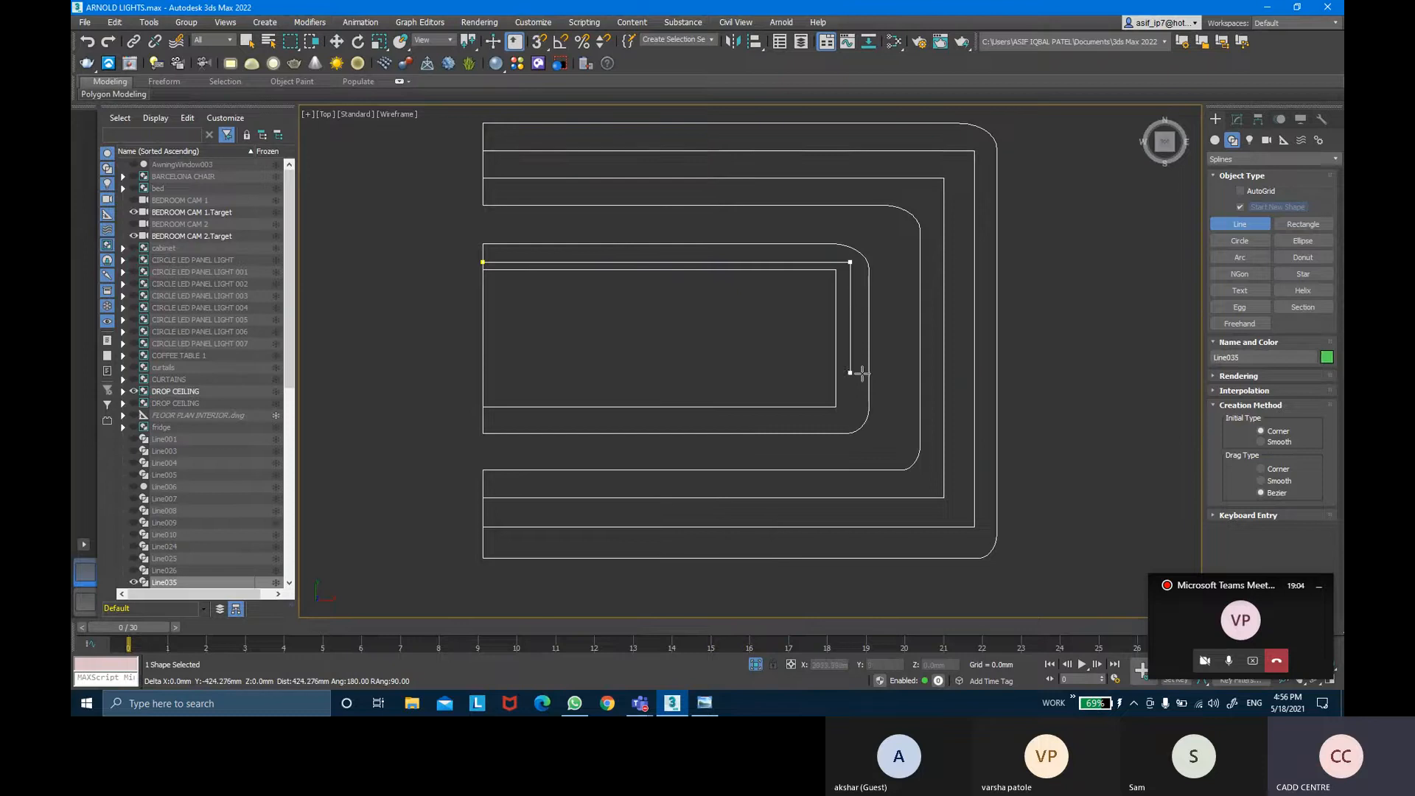
left_click(853, 418)
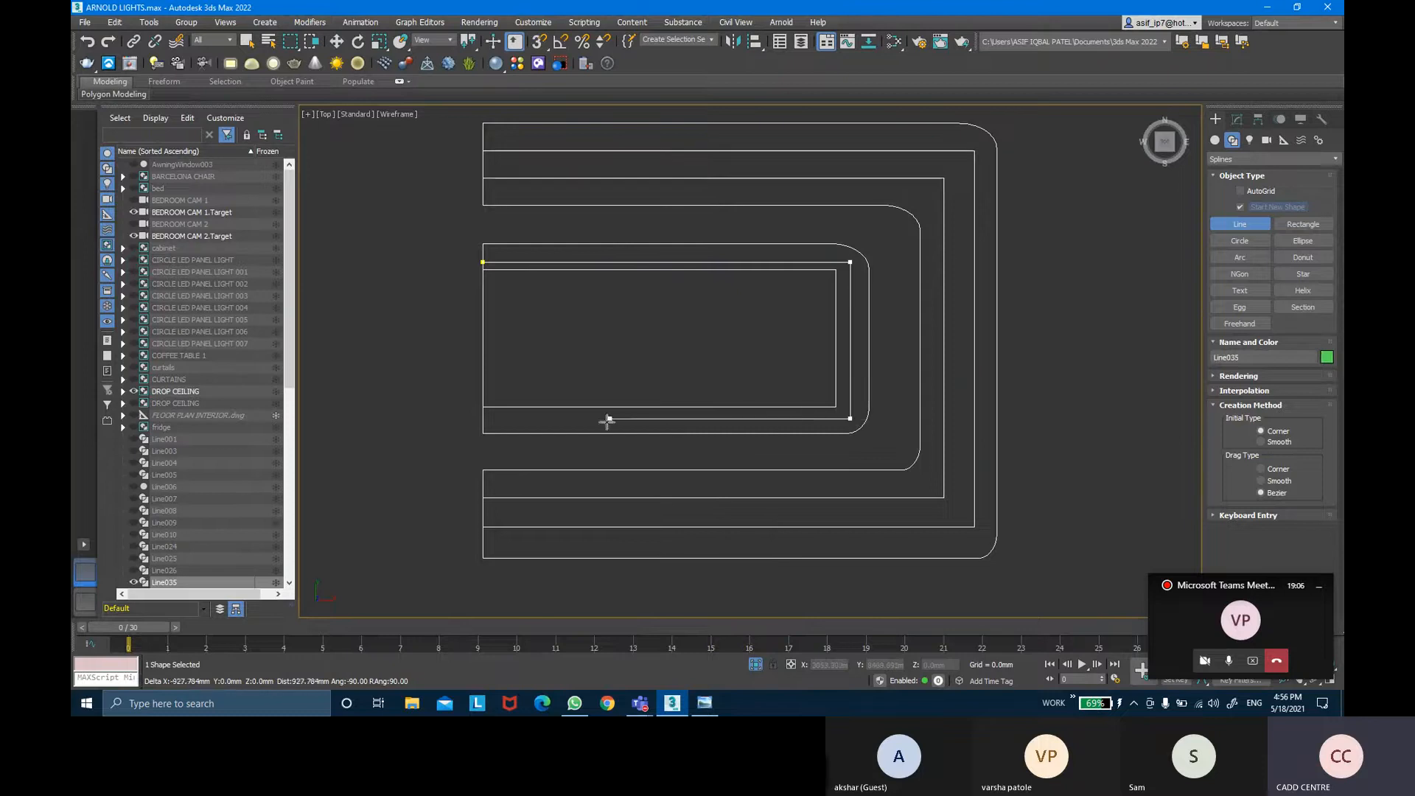
left_click(484, 429)
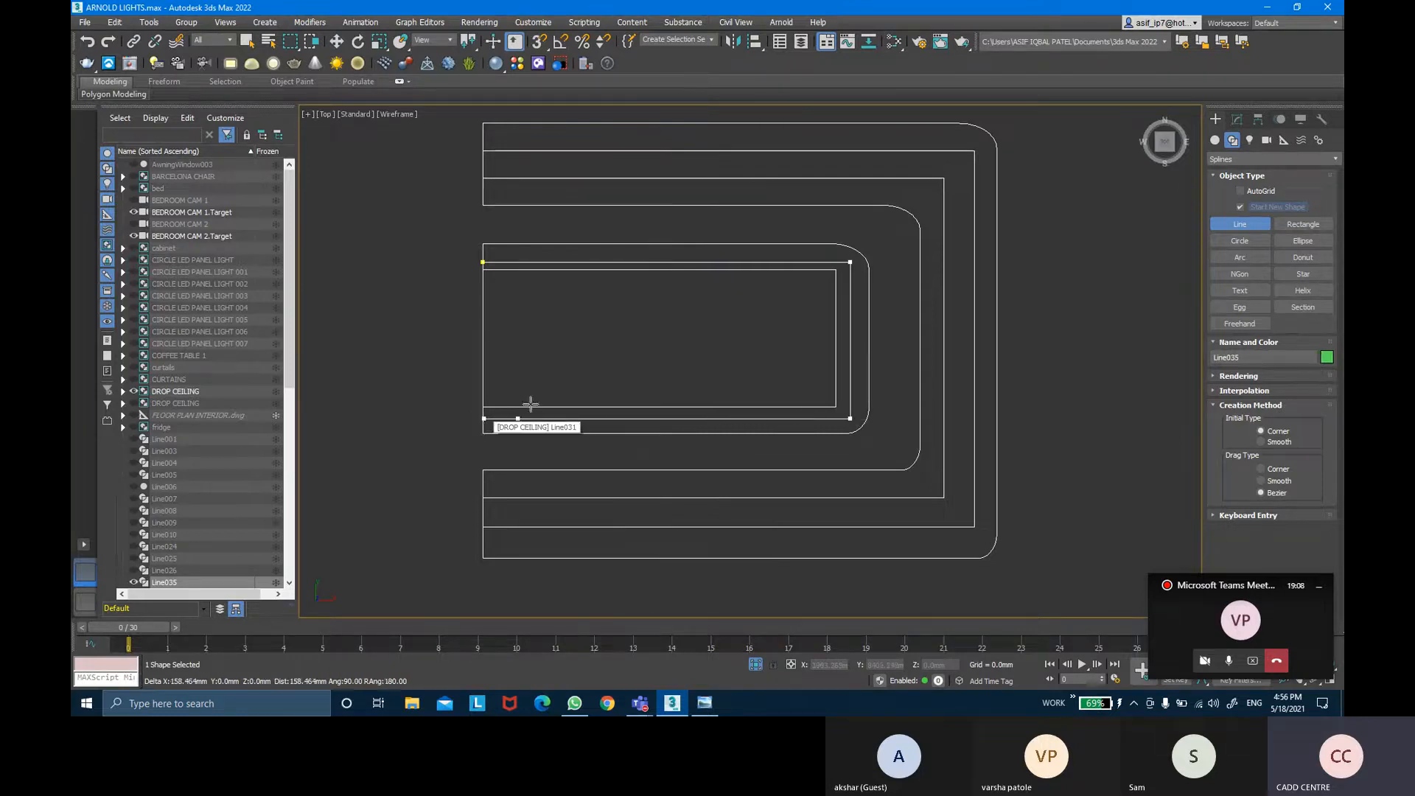
right_click(531, 404)
middle_click_drag(666, 319, 661, 318)
right_click(650, 312)
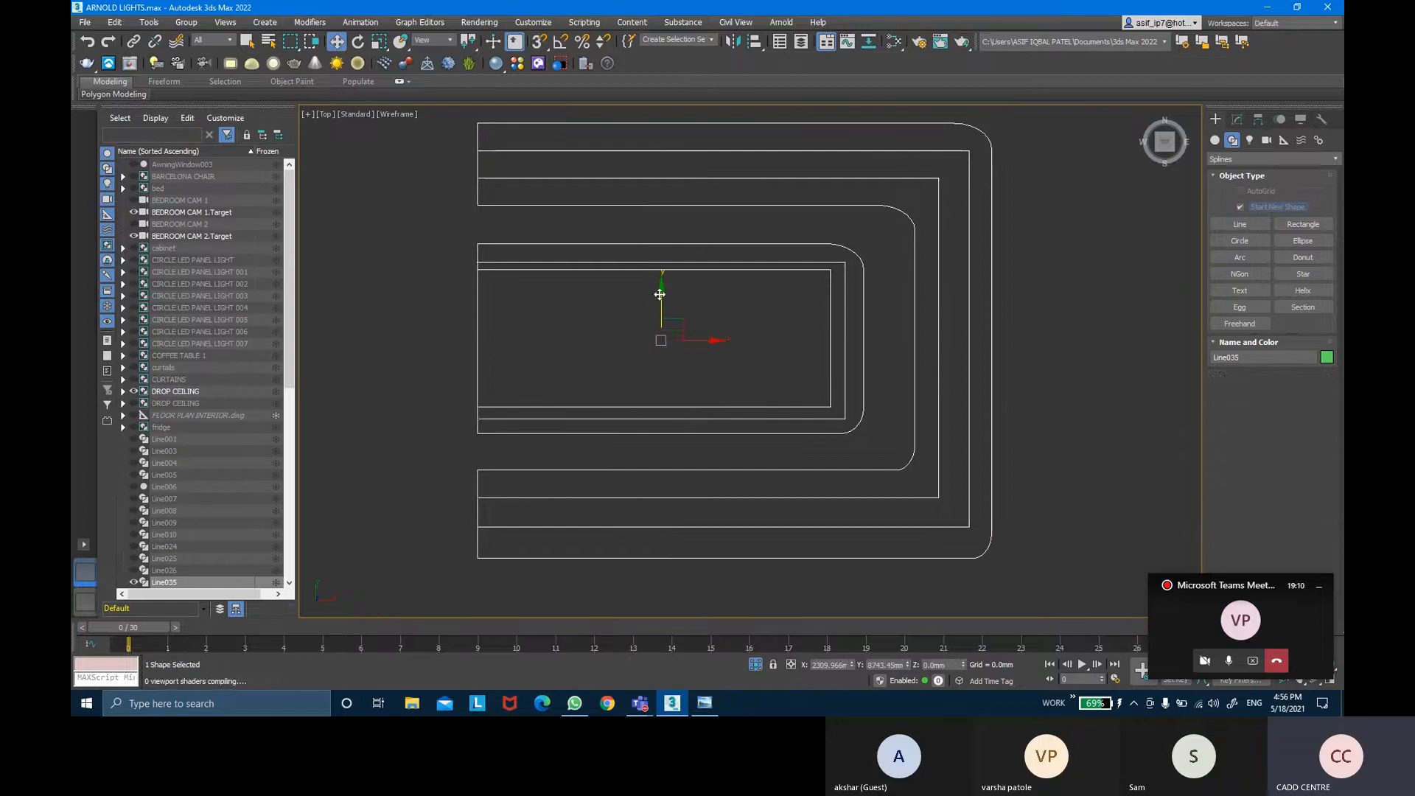
Move the inner line's two upper vertices slightly upward to centre that run between the ceiling edges, then leave vertex editing.
left_click(1236, 119)
left_click(1215, 173)
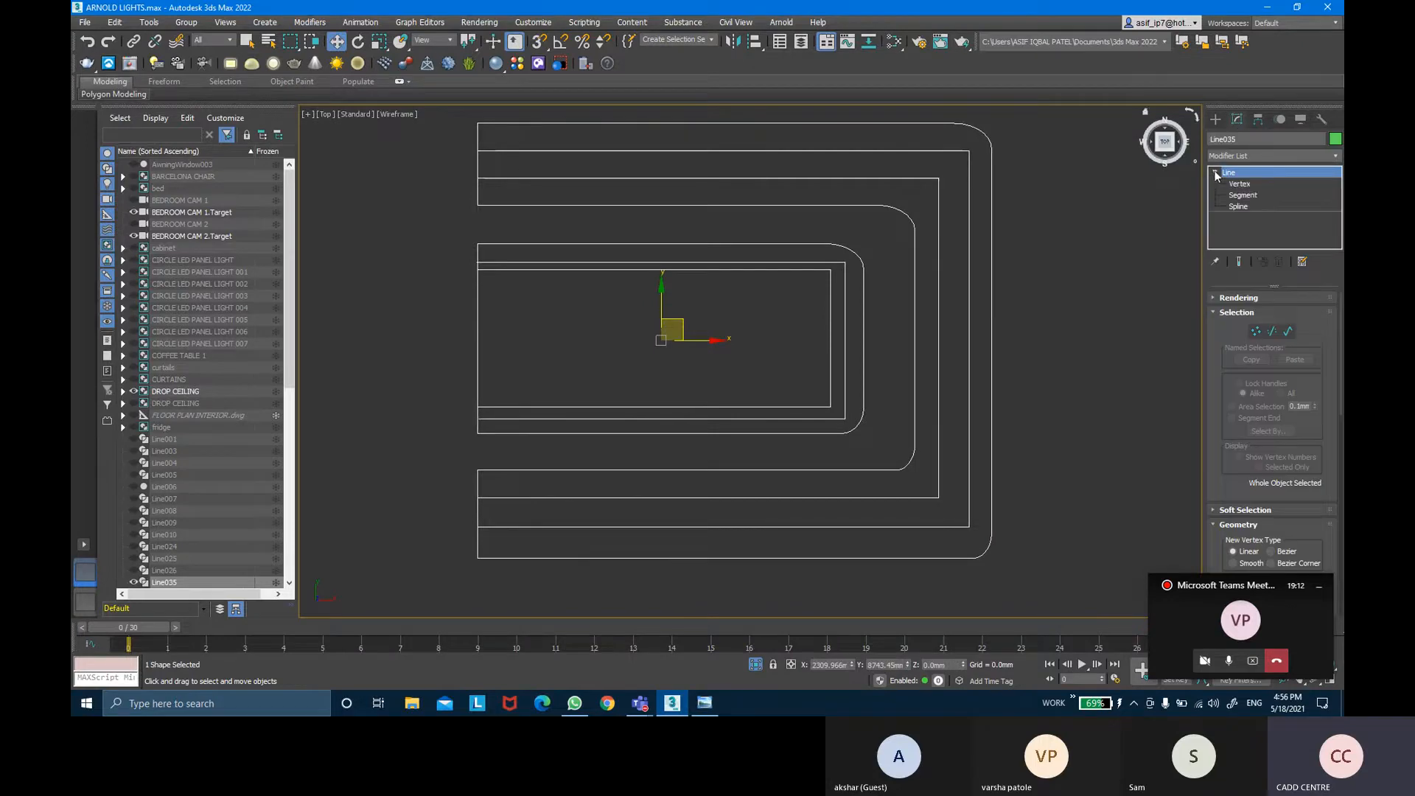
left_click(1249, 185)
left_click_drag(429, 246, 864, 267)
left_click_drag(846, 218, 848, 213)
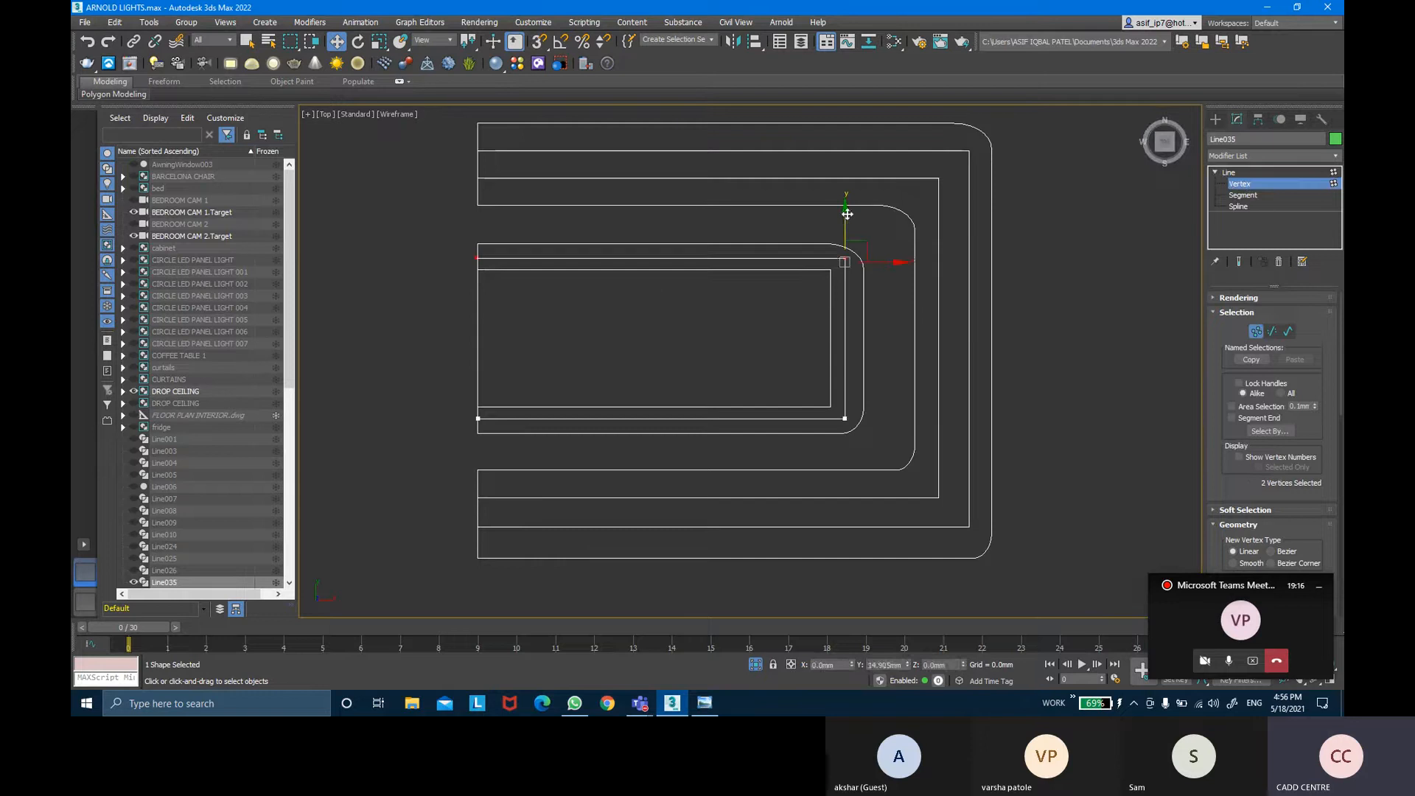
left_click_drag(476, 406, 888, 468)
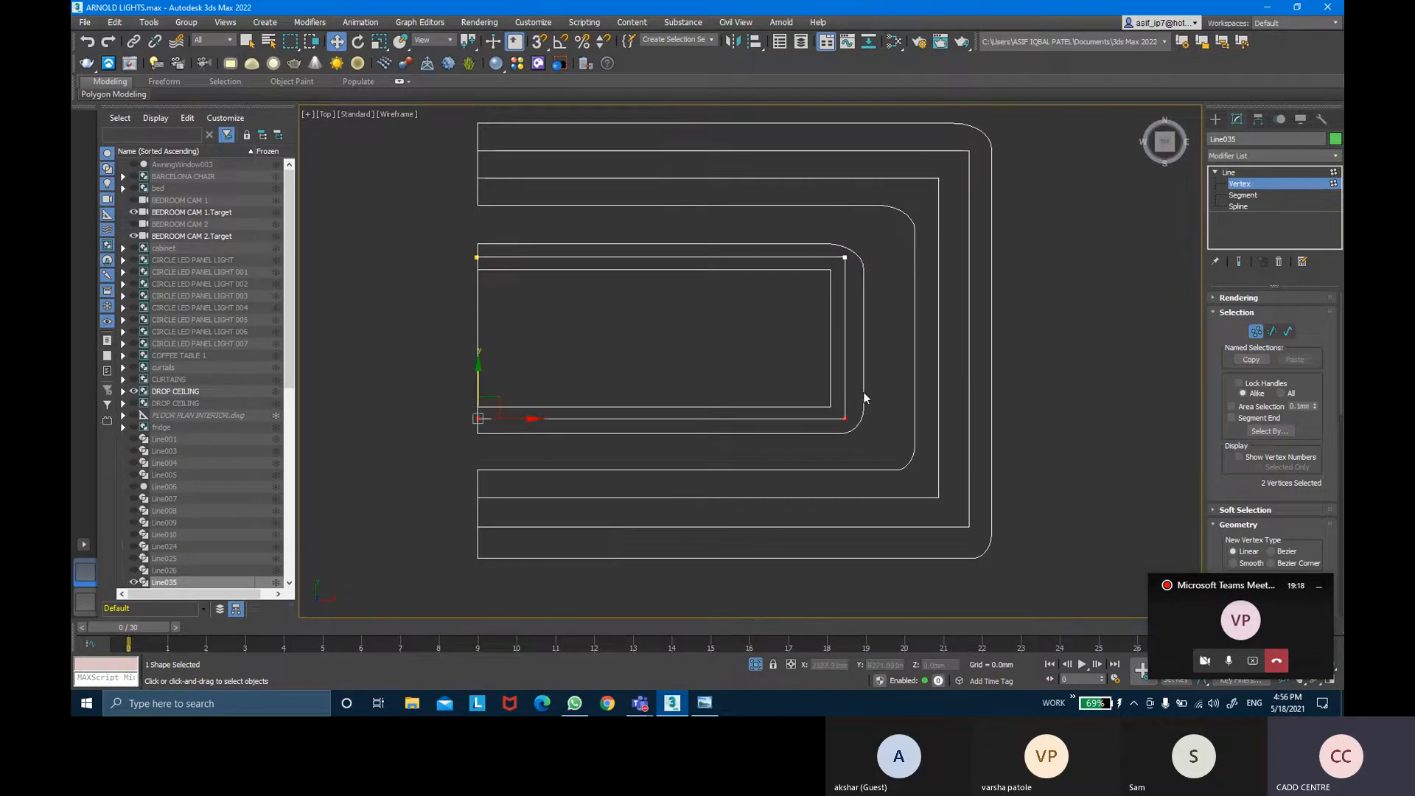
left_click(1228, 172)
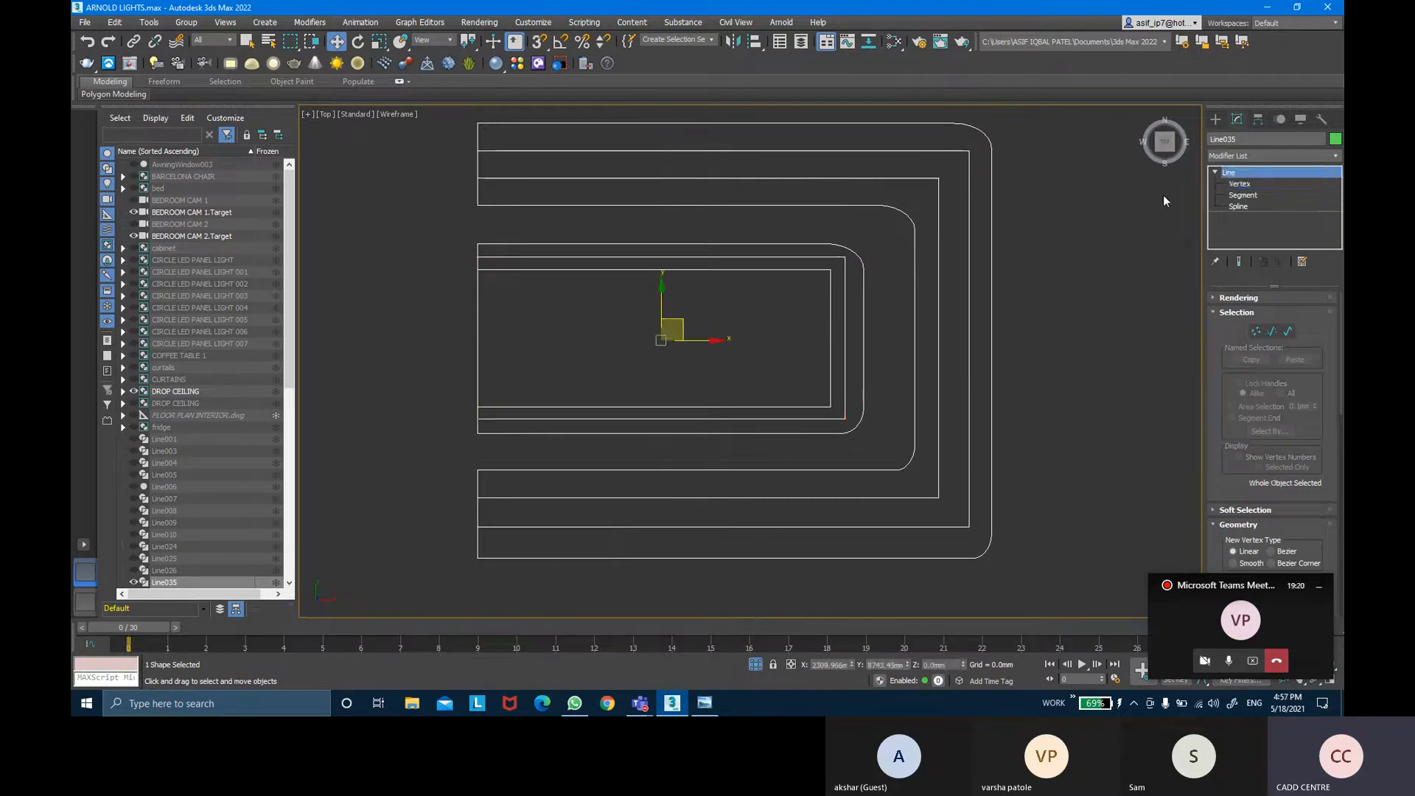
left_click(1036, 303)
middle_click_drag(1009, 307, 1040, 305)
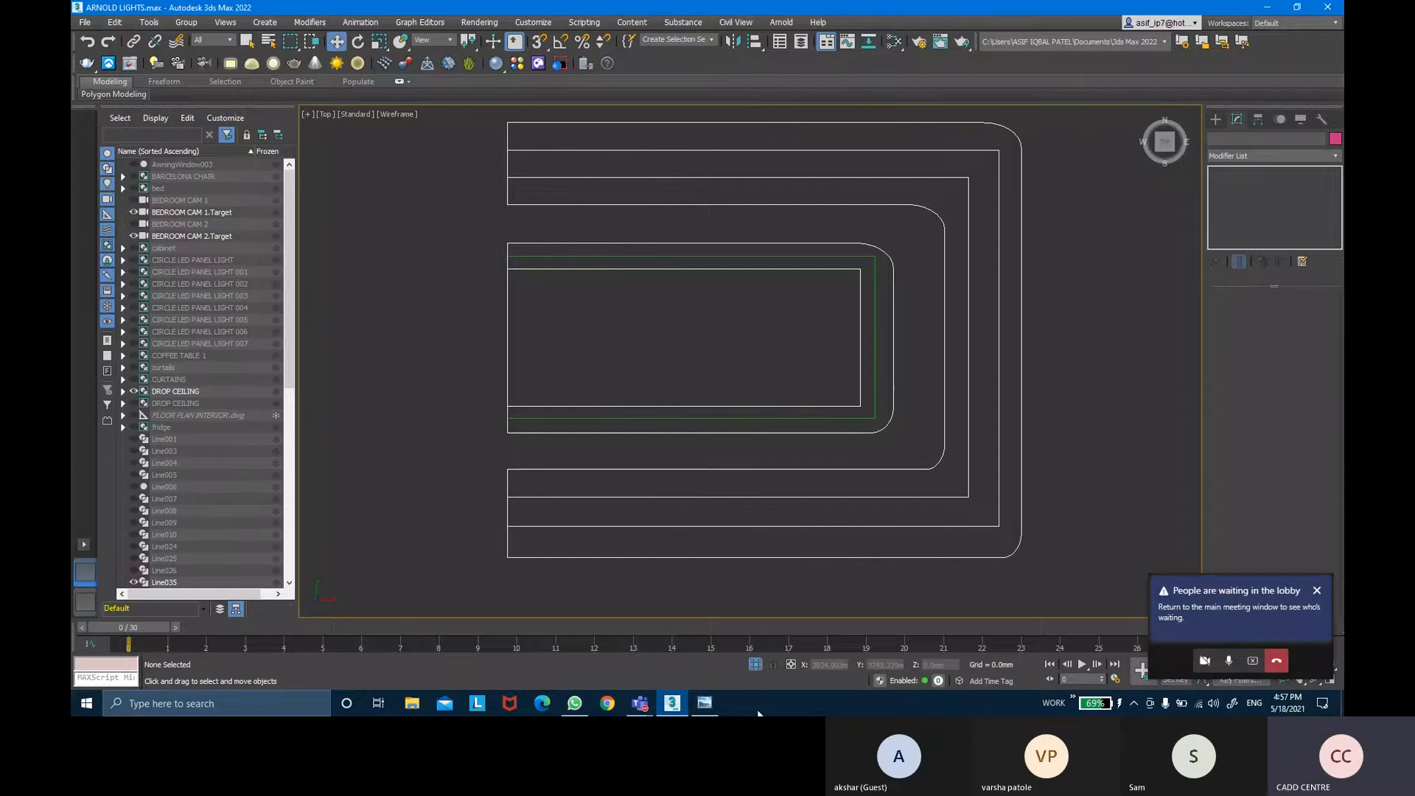
Switch to the Microsoft Teams meeting, admit the participant waiting in the lobby, and return to 3ds Max.
mouse_move(639, 703)
left_click(761, 627)
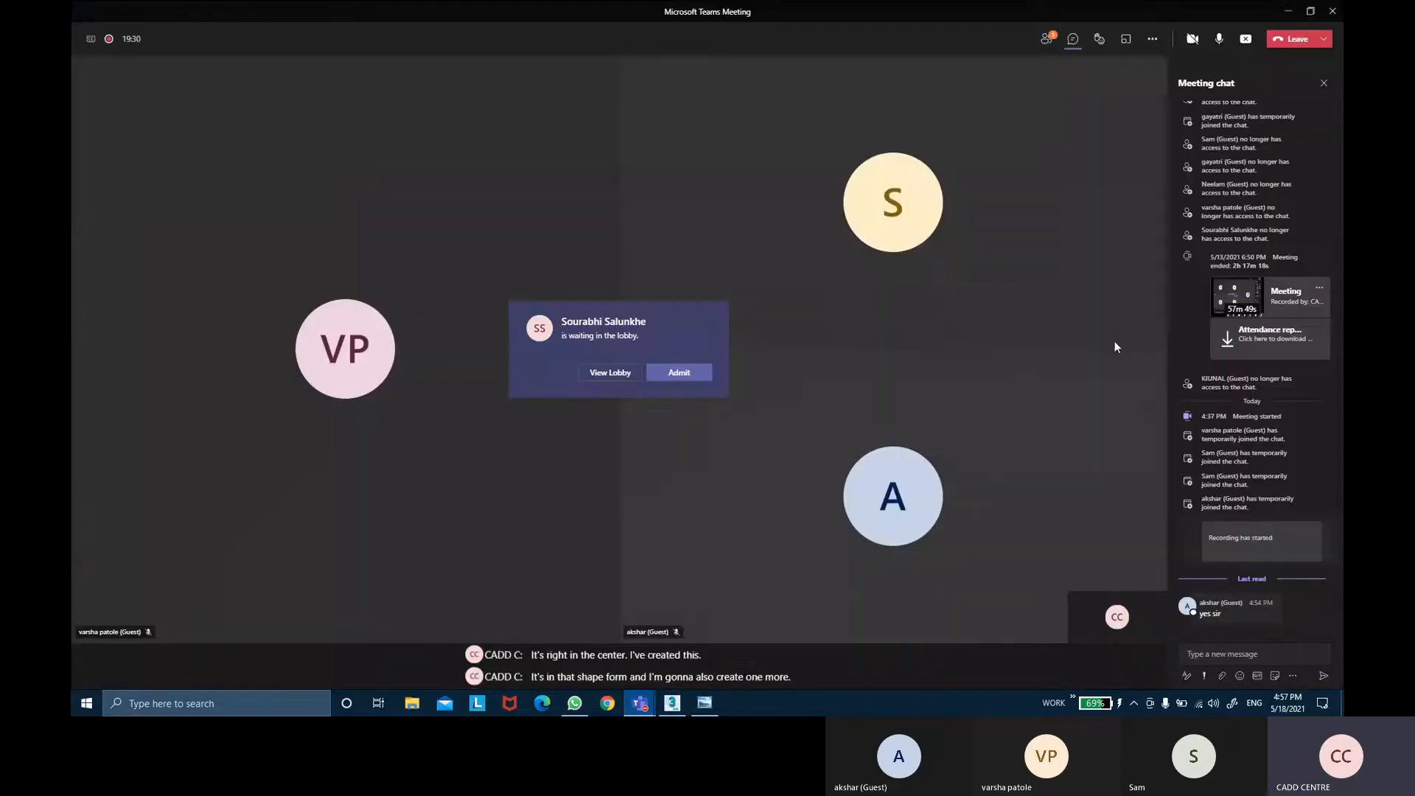
left_click(689, 372)
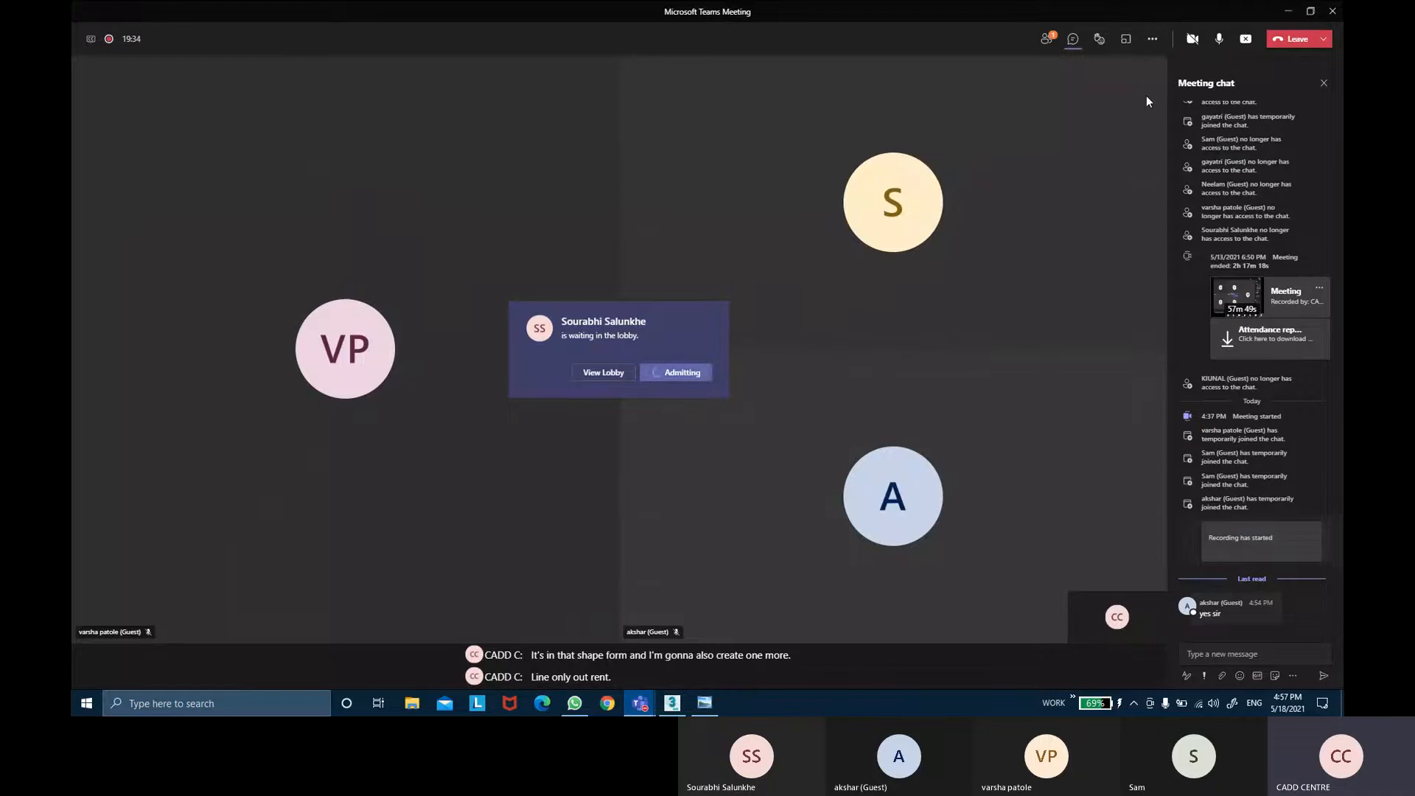
left_click(1283, 16)
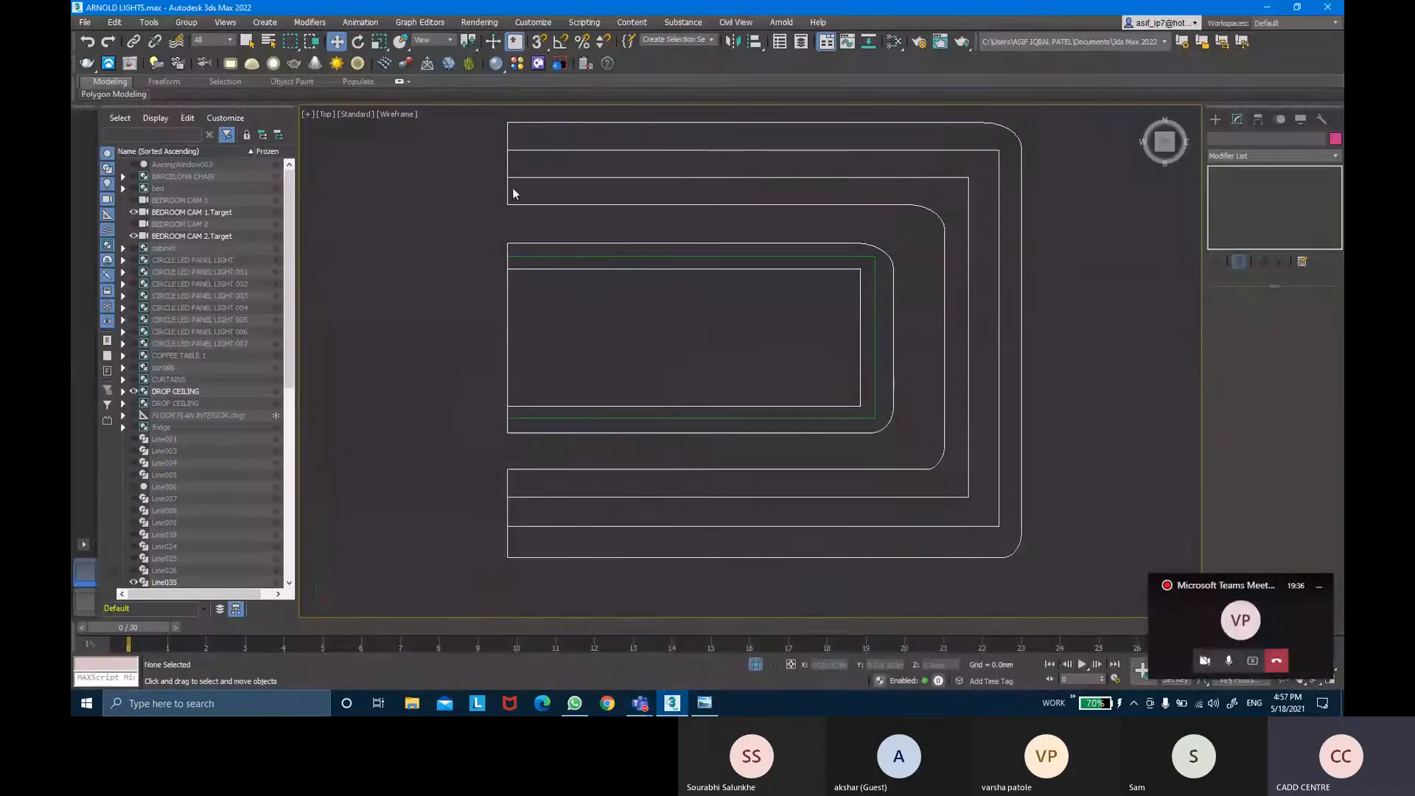
Draw a second open U-shaped line between the drop ceiling's outermost rounded outline and the adjacent rectangular edge.
left_click(1215, 119)
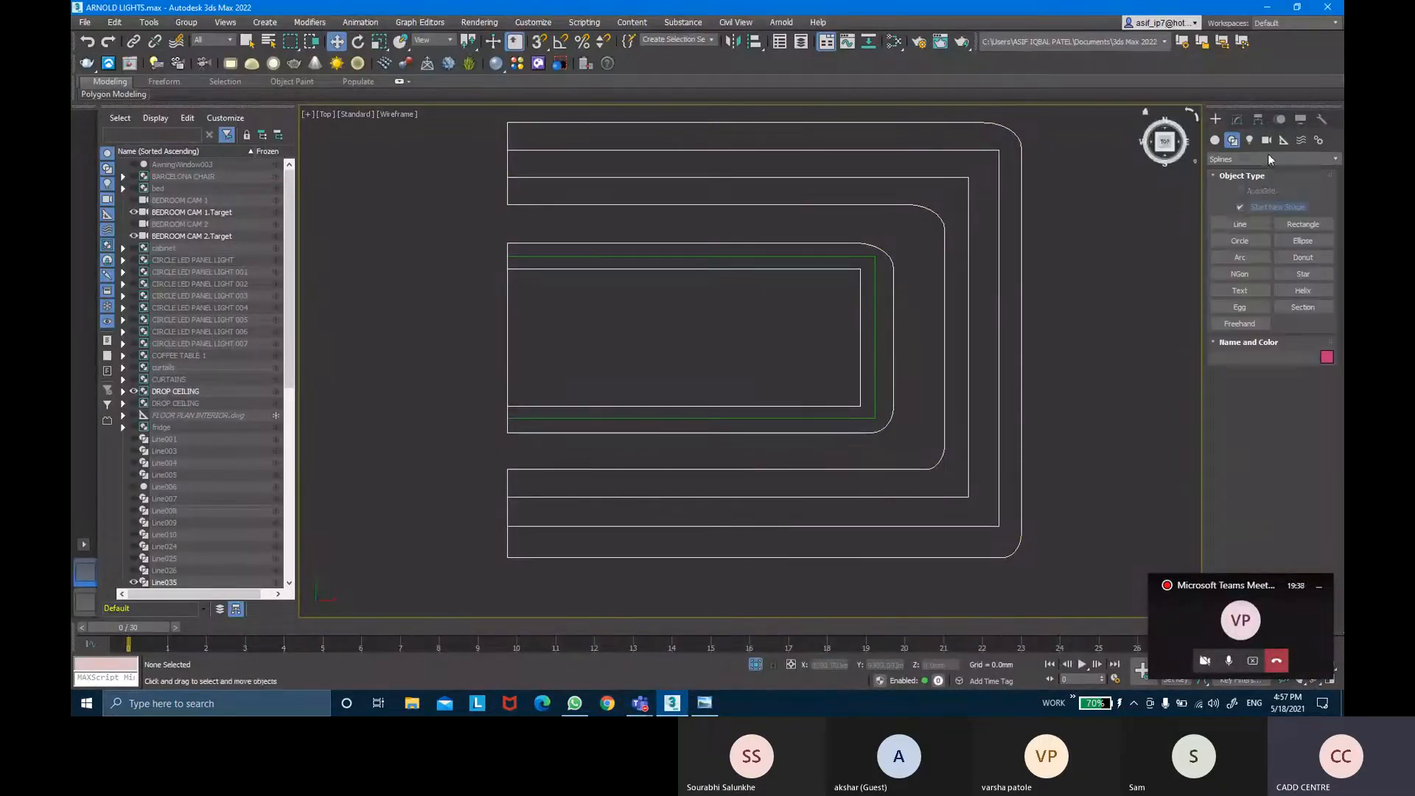
left_click(1238, 224)
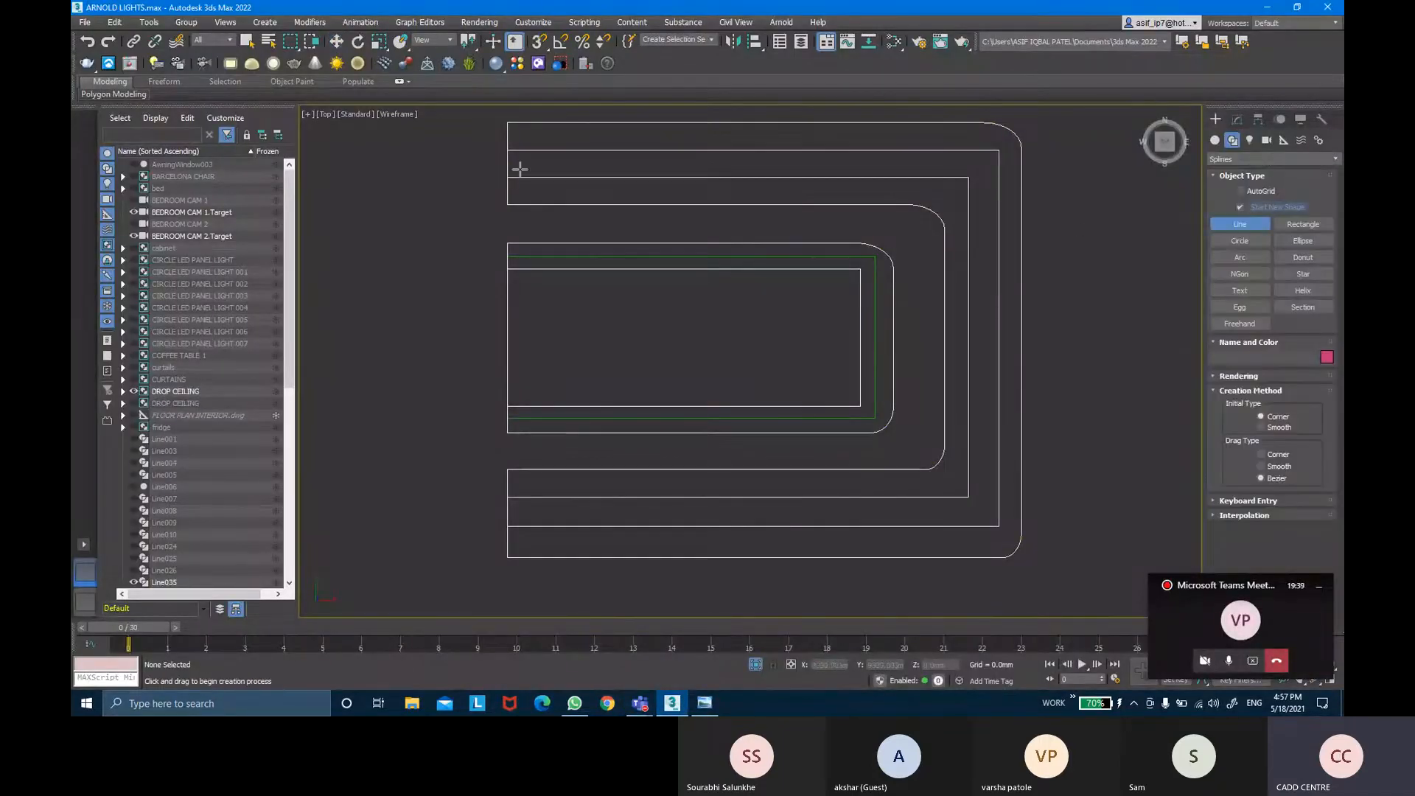
left_click(508, 134)
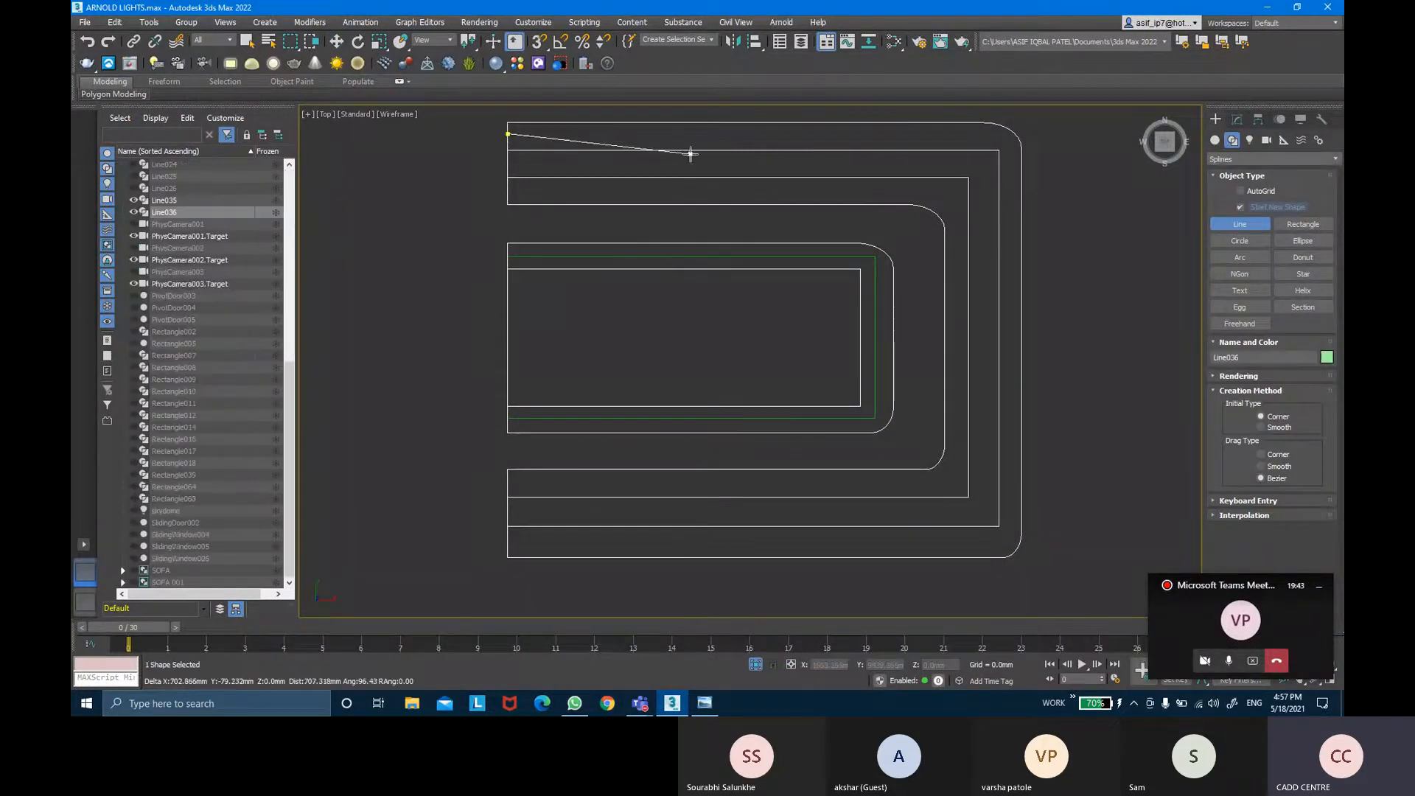
left_click(1007, 134)
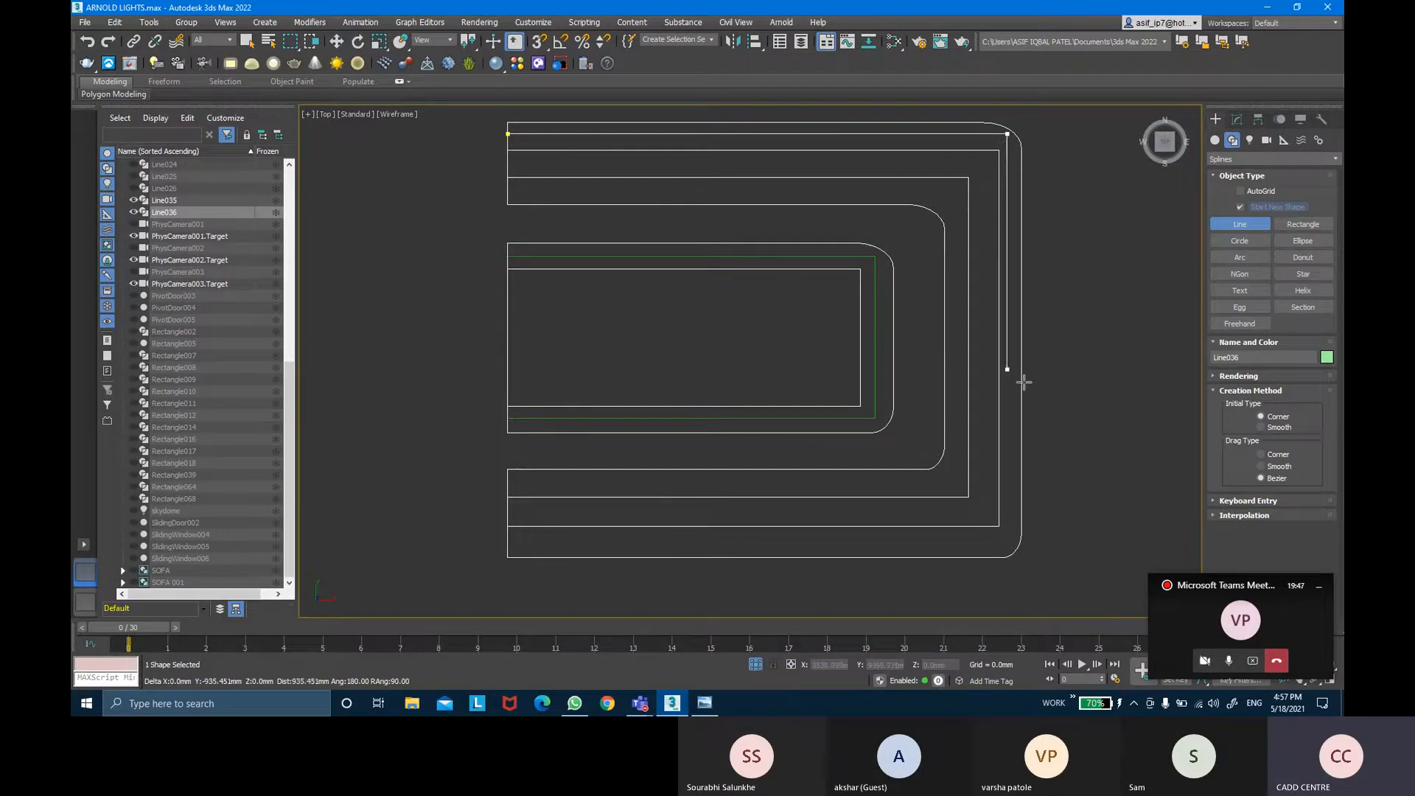
left_click(1008, 544)
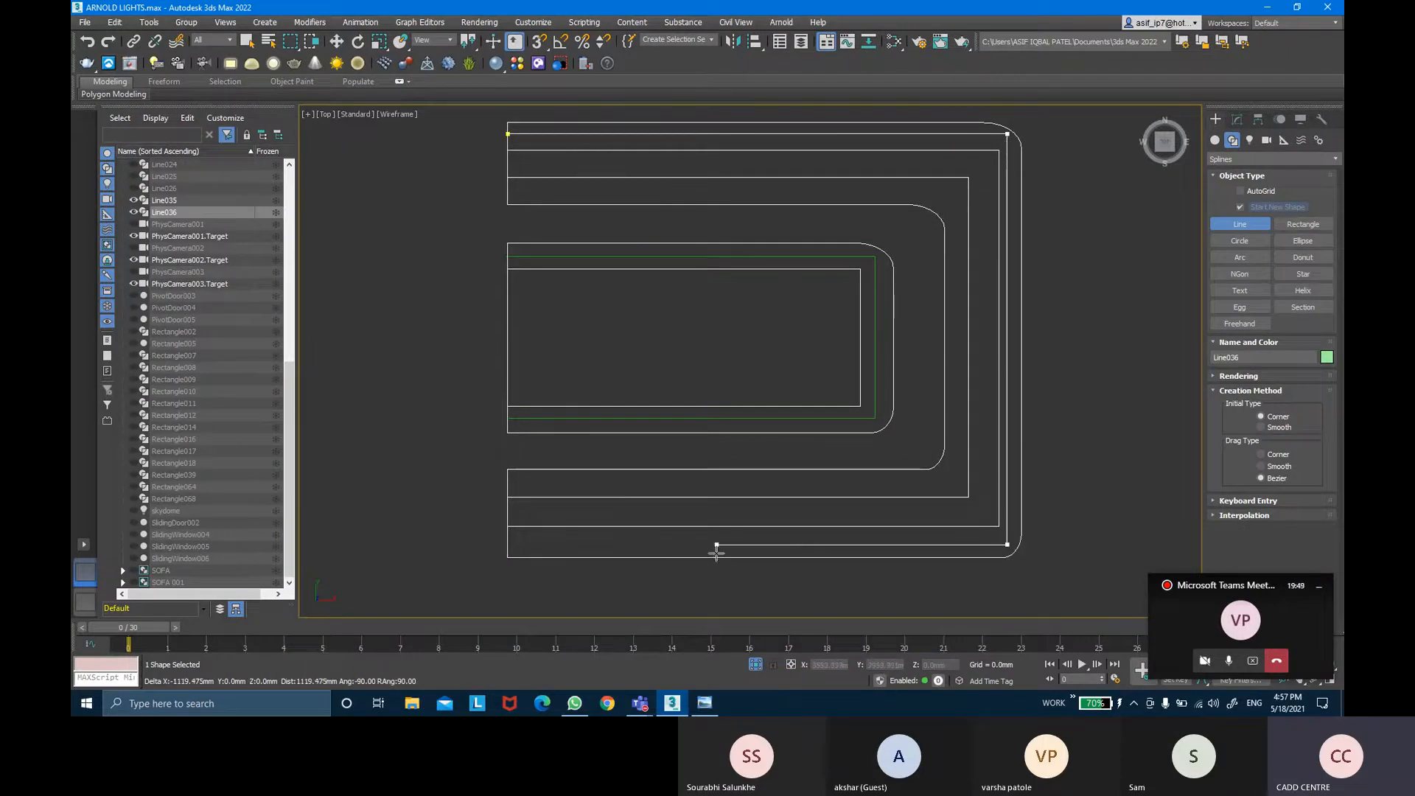
left_click(507, 547)
right_click(516, 546)
key("w")
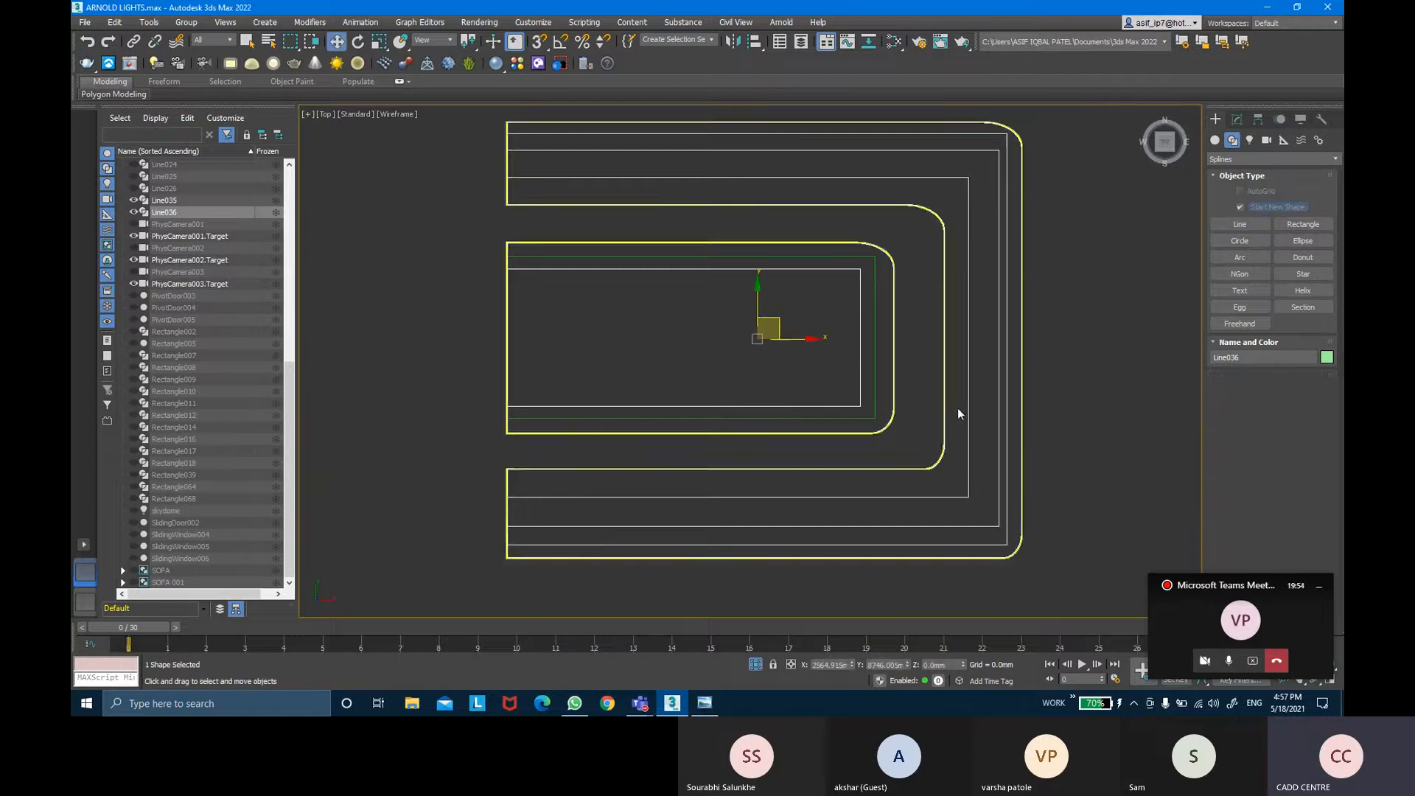
left_click(1086, 387)
middle_click_drag(1052, 445, 1098, 359)
left_click(1008, 204)
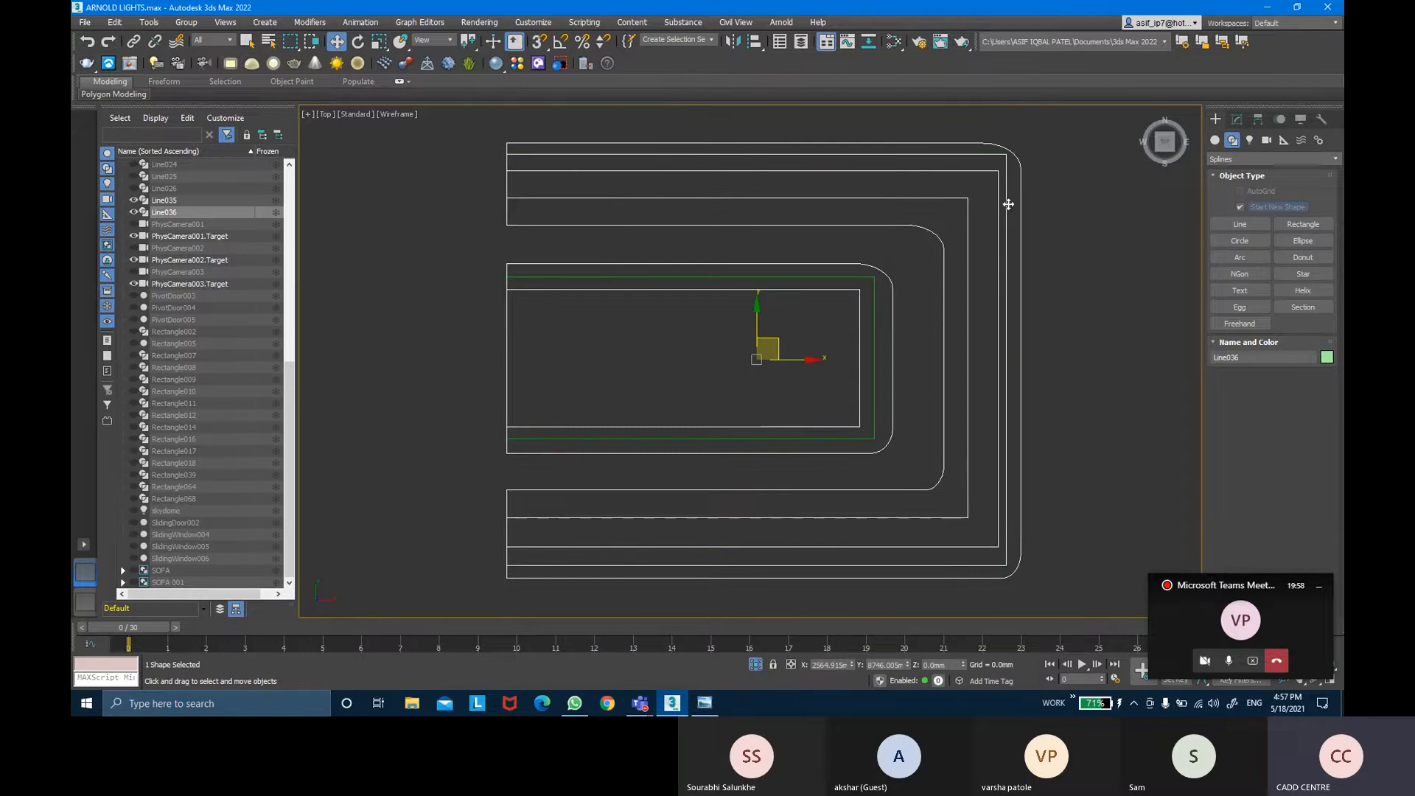
left_click(1055, 355)
middle_click_drag(1055, 356, 1053, 331)
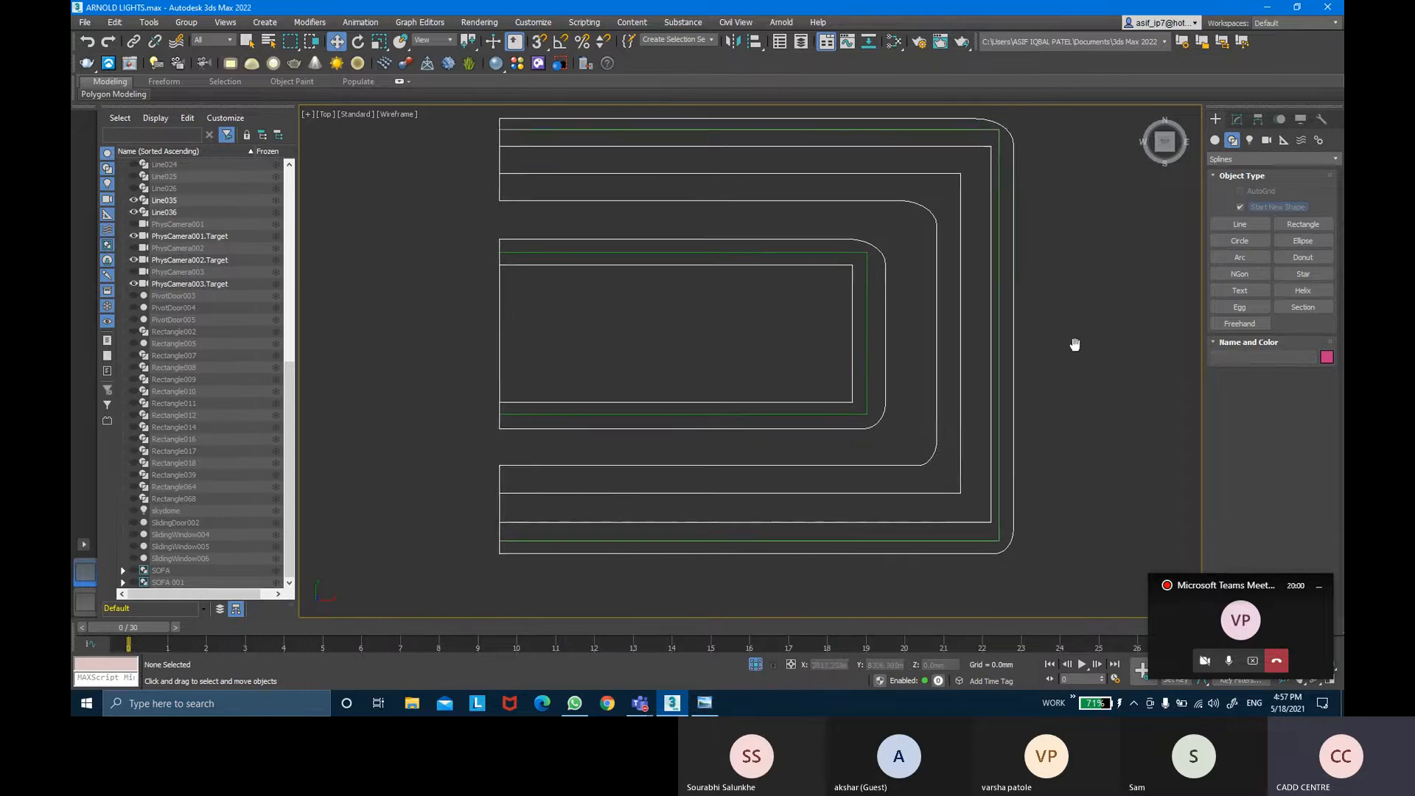
Select both U-shaped lines and raise them in the front view to just above the drop ceiling's lower slab.
left_click(1005, 426)
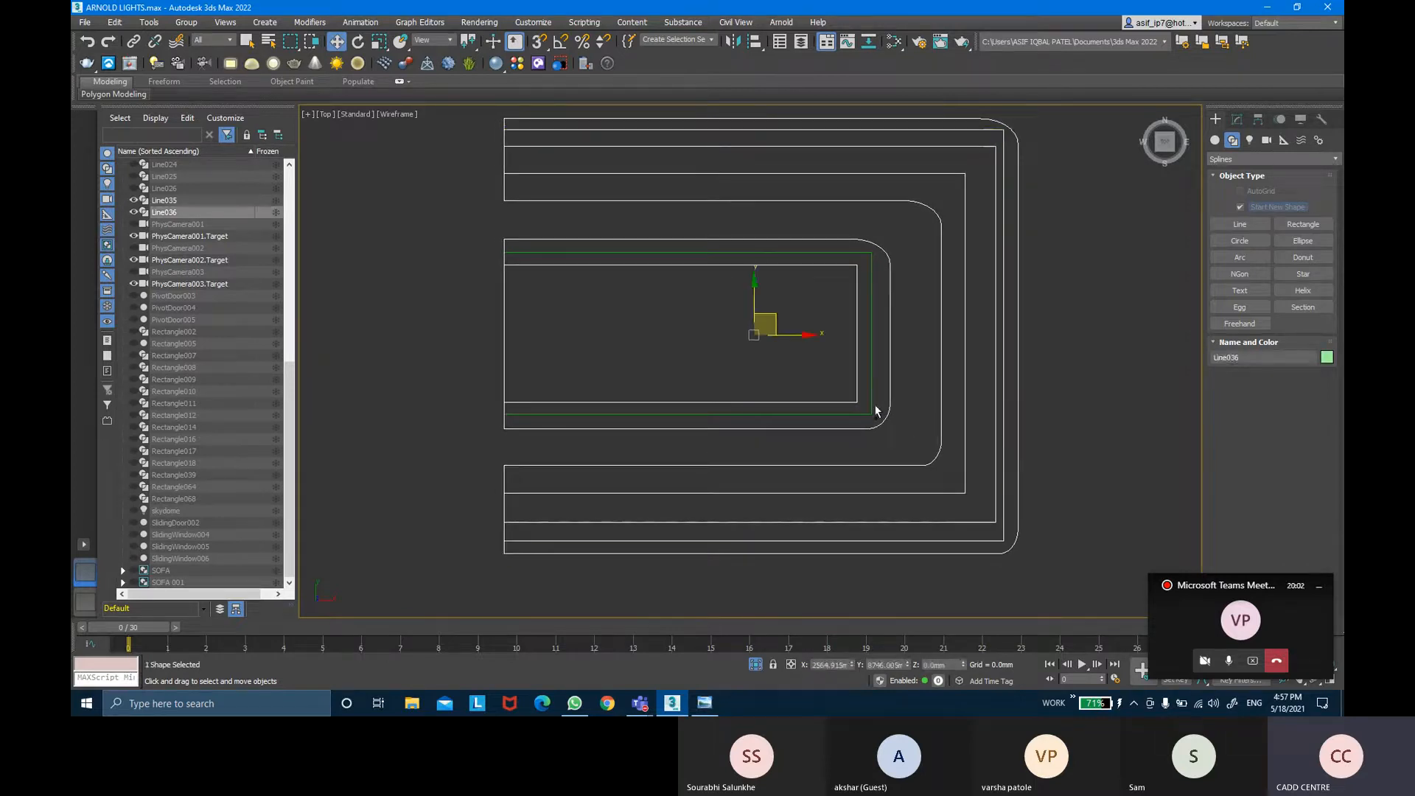
left_click(870, 408, "ctrl")
middle_click_drag(1001, 354, 989, 351)
key("f")
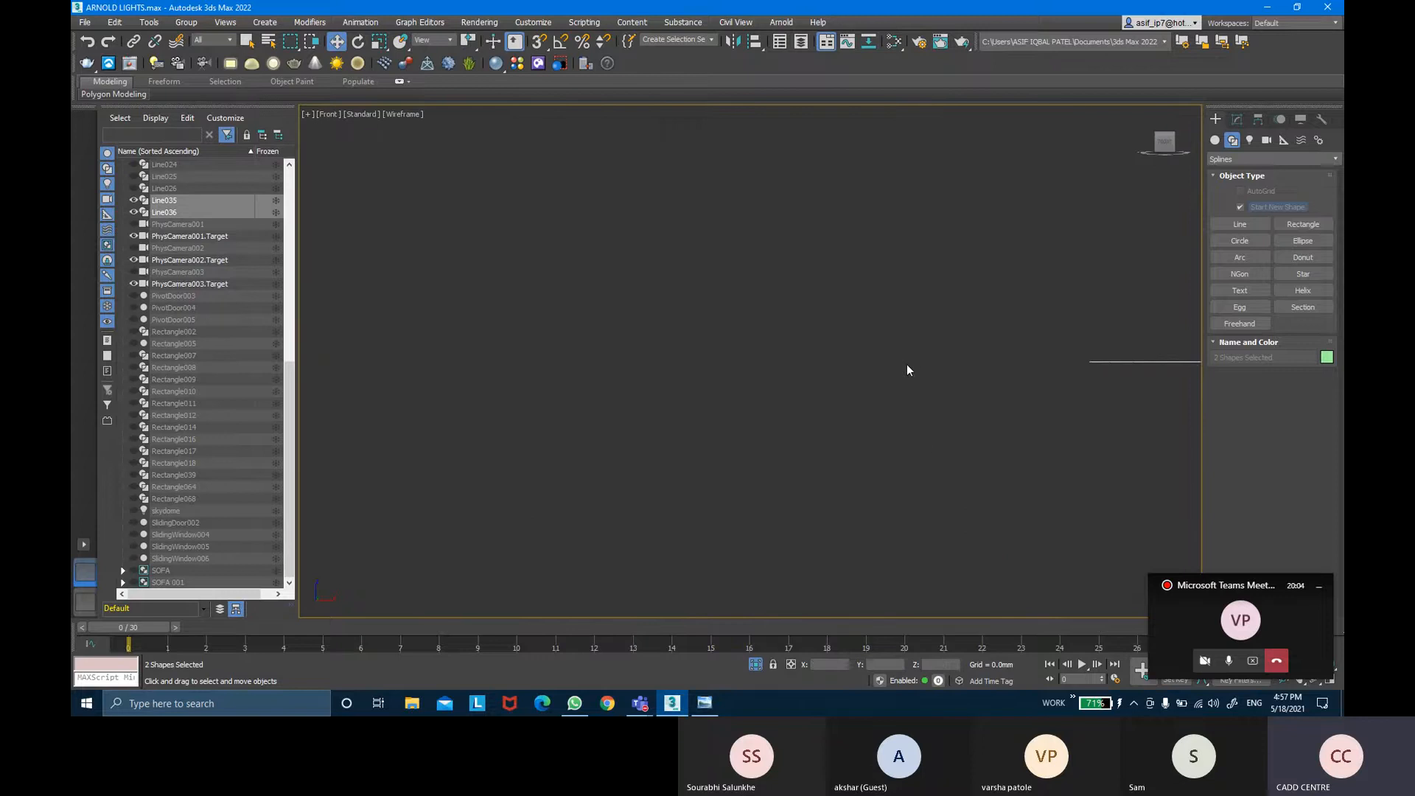
scroll(951, 347, "up", 5)
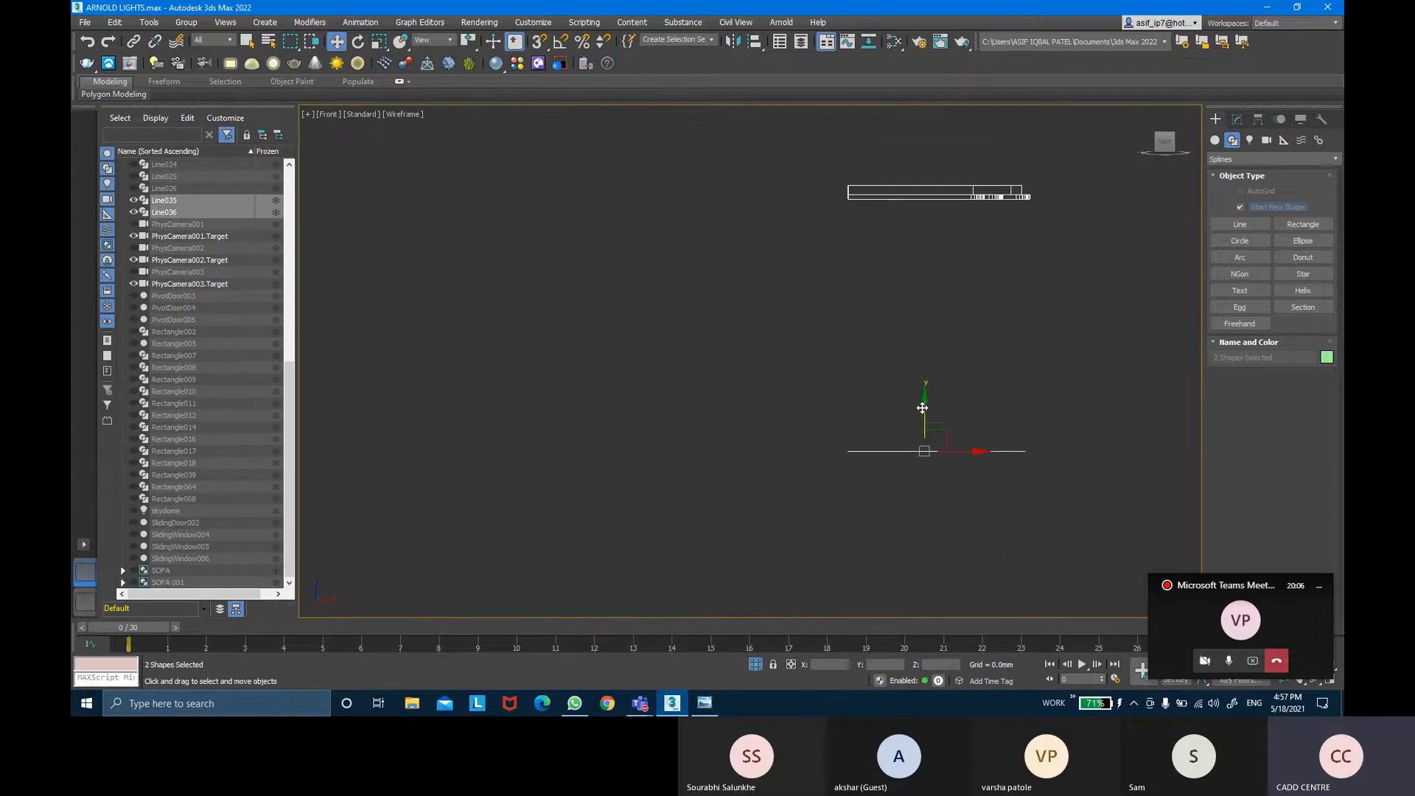
left_click_drag(939, 400, 939, 136)
scroll(925, 151, "up", 6)
left_click_drag(947, 295, 947, 322)
middle_click_drag(944, 298, 769, 181)
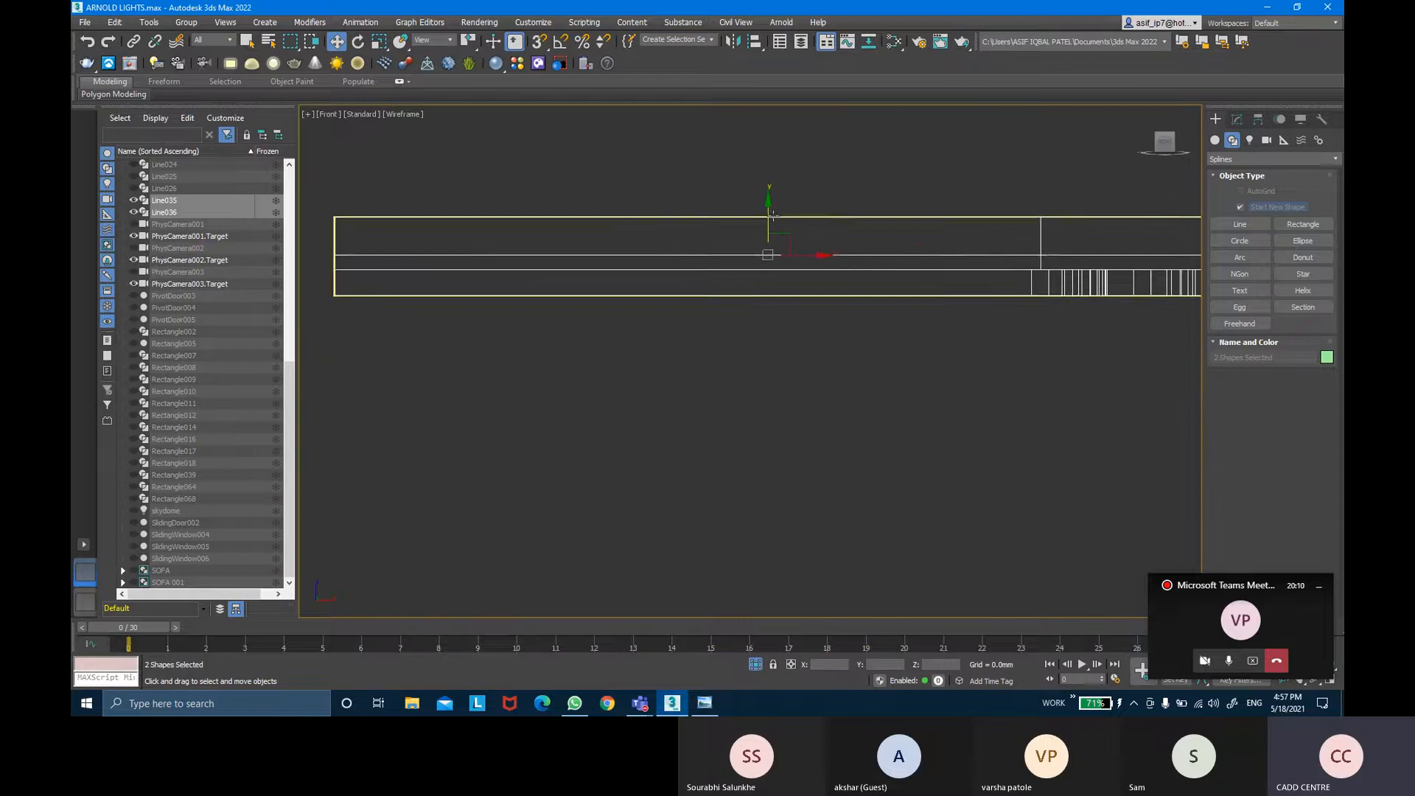
left_click_drag(769, 202, 768, 199)
left_click(881, 231)
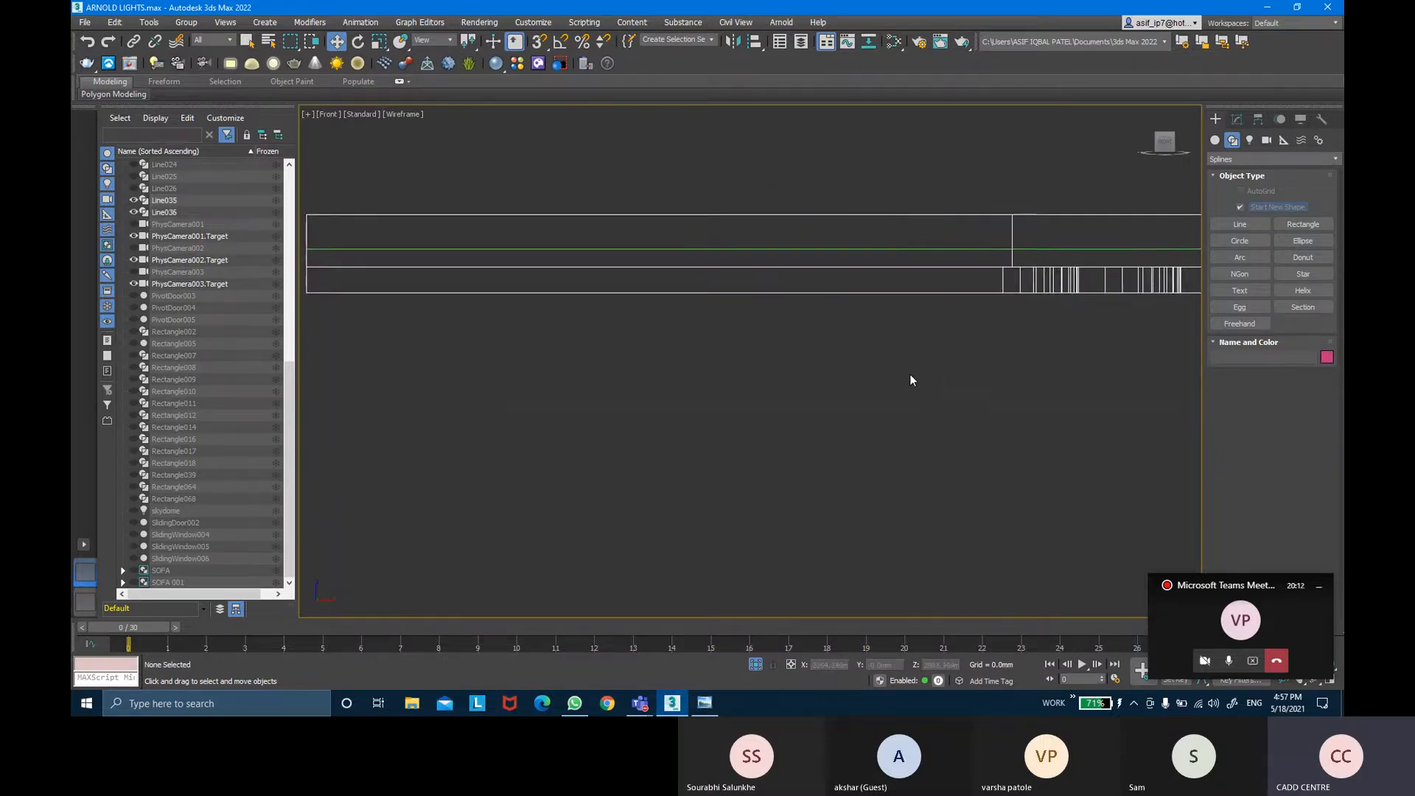
Check the placement of both raised lines within the drop ceiling in the perspective view.
key("p")
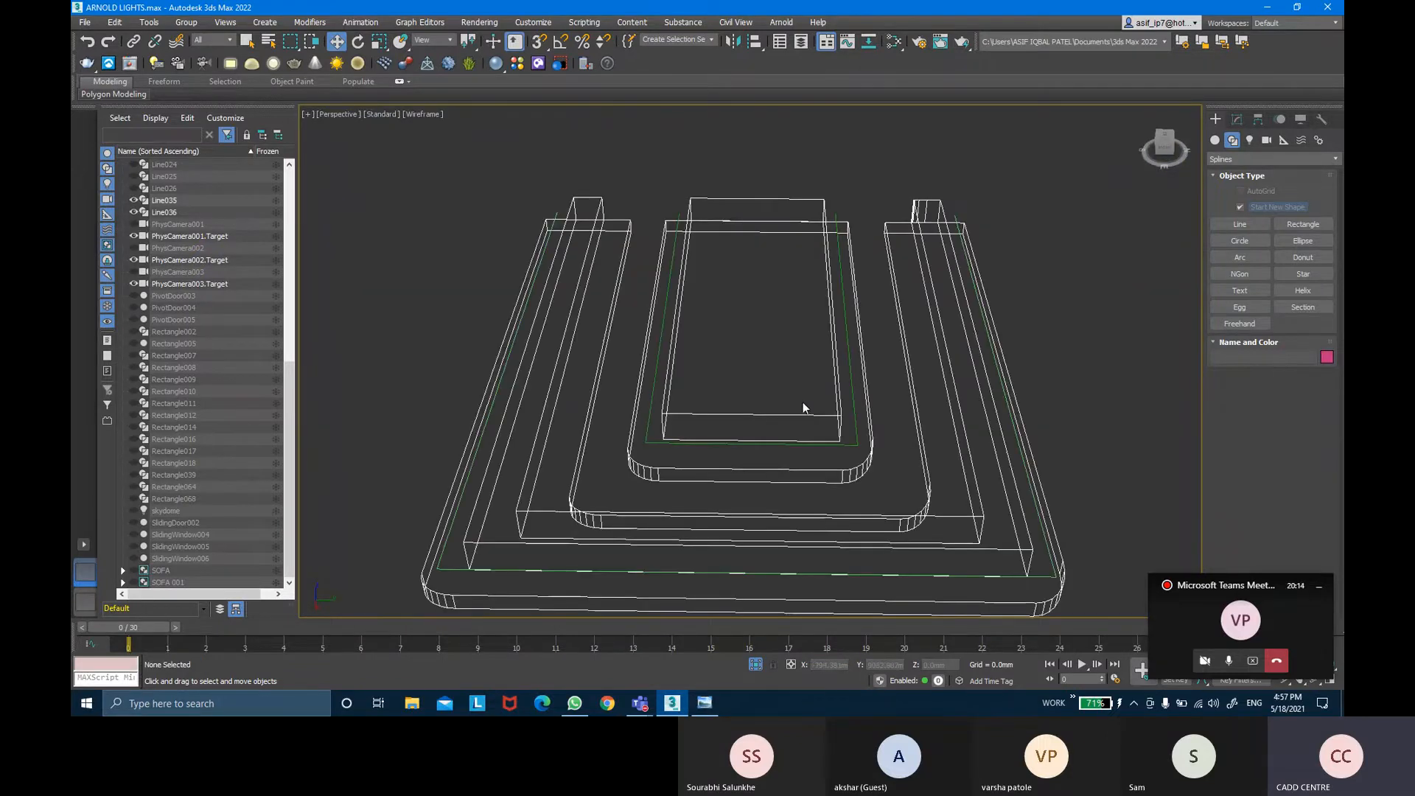
mouse_move(806, 404)
middle_mouse_down("alt")
mouse_move(834, 307)
mouse_move(767, 413)
middle_mouse_up("alt")
scroll(728, 494, "up", 3)
scroll(728, 494, "down", 3)
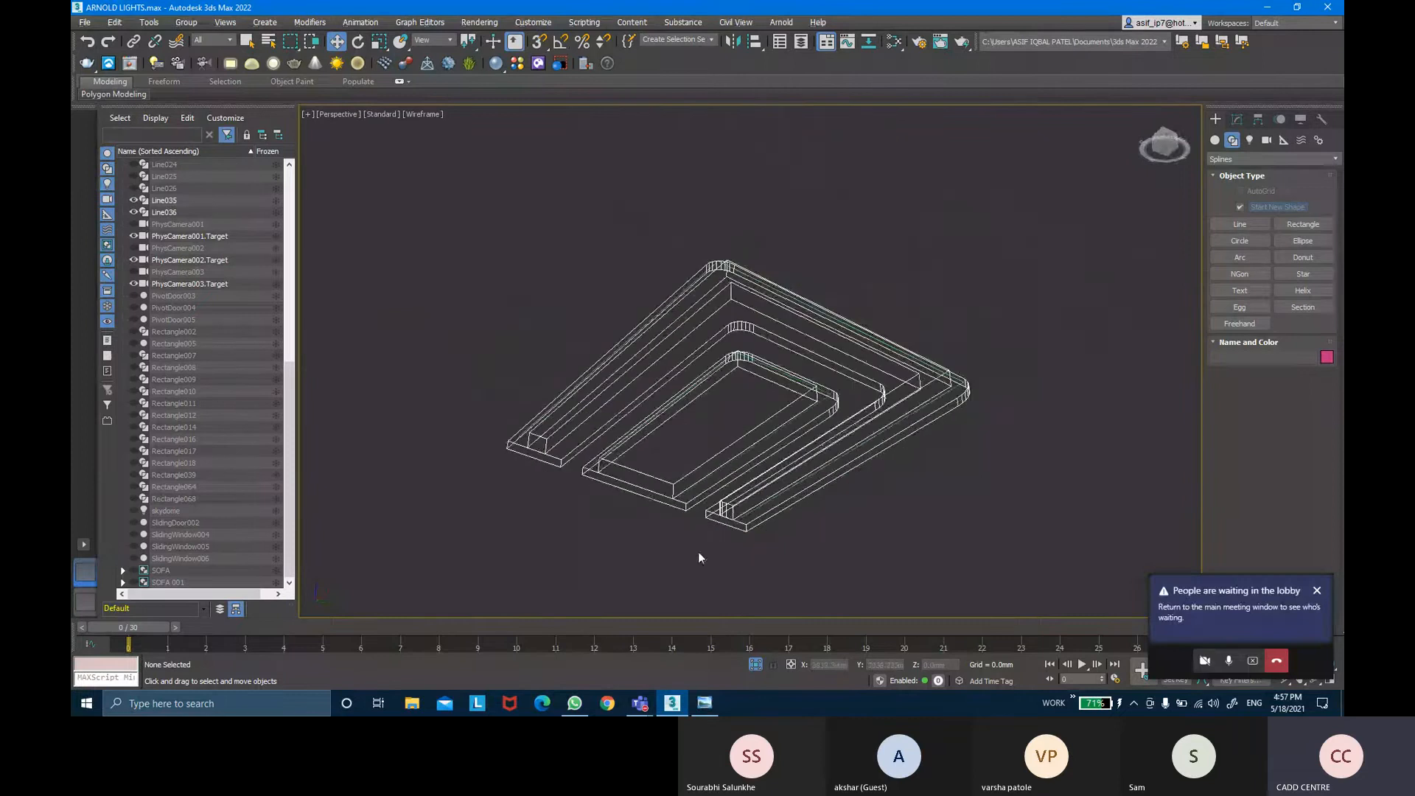
Switch to the Microsoft Teams meeting again, admit the guest in the lobby, and go back to 3ds Max.
mouse_move(639, 703)
left_click(662, 590)
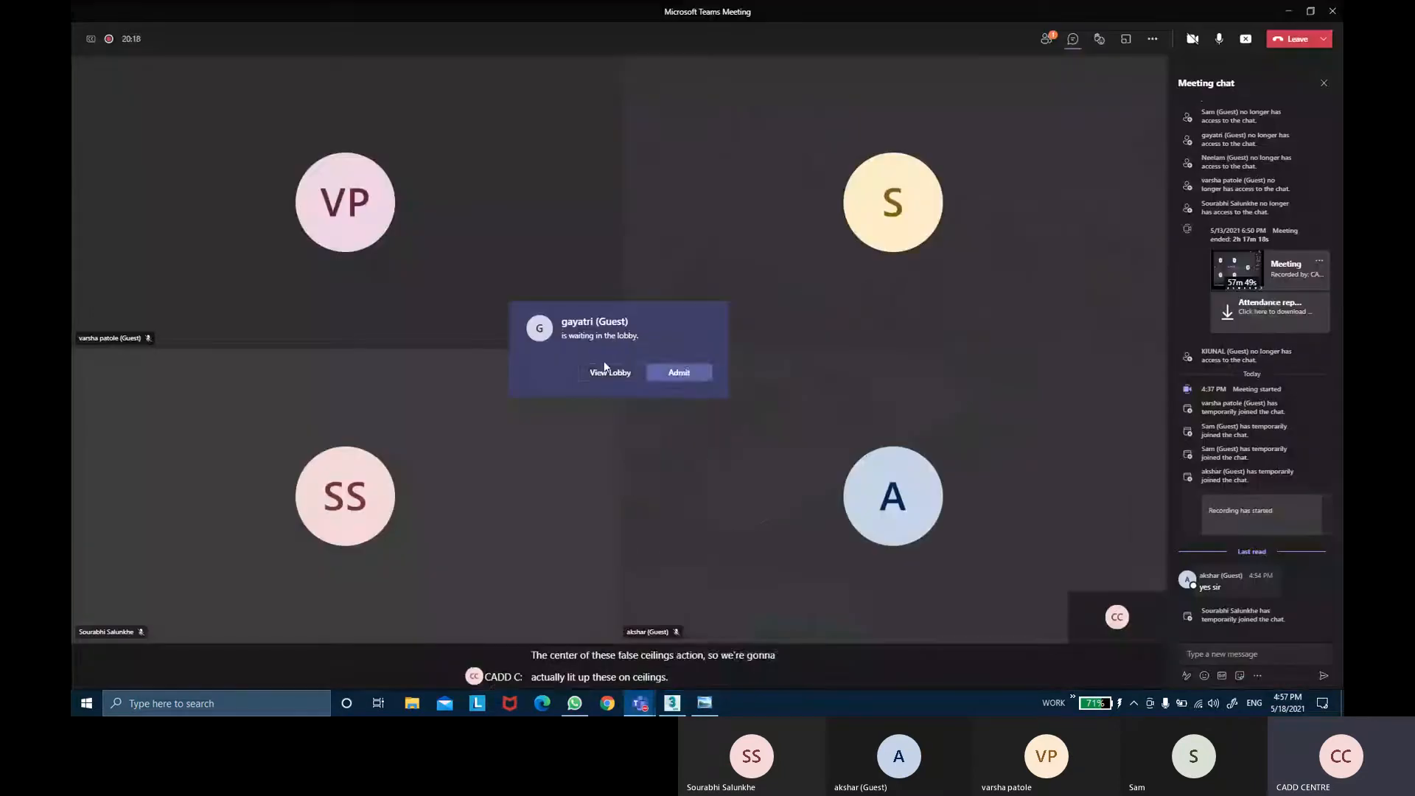
left_click(681, 373)
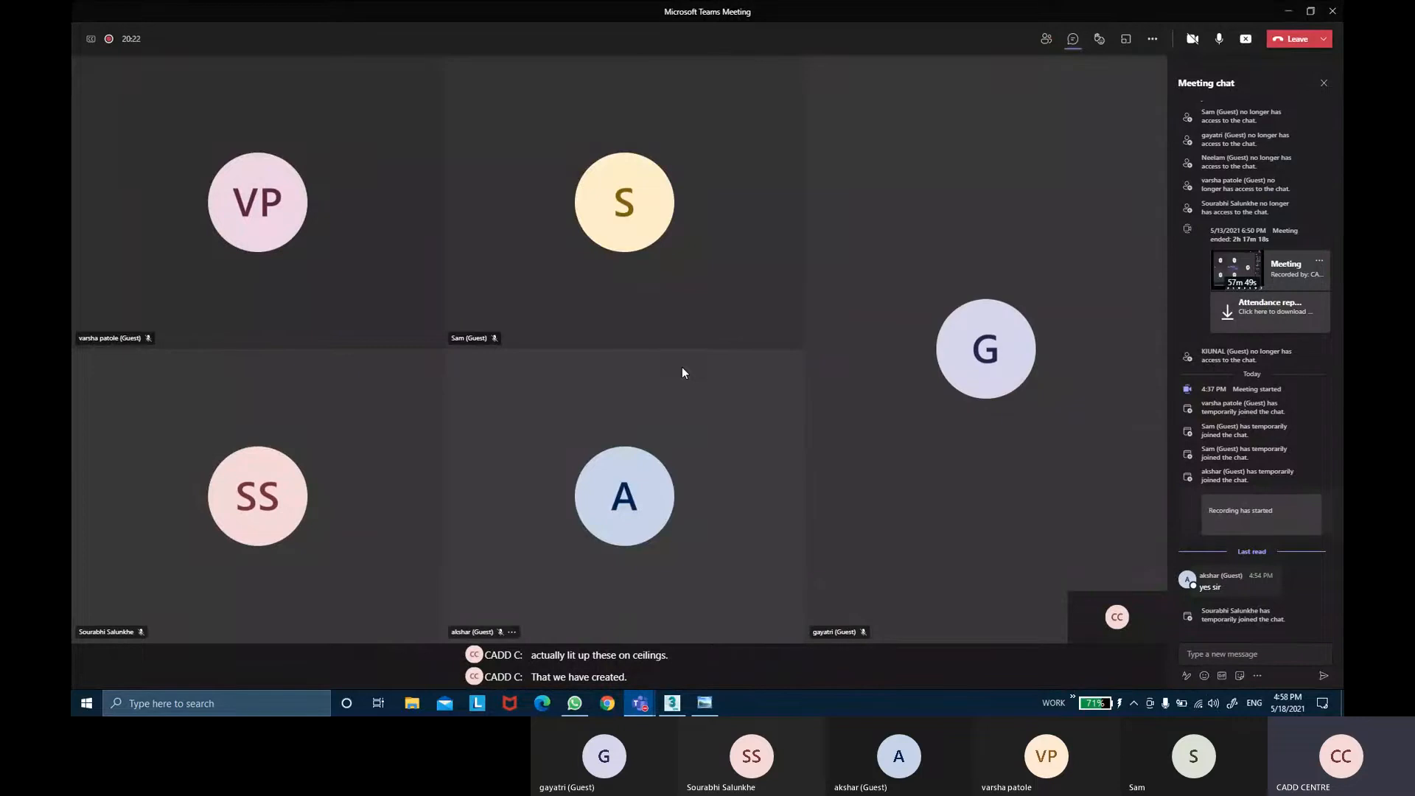
left_click(1288, 11)
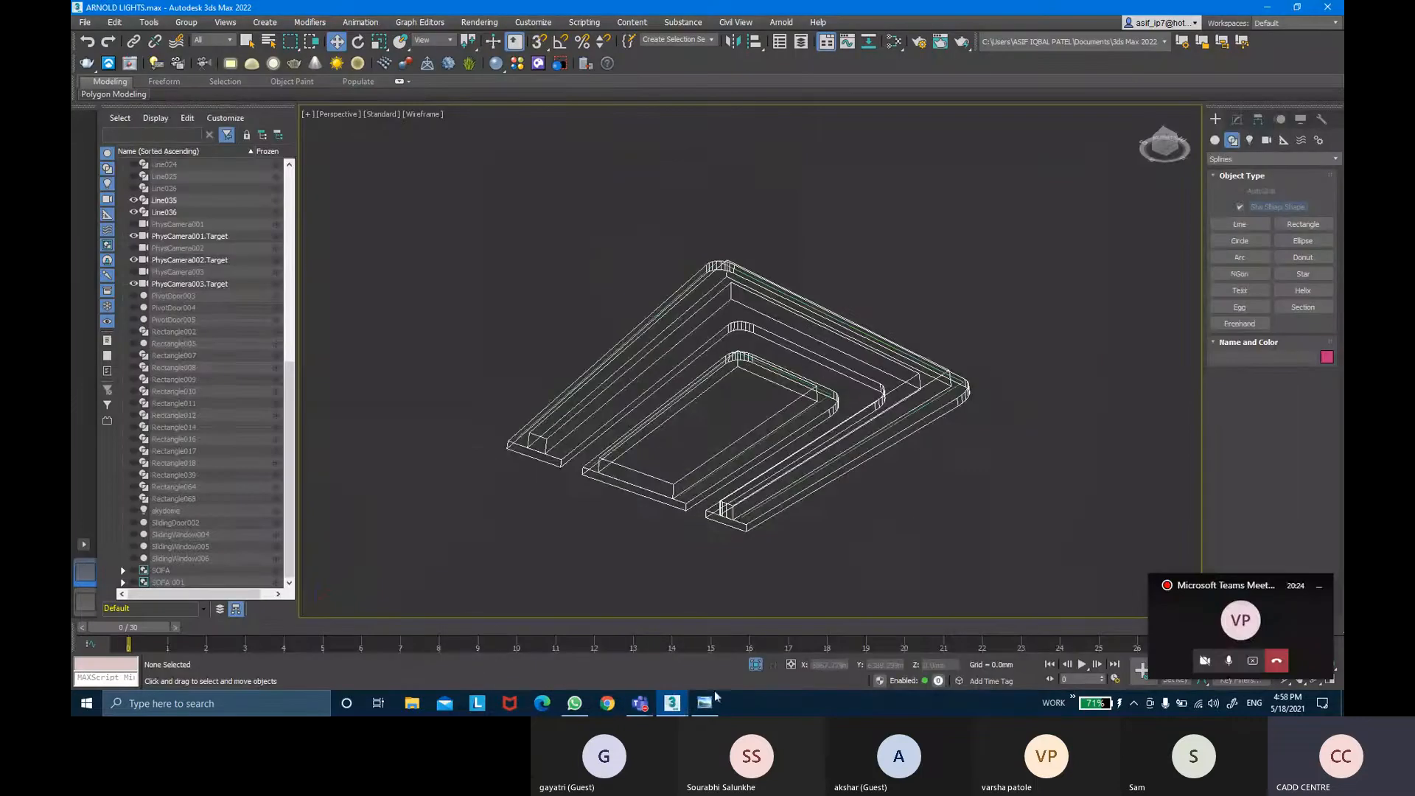
Examine the drop ceiling in the VIEW1.jpg render in Windows Photo Viewer, then switch back to 3ds Max.
key("alt+Tab")
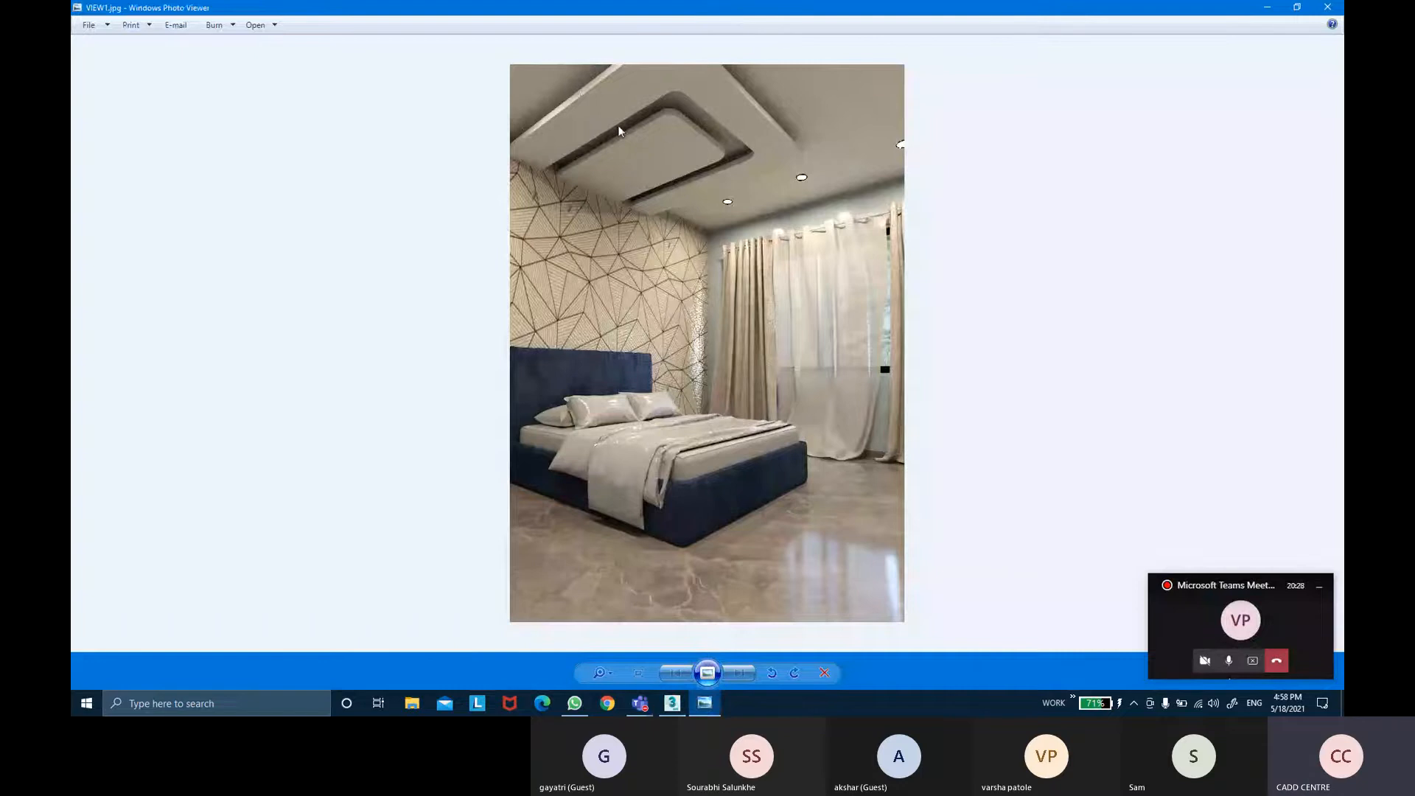
key("ctrl")
key("ctrl")
left_click(672, 703)
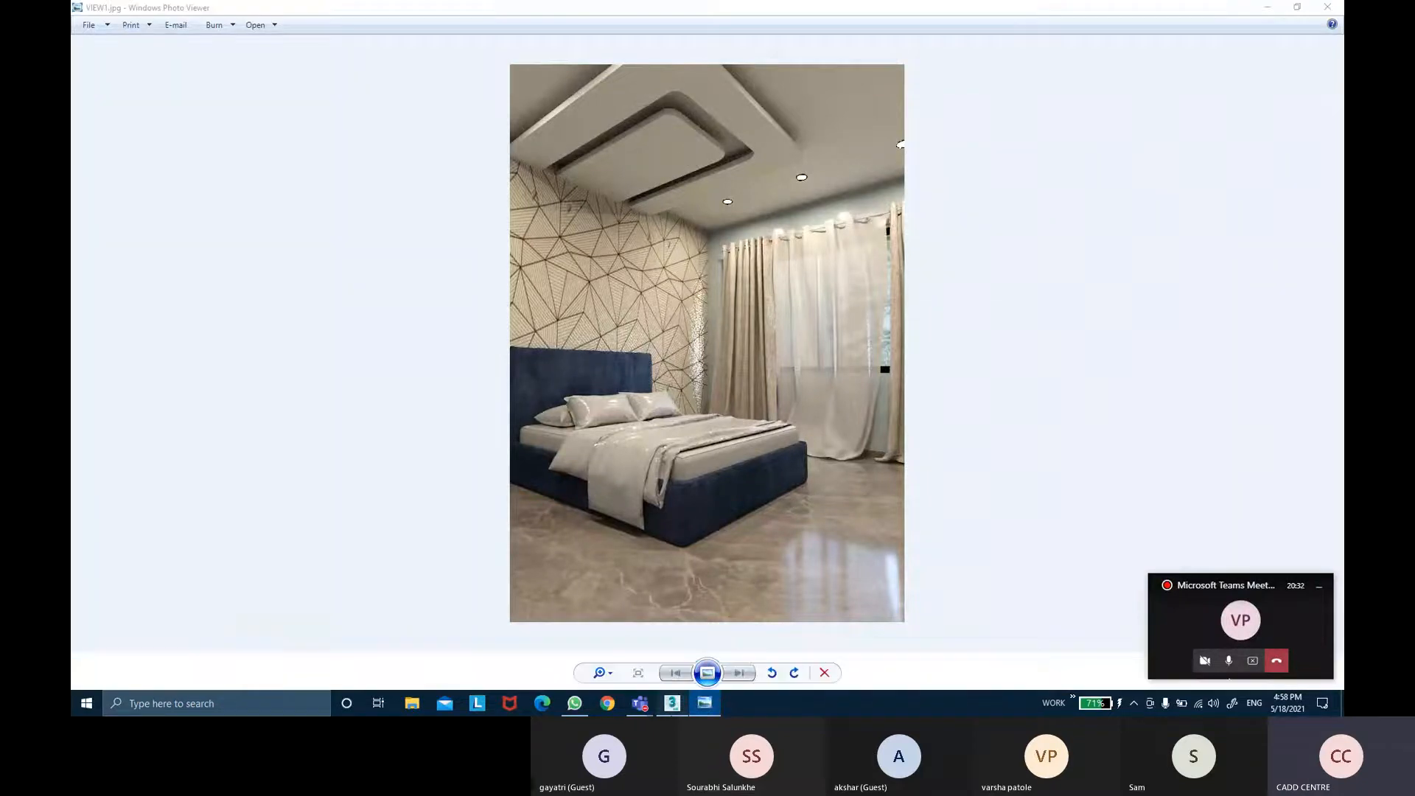
Rename the outer U-shaped line of the drop ceiling as LED STRIP LIGHT OUTER END SHAPE.
key("Delete")
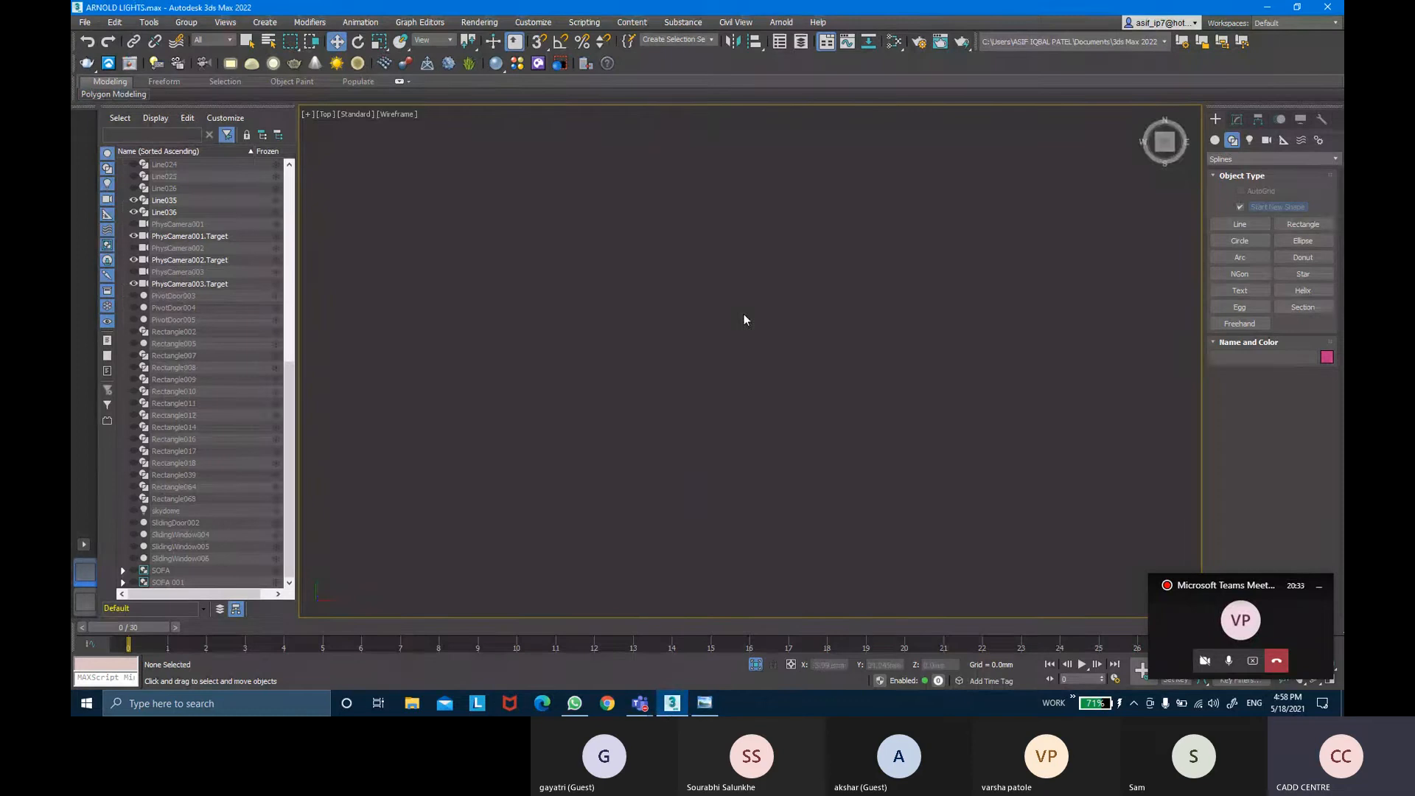
key("ctrl+z")
left_click(847, 281)
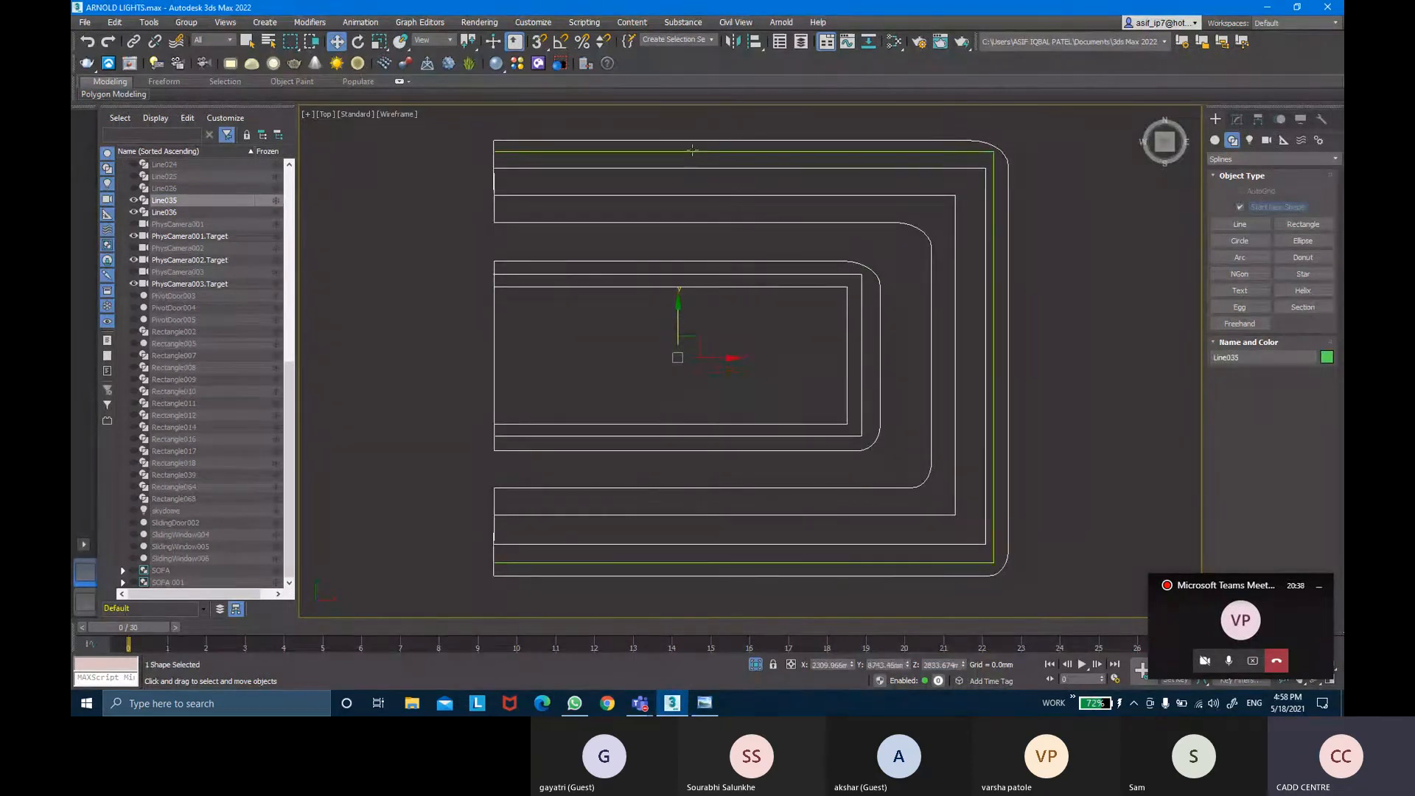
left_click(737, 274)
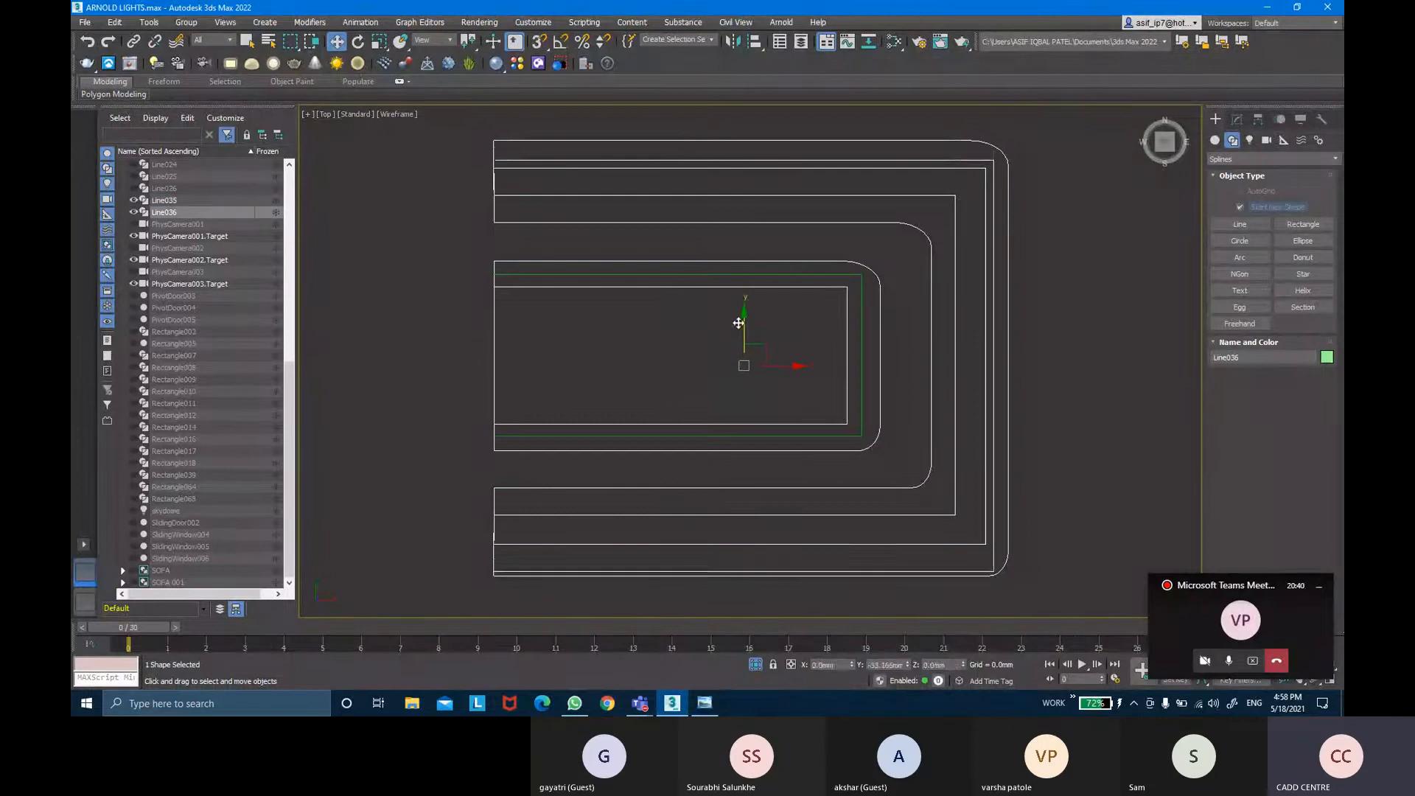
left_click(1063, 141)
left_click(925, 151)
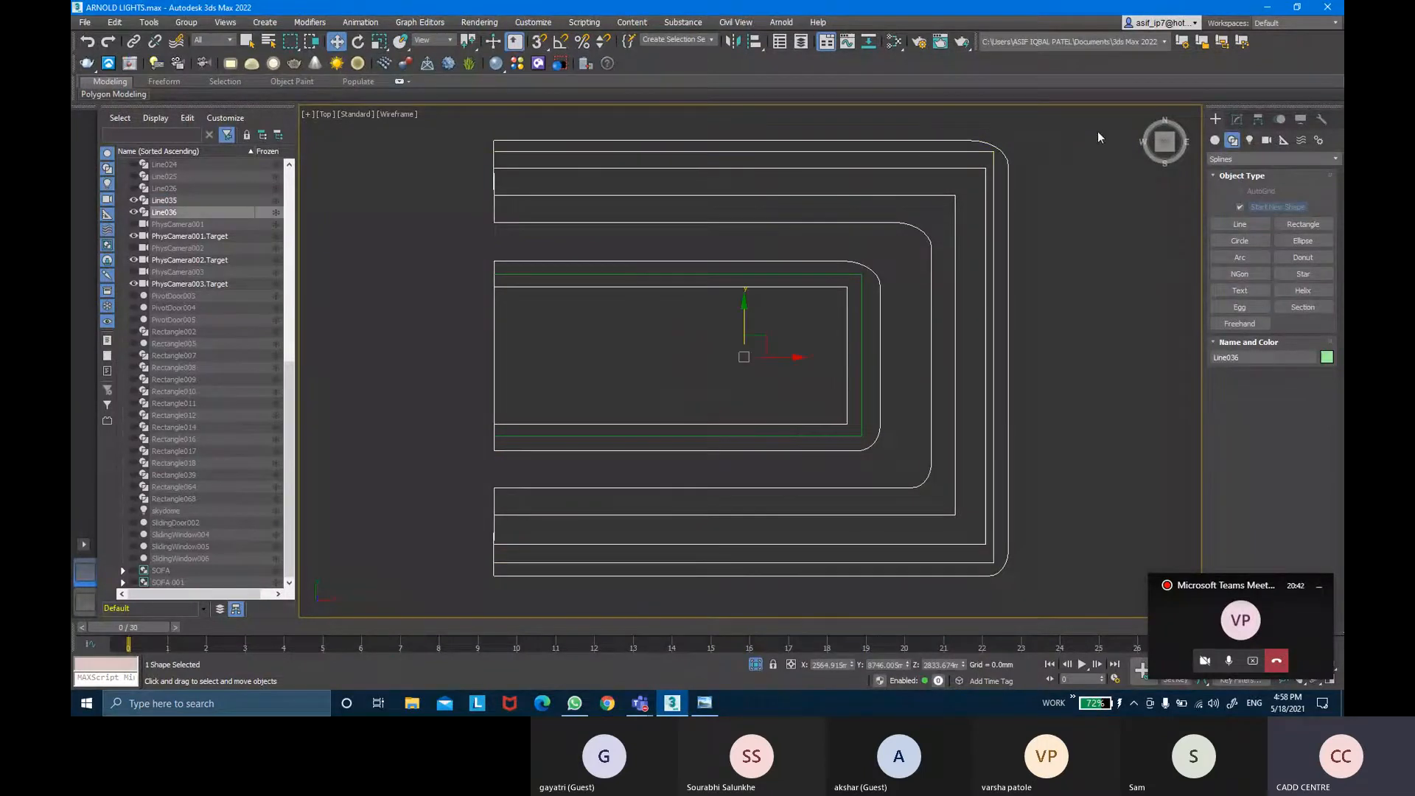
left_click(1236, 120)
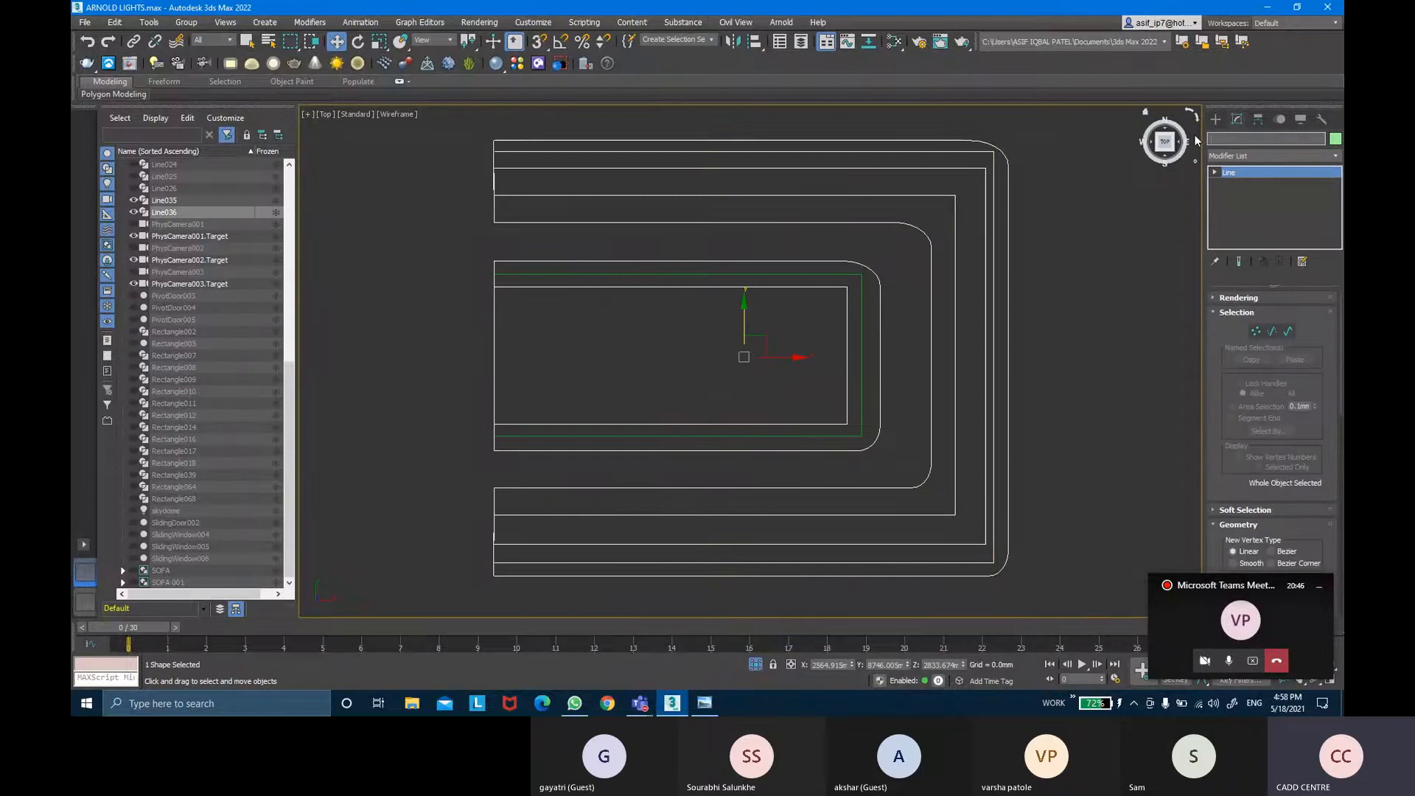
type("LED STRIP LIGHT")
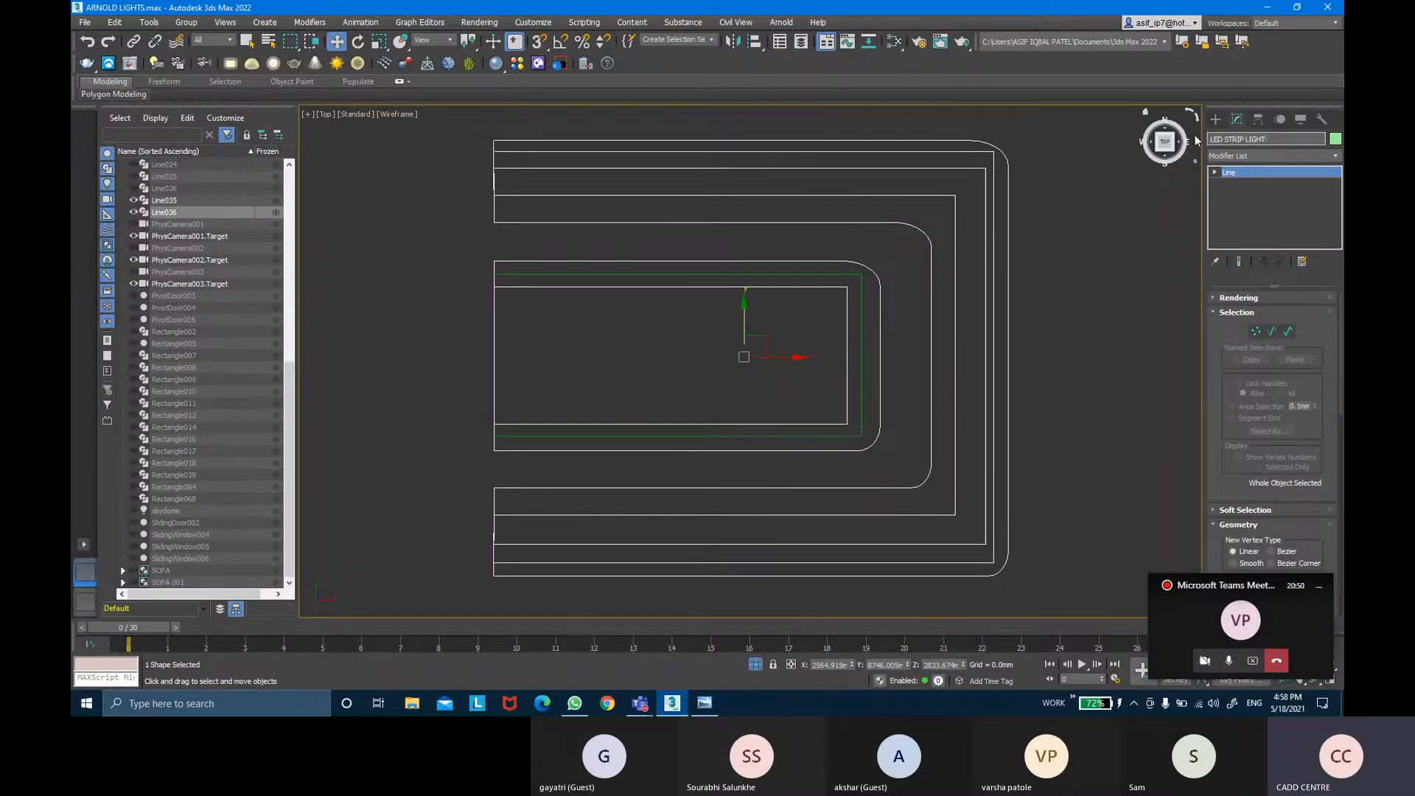
type(" OUT")
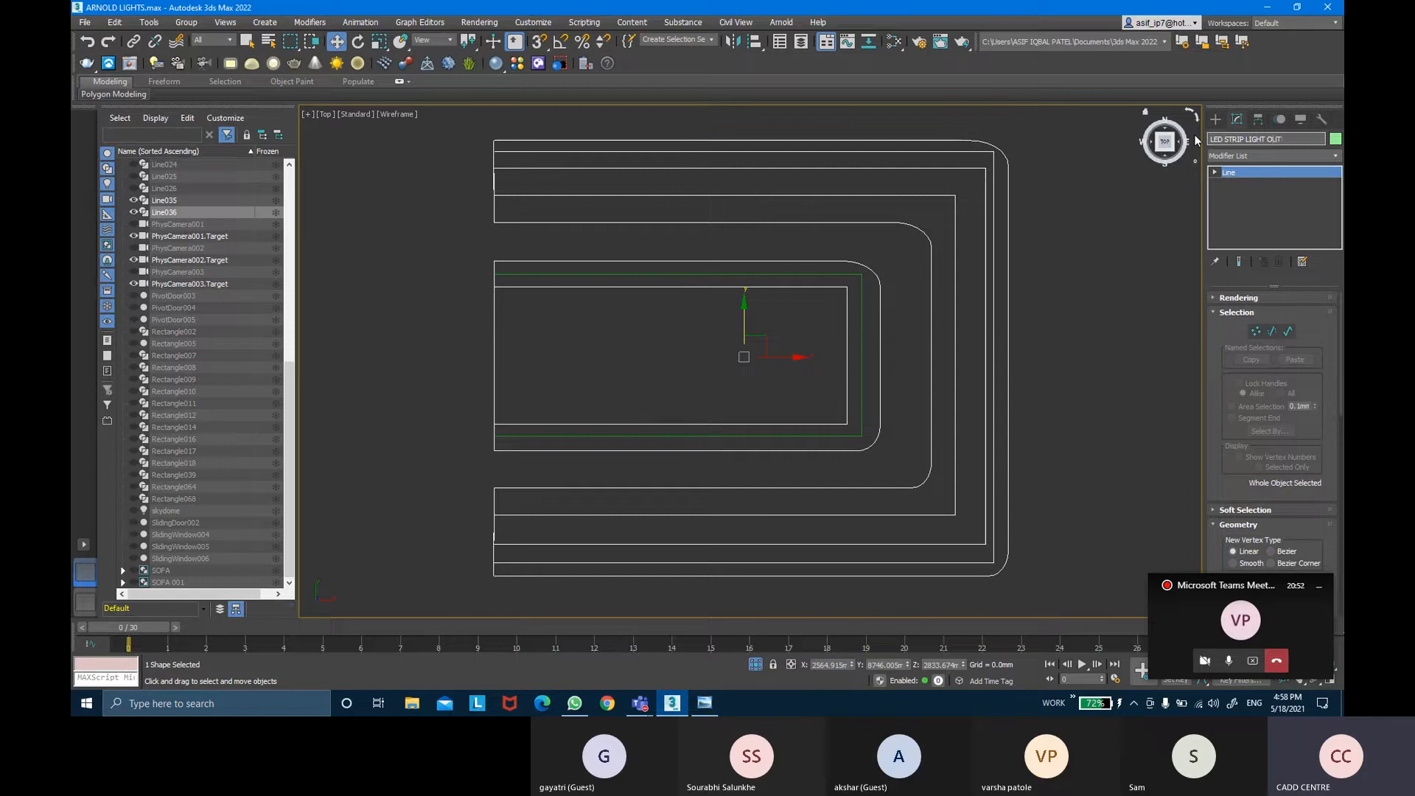
type("ER END")
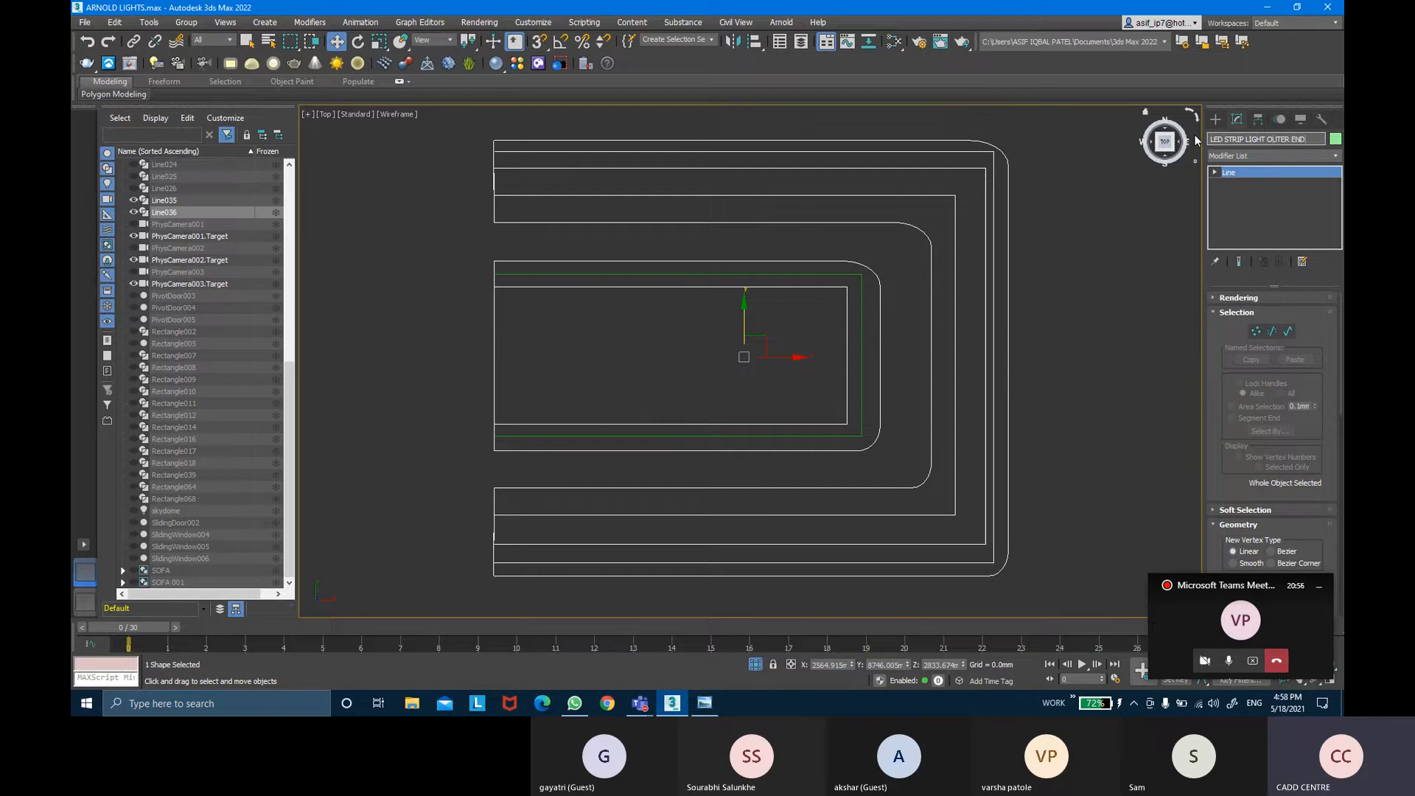
type(" SHAPE")
key("Return")
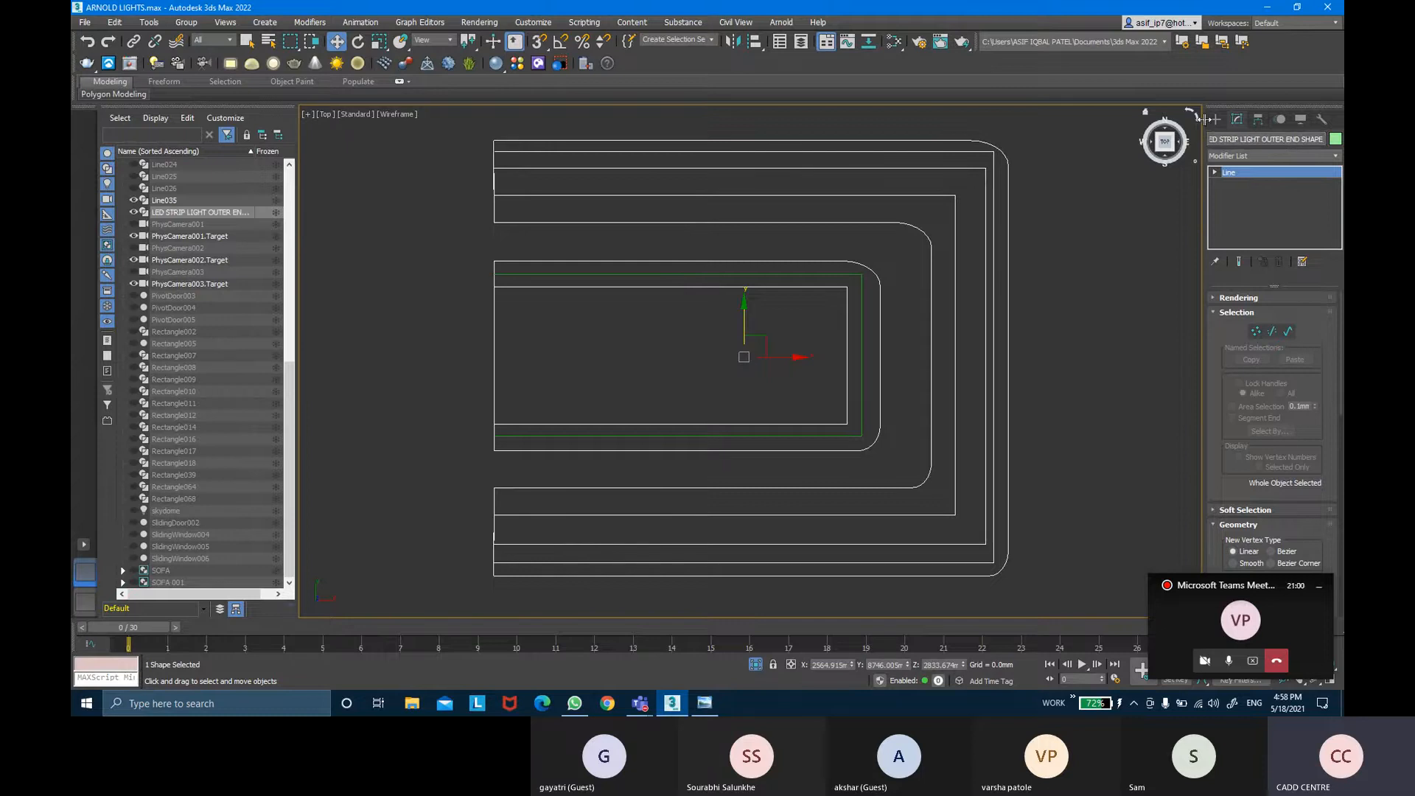
Rename the inner U-shaped line as LED STRIP LIGHT INNER END SHAPE.
left_click(993, 354)
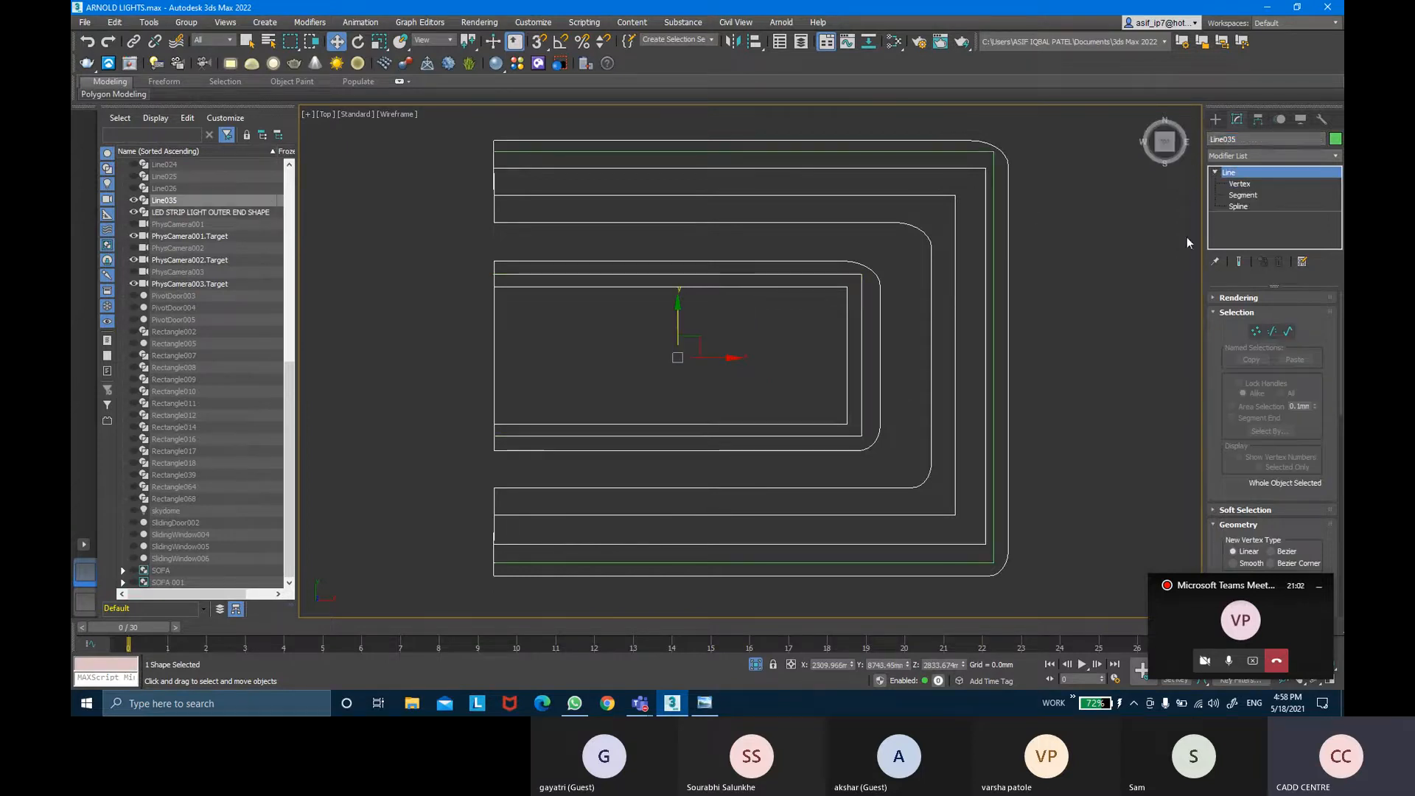
type("LED STRIP")
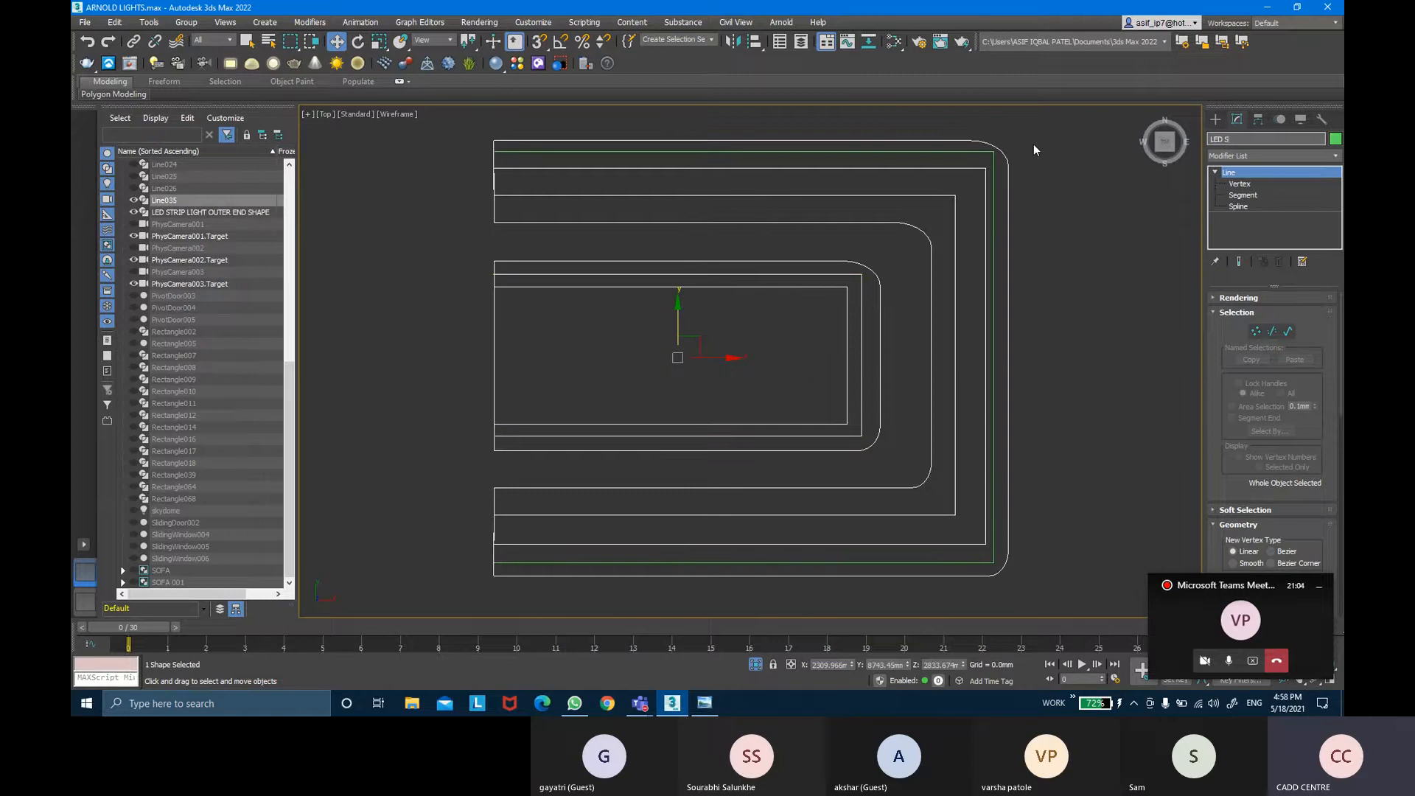
type("LIGHT INNER ED")
type("D SHAPE")
key("Return")
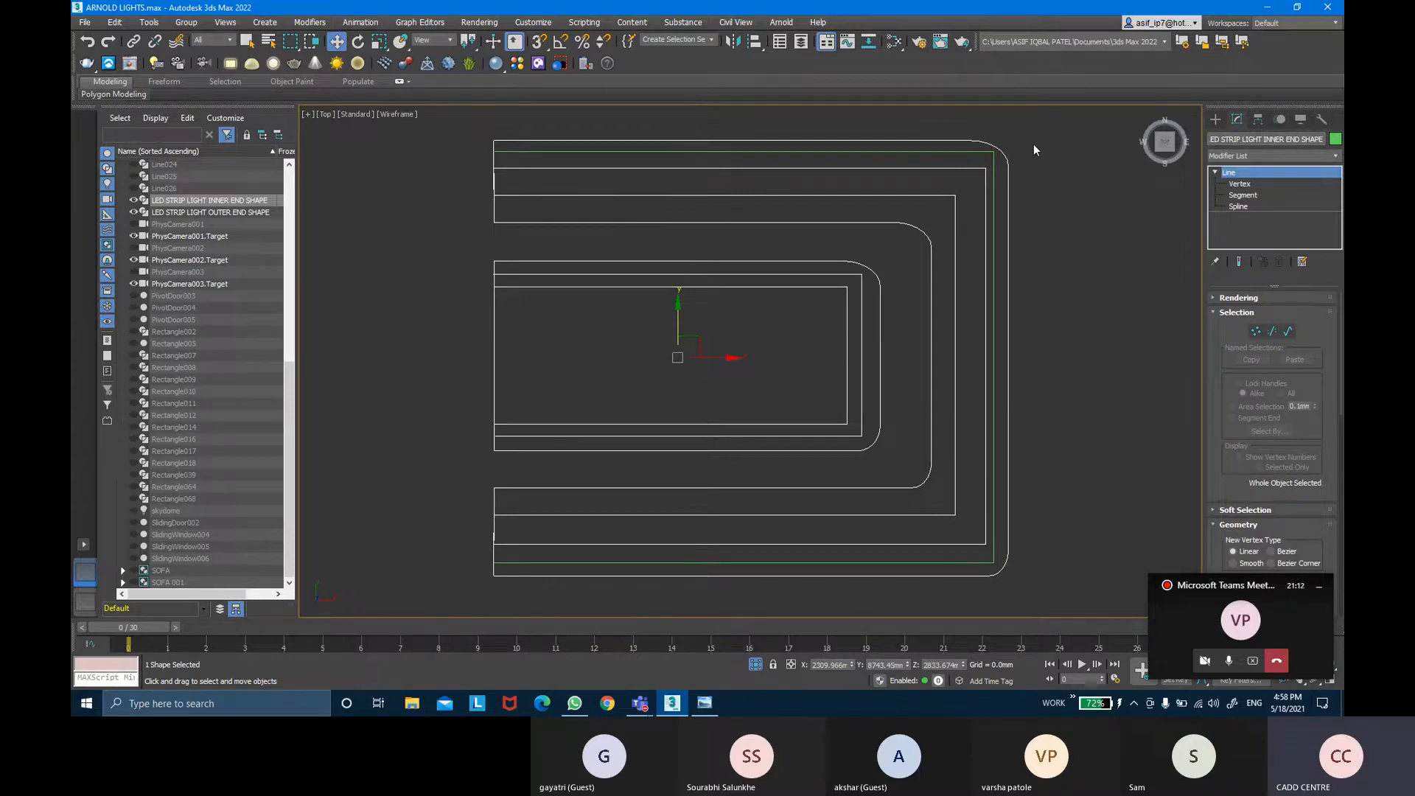
left_click(1097, 248)
middle_click_drag(1083, 284, 1066, 280)
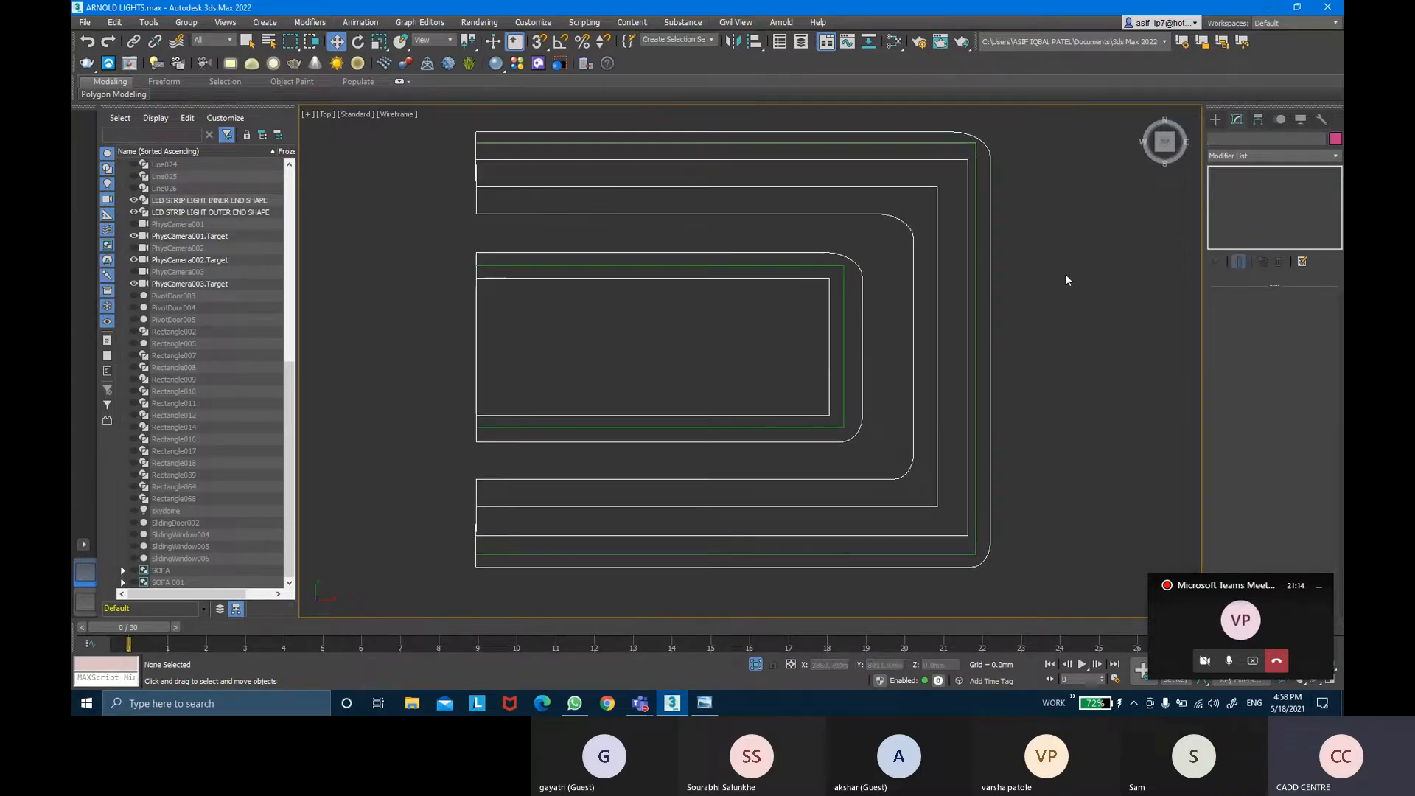
Add a Sweep modifier with the built-in Cylinder section to the inner LED strip line.
left_click(846, 326)
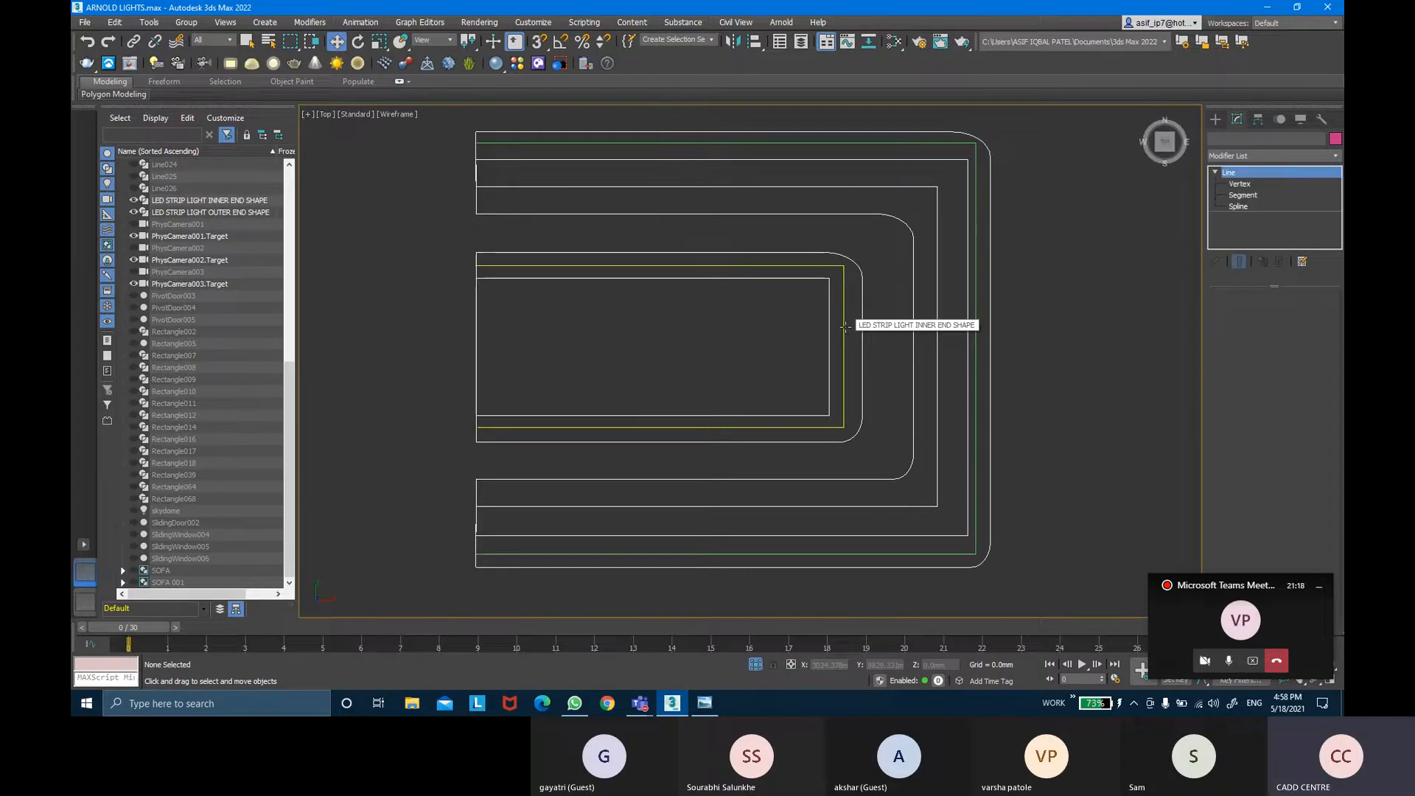
left_click(1286, 154)
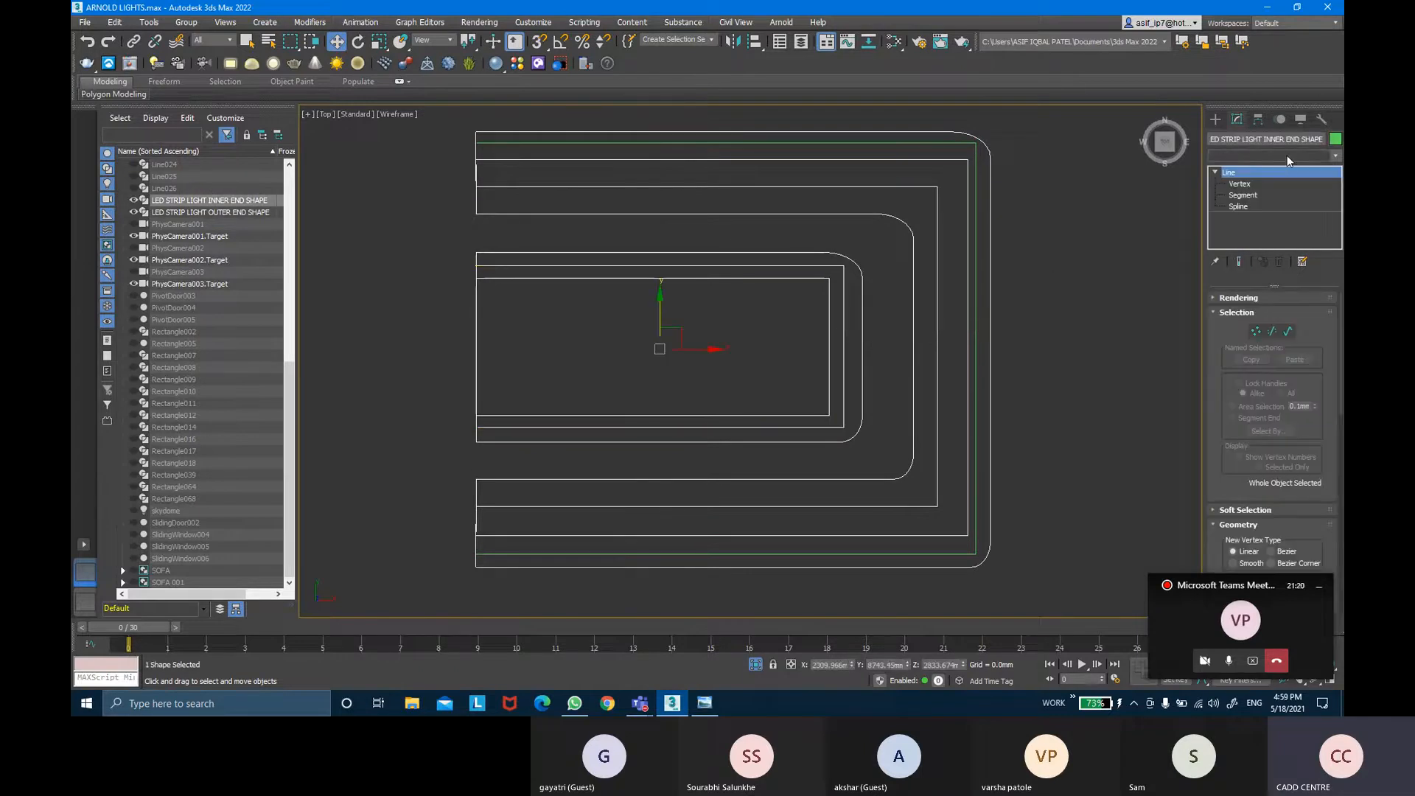
type("sw")
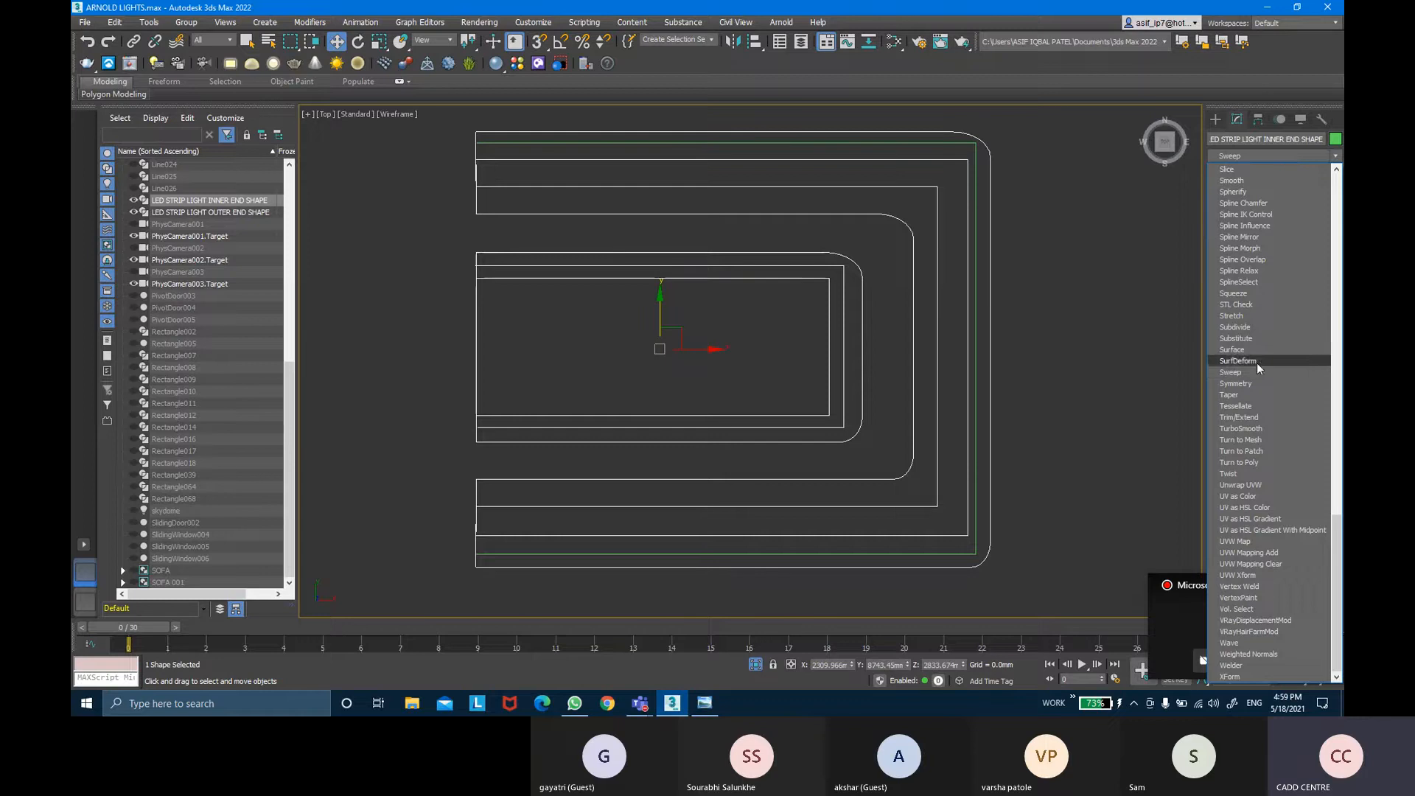
left_click(1254, 370)
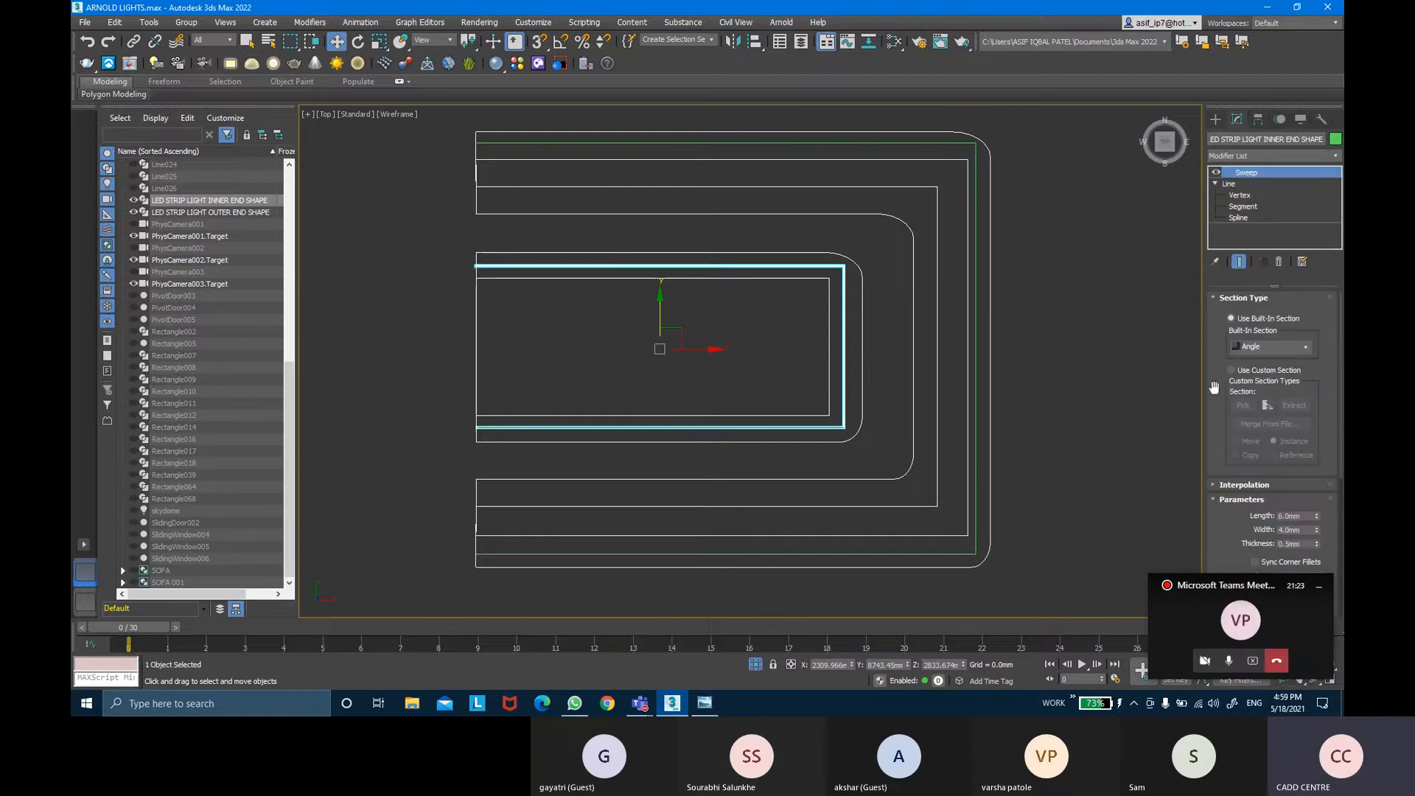
left_click(1268, 351)
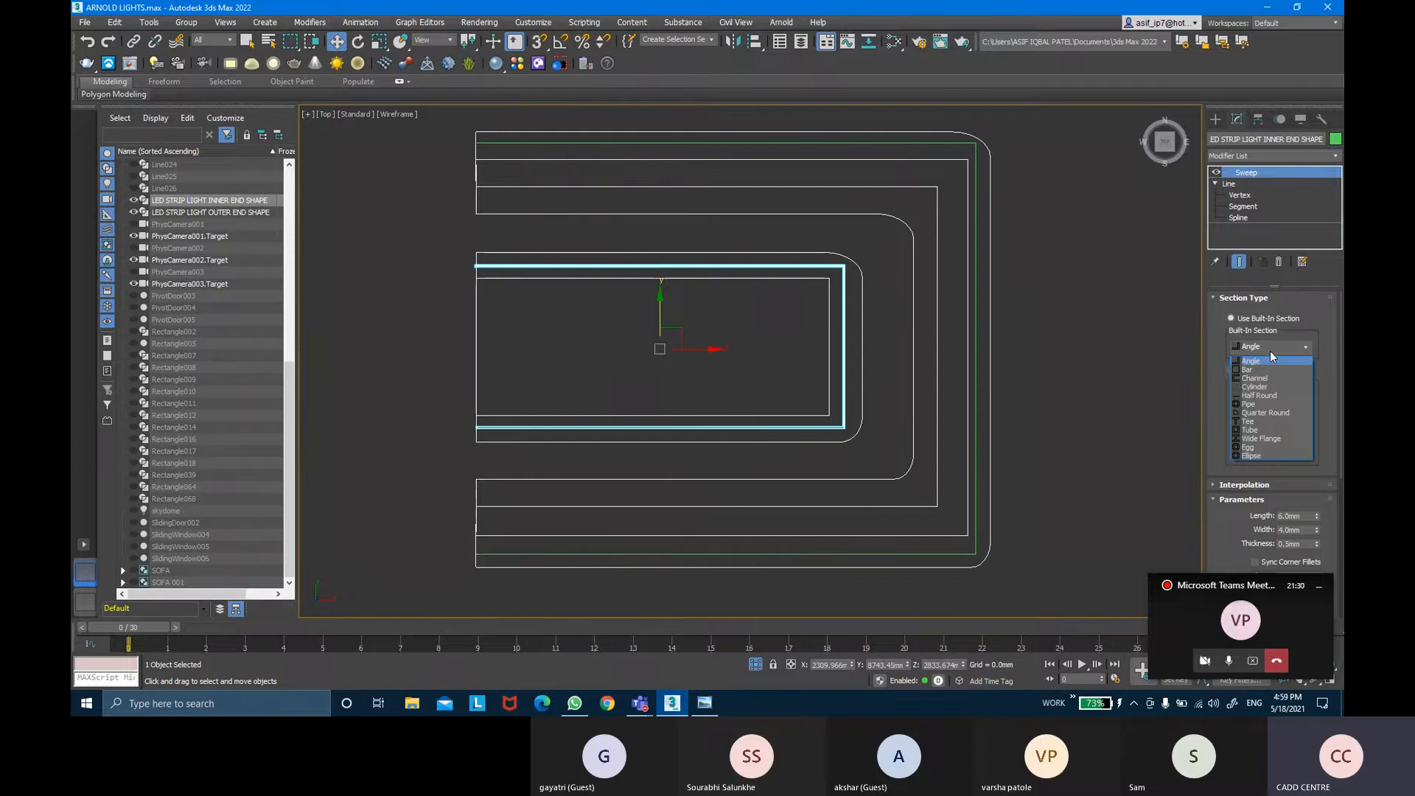
left_click(1267, 390)
Set the inner strip's cylinder sweep radius to 5 mm, judging its thickness in the front view.
middle_click_drag(807, 376, 835, 348)
key("f")
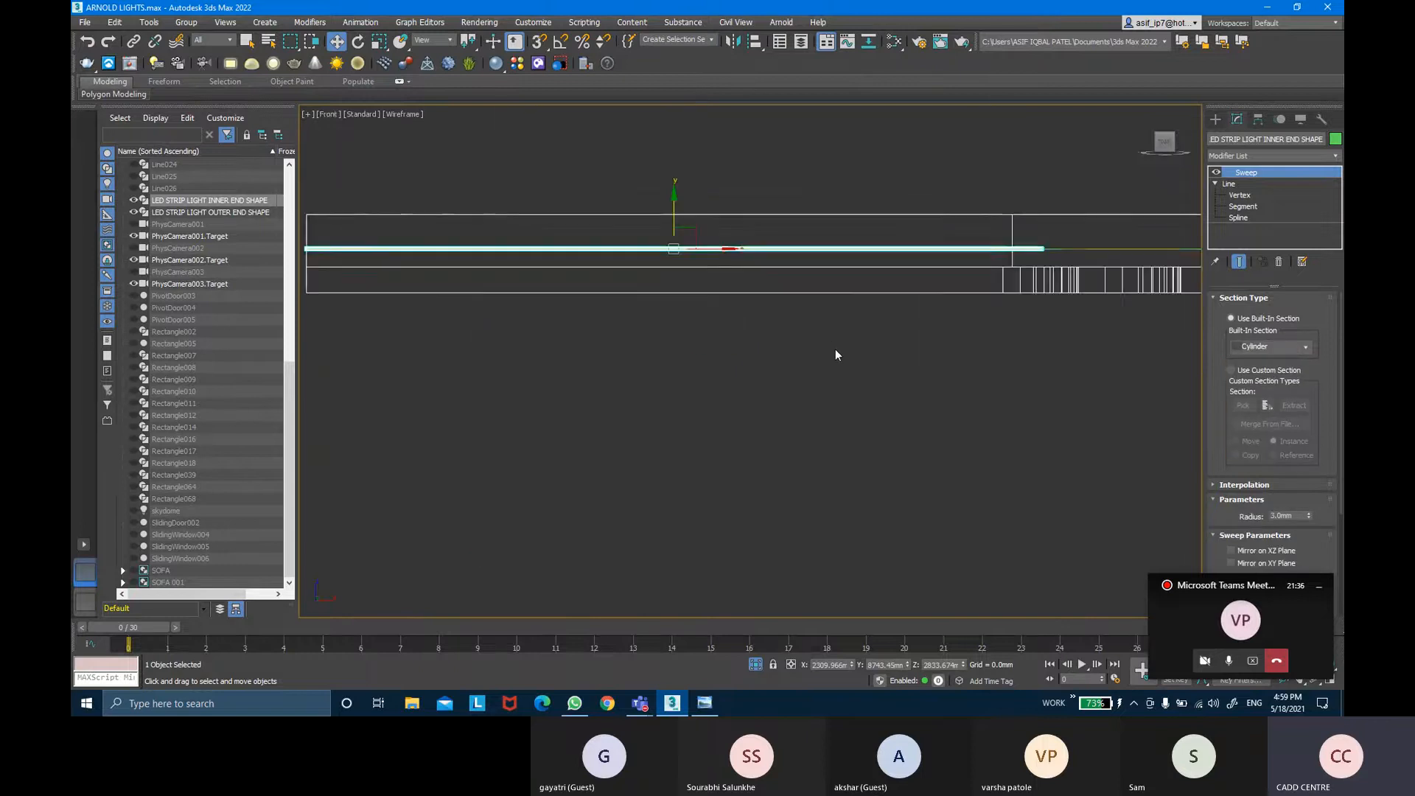
scroll(1076, 258, "up", 2)
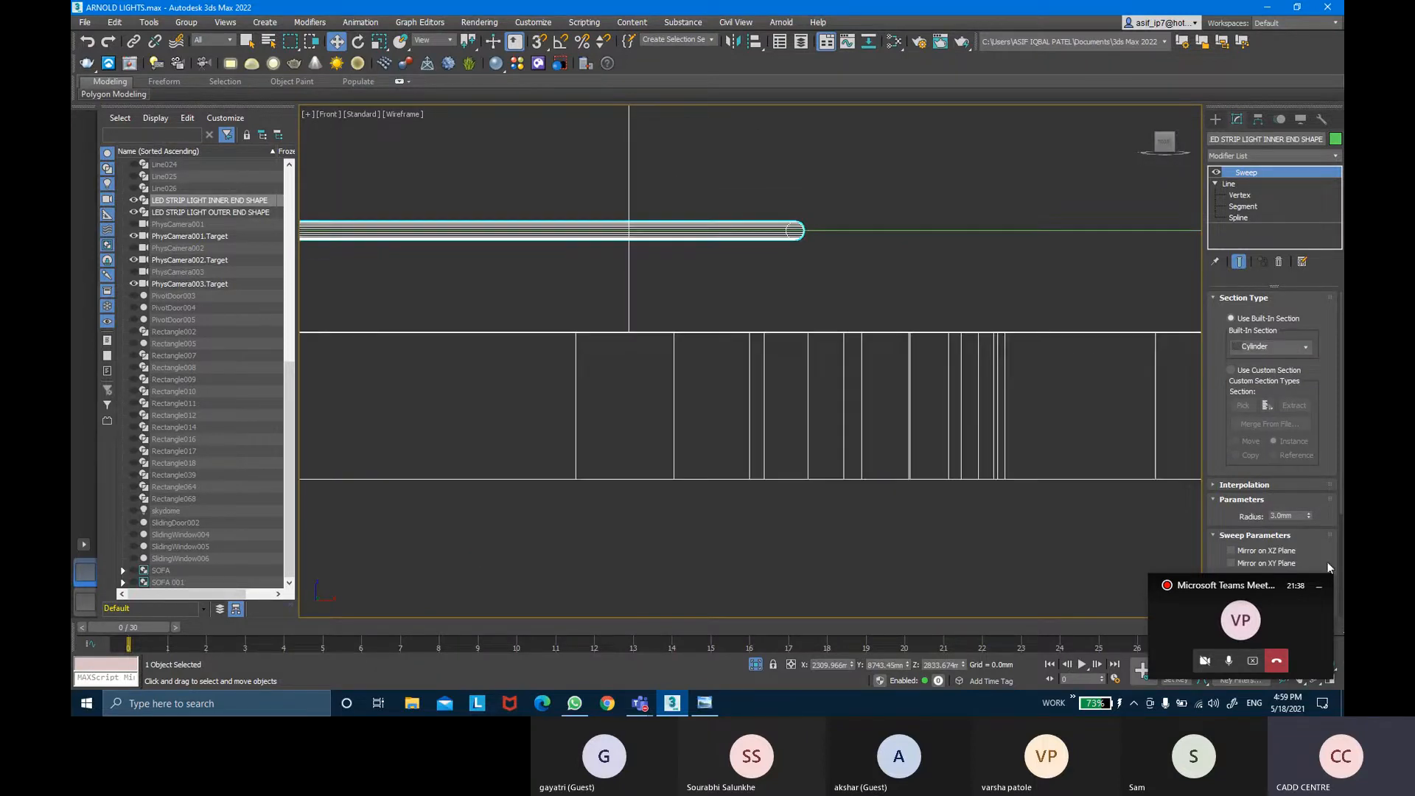
left_click_drag(1311, 518, 1313, 469)
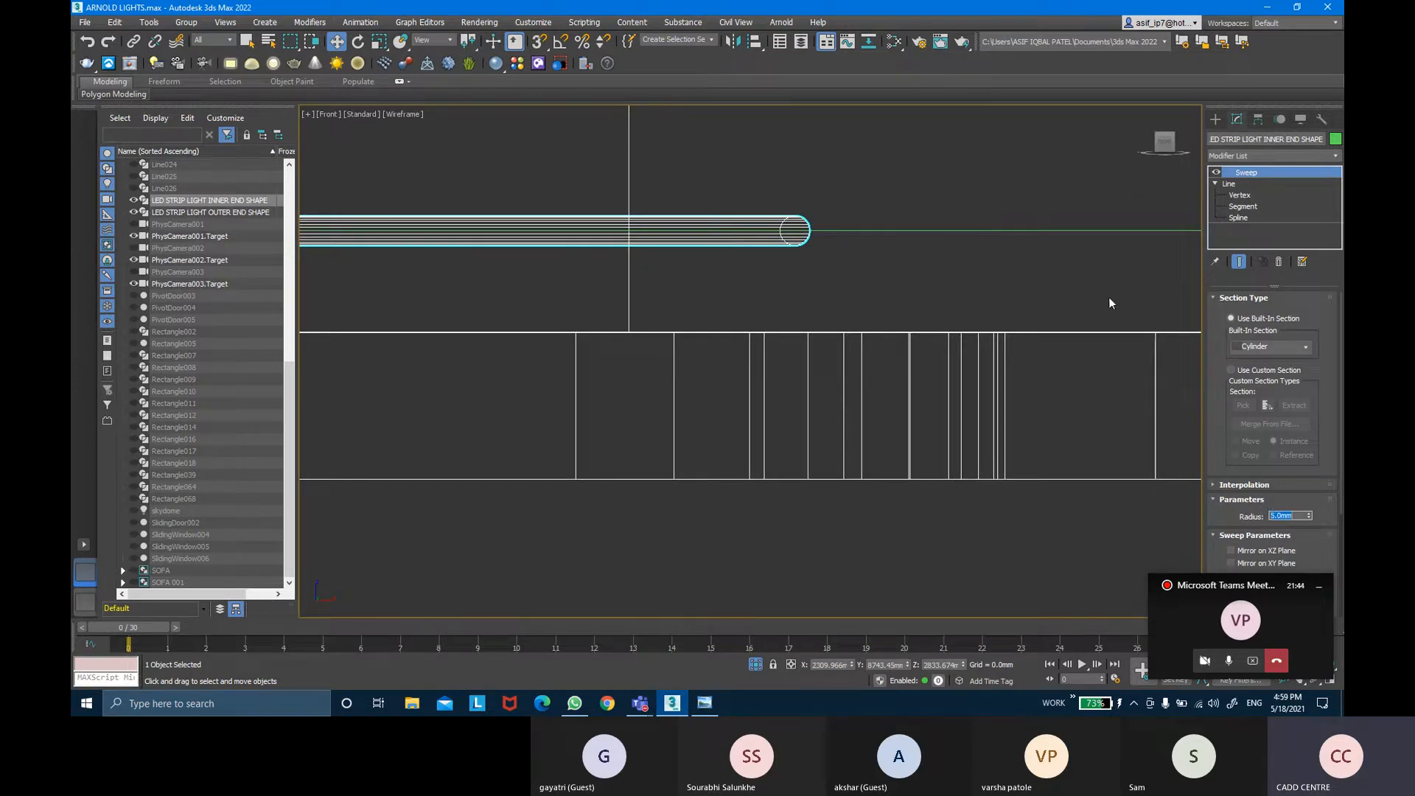
right_click(1258, 179)
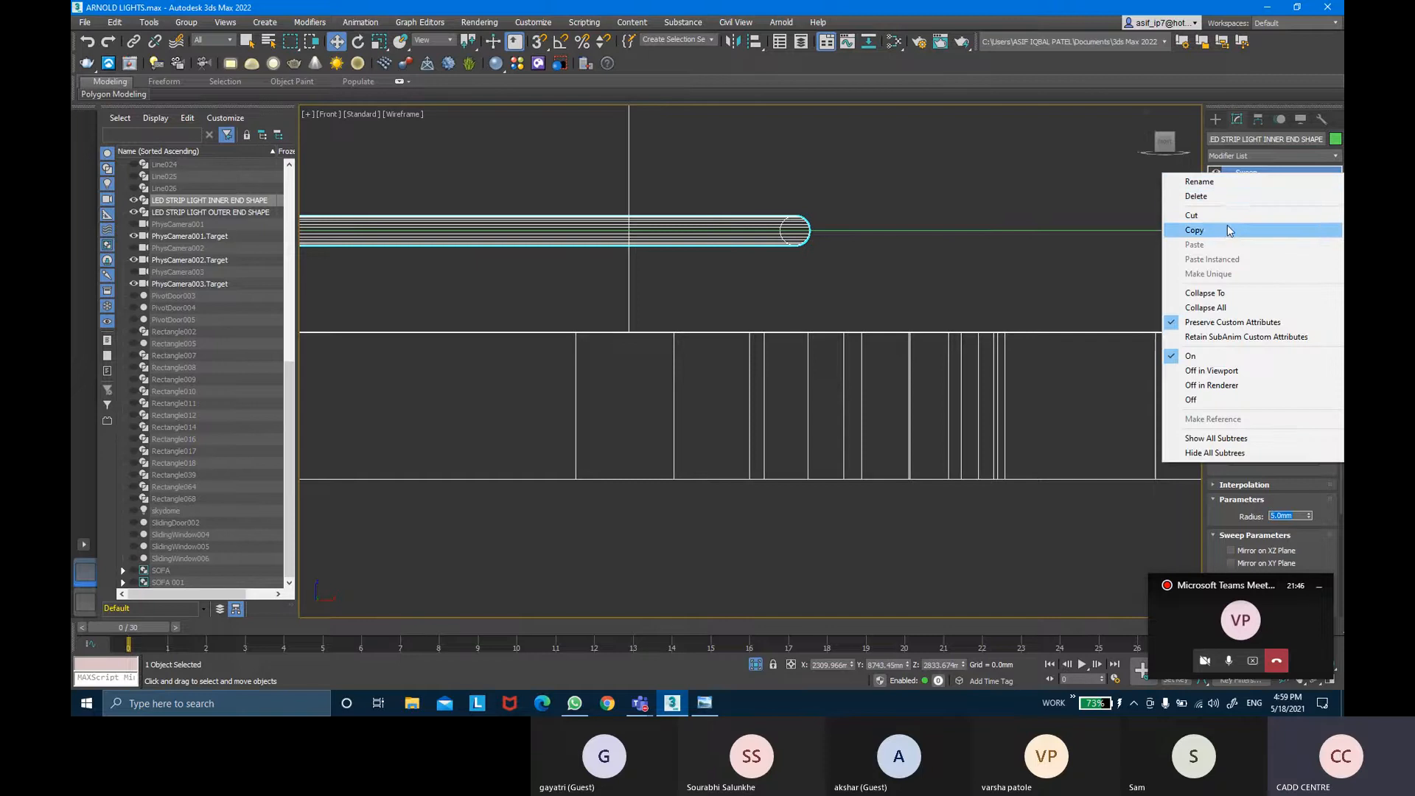
left_click(1226, 233)
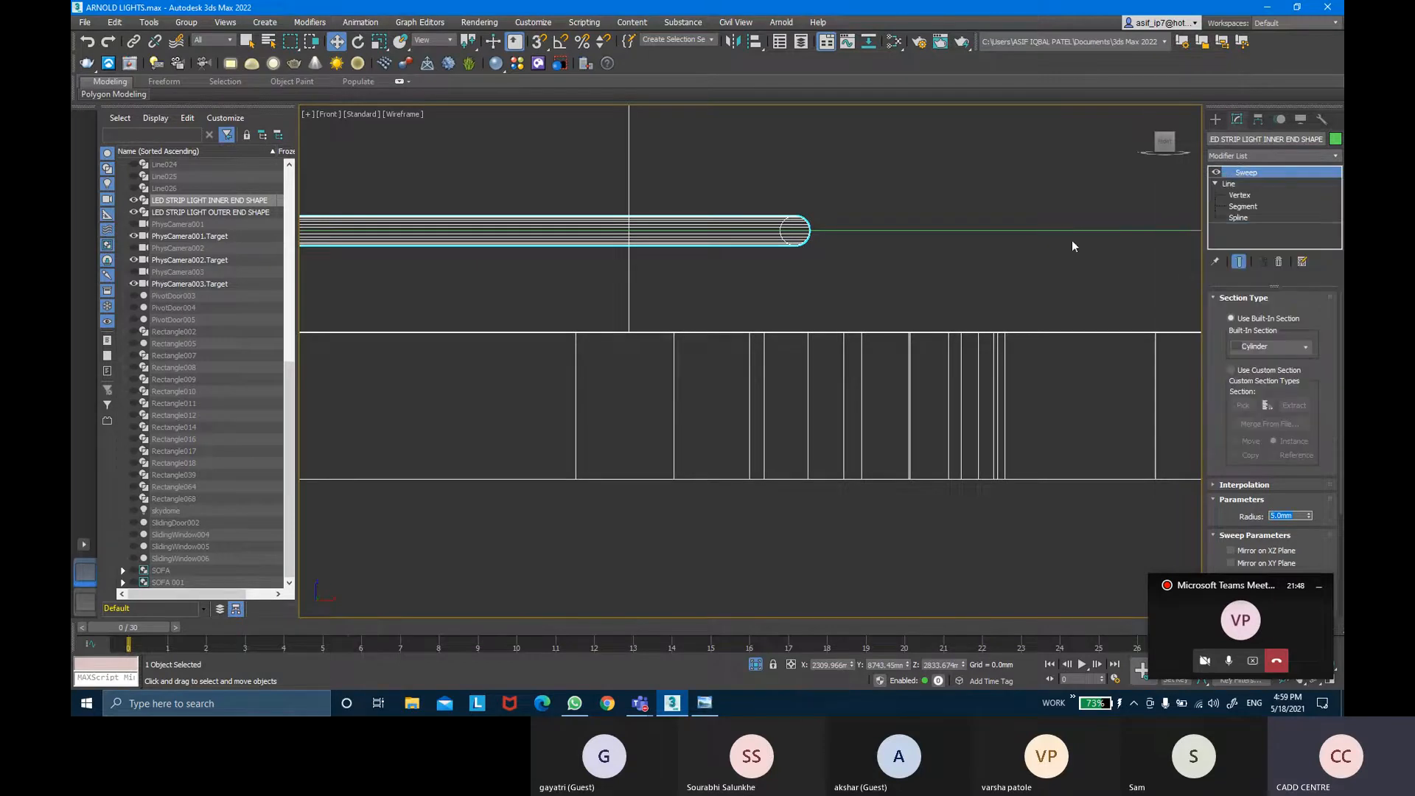
left_click(1068, 231)
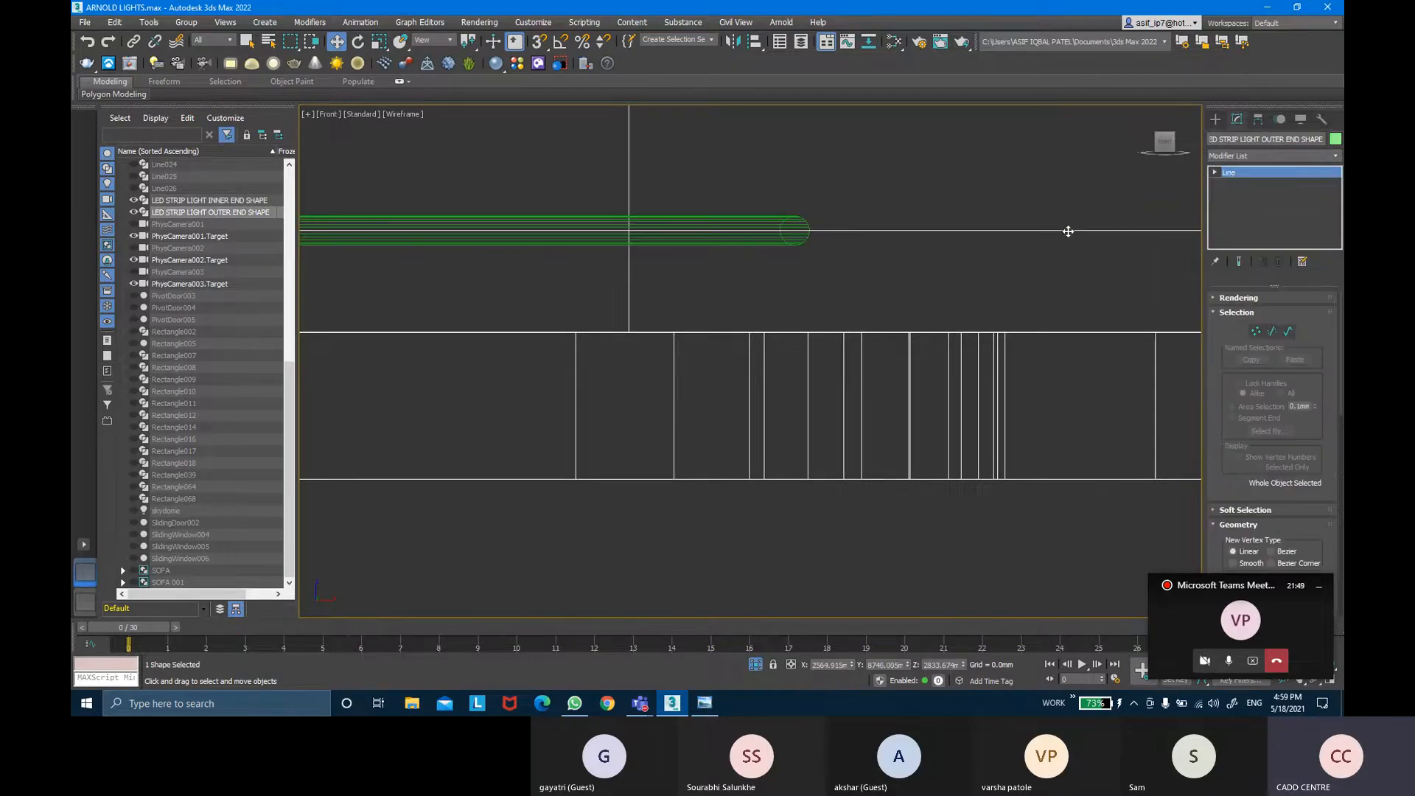
right_click(1253, 177)
left_click(890, 180)
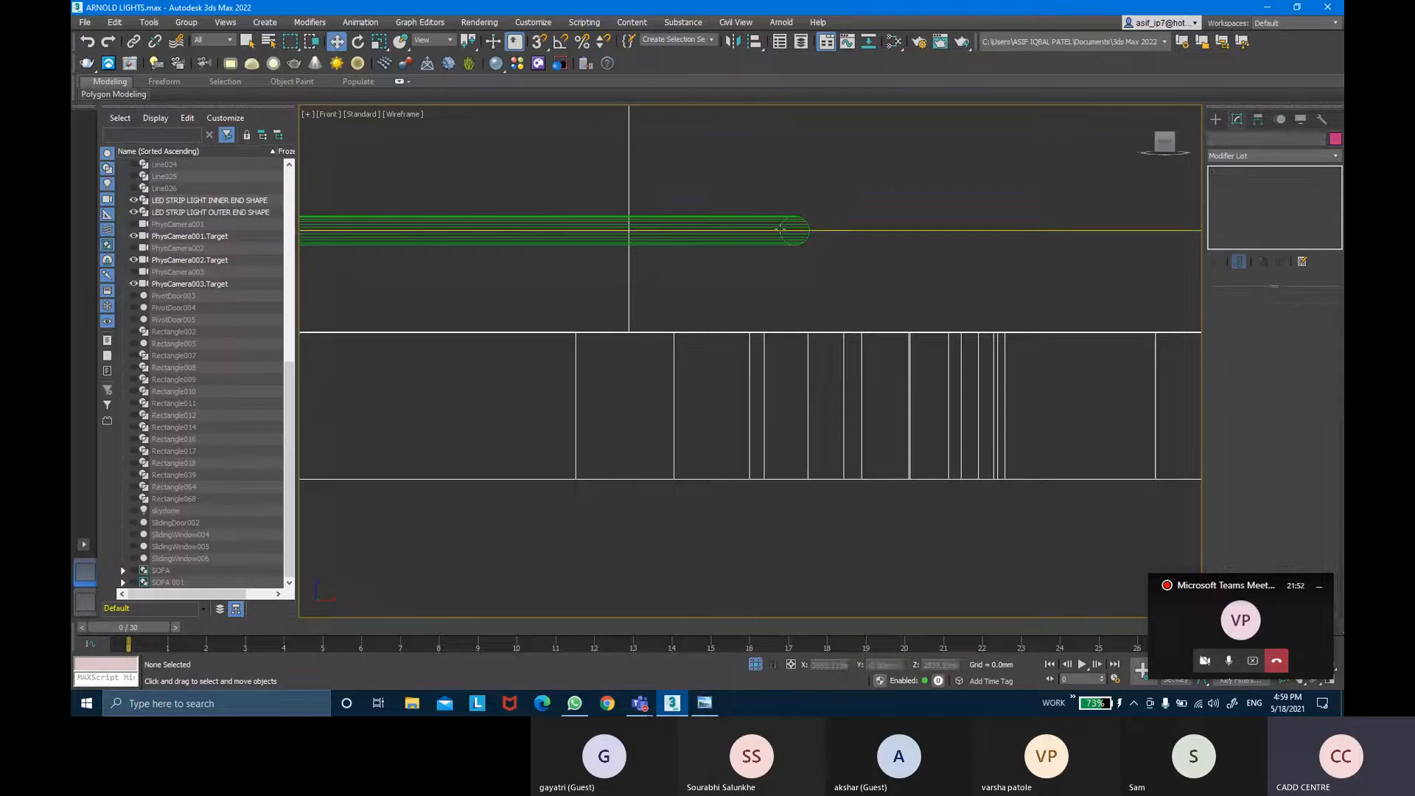
Copy the inner strip's Sweep modifier and paste it as an instance onto the outer LED strip line.
left_click(762, 246)
right_click(1263, 177)
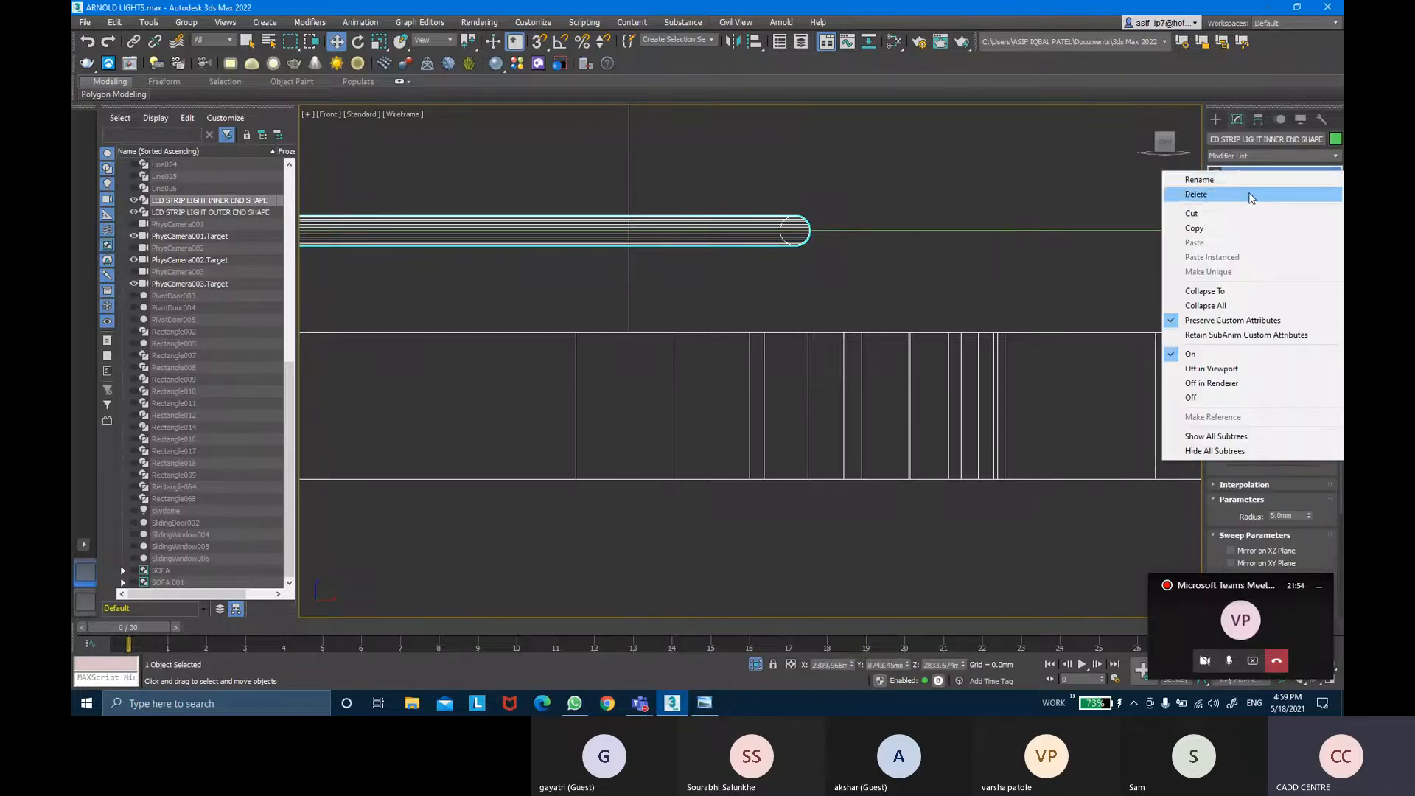
left_click(1228, 228)
middle_click_drag(1014, 236, 1003, 235)
key("t")
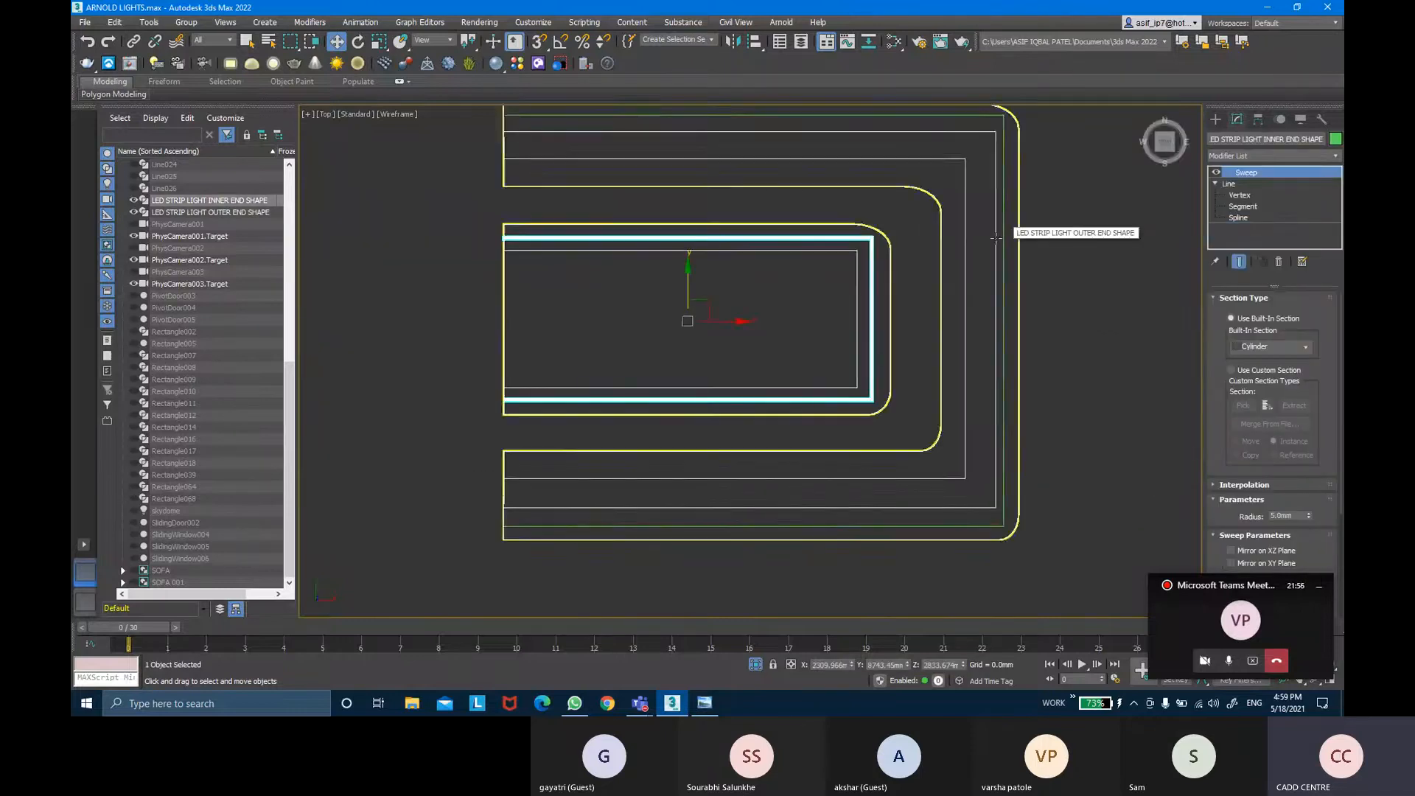
left_click(995, 170)
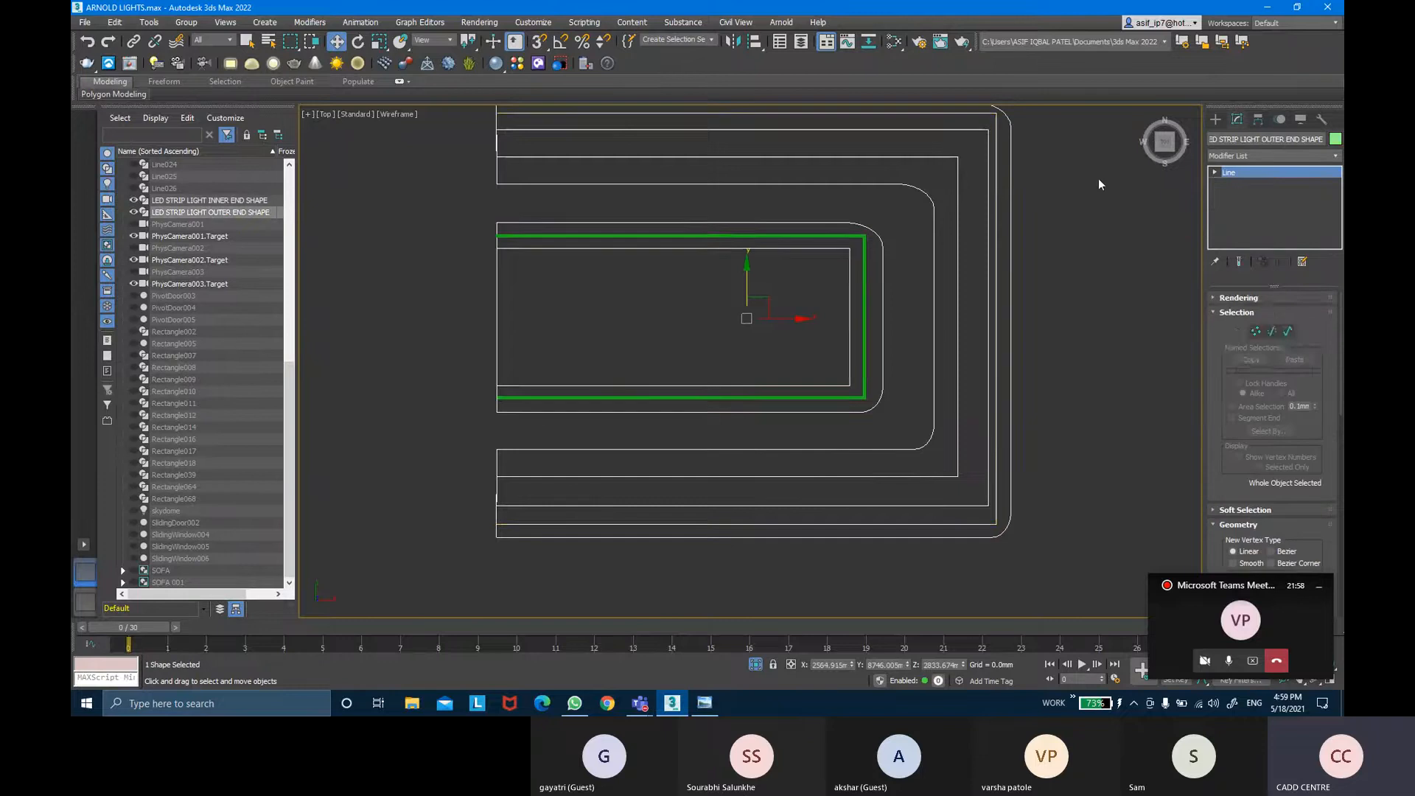
middle_click_drag(1098, 178, 1102, 232)
right_click(1257, 174)
left_click(1286, 202)
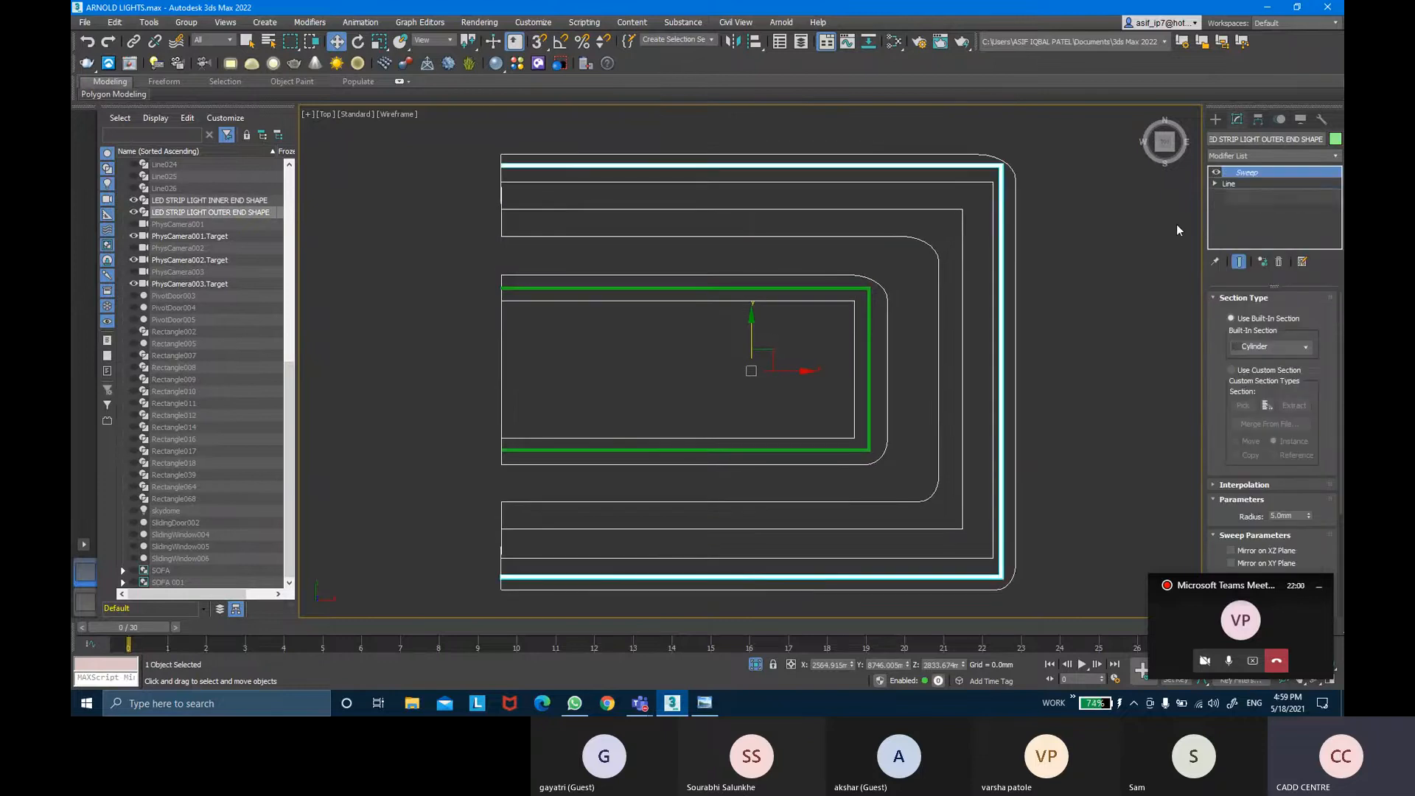
left_click(1112, 238)
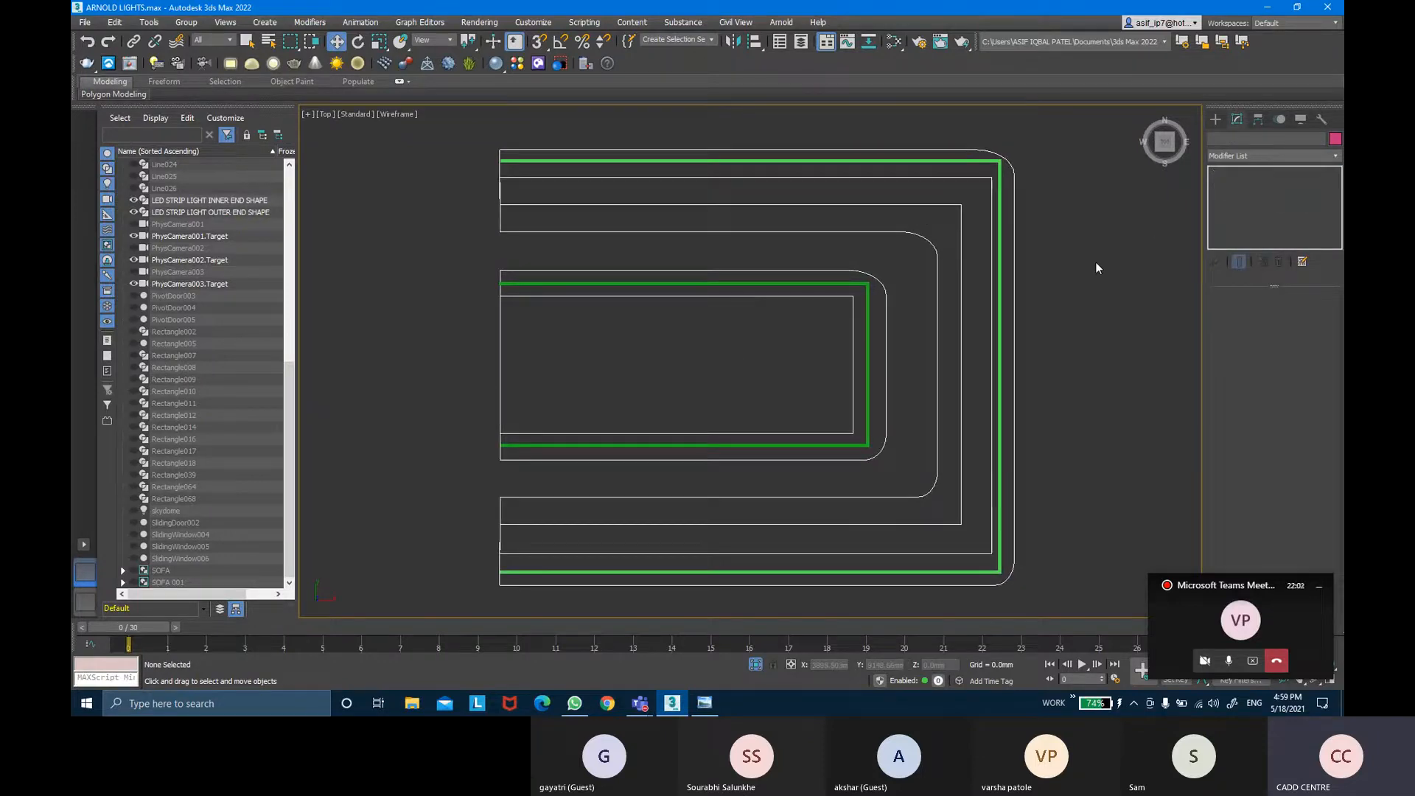
Examine both swept LED strips inside the drop ceiling from above and below in the perspective view.
key("f")
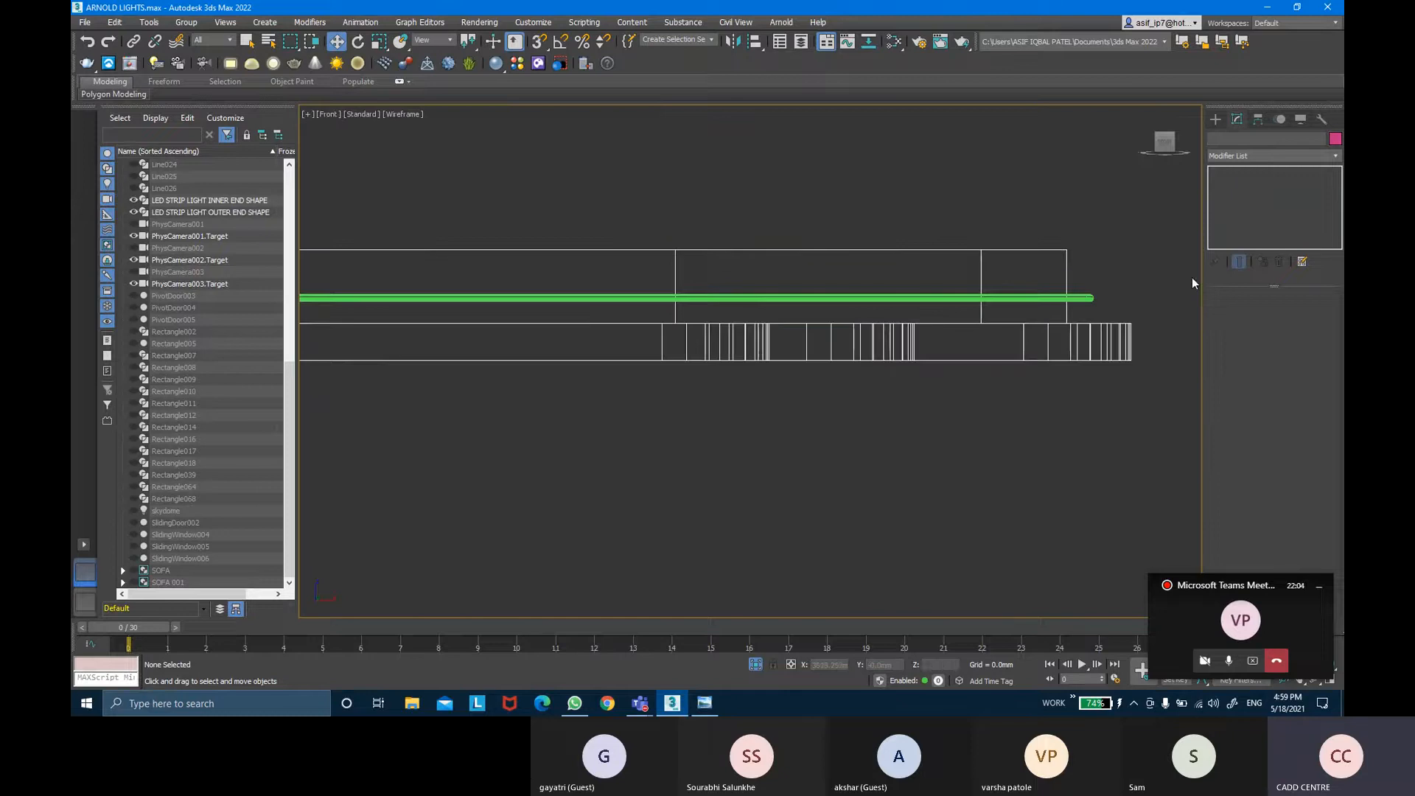
key("p")
middle_click_drag(846, 343, 798, 361, "alt")
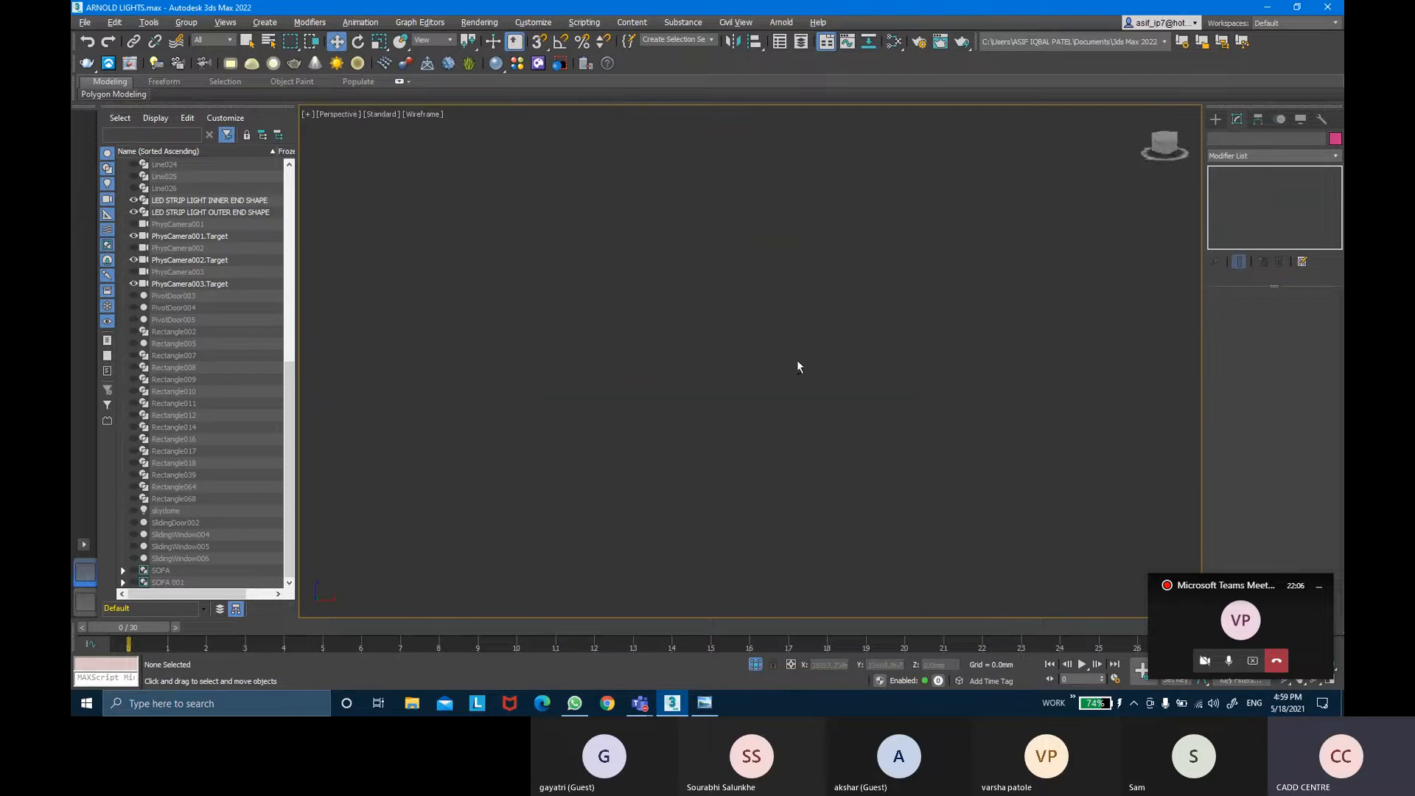
key("z")
scroll(934, 325, "down", 4)
scroll(830, 386, "up", 8)
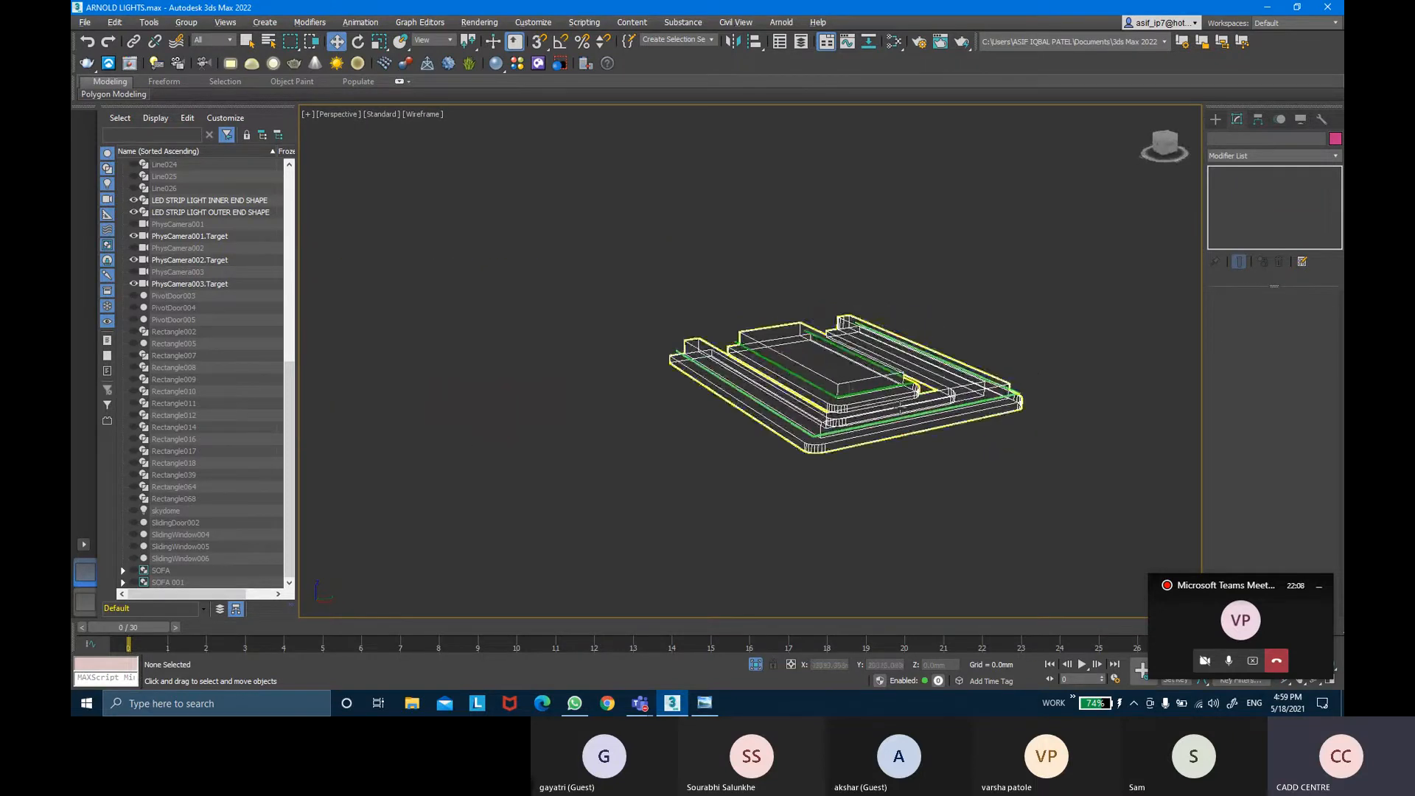
left_click(679, 449)
middle_click_drag(679, 448, 751, 409, "alt")
scroll(751, 410, "down", 2)
left_click(844, 336)
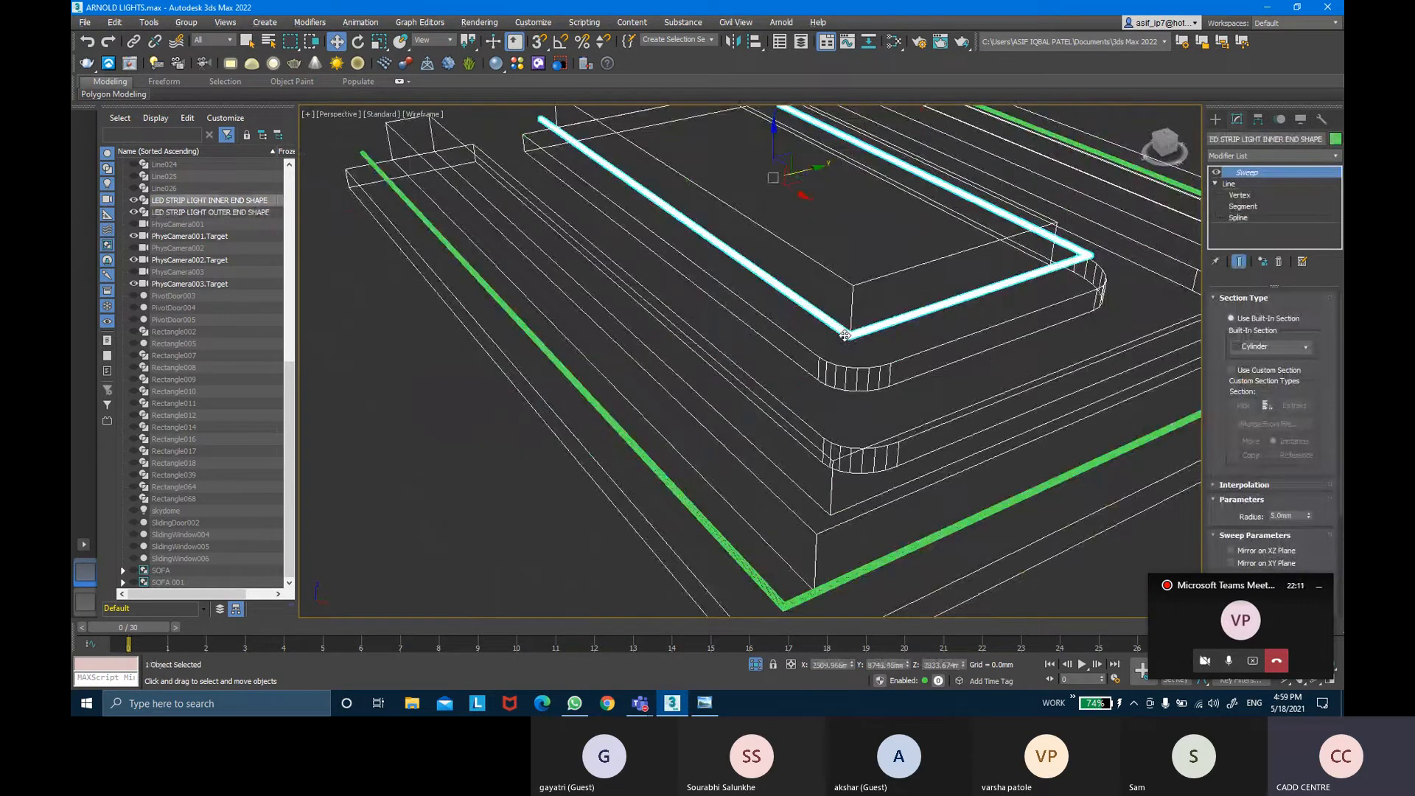
scroll(845, 336, "down", 4)
middle_click_drag(903, 395, 854, 289, "alt")
left_click(864, 404)
middle_click_drag(864, 404, 858, 437, "alt")
scroll(861, 437, "down", 2)
scroll(962, 261, "up", 2)
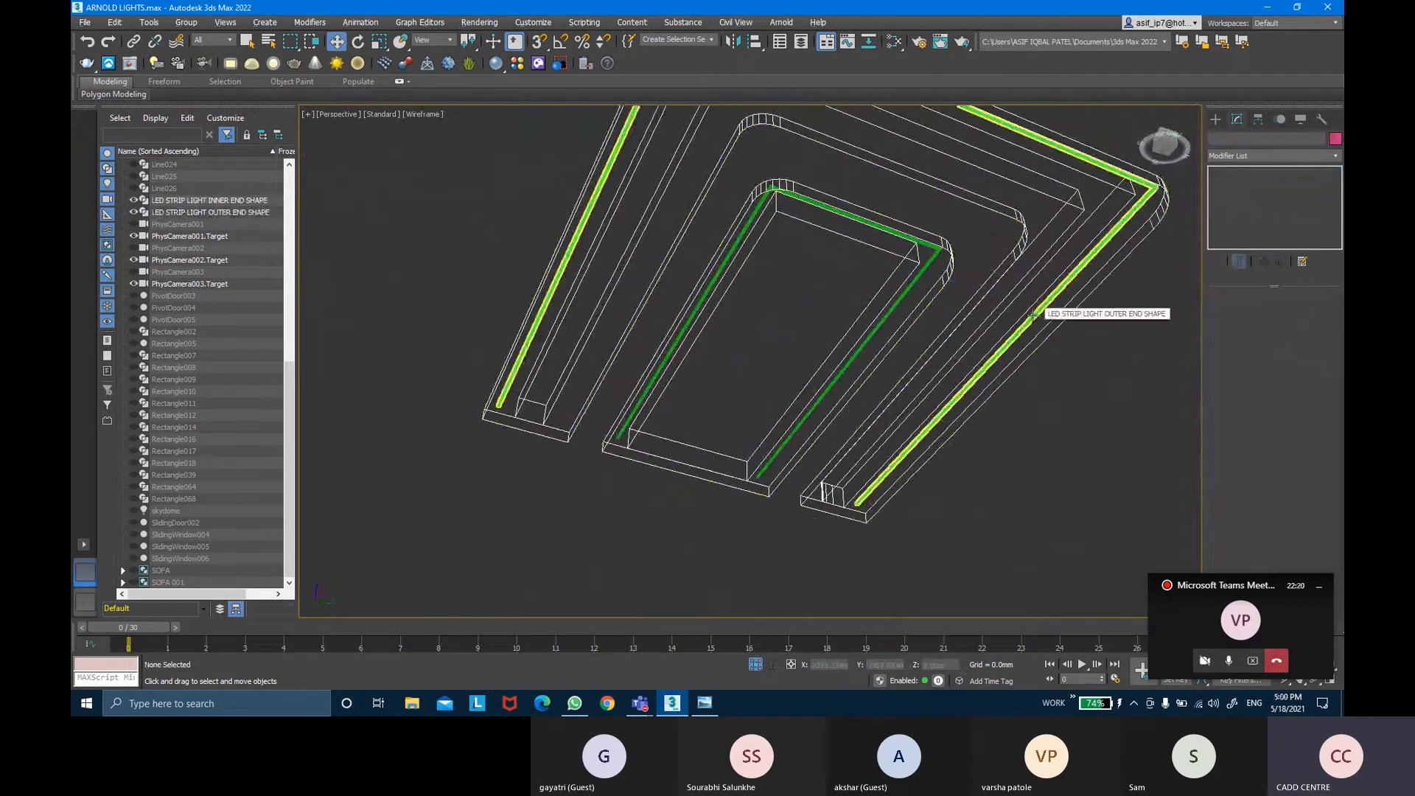
Switch to the top view of the drop ceiling and bring up the Arnold category of lights for creation.
scroll(1032, 315, "down", 2)
scroll(988, 306, "up", 2)
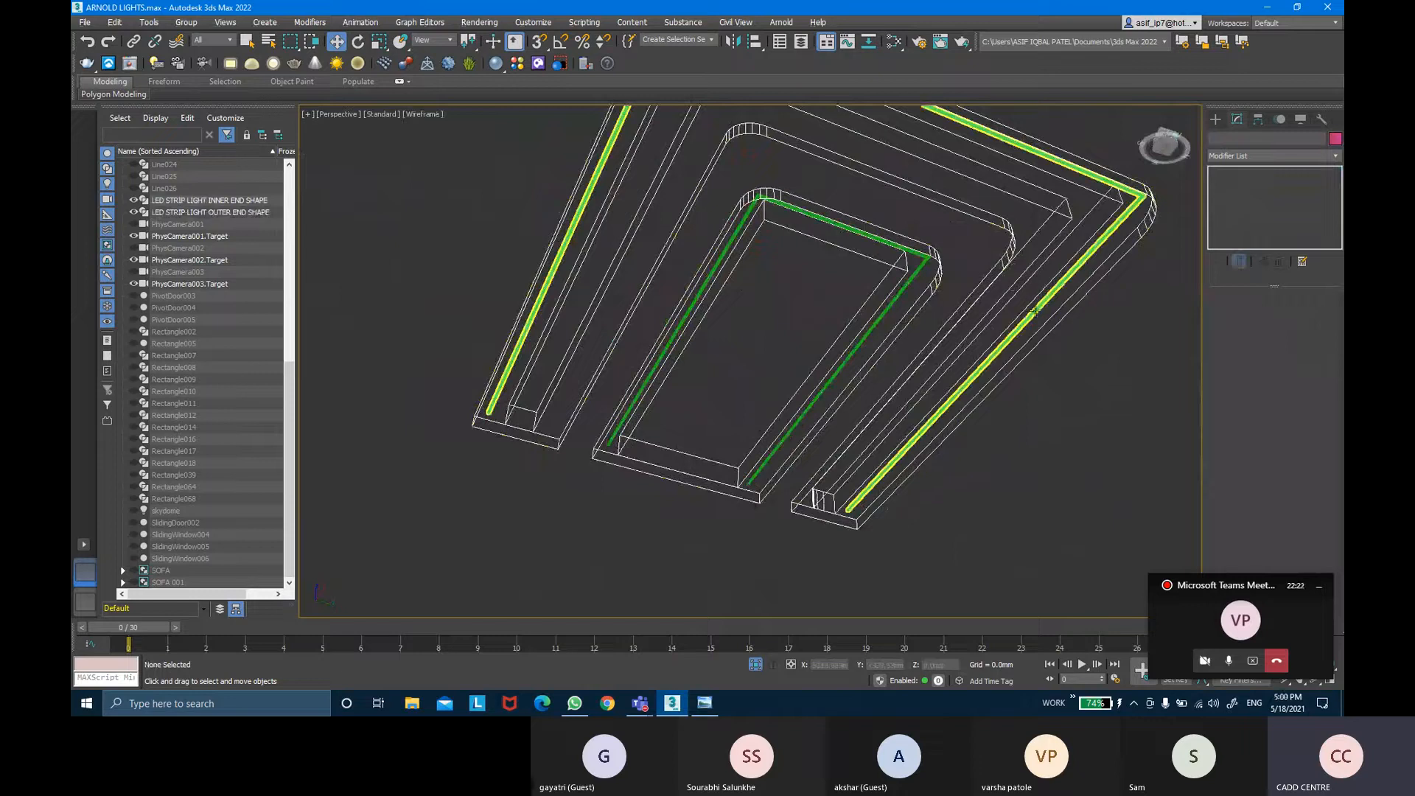
key("ctrl")
middle_click_drag(897, 321, 900, 333)
key("t")
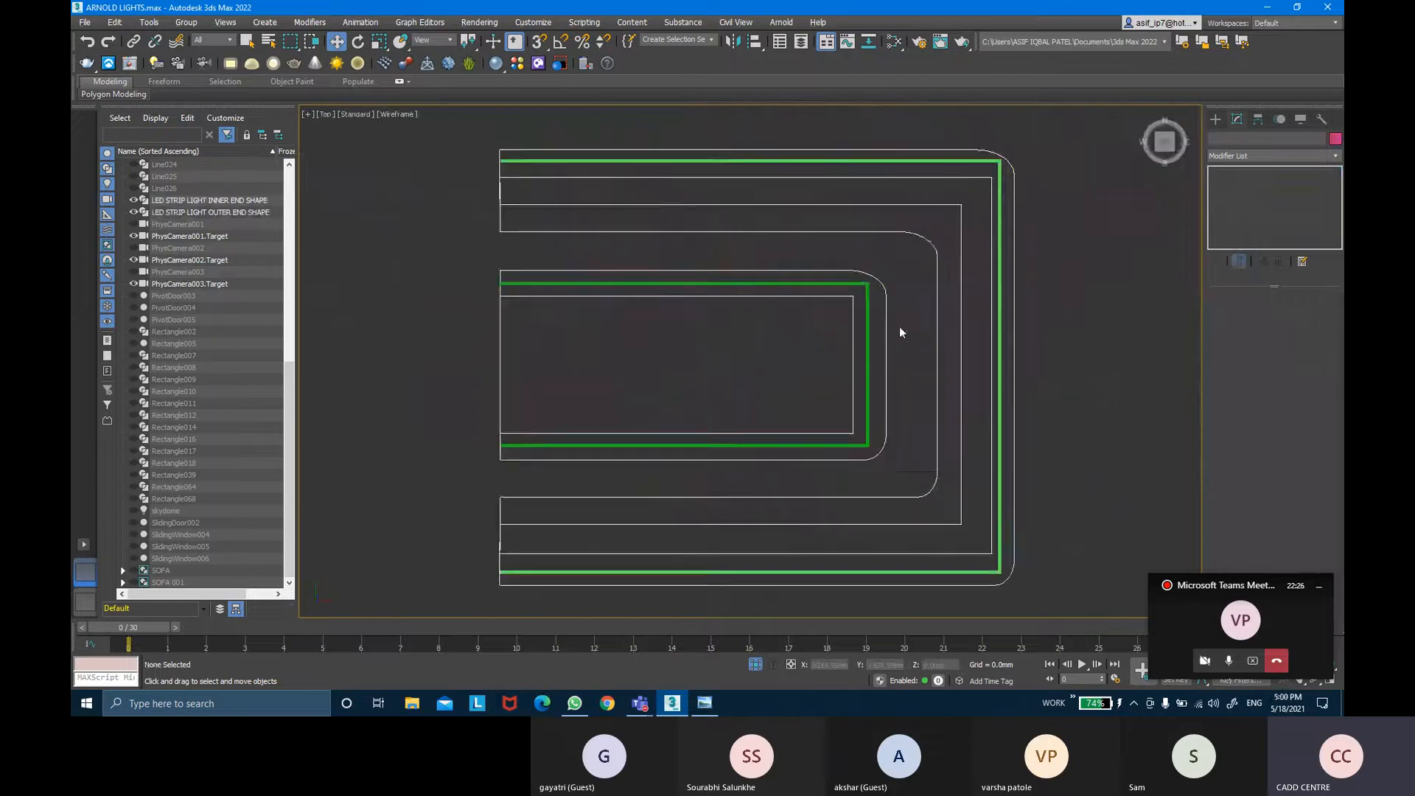
key("ctrl")
left_click(1214, 120)
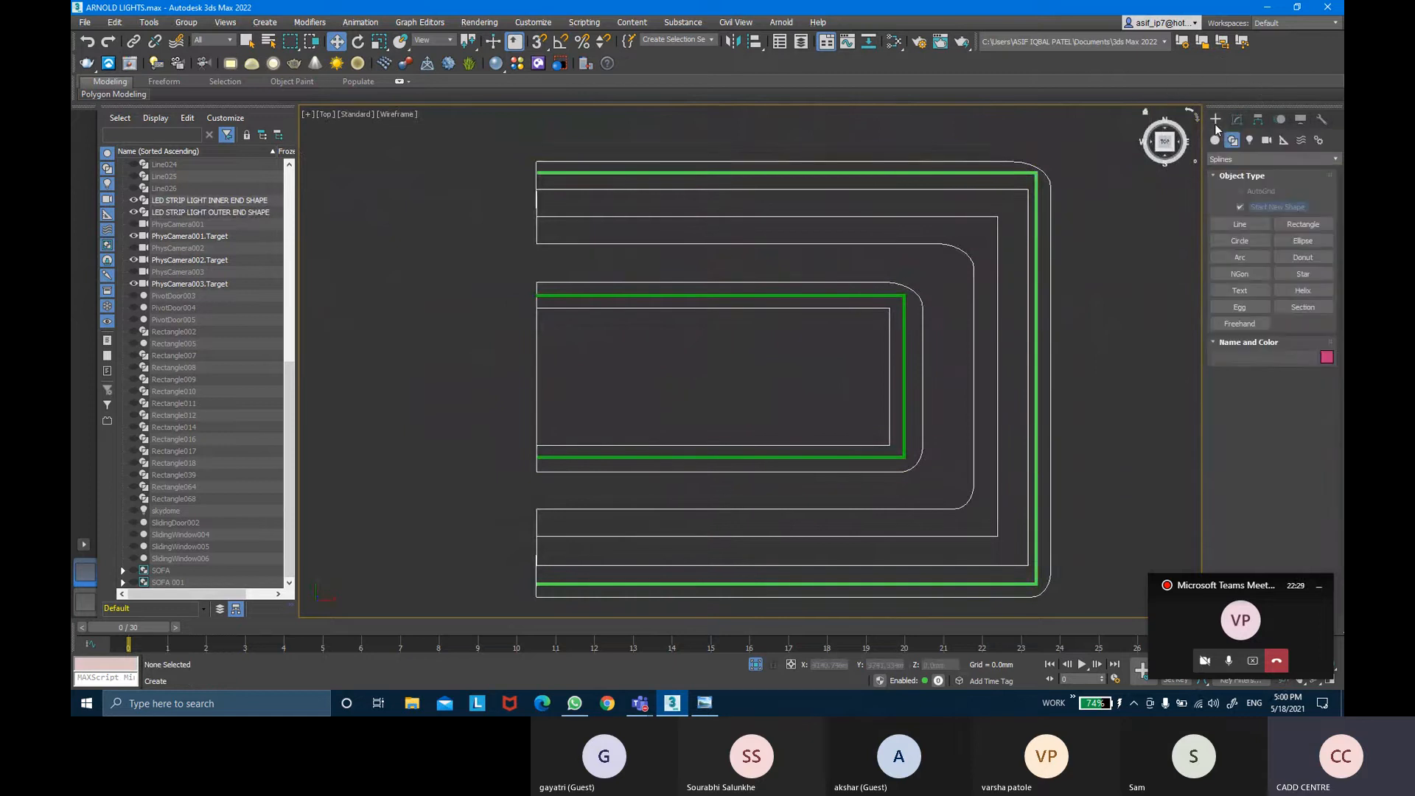
left_click(1252, 141)
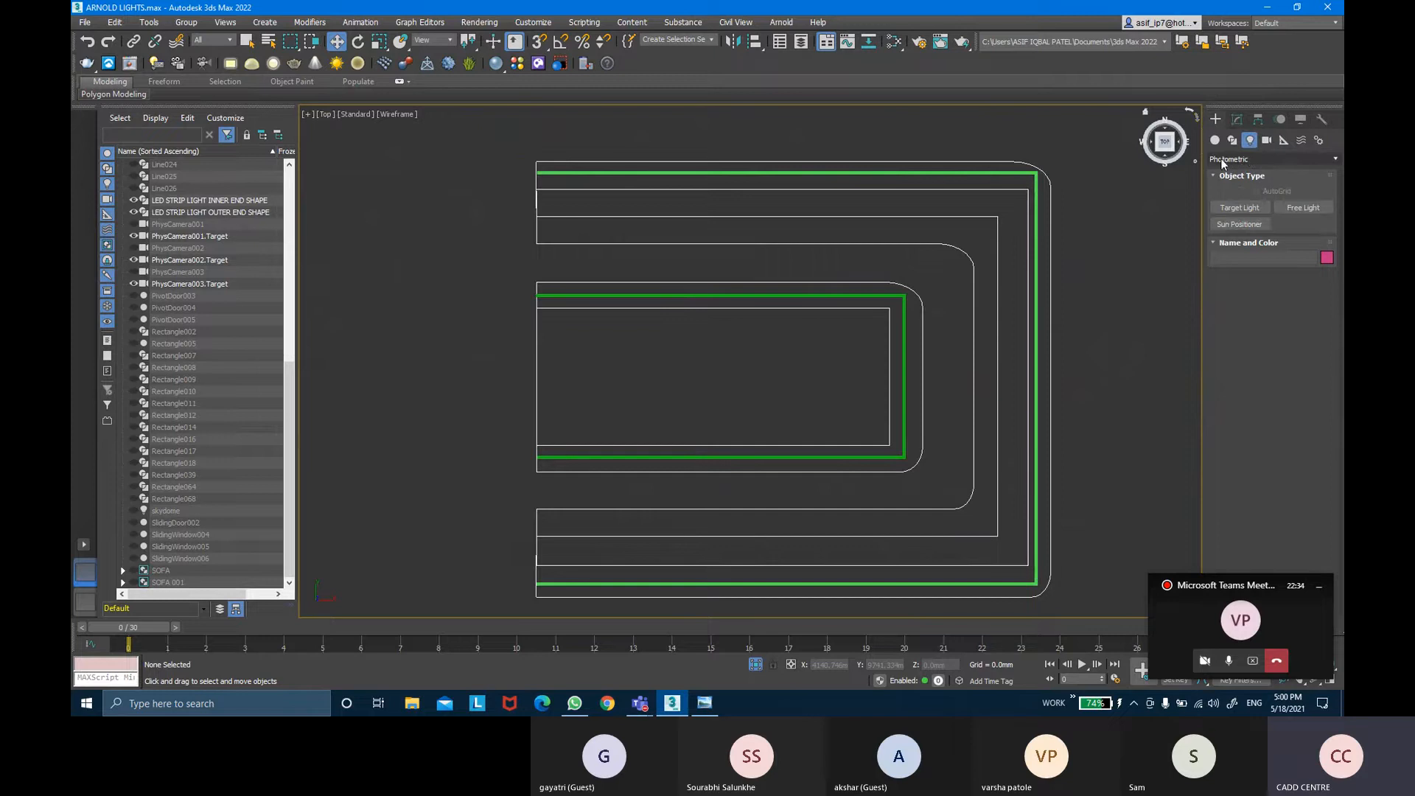
left_click(1237, 158)
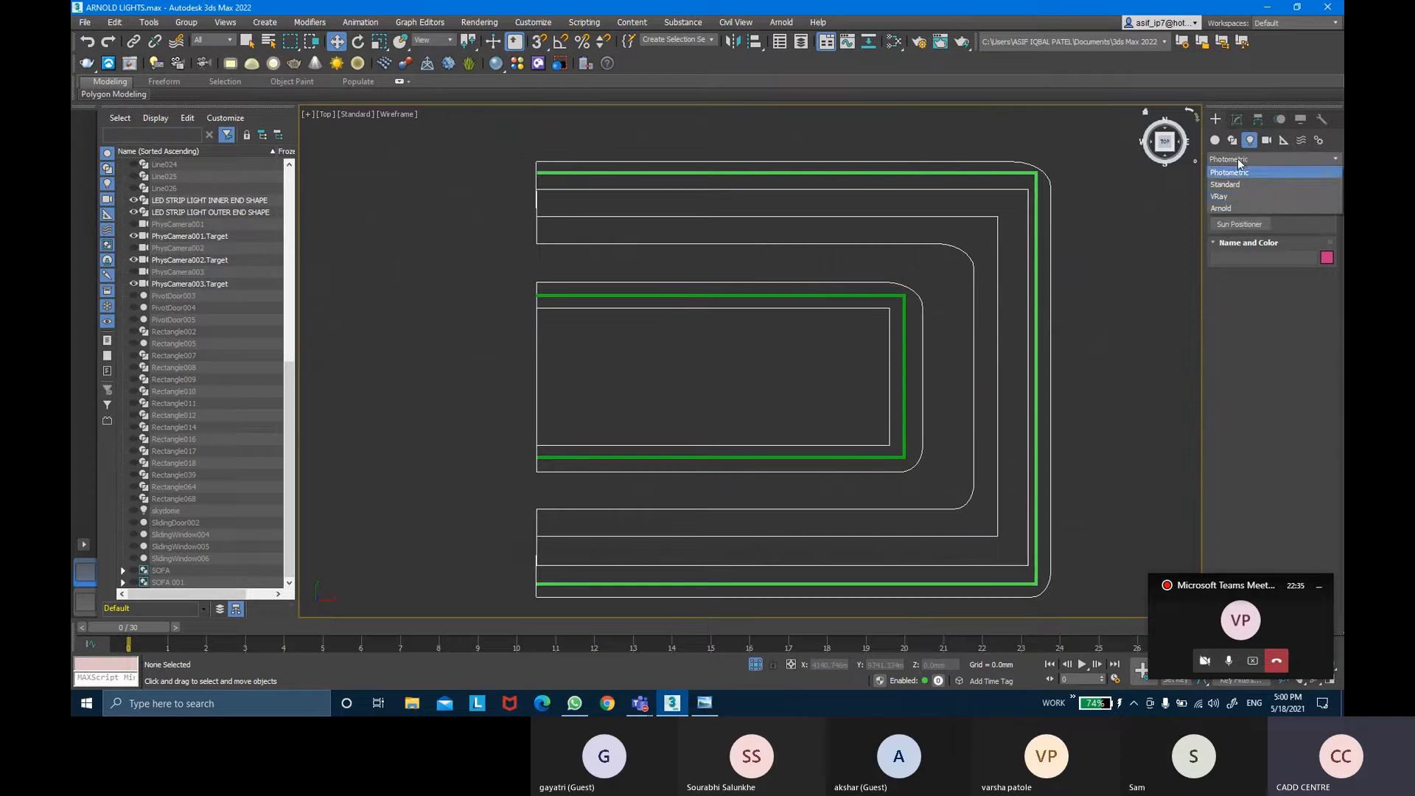
left_click(1234, 208)
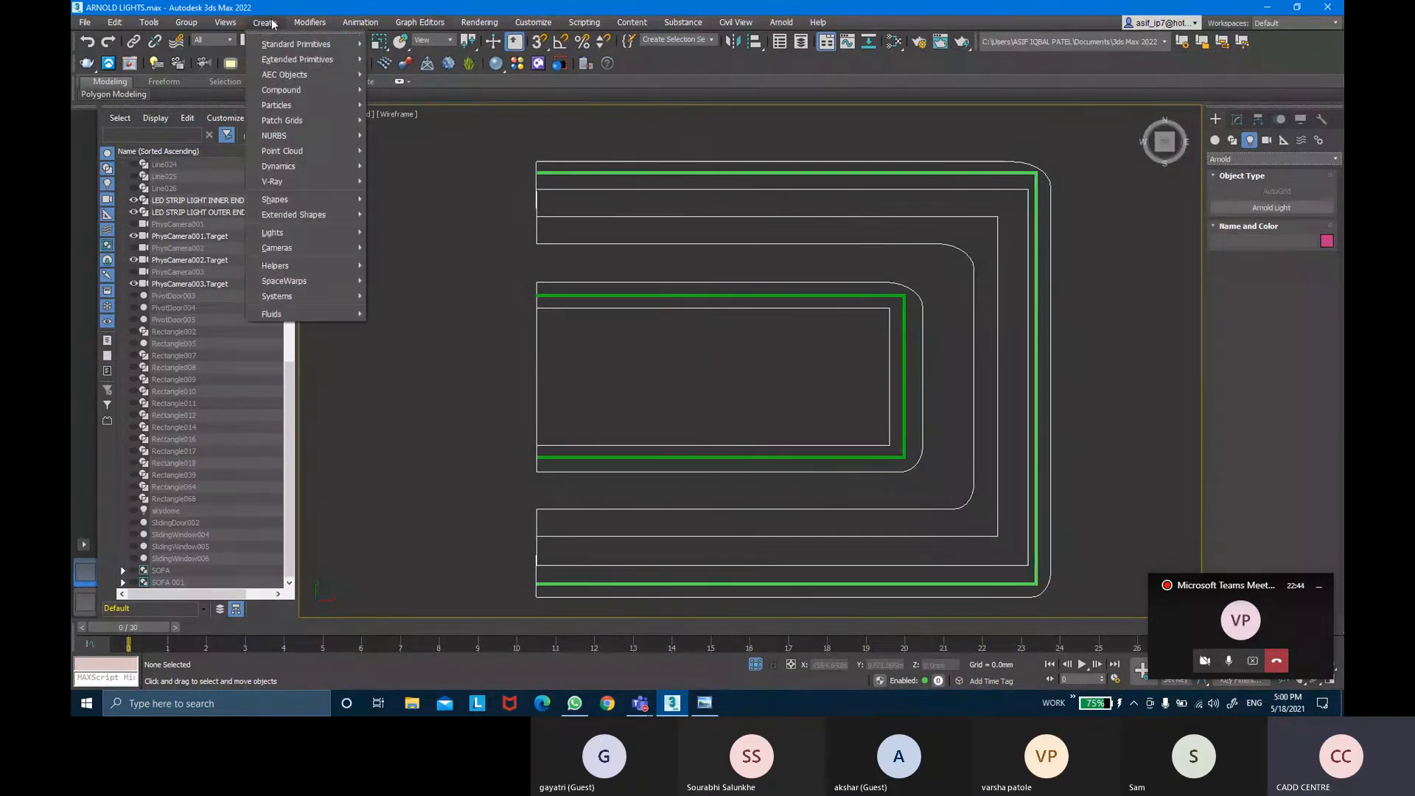
mouse_move(289, 235)
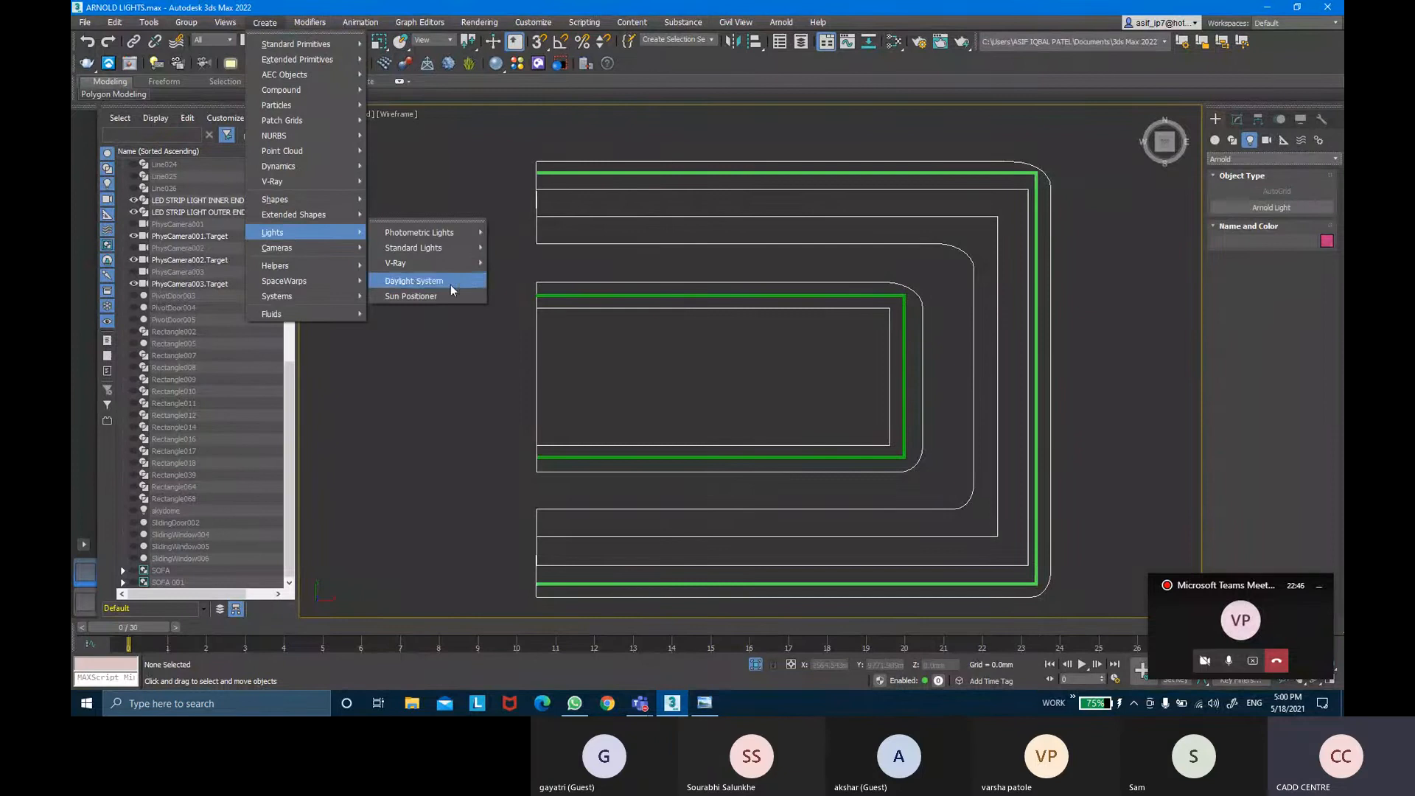
mouse_move(462, 232)
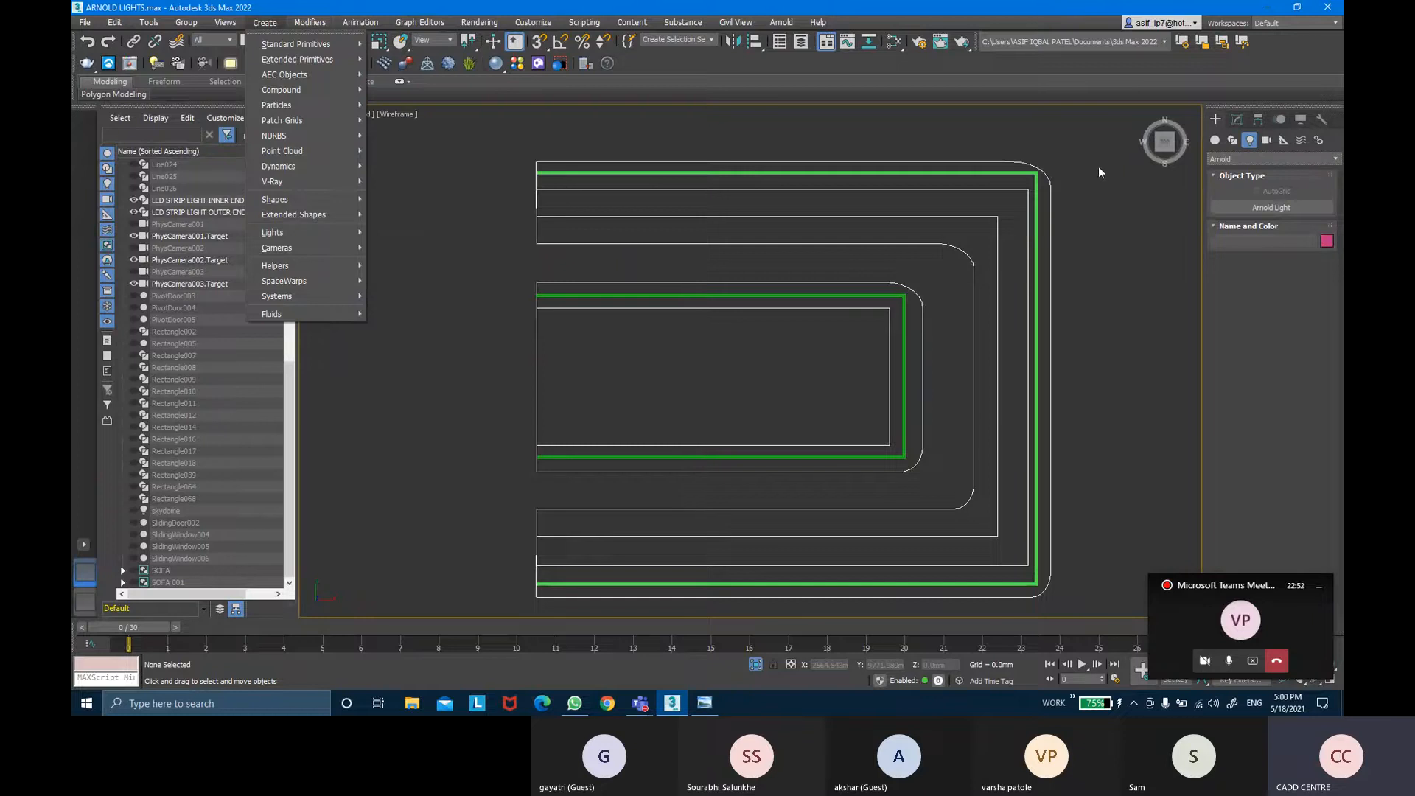
left_click(781, 22)
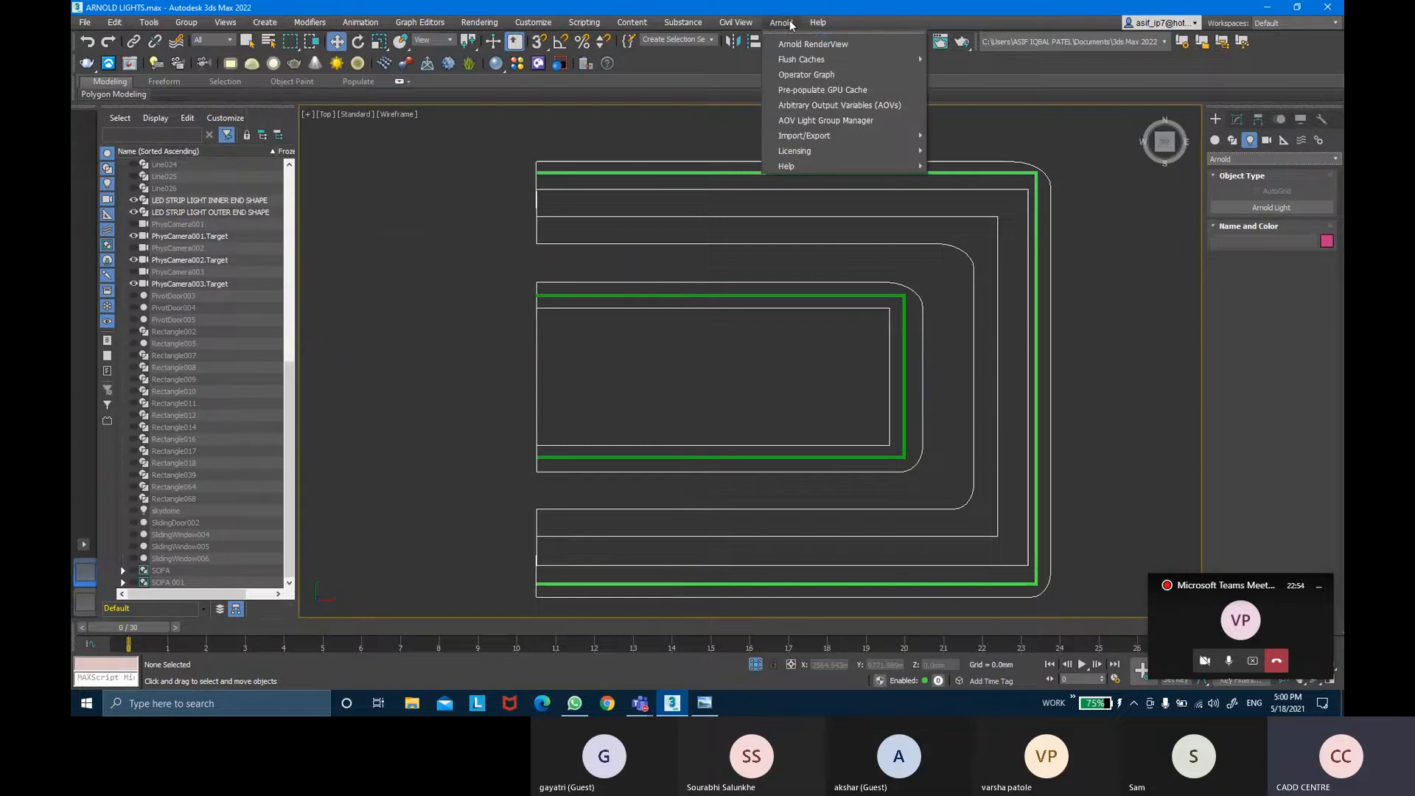
Start a new Arnold Light with Mesh as its emission type and make it always visible in the viewport.
mouse_move(818, 22)
left_click(1250, 151)
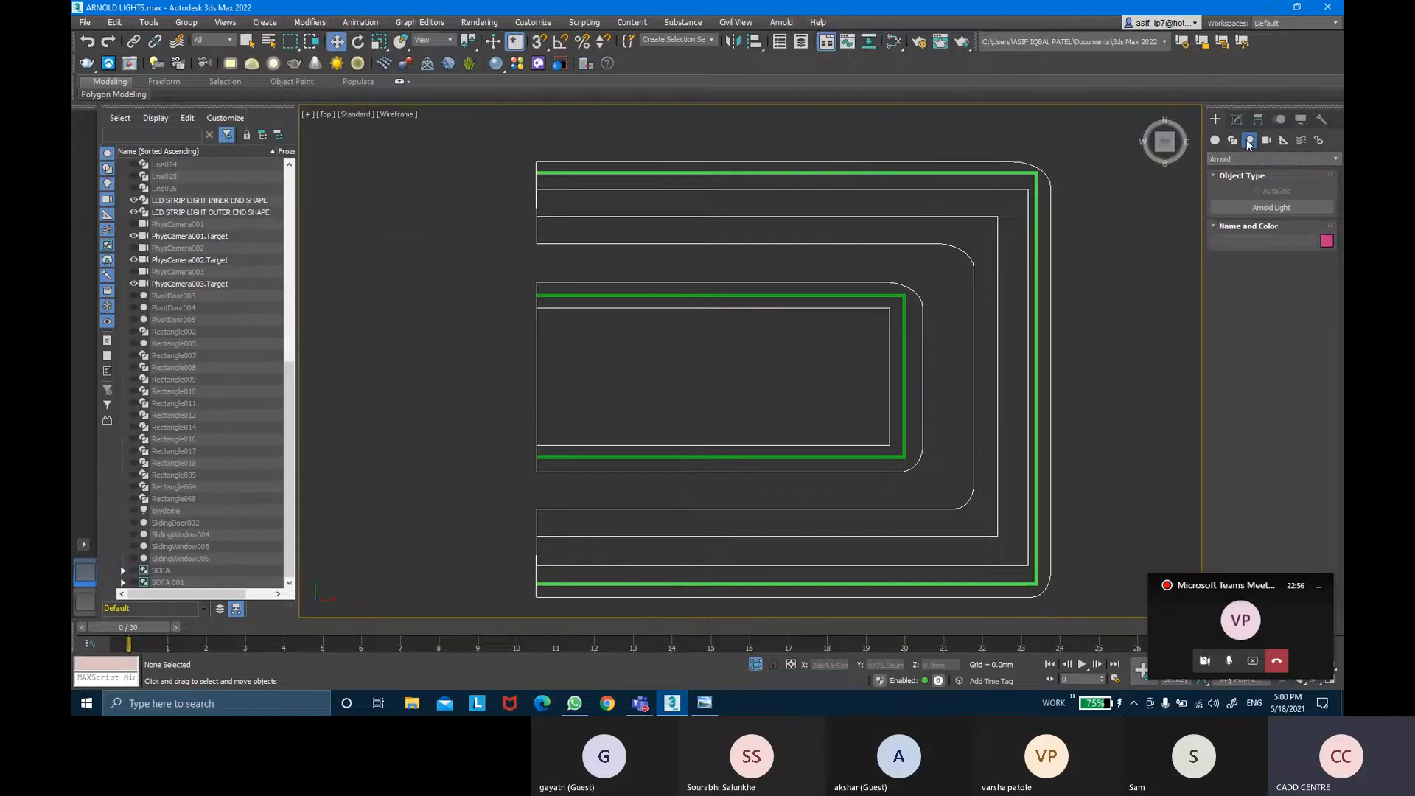
left_click(1256, 210)
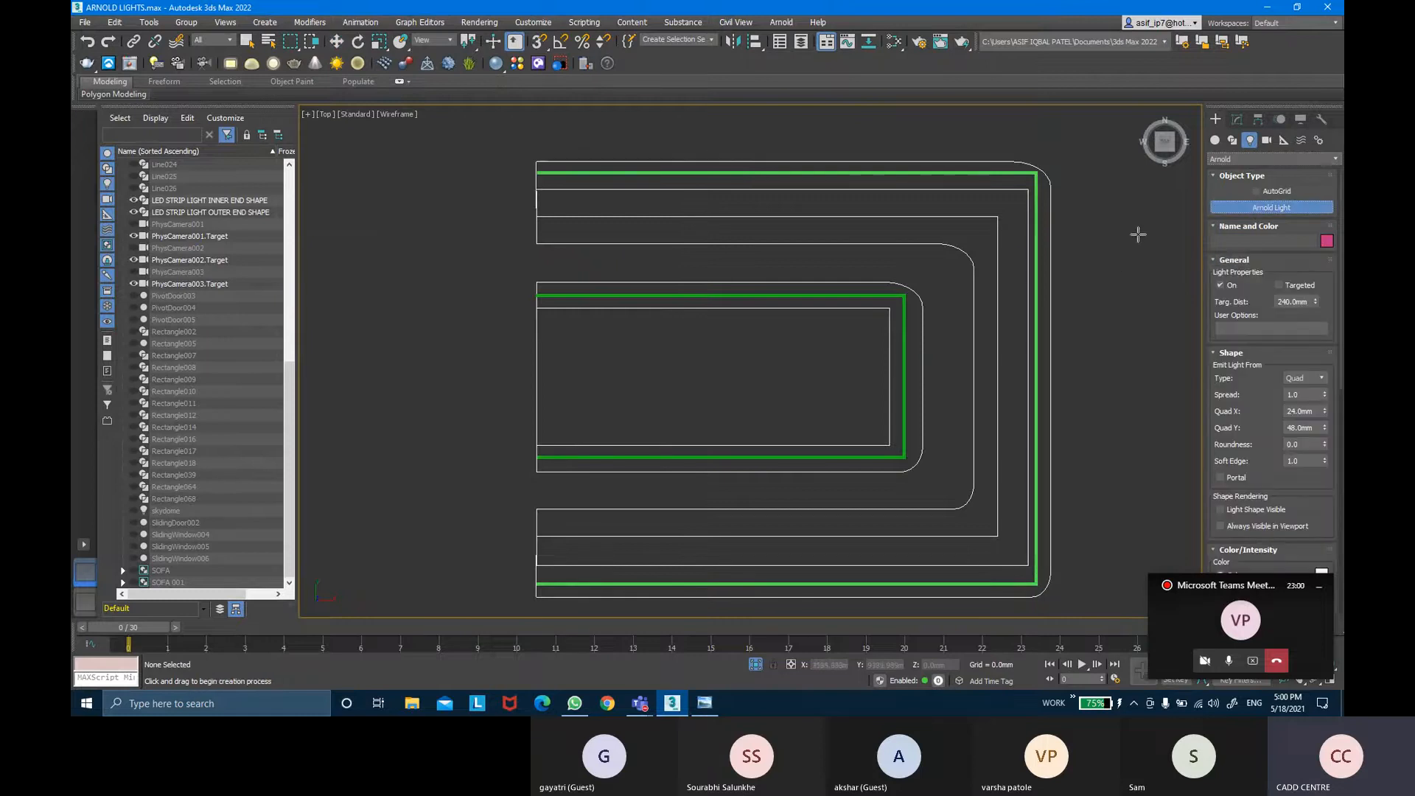
left_click_drag(1238, 402, 1238, 349)
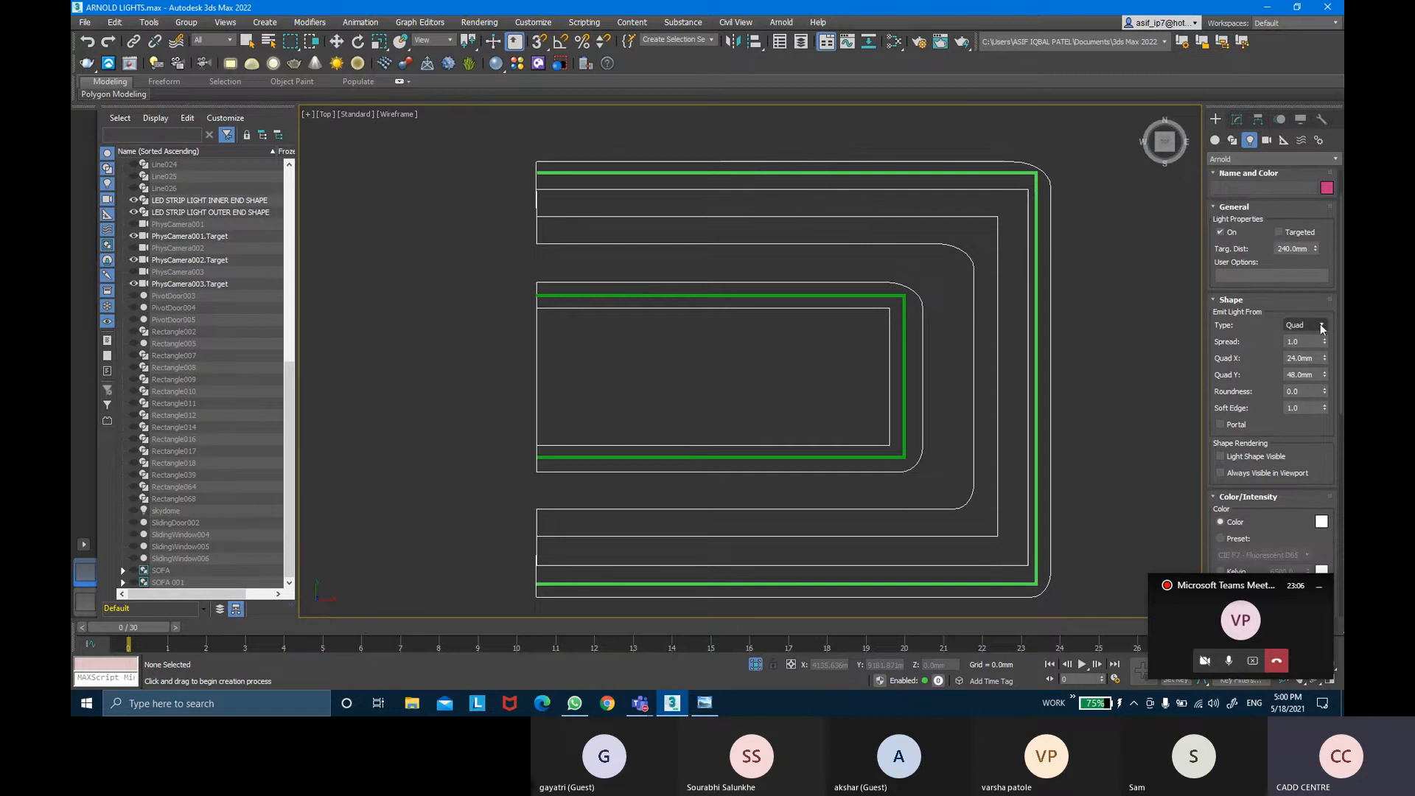
left_click(1303, 325)
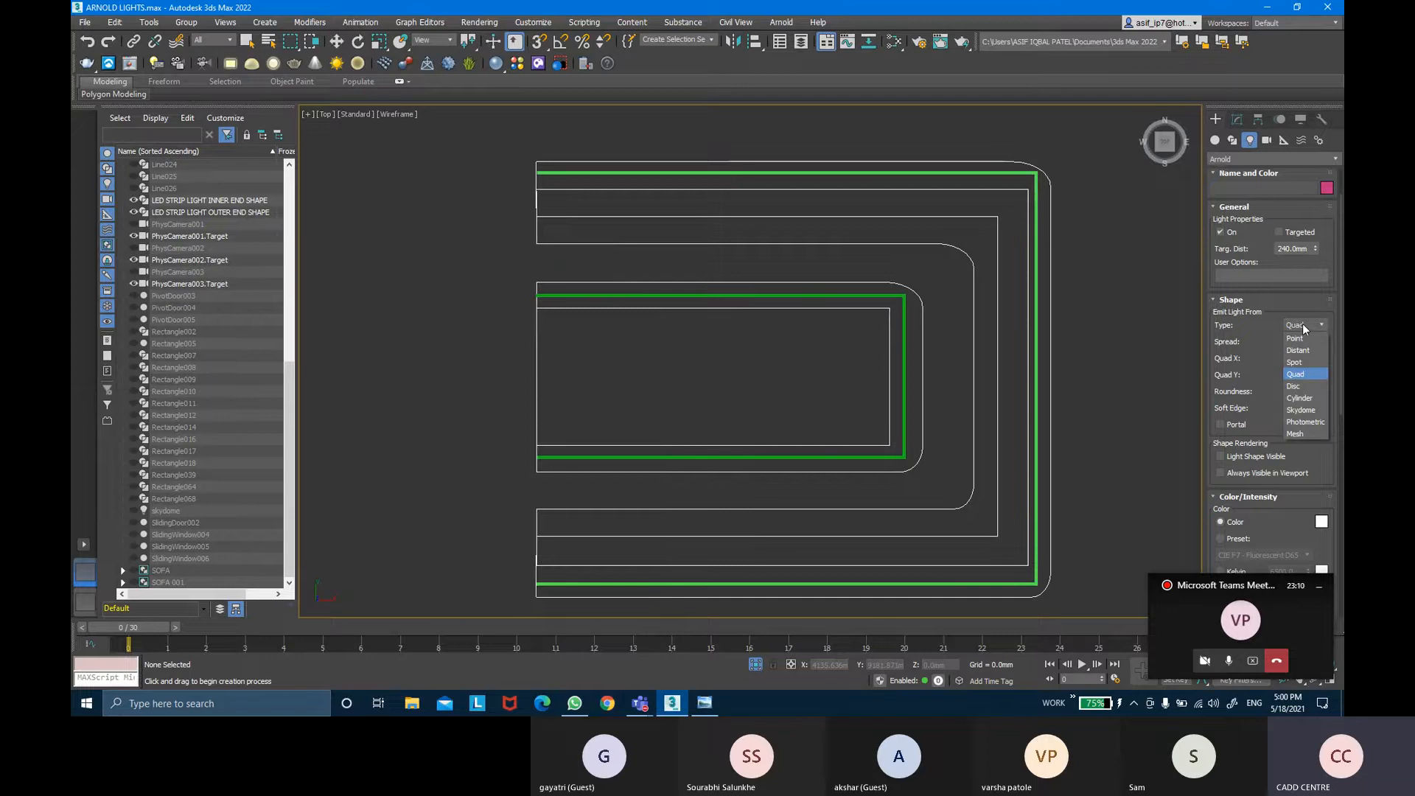
left_click(1317, 440)
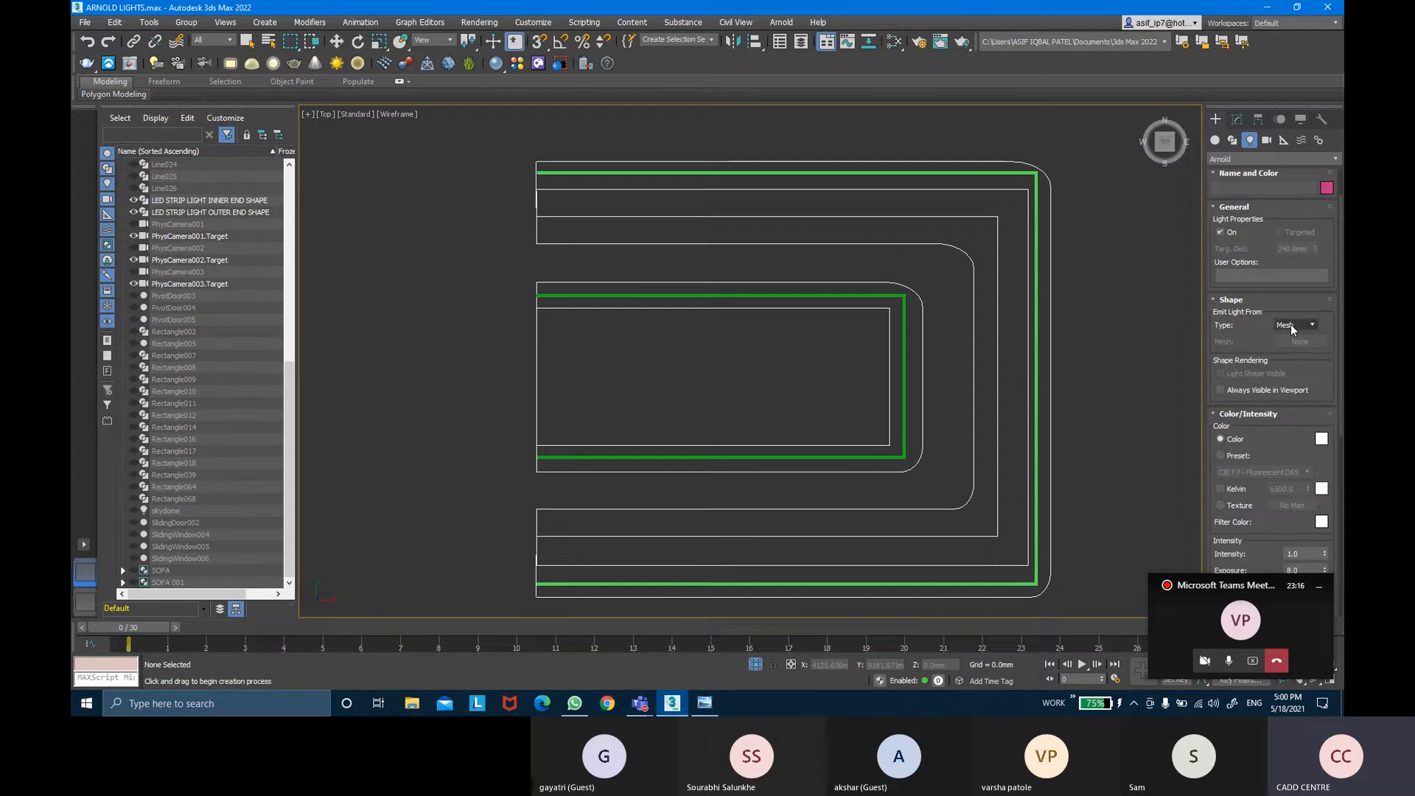
key("super+plus")
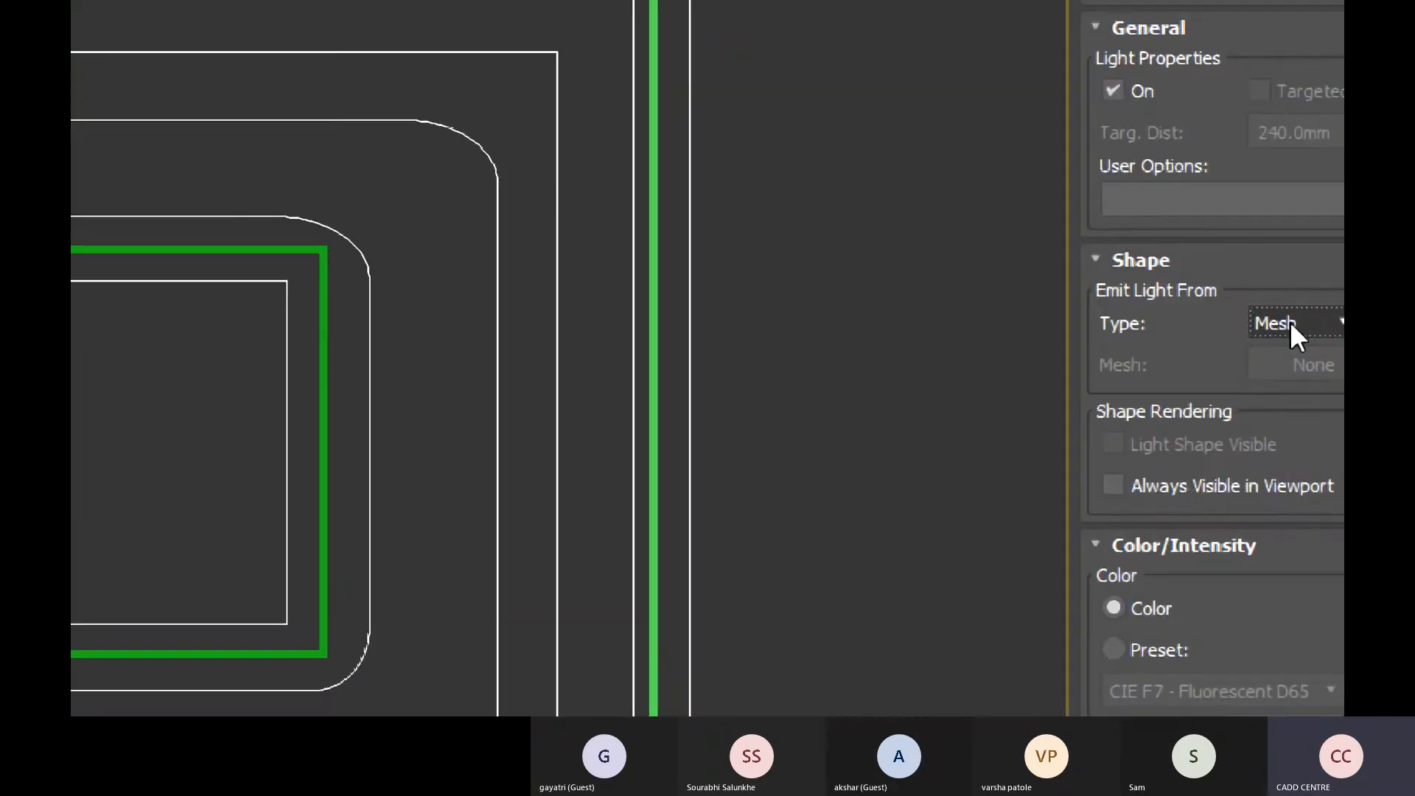
left_click(1274, 91)
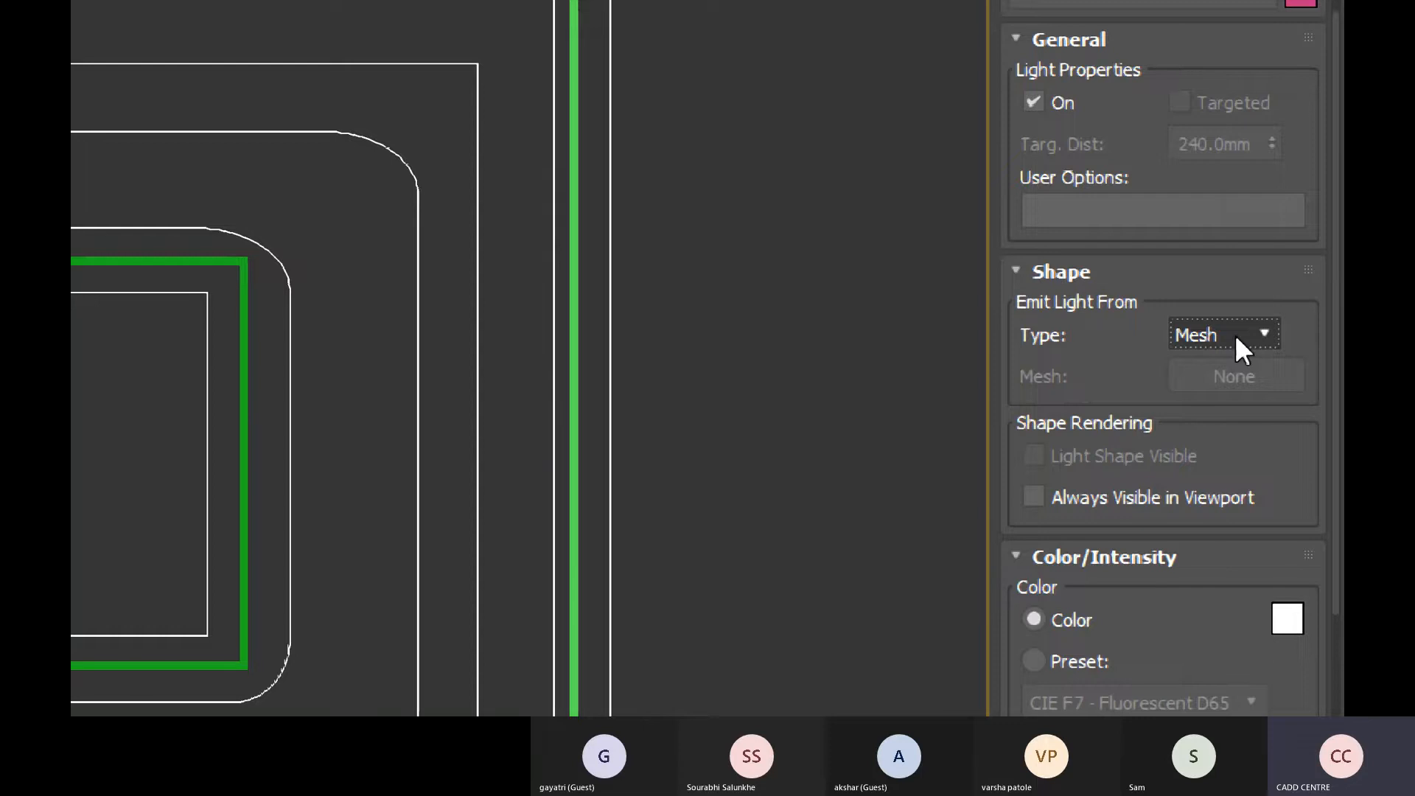
left_click(1133, 504)
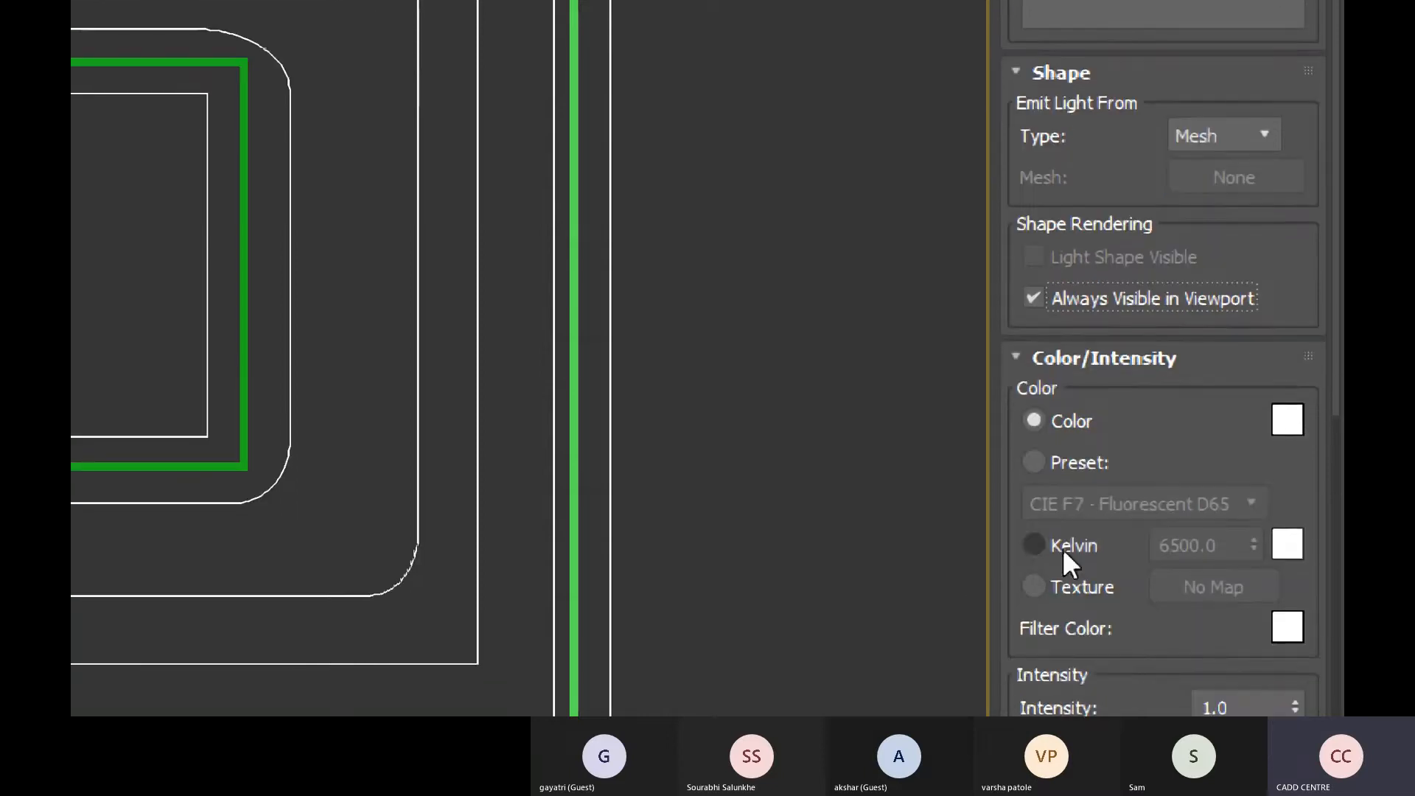
Define the new light's color by Kelvin temperature and set it to 2500.
left_click(1063, 622)
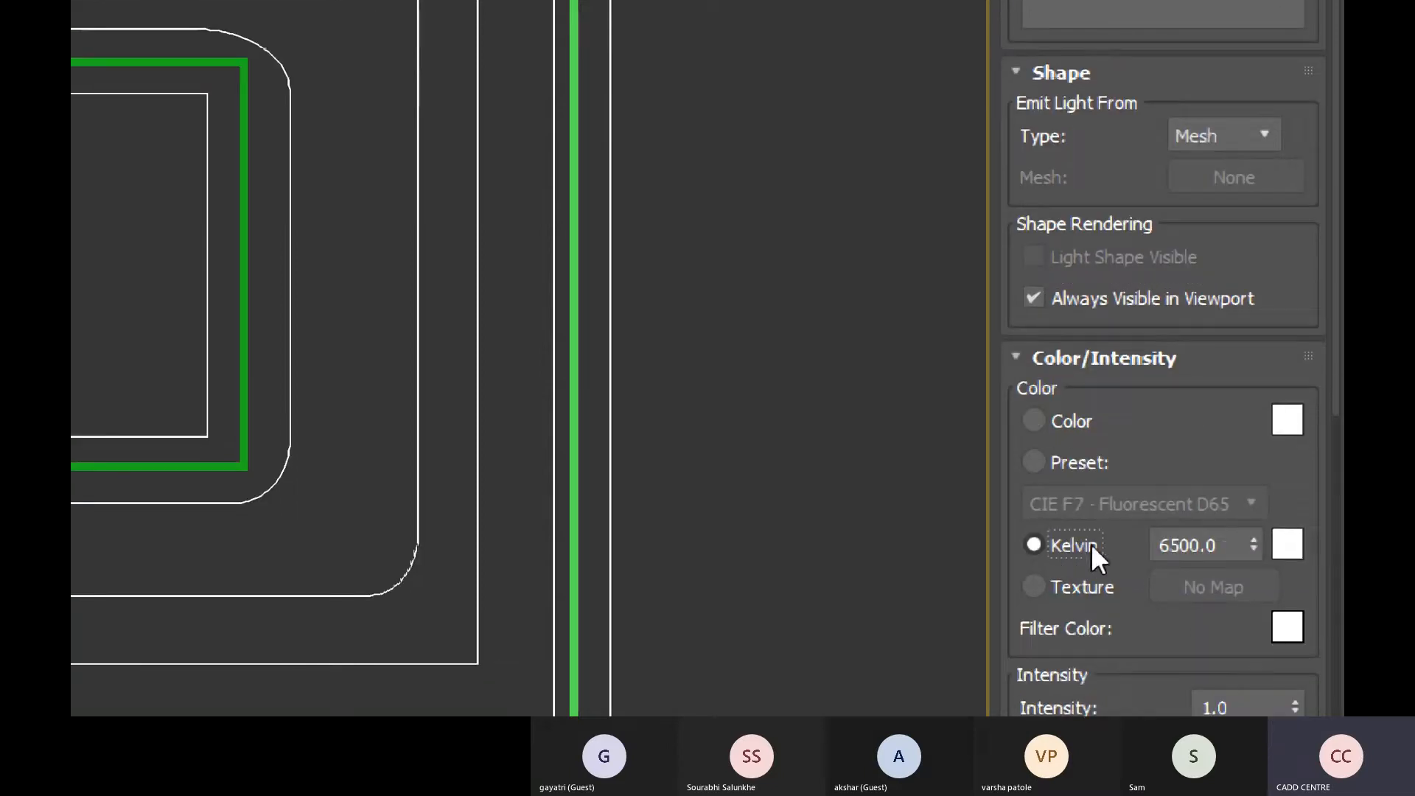
left_click(1225, 554)
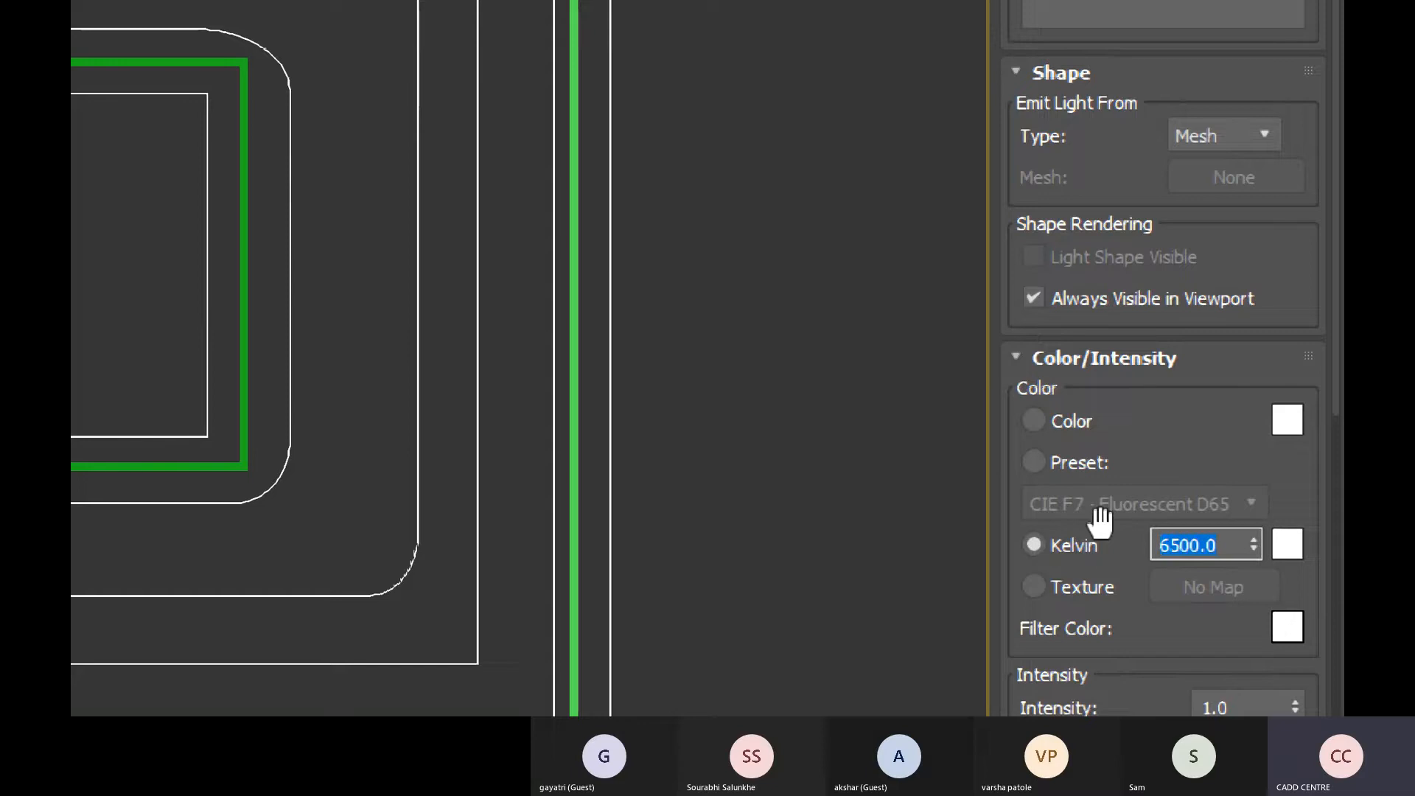
type("2500")
key("Return")
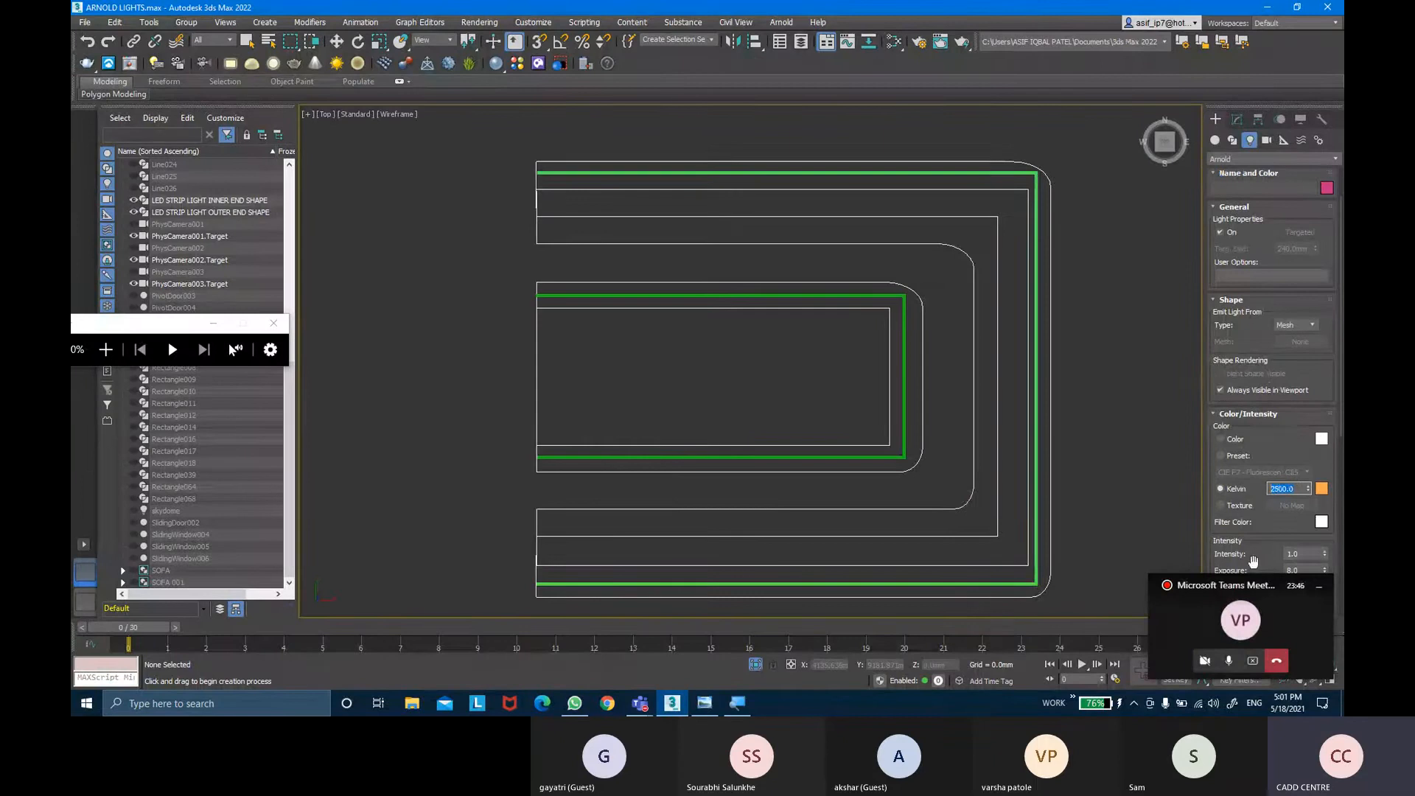
Set the light's exposure to 14 and its rendering samples to 5.
left_click_drag(1237, 591, 1093, 591)
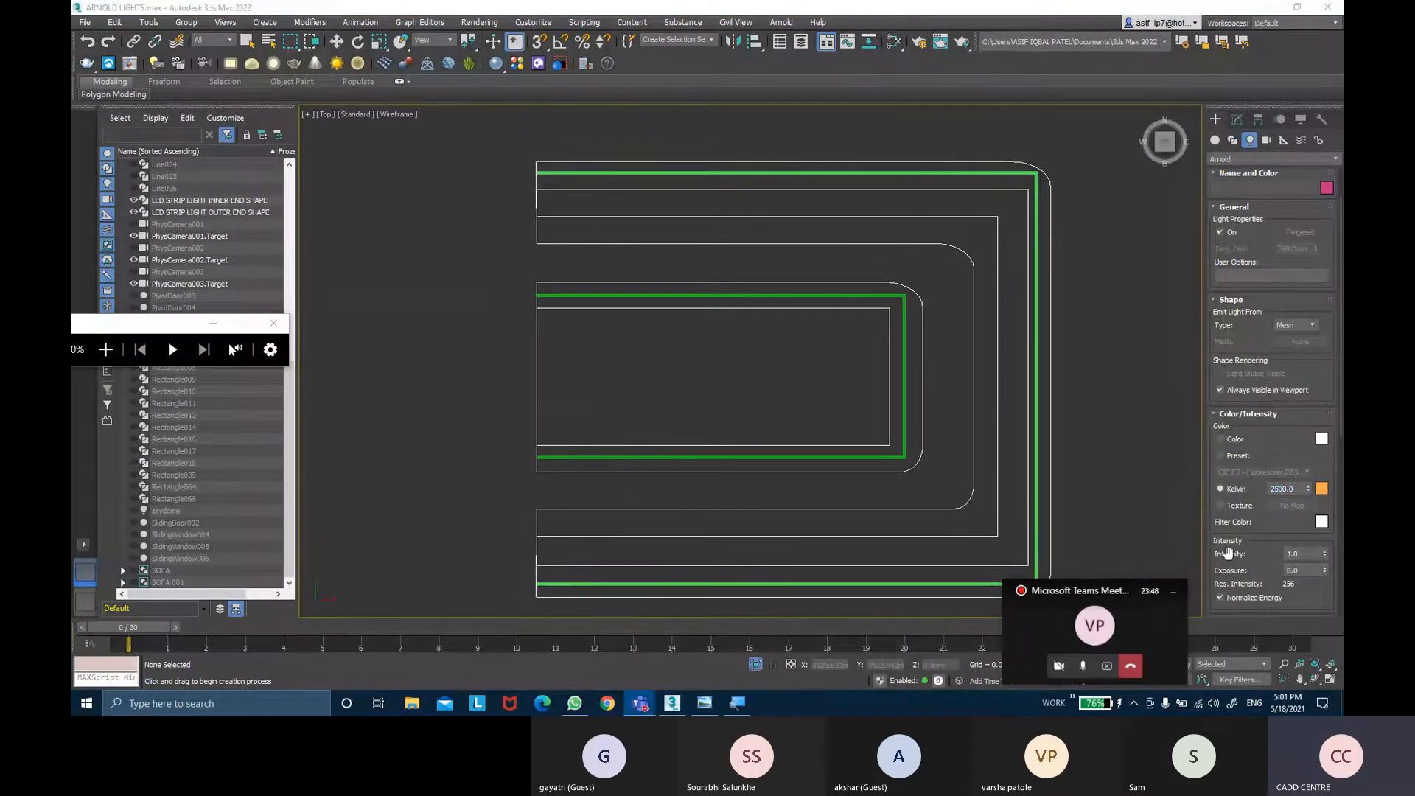
left_click(1297, 571)
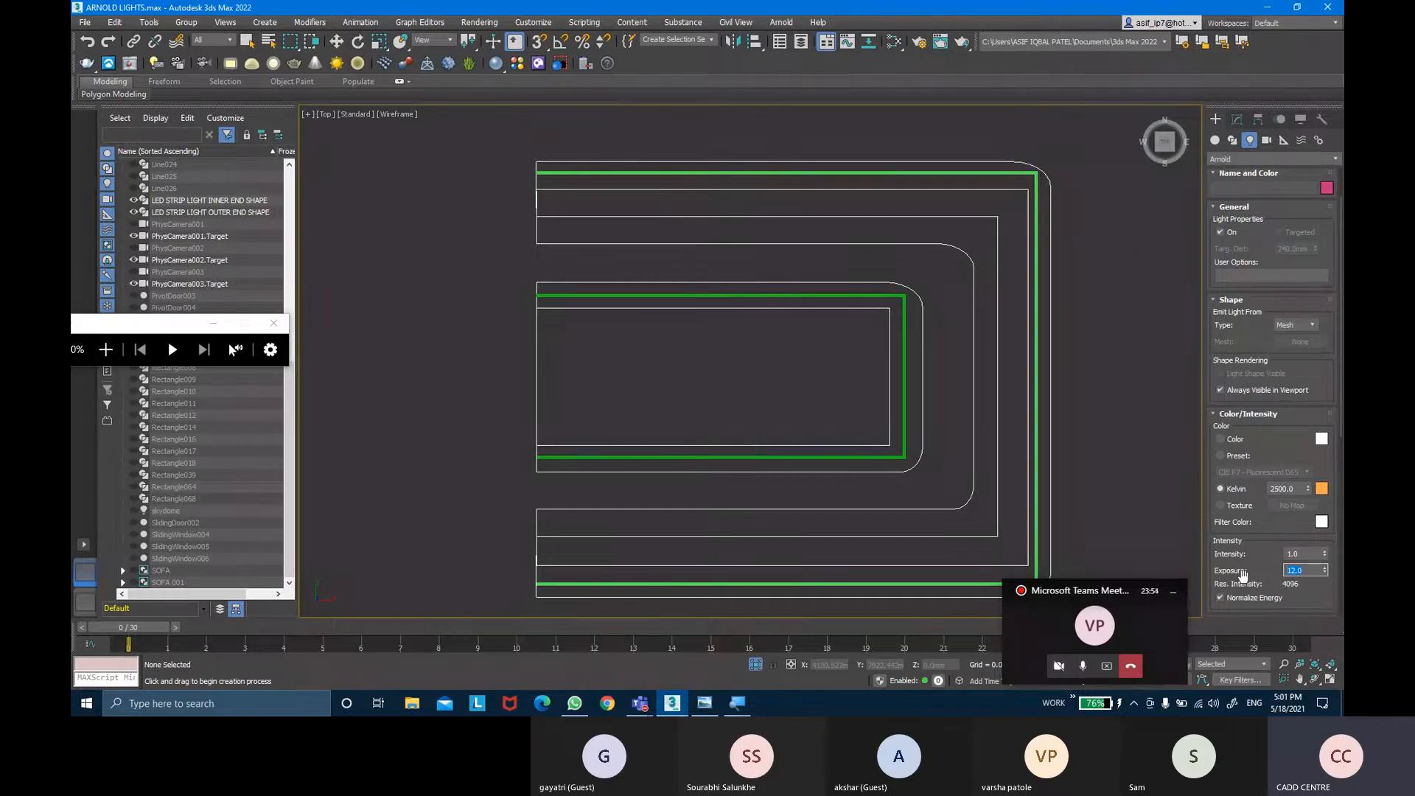
type("1")
scroll(1312, 516, "down", 5)
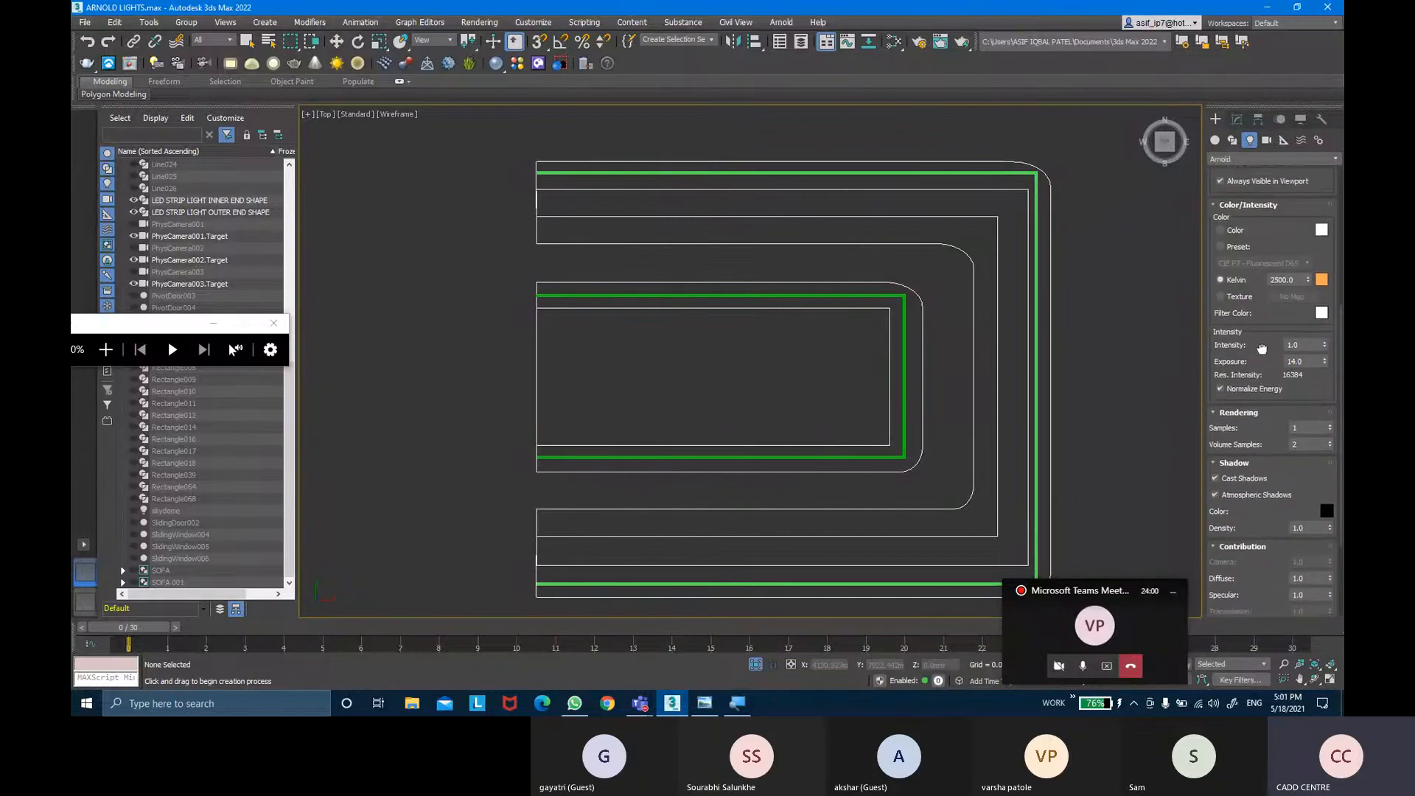
left_click_drag(1305, 424, 1249, 411)
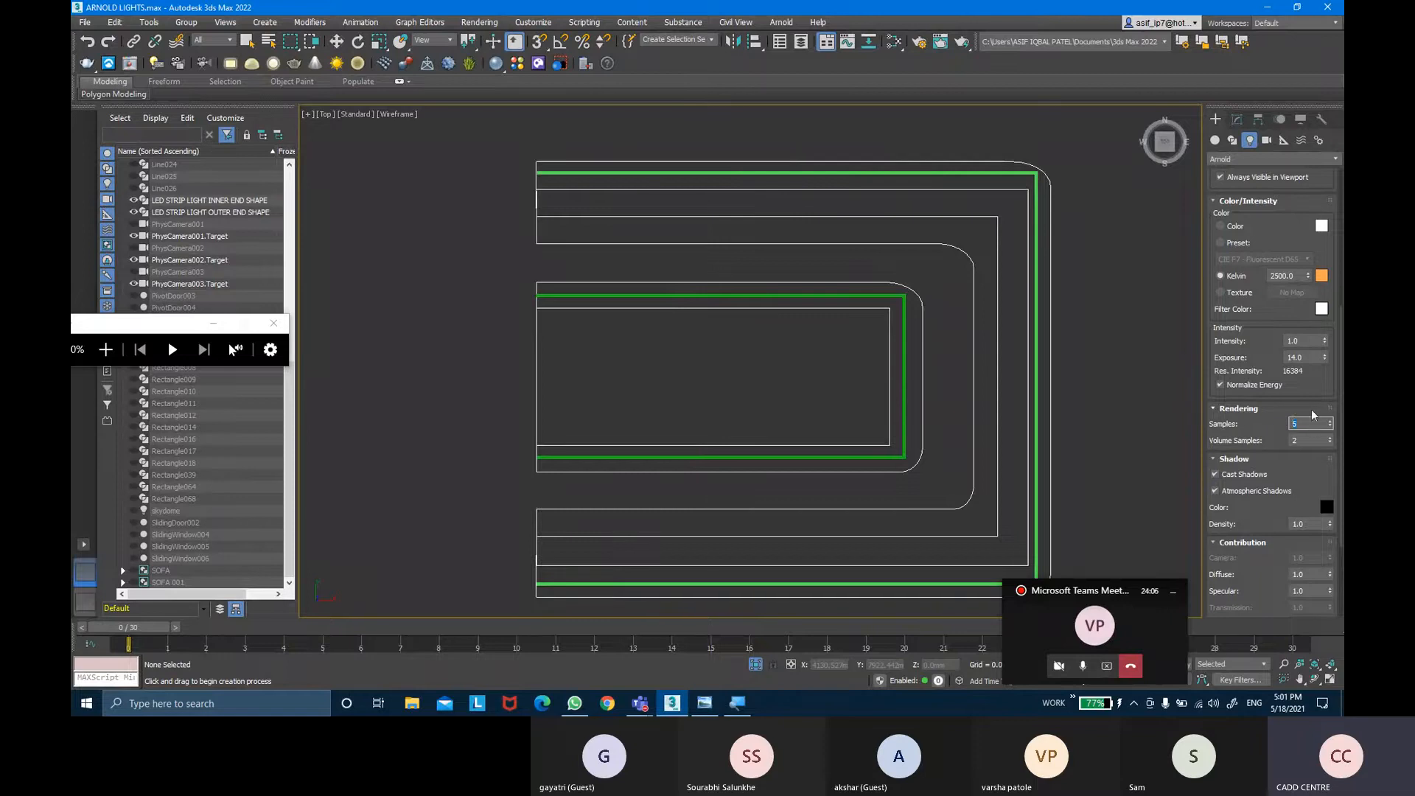
scroll(1268, 398, "down", 3)
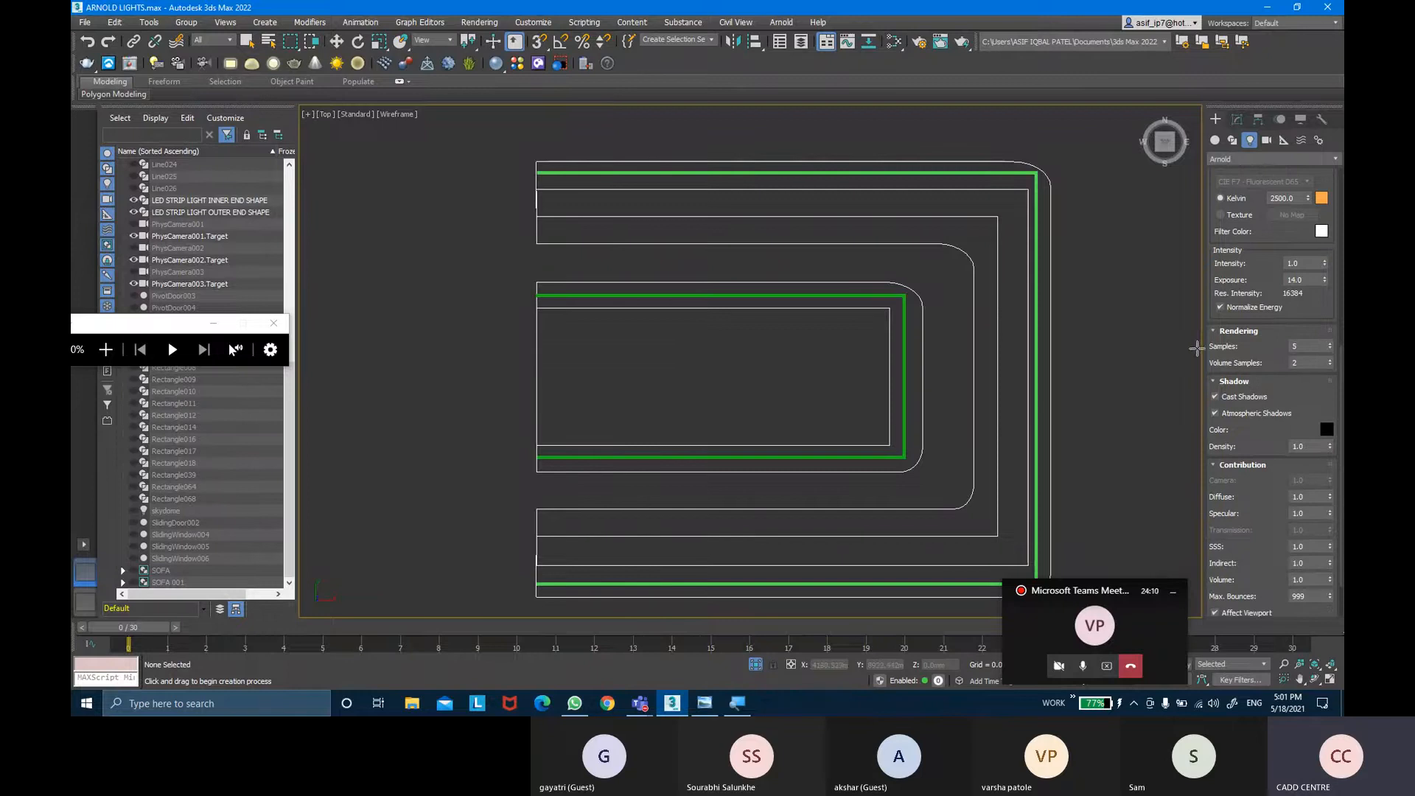
Place the Arnold mesh light inside the inner ceiling rectangle in the top view and shift it slightly down along Y.
middle_click_drag(862, 325, 863, 316)
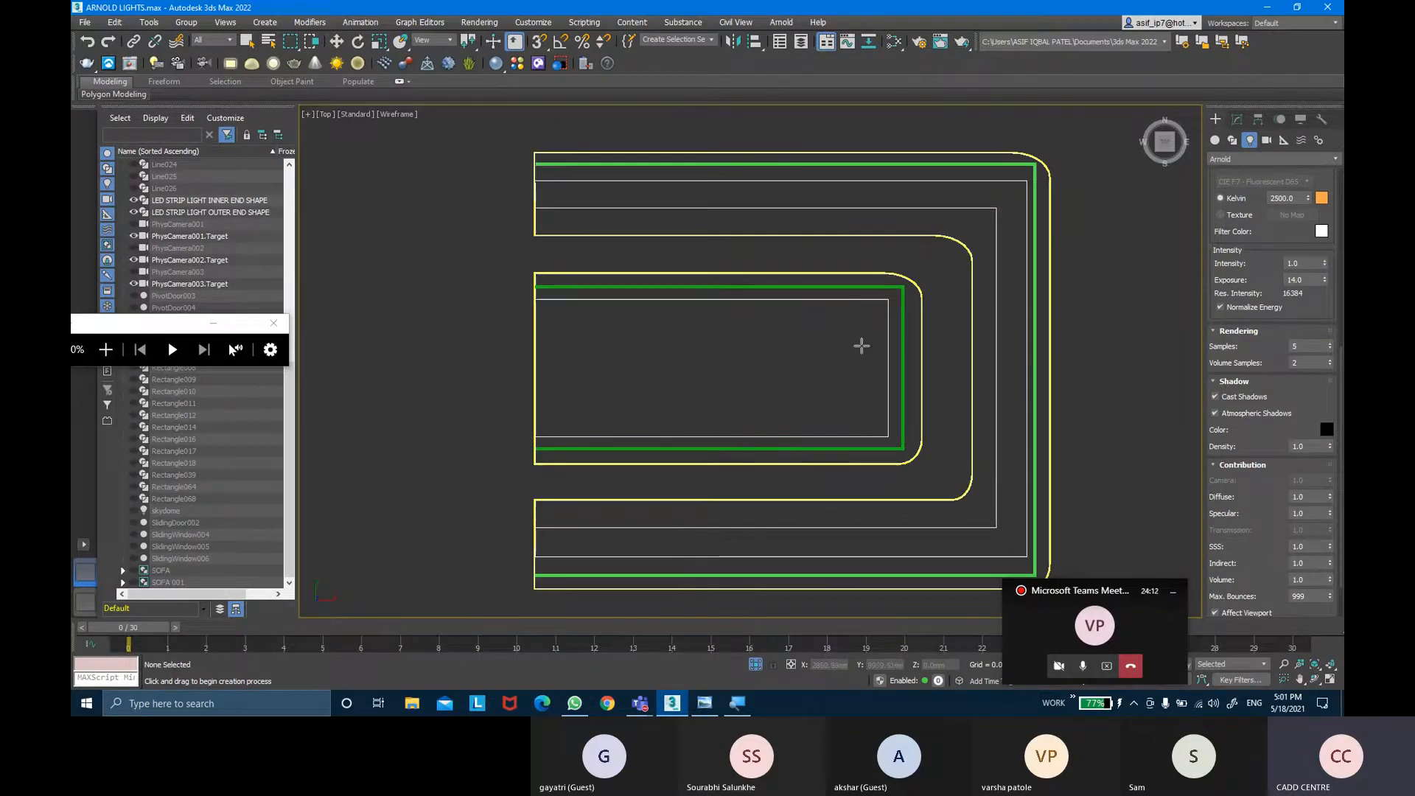
left_click(754, 364)
key("w")
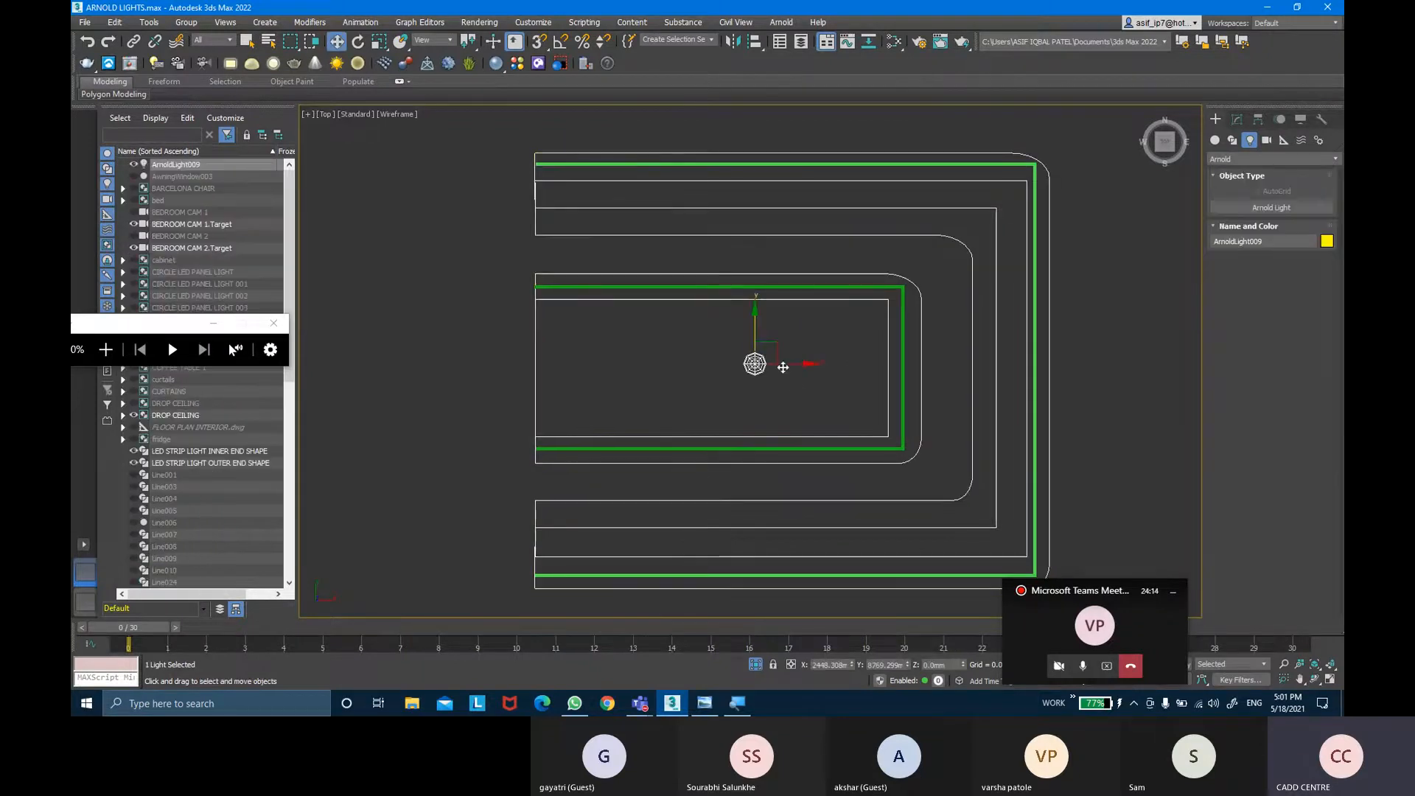
left_click_drag(755, 328, 754, 335)
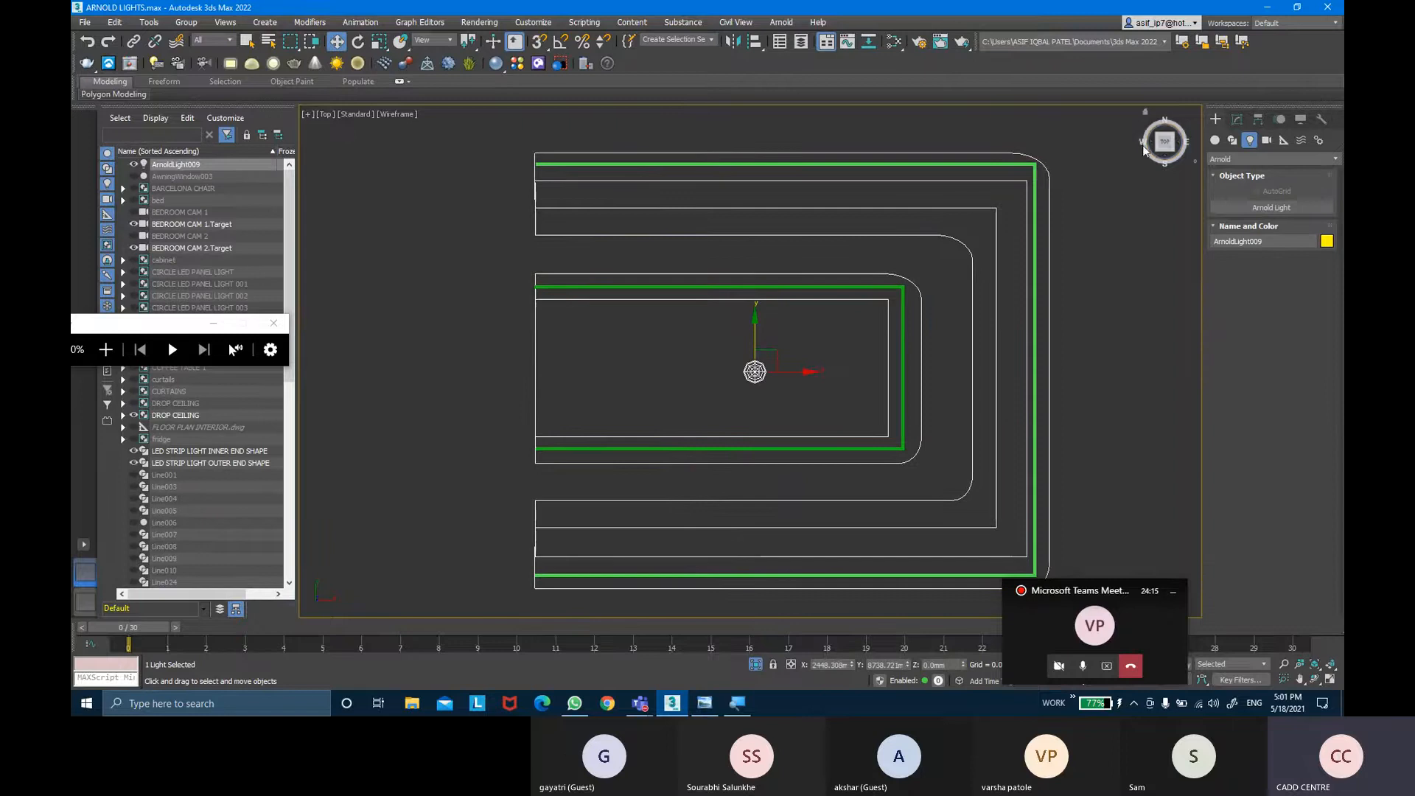
Rename the placed Arnold light as LED STRIP LIGHT - BEDROOM - INNER END.
left_click(1240, 119)
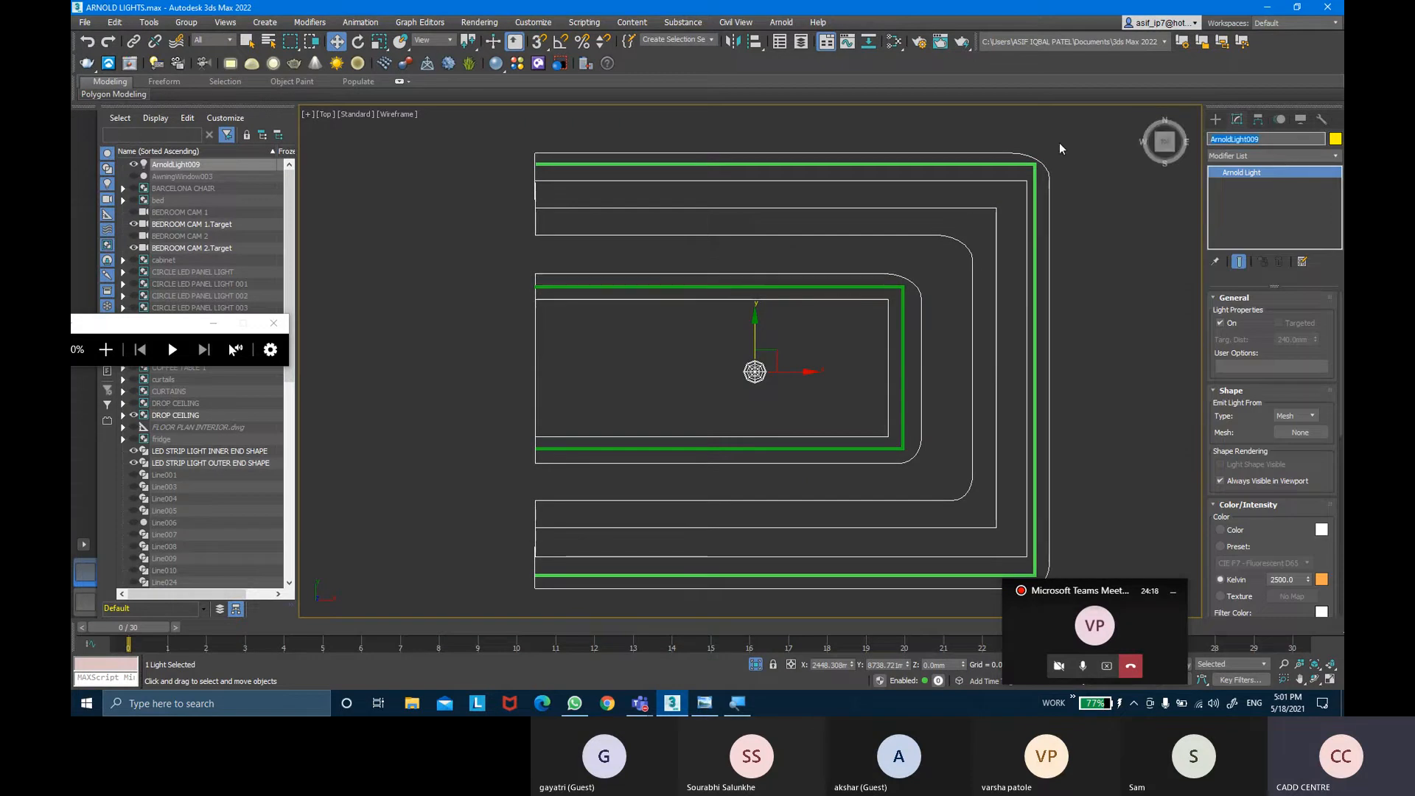
type("LED")
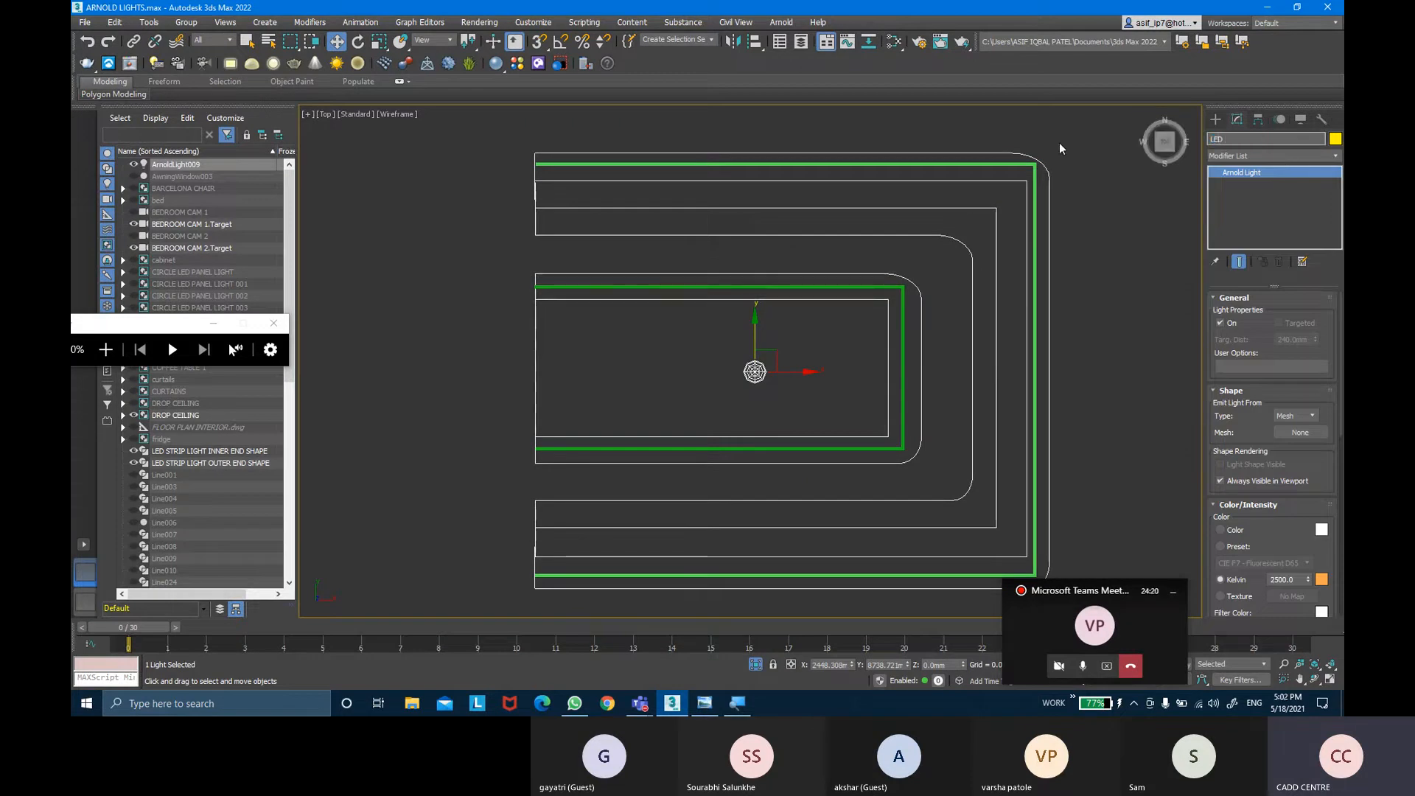
type(" STRI")
type("P L")
type("IGHT")
type(" - BED")
type("ROOM - INNER")
type(" E")
type("ND")
key("Return")
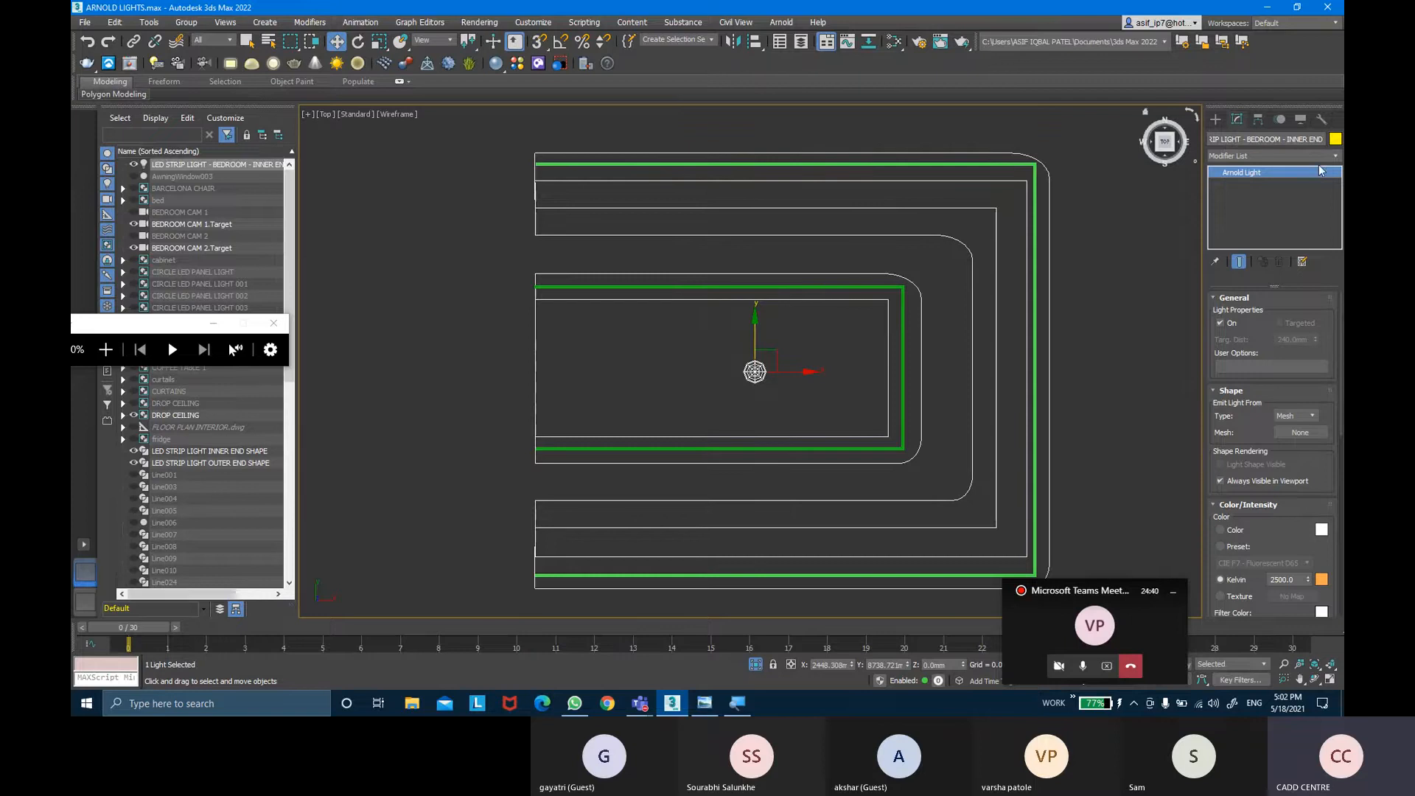
Assign LED STRIP LIGHT INNER END SHAPE as the mesh that the inner-end light emits from.
left_click_drag(1258, 452, 1248, 399)
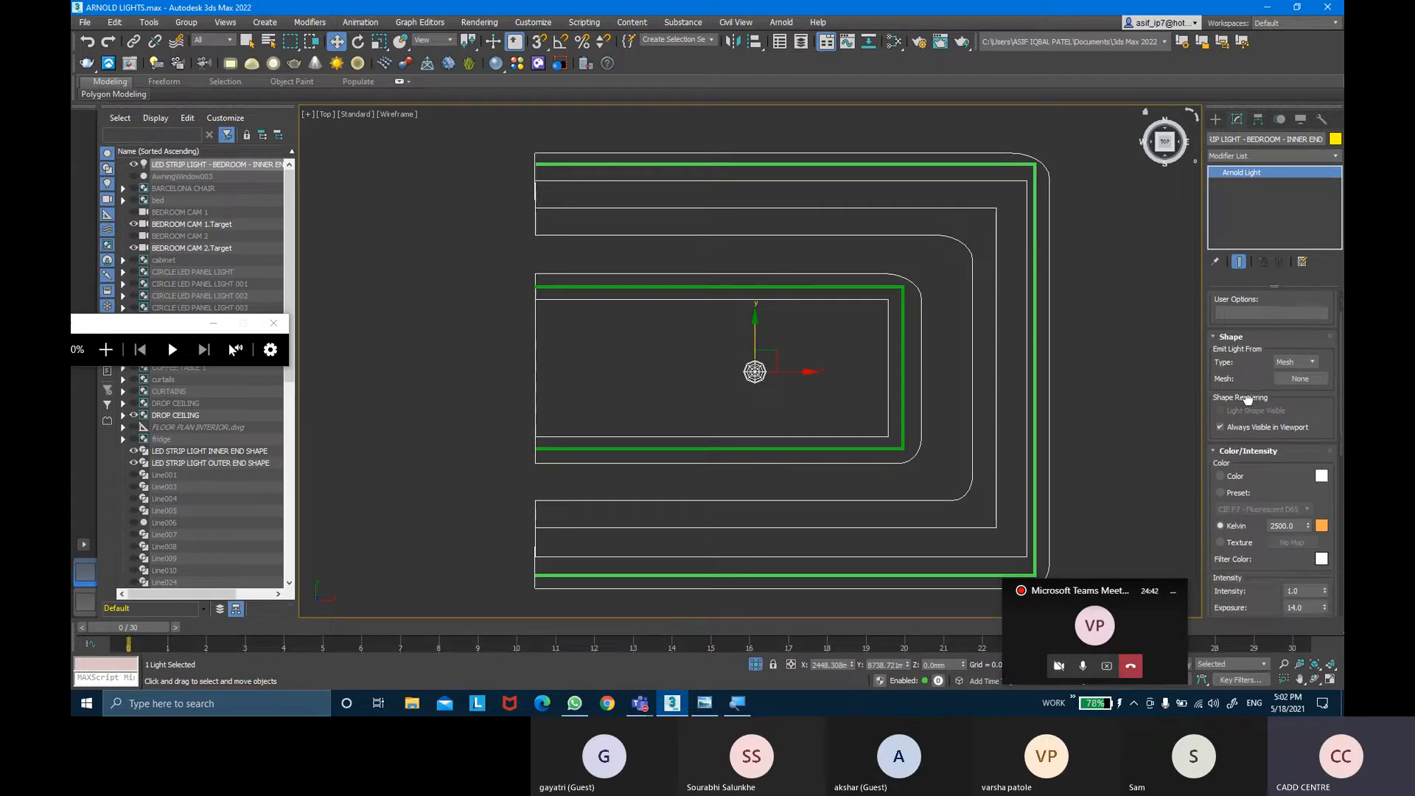
scroll(1247, 398, "up", 1)
key("ctrl")
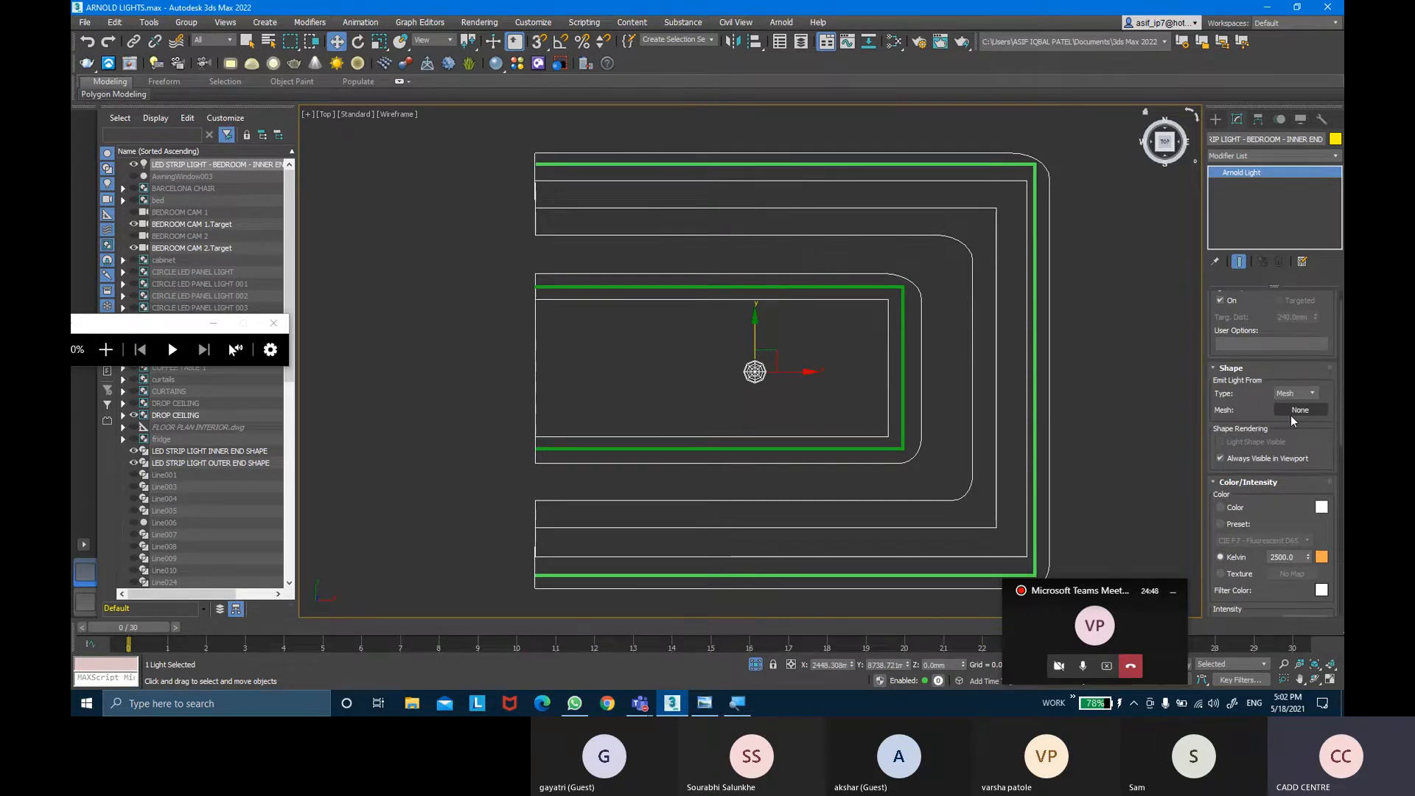
key("ctrl")
key("ctrl")
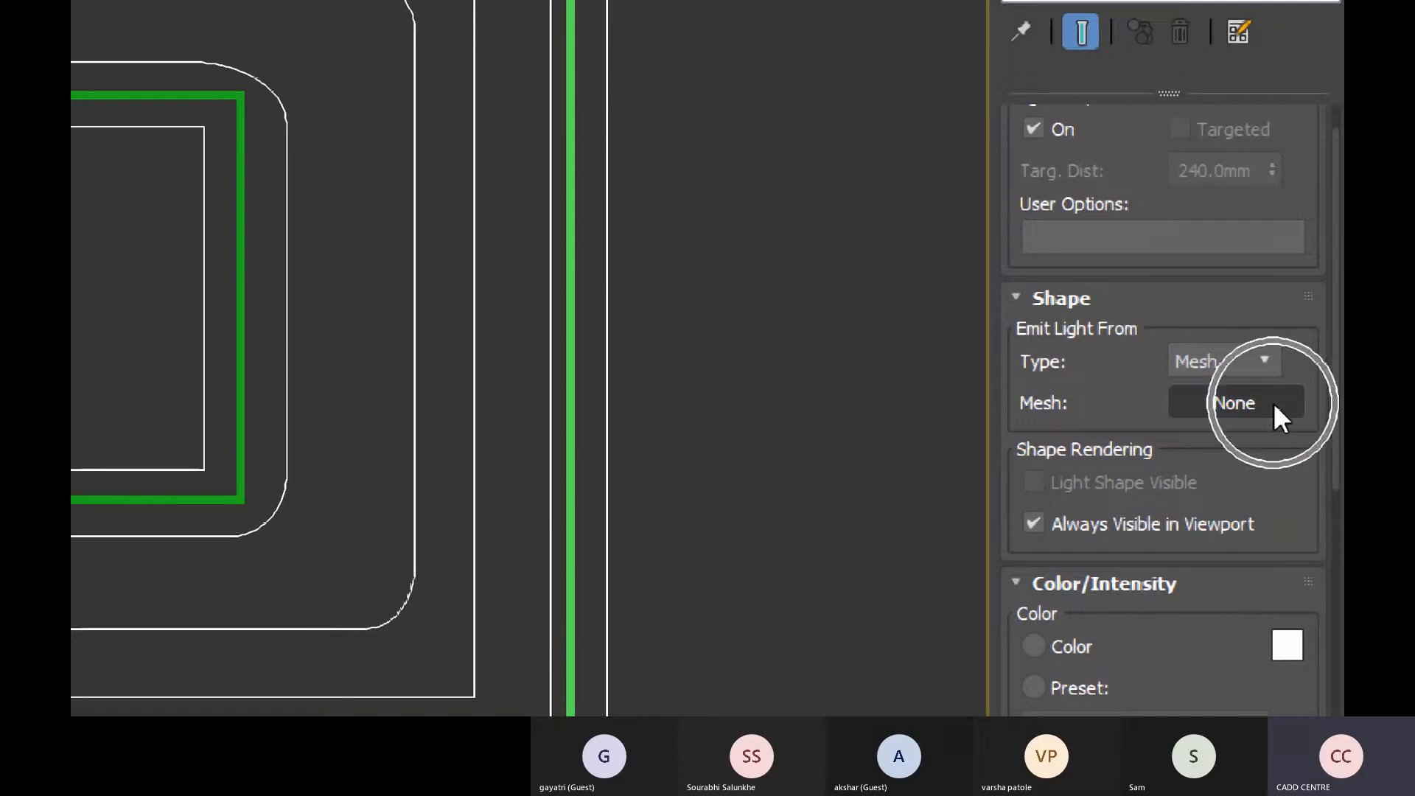
key("ctrl")
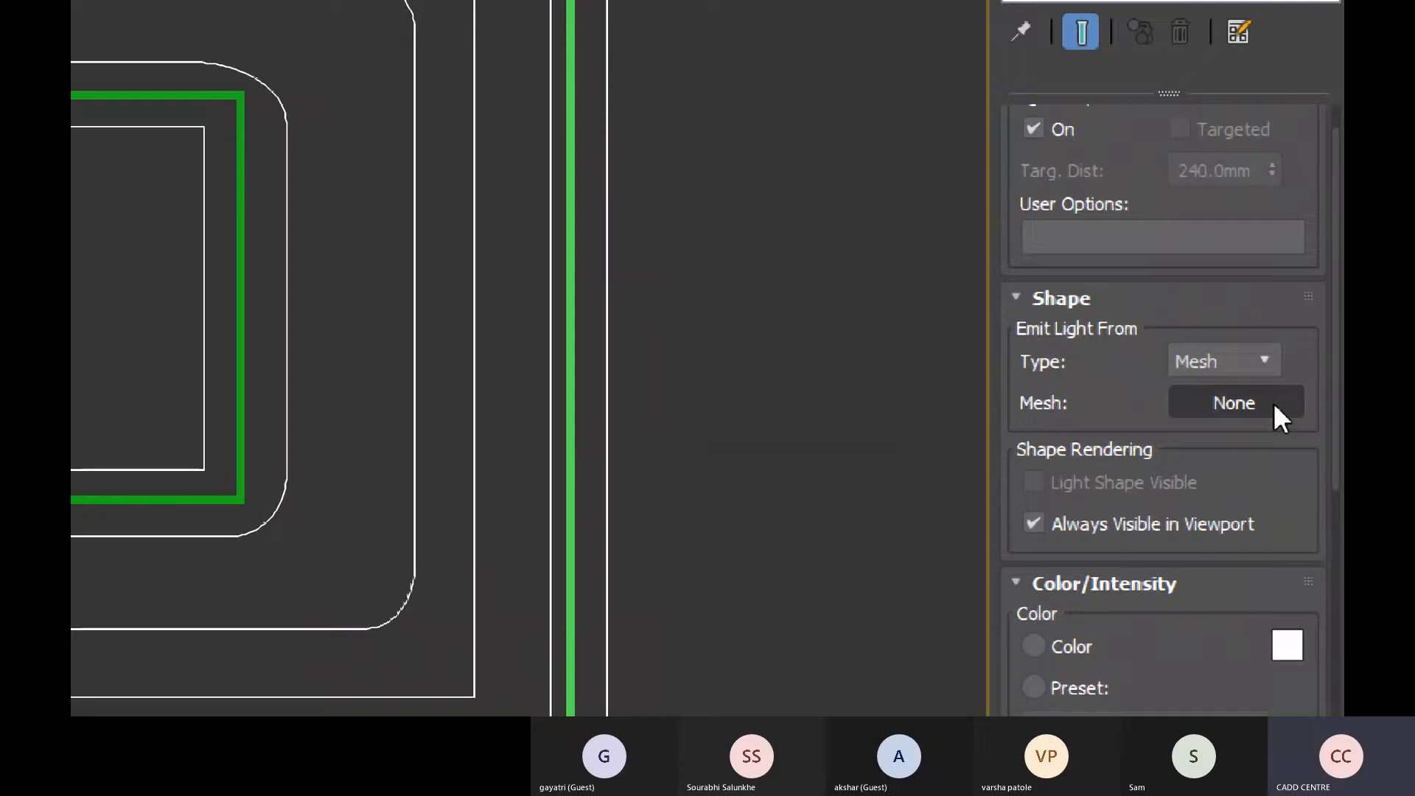
left_click(1275, 404)
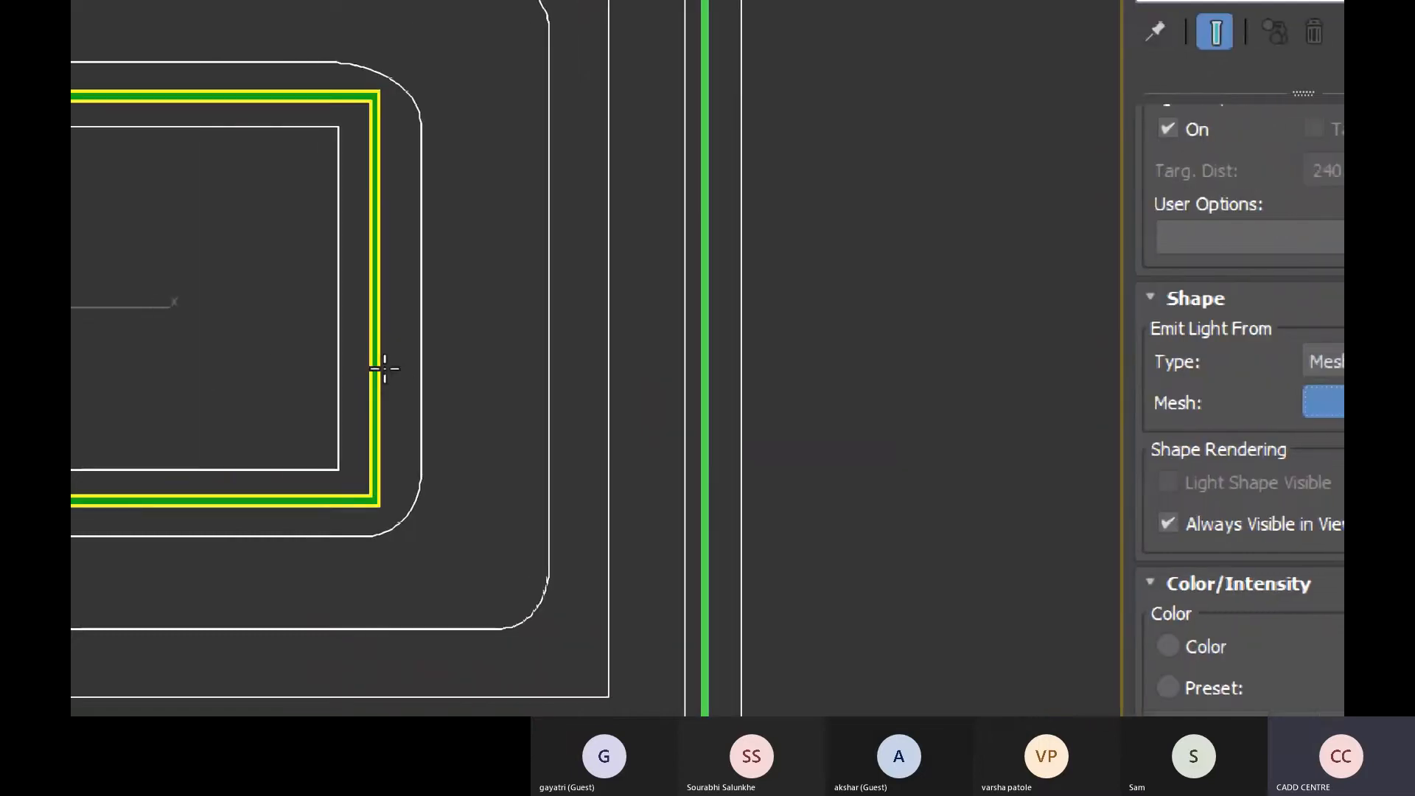
key("ctrl")
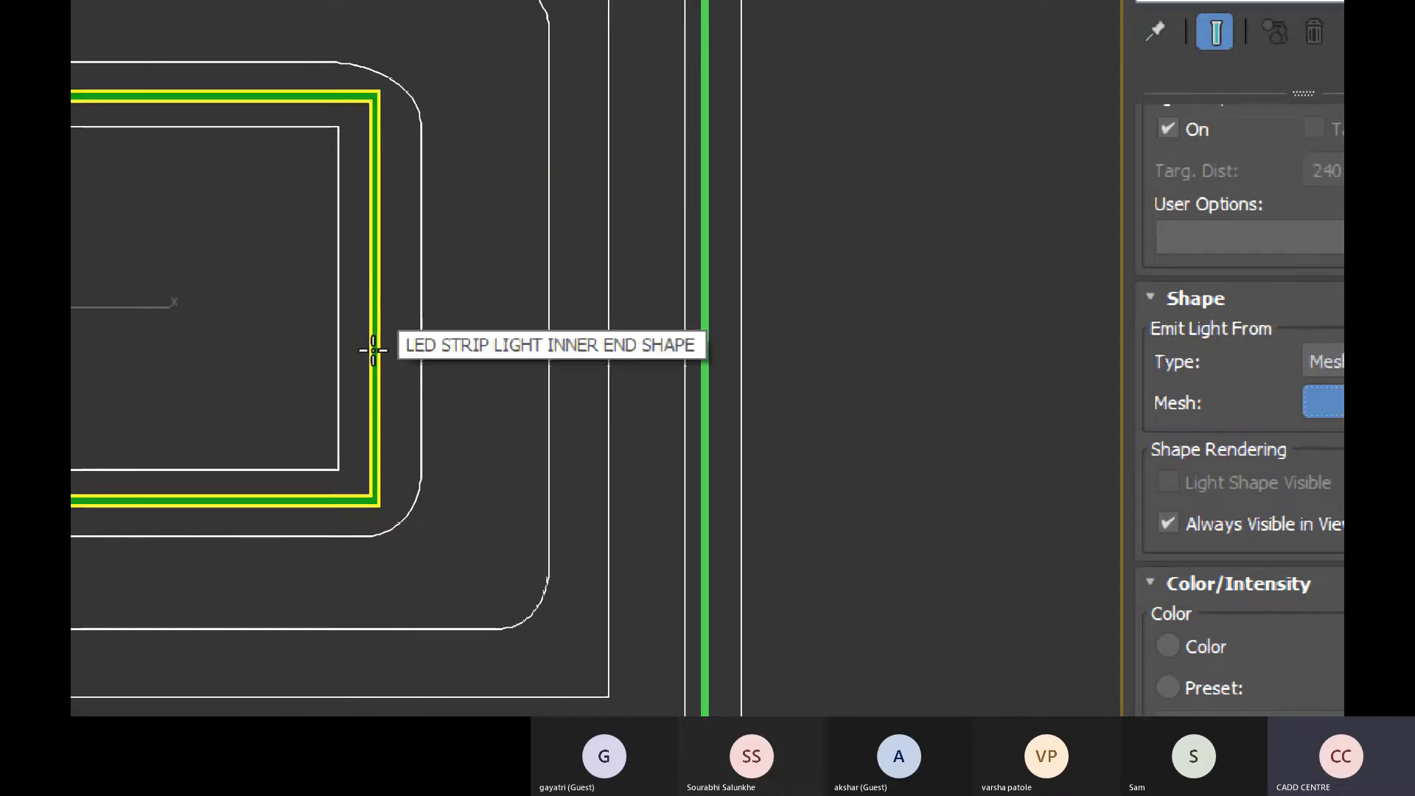
left_click(373, 351)
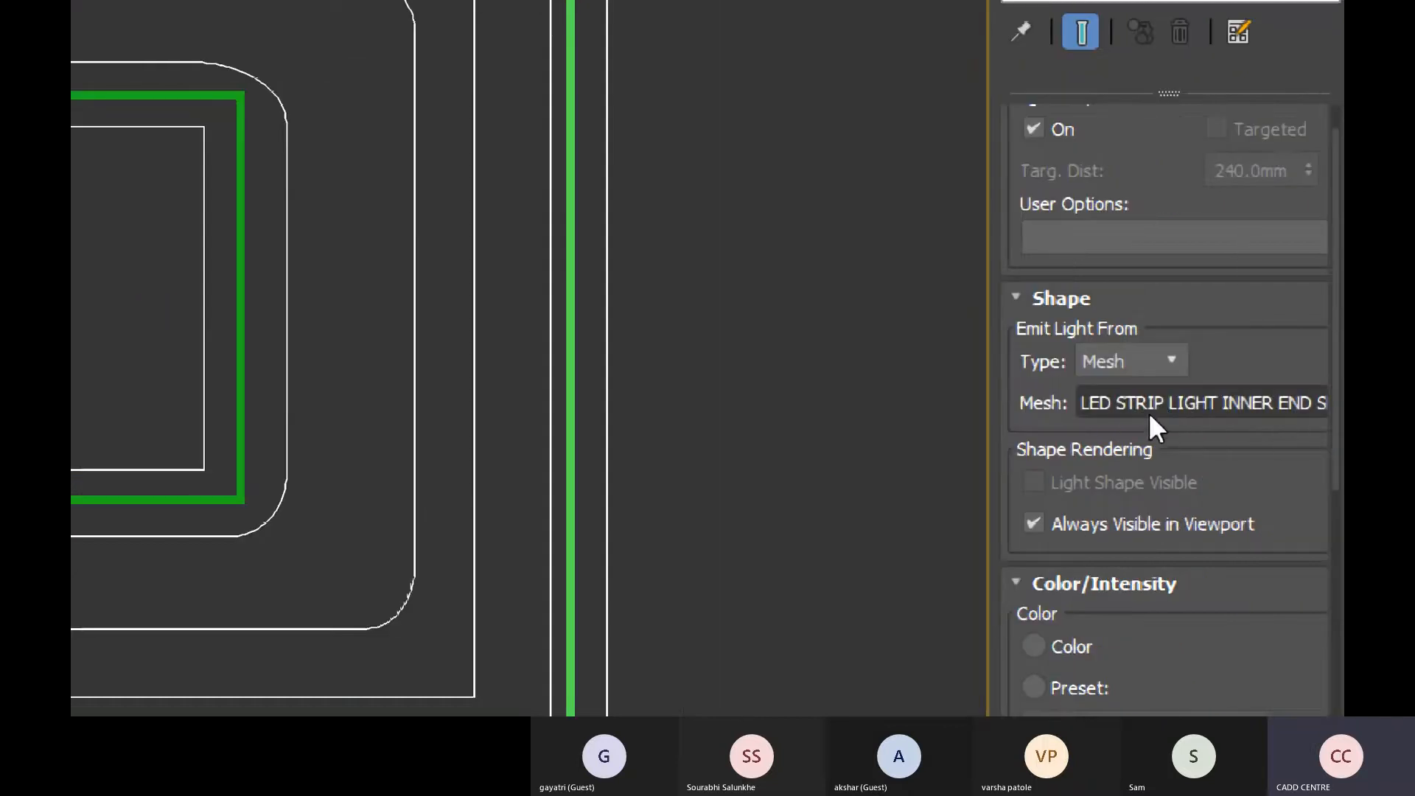
key("ctrl")
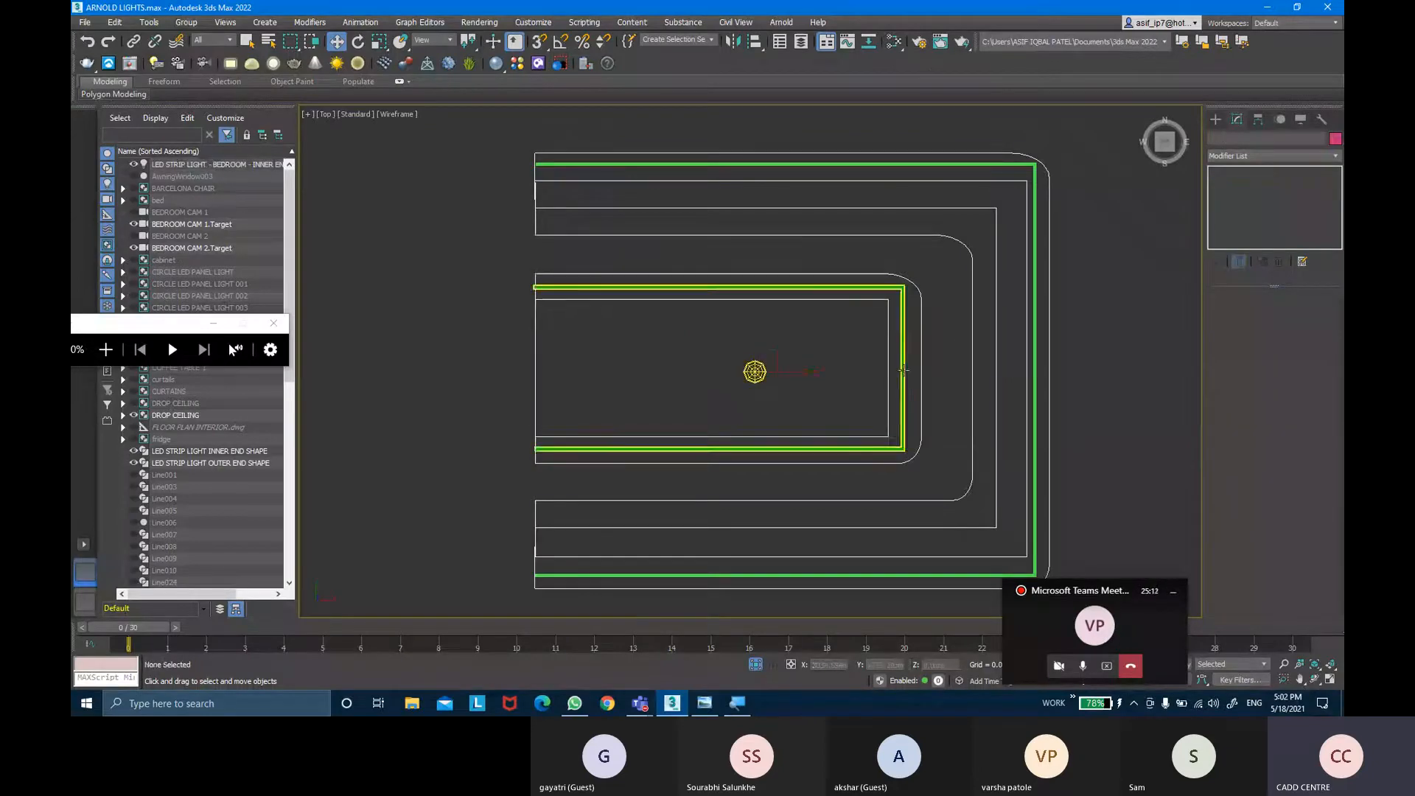
Raise the inner-end strip light vertically in the front view to the height of the green LED strip in the drop ceiling.
left_click(904, 370)
left_click(832, 385)
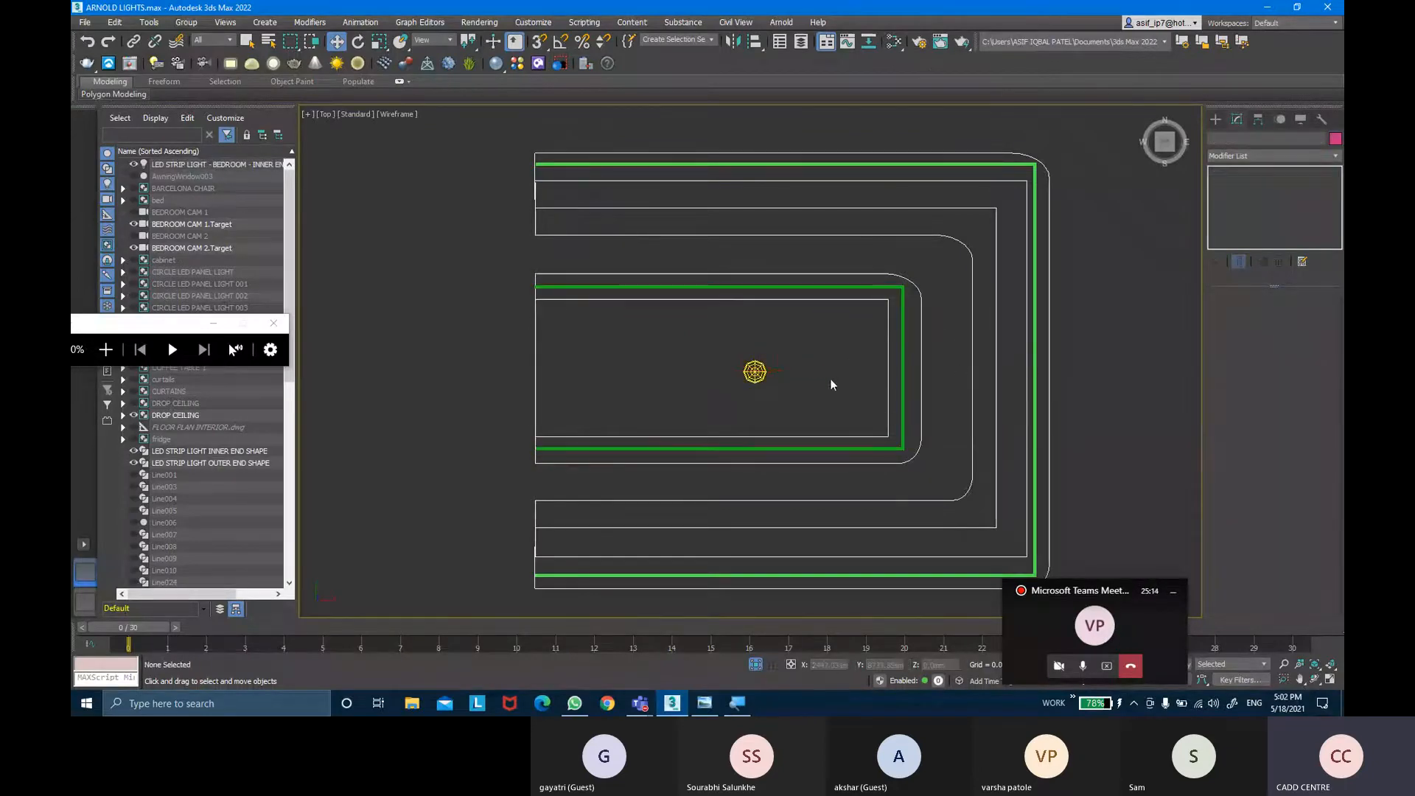
left_click(754, 370)
left_click(922, 395)
left_click(882, 391)
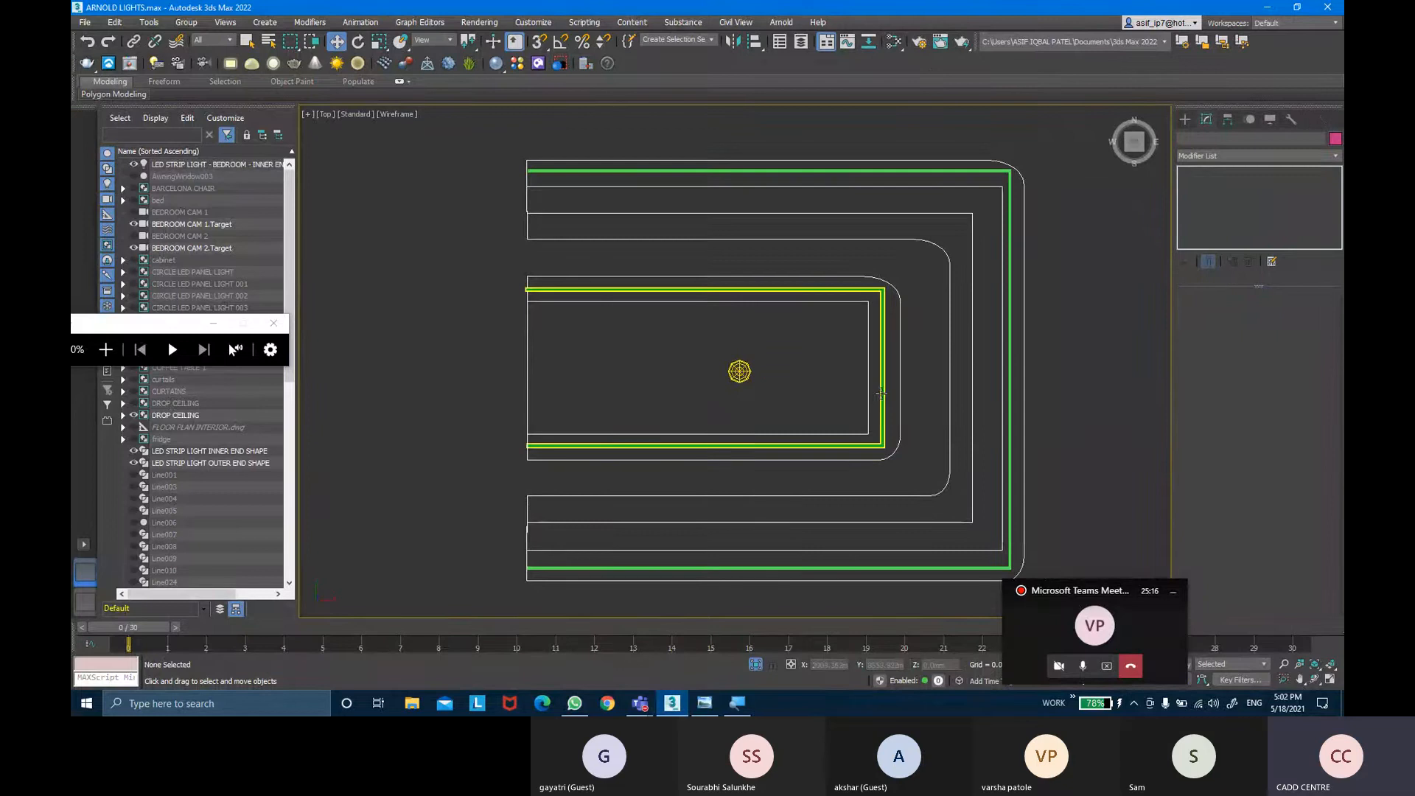
left_click(743, 373)
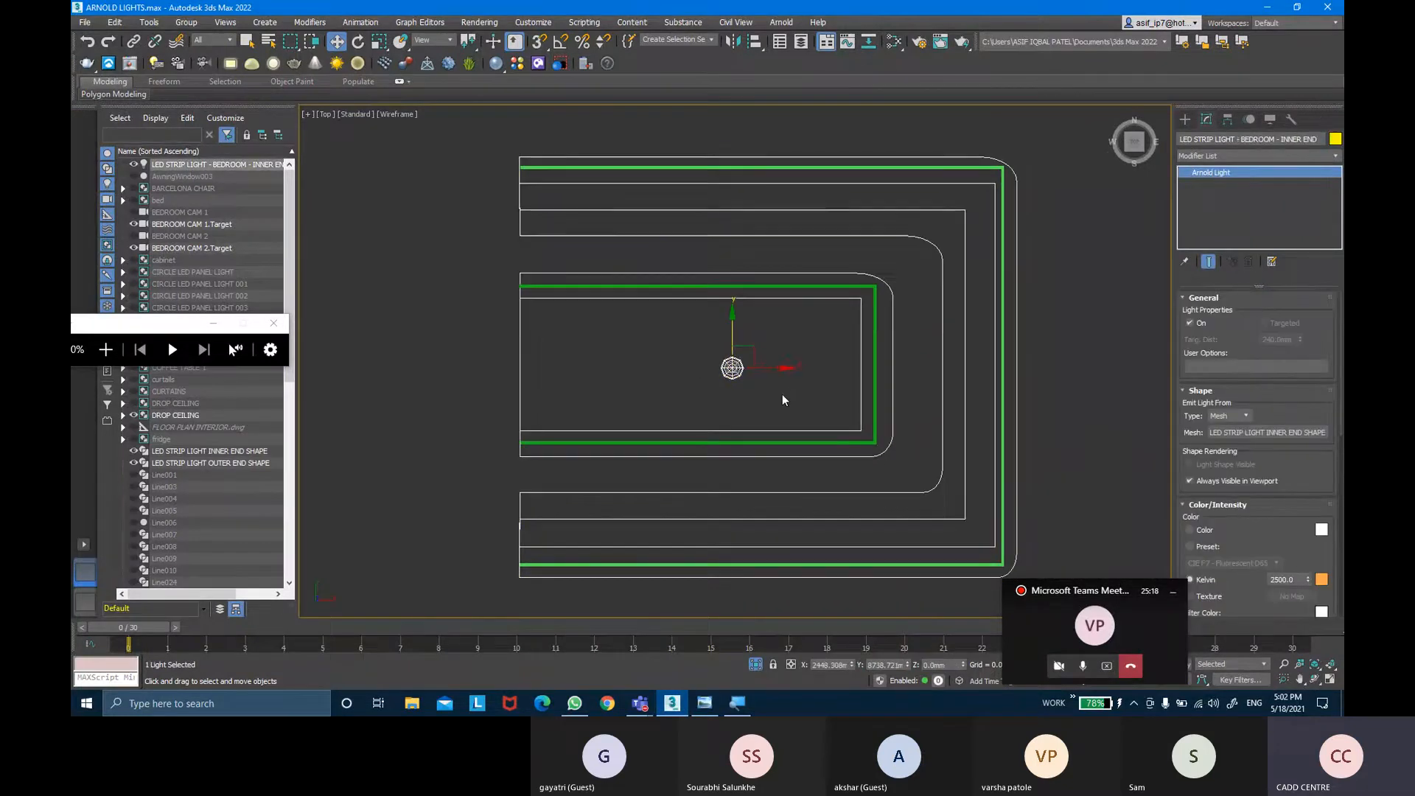
key("f")
scroll(825, 402, "up", 3)
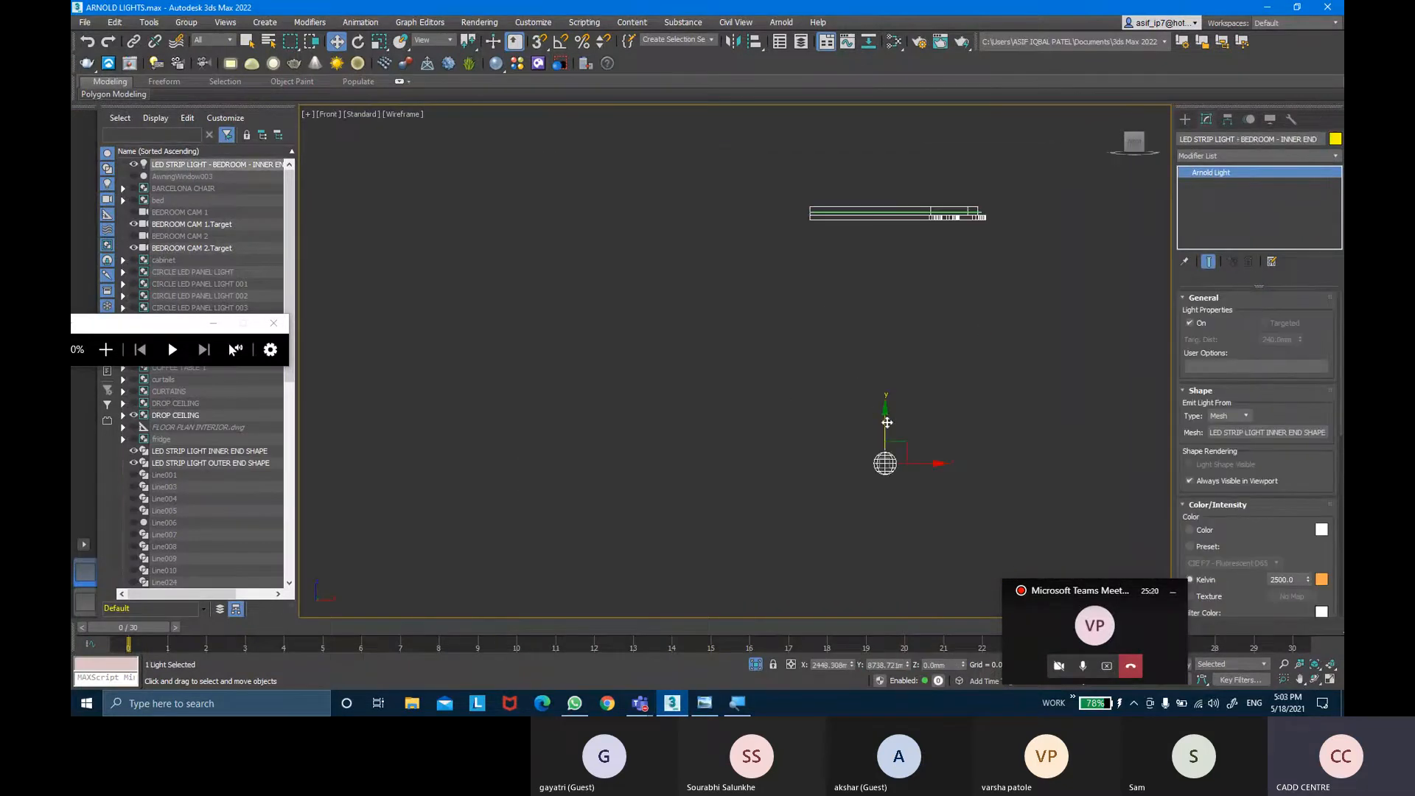
left_click_drag(886, 422, 875, 239)
scroll(887, 206, "up", 10)
left_click(910, 183)
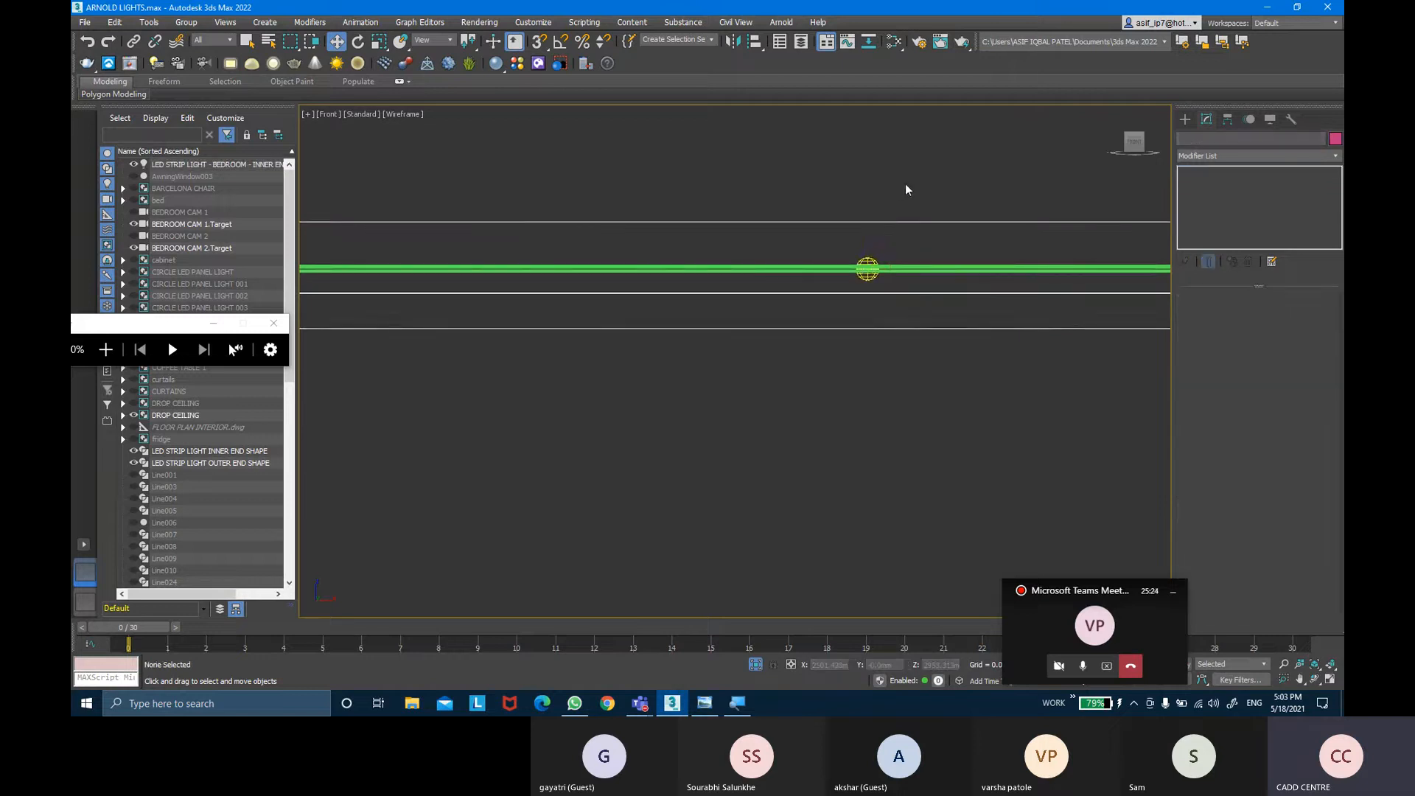
Place a second Arnold mesh light in the top view, just above the inner rectangle and inside the outer LED strip.
key("t")
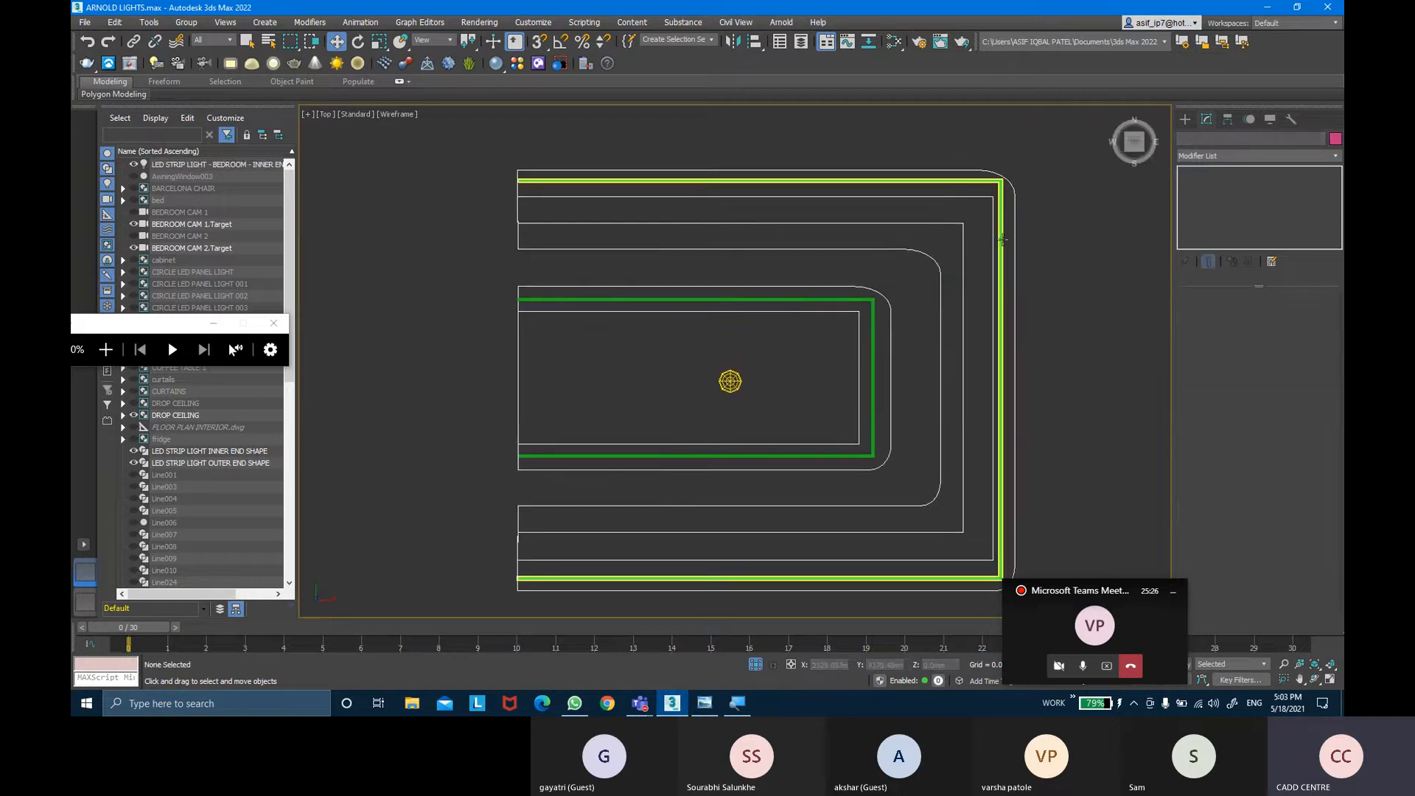
left_click(1184, 119)
left_click(1256, 207)
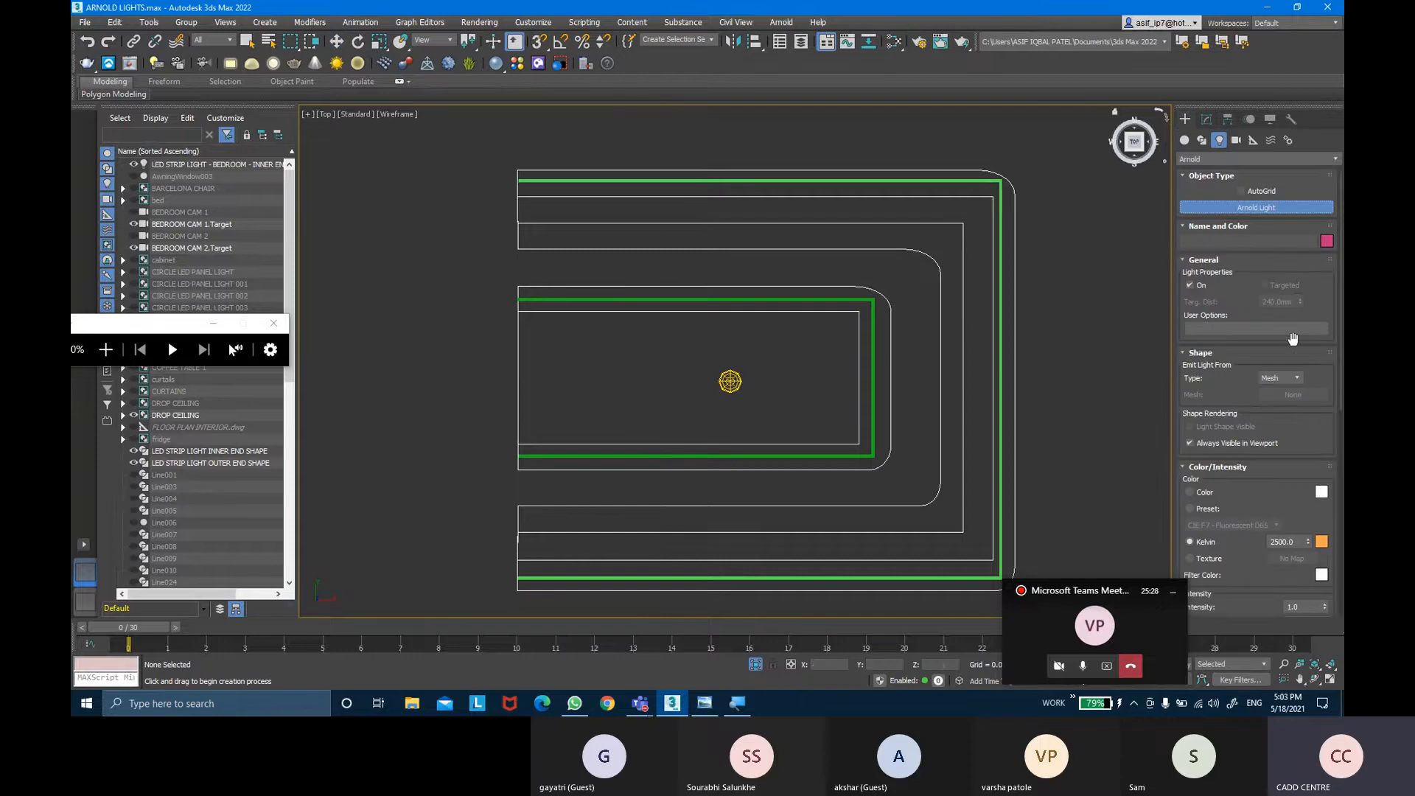
scroll(1296, 491, "down", 5)
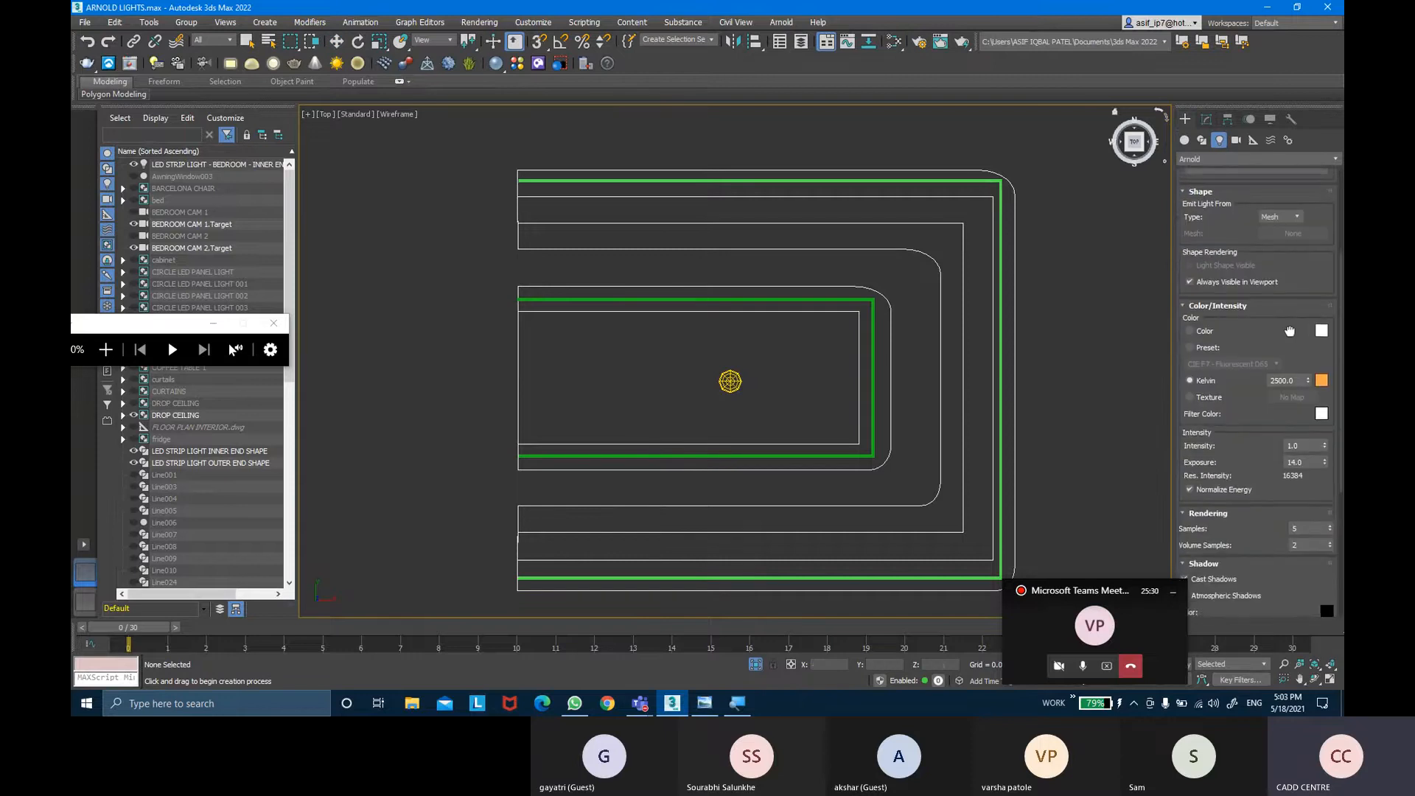
left_click(733, 267)
right_click(805, 305)
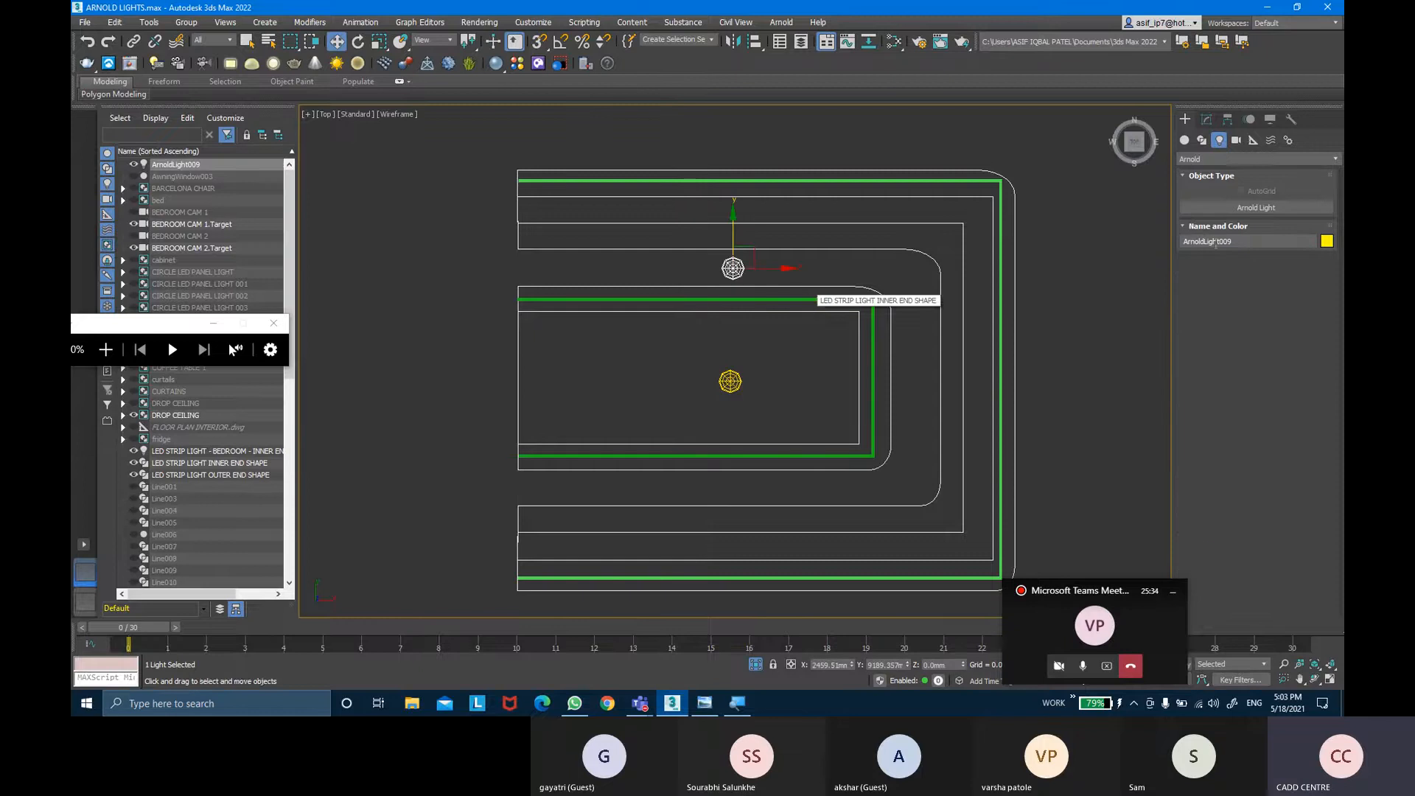
Rename the second light LED STRIP LIGHT - BEDROOM OUTER END and assign LED STRIP LIGHT OUTER END SHAPE as its emitting mesh.
left_click(1208, 119)
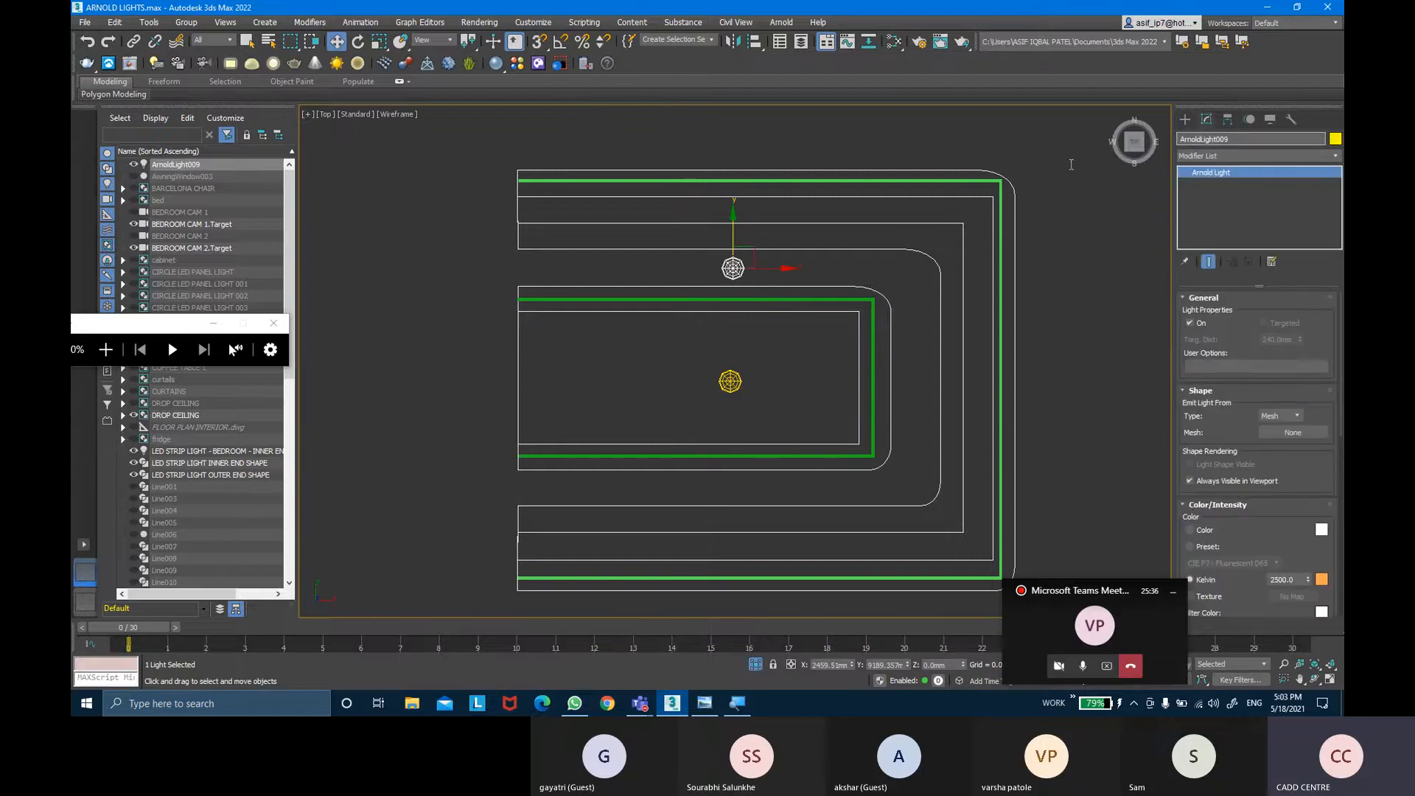
left_click_drag(1239, 139, 1220, 137)
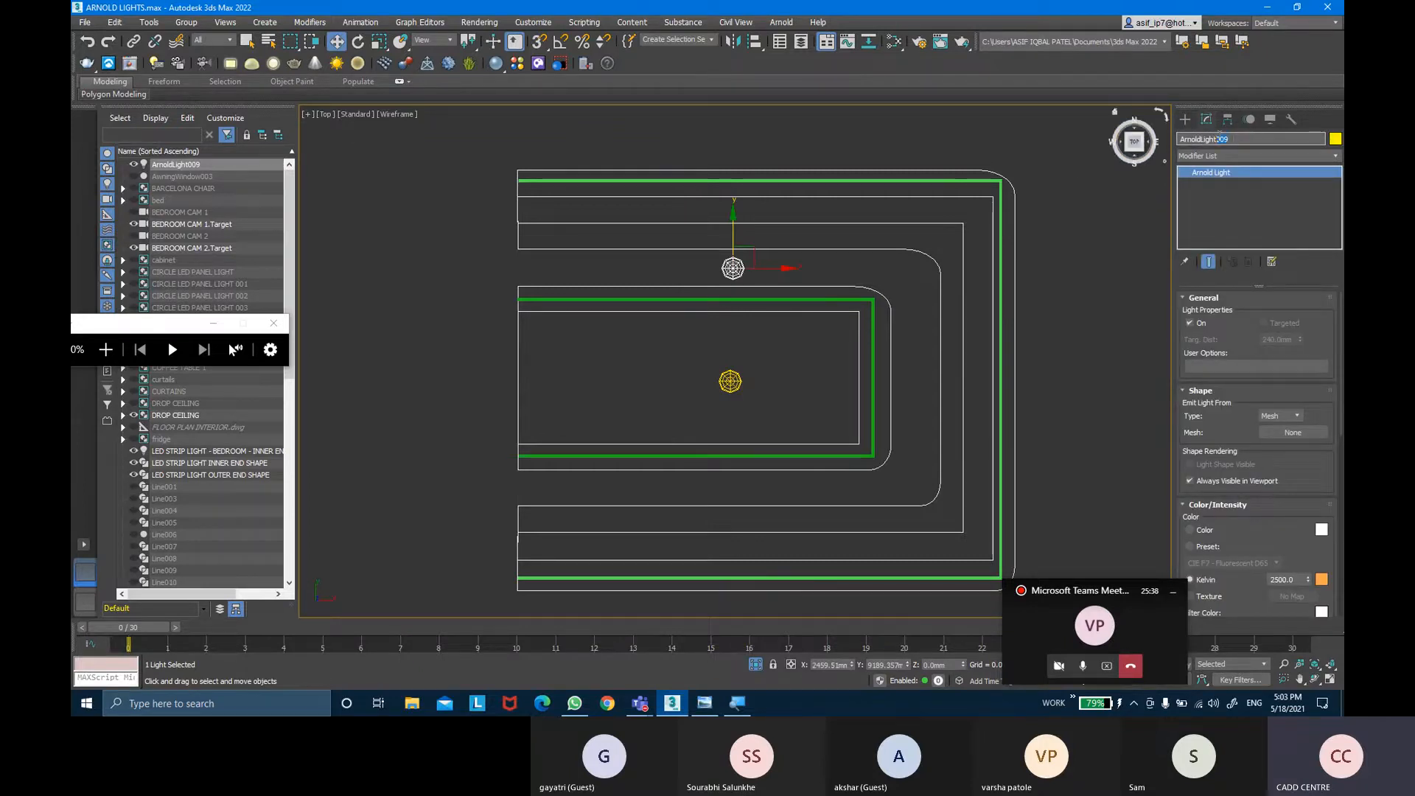
type("LED ")
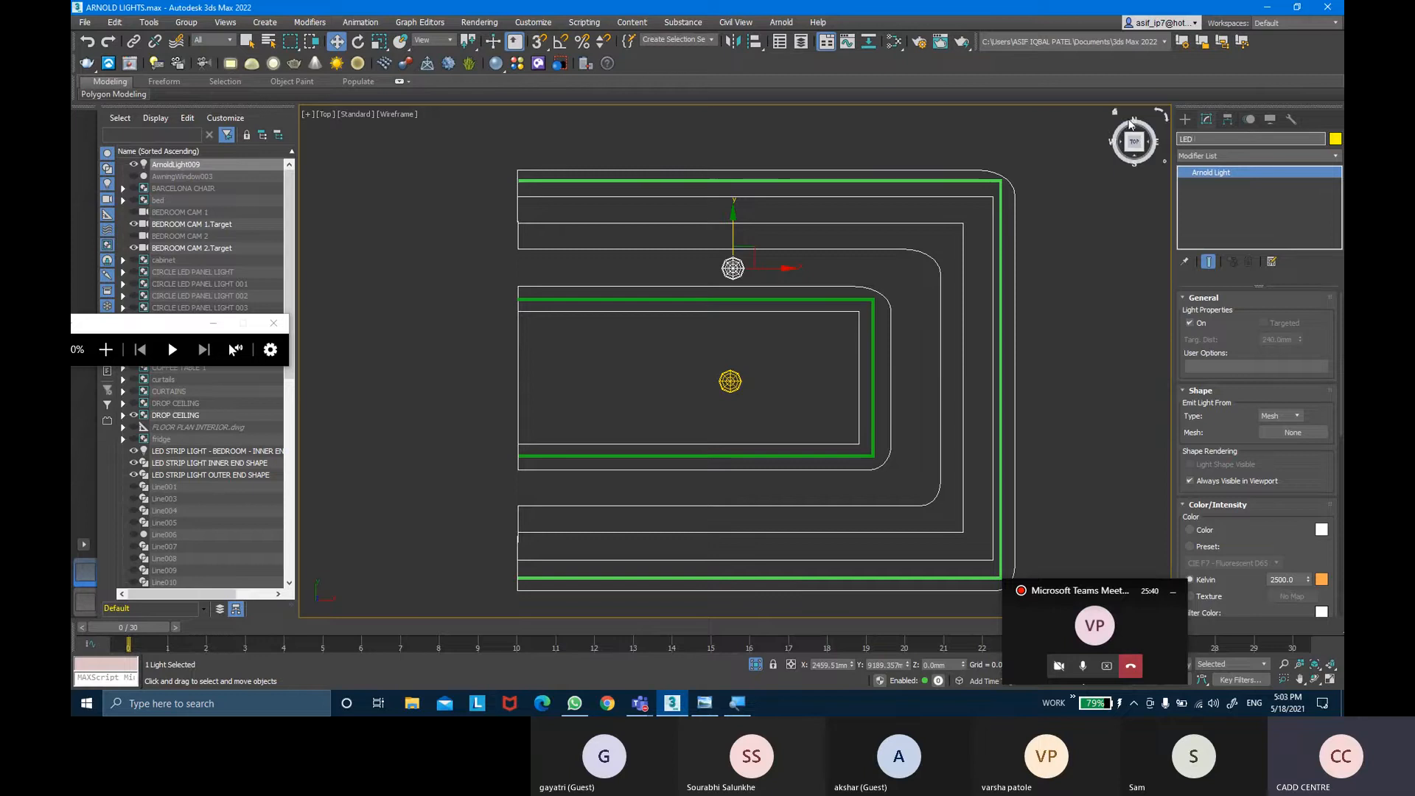
type("STRIP LIGHT - BEDROOM OUTER END")
key("Return")
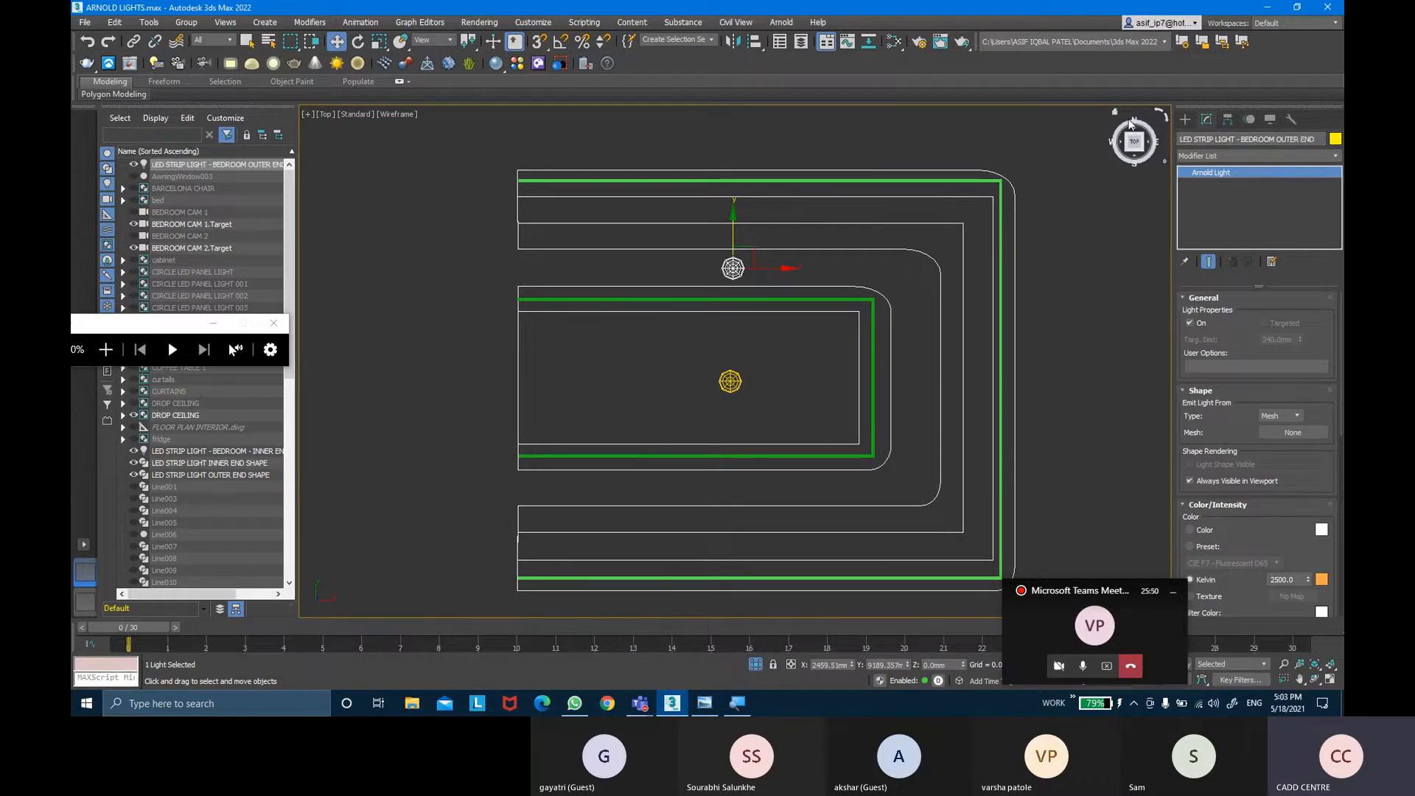
left_click(1292, 433)
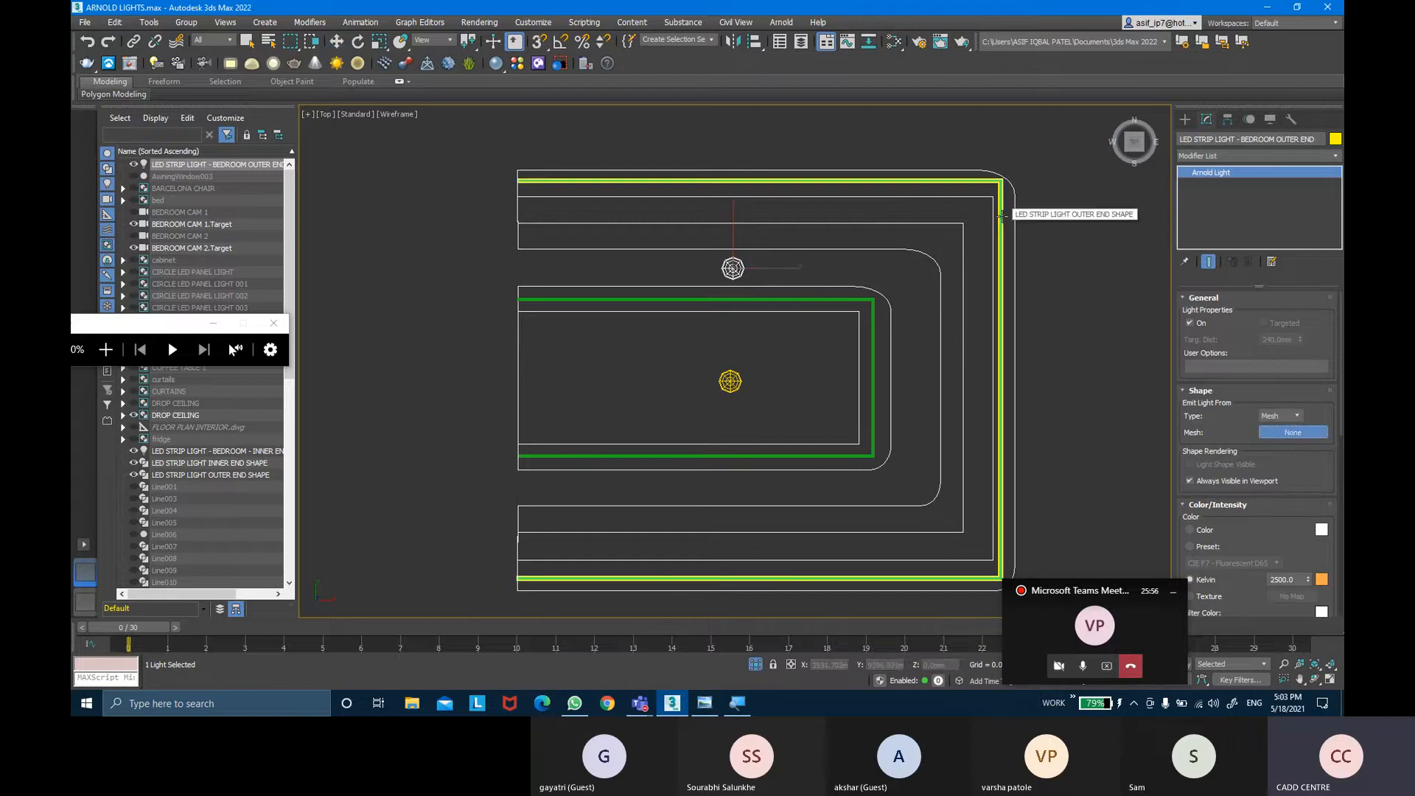
left_click(1001, 215)
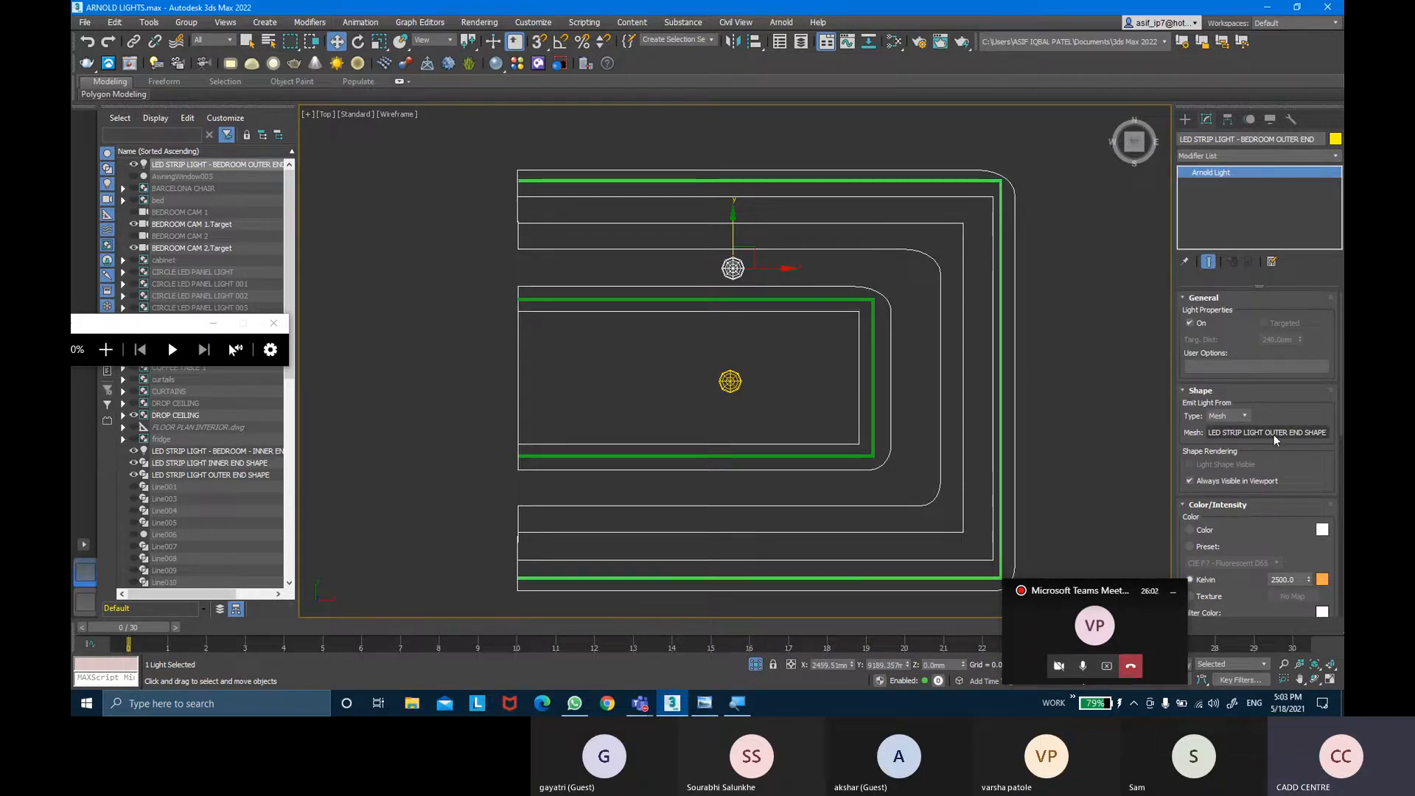
Raise the outer-end strip light vertically in the front view to the green LED strip, level with the inner-end light.
left_click(732, 269)
key("f")
scroll(752, 309, "down", 4)
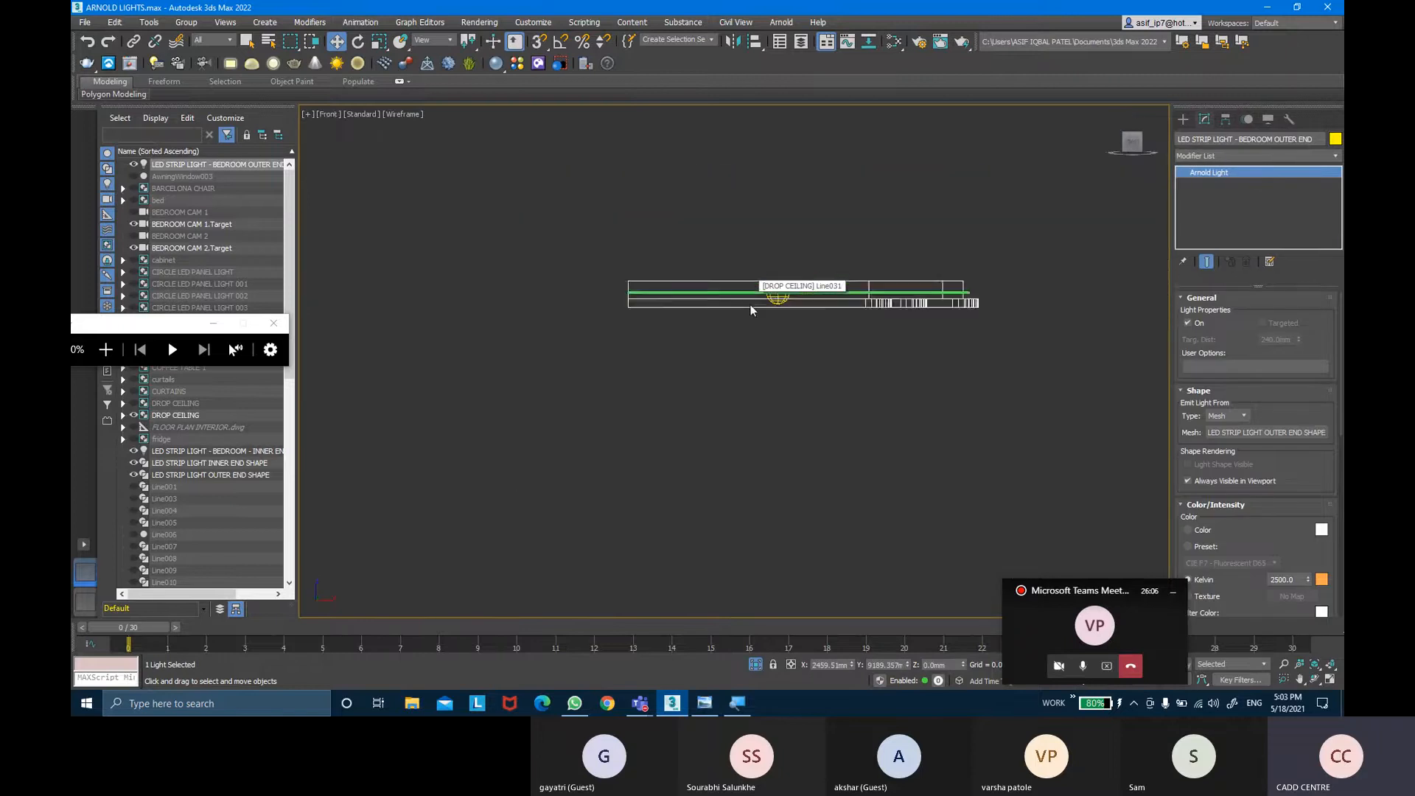
scroll(755, 318, "down", 4)
scroll(777, 381, "up", 1)
left_click_drag(764, 420, 765, 270)
scroll(769, 285, "up", 4)
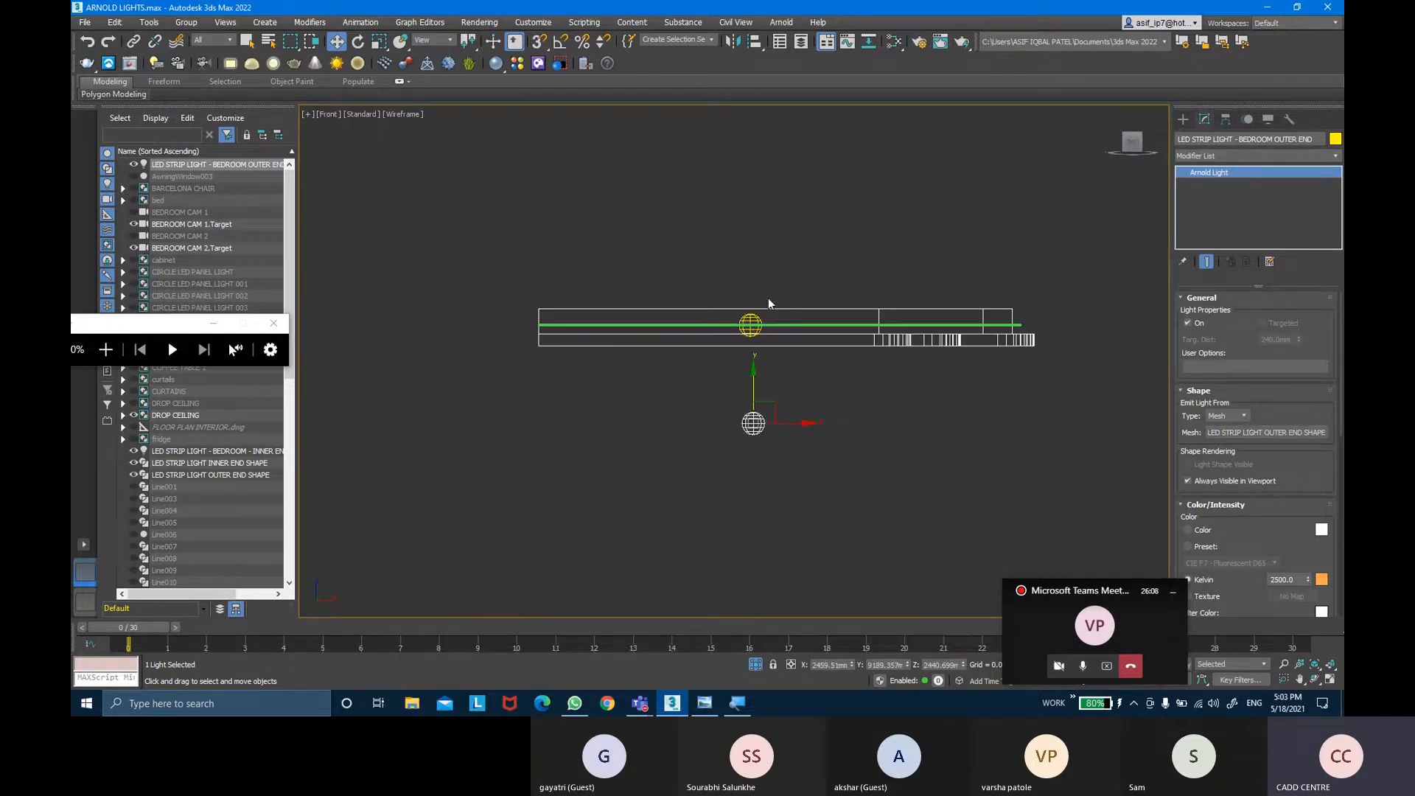
left_click_drag(755, 379, 757, 280)
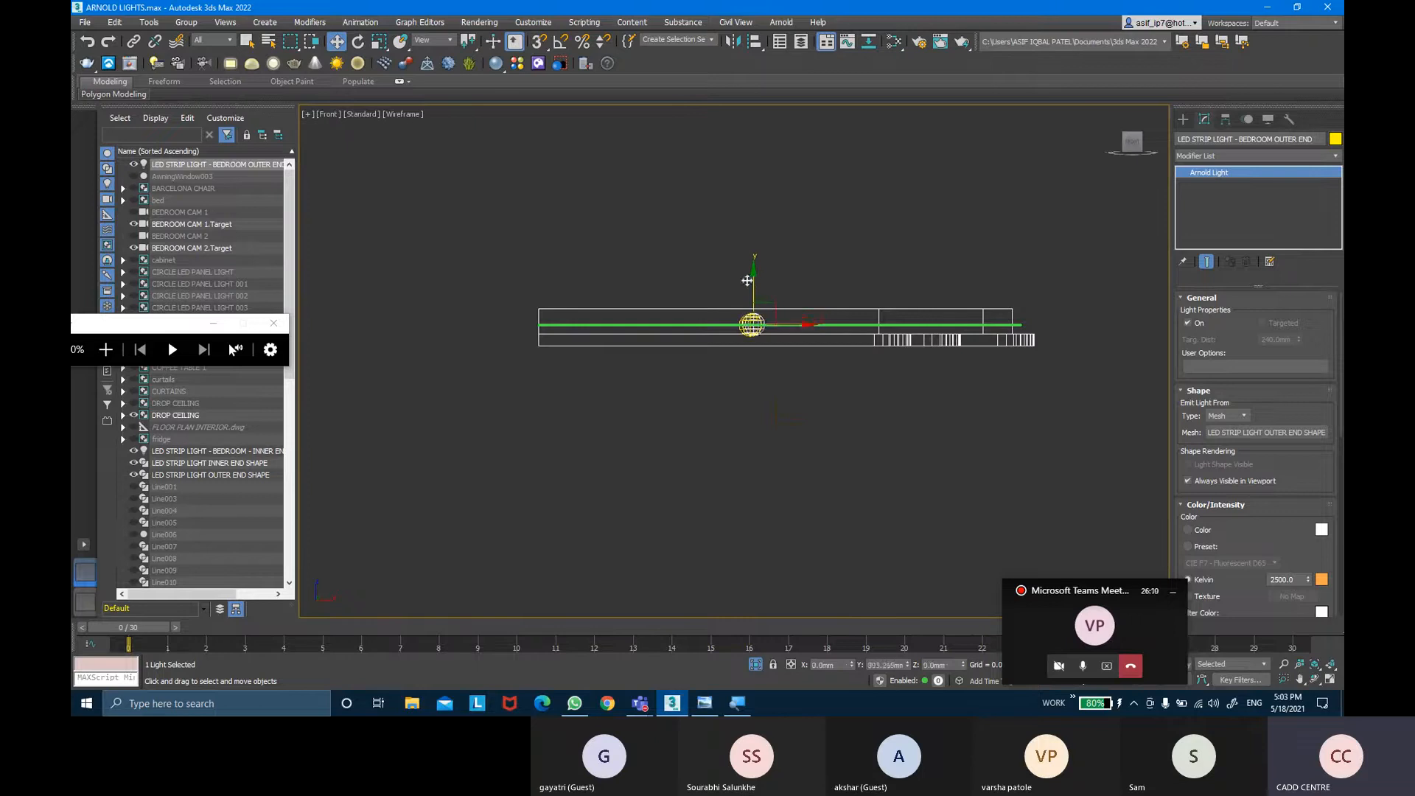
scroll(752, 312, "up", 3)
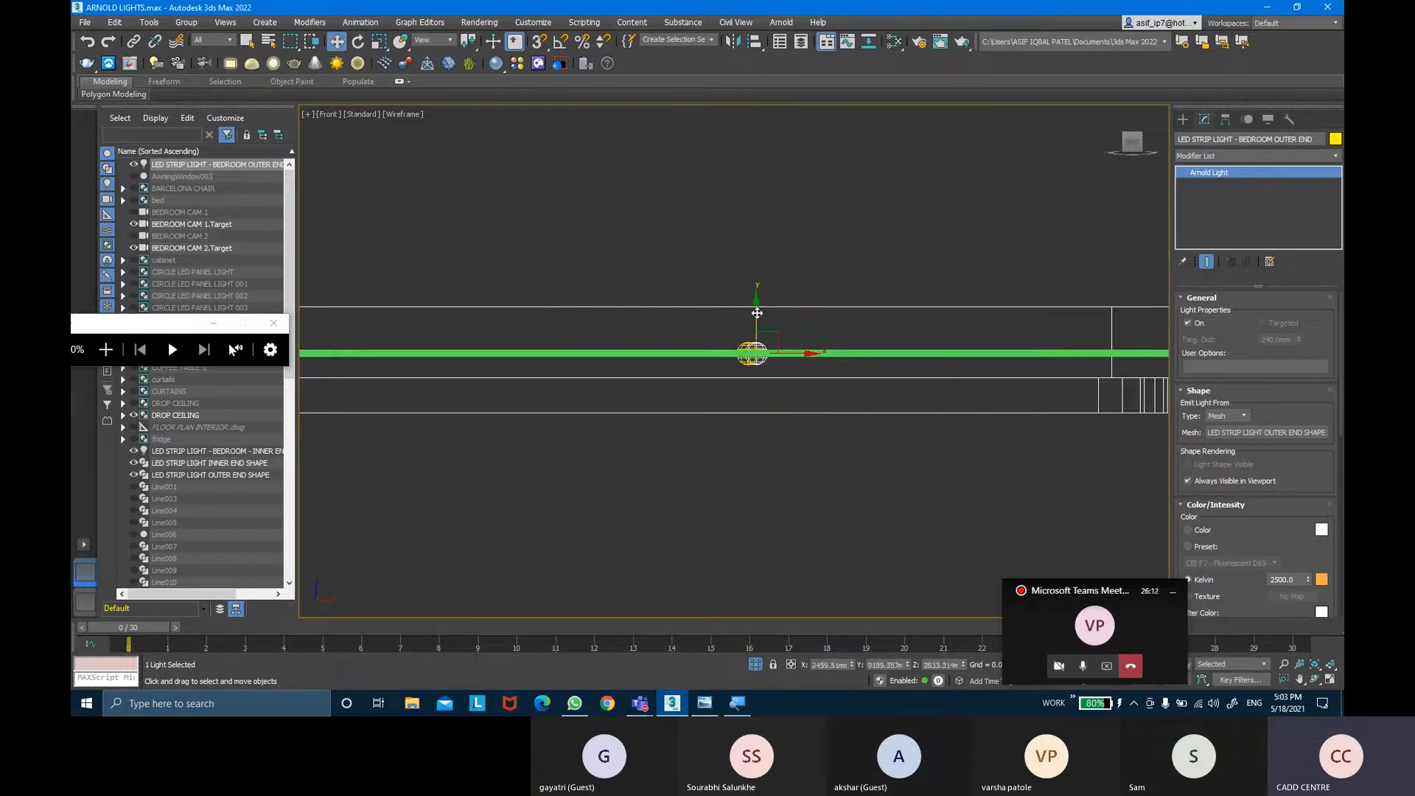
left_click_drag(757, 312, 758, 314)
middle_click_drag(746, 382, 756, 335)
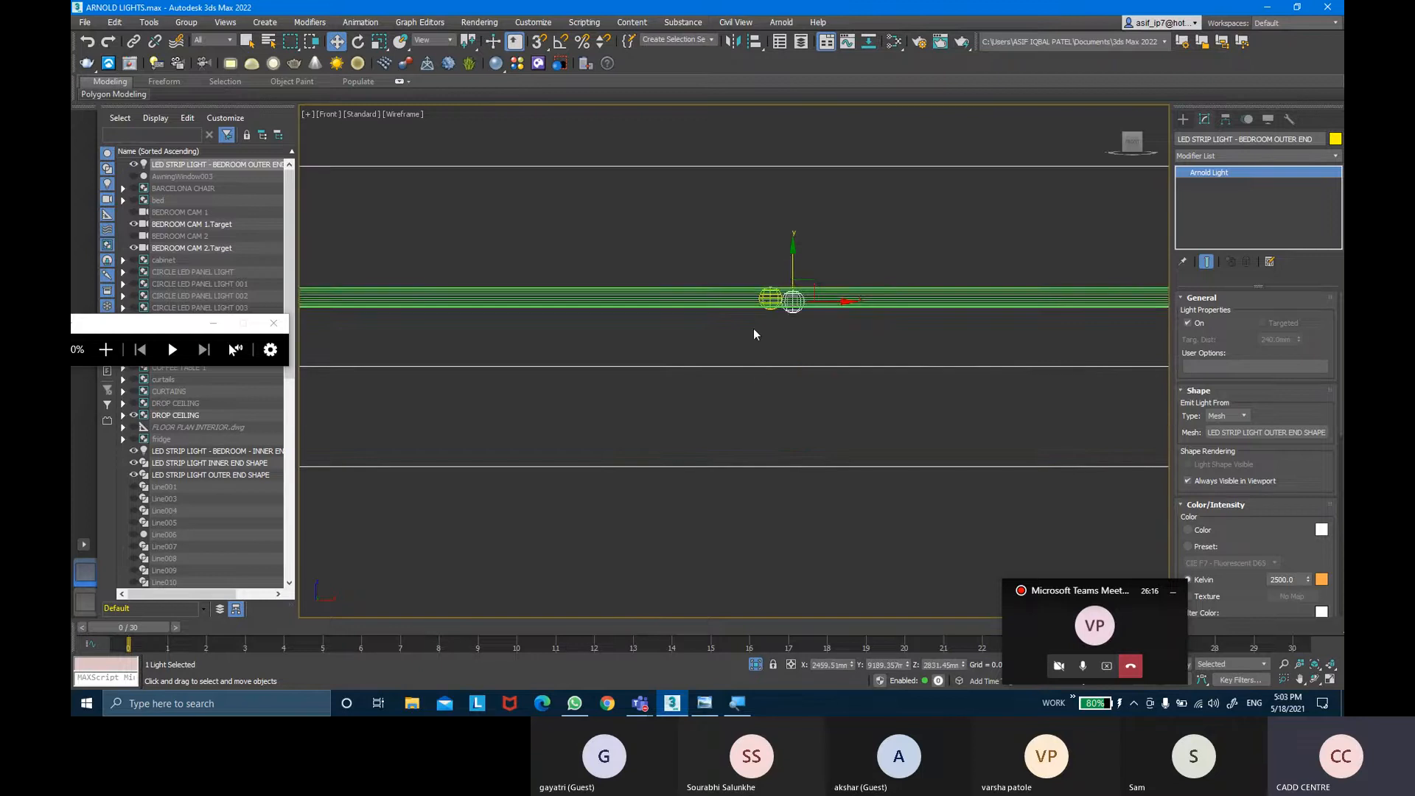
Examine the placement of both strip lights against the drop ceiling outlines in the top view.
key("t")
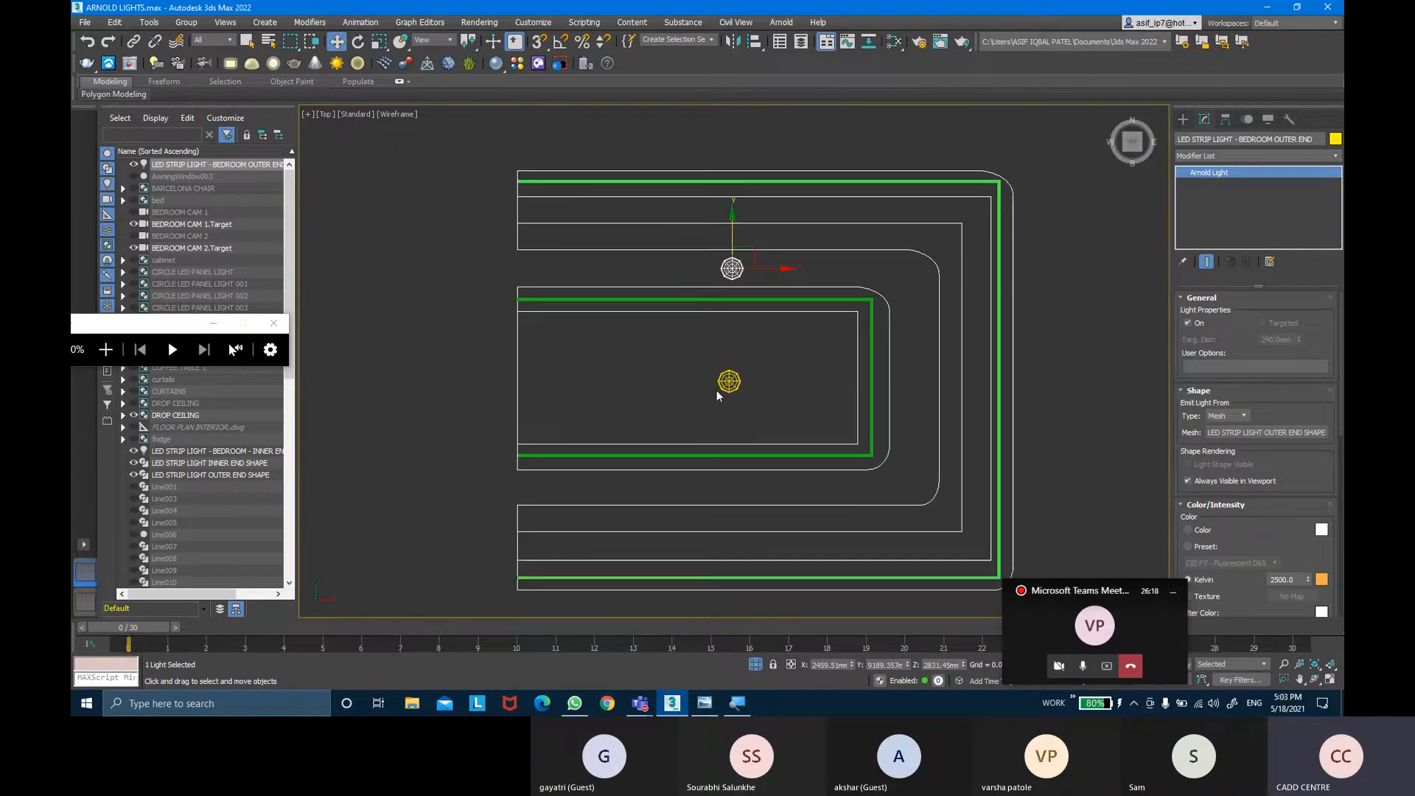
middle_click_drag(719, 395, 697, 394)
left_click(780, 344)
middle_click_drag(780, 344, 762, 324)
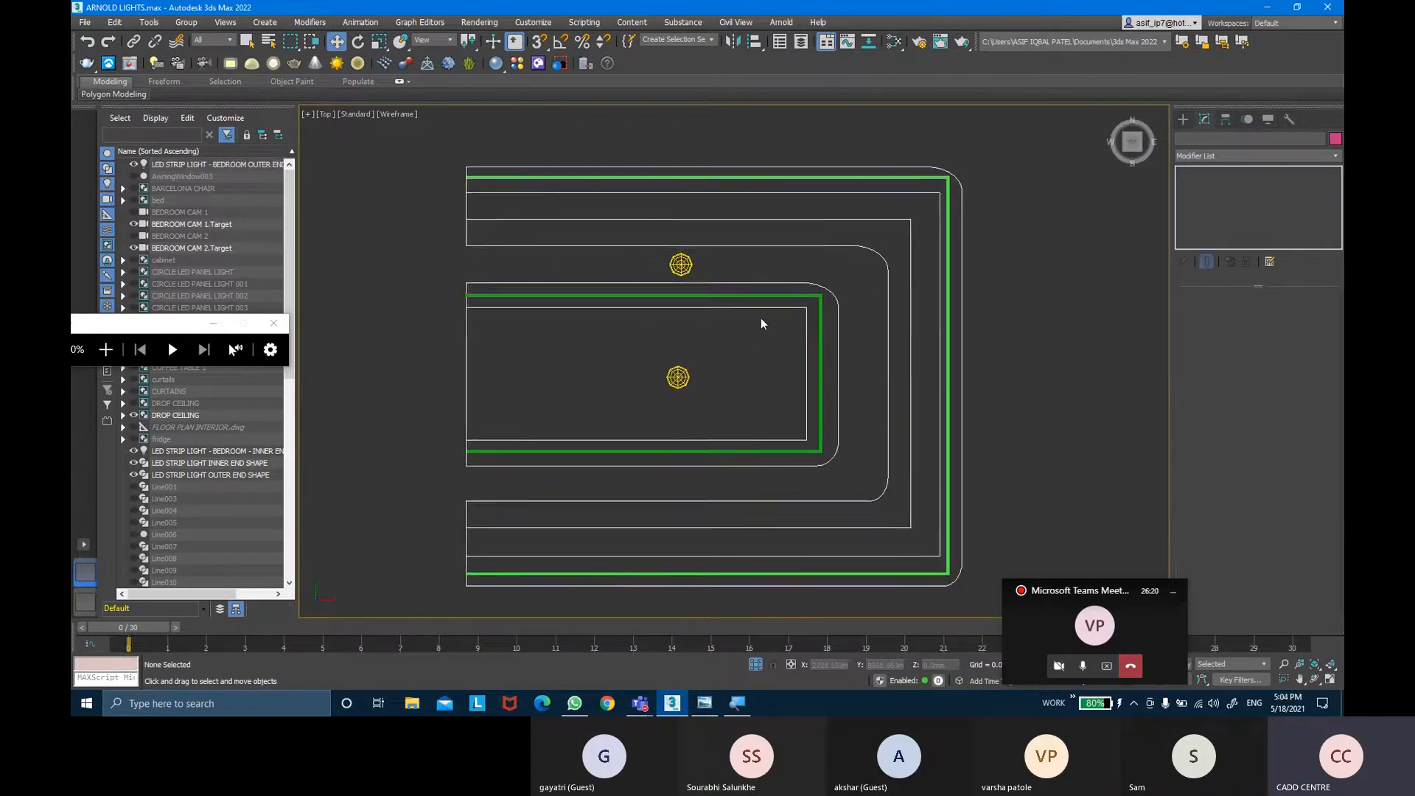
scroll(761, 323, "down", 2)
scroll(970, 356, "down", 2)
scroll(884, 471, "up", 5)
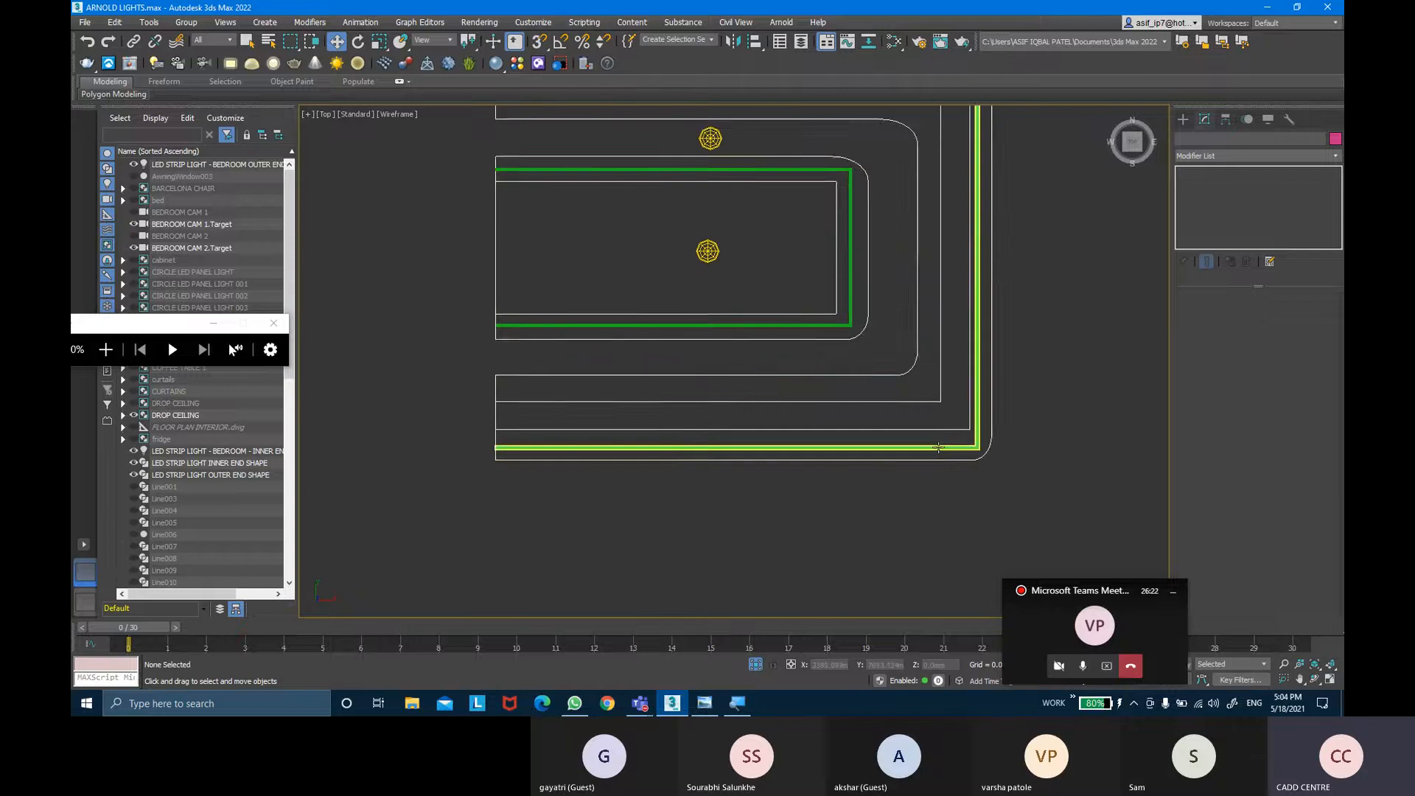
middle_click_drag(929, 440, 925, 448)
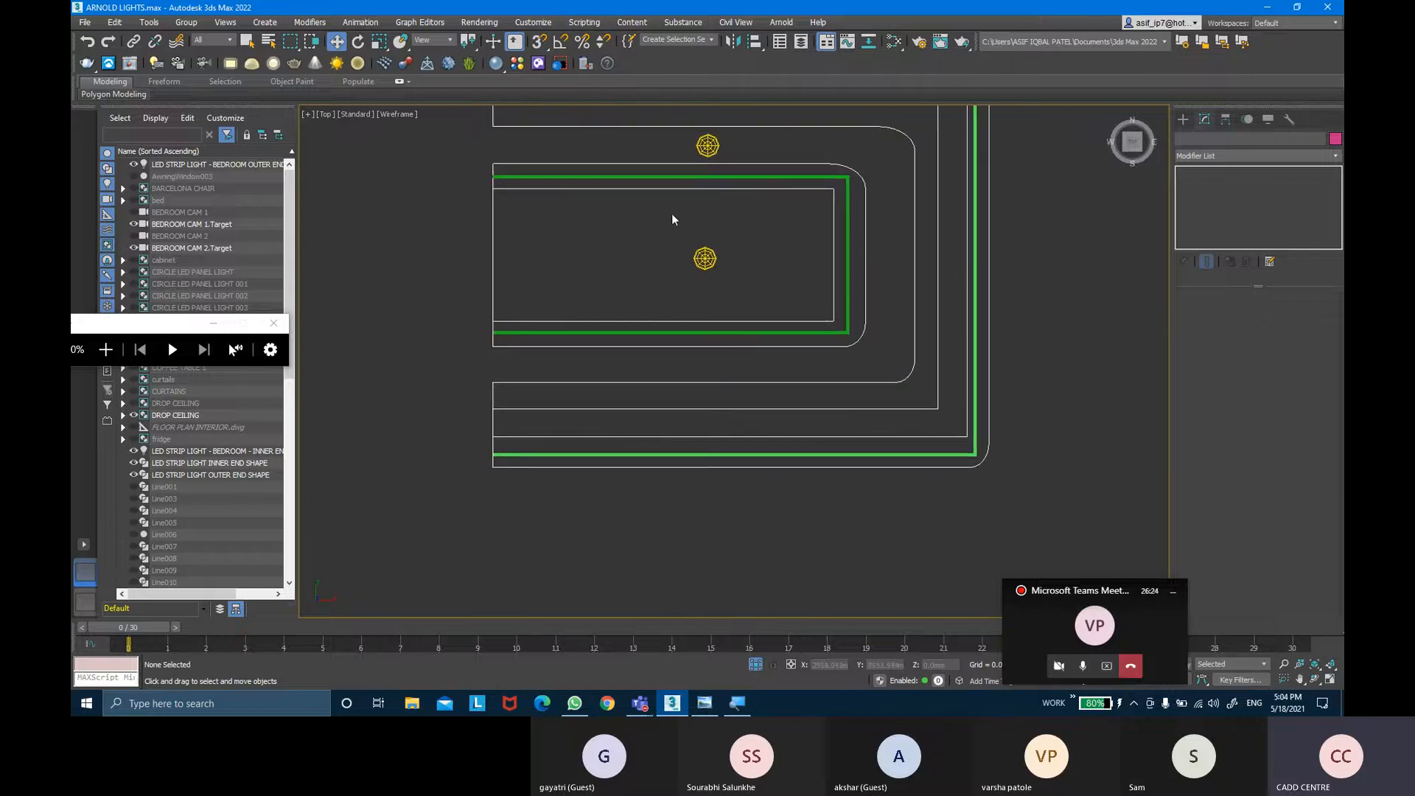
End isolation to restore the whole scene and display it through BEDROOM CAM 1 with safe frames.
left_click(756, 664)
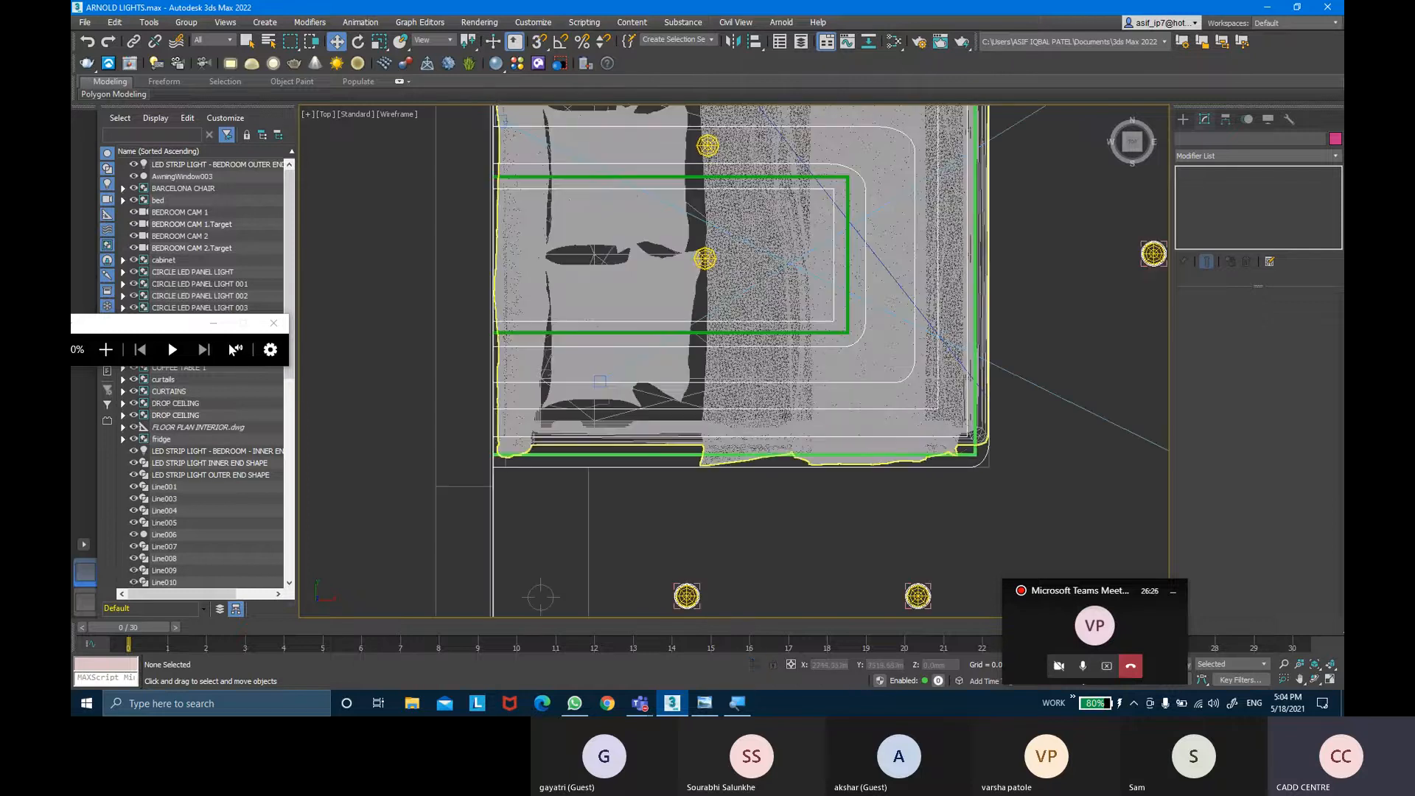
key("c")
double_click(676, 255)
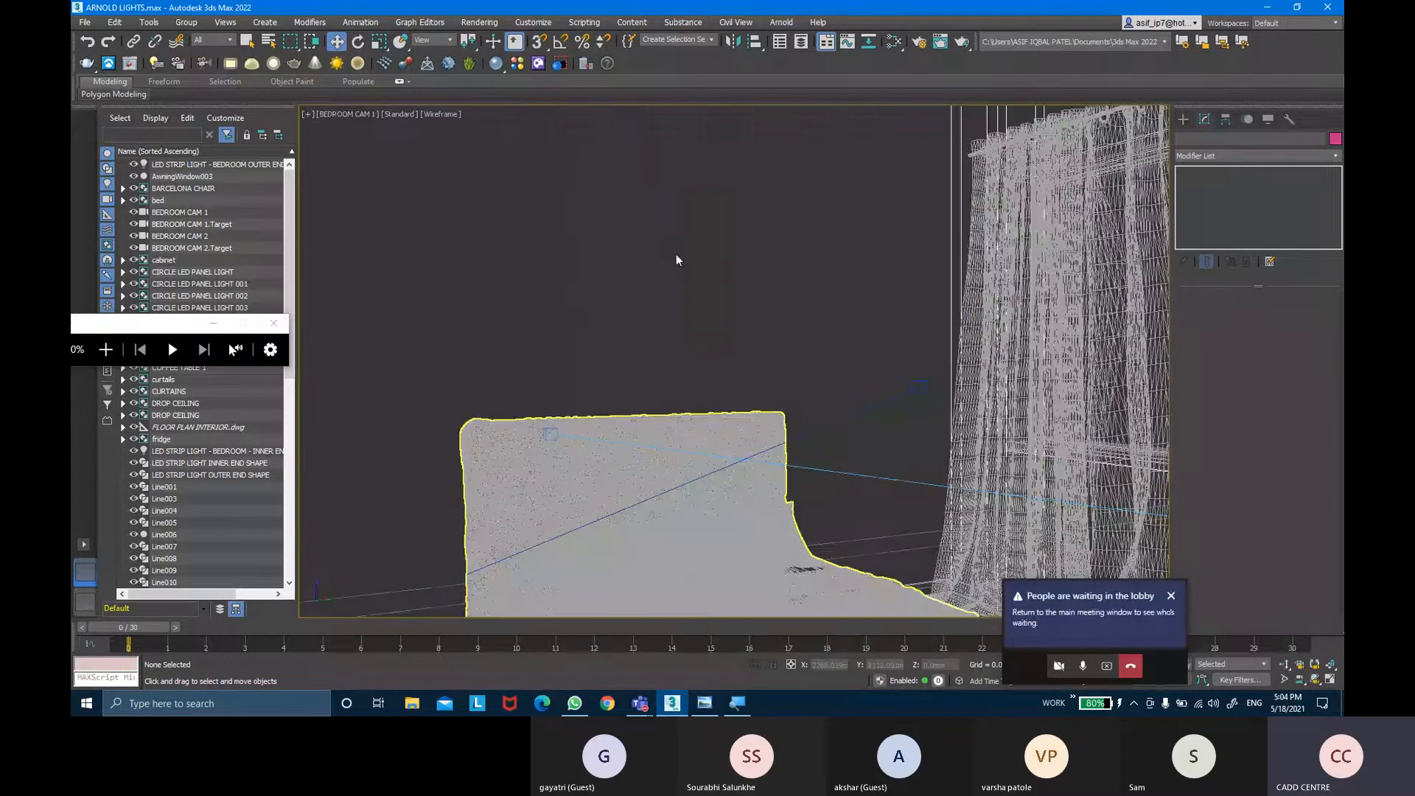
key("shift+f")
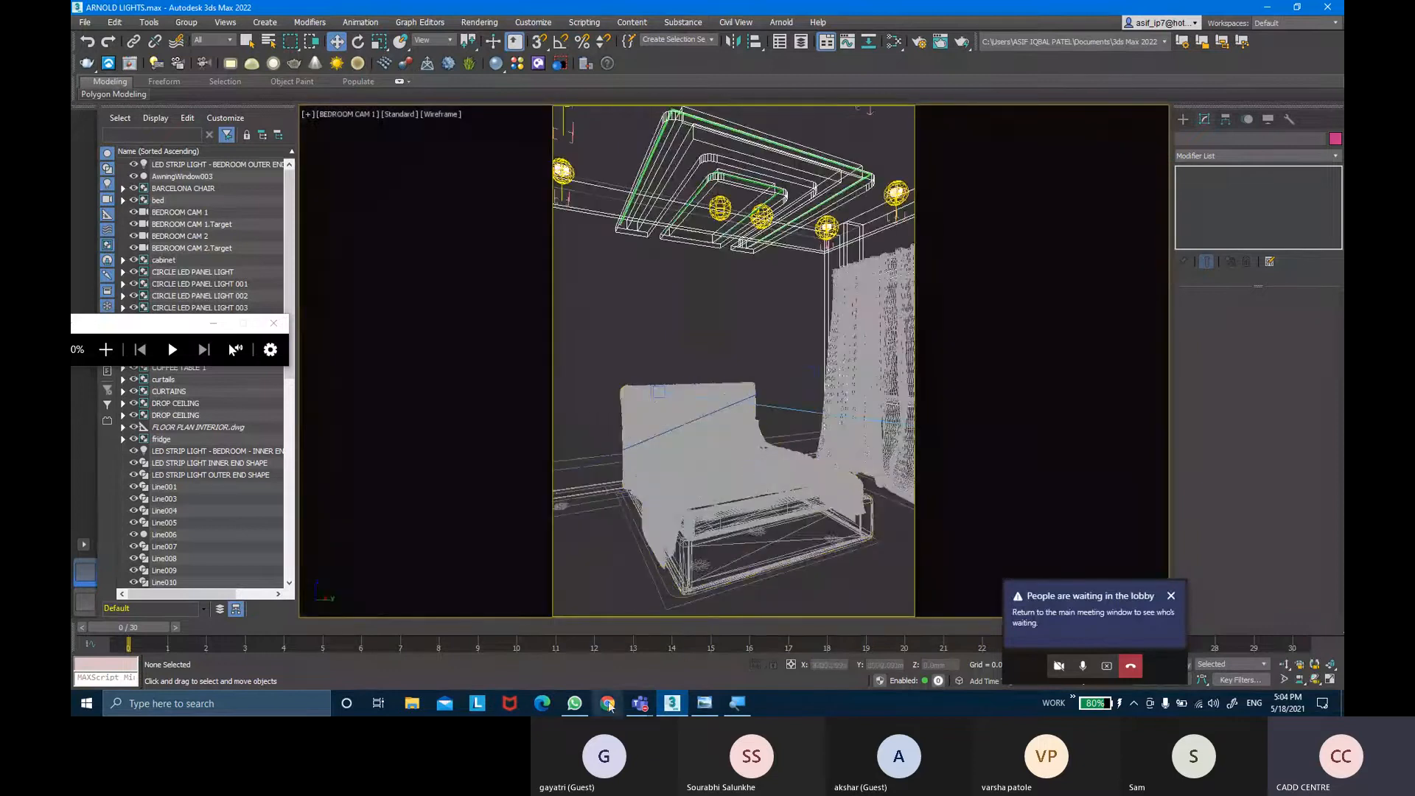
Switch to the Microsoft Teams meeting to admit the waiting participant, and return to the 3ds Max scene.
mouse_move(643, 708)
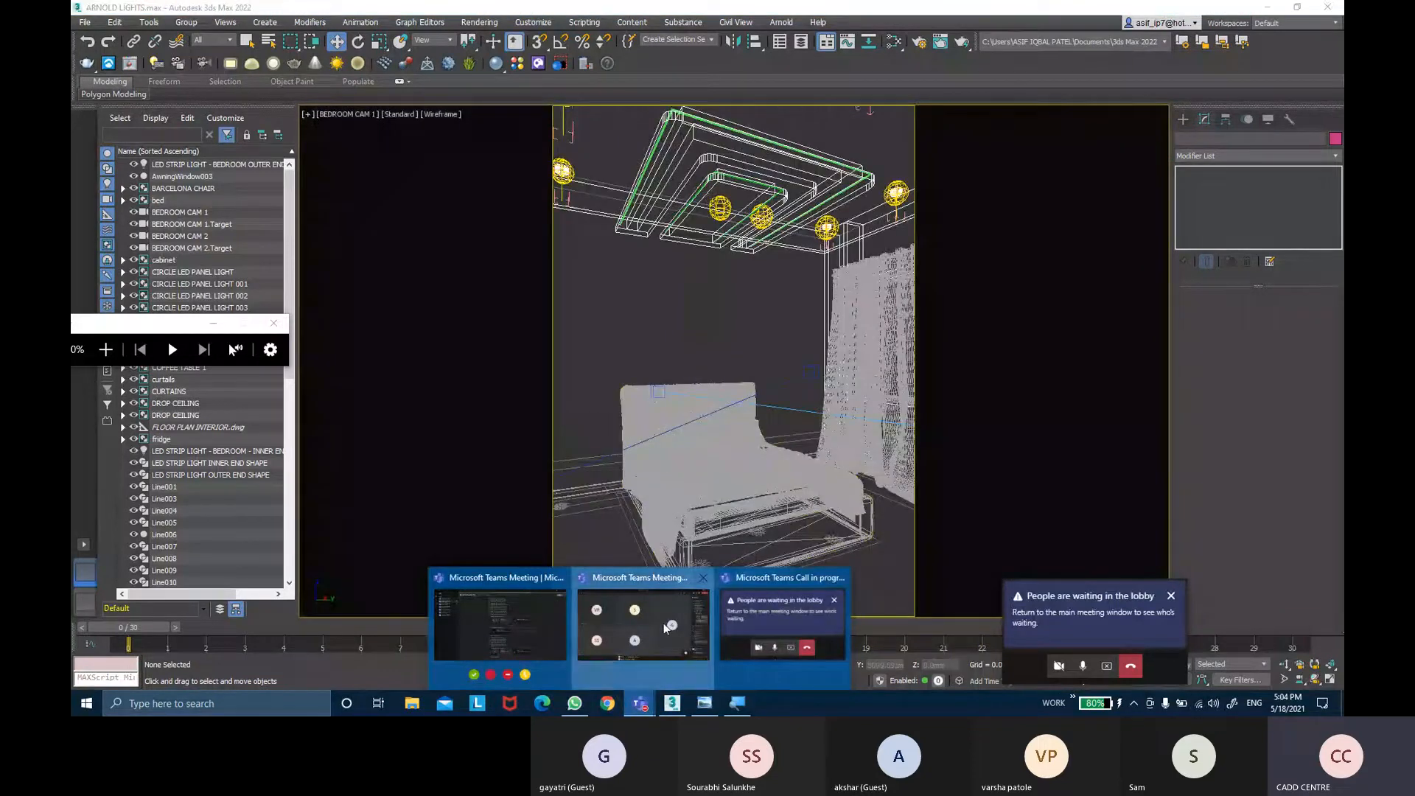
left_click(781, 619)
left_click(684, 374)
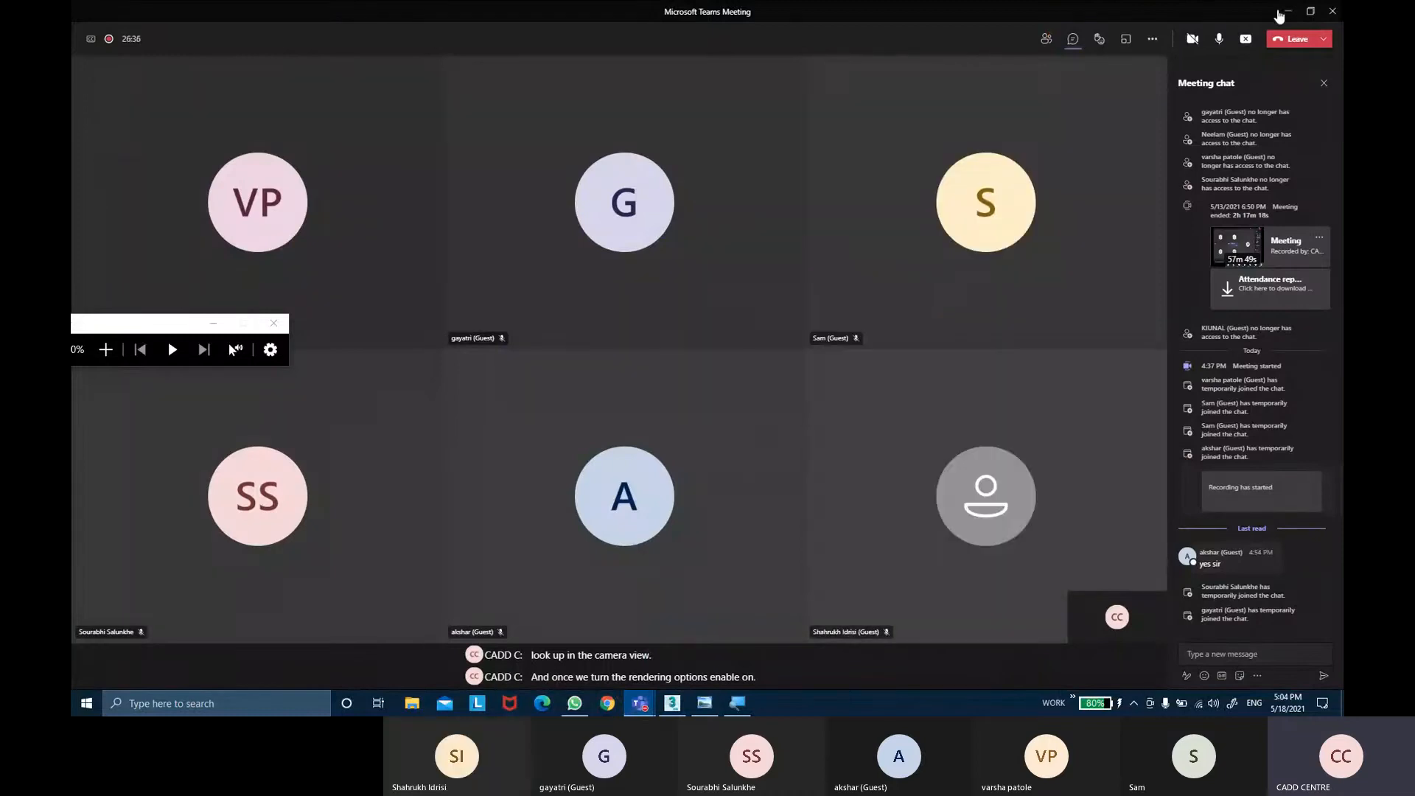
left_click(1288, 12)
Shade the BEDROOM CAM 1 view and render a preview of the strip lighting.
key("F3")
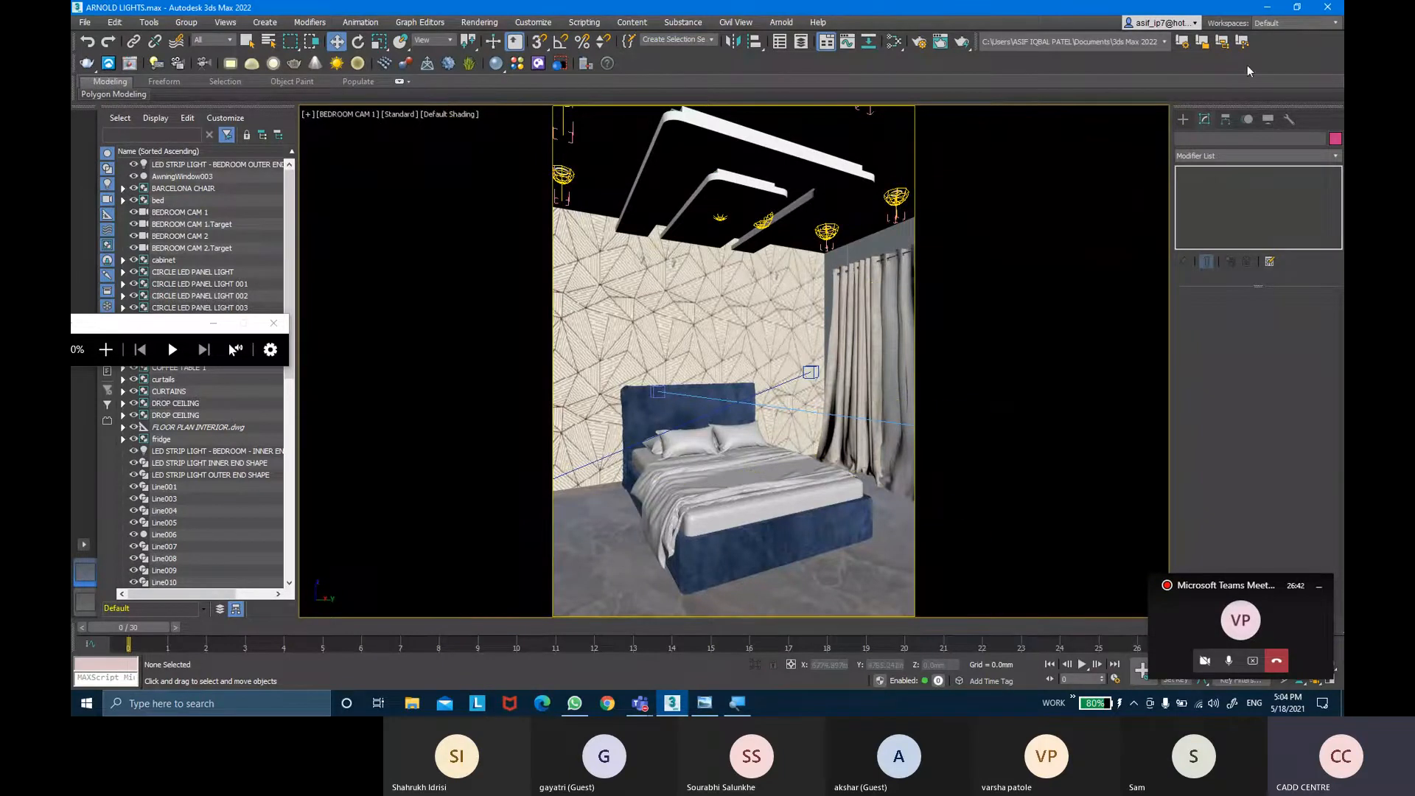
left_click(962, 44)
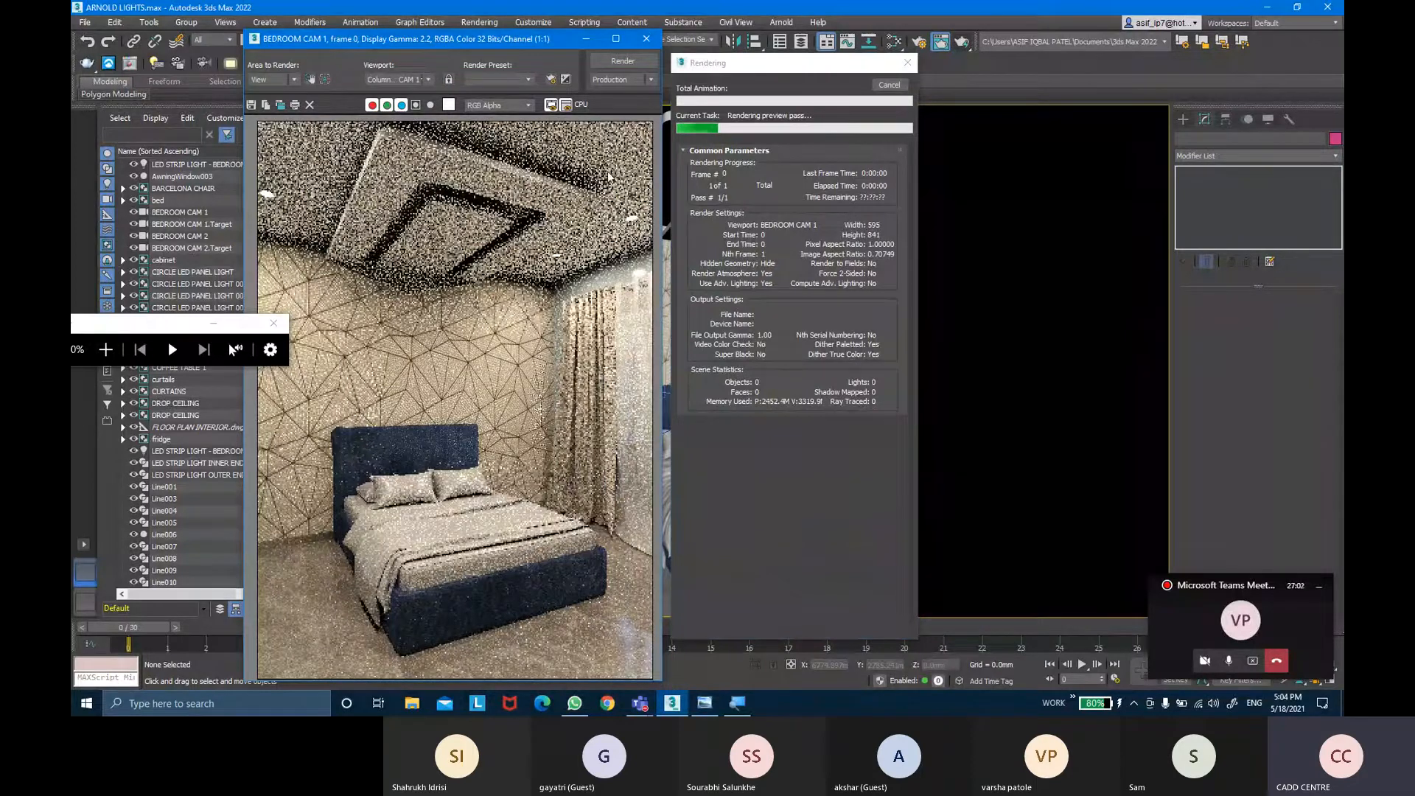
left_click(646, 39)
Lower the LED STRIP LIGHT INNER END SHAPE and OUTER END SHAPE together slightly below their lights in the wireframe front view.
key("f")
key("F3")
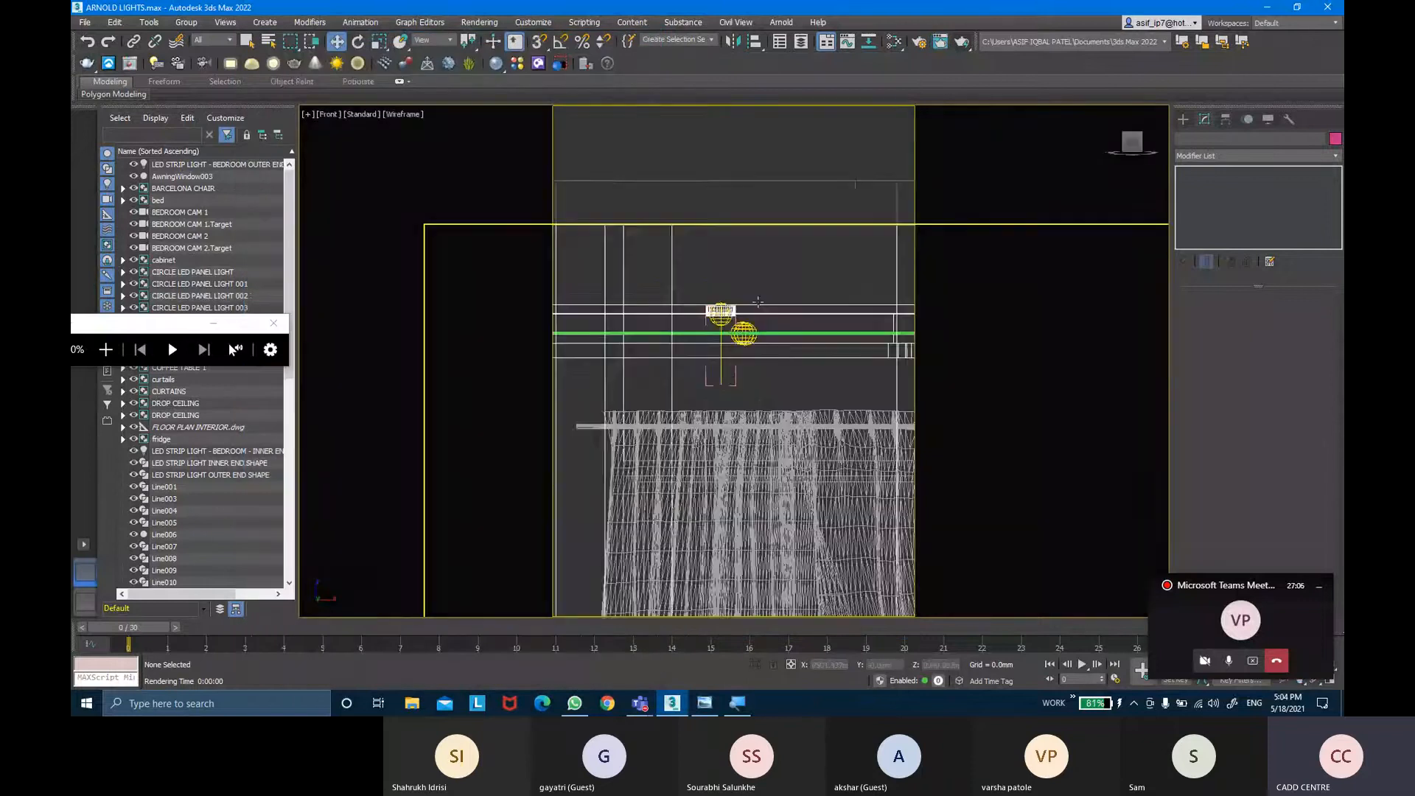
middle_click_drag(737, 344, 811, 274)
scroll(811, 274, "up", 3)
scroll(811, 274, "down", 3)
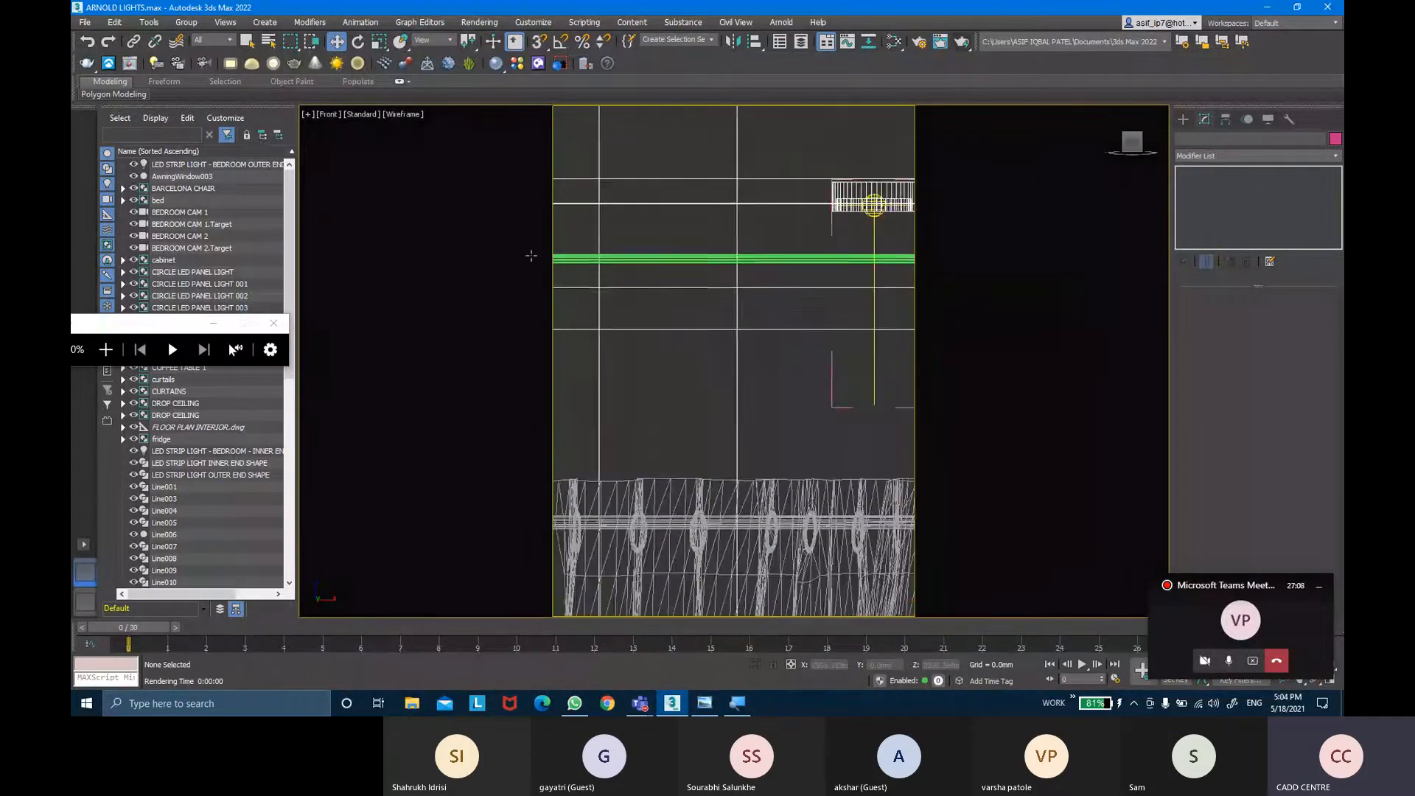
scroll(812, 274, "up", 5)
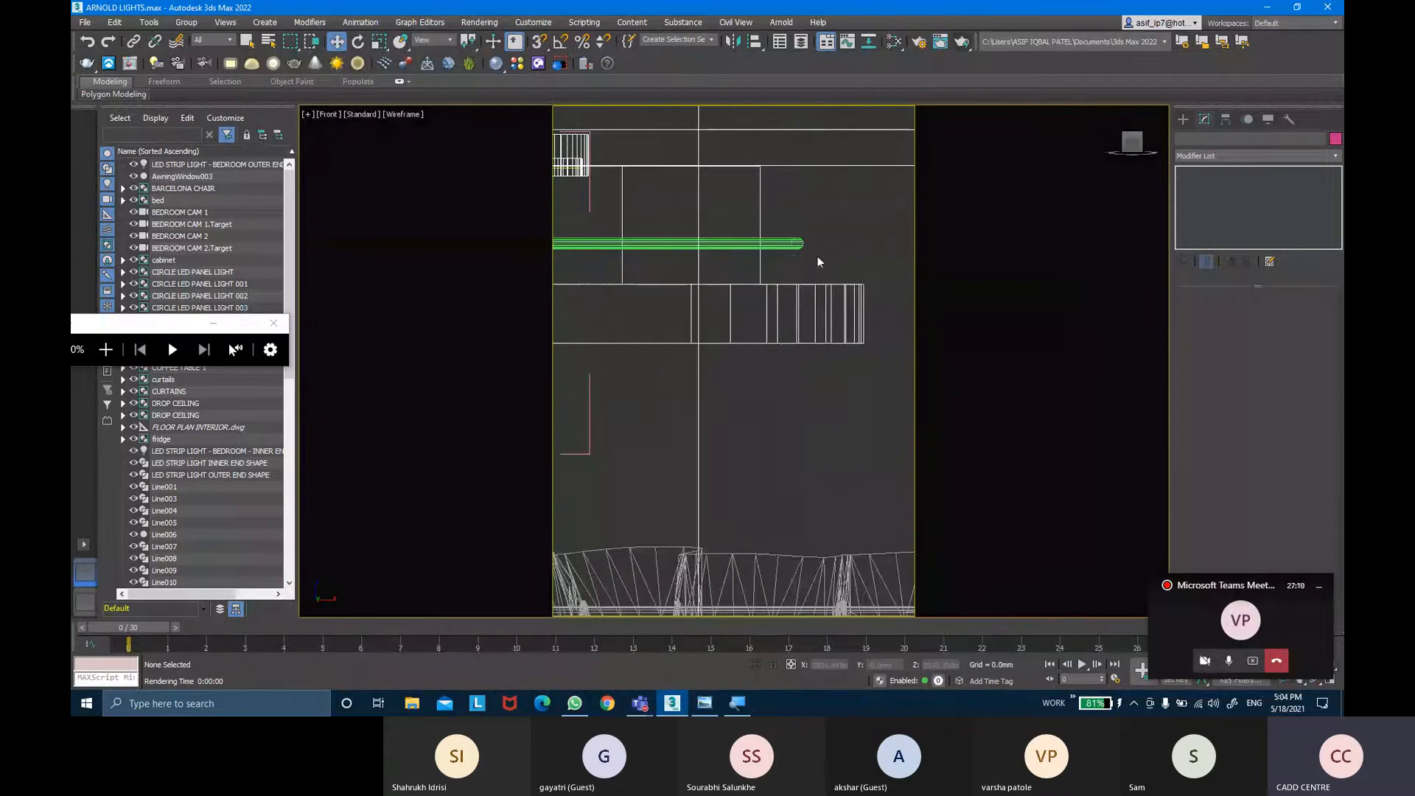
left_click(784, 223)
scroll(785, 223, "down", 4)
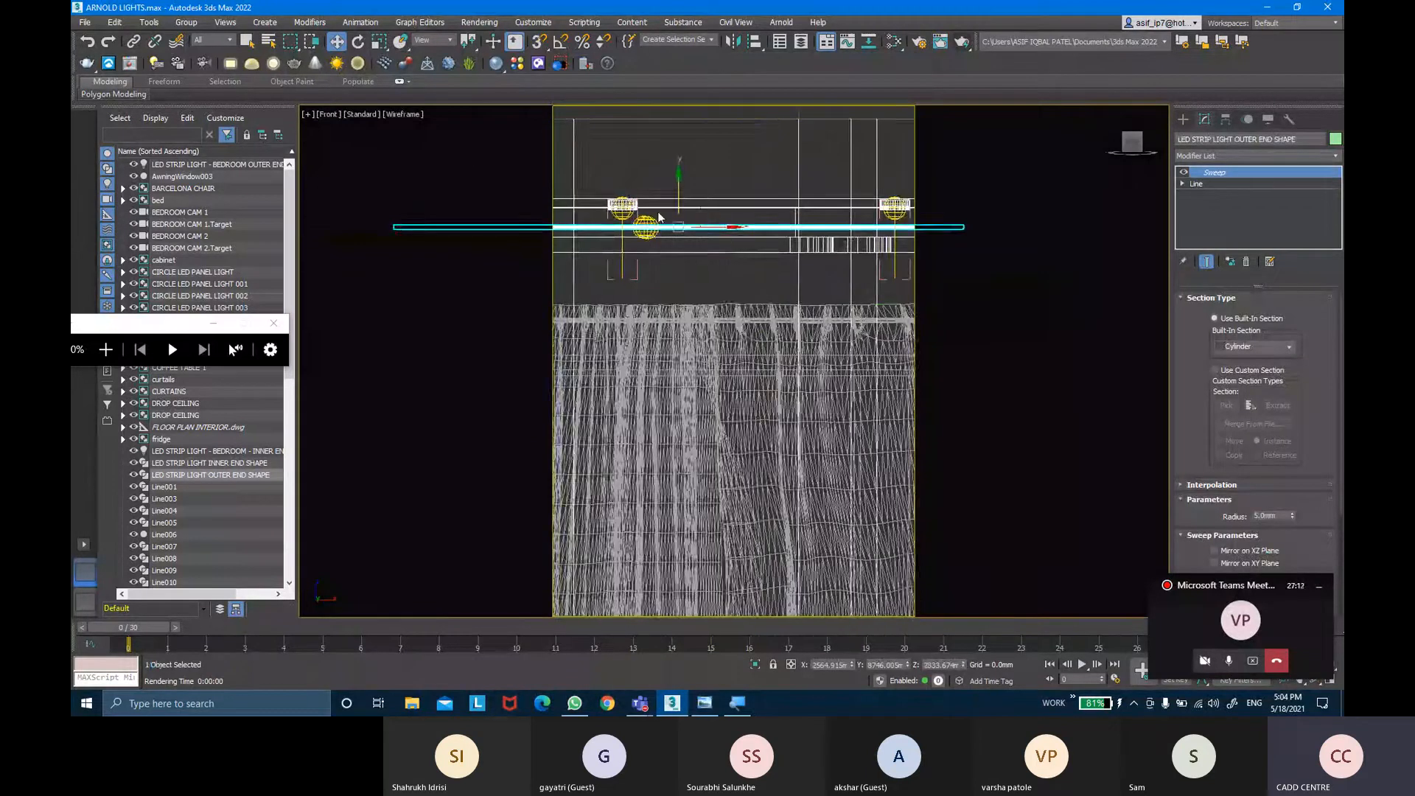
scroll(693, 212, "up", 1)
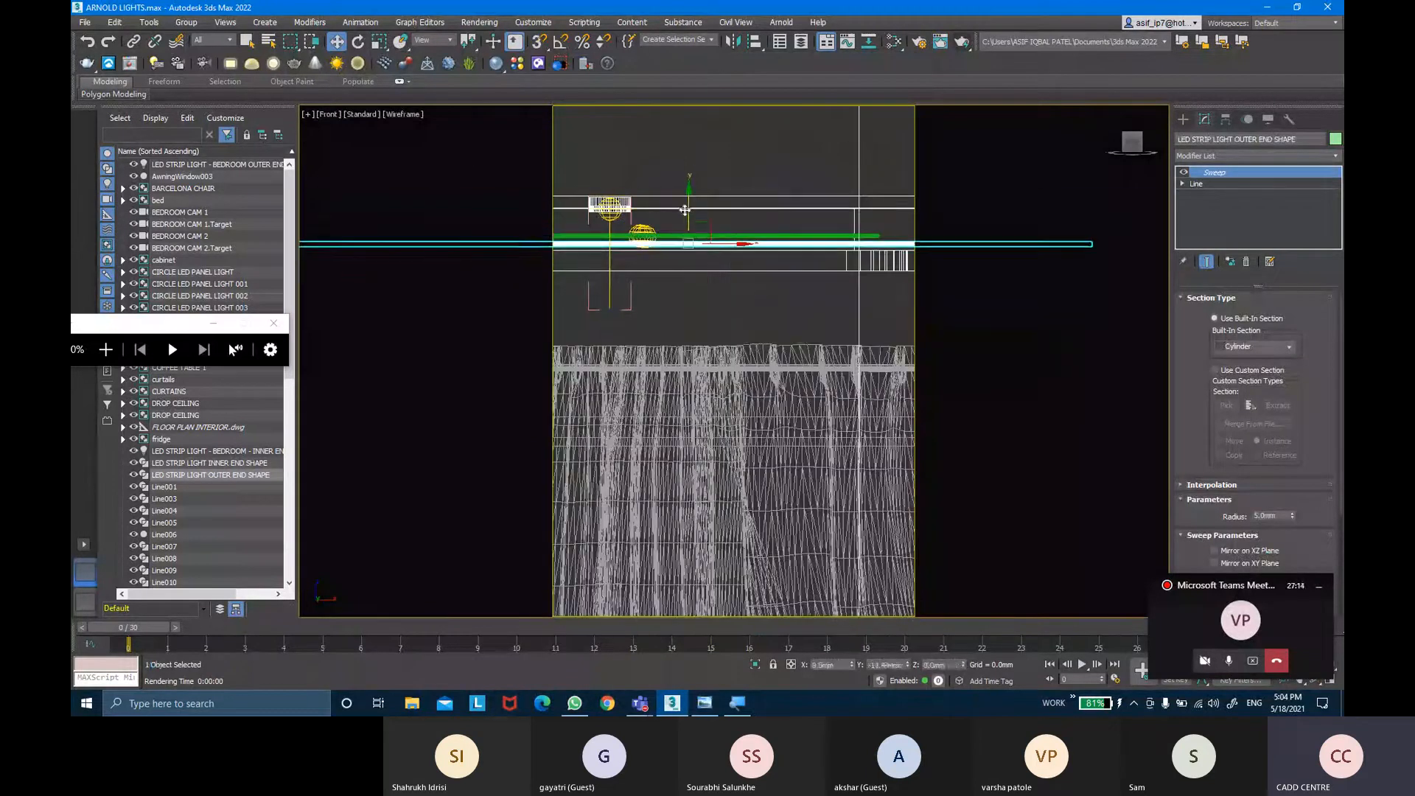
scroll(848, 238, "up", 3)
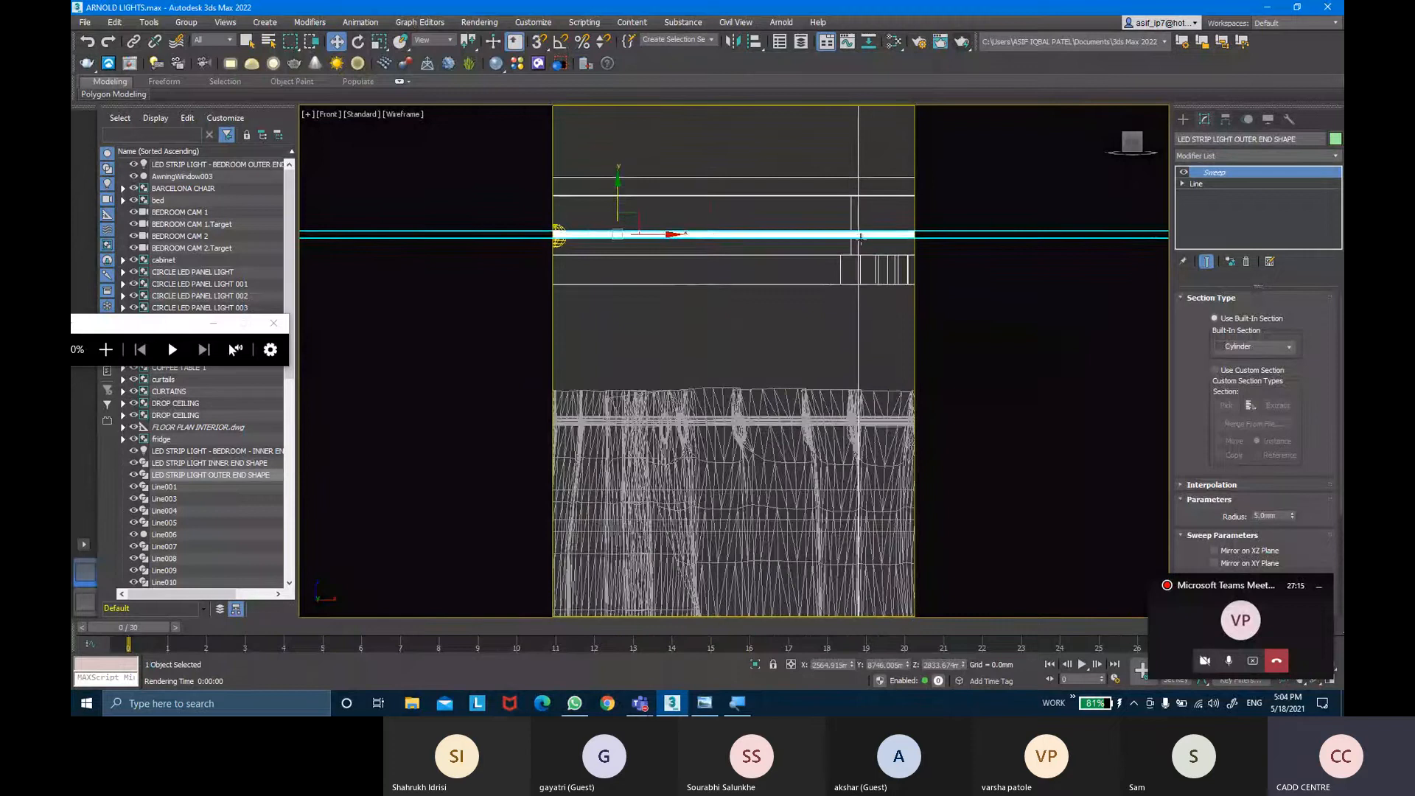
left_click(768, 226, "ctrl")
scroll(737, 222, "down", 3)
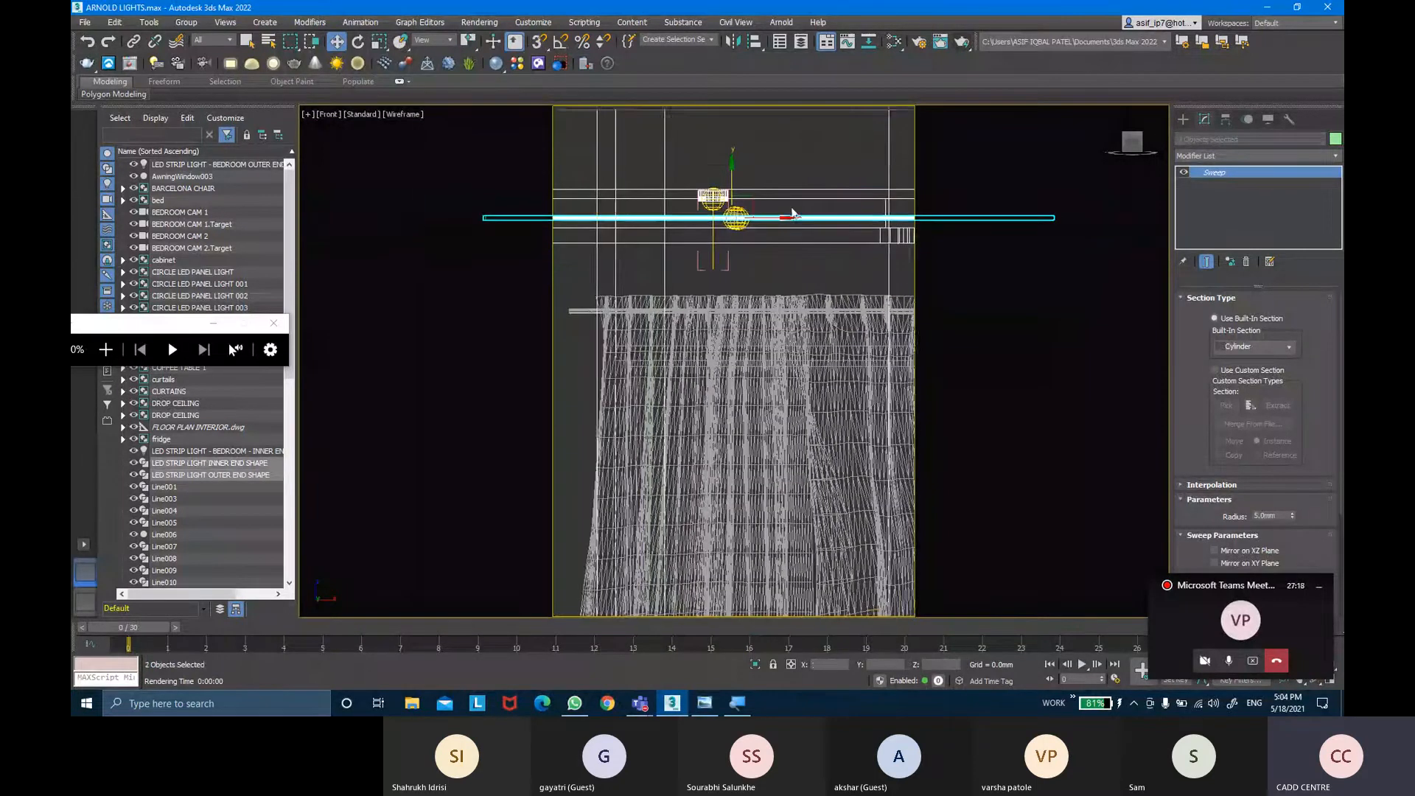
left_click_drag(733, 194, 729, 201)
left_click(811, 218)
Turn off Normalize Energy for the LED STRIP LIGHT - BEDROOM OUTER END light.
scroll(748, 220, "up", 2)
left_click(728, 226)
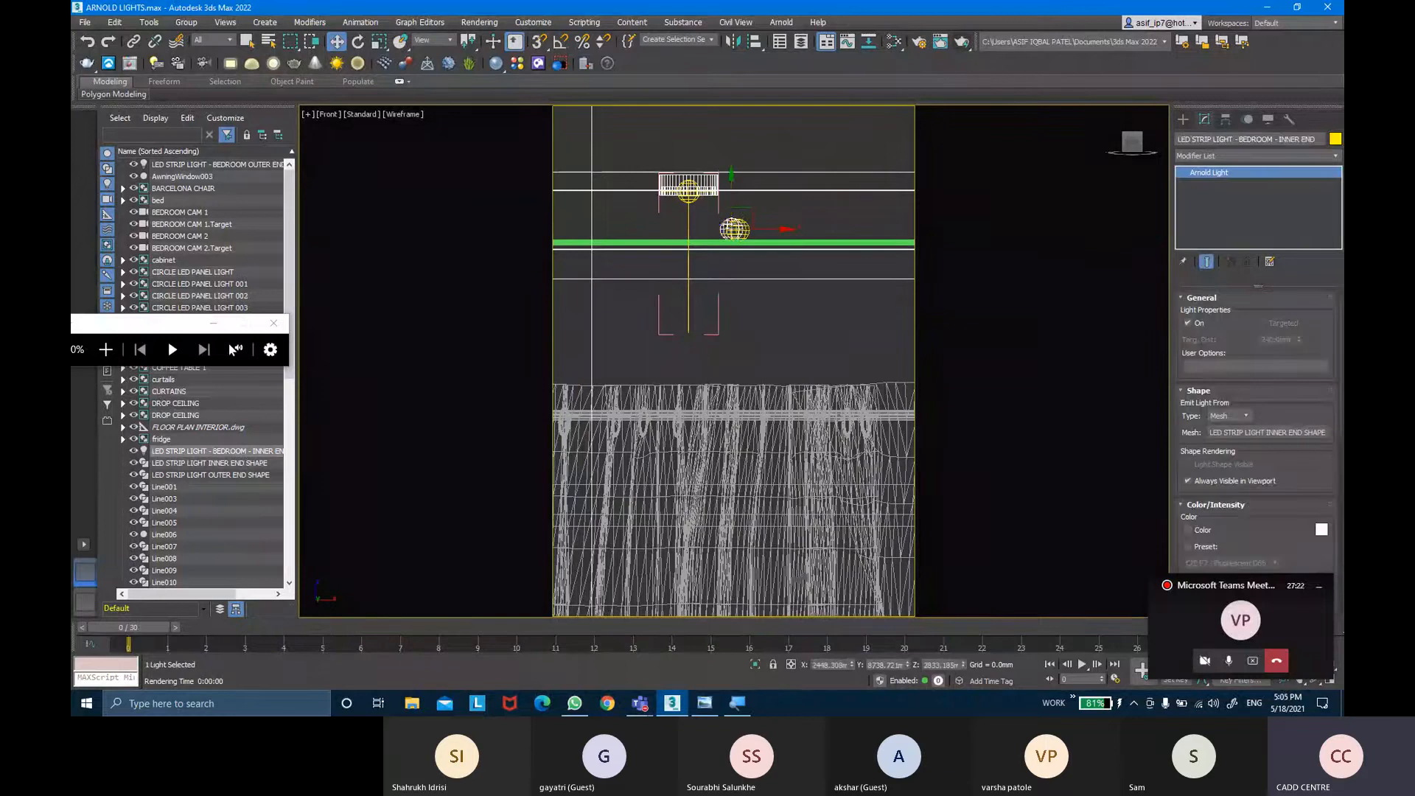
left_click(531, 140)
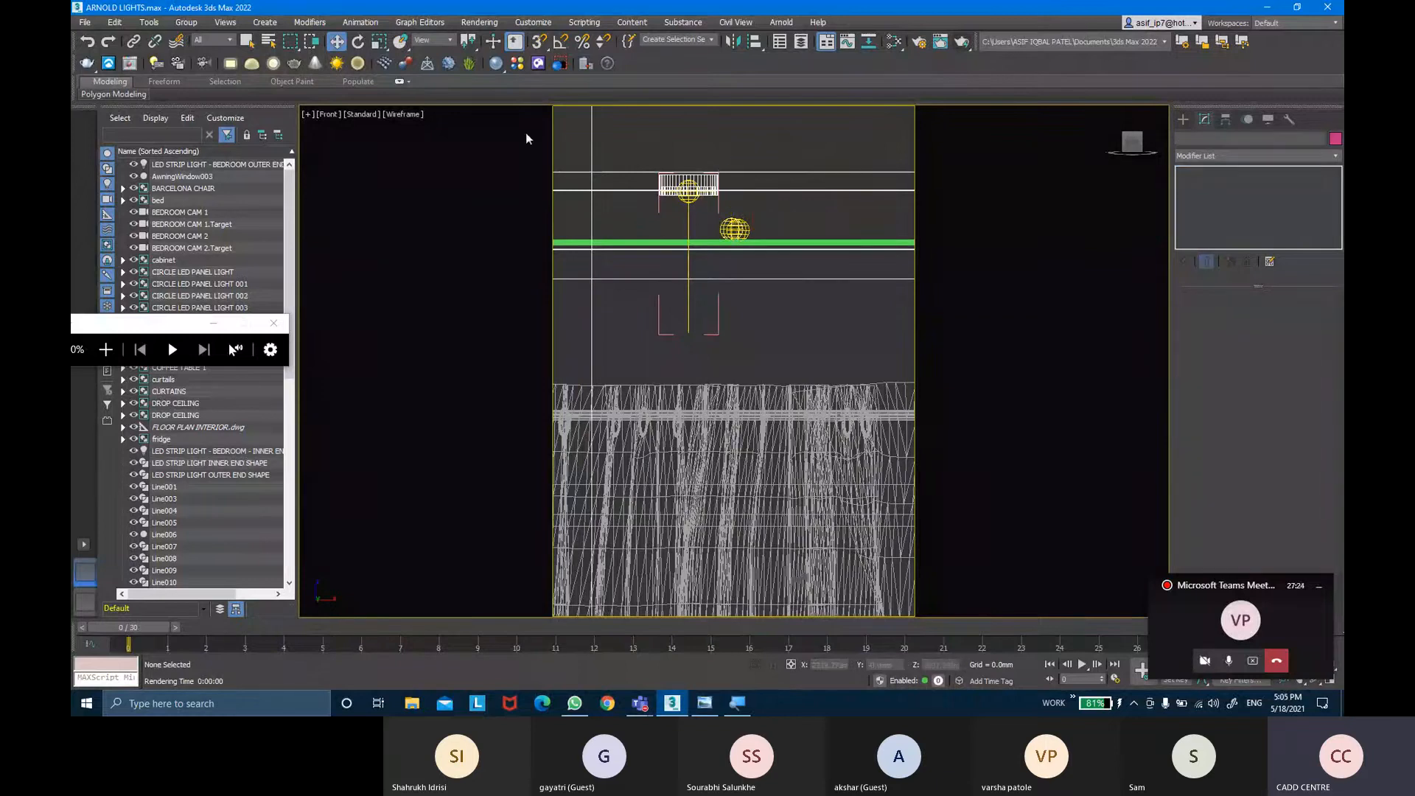
scroll(734, 230, "up", 2)
left_click(734, 231)
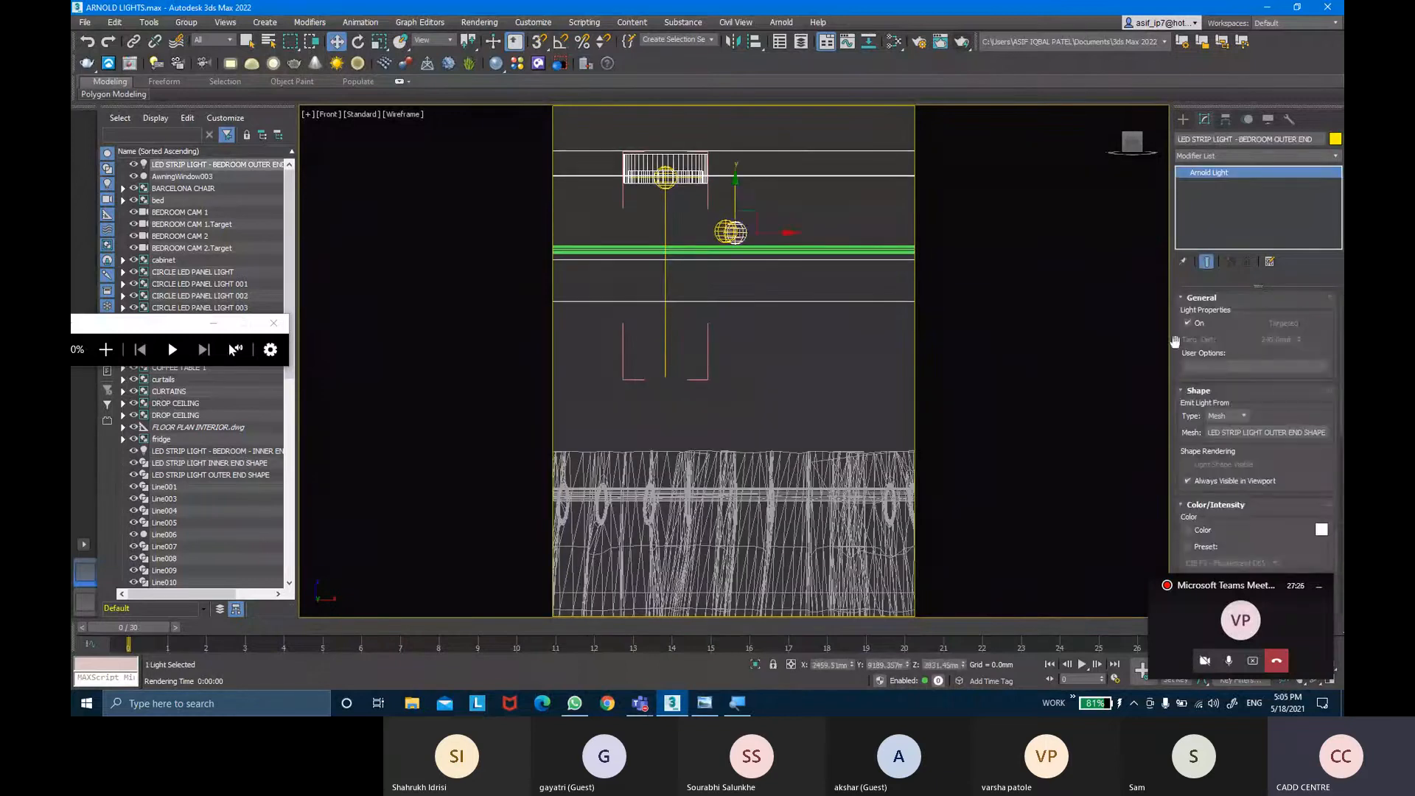
left_click_drag(1292, 488, 1284, 321)
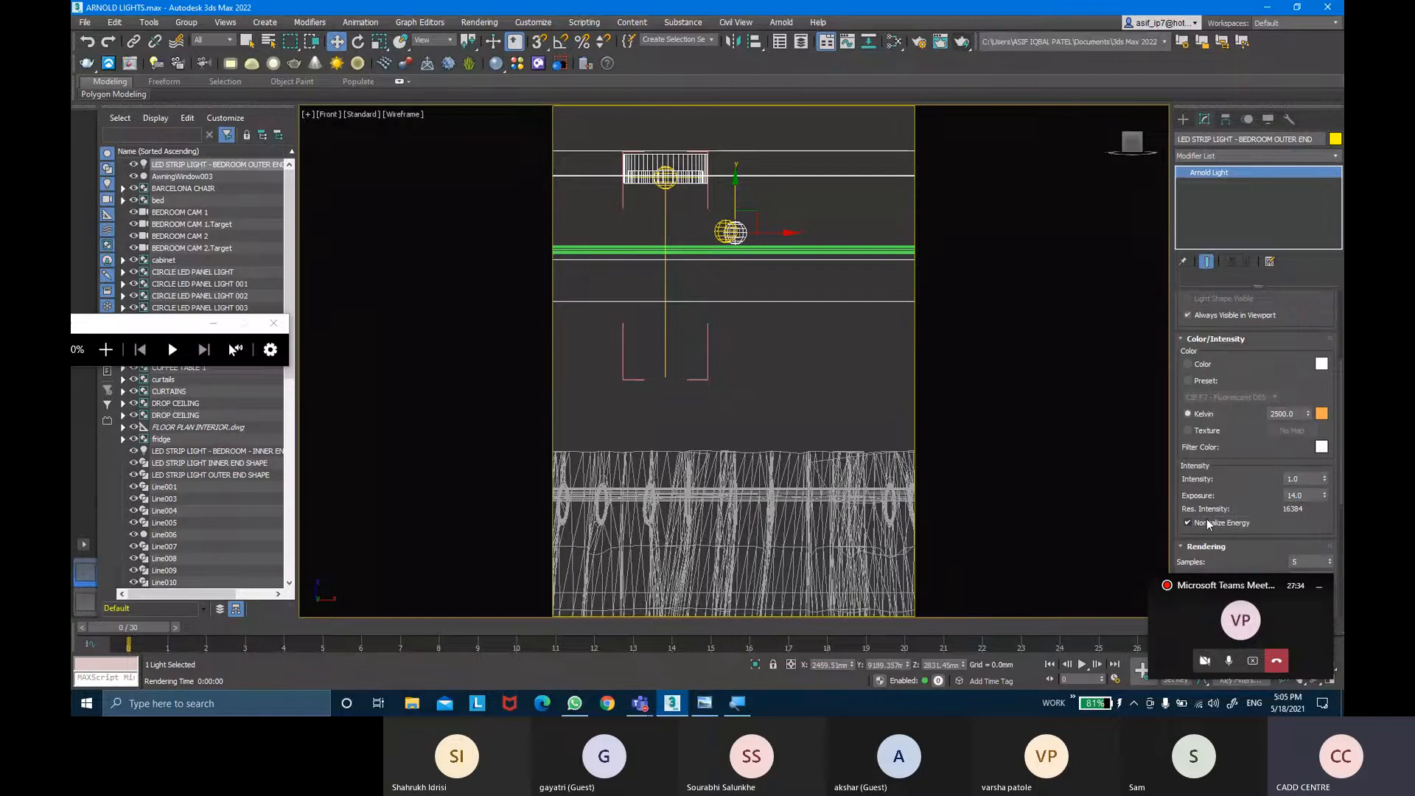
Turn off Normalize Energy for the LED STRIP LIGHT - BEDROOM INNER END light.
left_click(824, 188)
left_click(717, 232)
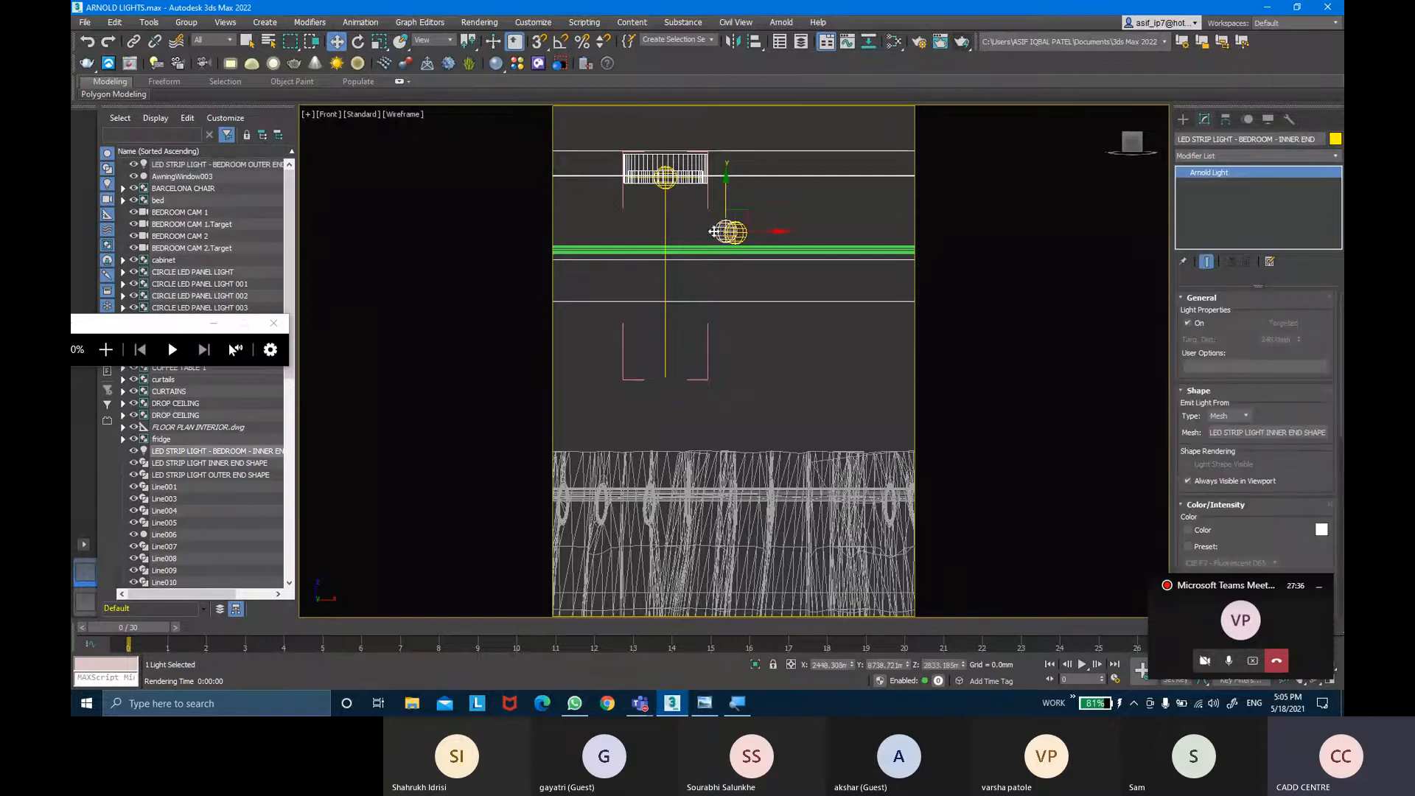
scroll(1247, 439, "down", 5)
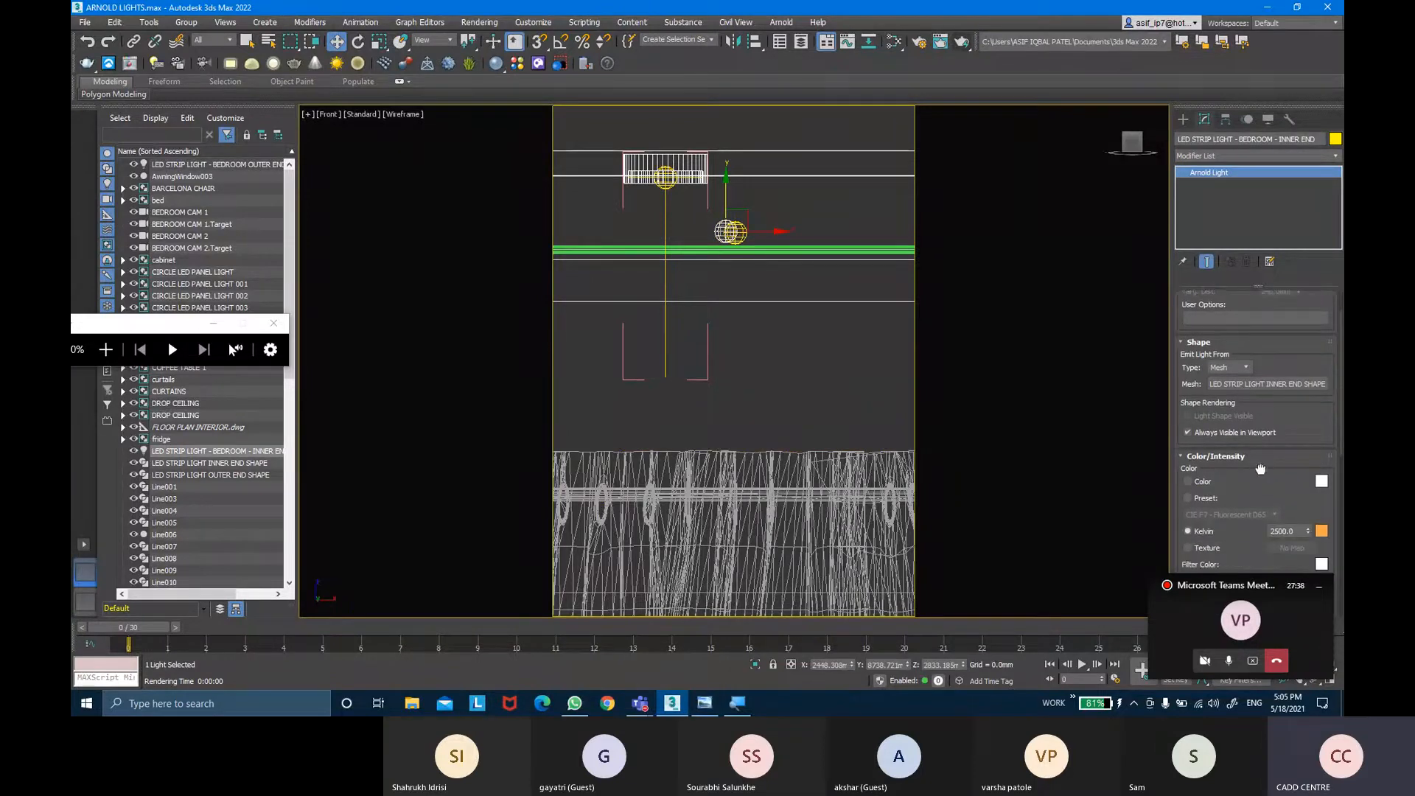
scroll(1233, 461, "down", 1)
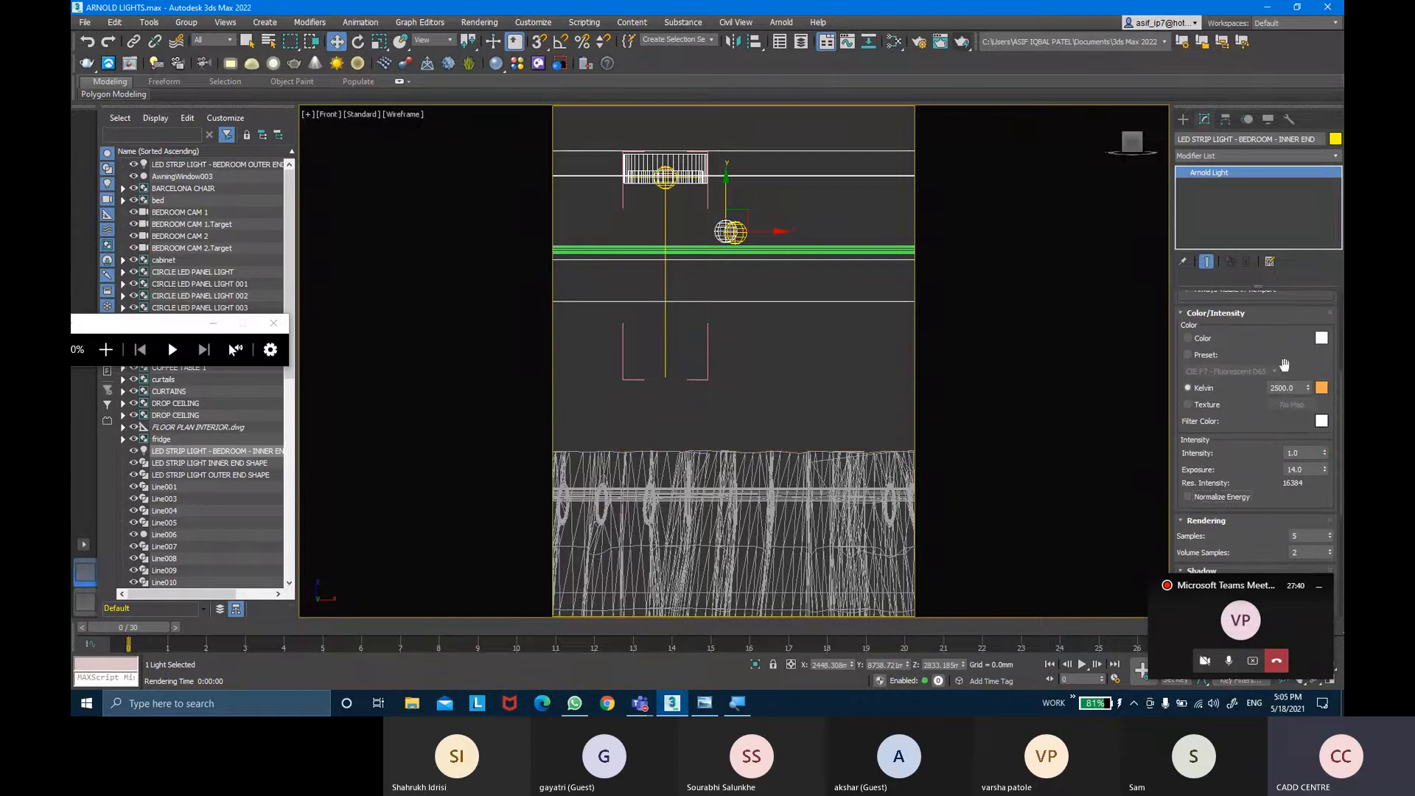
left_click(861, 217)
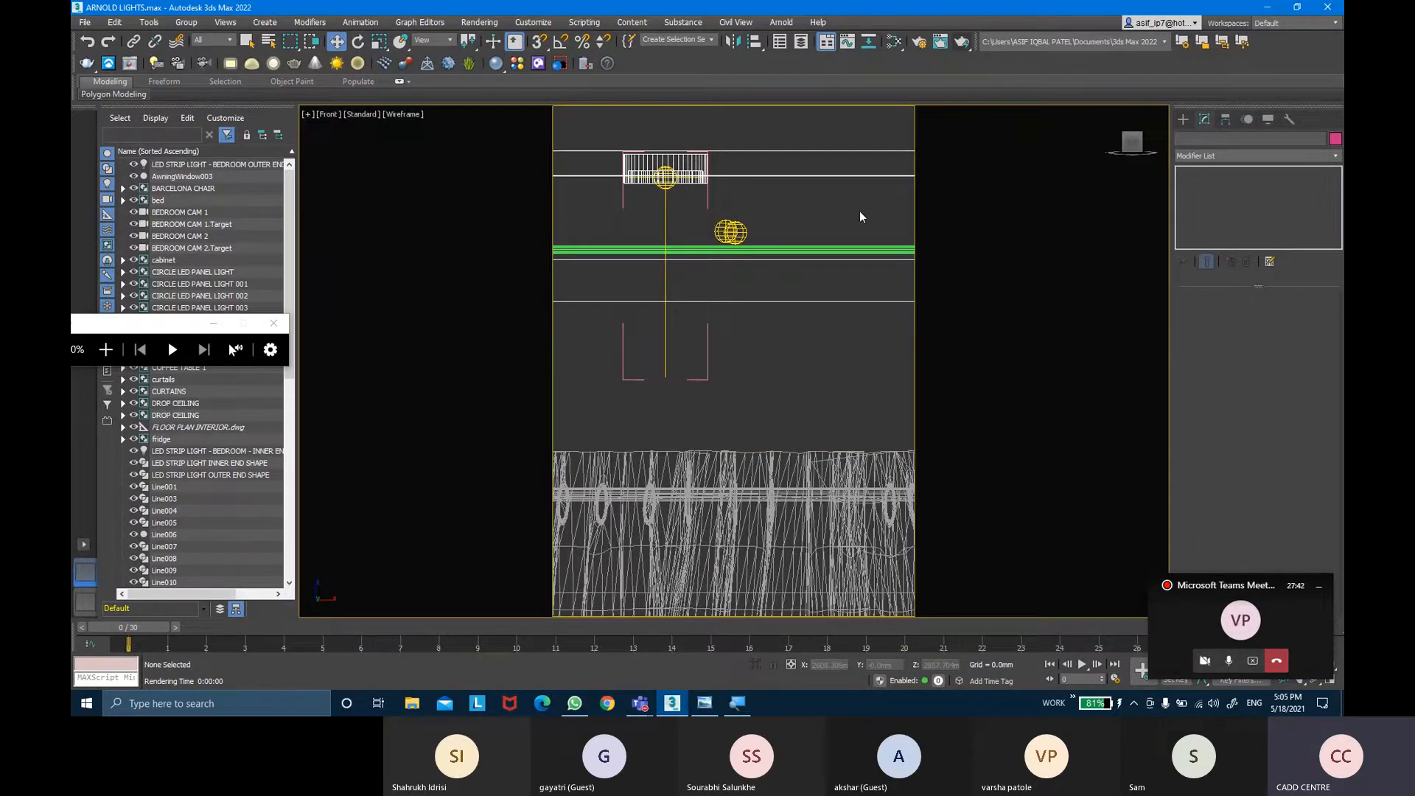
Render the shaded BEDROOM CAM 1 view again to check the brightness of the strip lights.
key("c")
double_click(704, 257)
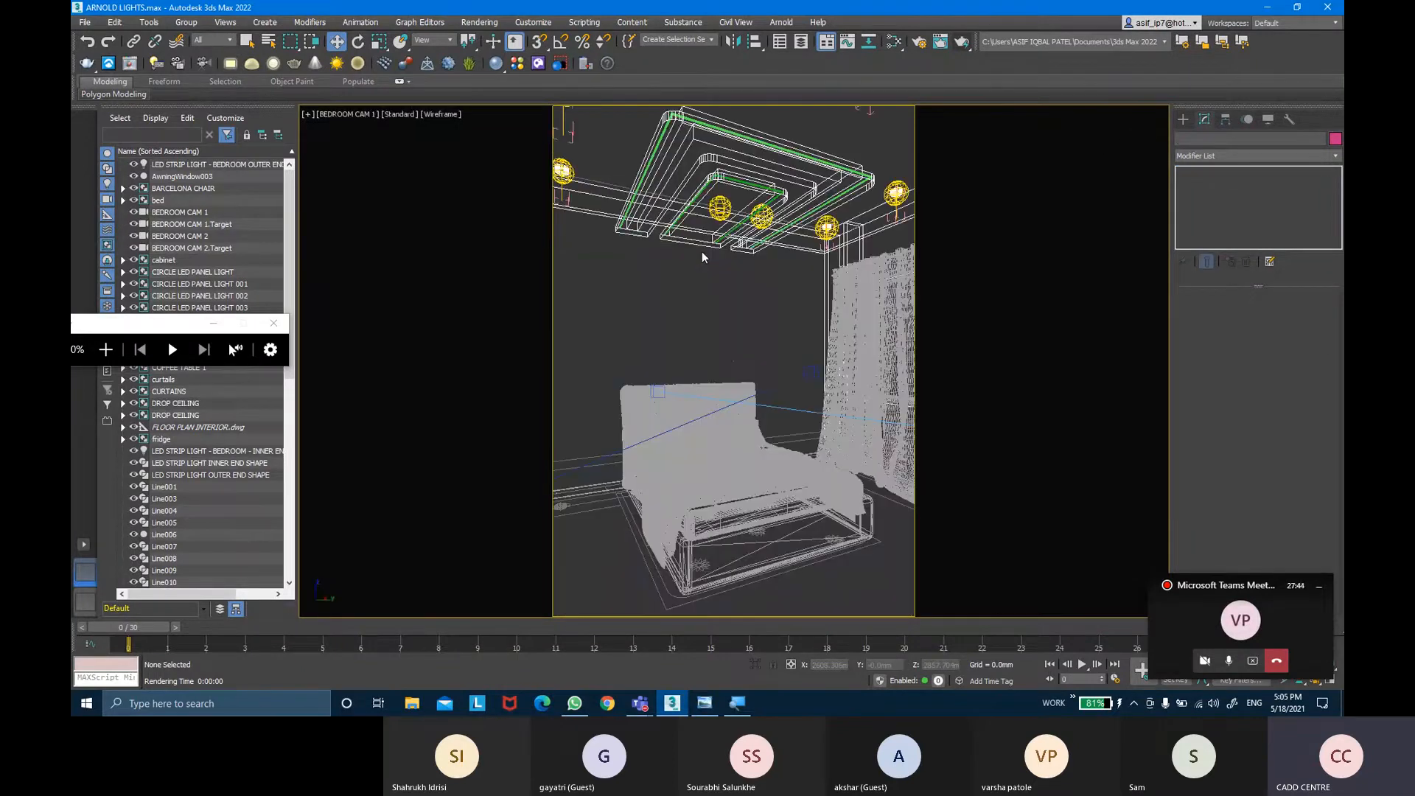
key("F3")
key("shift+q")
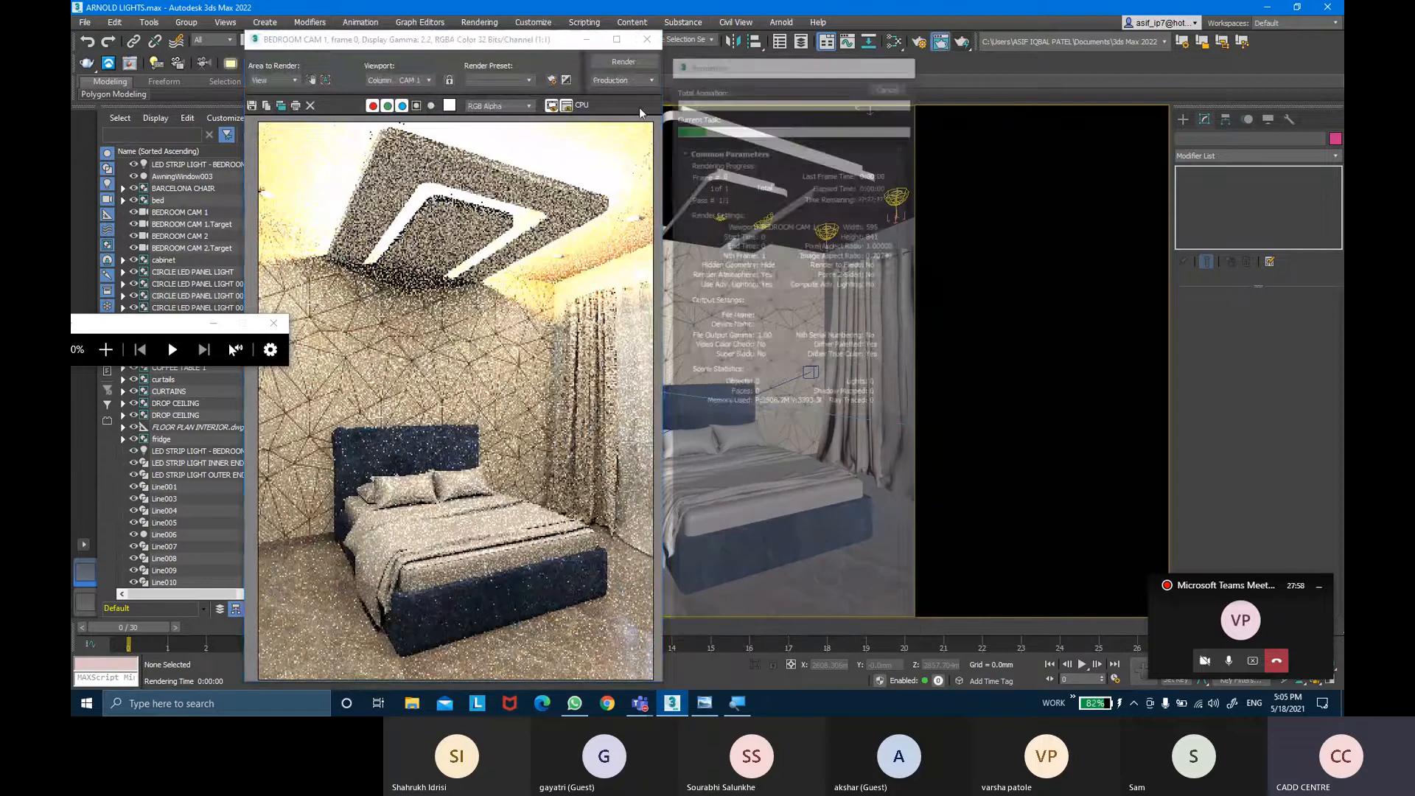
left_click(644, 40)
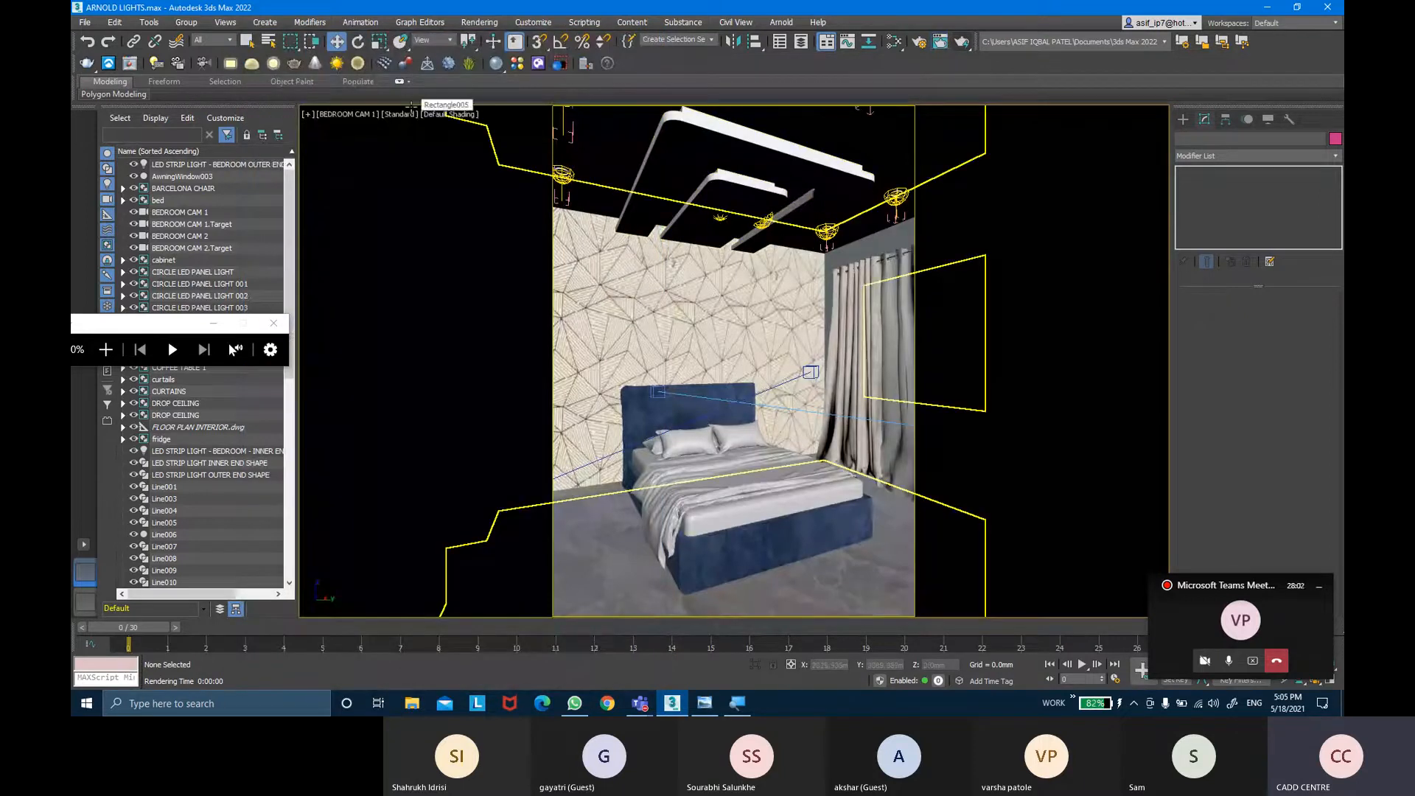
Restore the multi-viewport layout and set two smaller viewports to wireframe front and top views, with safe frames off in the front view.
left_click(213, 323)
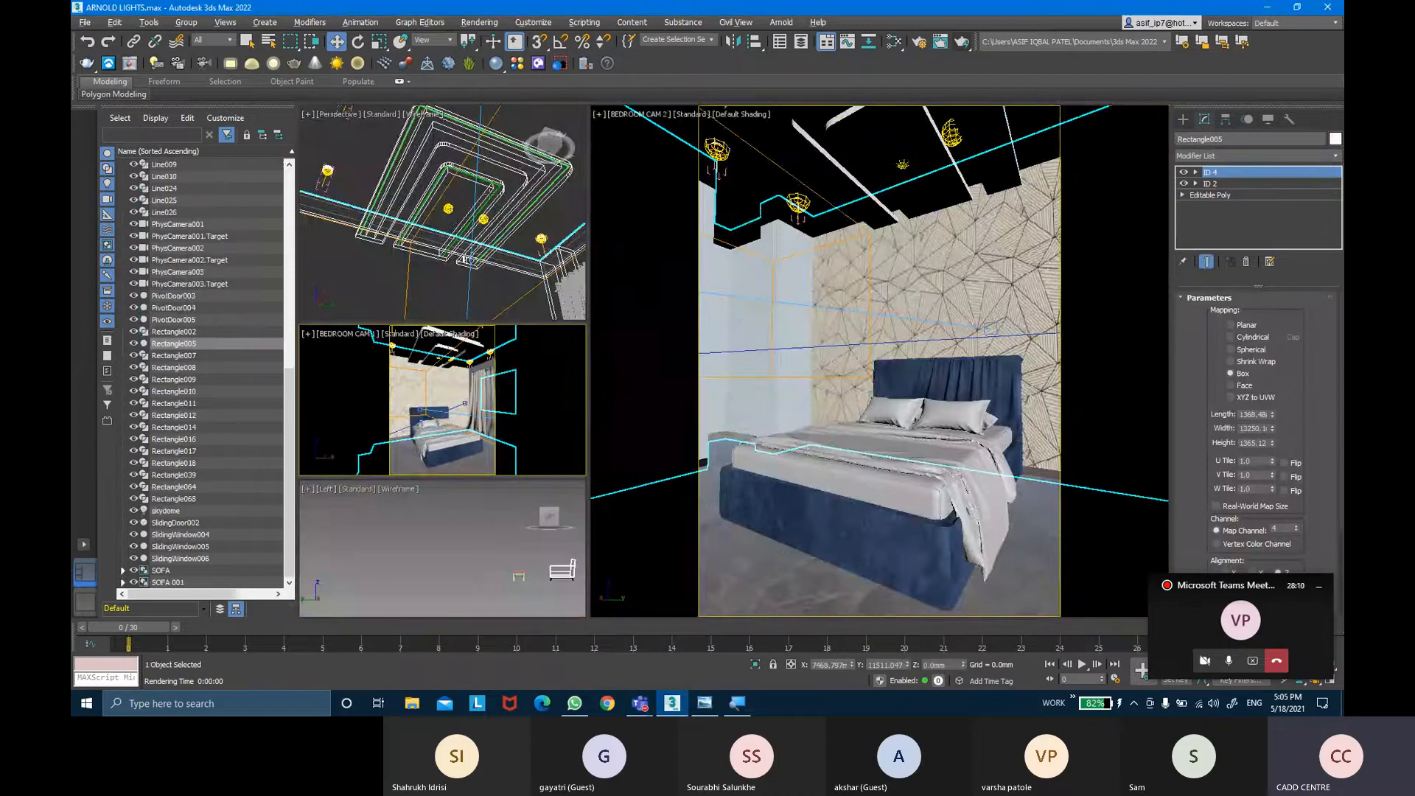
left_click(457, 224)
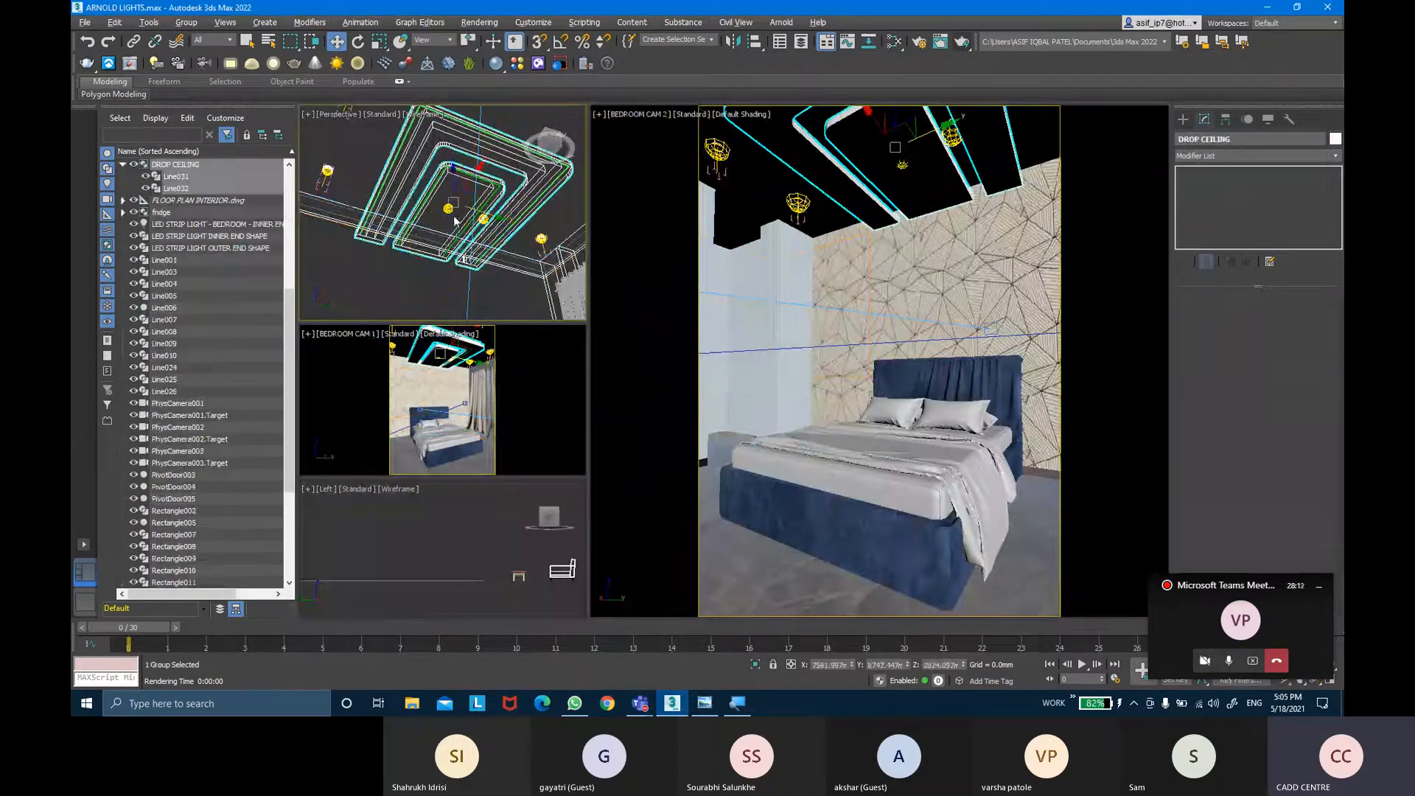
left_click(449, 249)
key("f")
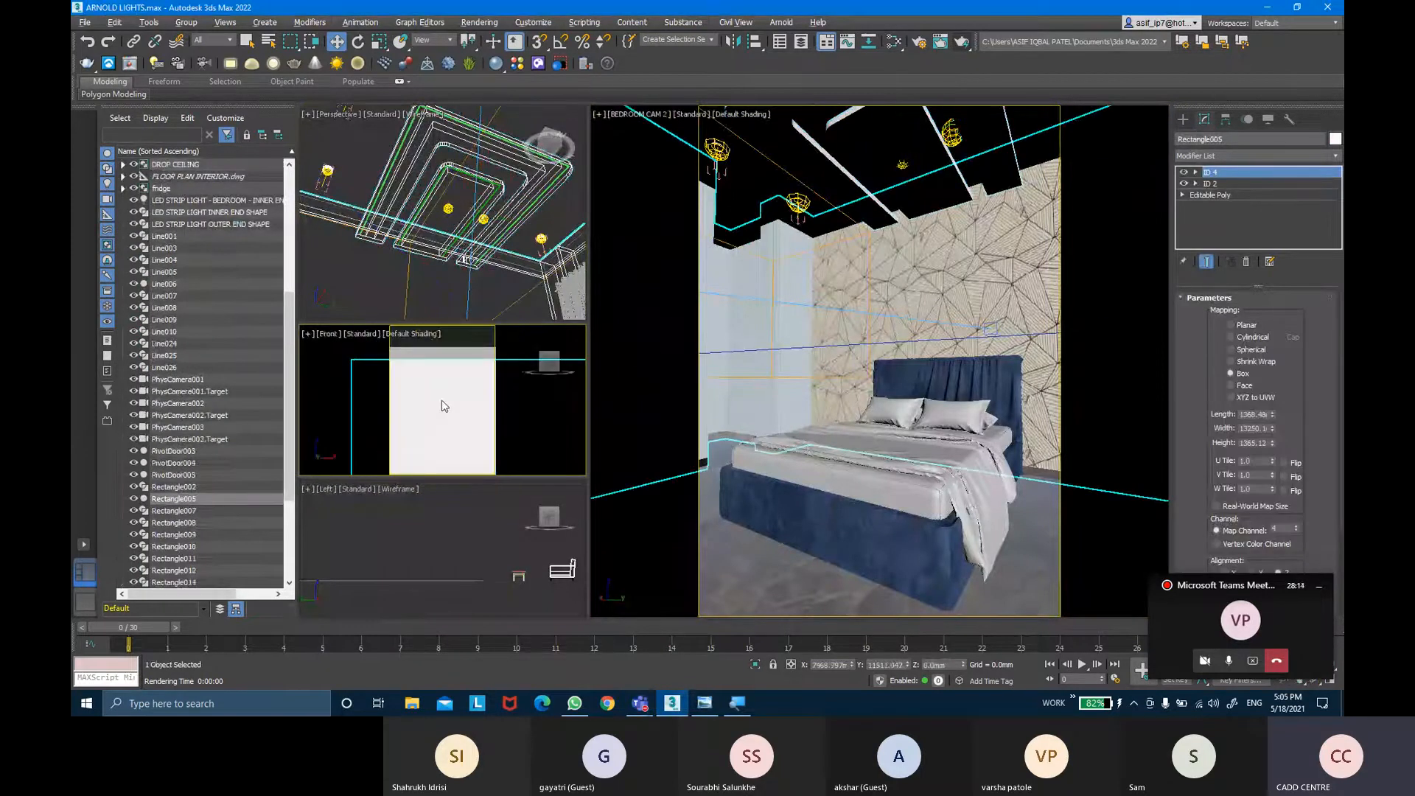
key("F3")
left_click(441, 516)
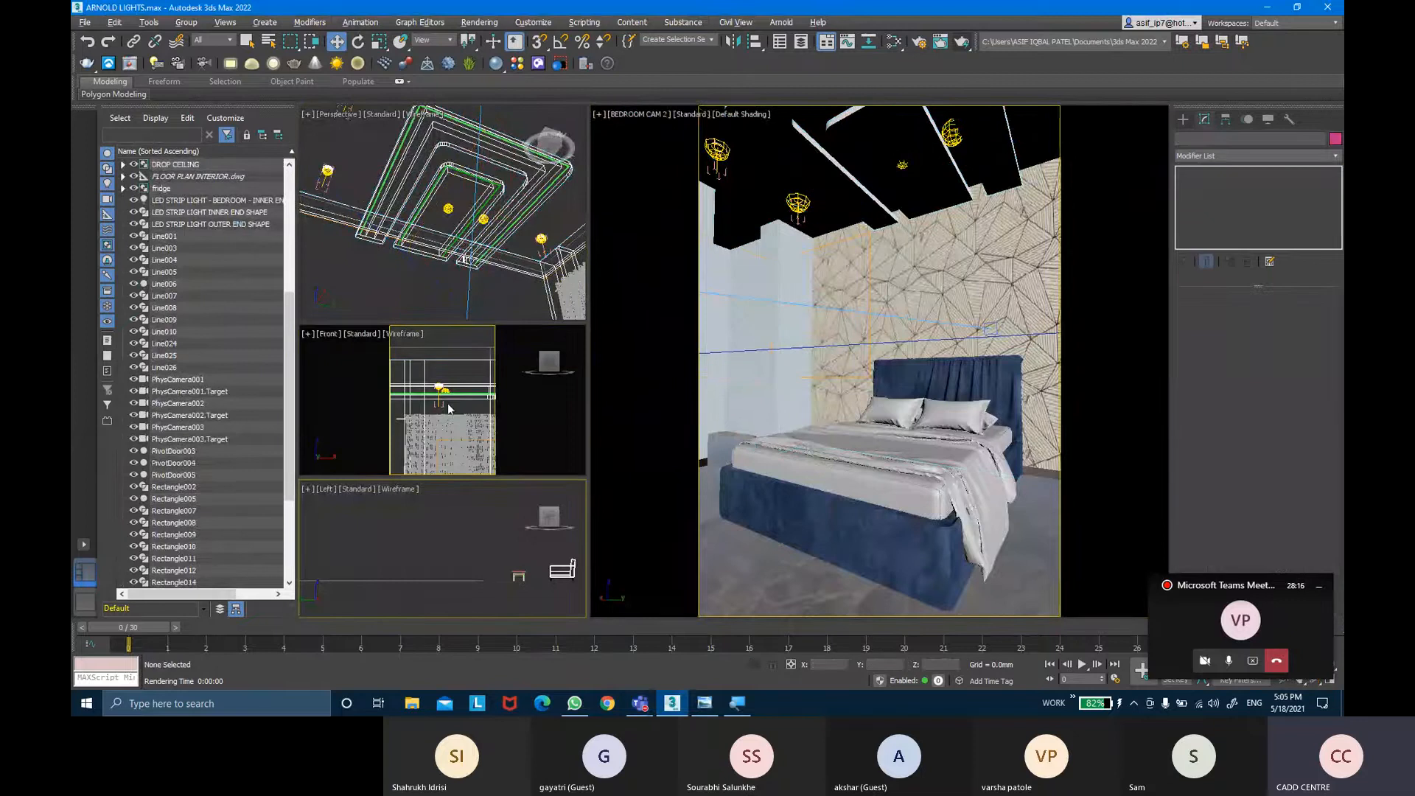
left_click(447, 402)
key("shift+f")
scroll(451, 383, "down", 3)
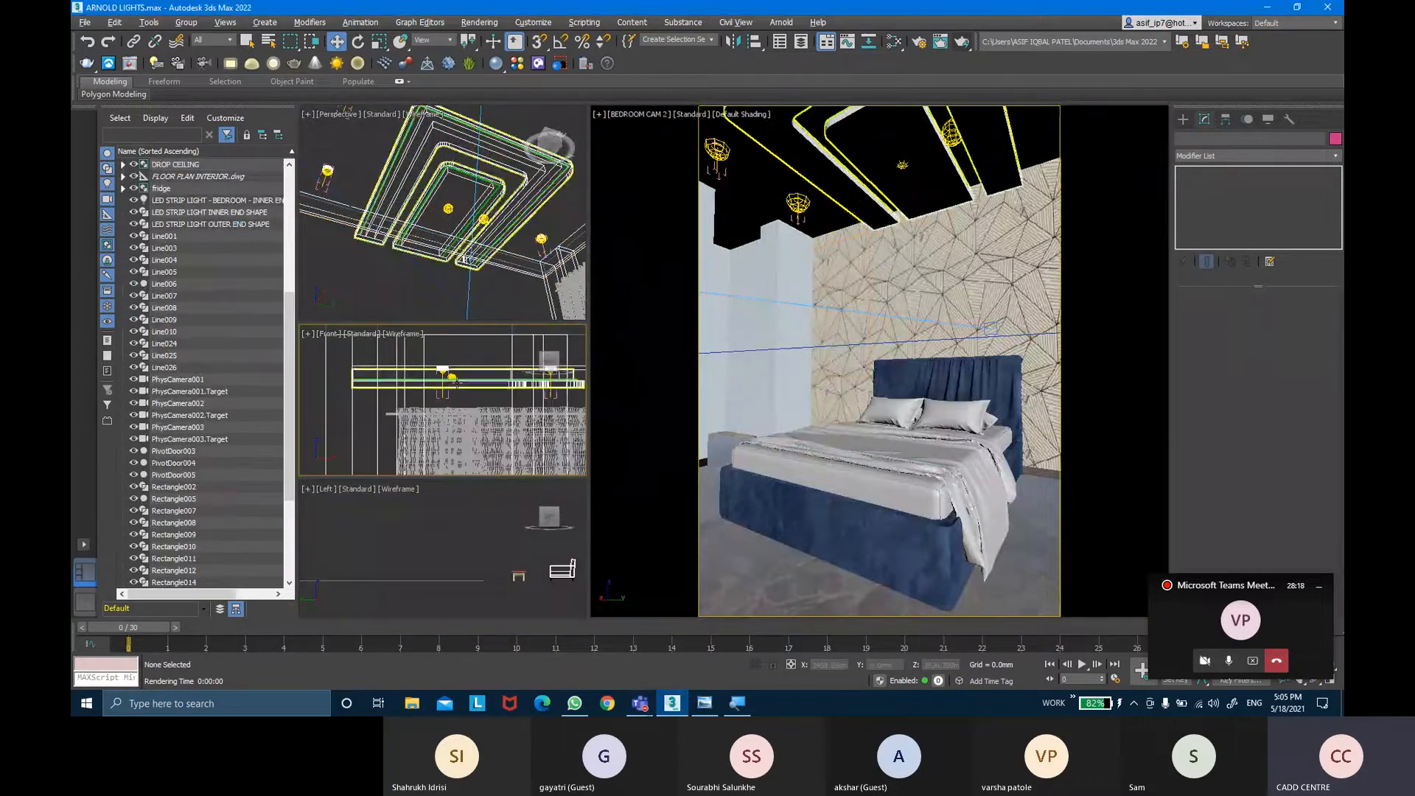
left_click(356, 277)
key("t")
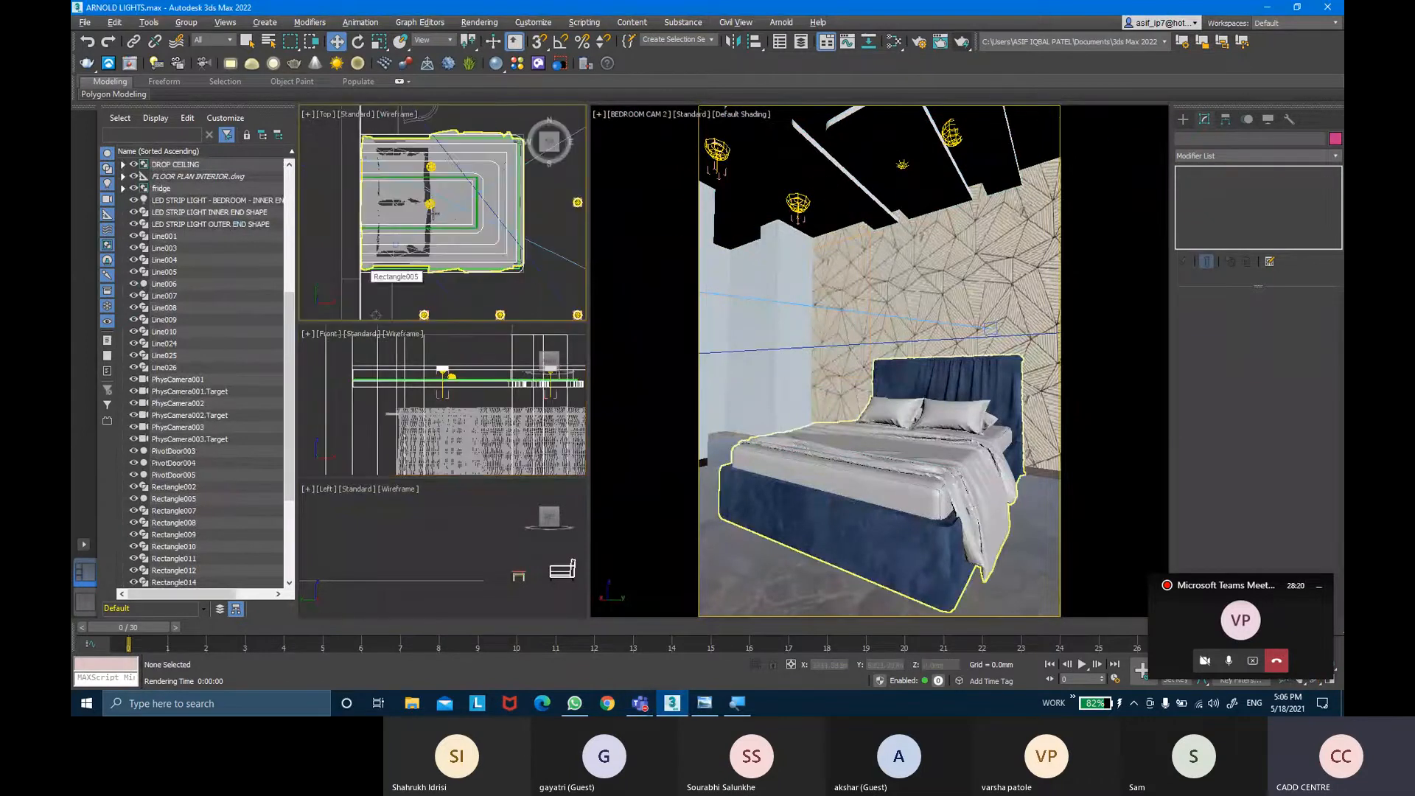
Set the exposure of the LED STRIP LIGHT - BEDROOM INNER END light to 8.
middle_click_drag(475, 115, 484, 133)
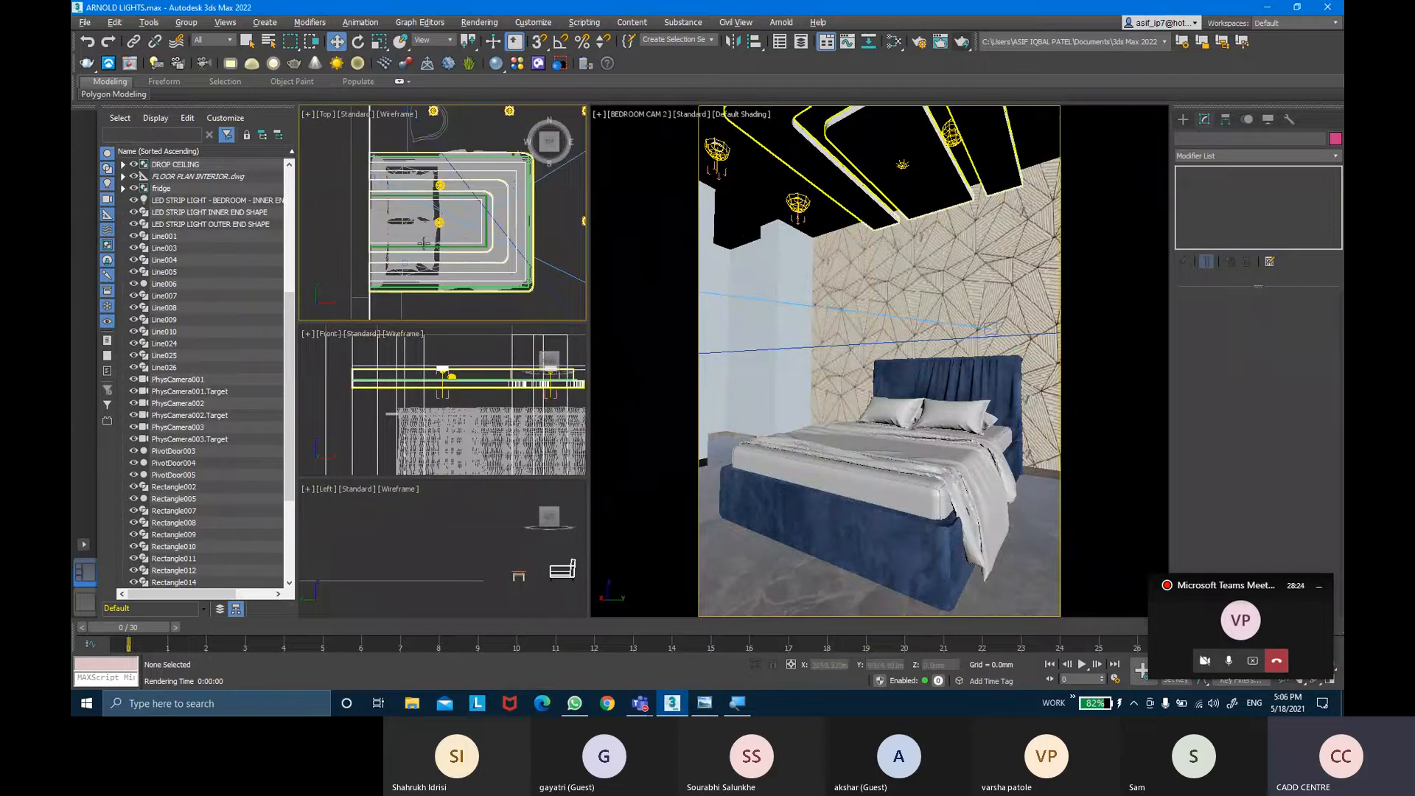
scroll(424, 188, "up", 4)
middle_click_drag(467, 184, 457, 178)
left_click(457, 178)
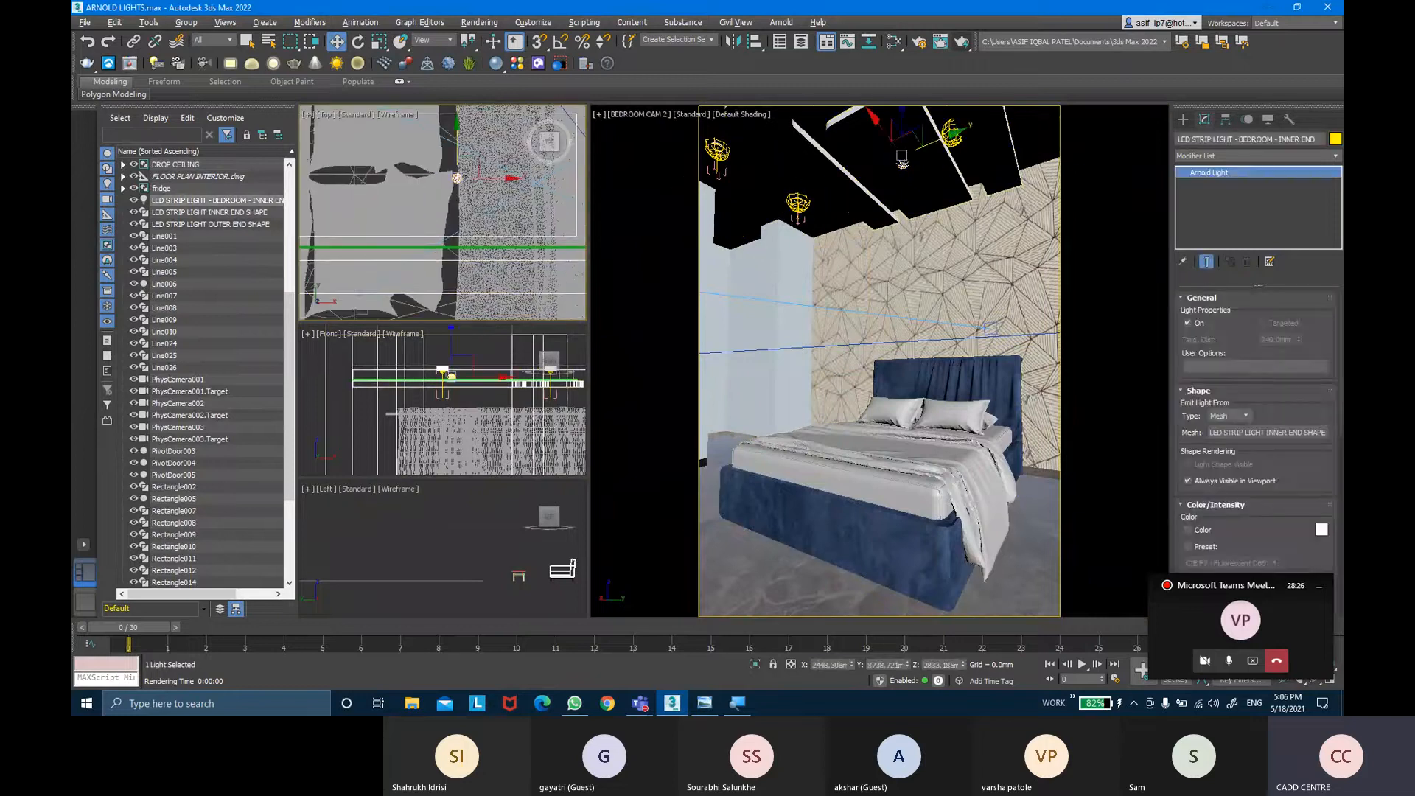
left_click_drag(1234, 547, 1236, 372)
left_click(1304, 486)
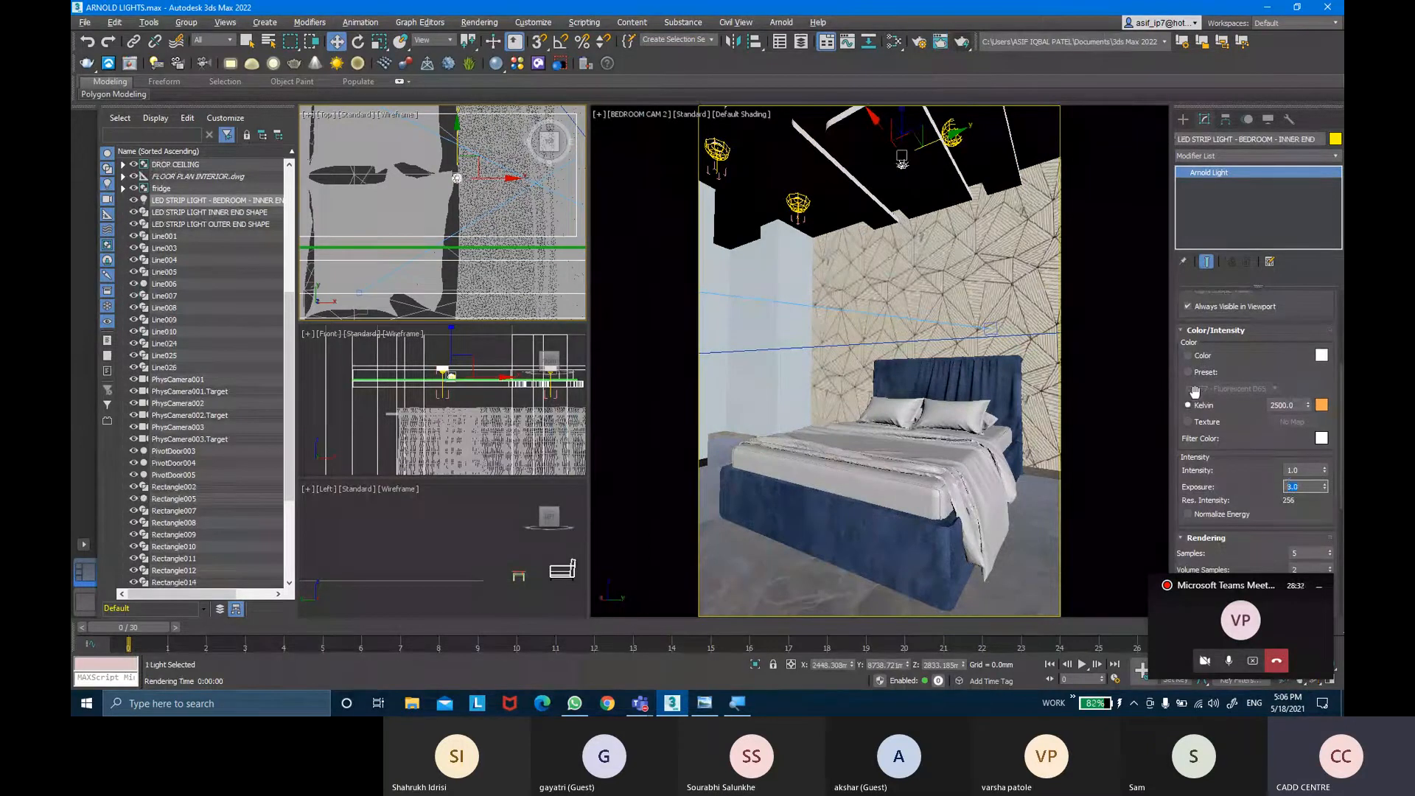
type("8")
key("Return")
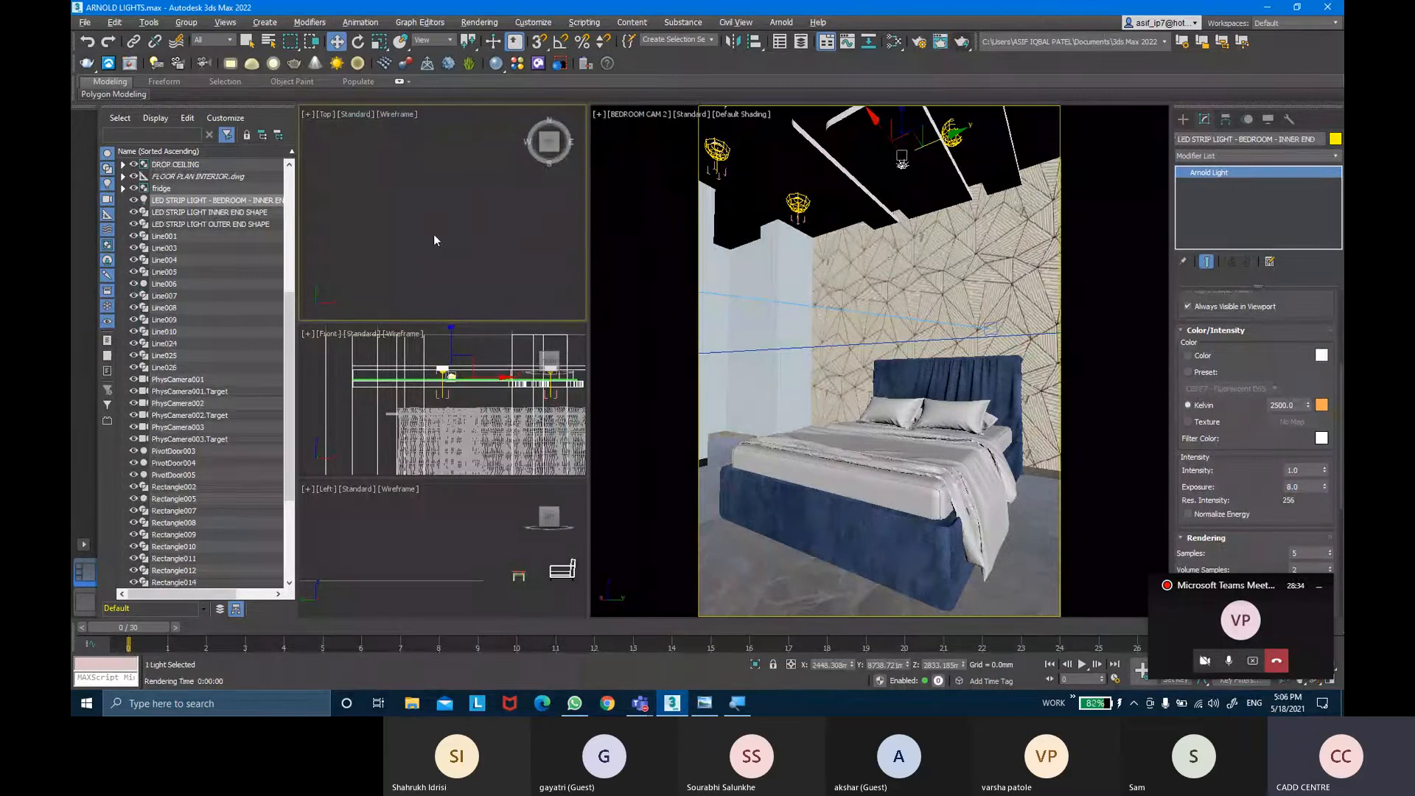
Set the exposure of the LED STRIP LIGHT - BEDROOM OUTER END light to 8.
scroll(451, 265, "up", 3)
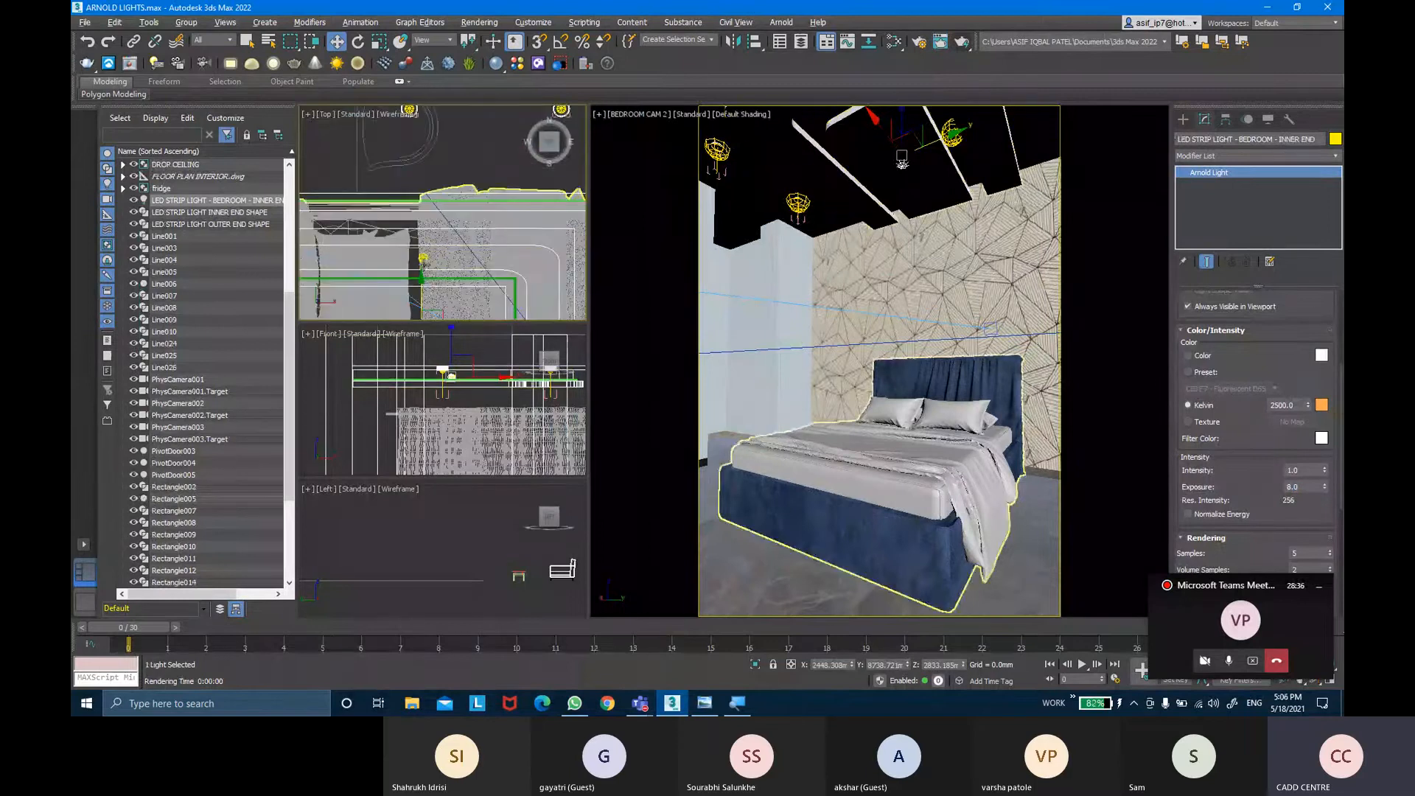
left_click(423, 258)
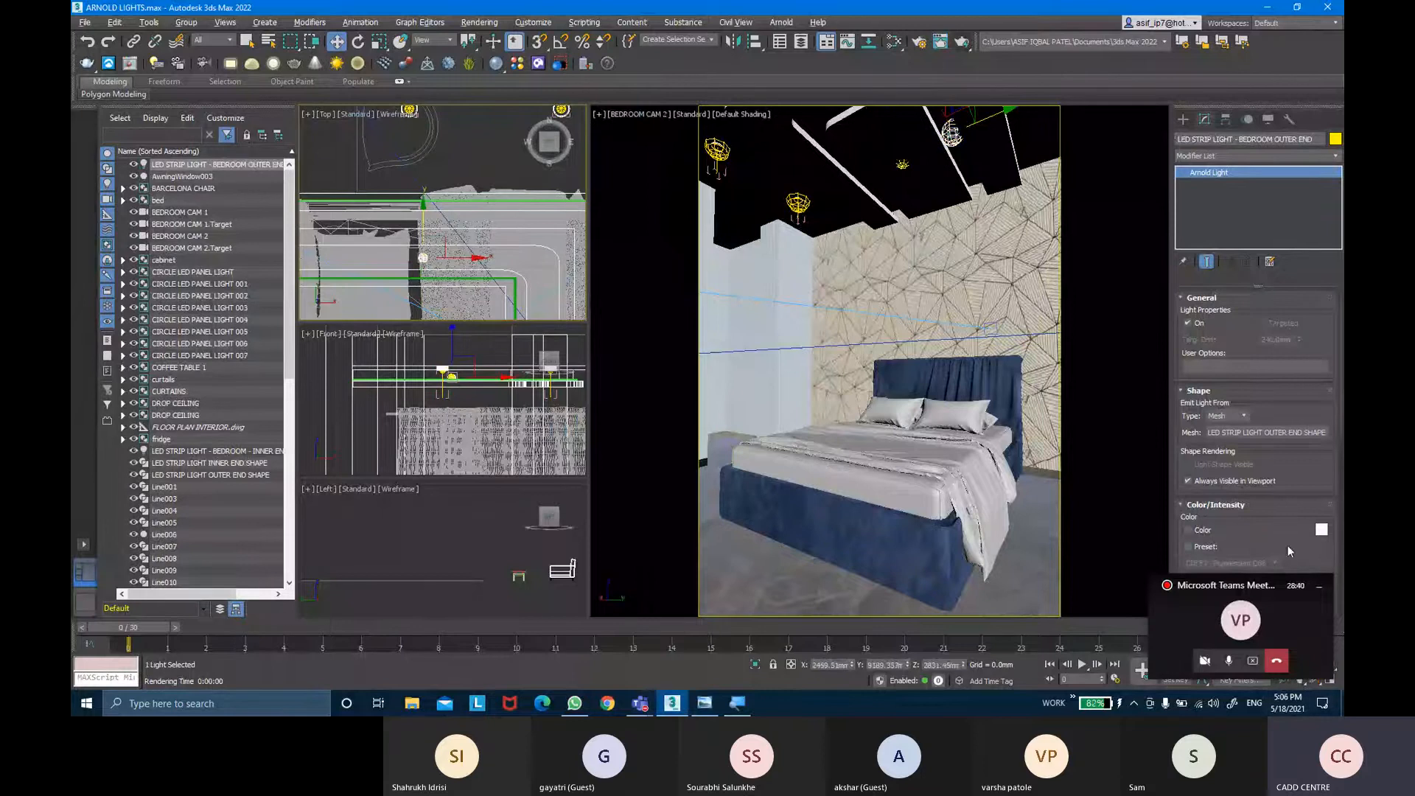
scroll(1288, 546, "down", 5)
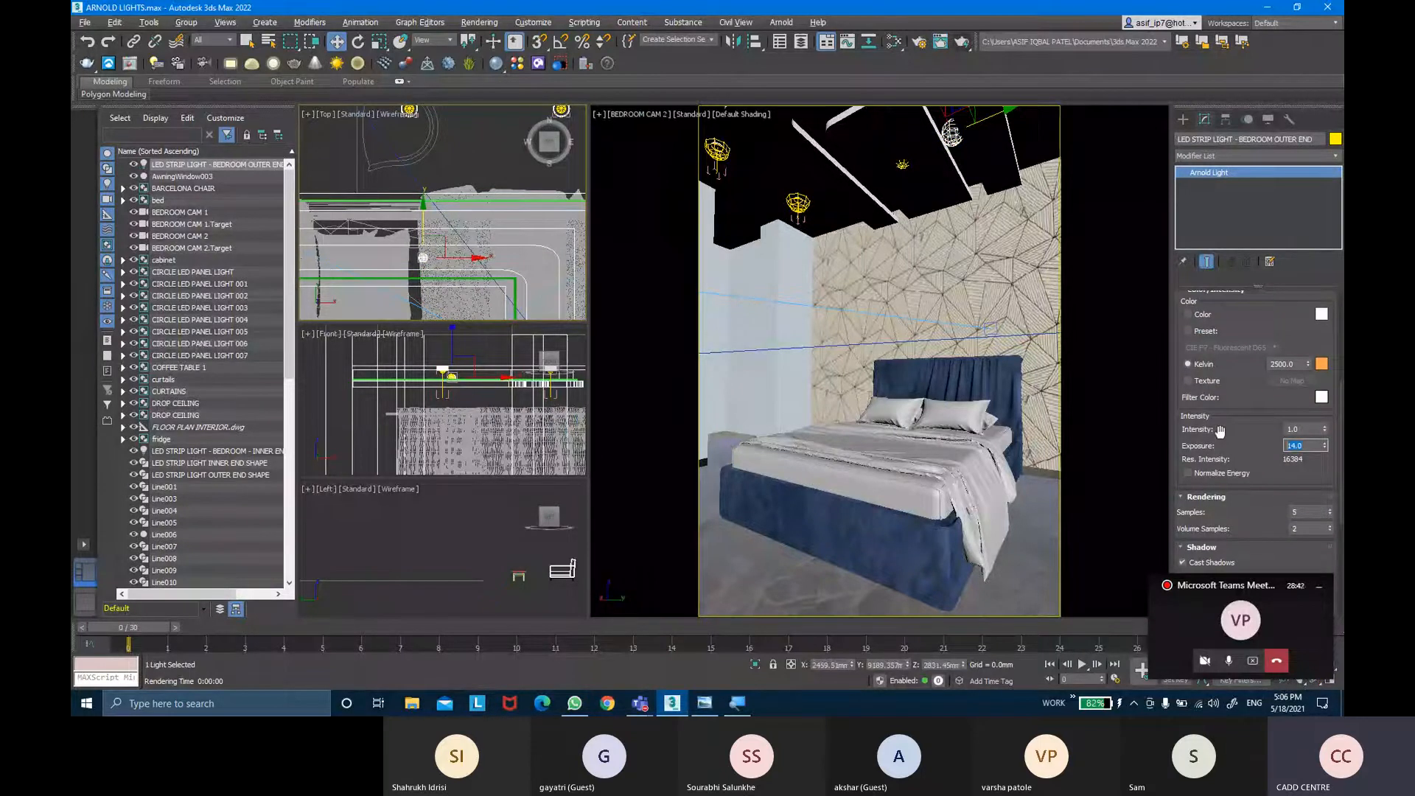
Switch the large viewport to BEDROOM CAM 1, run a test render of the strip lights, and stop and close it.
left_click(898, 190)
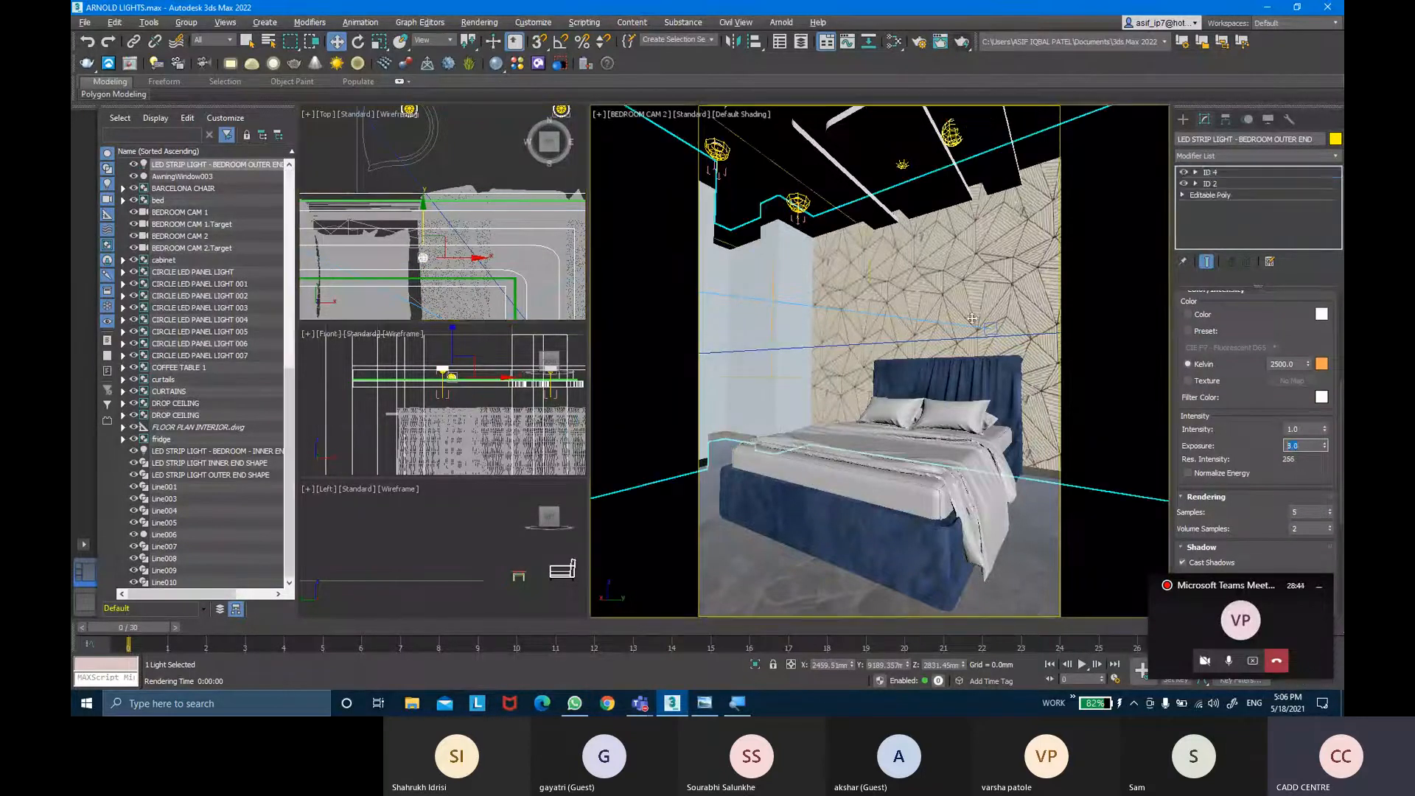
key("c")
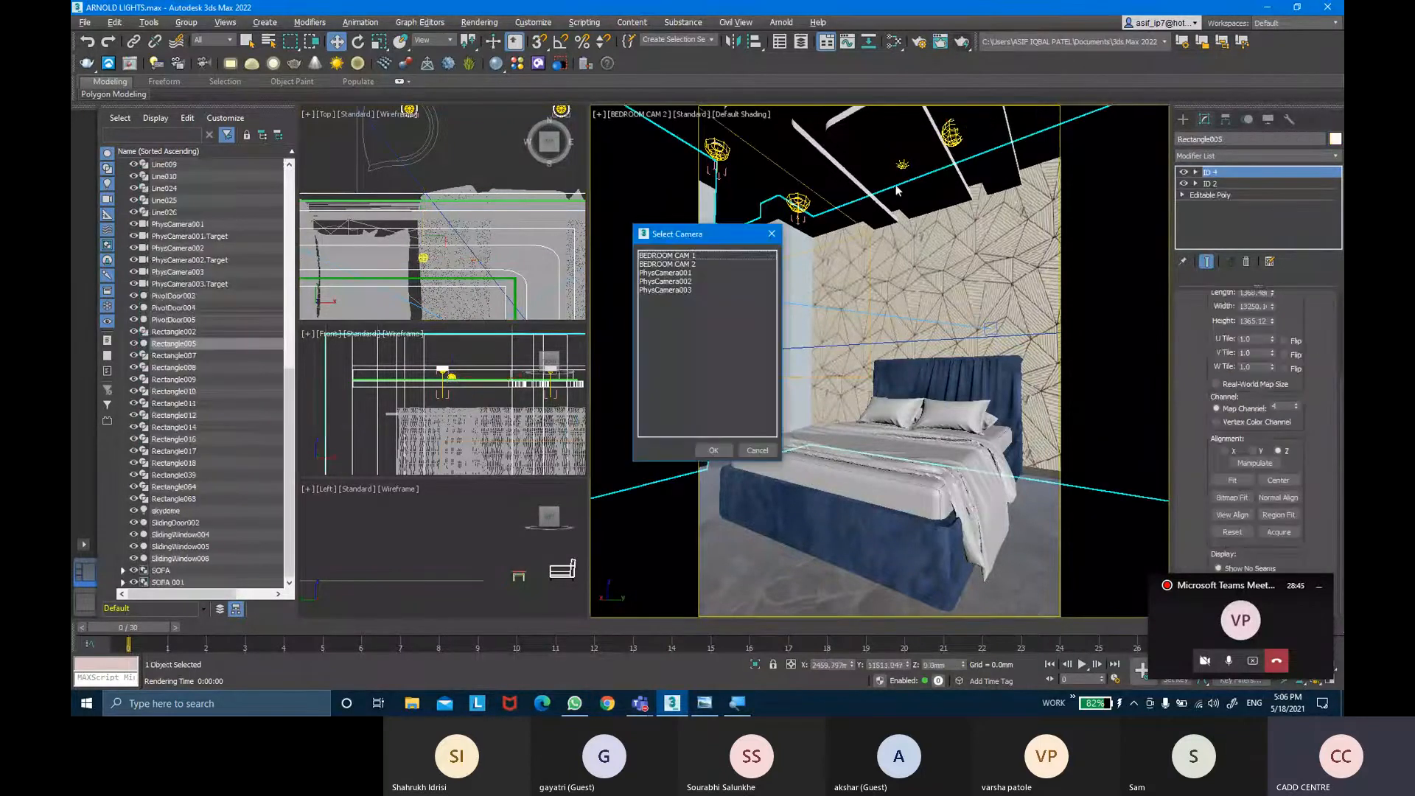
left_click(689, 254)
left_click(713, 451)
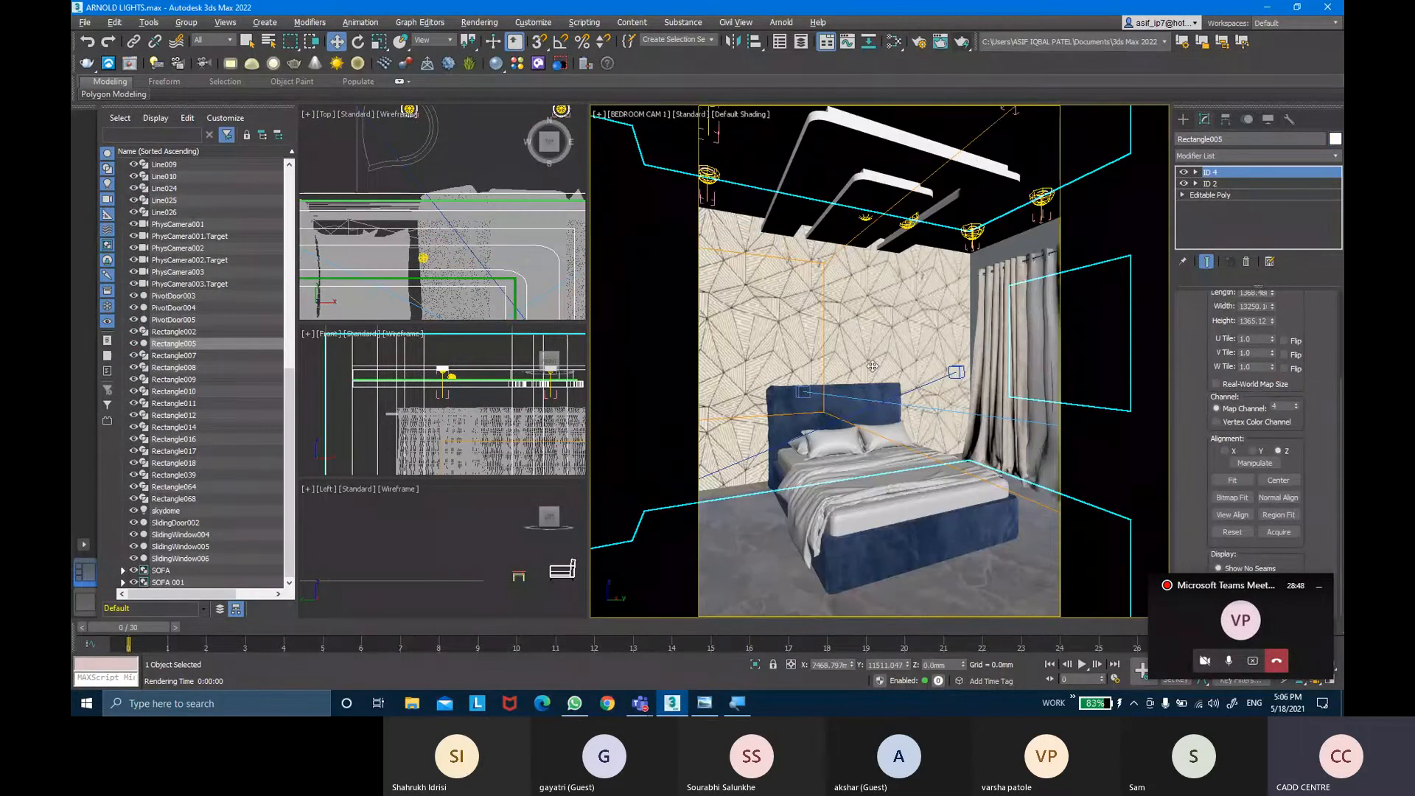
key("shift+q")
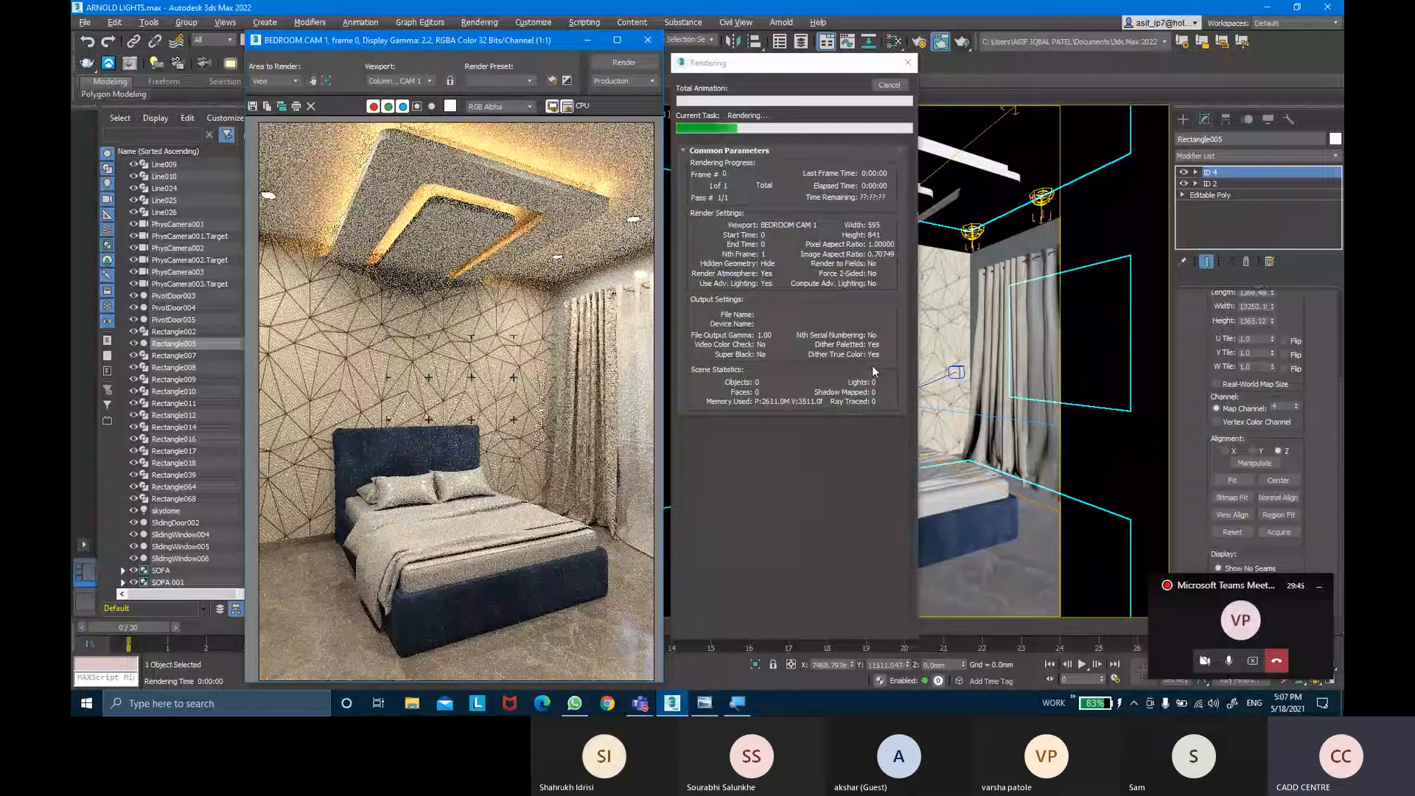
key("Escape")
left_click(647, 40)
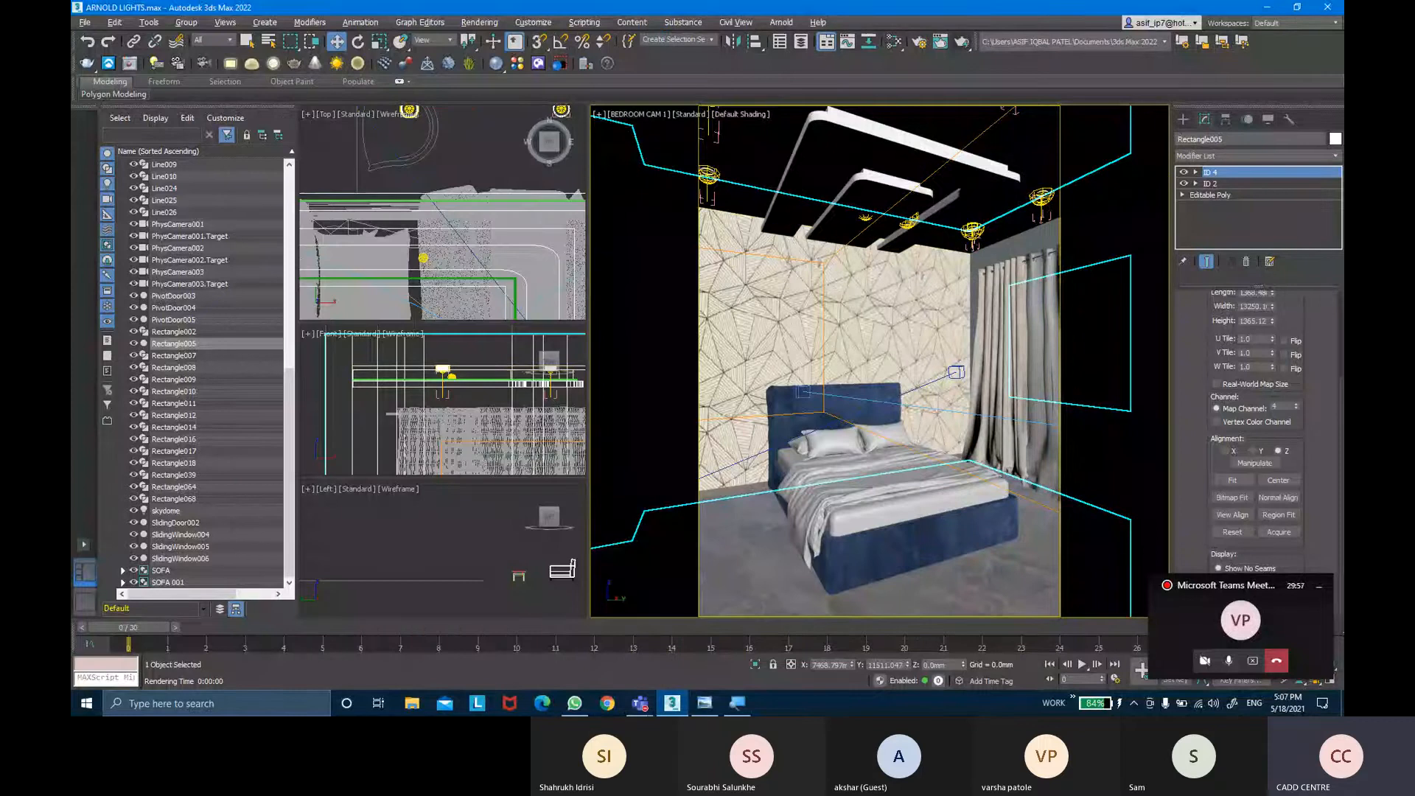
Turn off the circle LED panel lights in the bedroom ceiling and render the BEDROOM CAM 1 view with the strip lights.
left_click(972, 231)
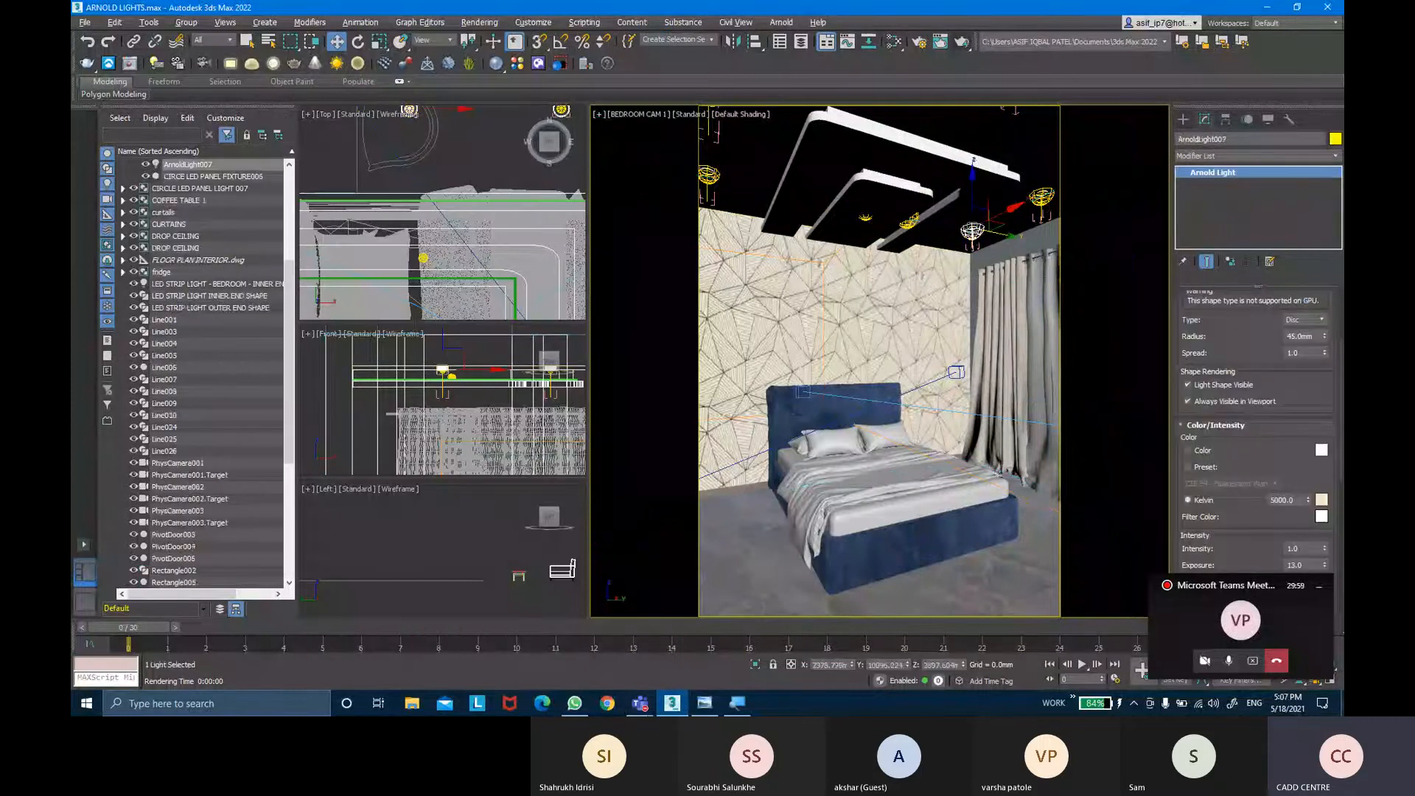
scroll(1246, 527, "up", 3)
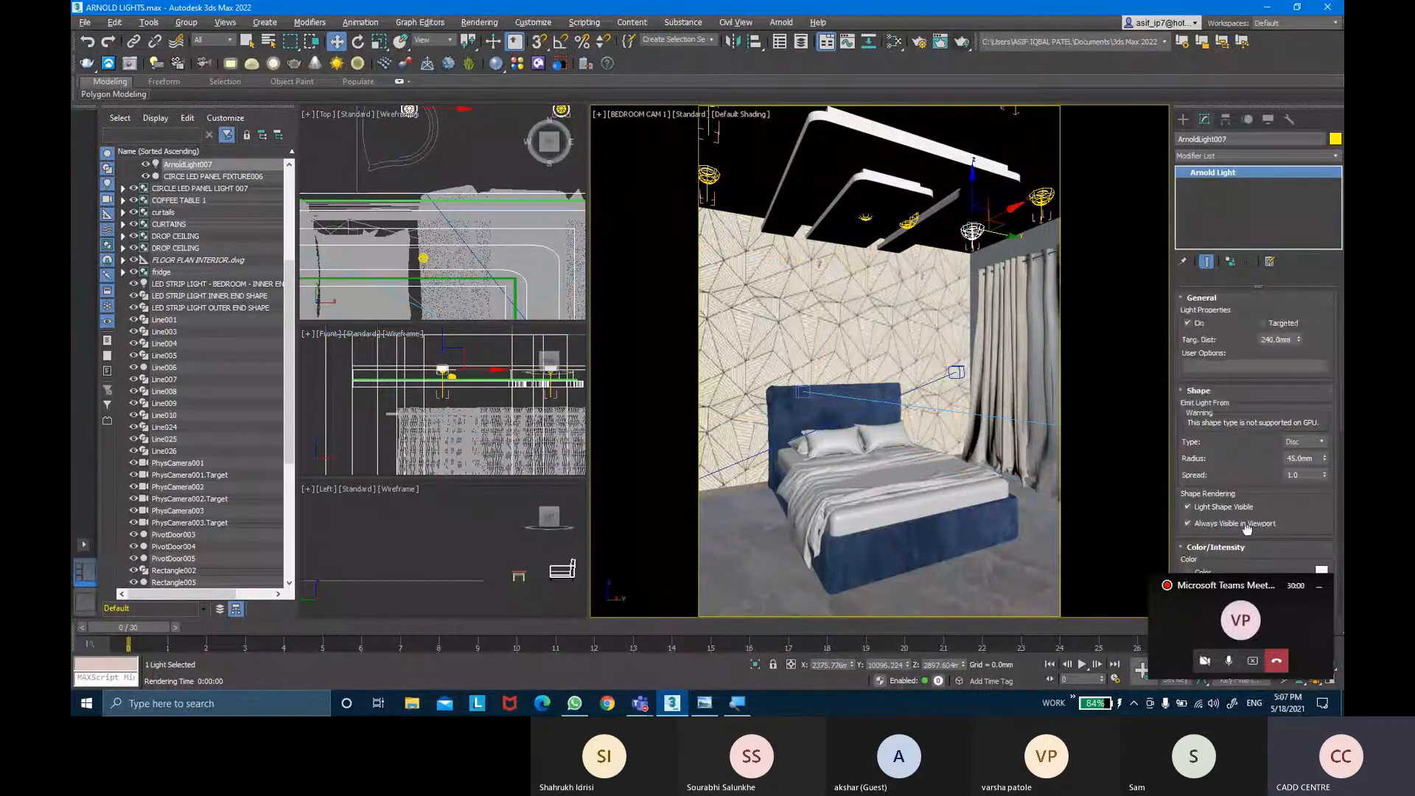
left_click(1187, 322)
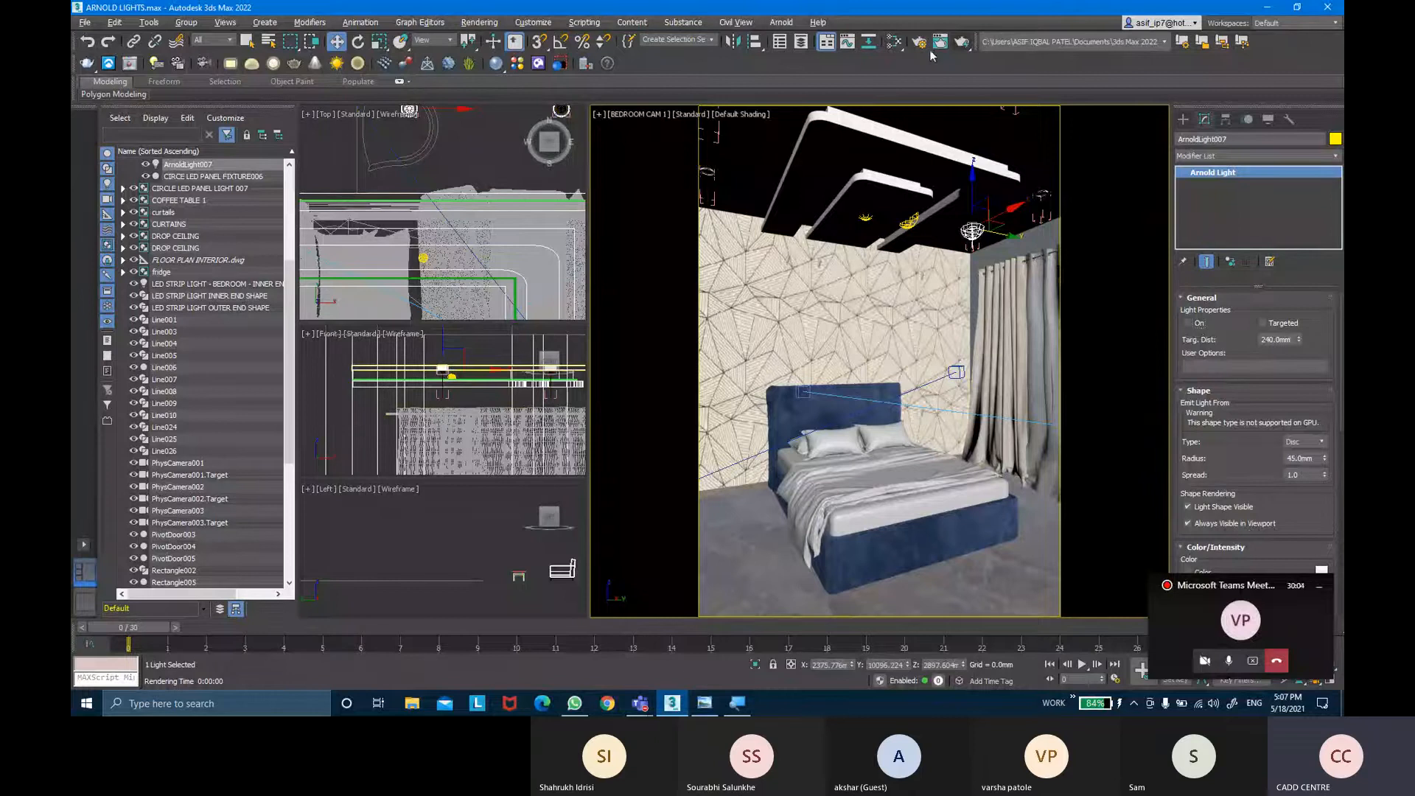
left_click(961, 42)
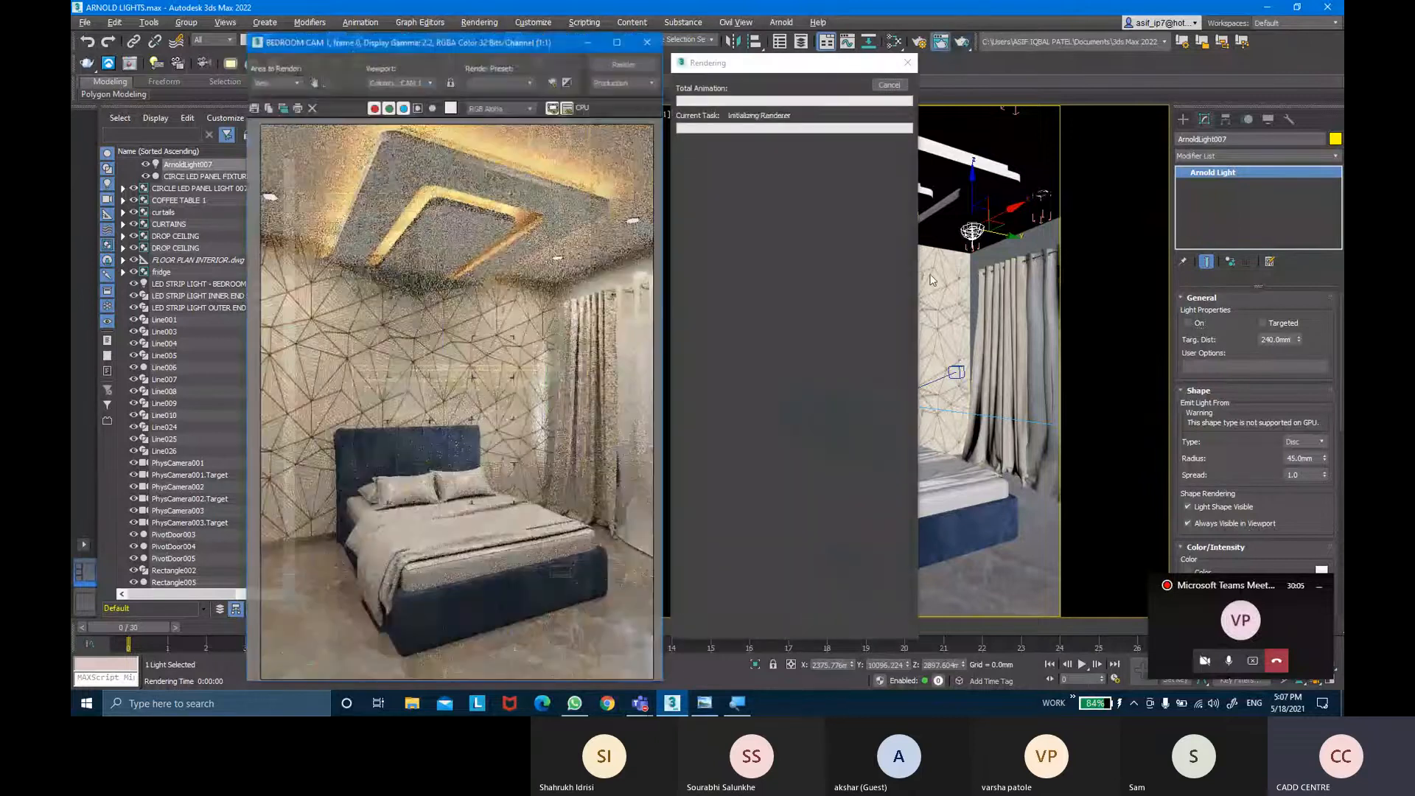
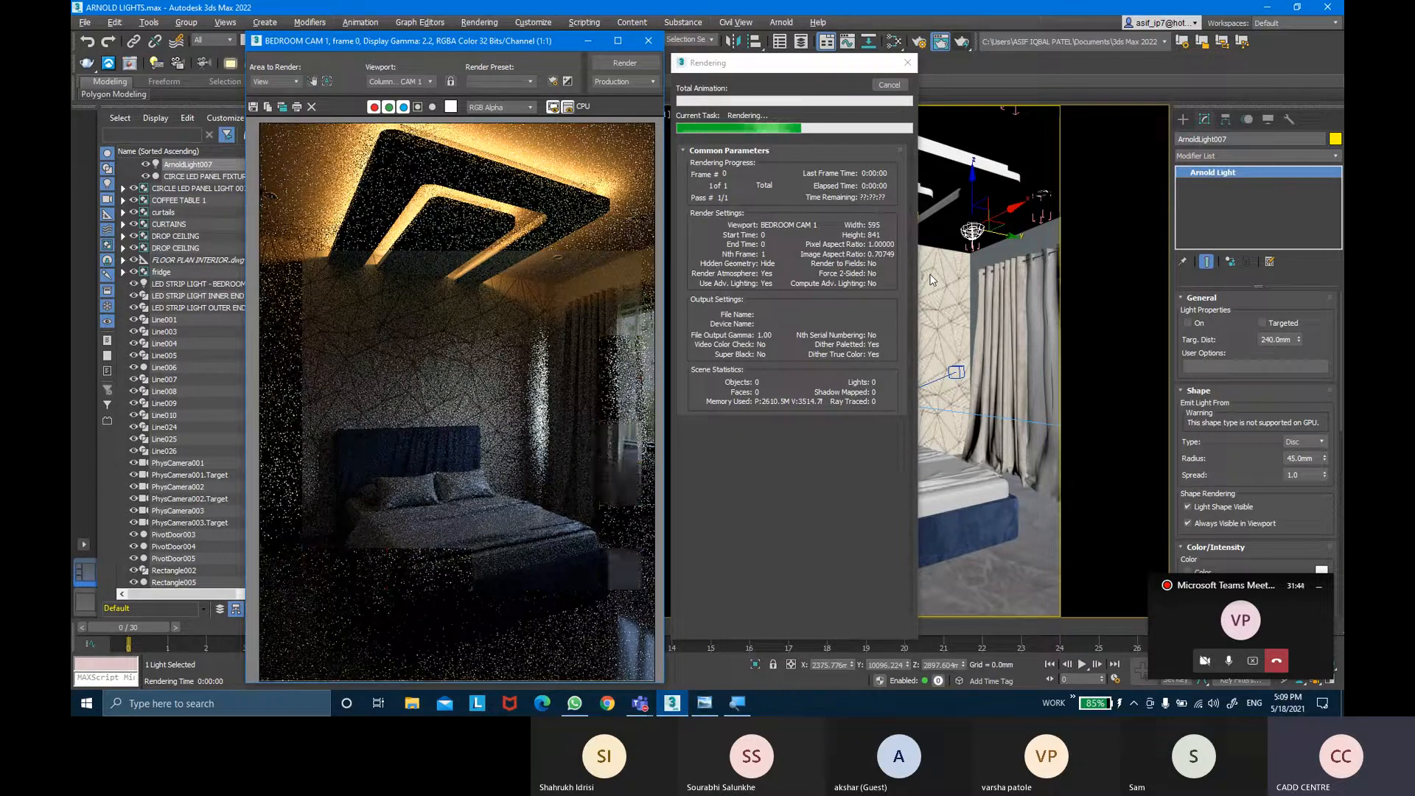
Switch to Chrome using the CADD CENTRE online profile and enter the address archive3d.net.
left_click(823, 303)
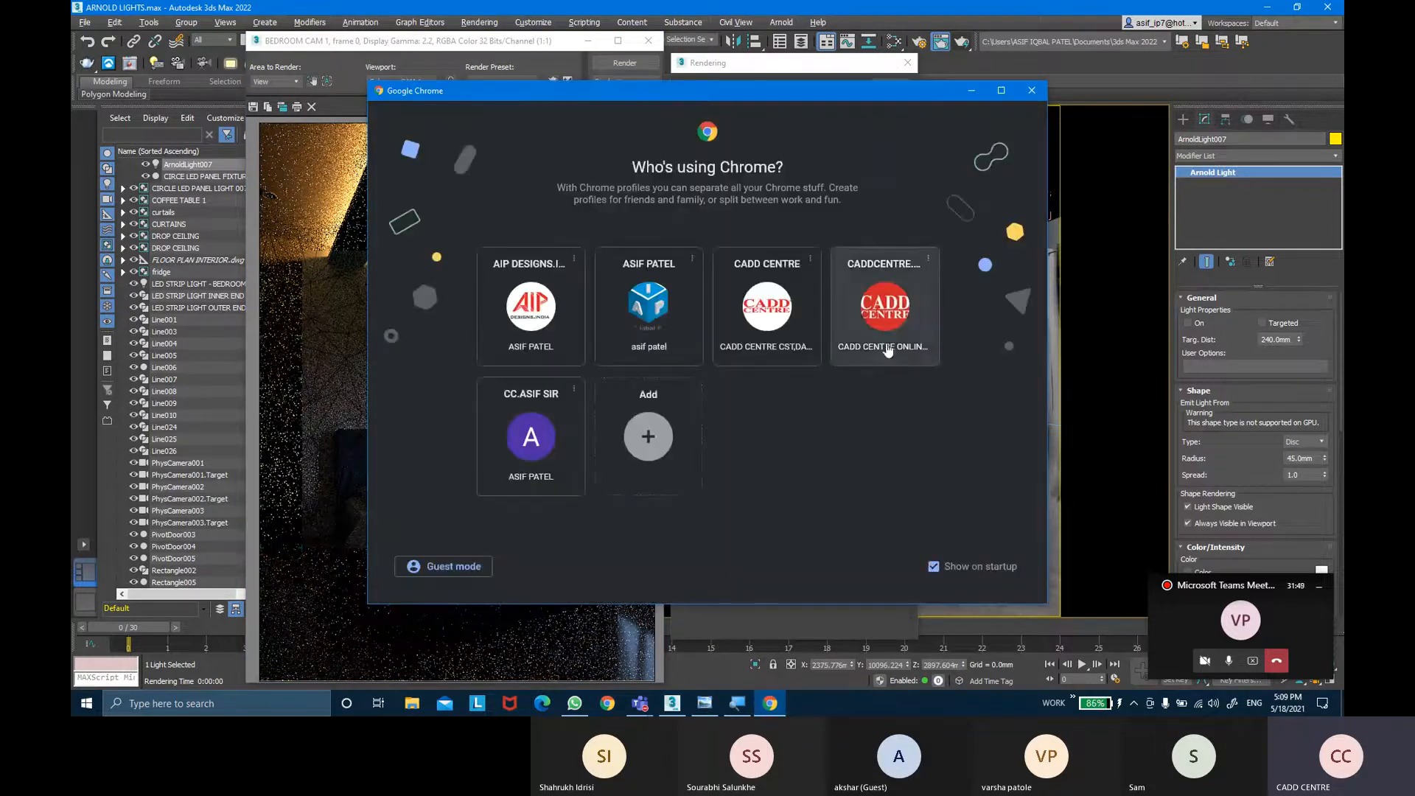
left_click(885, 303)
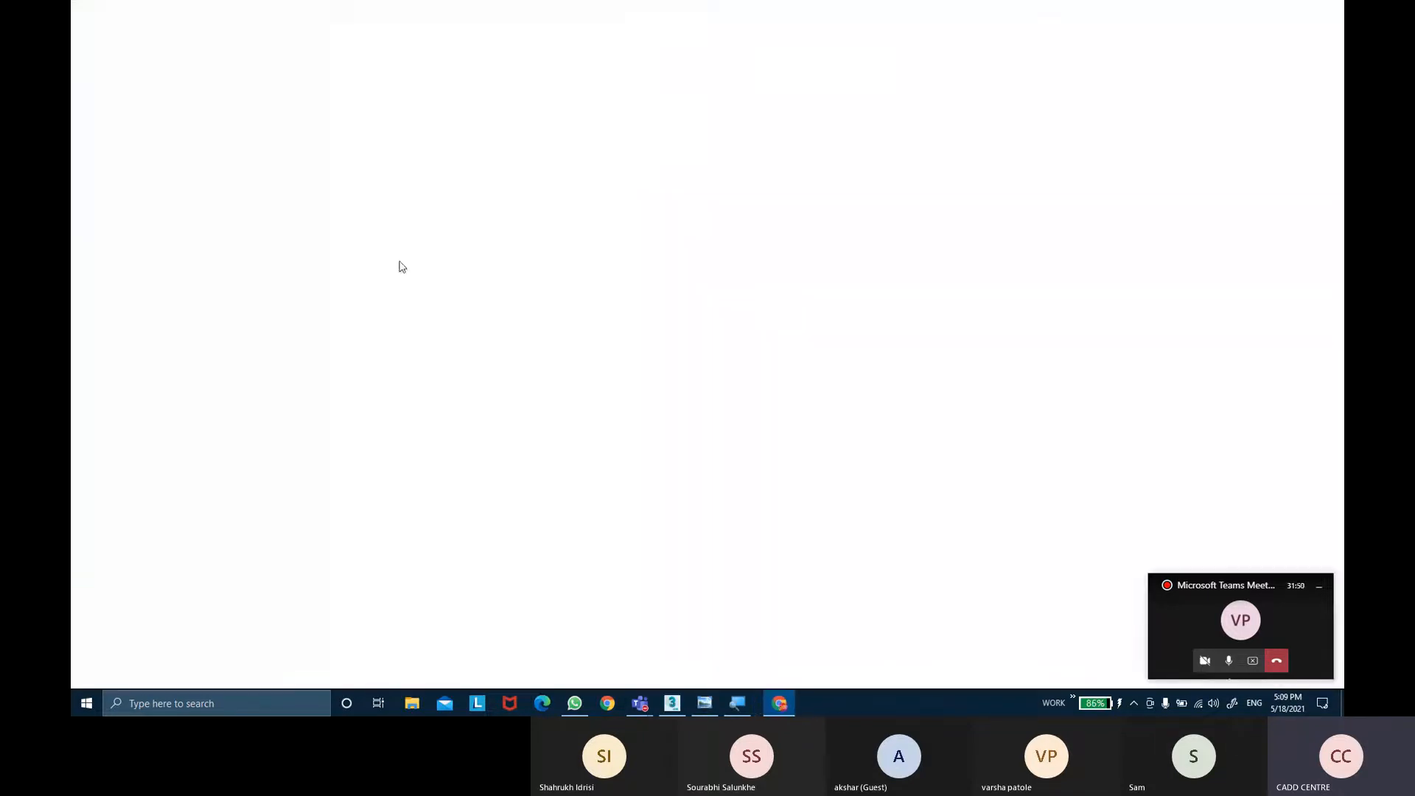
type("3D")
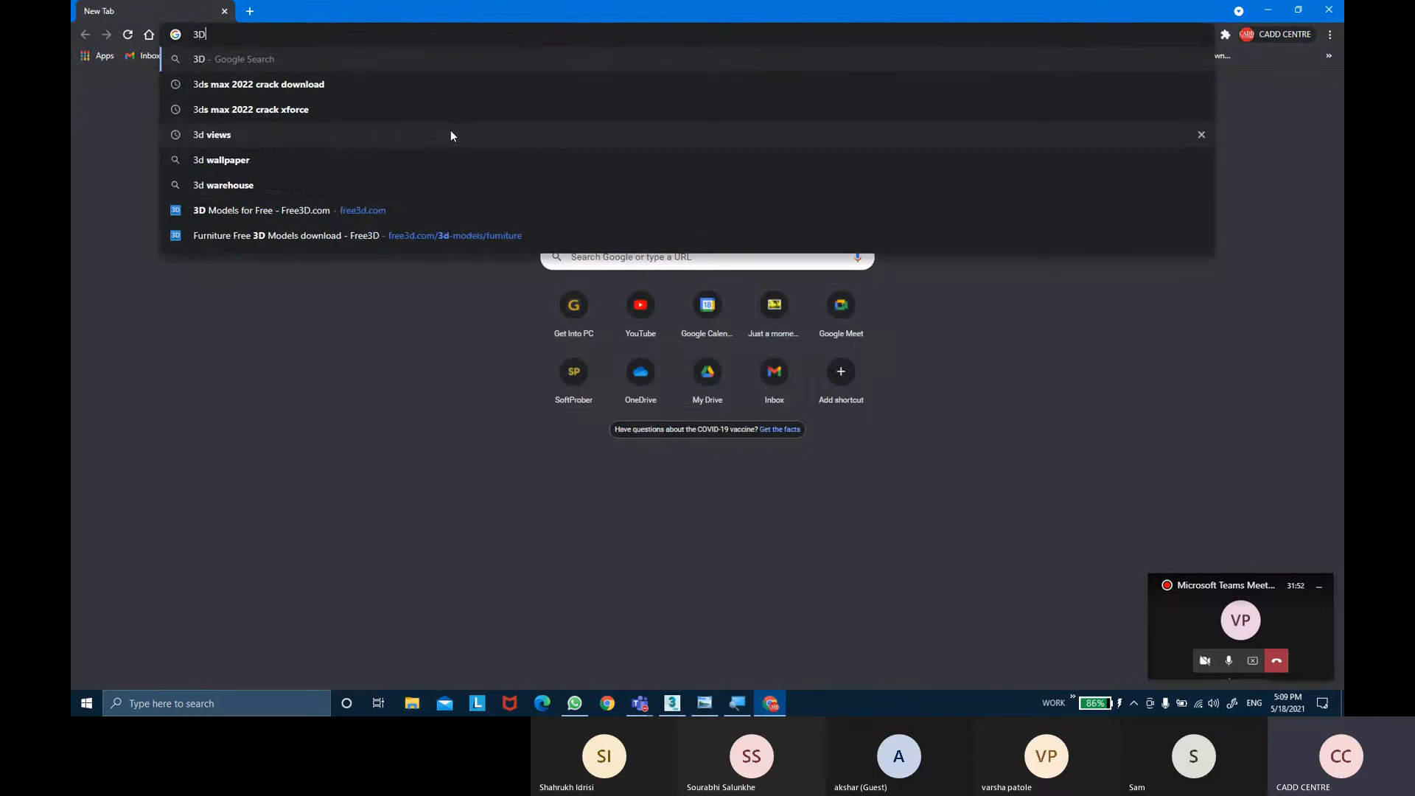
key("BackSpace")
type("ARCHIve3d.net")
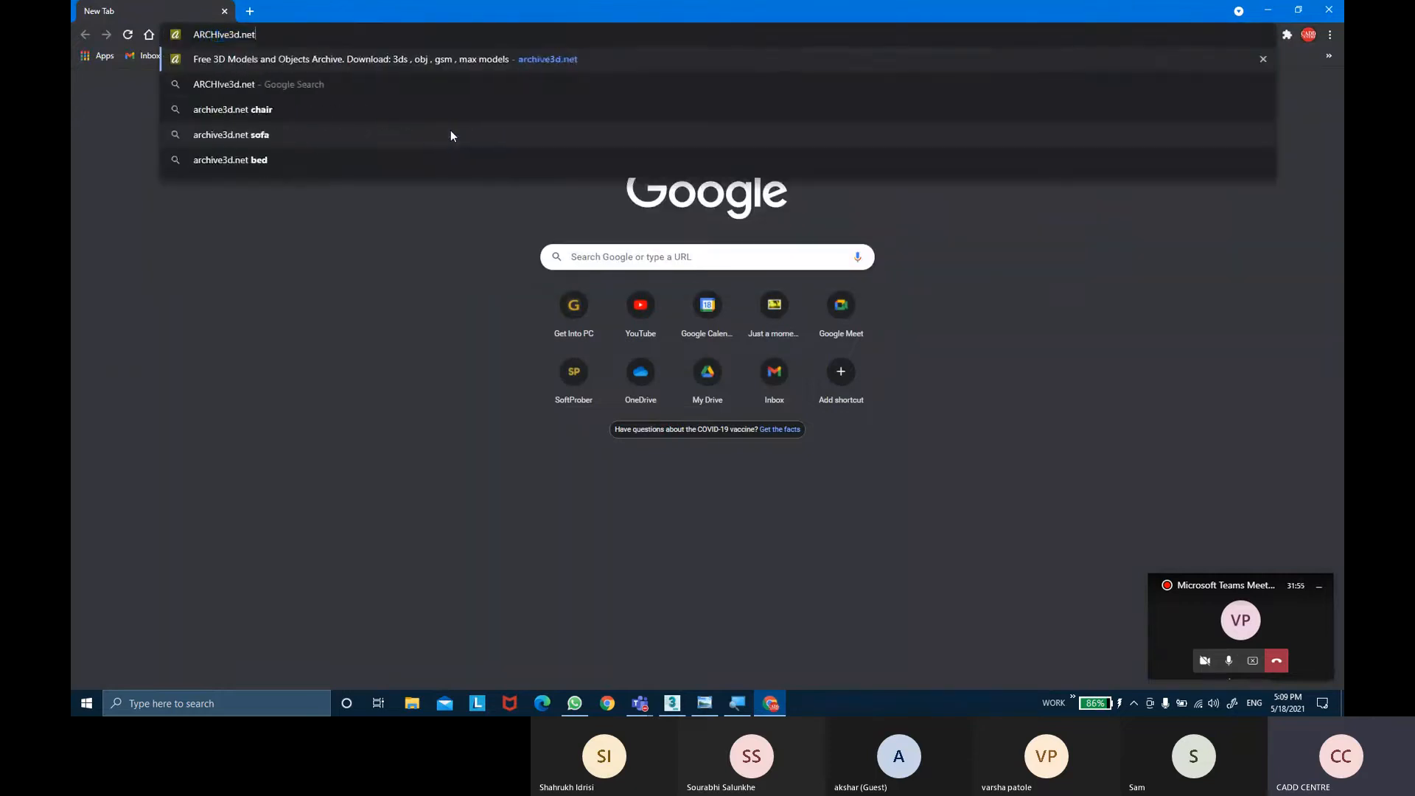
Open archive3d.net and search the model library for "WALL LIGHTS".
key("Return")
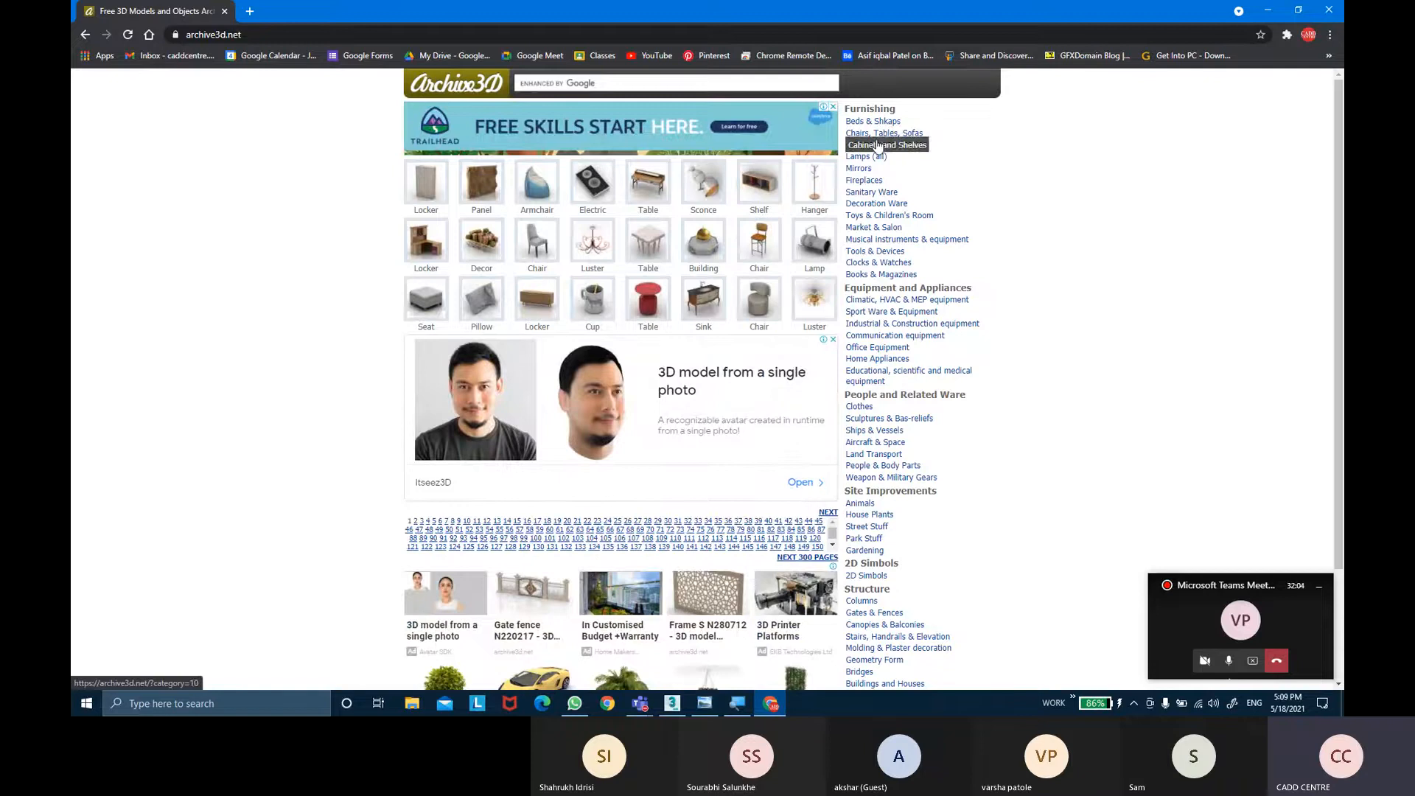
left_click(573, 79)
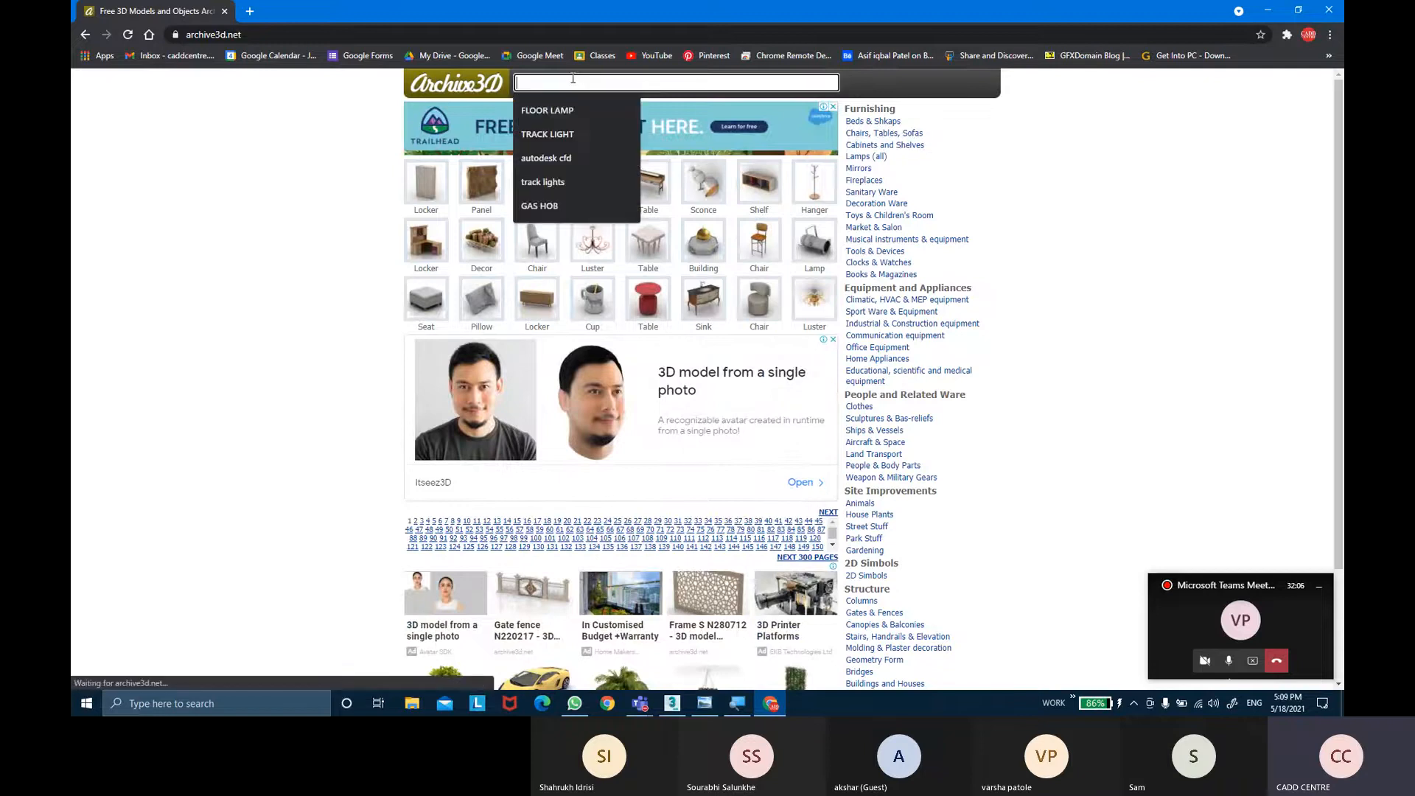
type("WALL ")
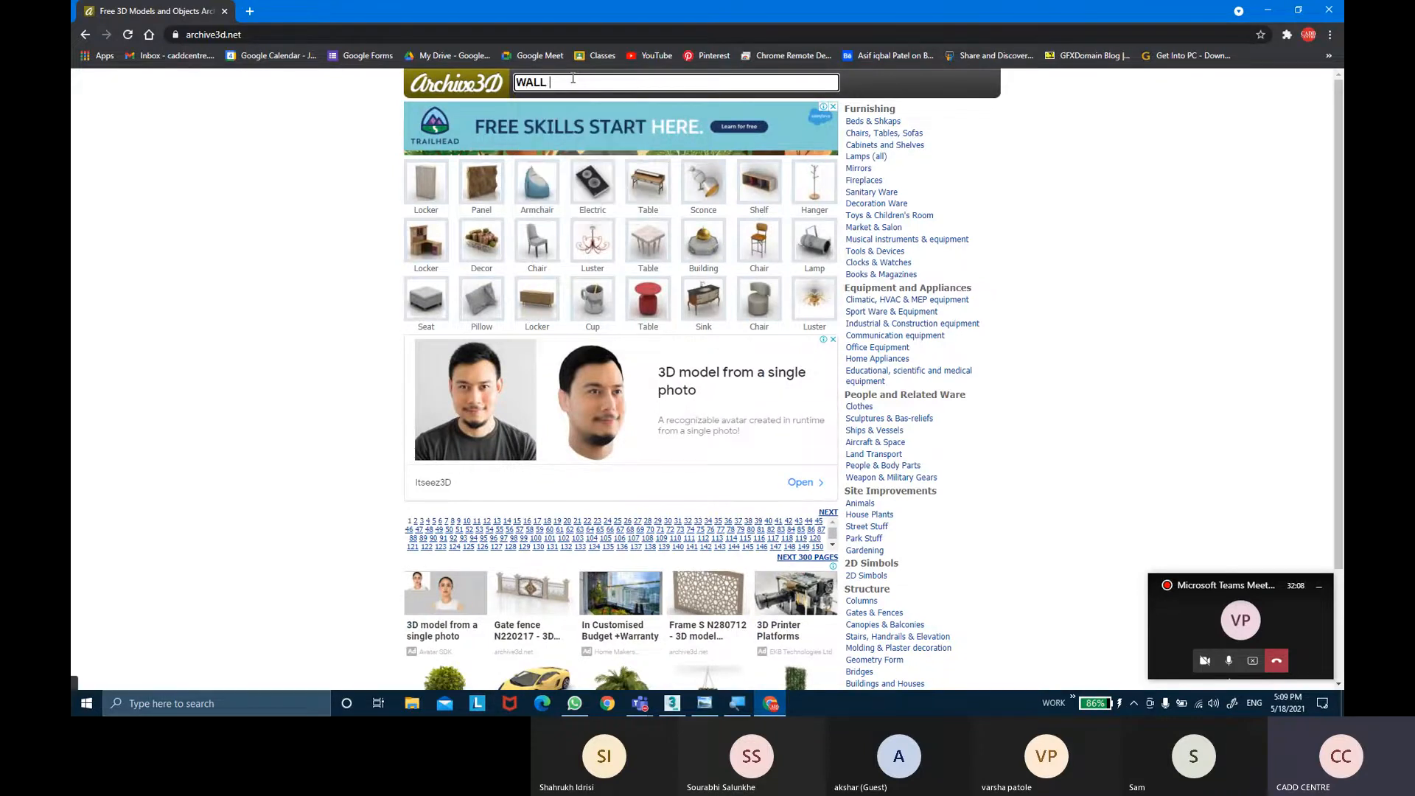
type("LIGHTS")
key("Return")
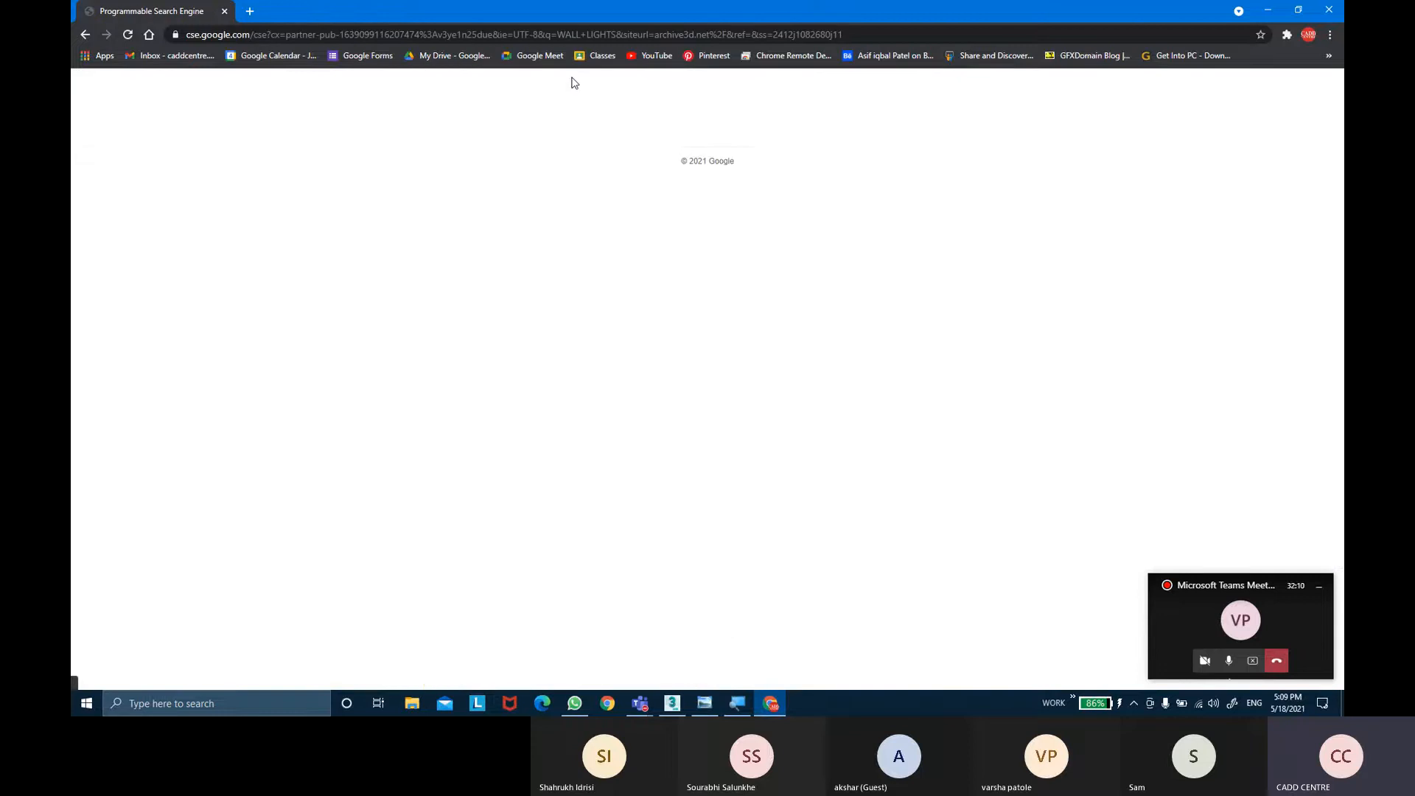
Open the "Wall lamp" 3D model from the search results and look over its download page and related models.
scroll(519, 374, "down", 1)
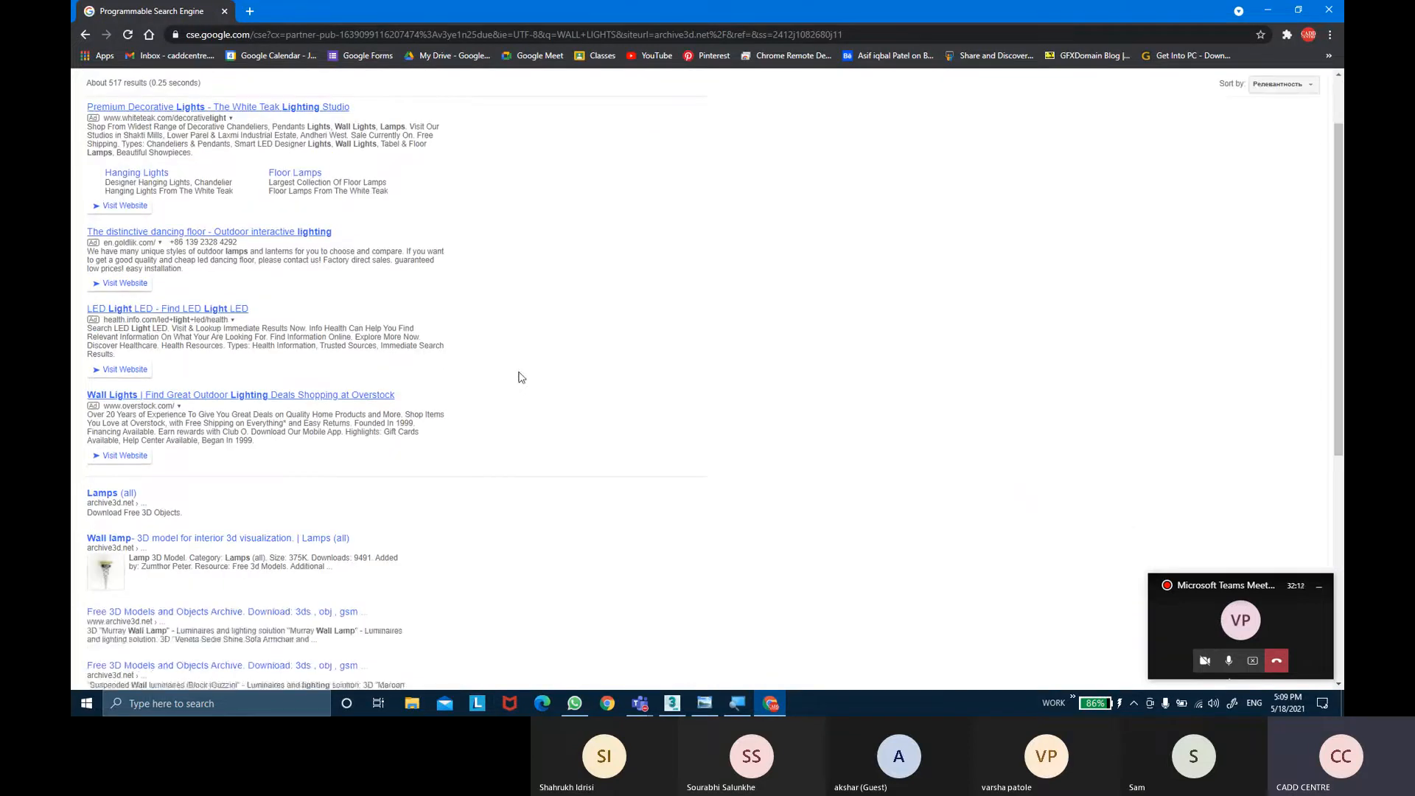
scroll(521, 377, "down", 3)
scroll(309, 377, "down", 3)
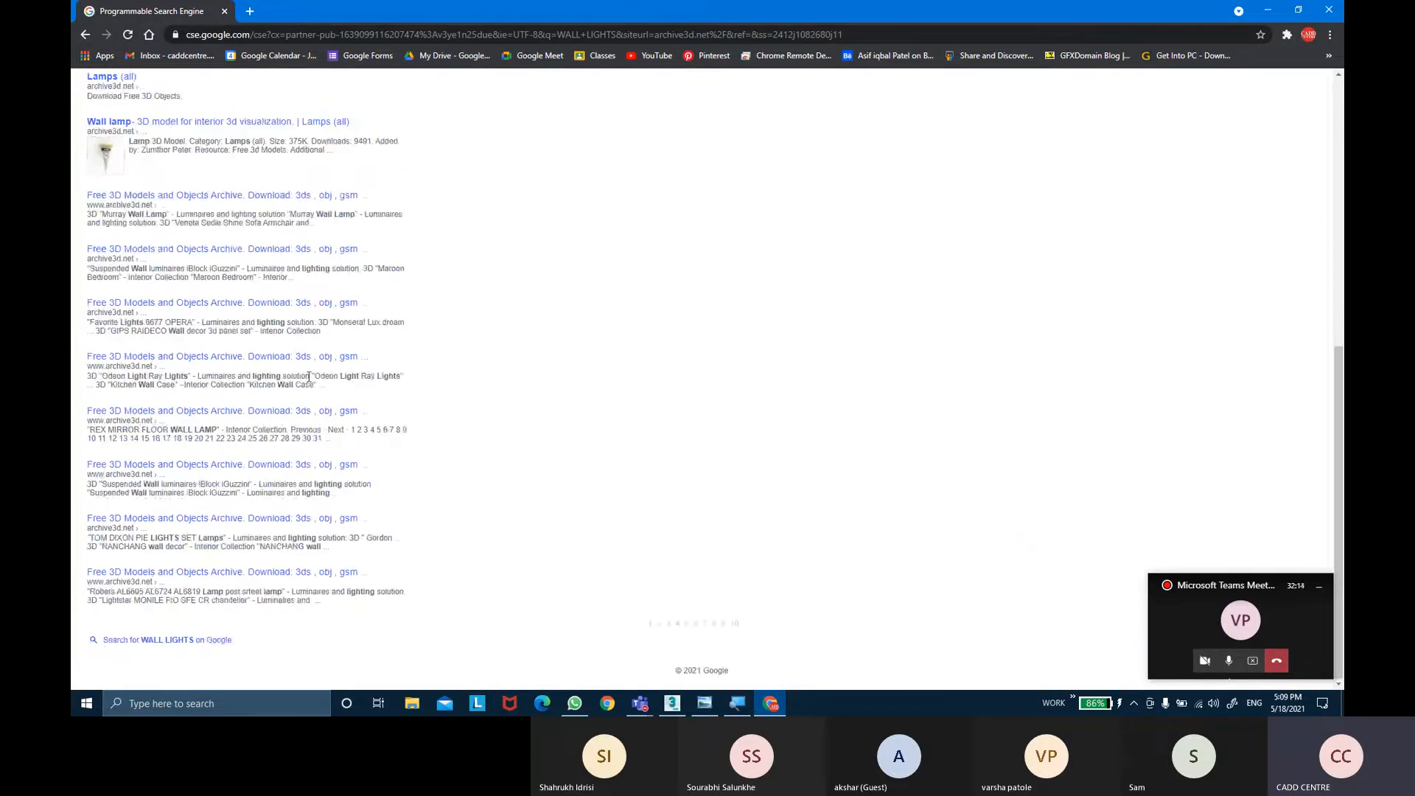
left_click(142, 122)
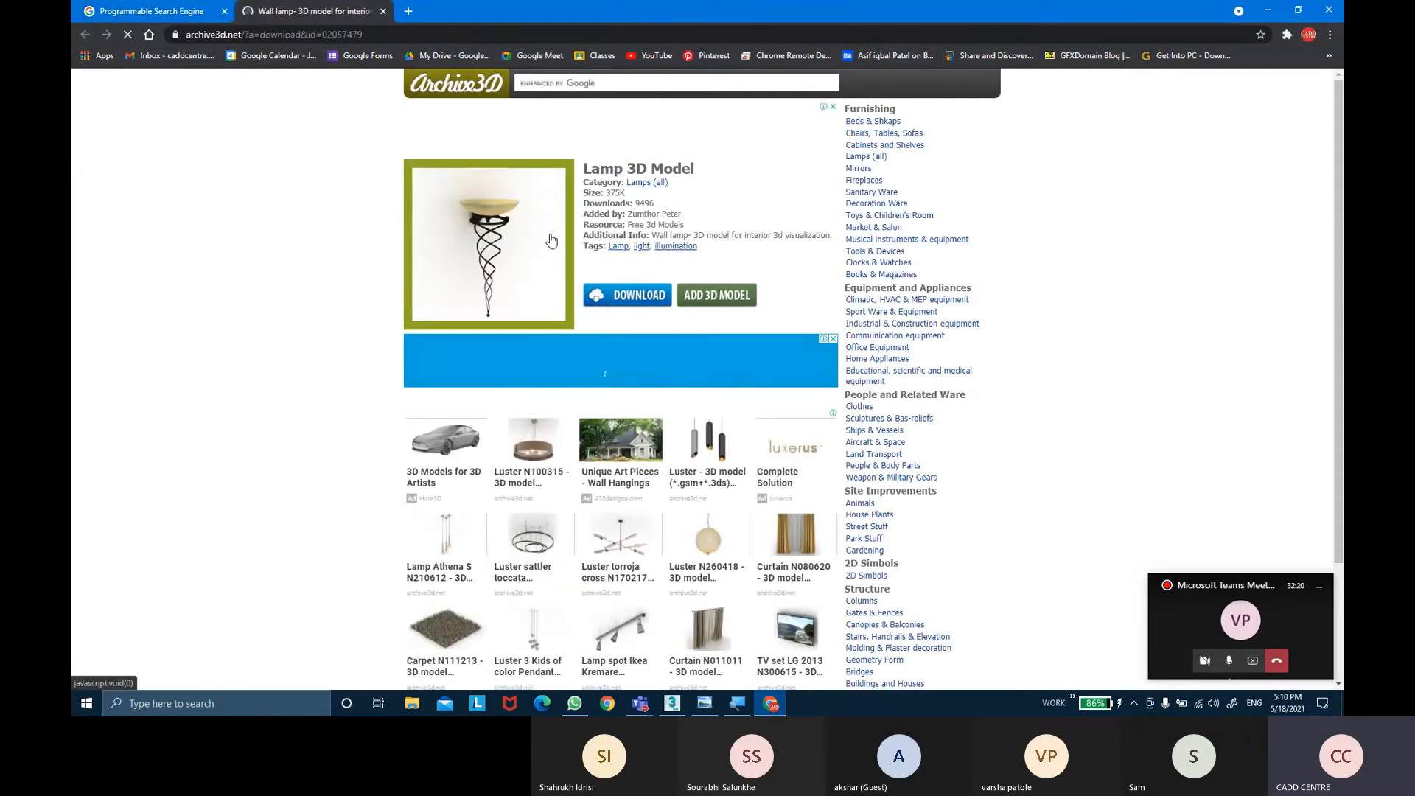
scroll(550, 239, "down", 1)
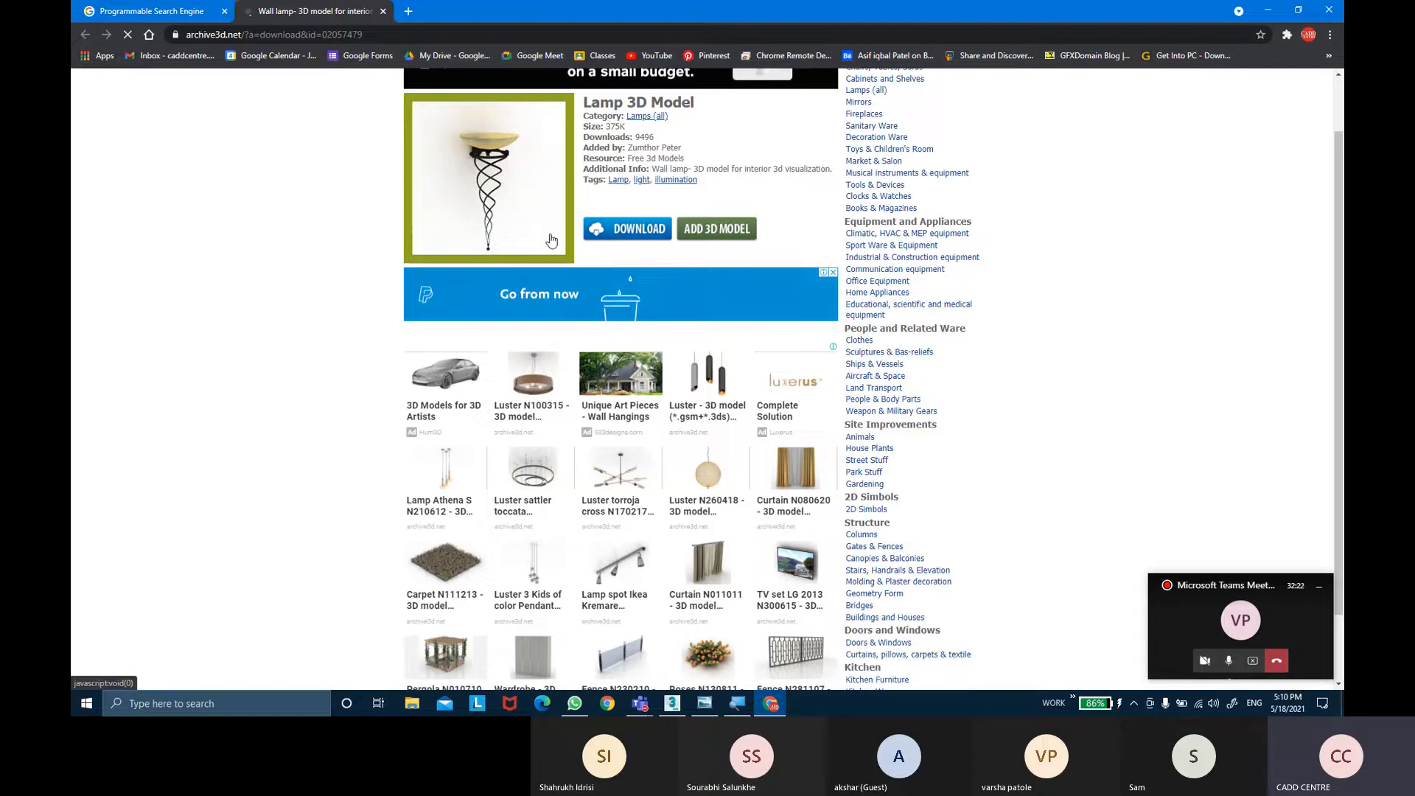
scroll(550, 240, "down", 1)
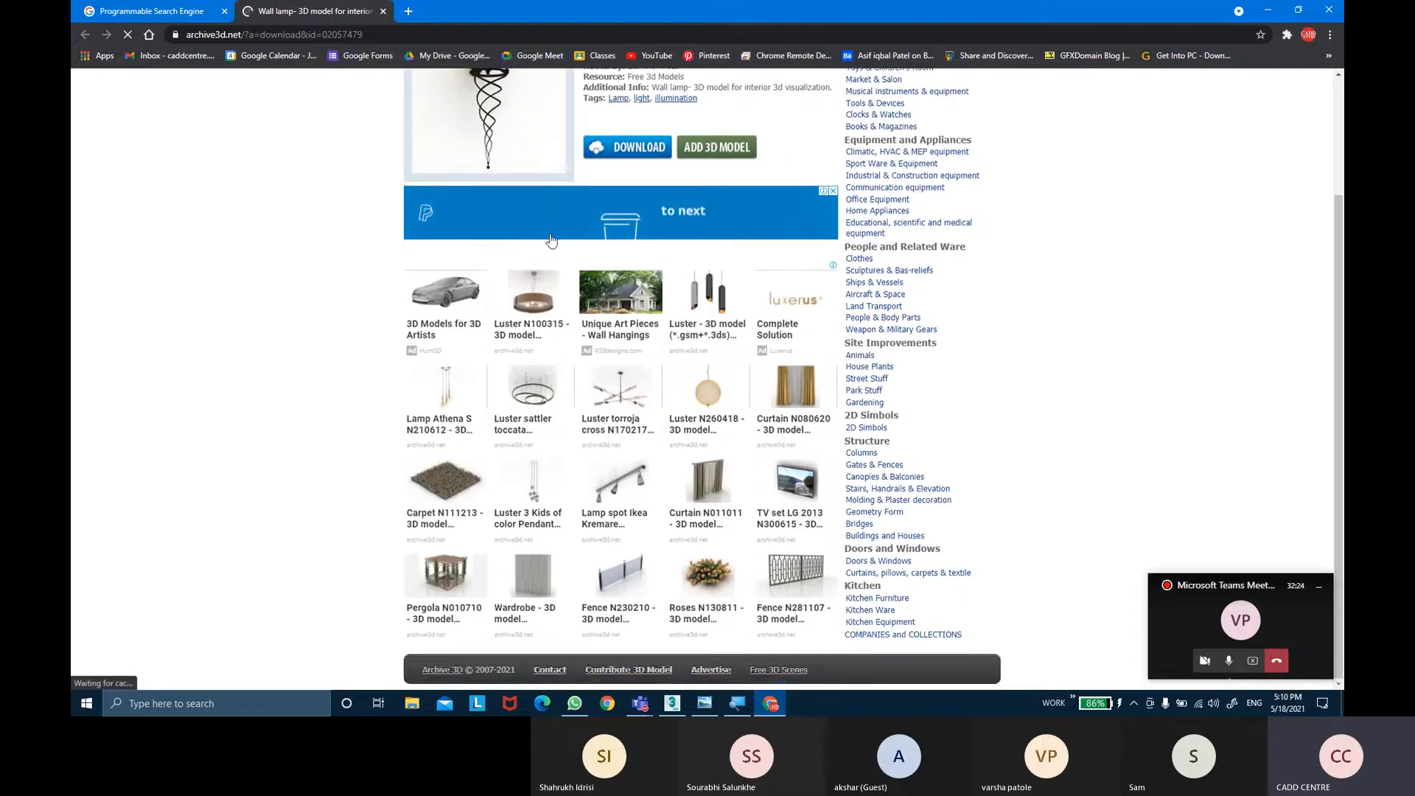
Search the model library for "TRACK LIGHT".
scroll(549, 240, "up", 2)
left_click(631, 81)
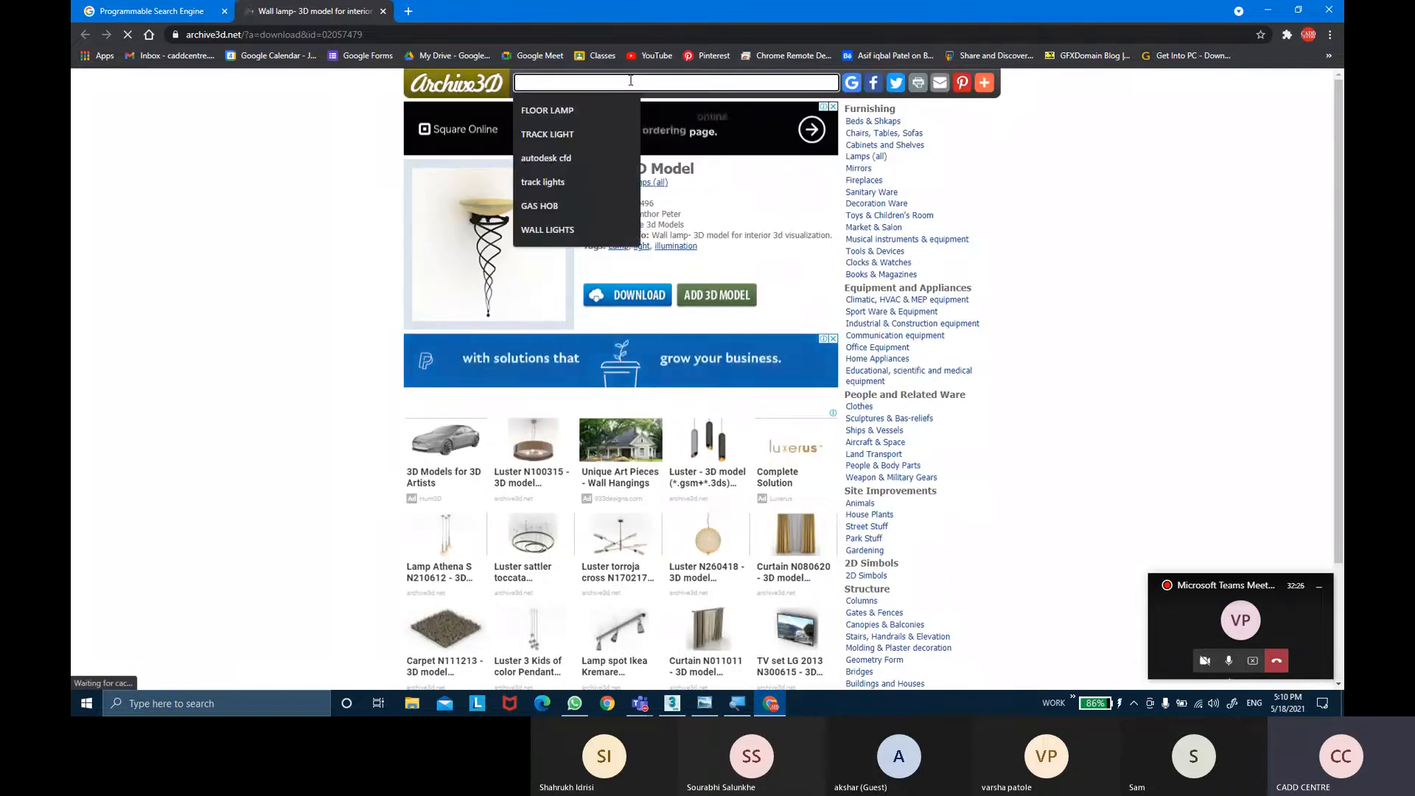
type("track")
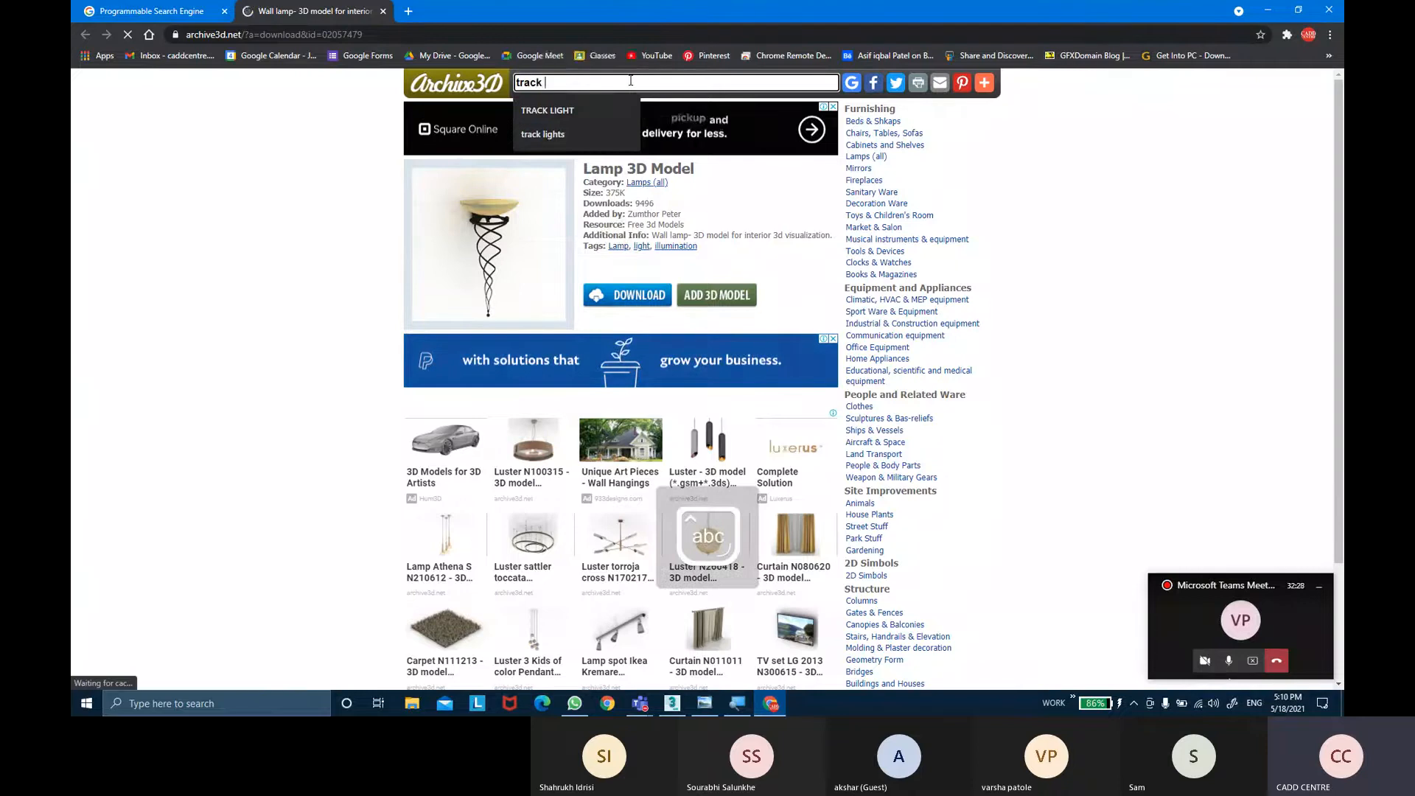
left_click(559, 117)
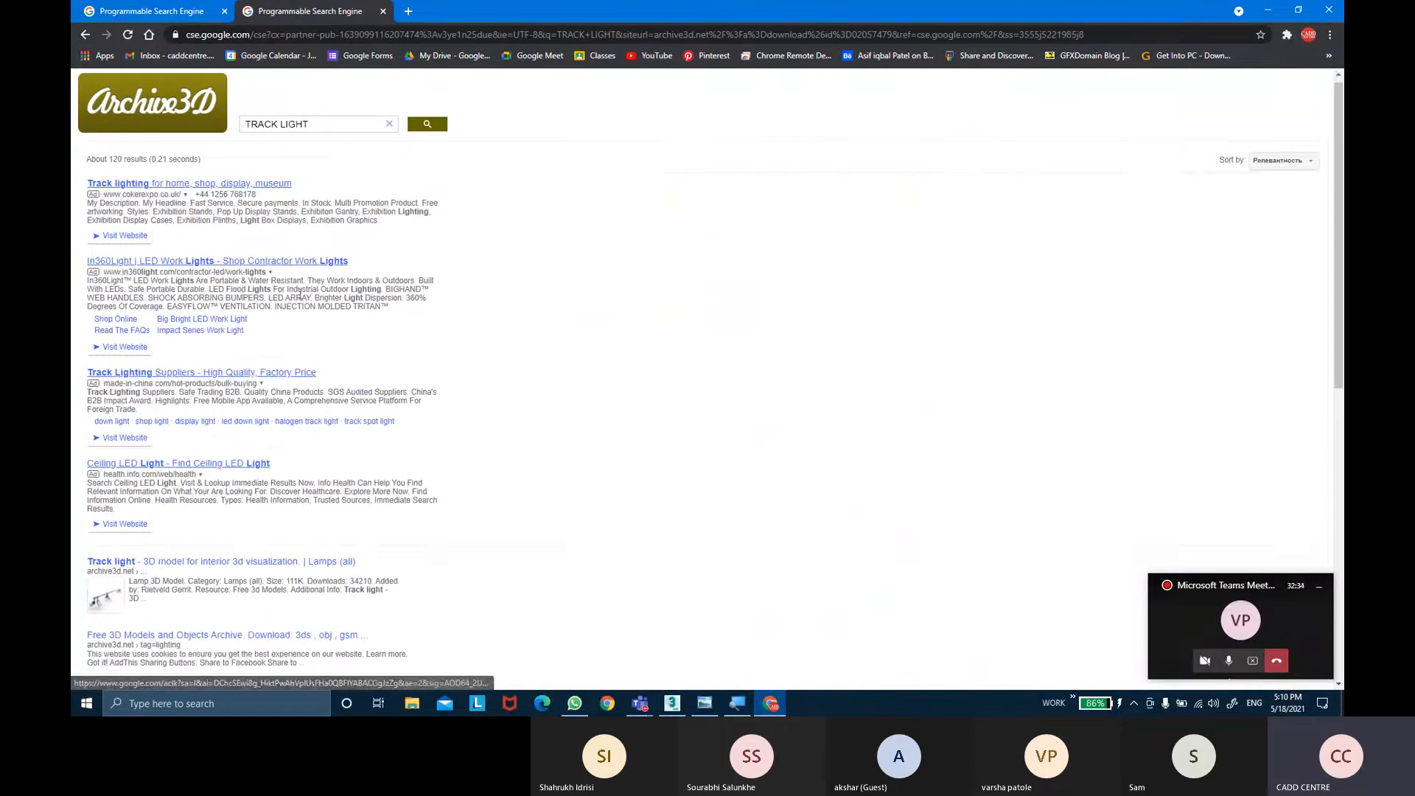
Try to open the Lamp Lucitalia Krisma HB N050111 model from the track light results.
scroll(300, 298, "down", 4)
scroll(301, 298, "down", 4)
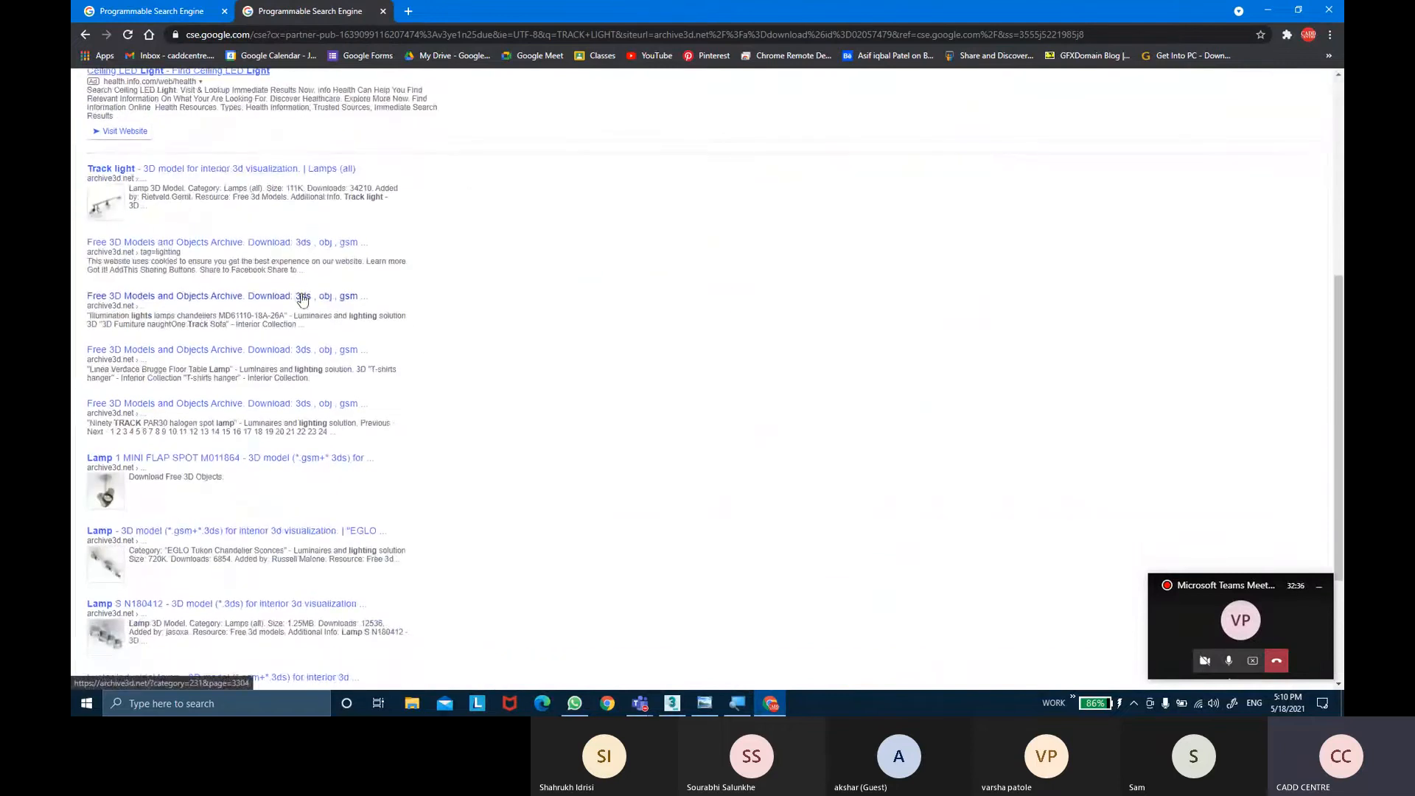
scroll(302, 295, "down", 1)
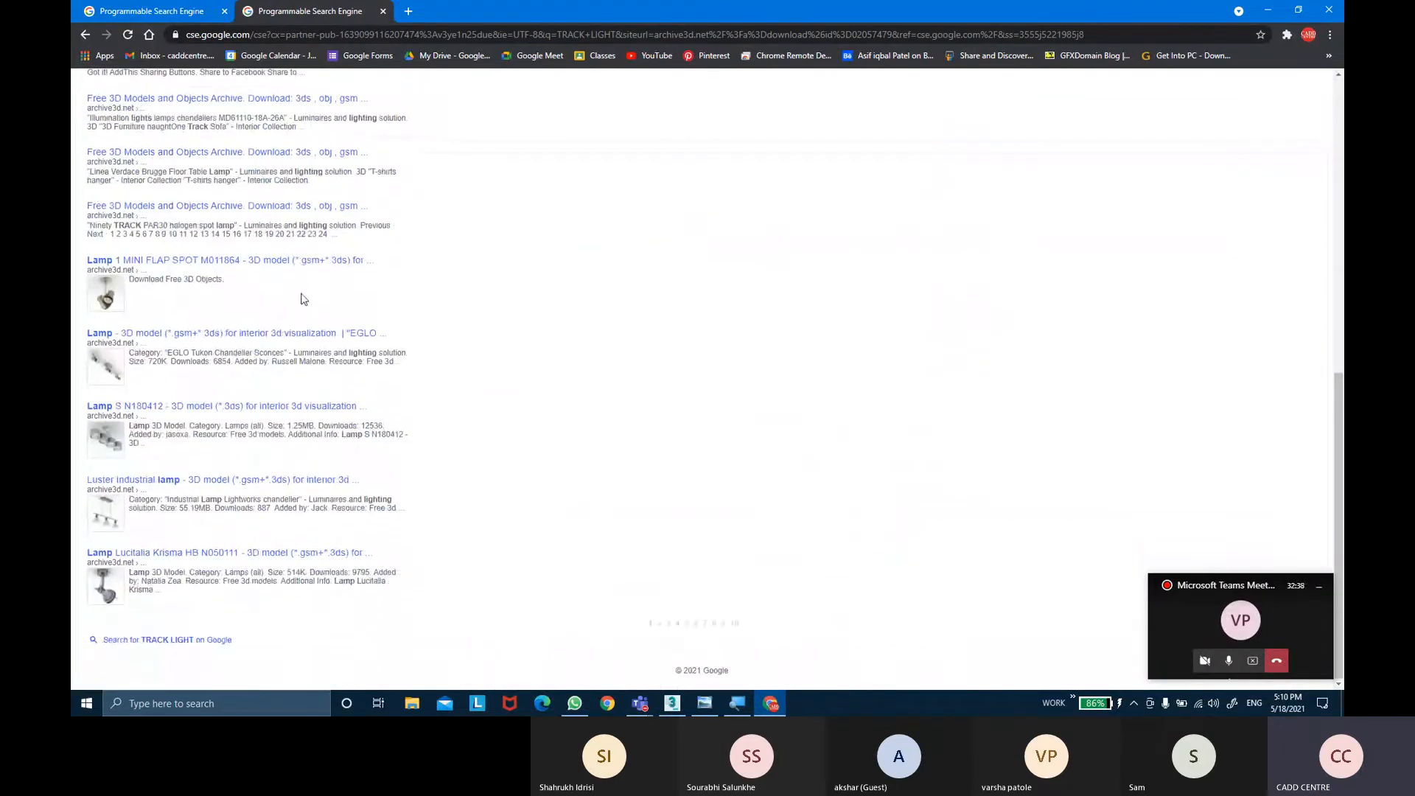
left_click(151, 554)
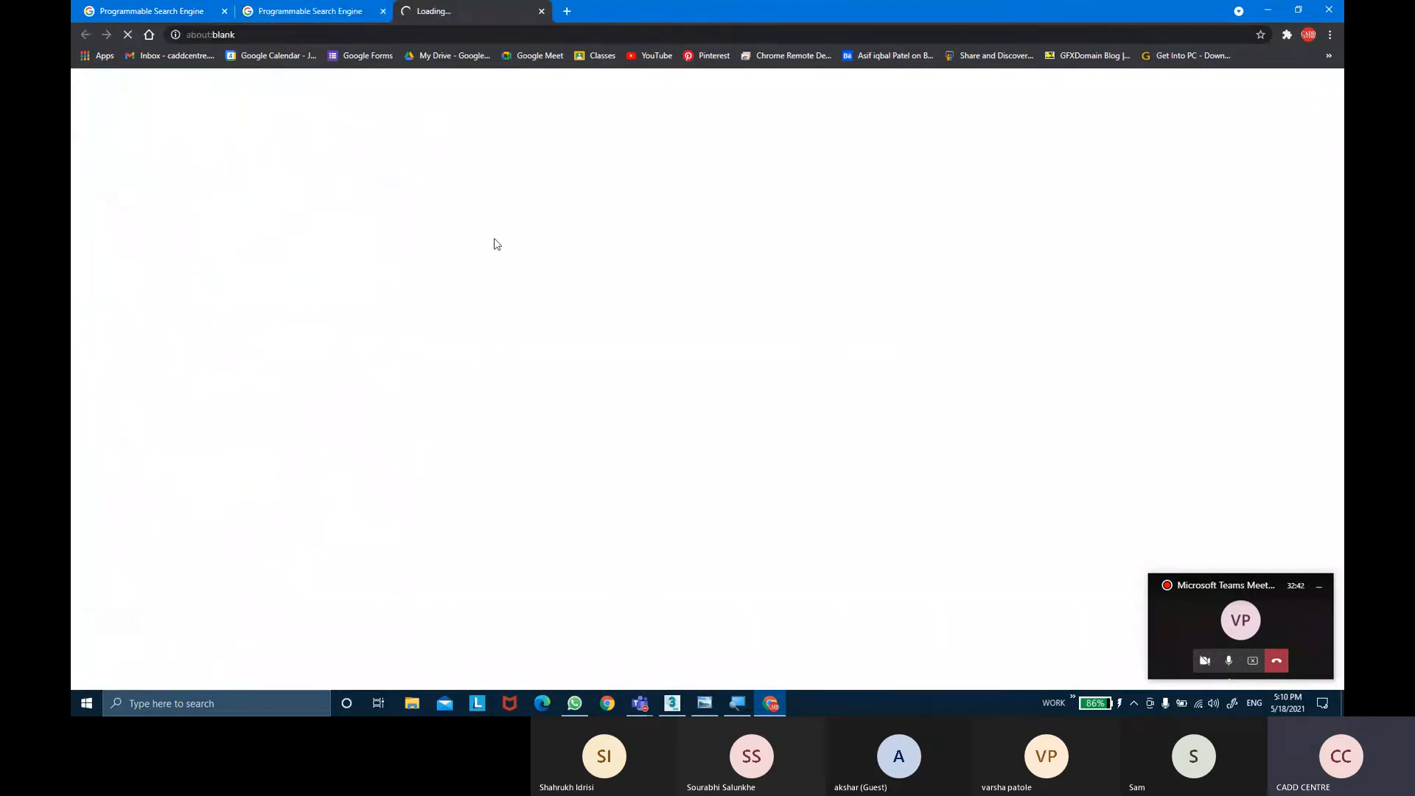
left_click(317, 11)
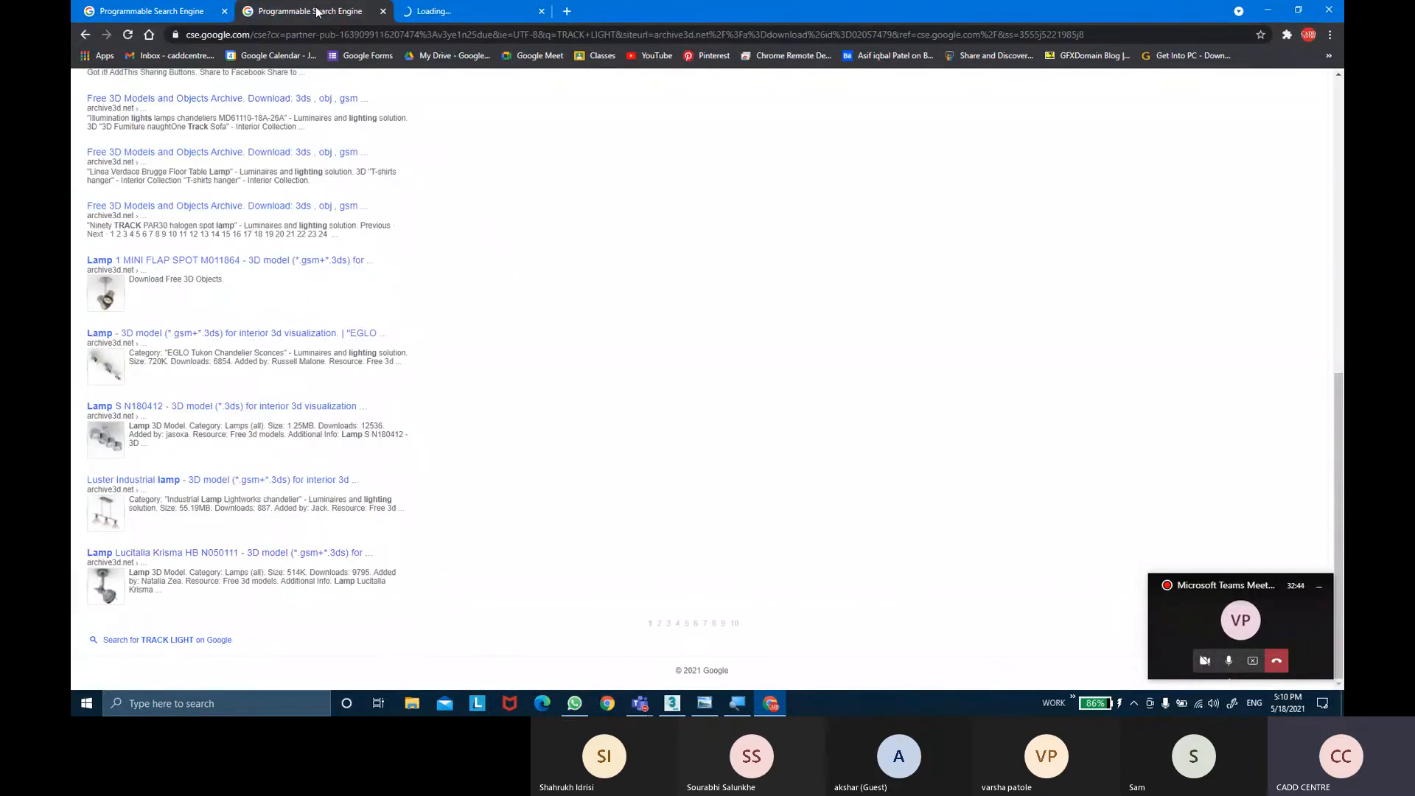
left_click(403, 10)
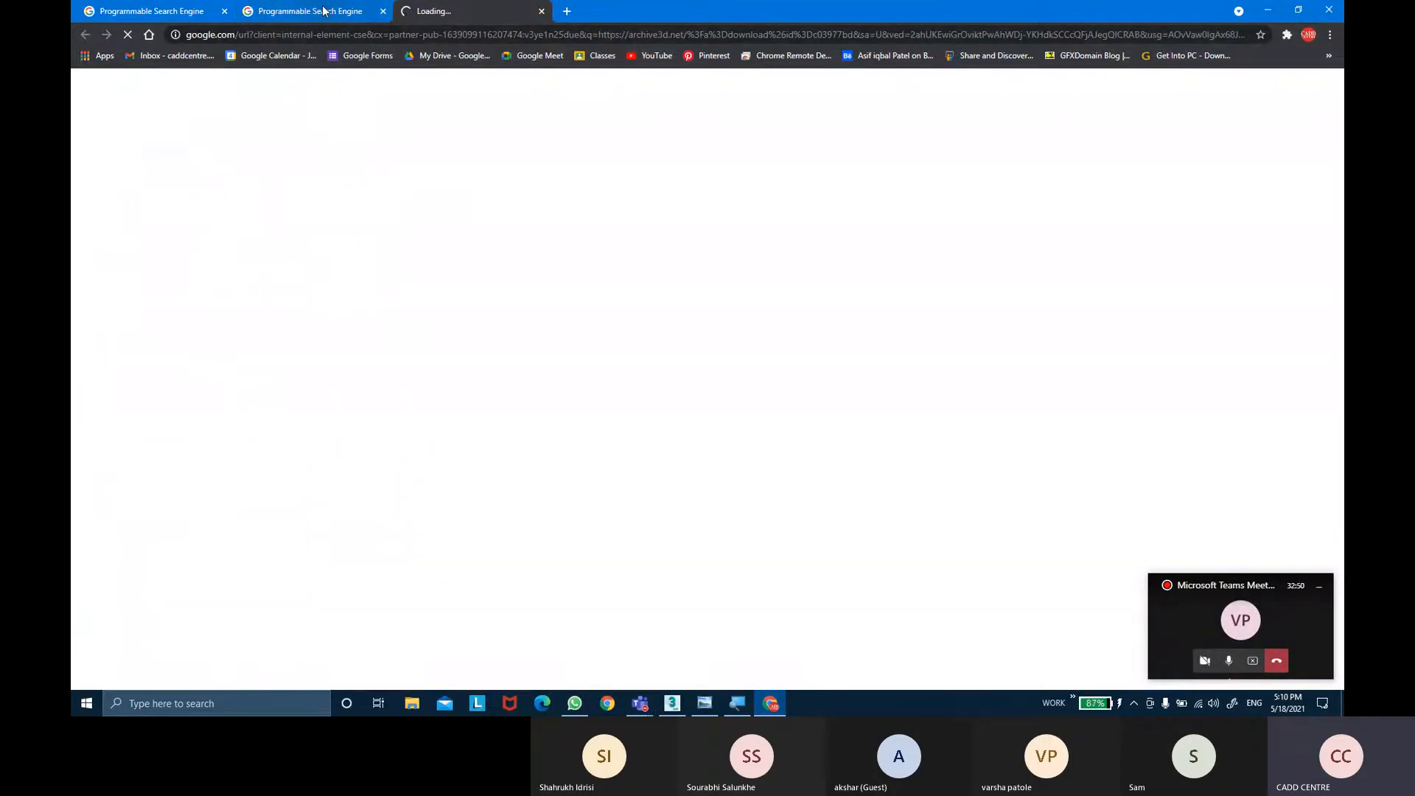
left_click(117, 10)
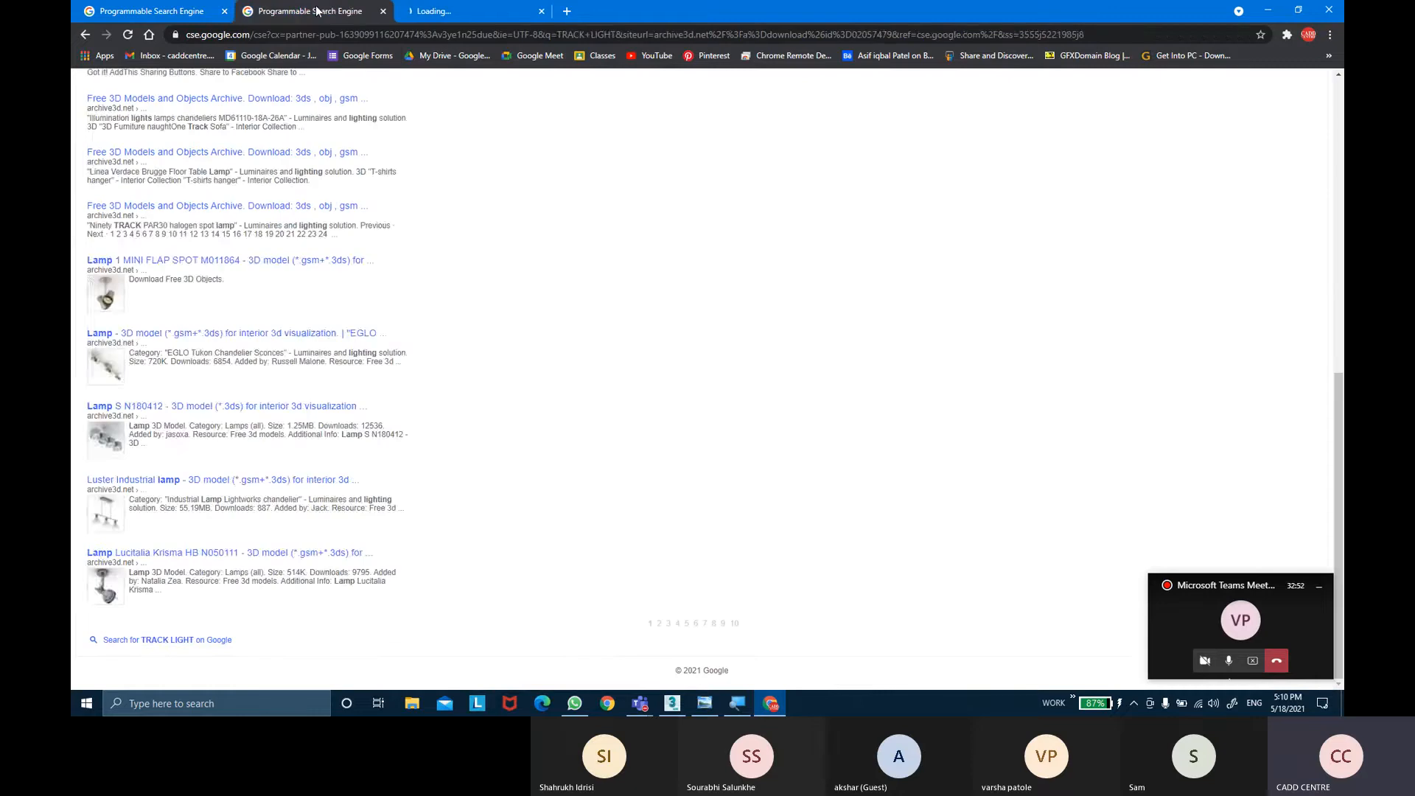
left_click(415, 22)
left_click(197, 14)
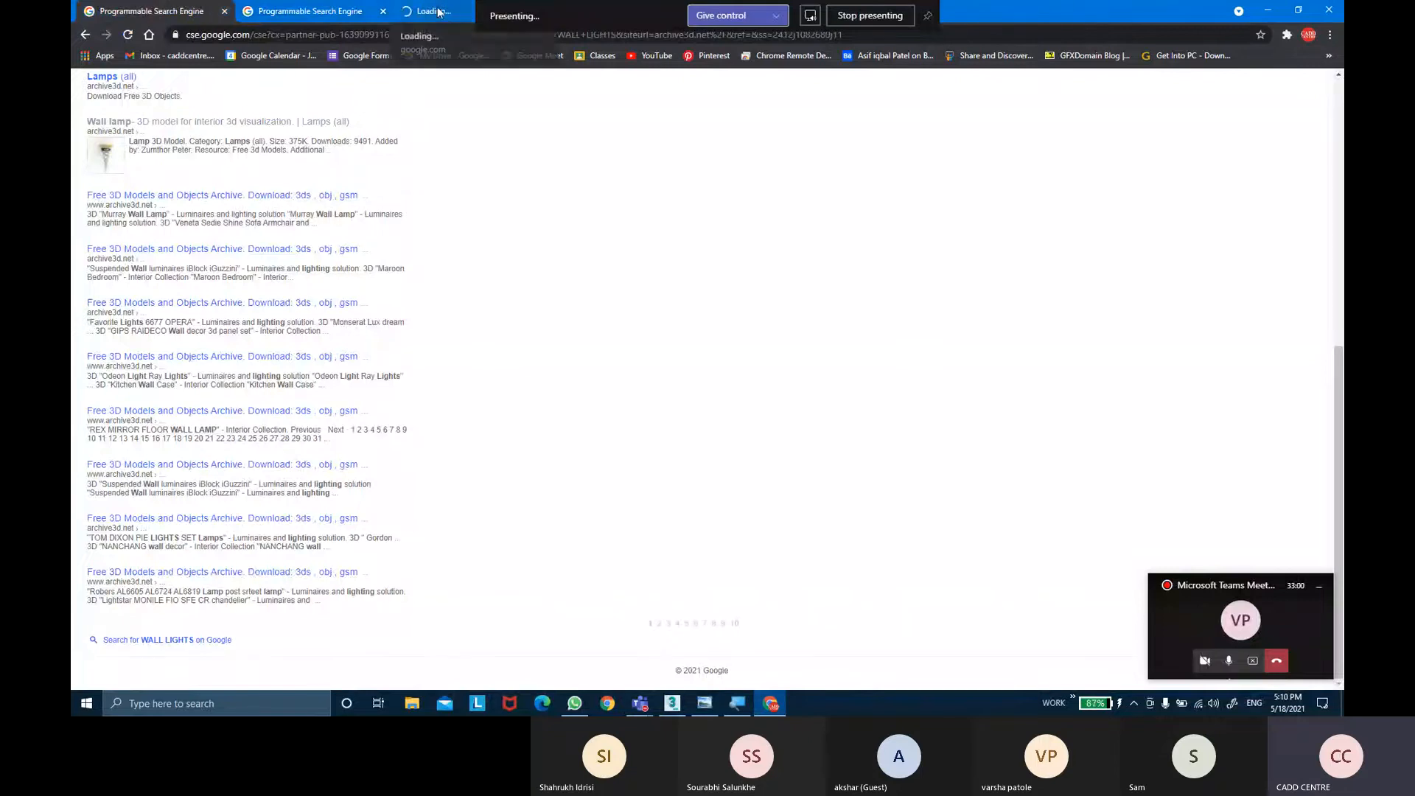
left_click(310, 11)
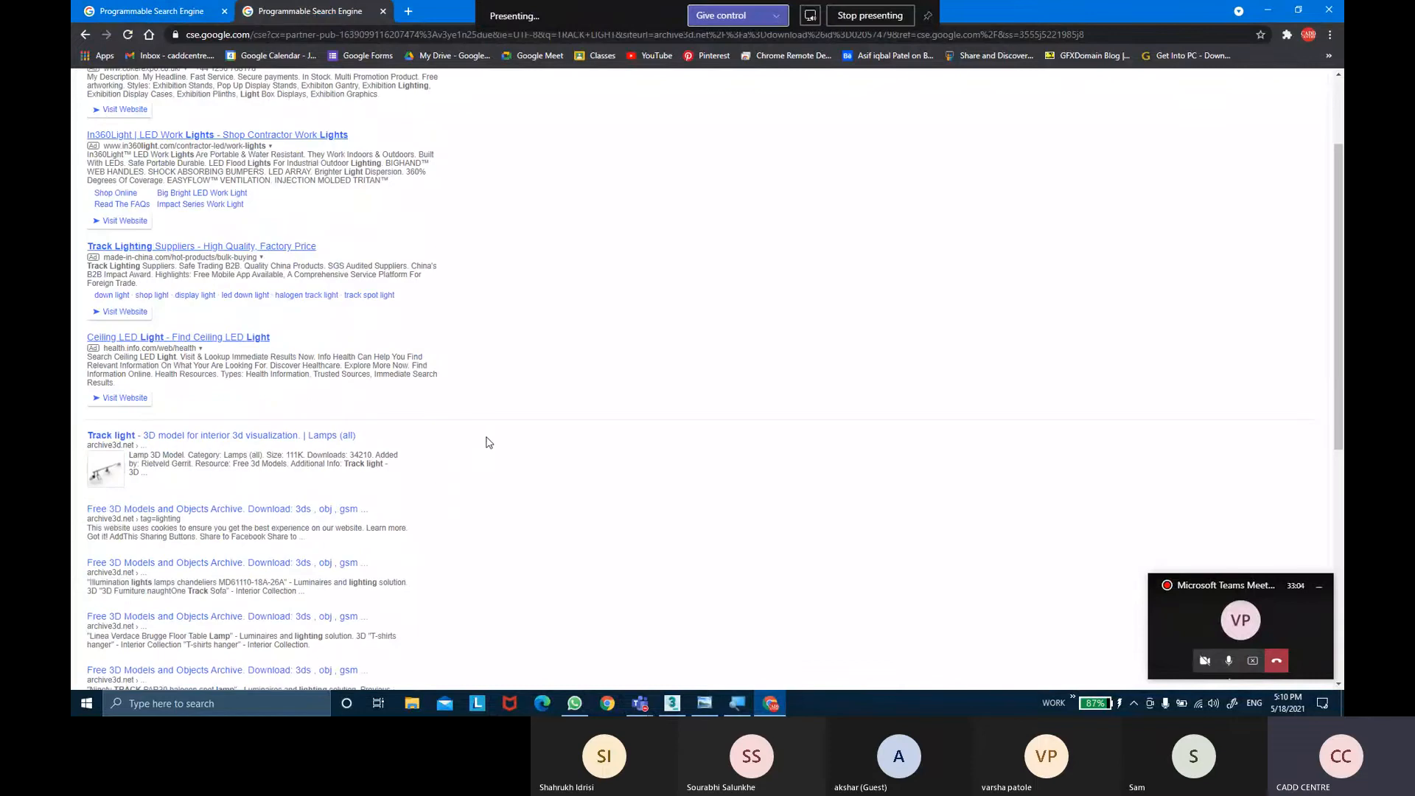
Open the Lamp Lucitalia Krisma page and follow its related models through the Sconce Holly Hunt wall lamp to the Sconce 1 unit model.
left_click(122, 553)
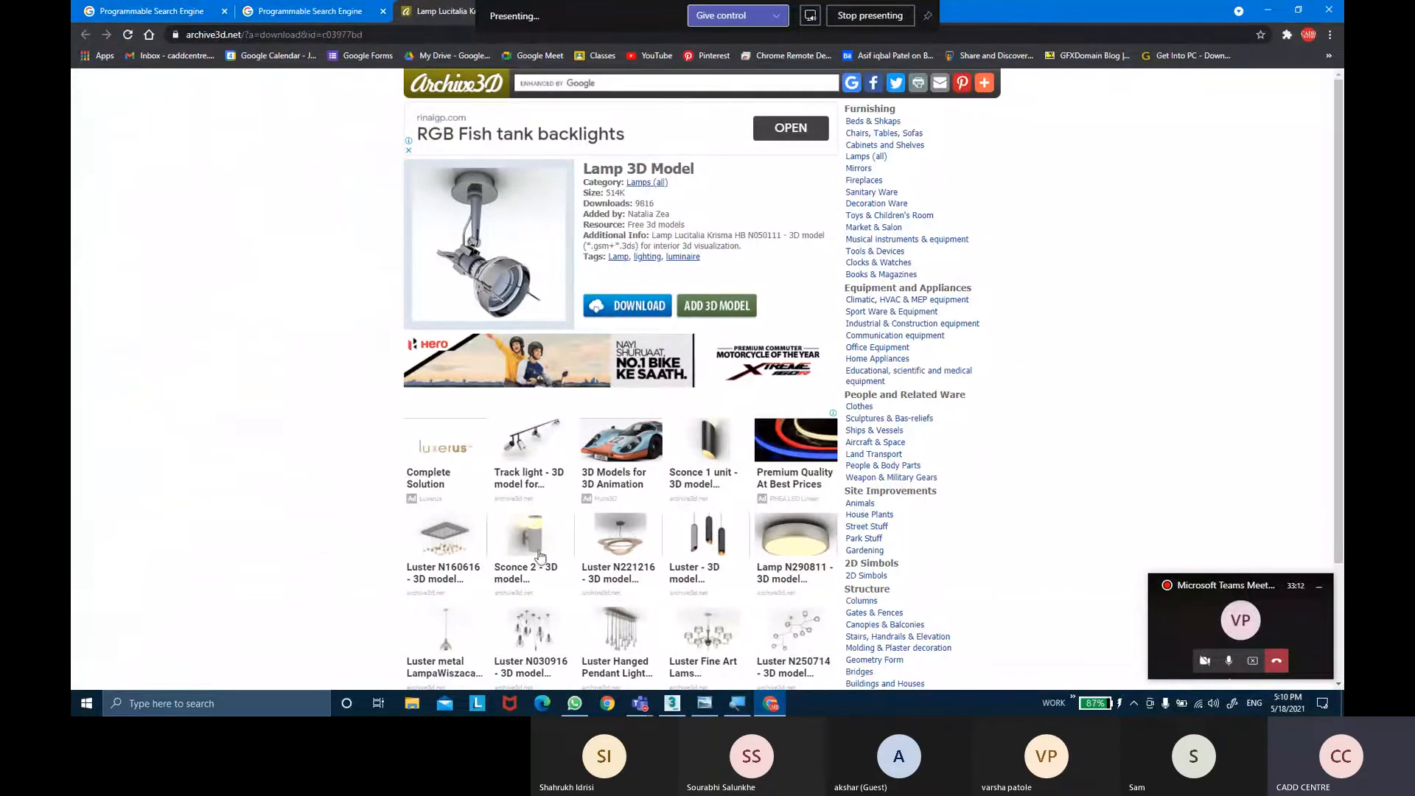
scroll(514, 572, "down", 3)
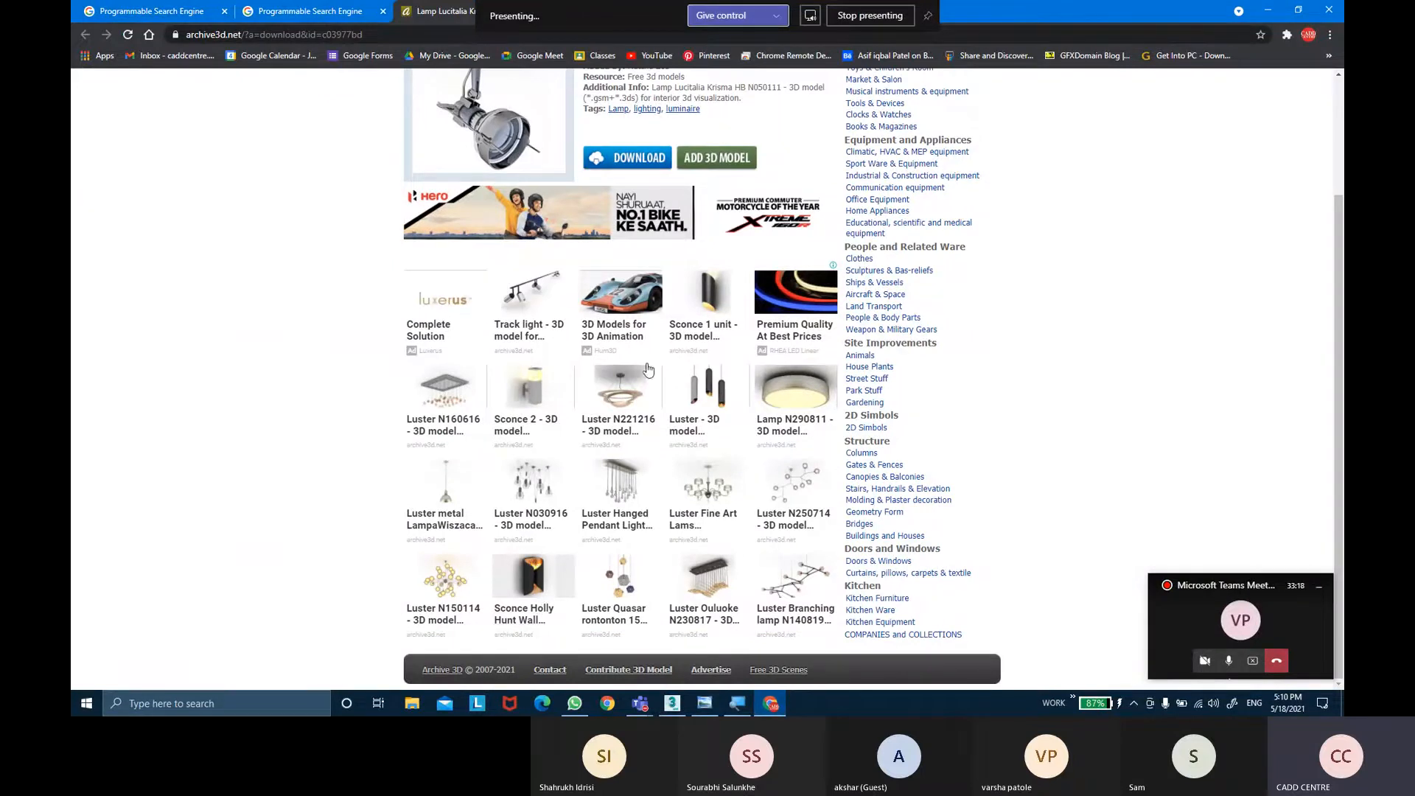
scroll(484, 629, "up", 3)
scroll(484, 629, "down", 3)
left_click(524, 622)
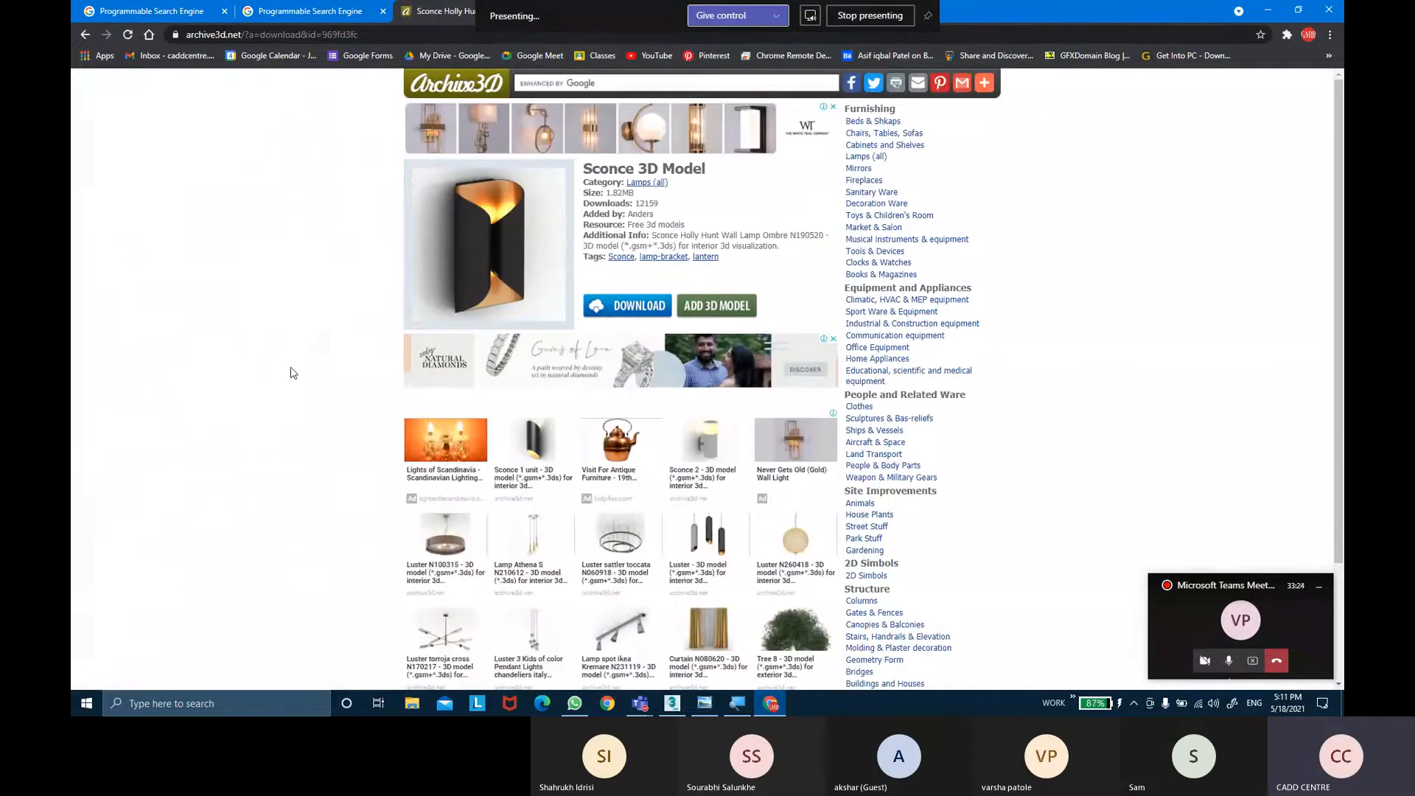
left_click(519, 483)
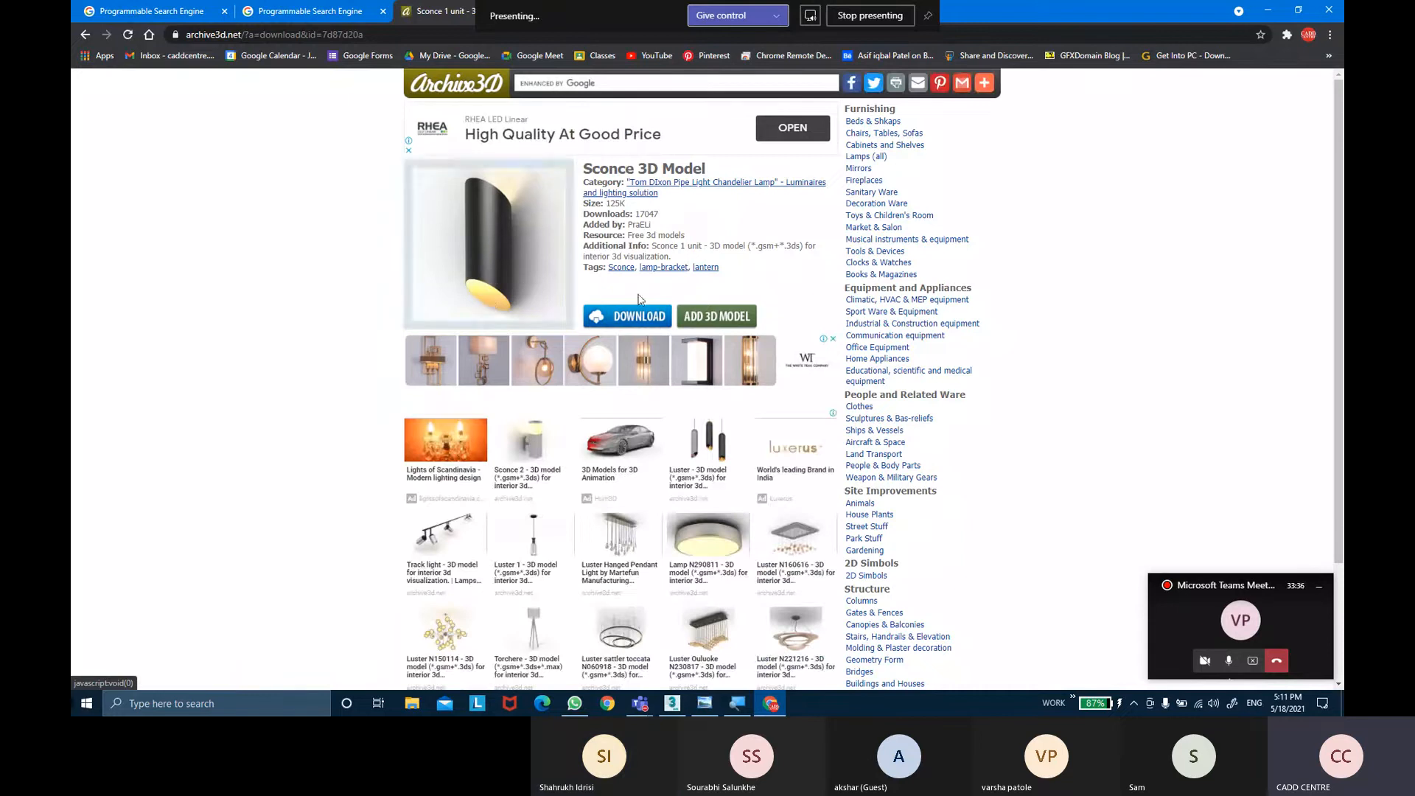
Download the Sconce 1 unit model, accepting the download terms, and try to close the advertisement.
left_click(597, 319)
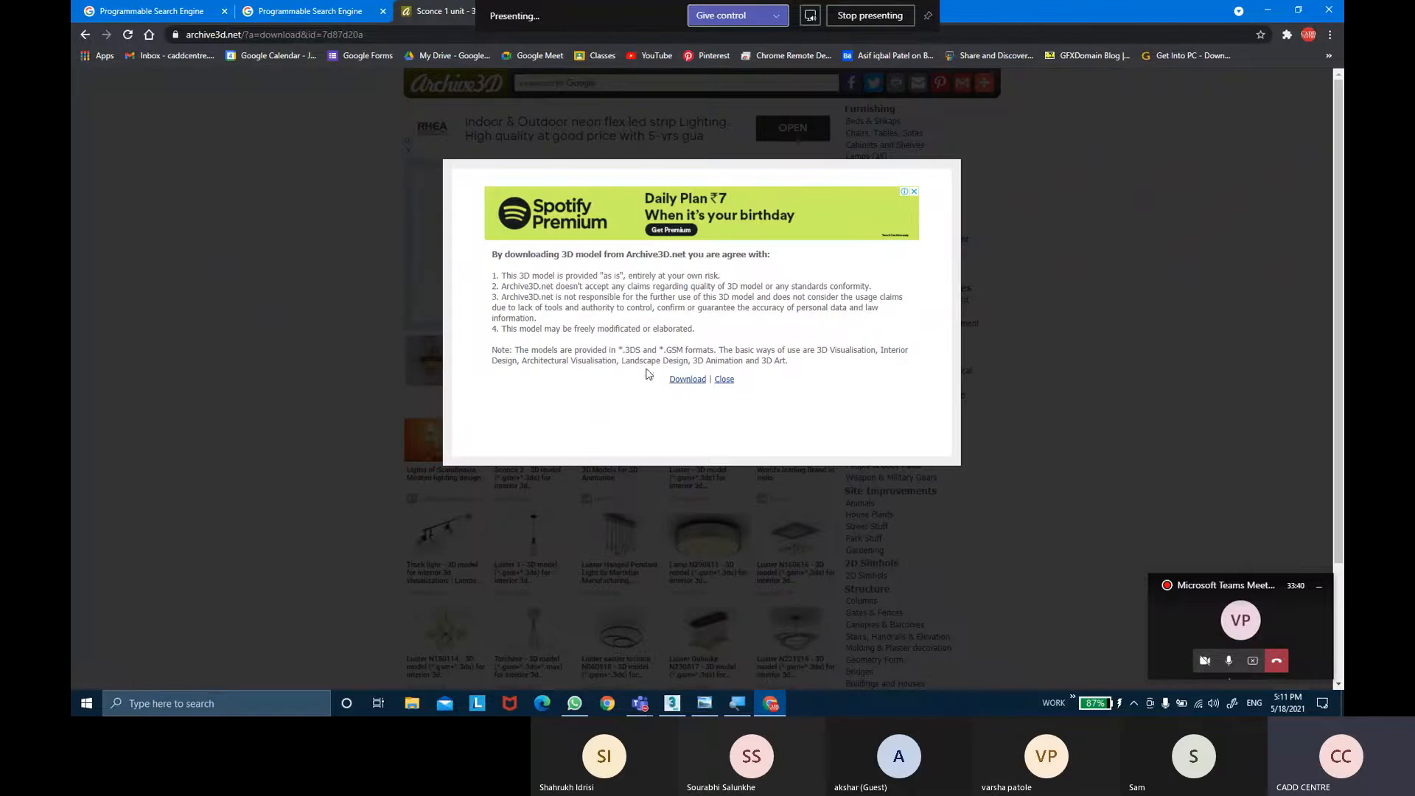
left_click(686, 380)
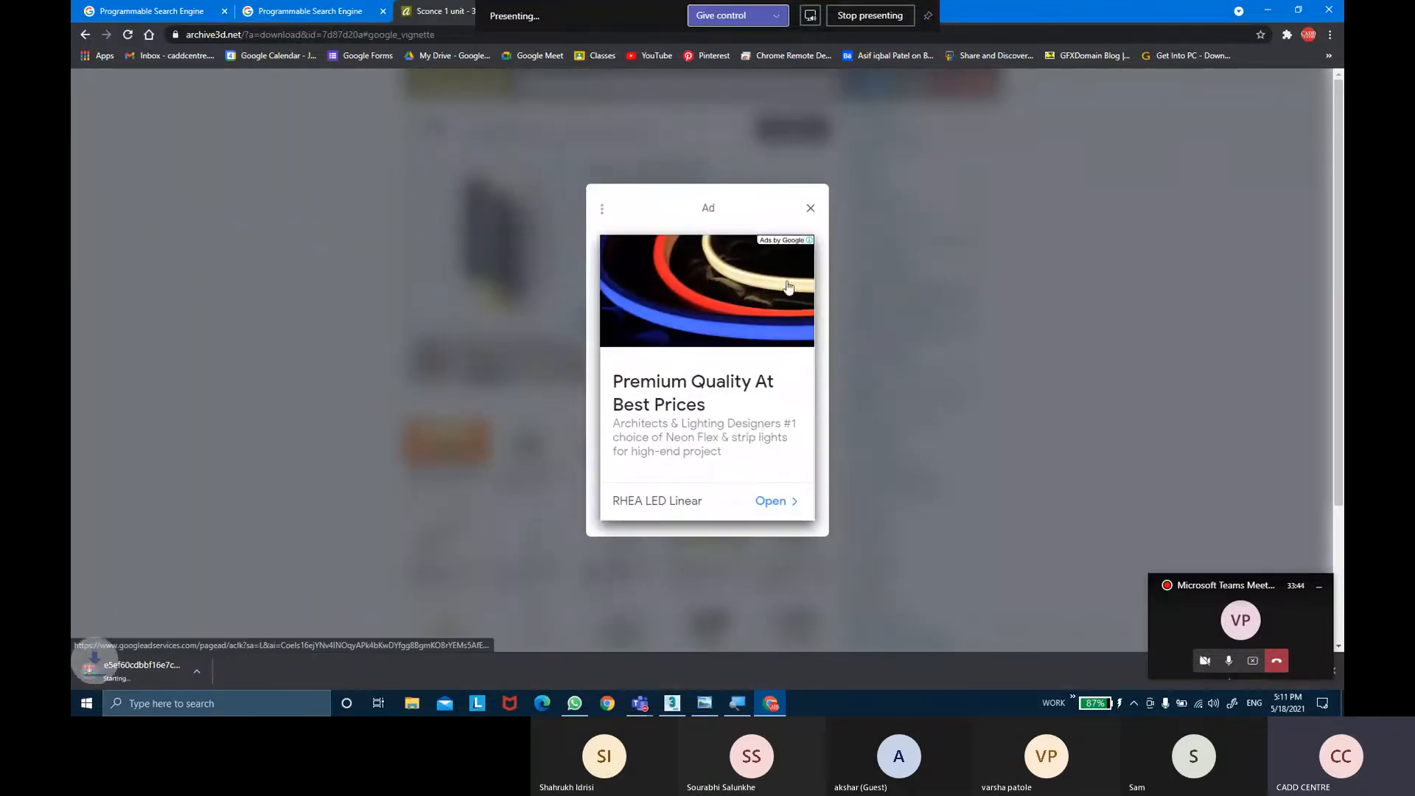
left_click(810, 208)
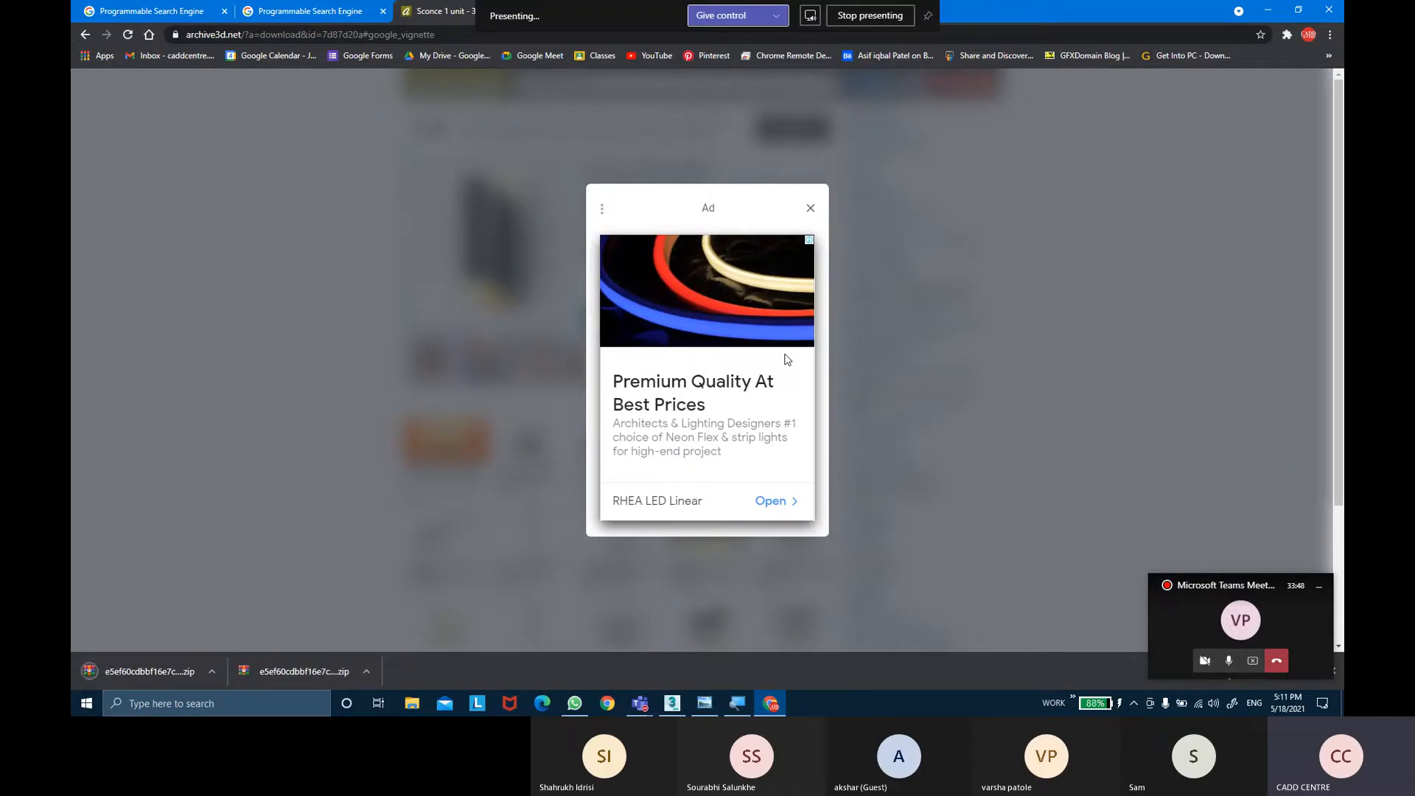
left_click(808, 208)
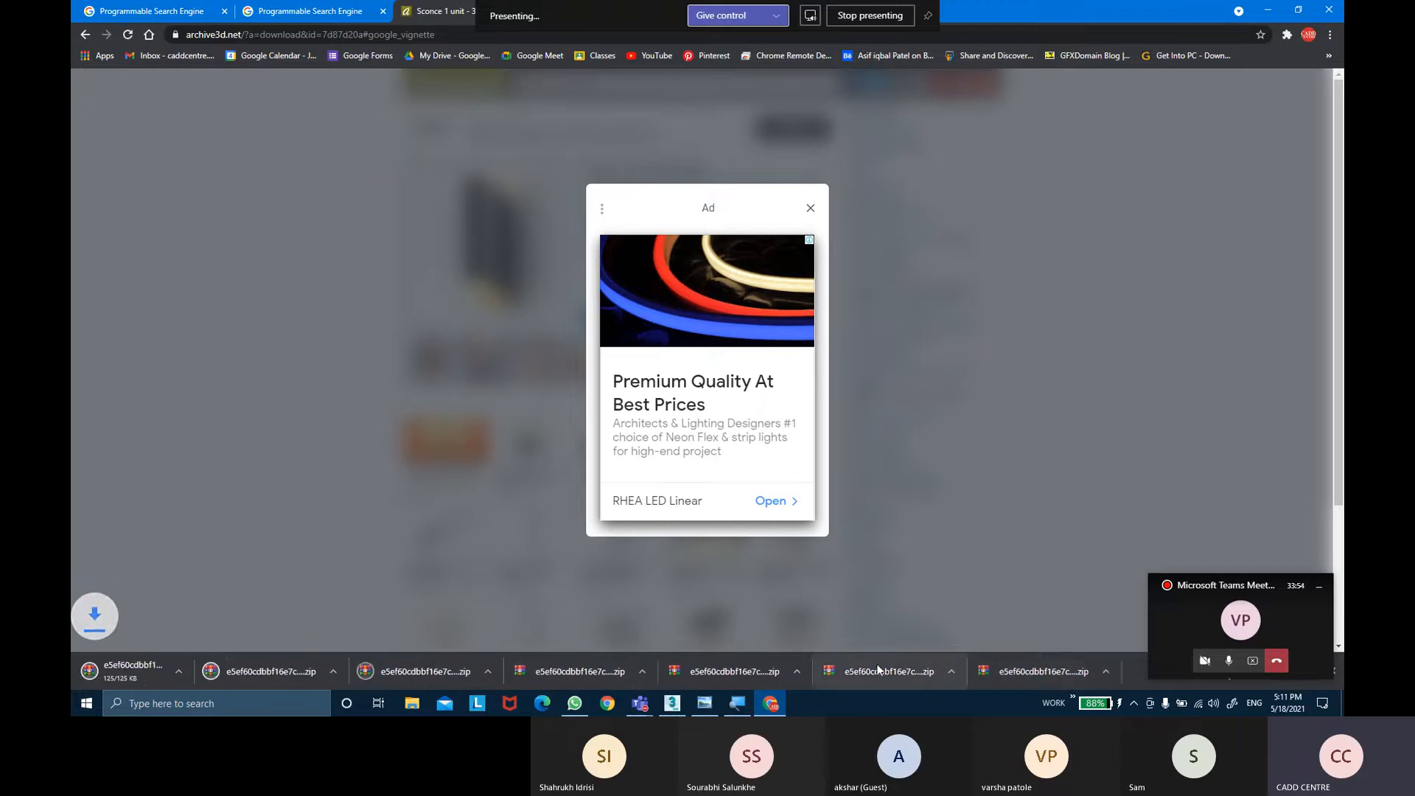
Show the download in its folder and extract e5ef60cdbbf16e7c950d75b6a470b3d4.zip into a folder of the same name.
right_click(156, 676)
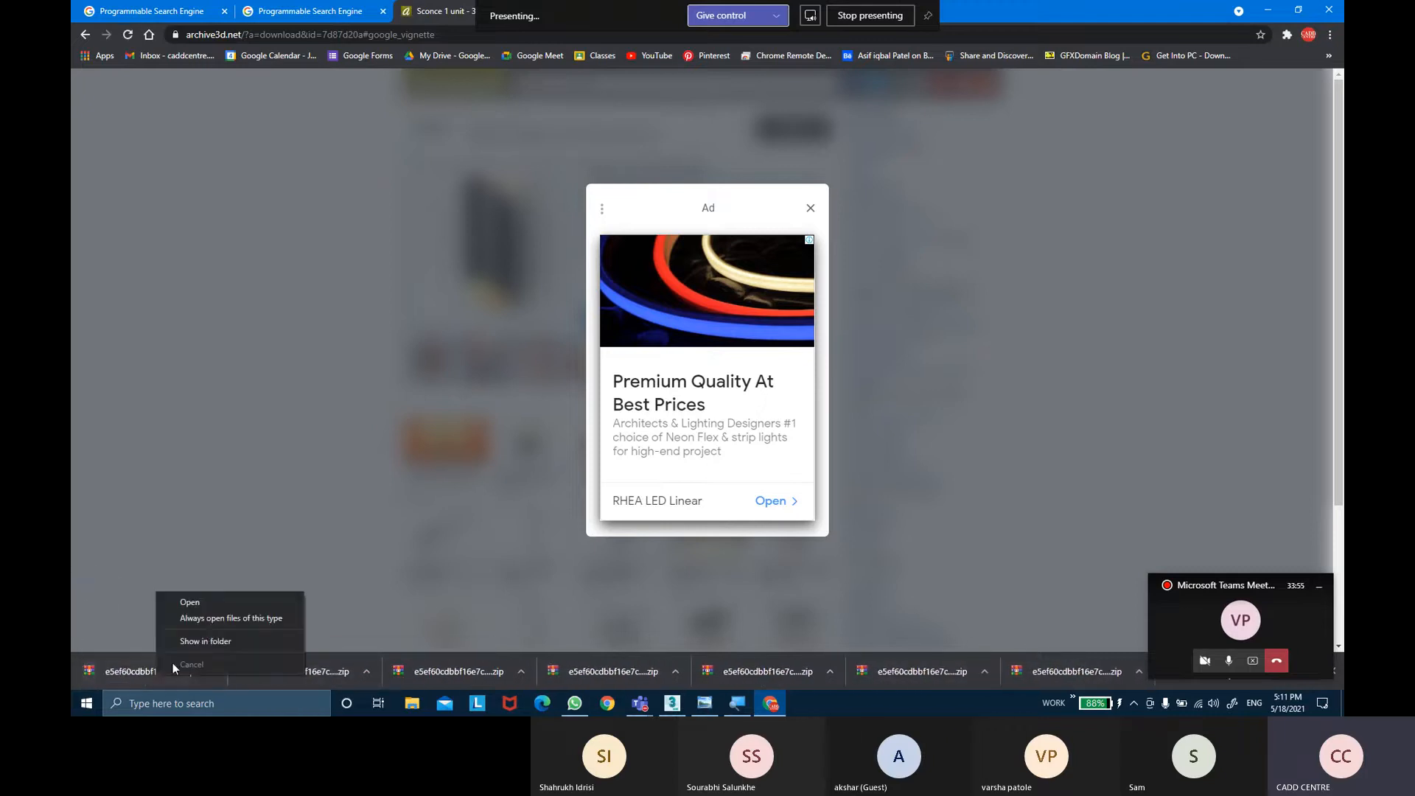
left_click(207, 647)
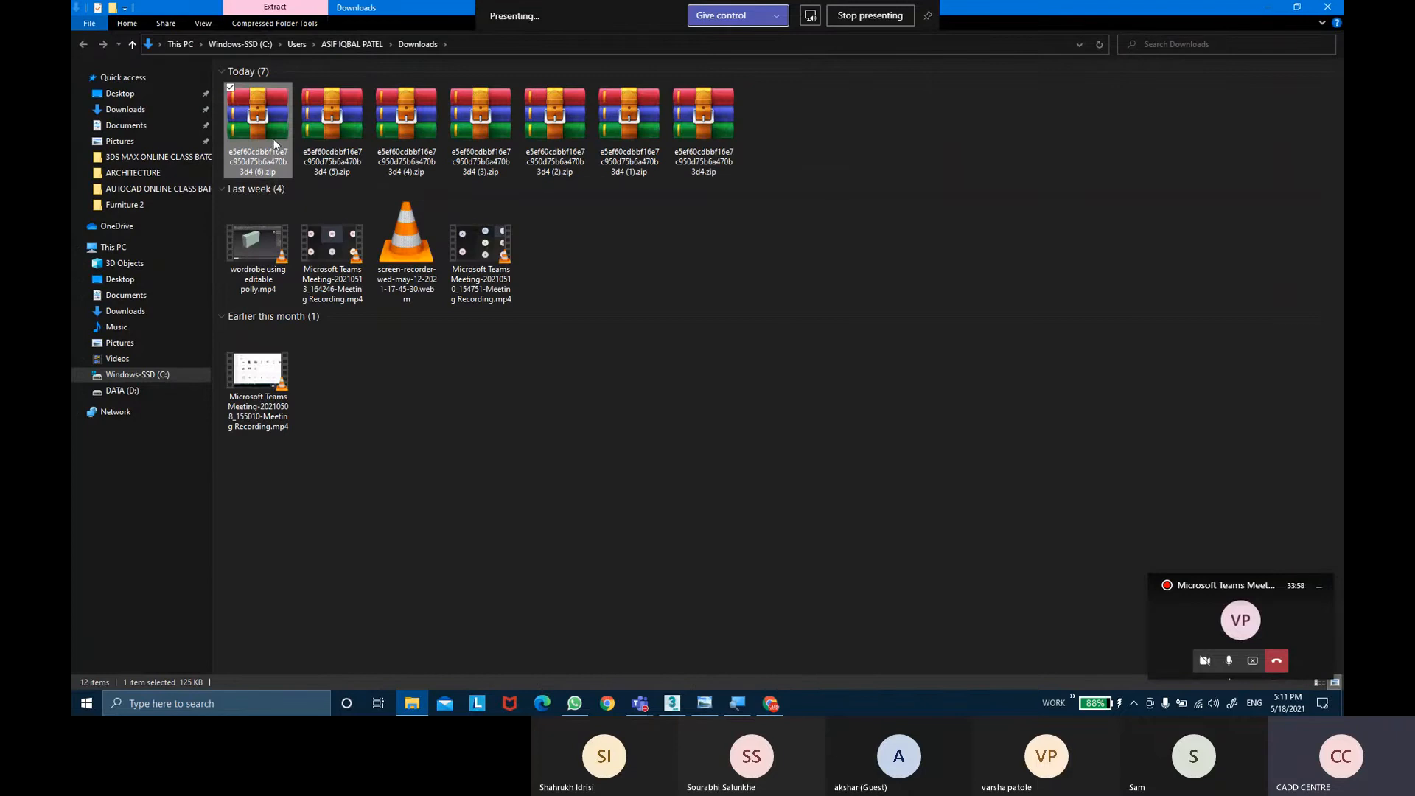
left_click(712, 144)
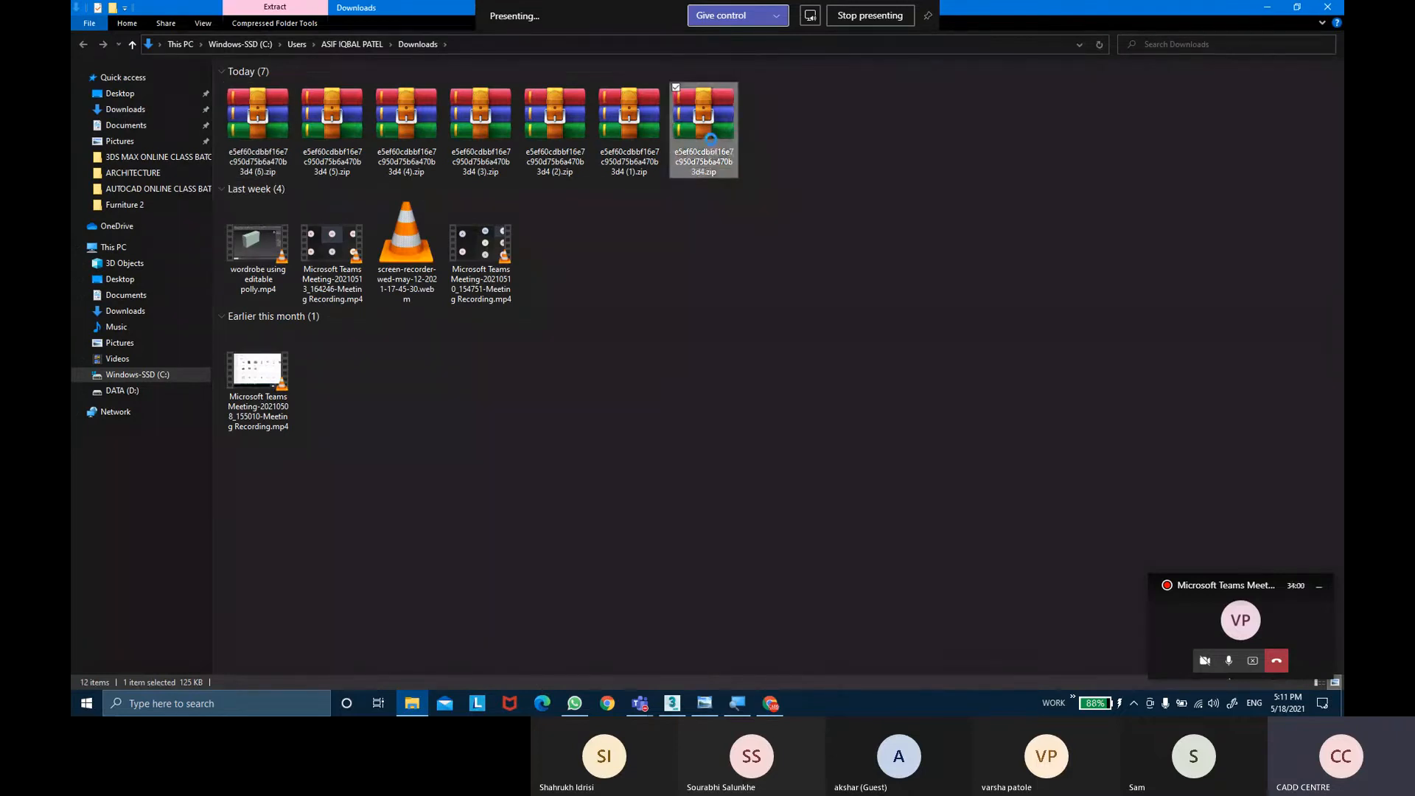
right_click(710, 140)
mouse_move(789, 192)
left_click(962, 242)
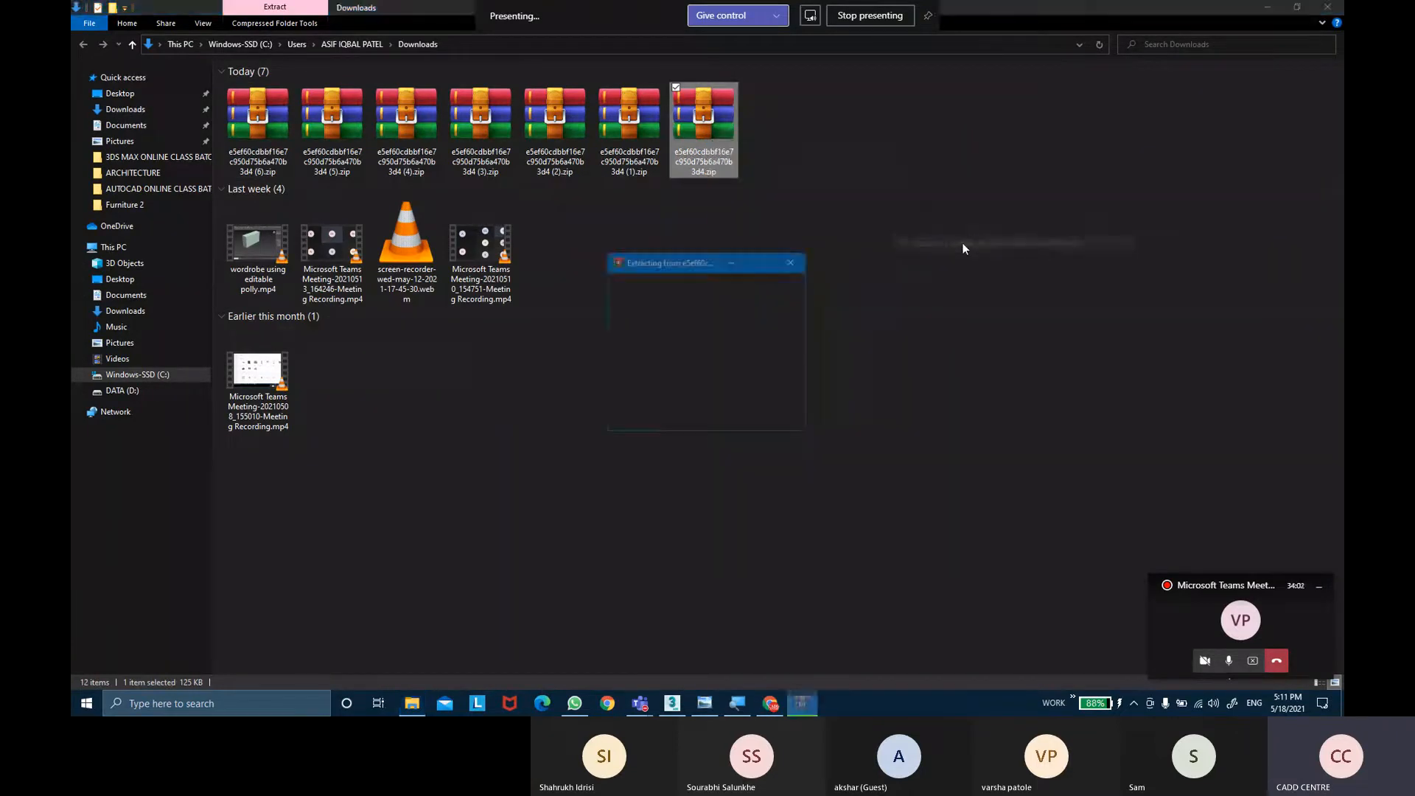
Open the extracted folder, preview Sconce.jpg and close the preview.
double_click(785, 140)
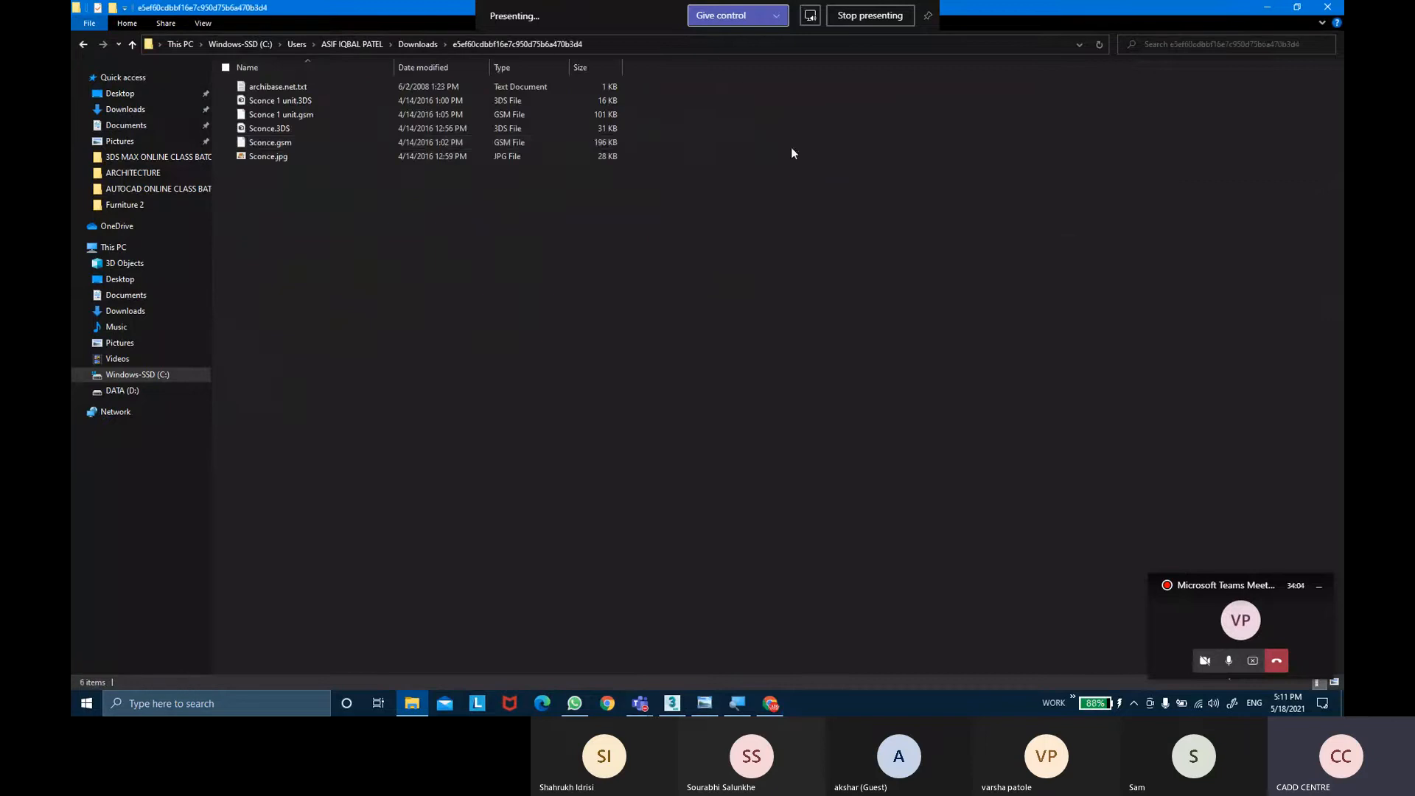
double_click(319, 158)
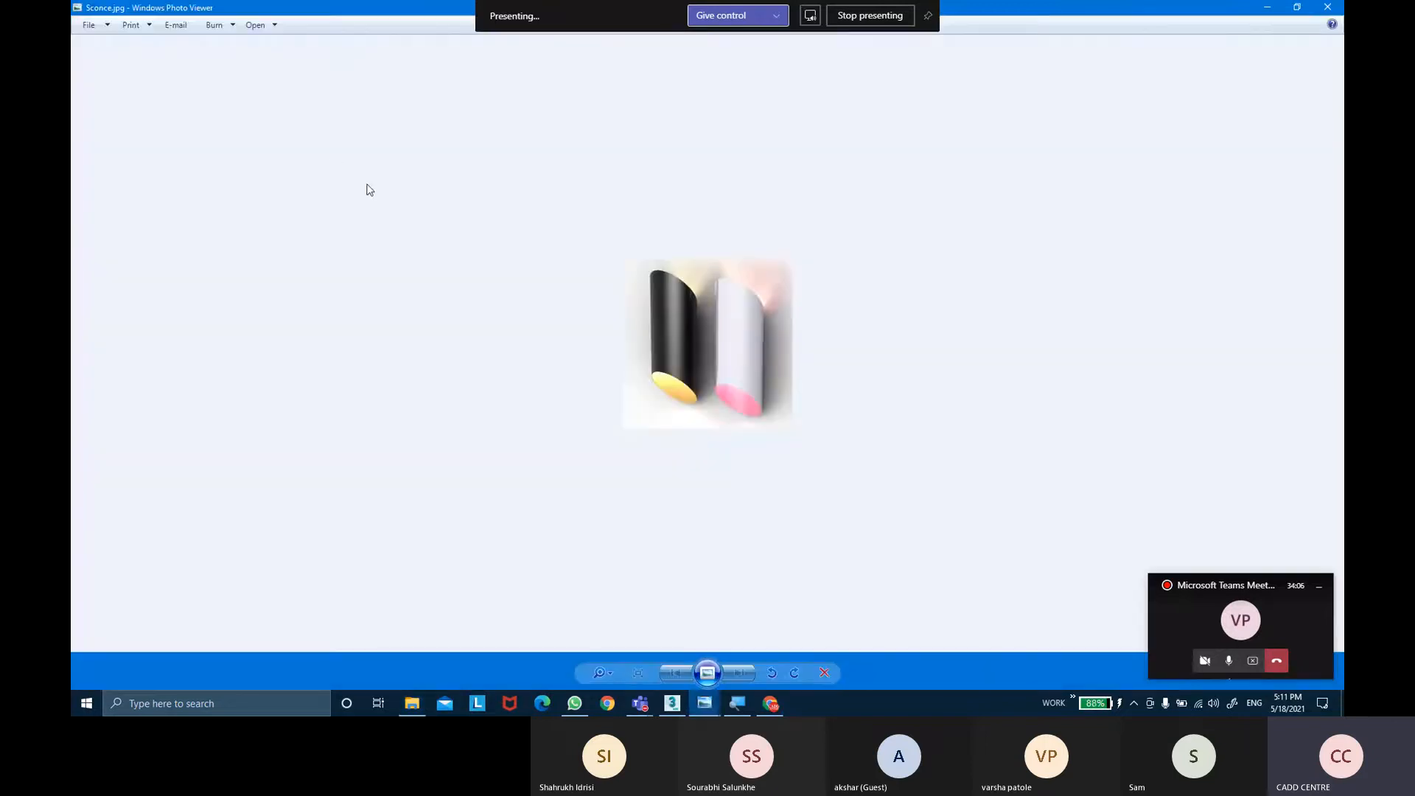
key("Escape")
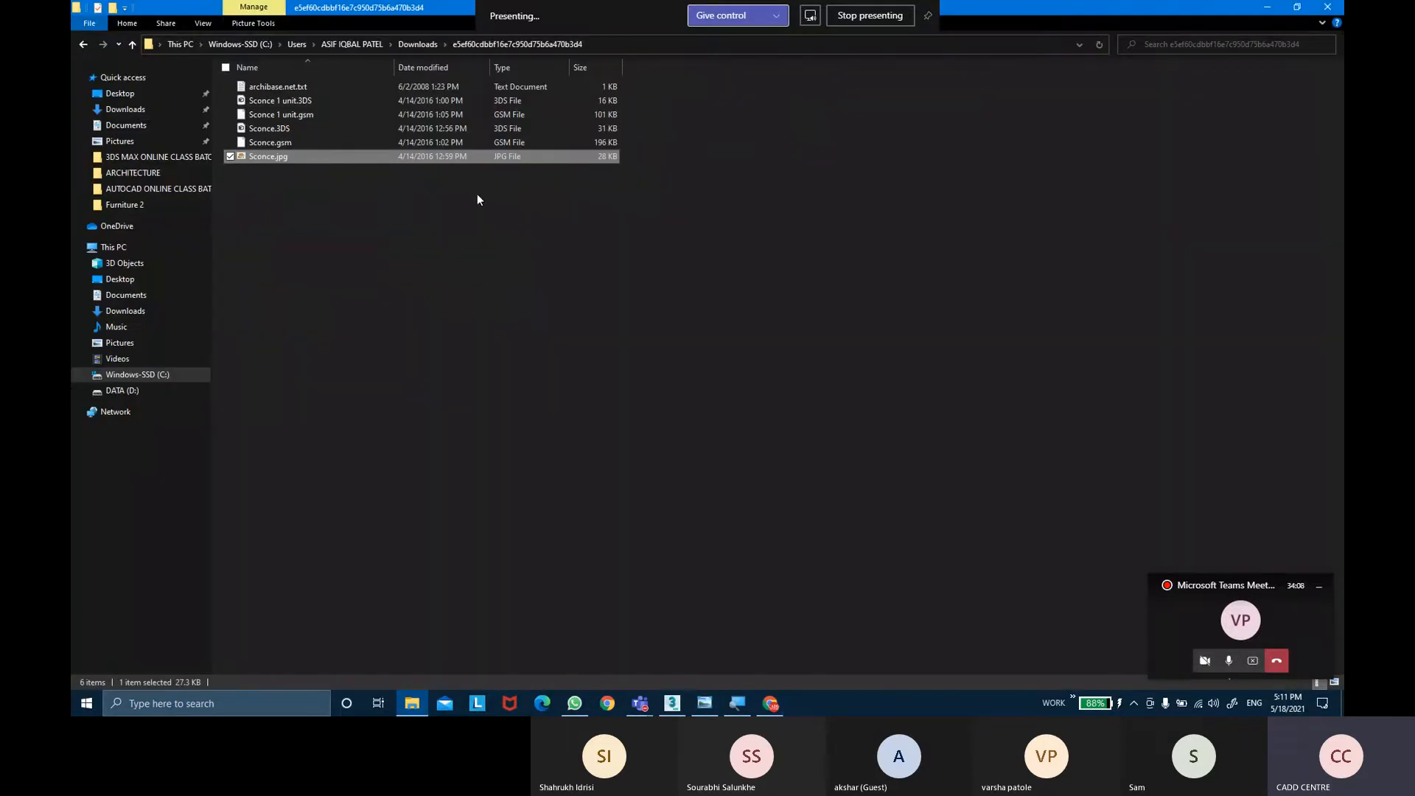
Switch to 3ds Max, close the rendered frame window and start merging a file into the ARNOLD LIGHTS scene.
left_click(681, 711)
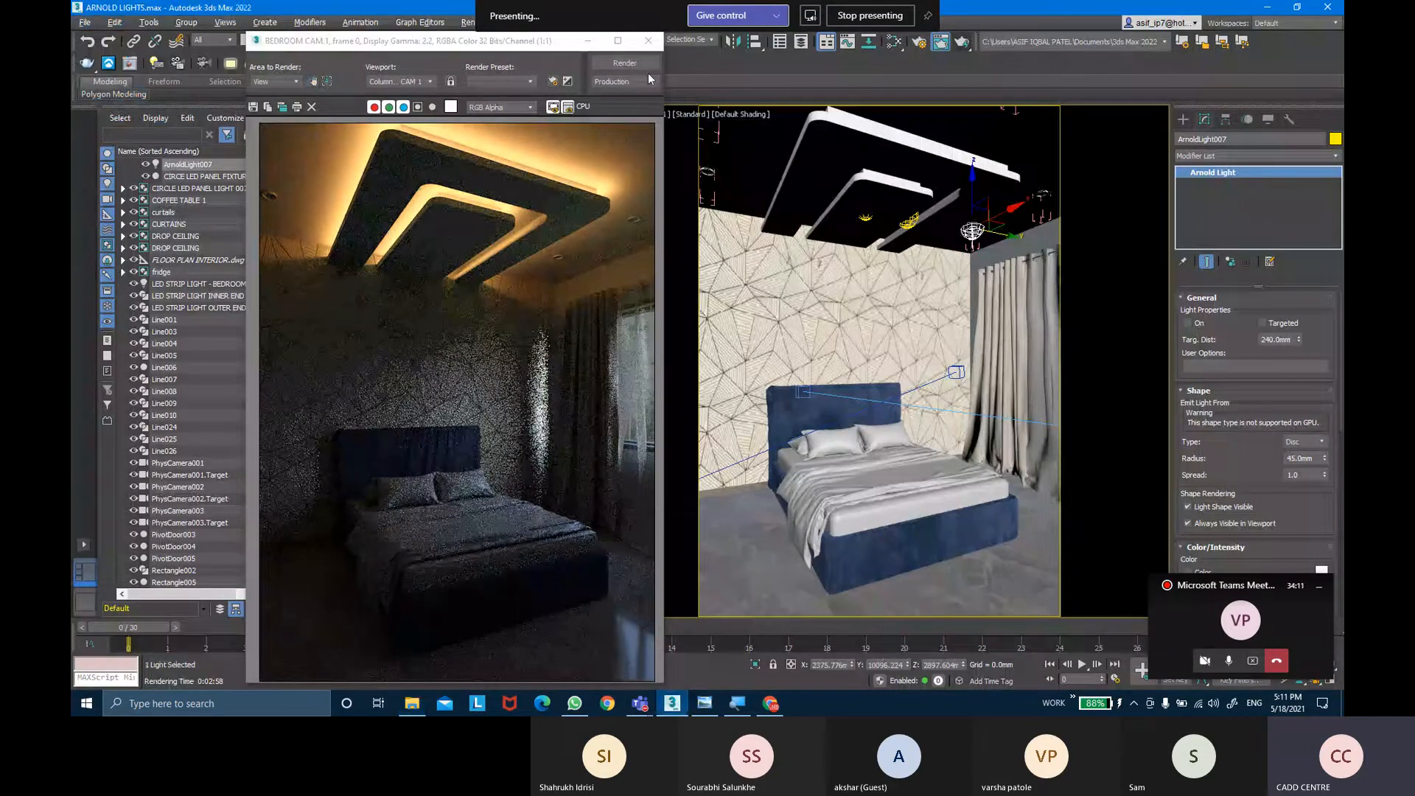
left_click(648, 41)
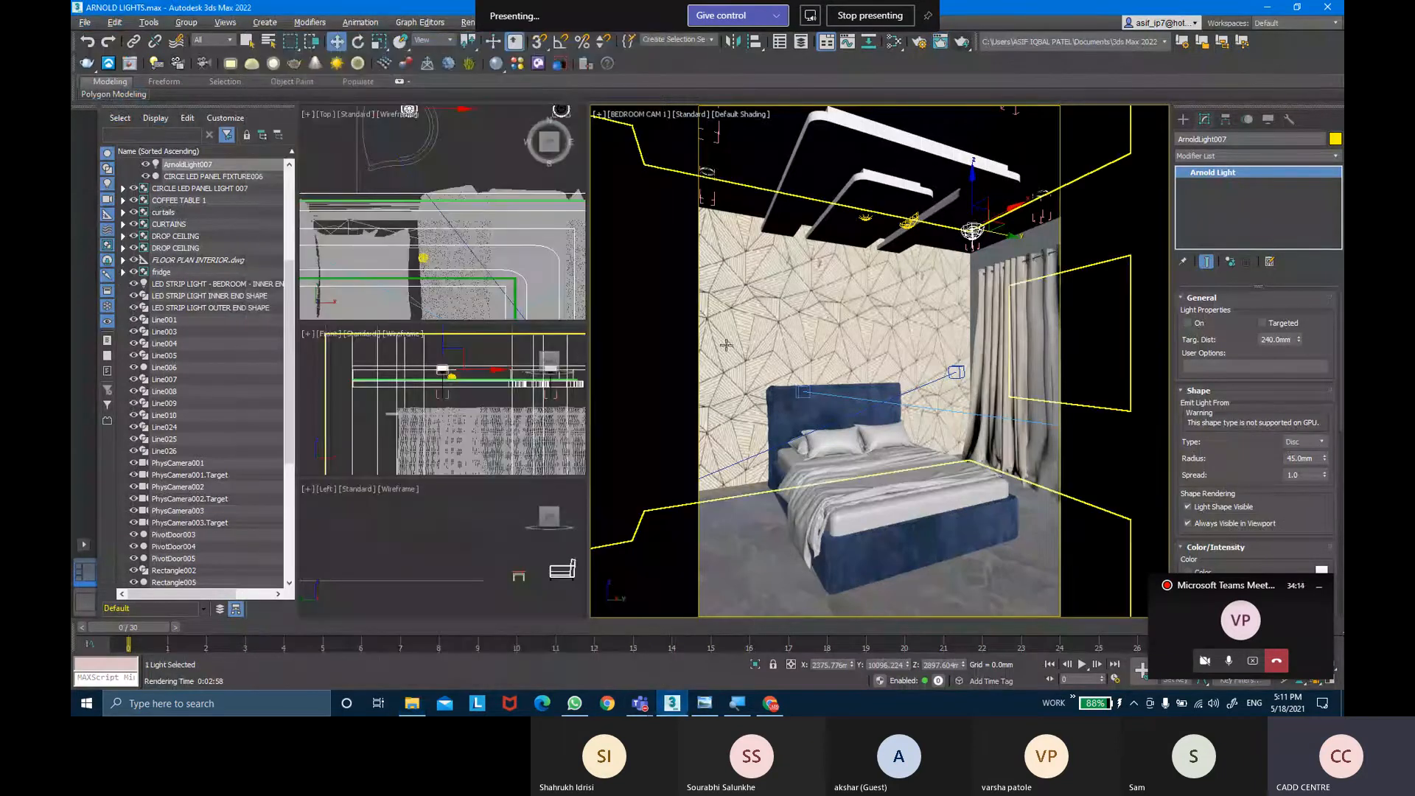
left_click(83, 26)
mouse_move(132, 215)
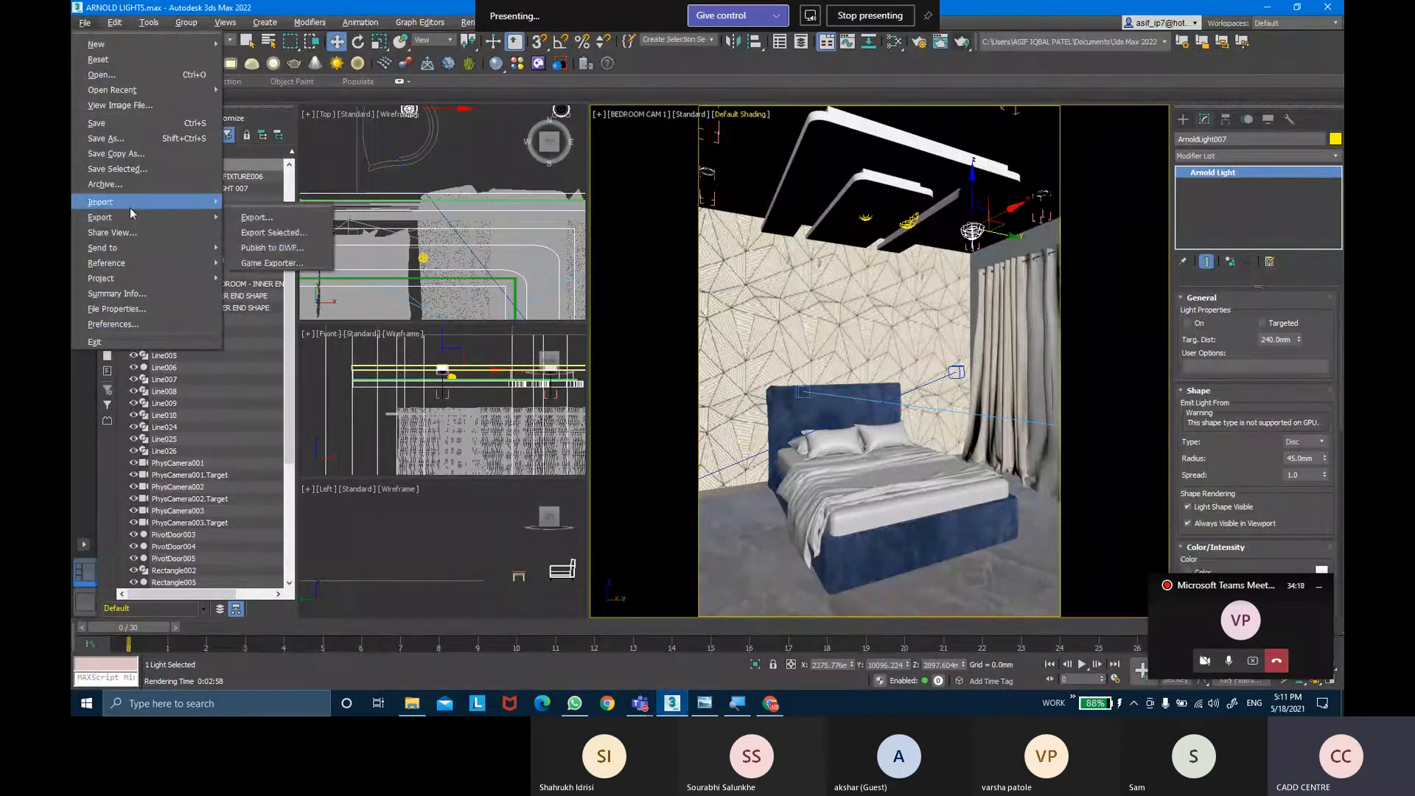
left_click(277, 218)
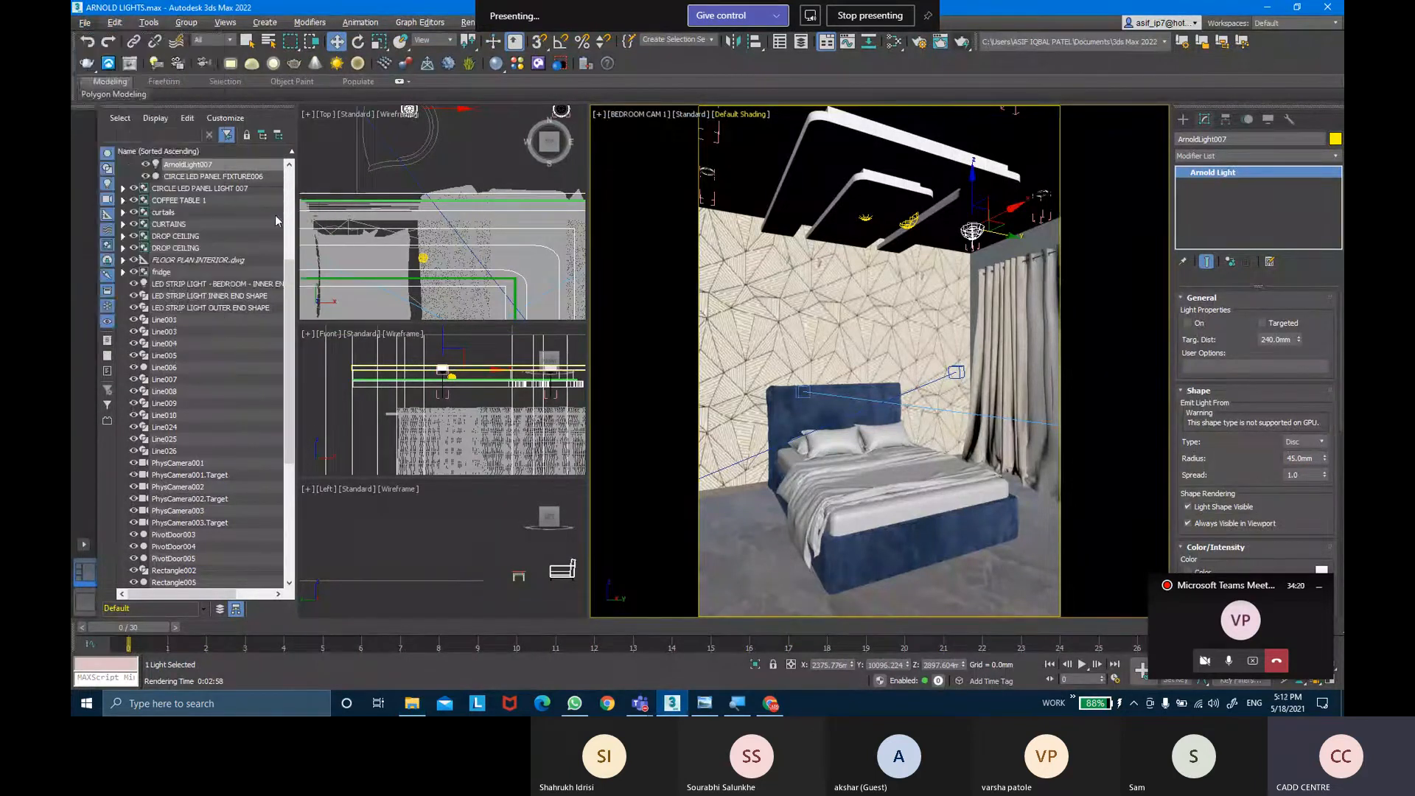
Browse to the e5ef60cdbbf16e7c950d75b6a470b3d4 folder in Downloads and list all file types.
left_click(308, 70)
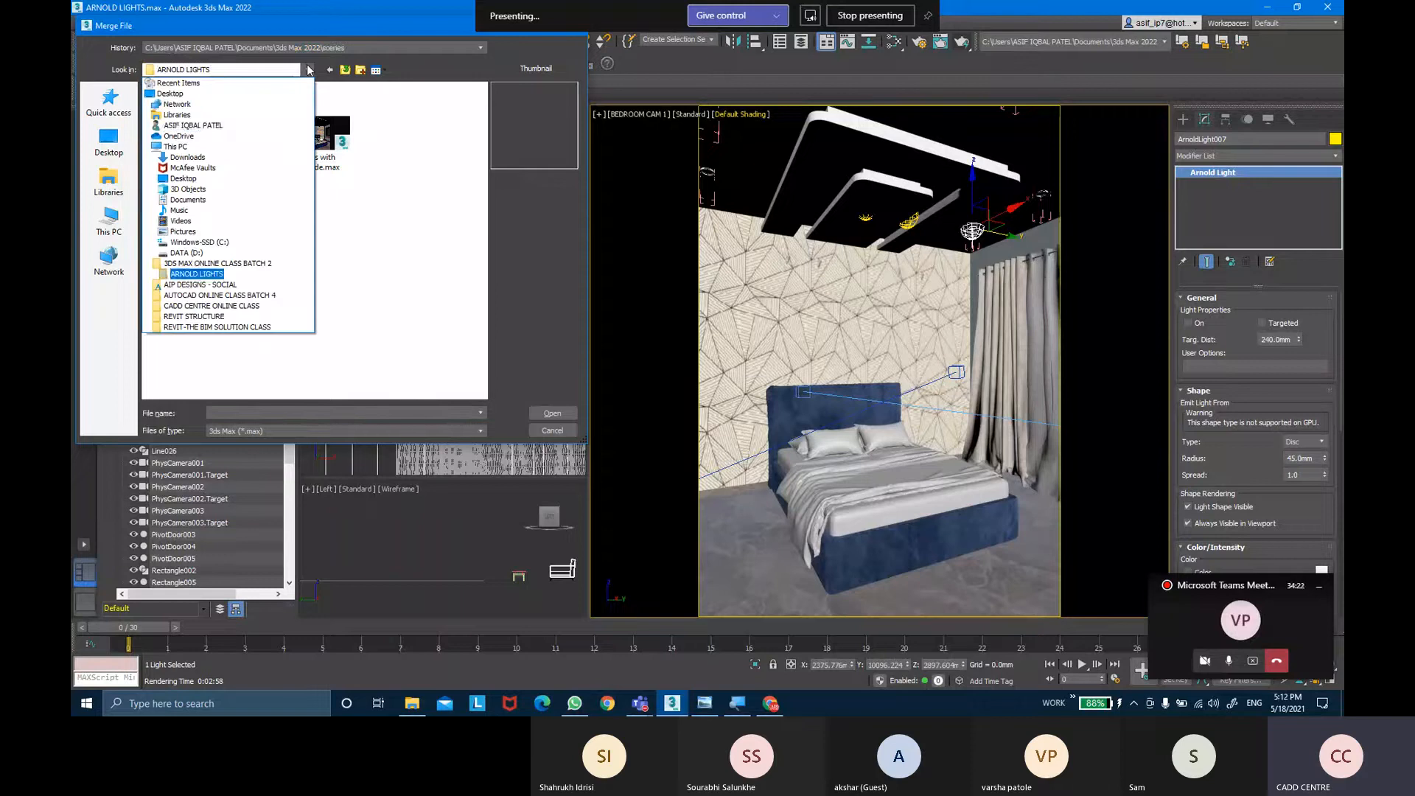
left_click(193, 125)
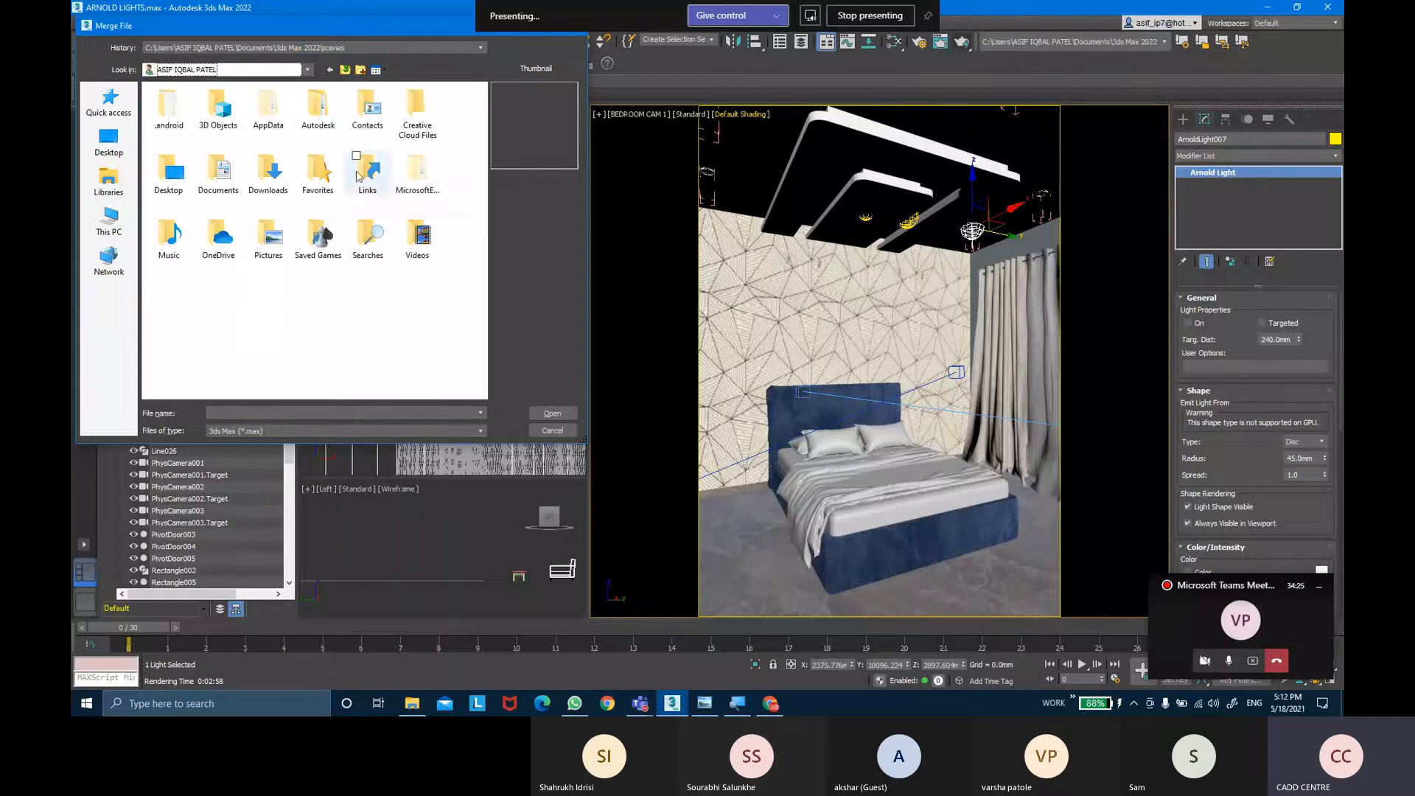
double_click(268, 173)
double_click(211, 120)
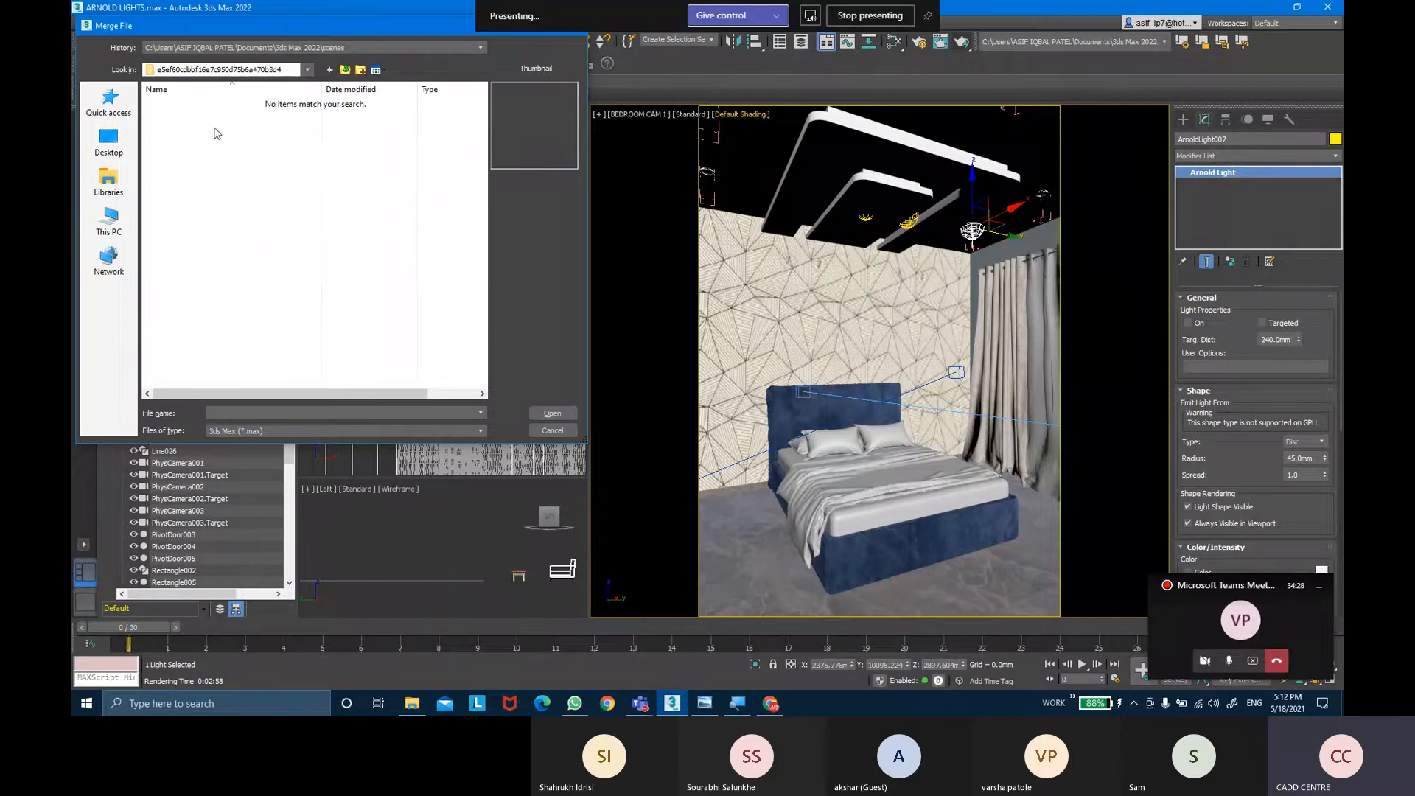
left_click(268, 434)
left_click(246, 461)
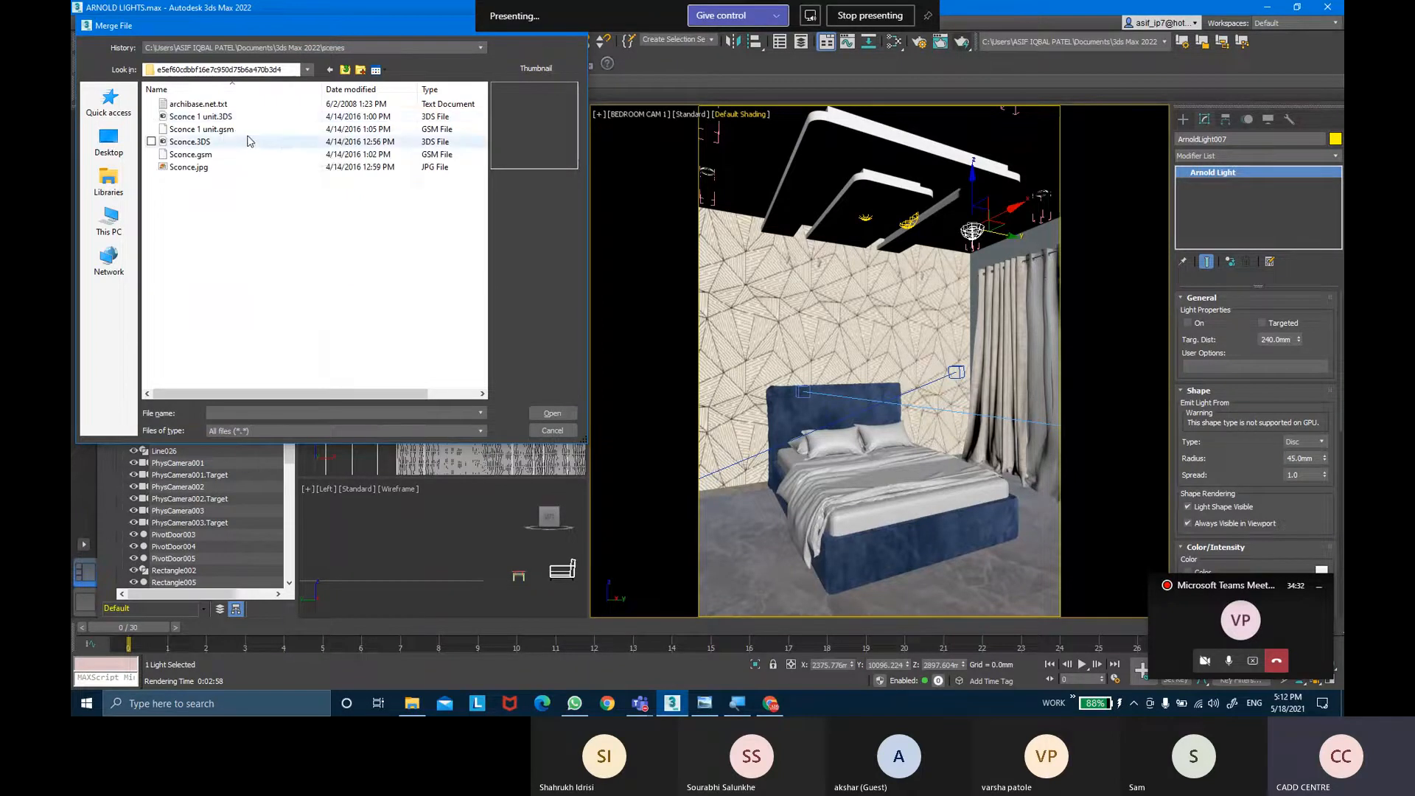
Import Sconce 1 unit.3DS, merging it with the current scene, converting units, adopting its animation length and renaming all conflicting objects.
left_click(262, 118)
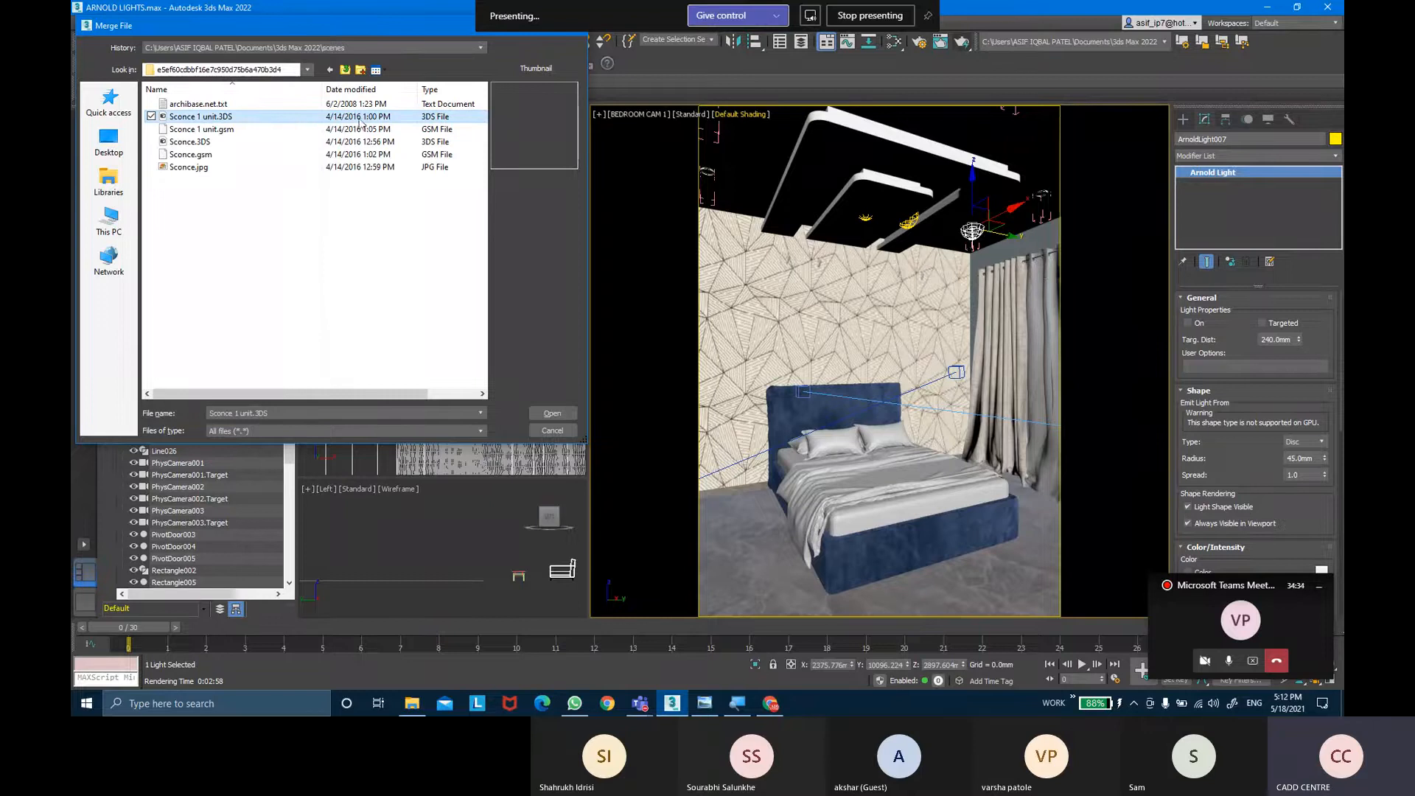
left_click(433, 119)
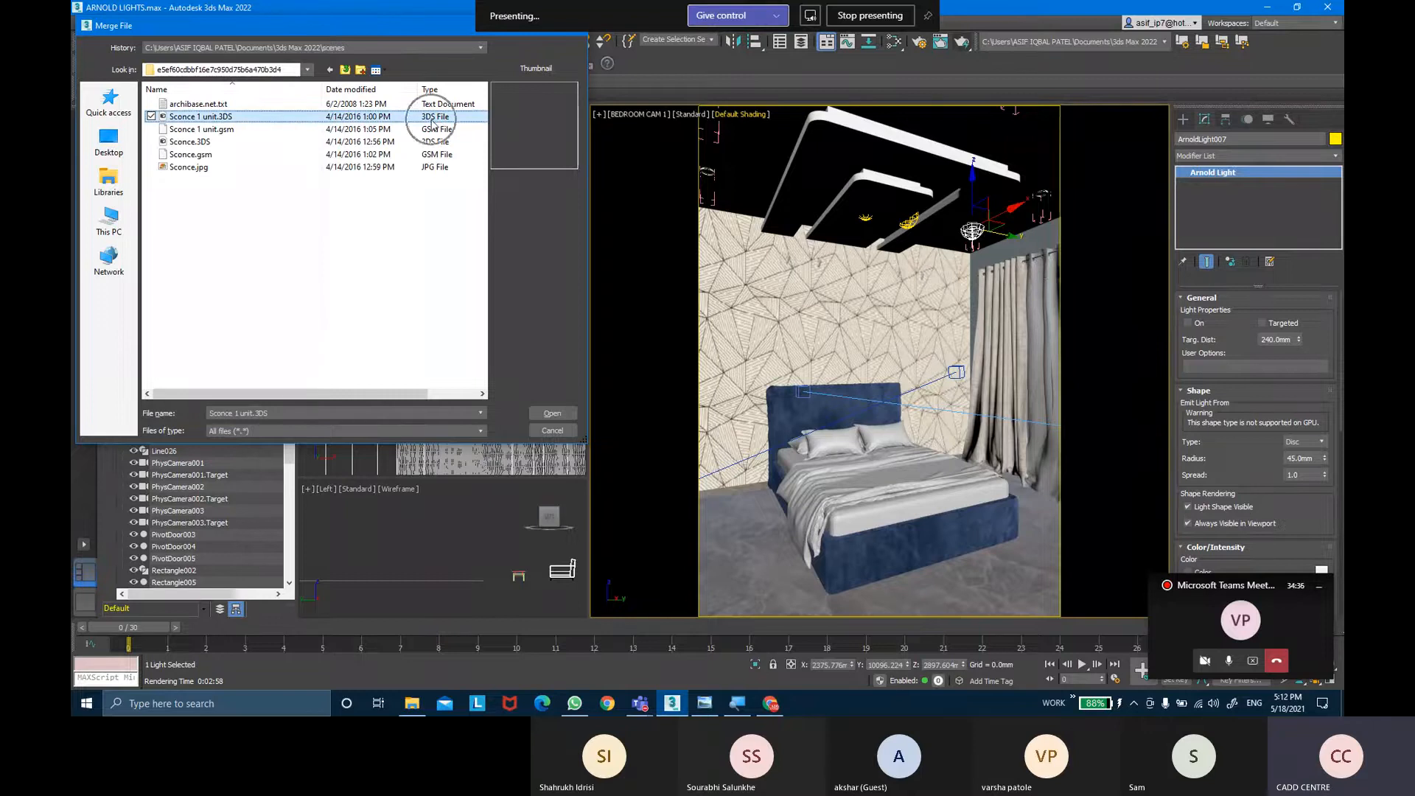
left_click(552, 413)
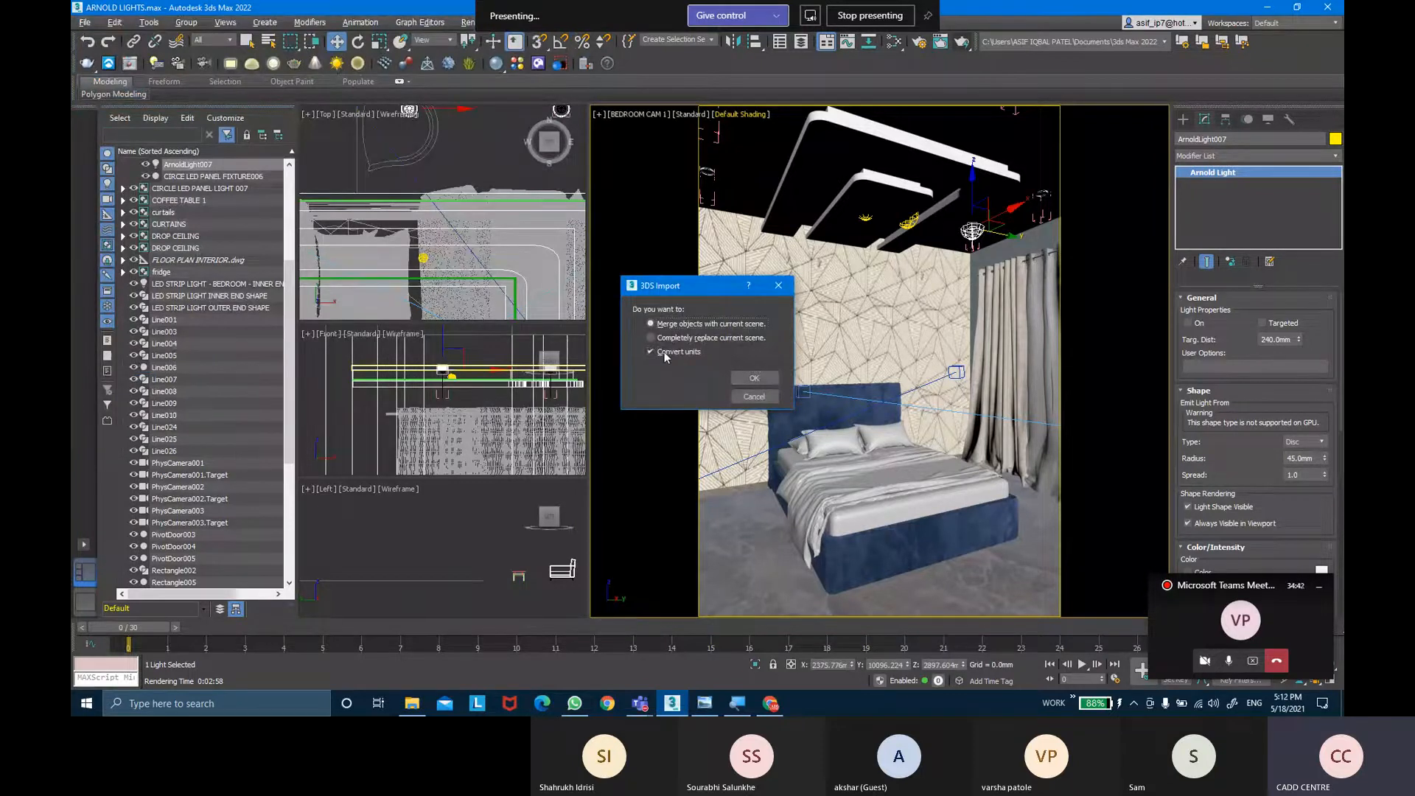
left_click(743, 378)
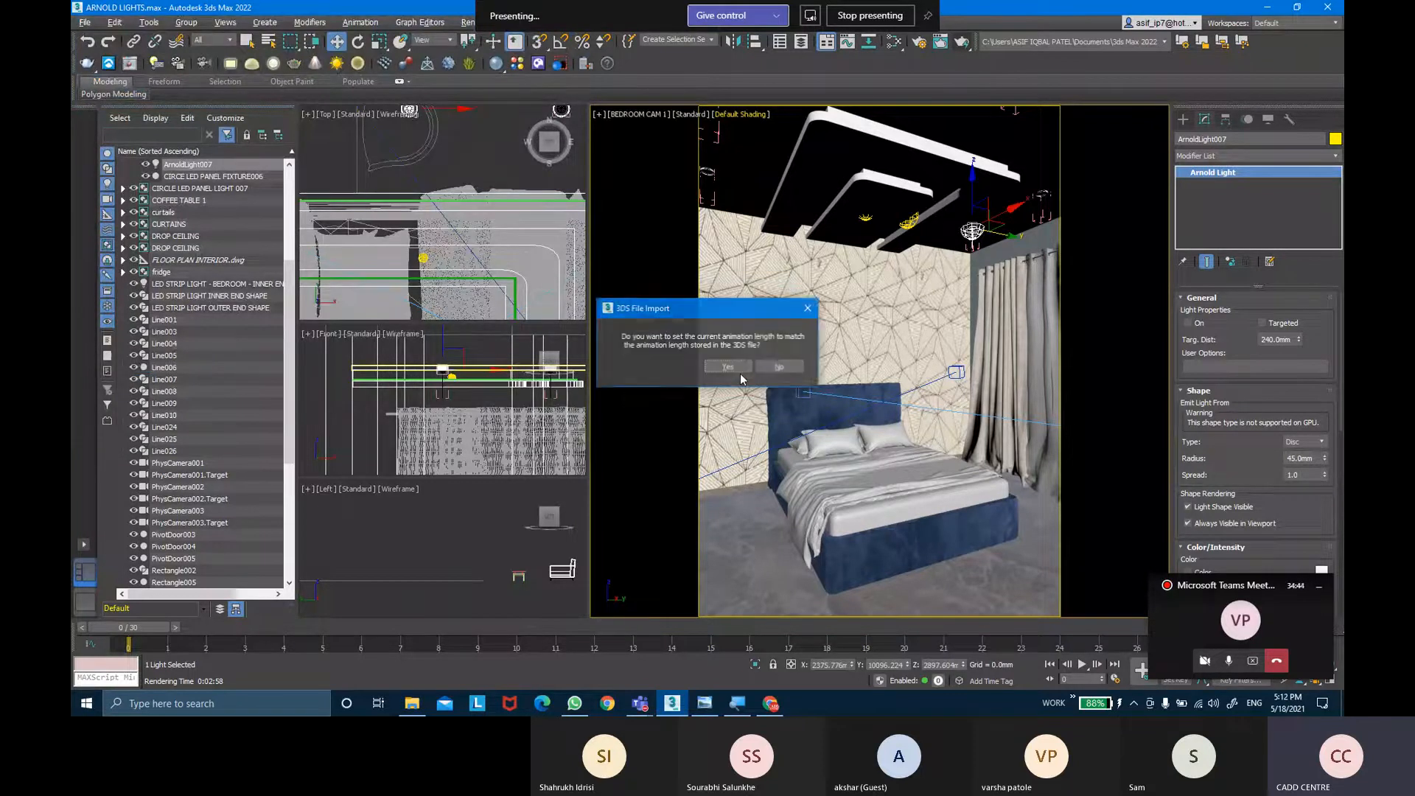
left_click(741, 370)
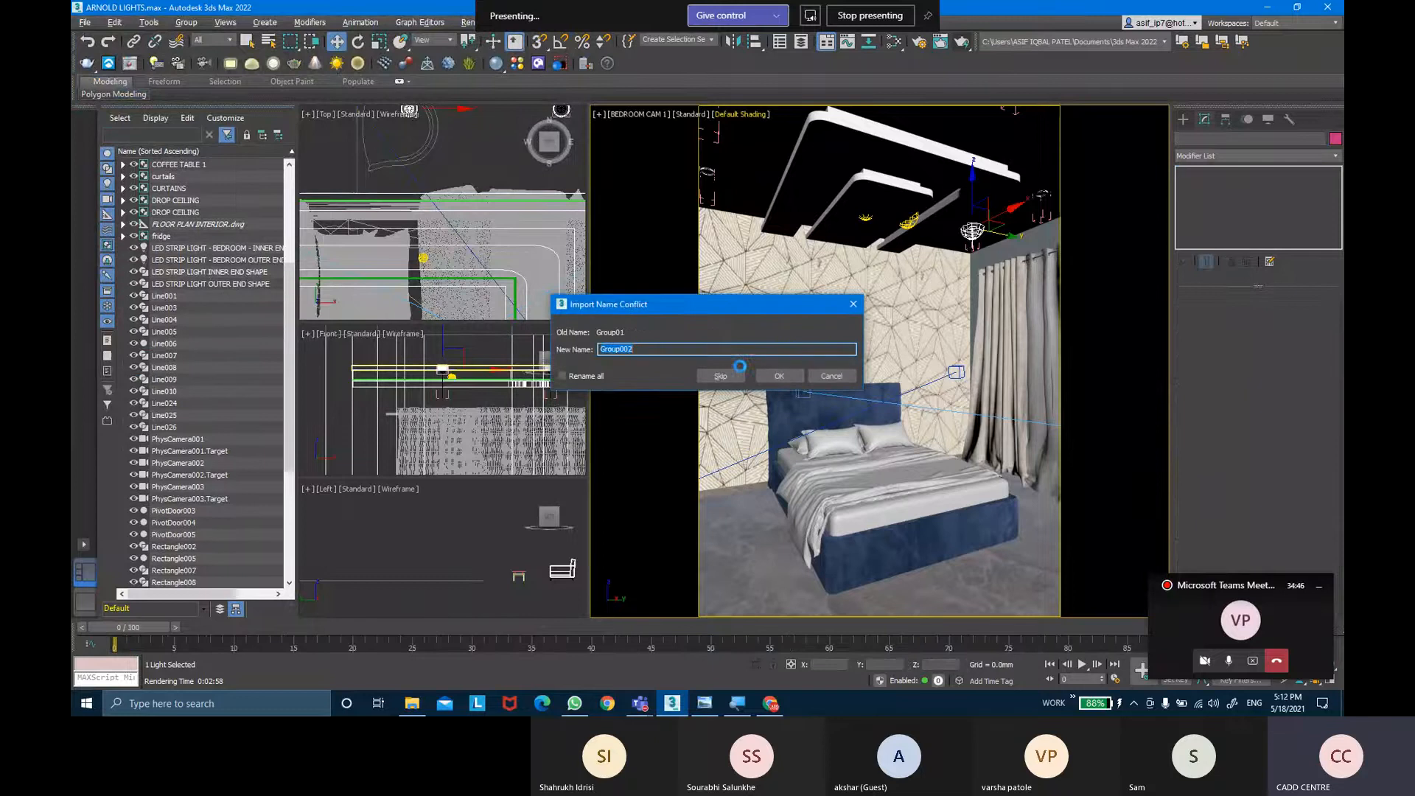
left_click(596, 378)
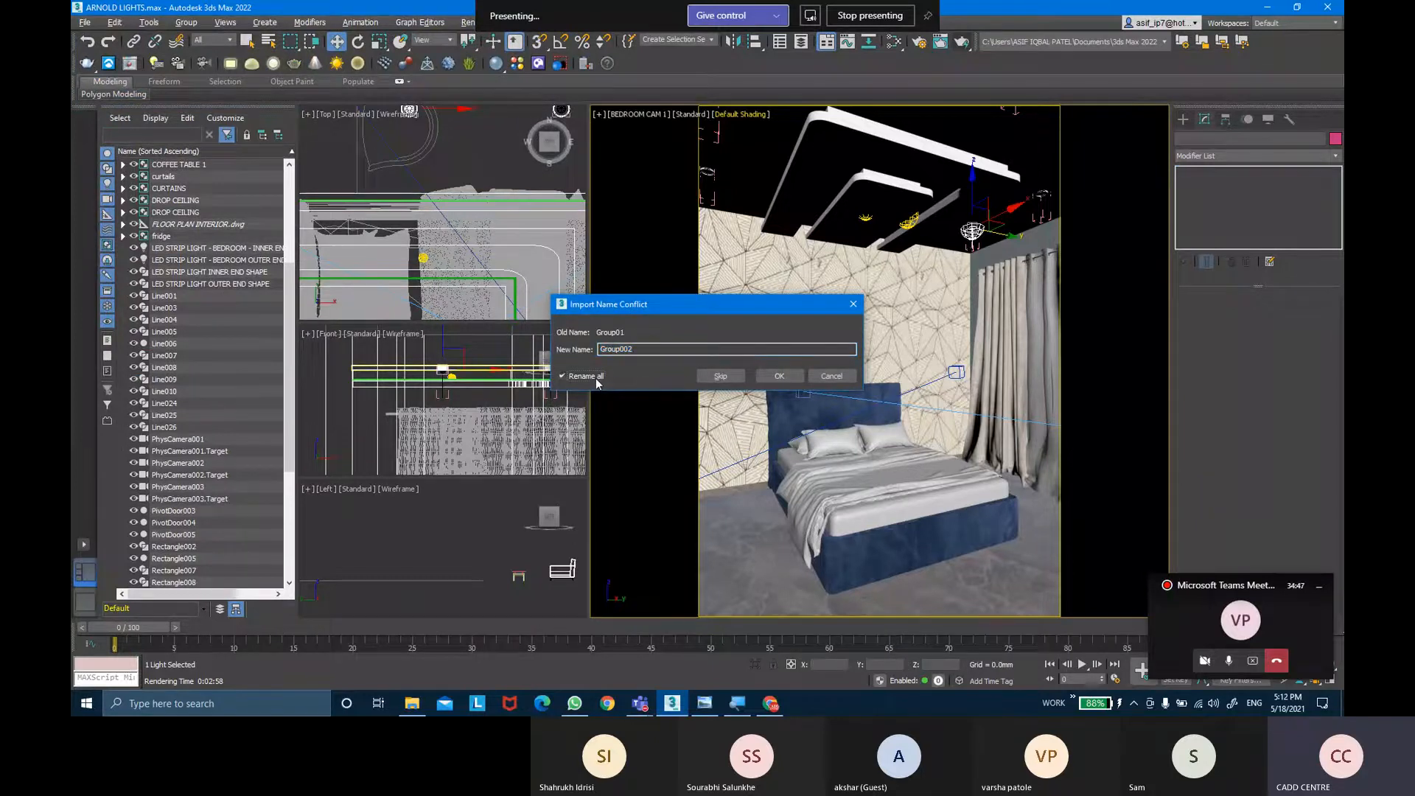
left_click(778, 377)
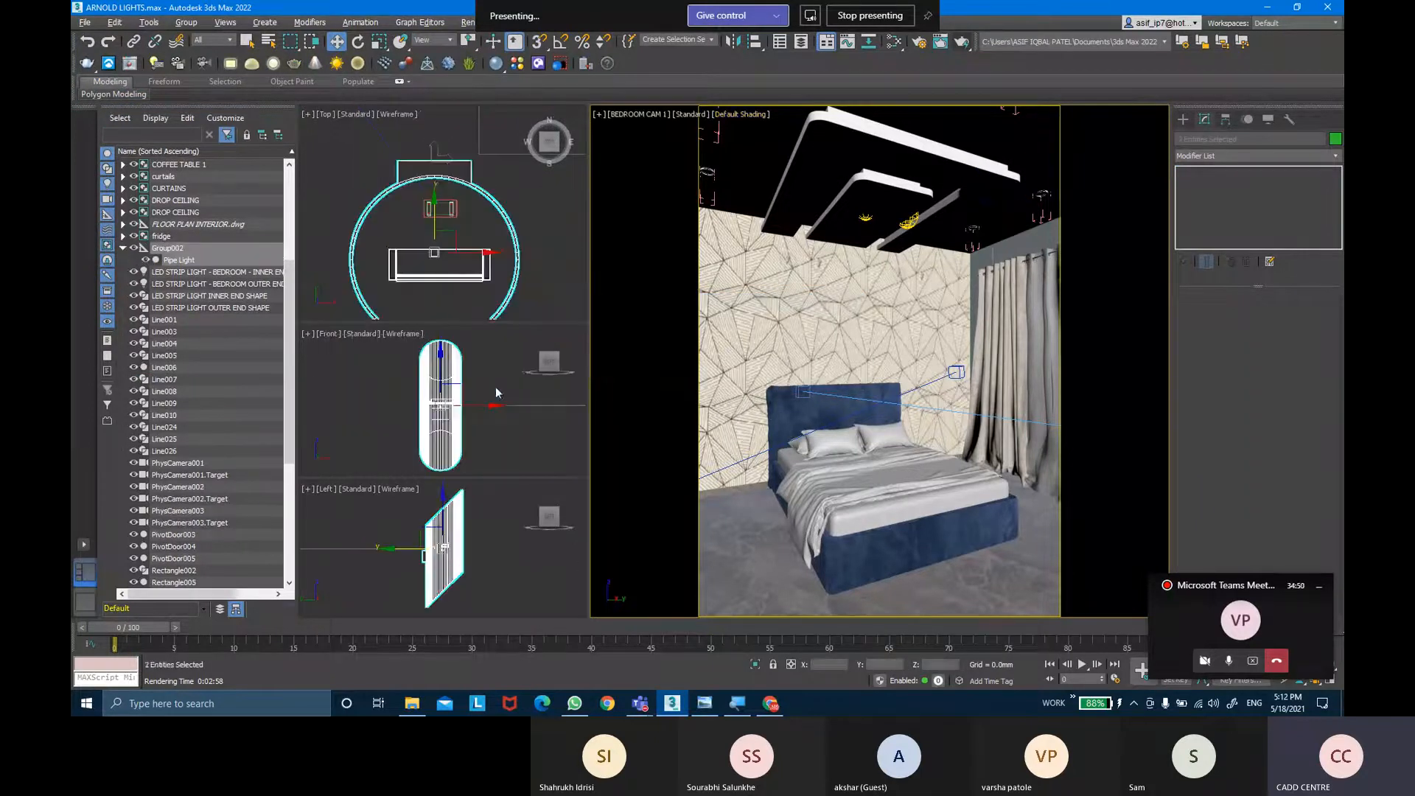
Move the imported light clear of the nearby furniture and remove its materials with the UVW Remove utility.
scroll(419, 224, "down", 4)
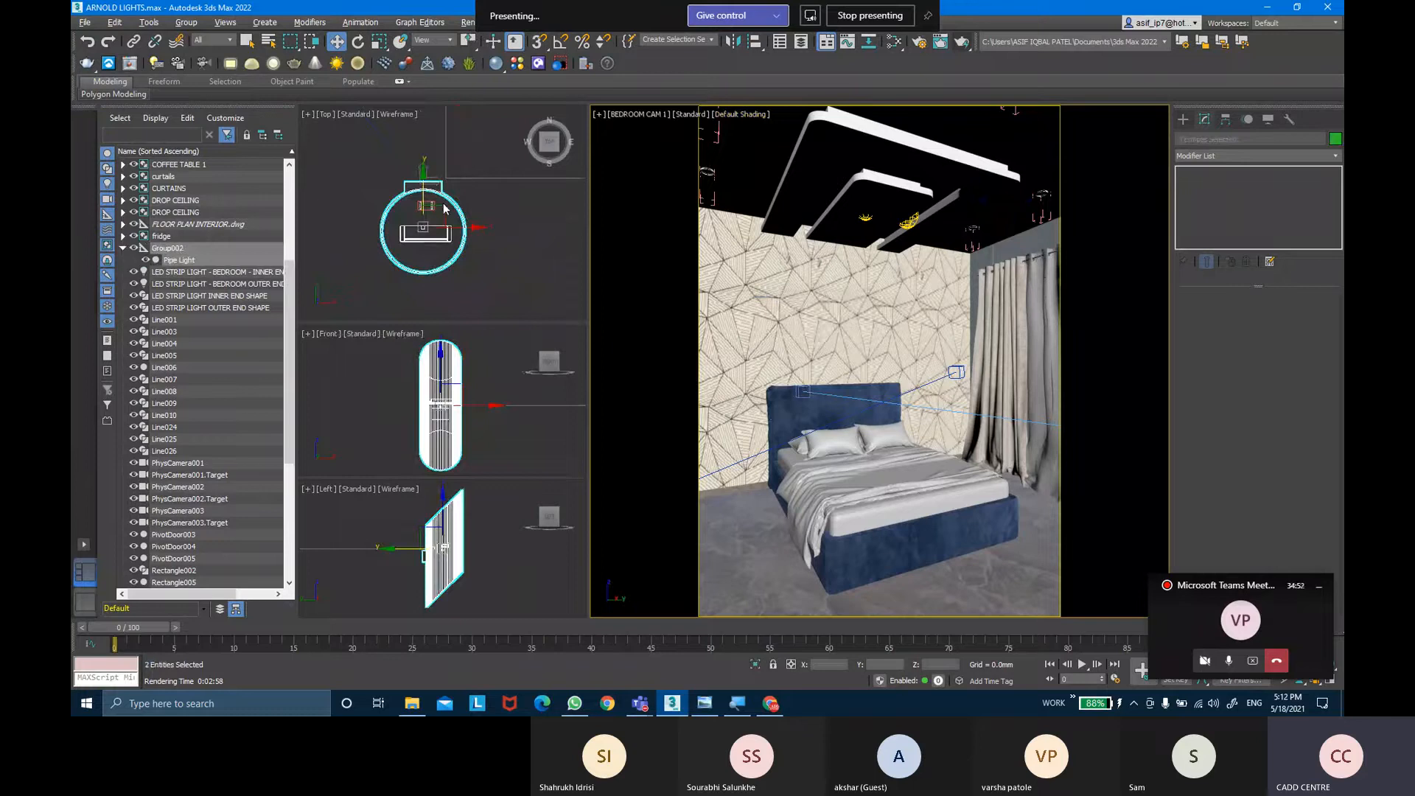
left_click_drag(445, 212, 519, 232)
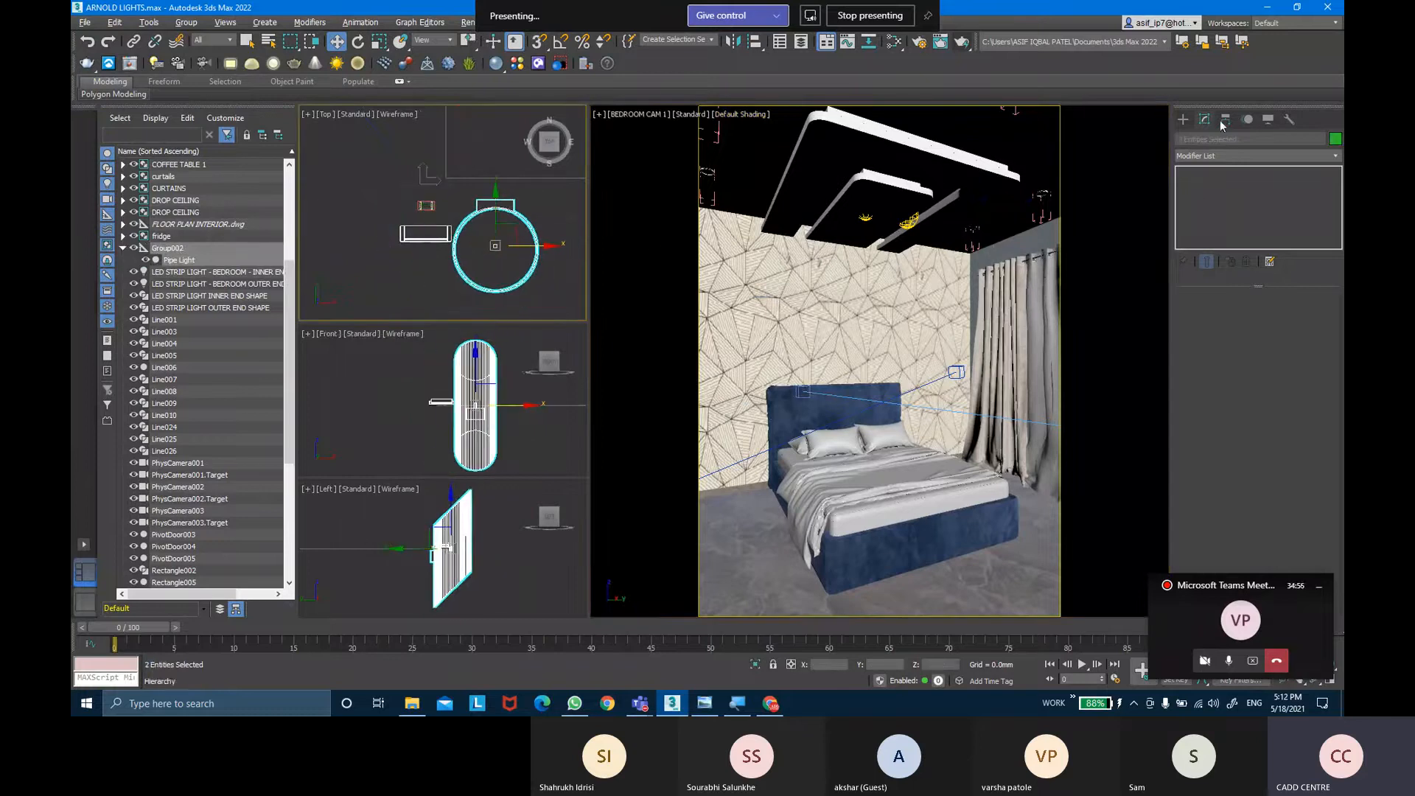
left_click(1289, 120)
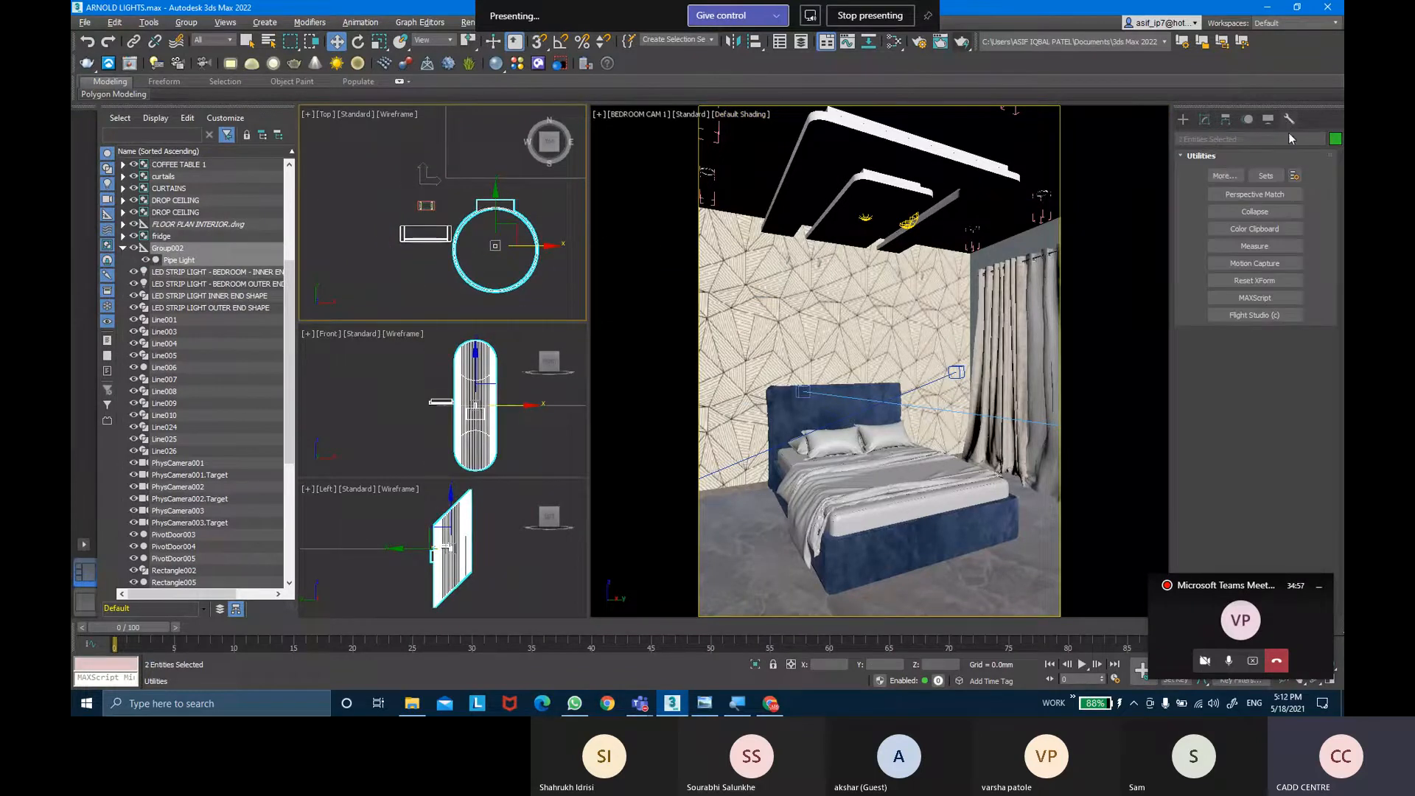
left_click(1222, 176)
scroll(719, 411, "down", 2)
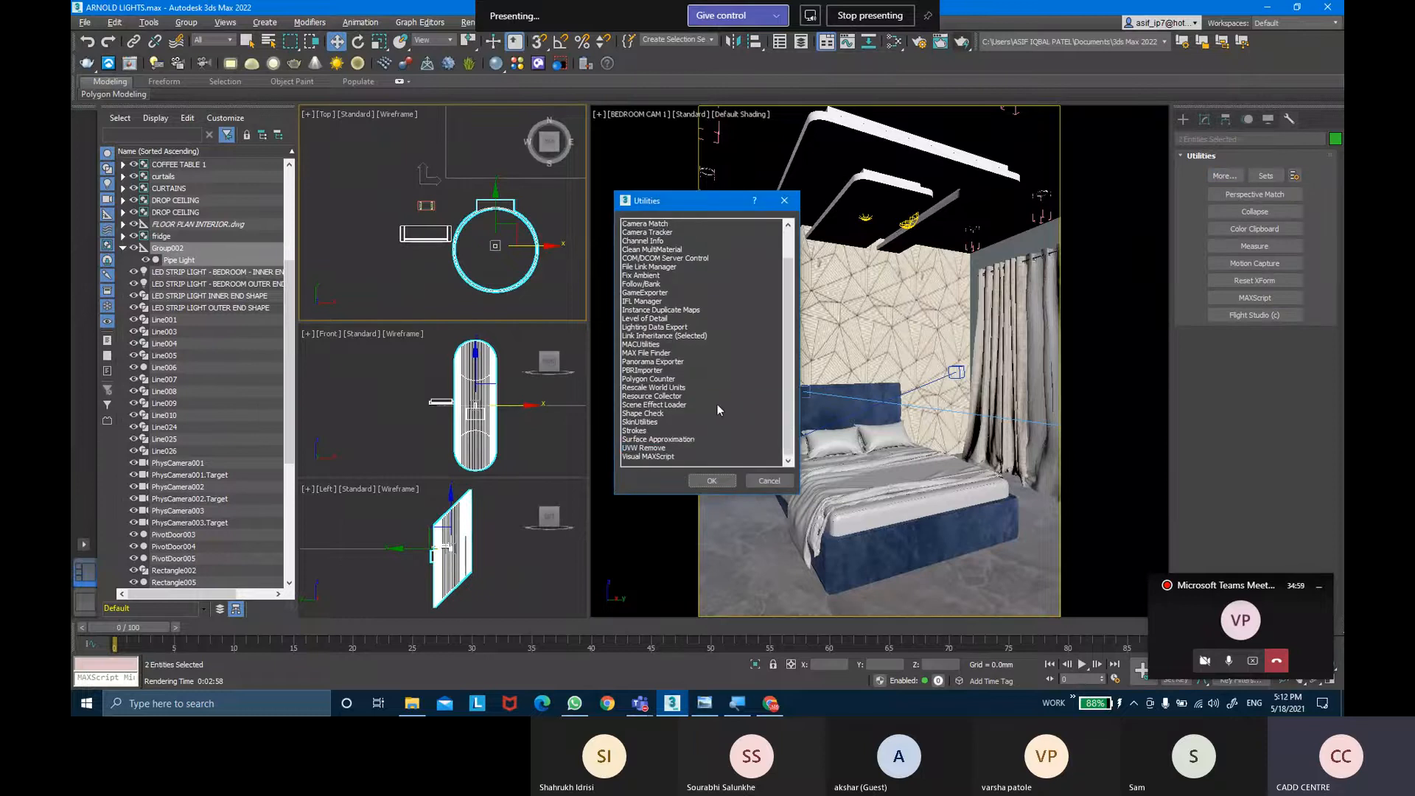
left_click(649, 447)
left_click(712, 480)
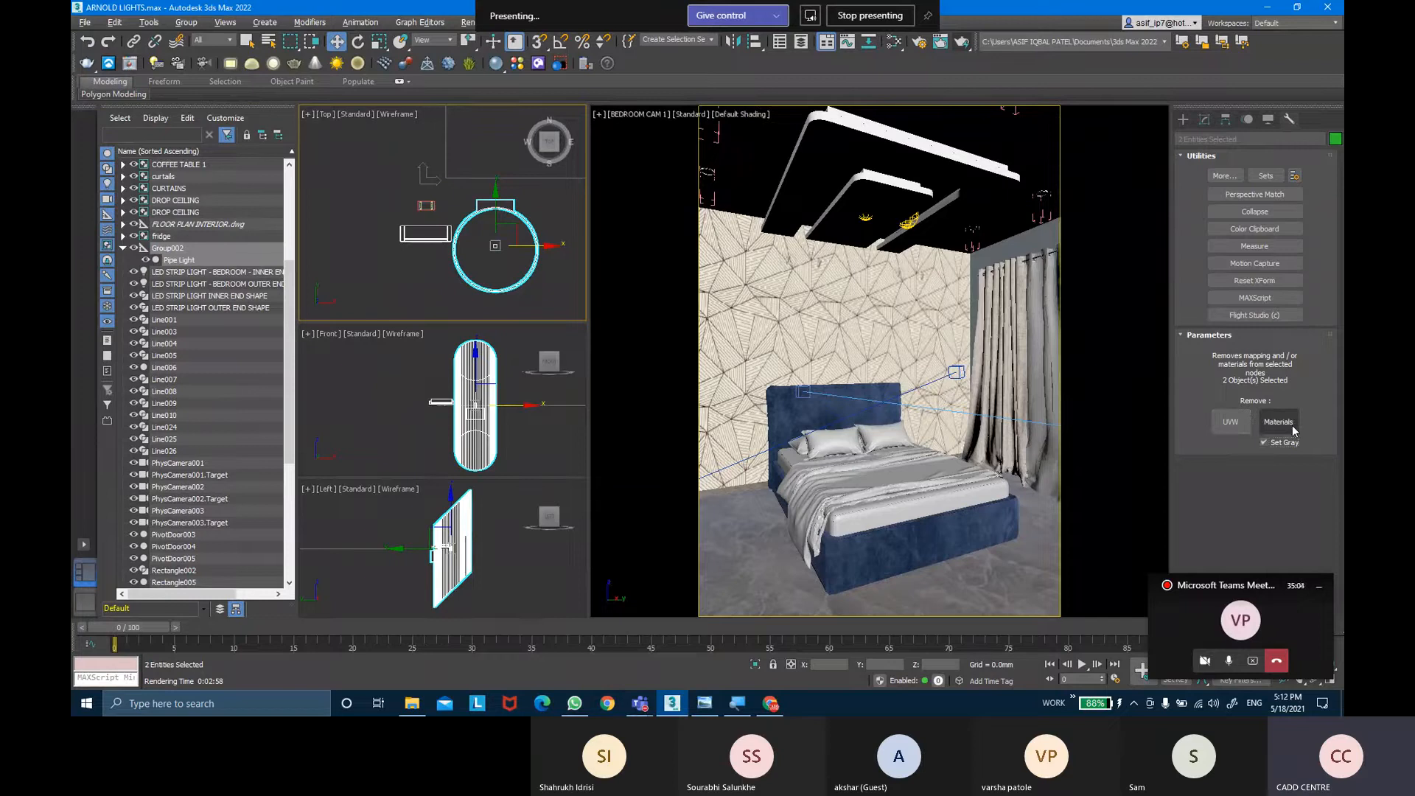
Nudge the imported light slightly further aside and group its parts under the name WALL LIGHT.
scroll(457, 207, "down", 2)
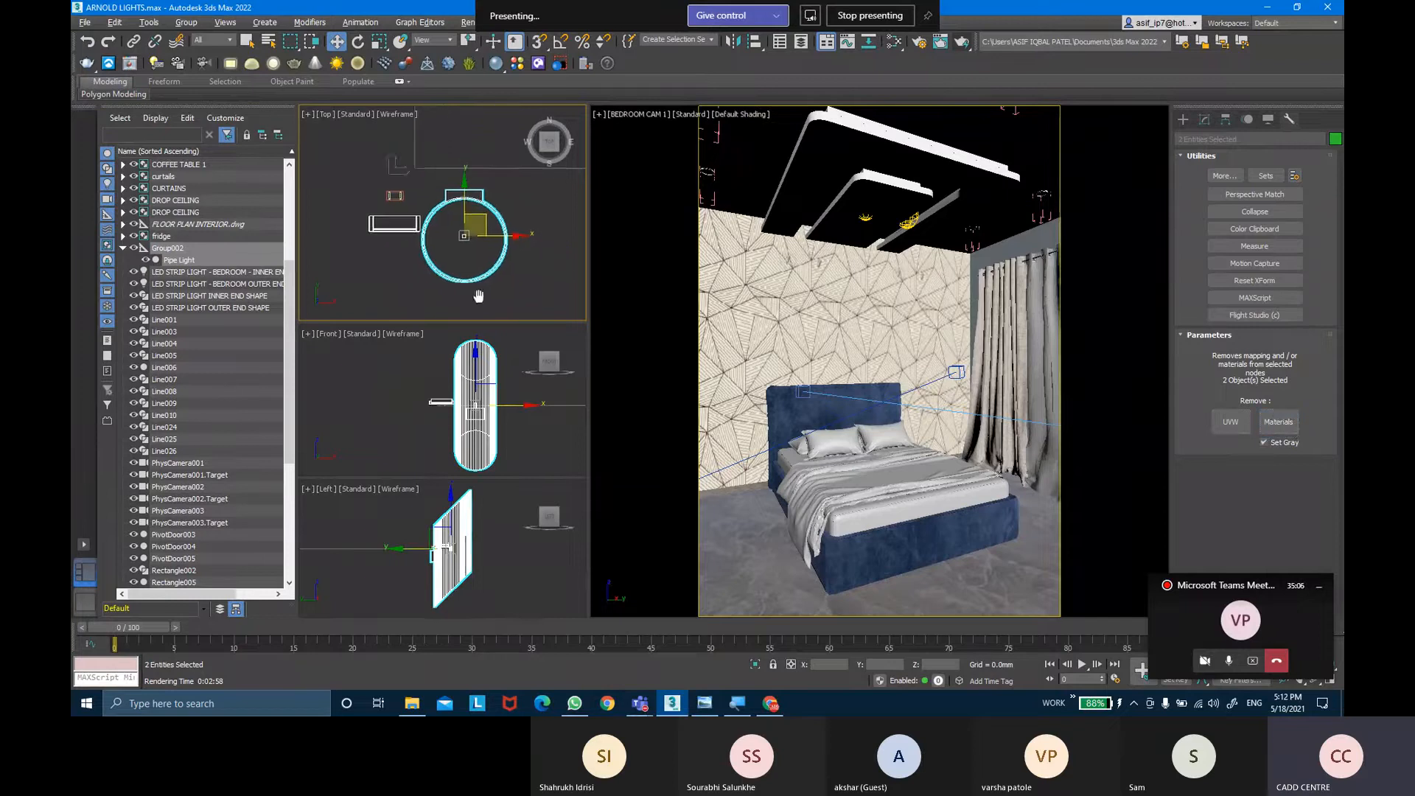
scroll(475, 213, "up", 2)
left_click_drag(489, 213, 499, 219)
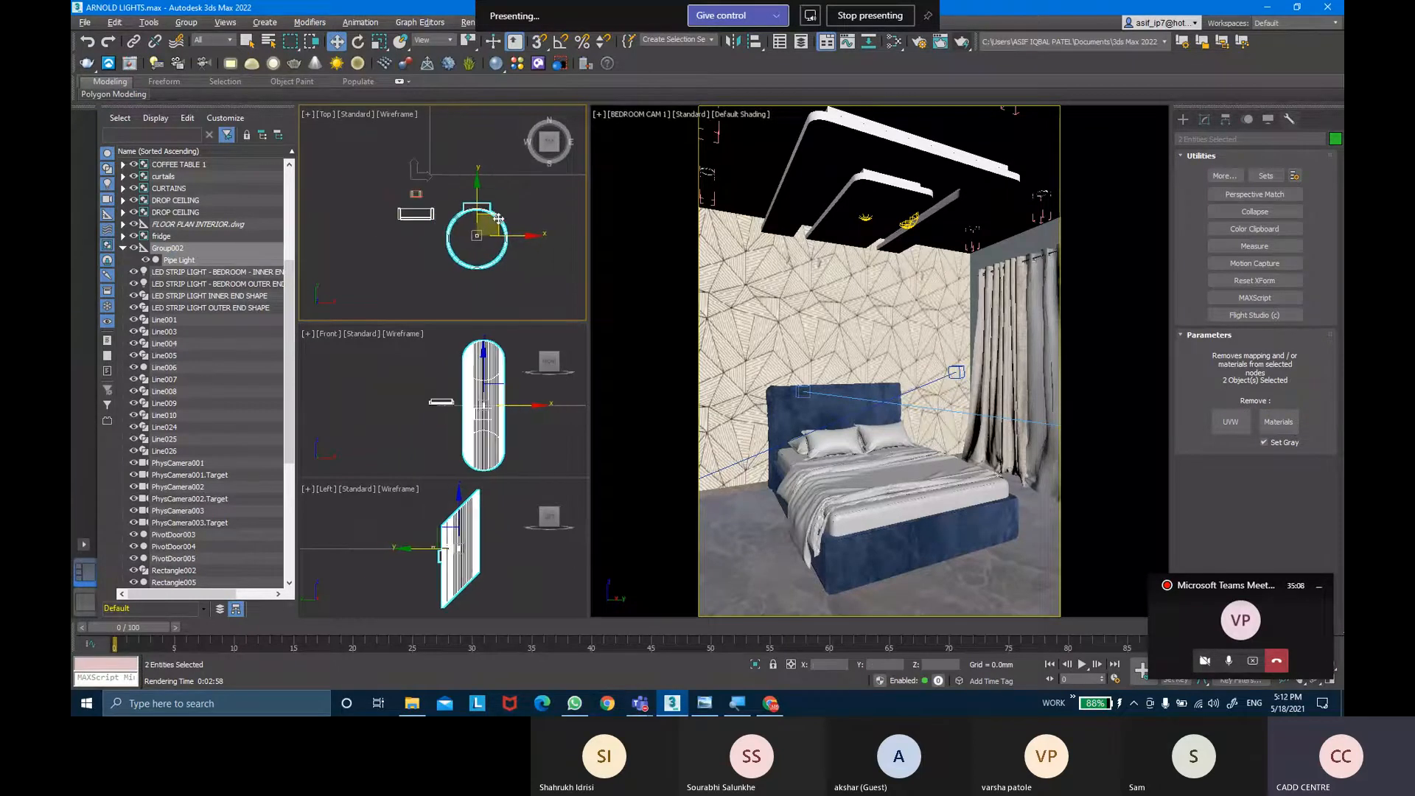
left_click(186, 22)
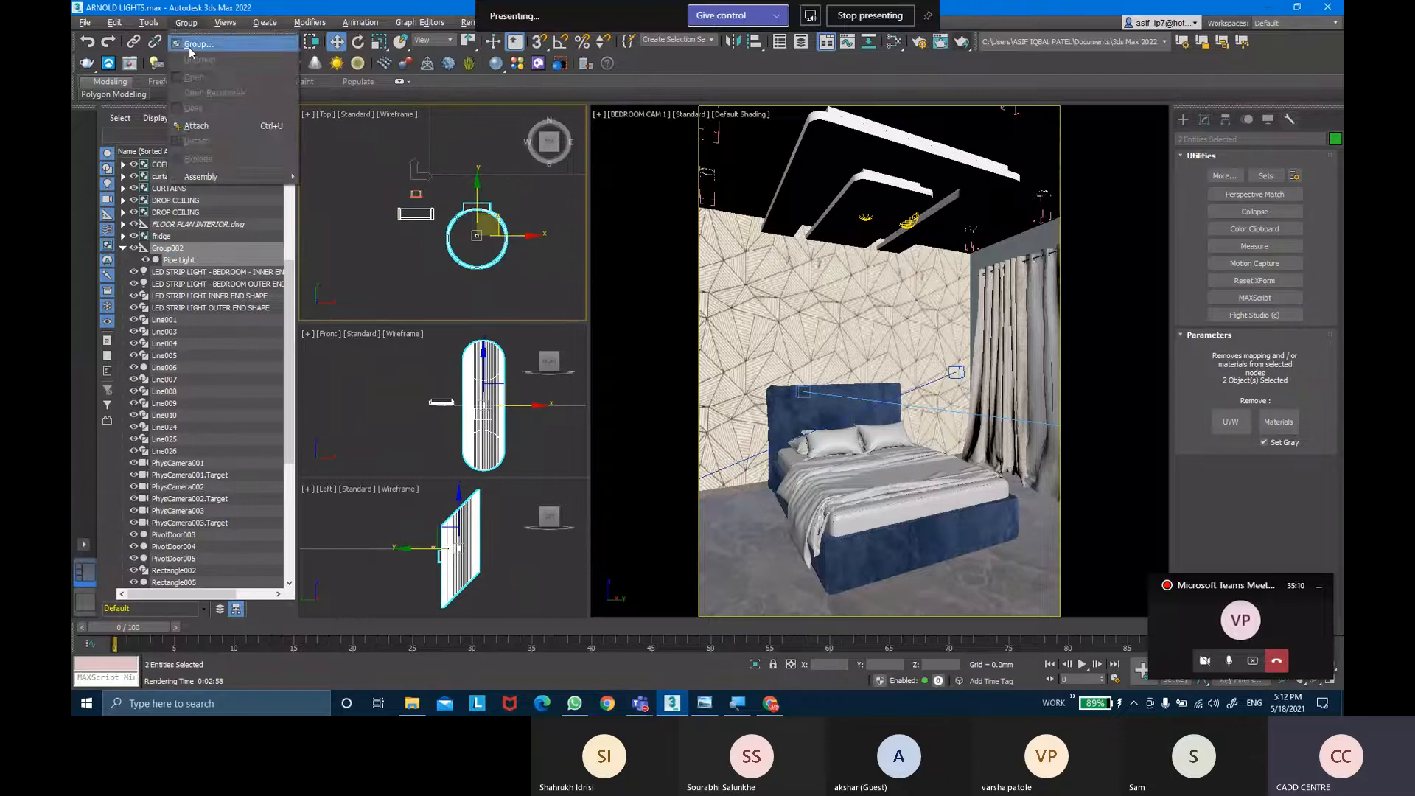
left_click(186, 34)
type("qw")
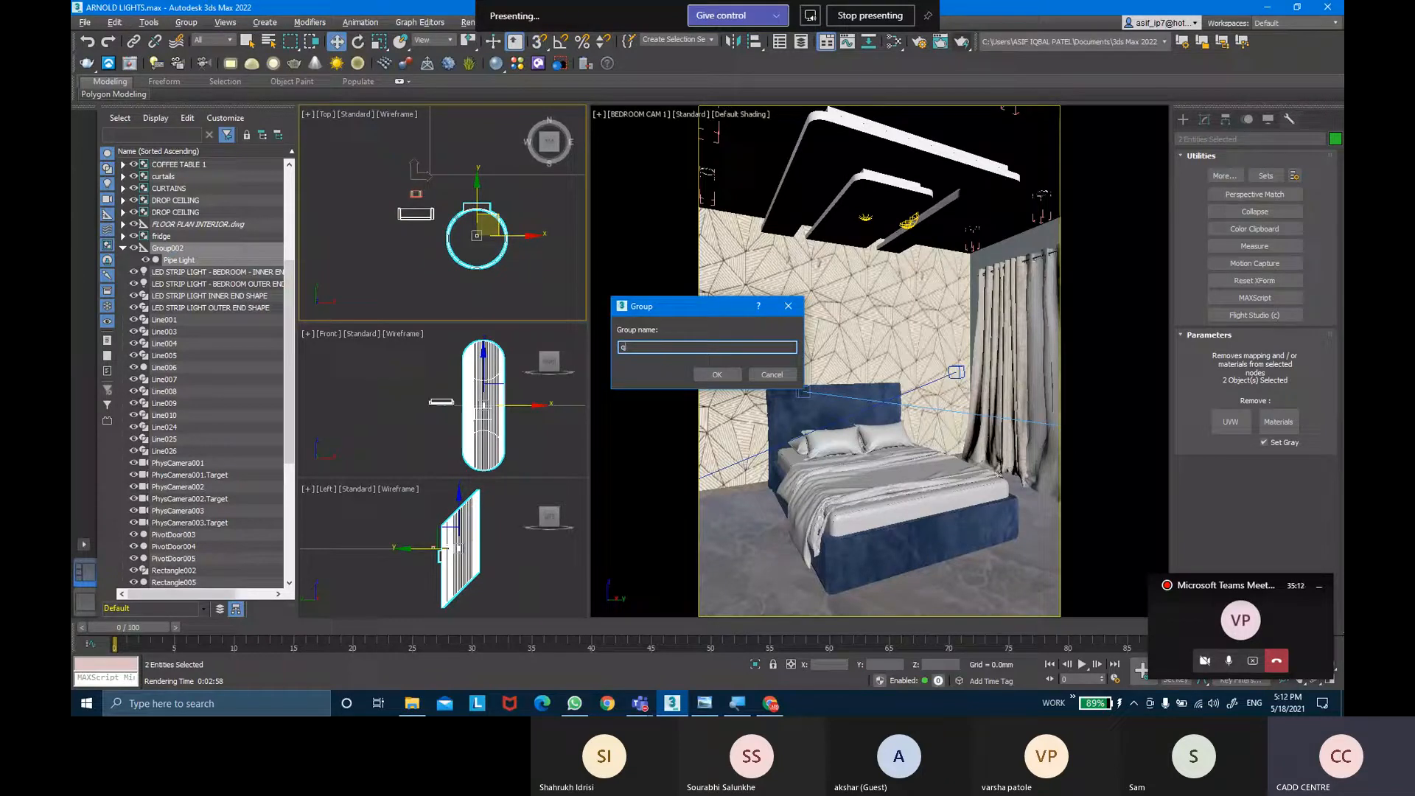
key("Caps_Lock")
type("WALL ")
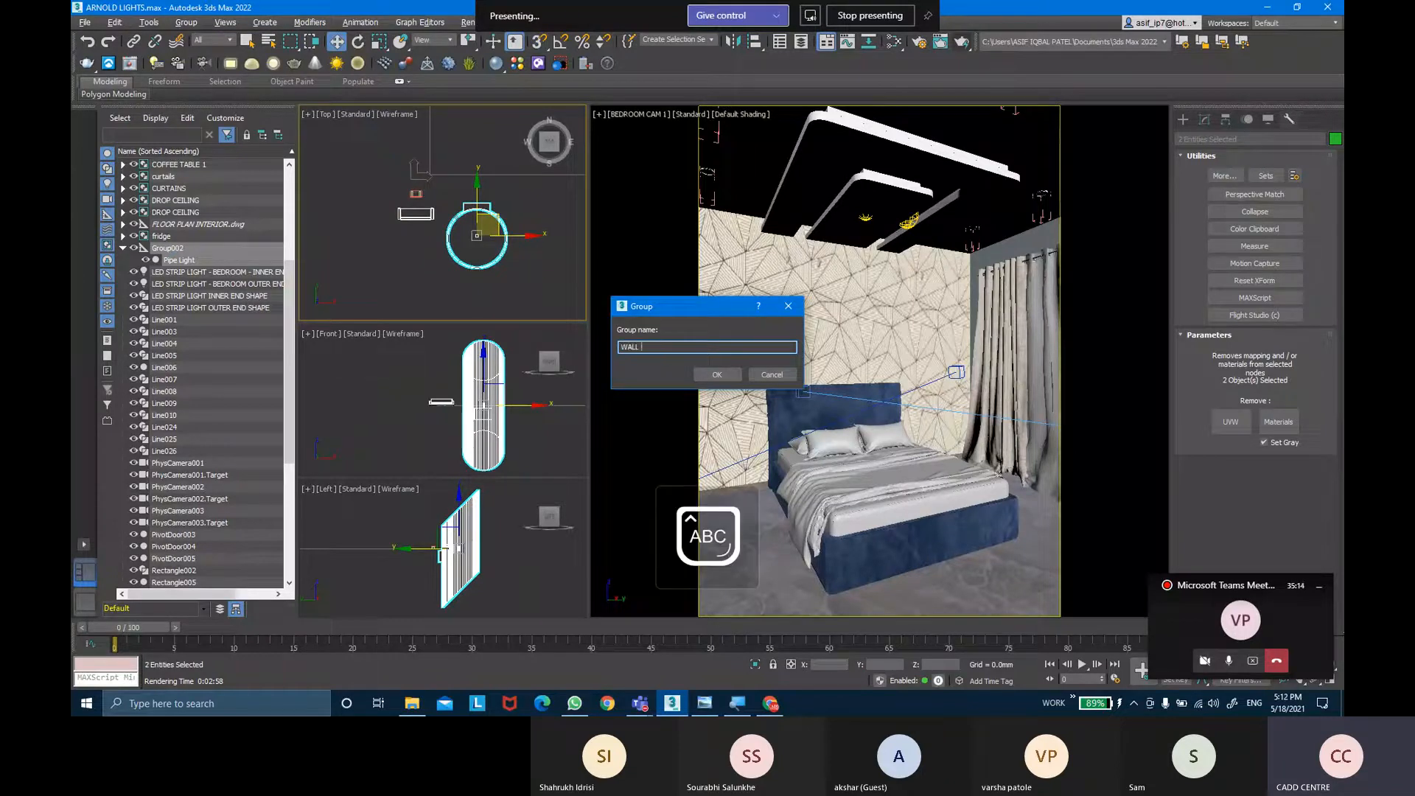
type("LIGHT")
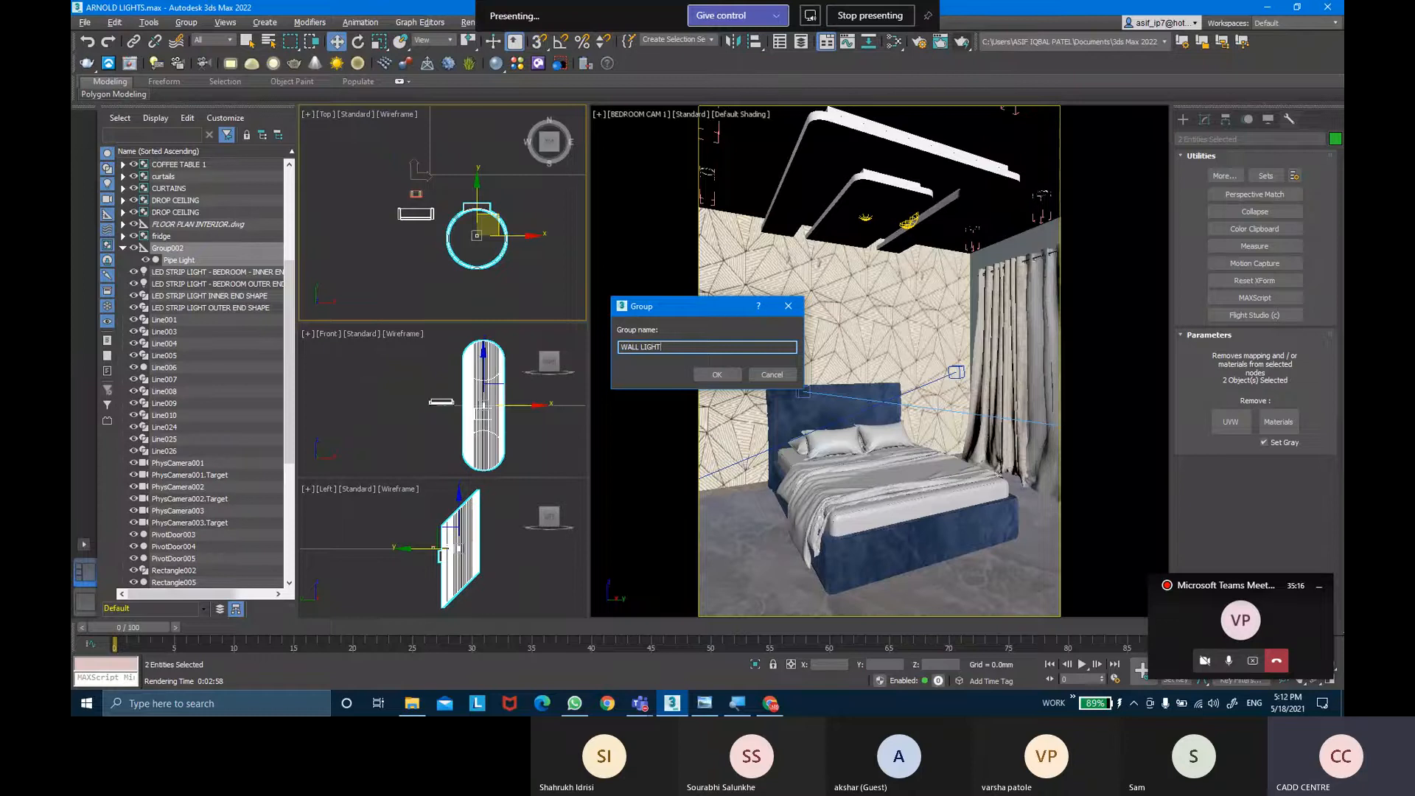
key("Return")
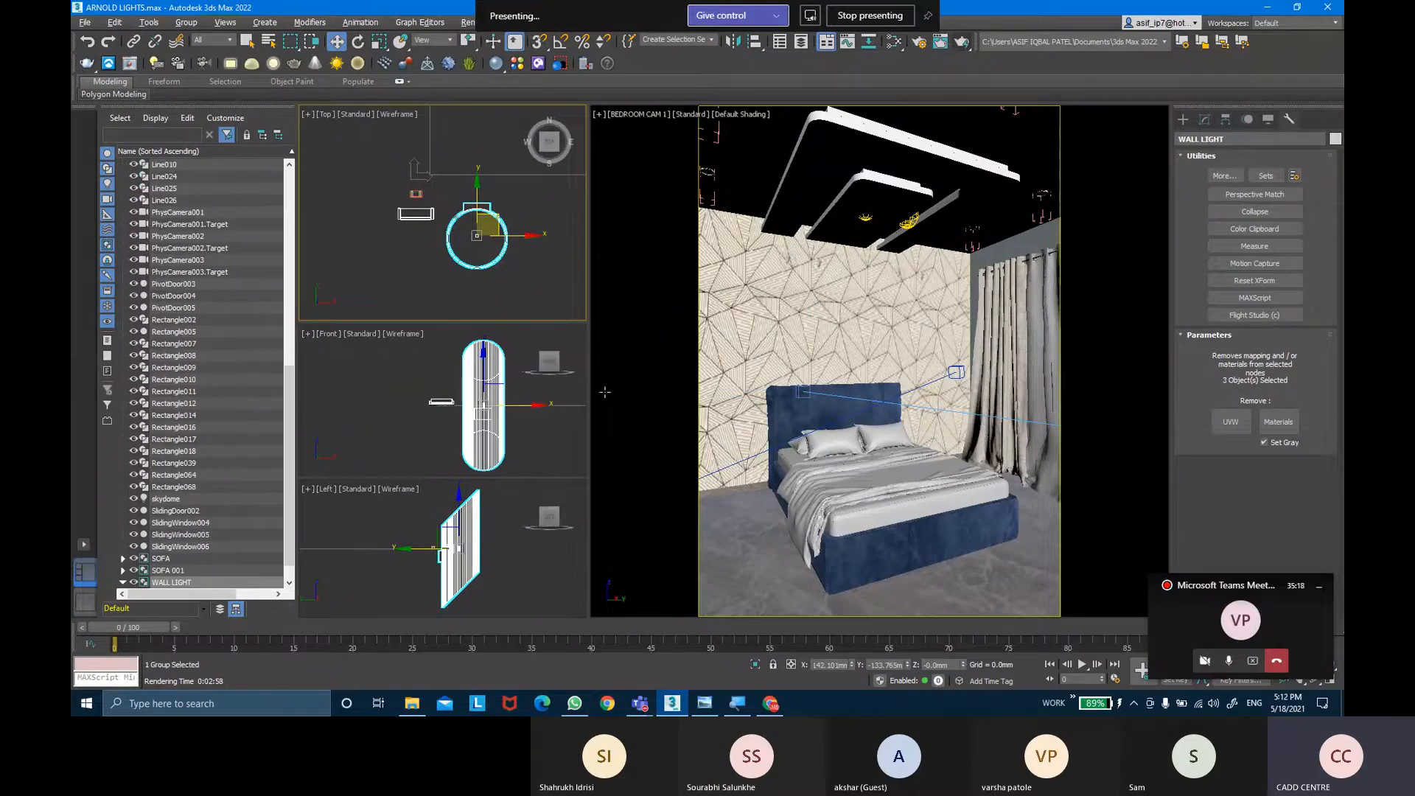
Rotate the WALL LIGHT group 90 degrees about the Z axis using angle snap.
middle_click_drag(520, 205, 495, 232)
key("a")
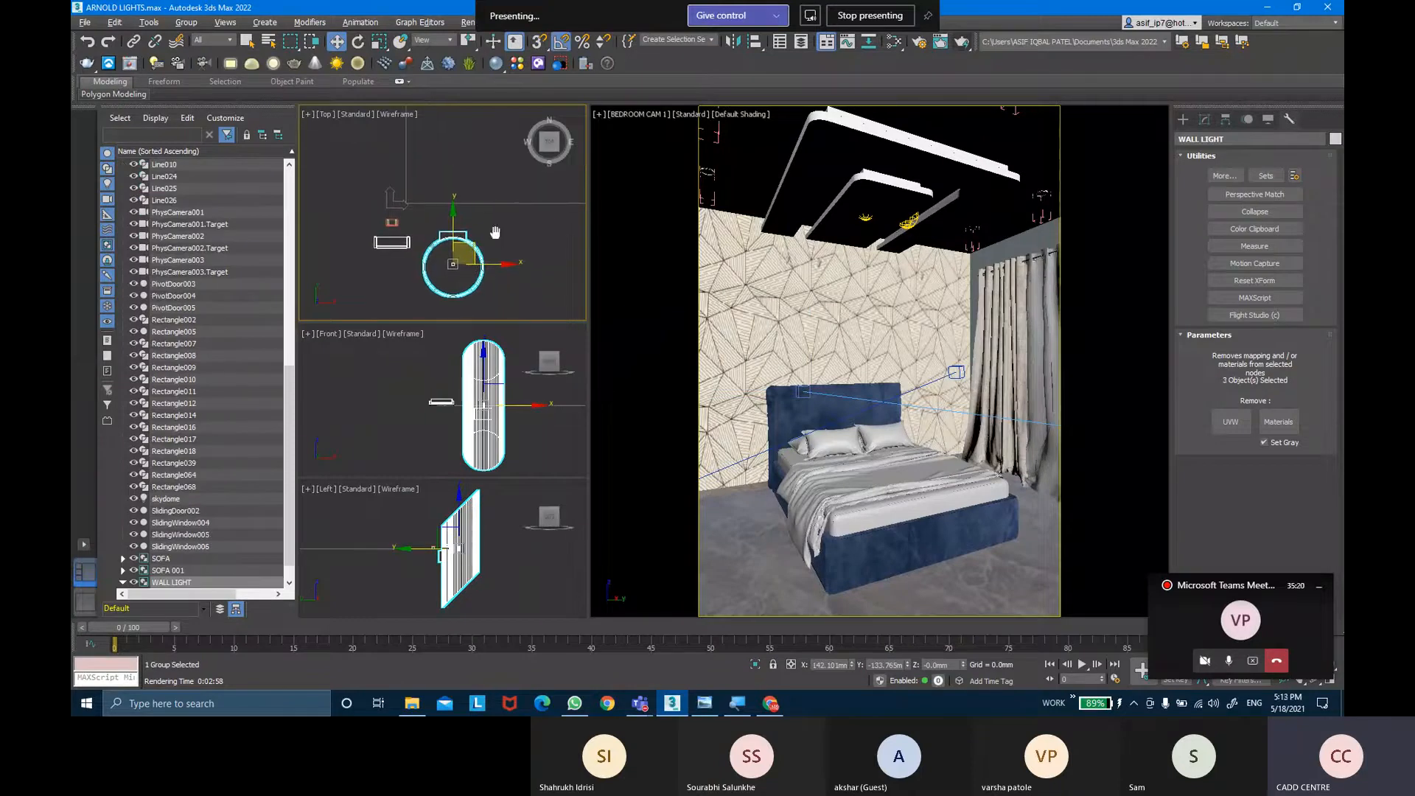
key("e")
left_click_drag(499, 280, 502, 273)
Move the WALL LIGHT group against the wall beside the bed, at about X 1676 mm and Y 7394 mm.
scroll(502, 272, "down", 7)
middle_click_drag(508, 267, 403, 255)
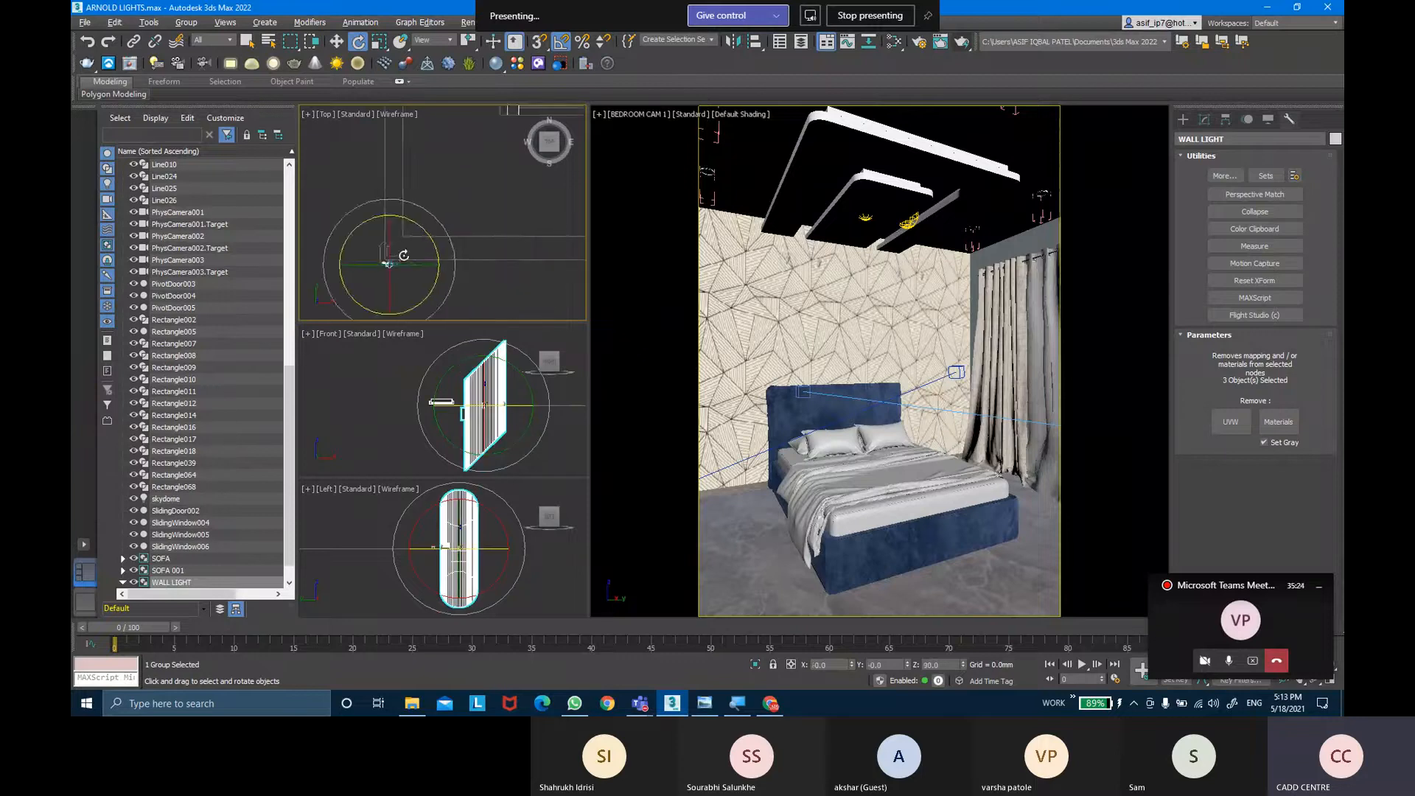
scroll(402, 267, "down", 8)
key("w")
scroll(410, 268, "up", 1)
left_click_drag(417, 250, 436, 174)
scroll(430, 184, "up", 10)
middle_click_drag(449, 208, 506, 187)
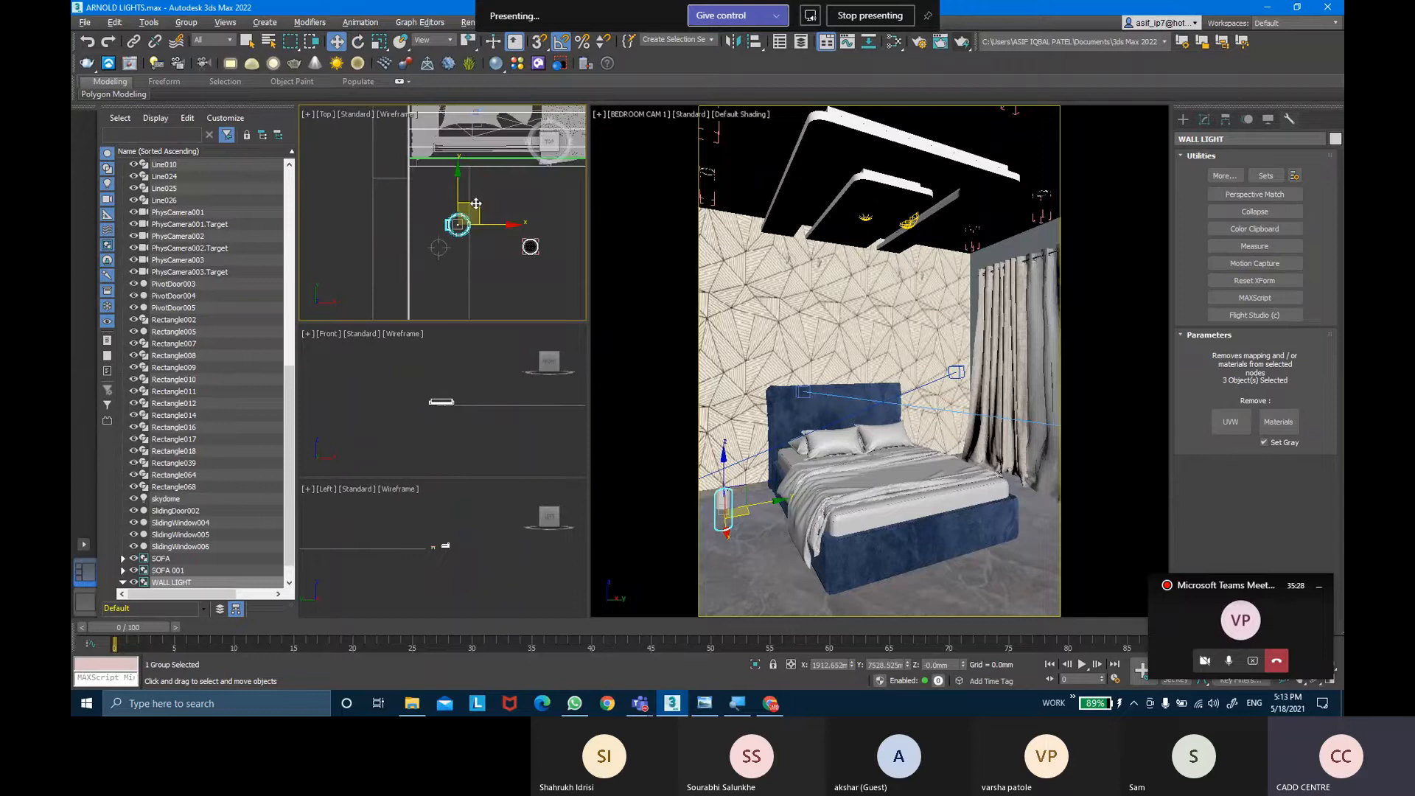
left_click_drag(476, 203, 439, 223)
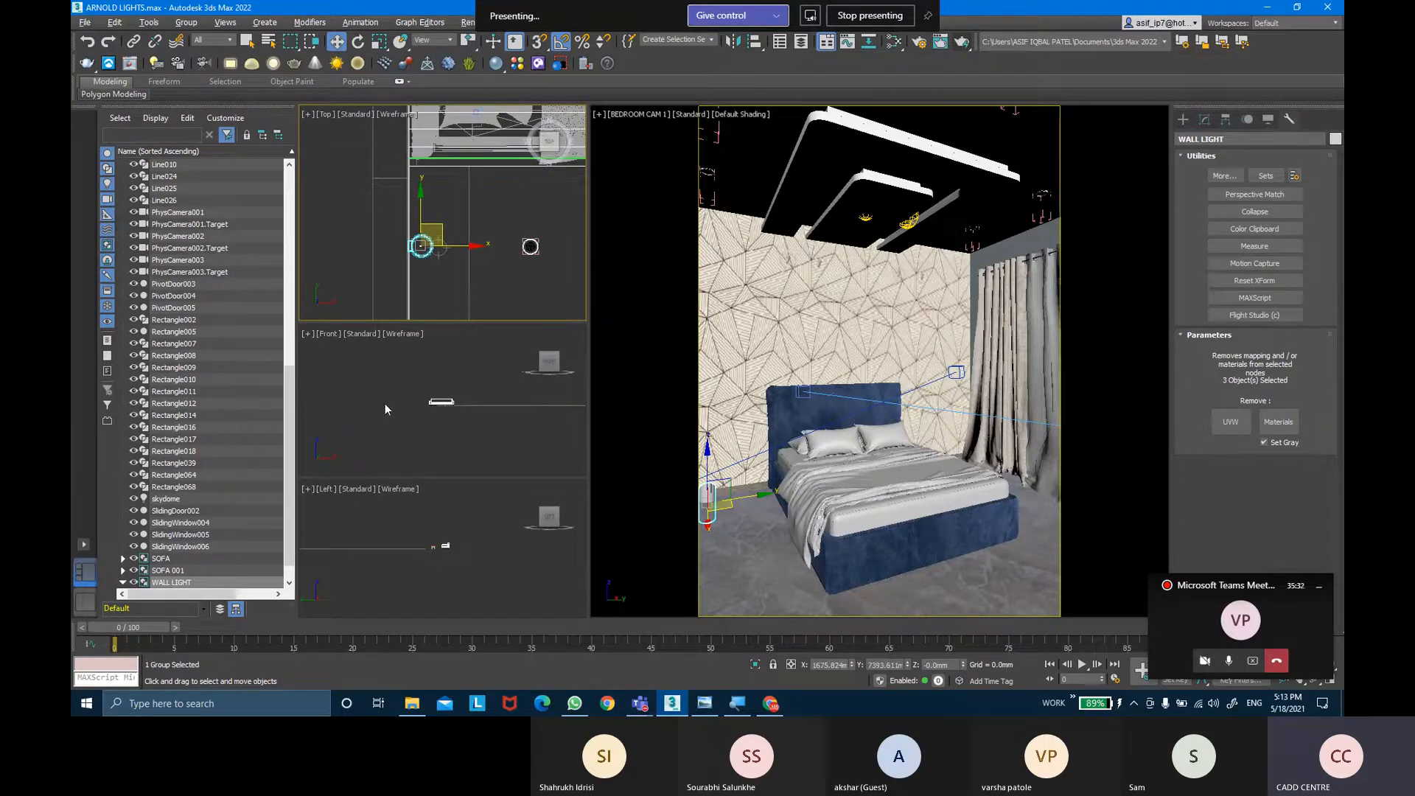
Raise the WALL LIGHT group up the bedroom wall to a height of about 1643 mm.
scroll(385, 404, "down", 6)
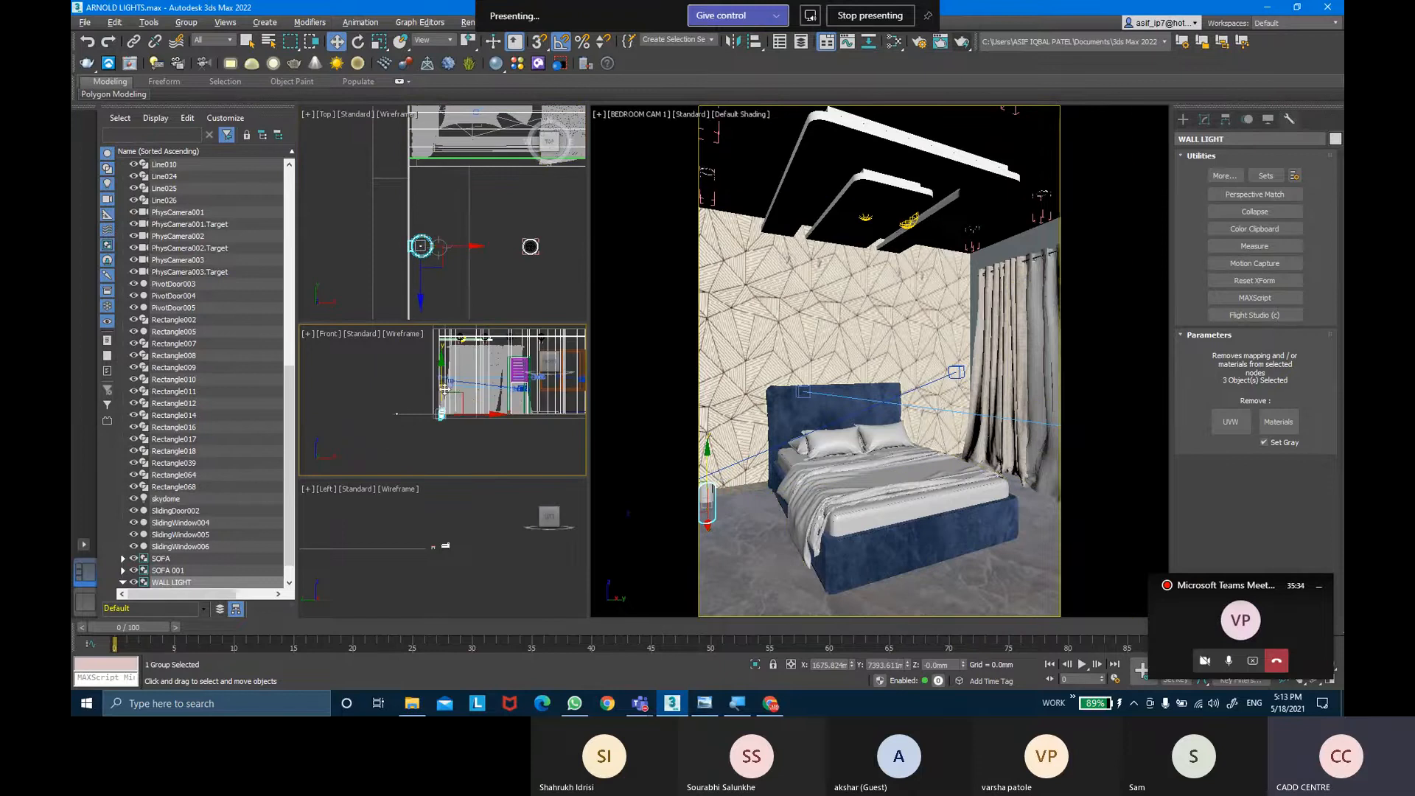
scroll(443, 379, "up", 3)
left_click_drag(438, 401, 437, 314)
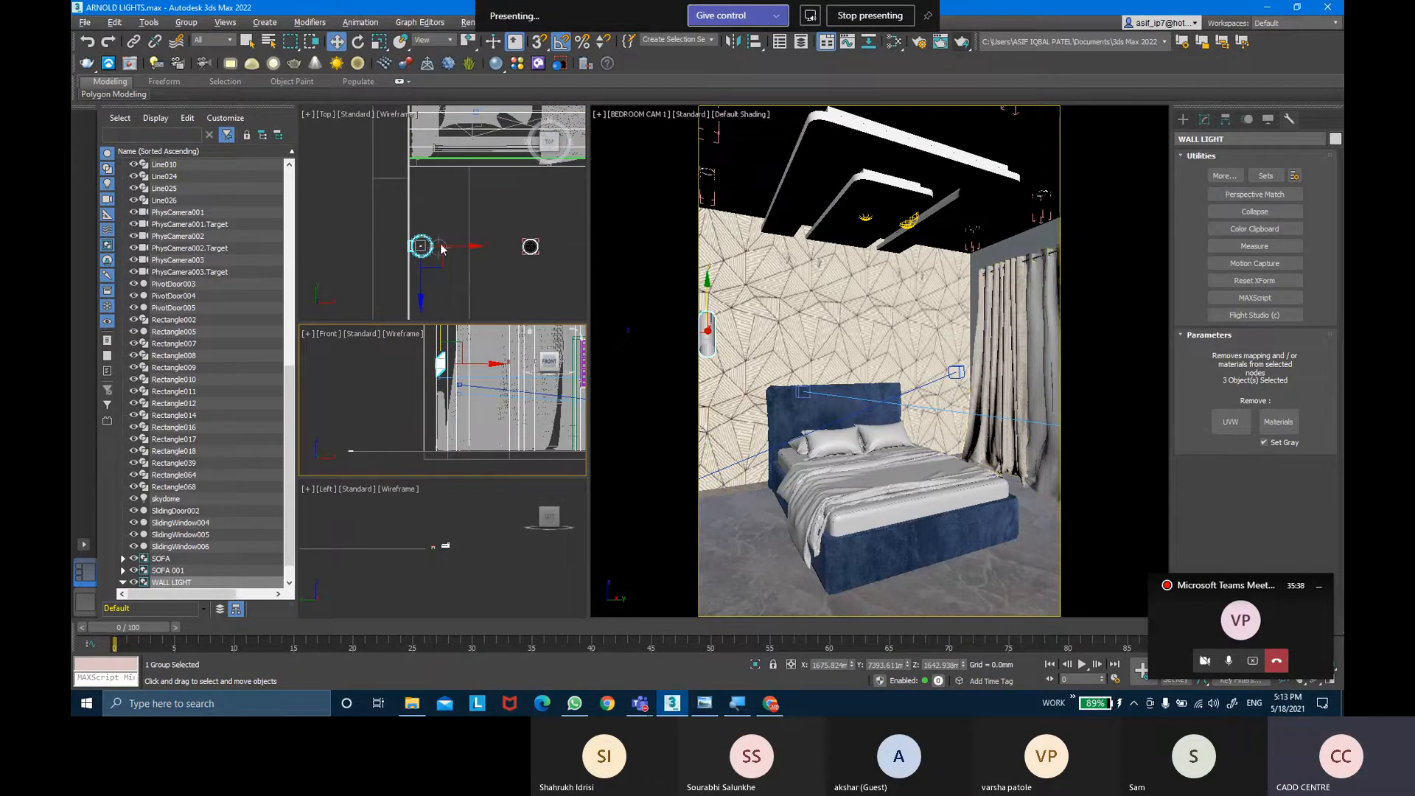
scroll(433, 260, "up", 2)
scroll(465, 267, "down", 3)
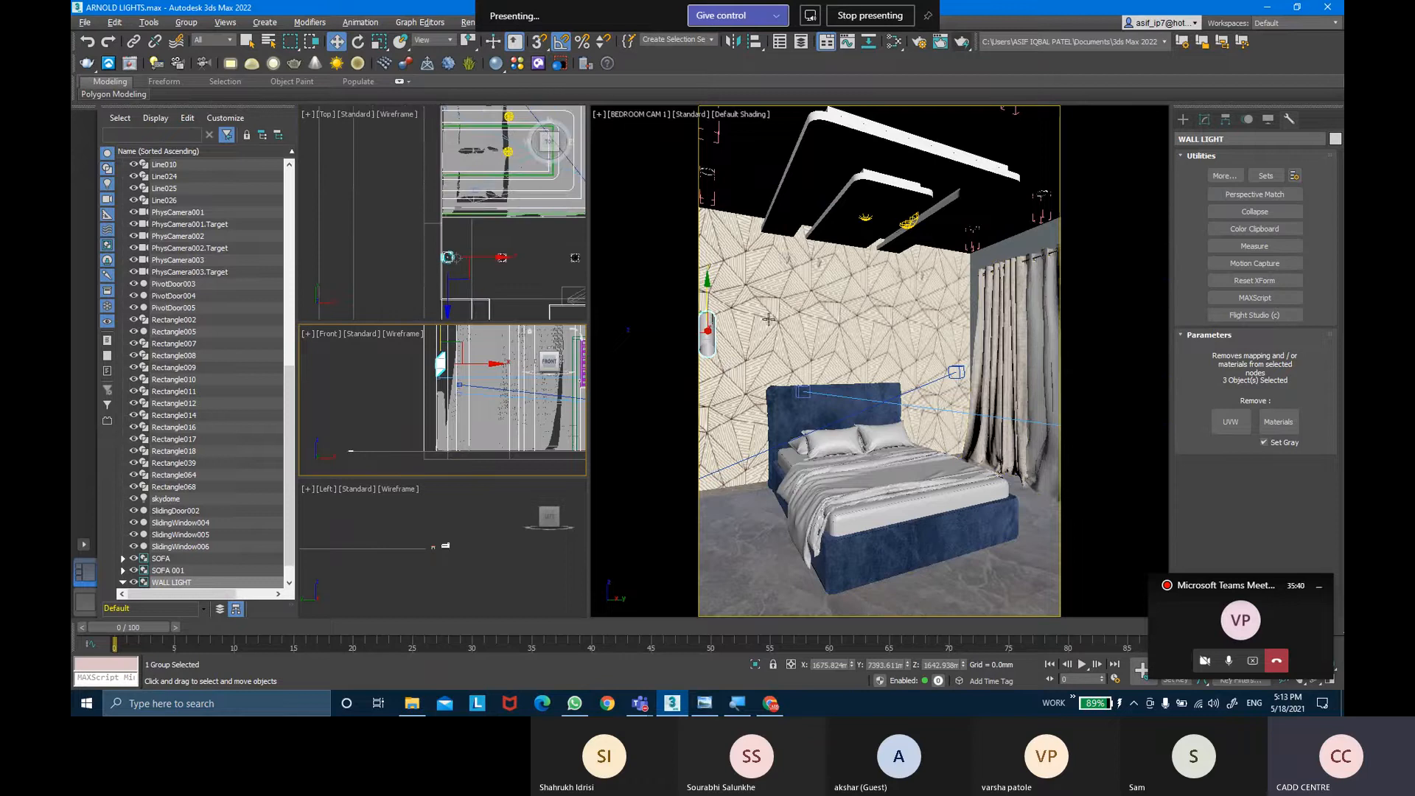
scroll(479, 236, "down", 3)
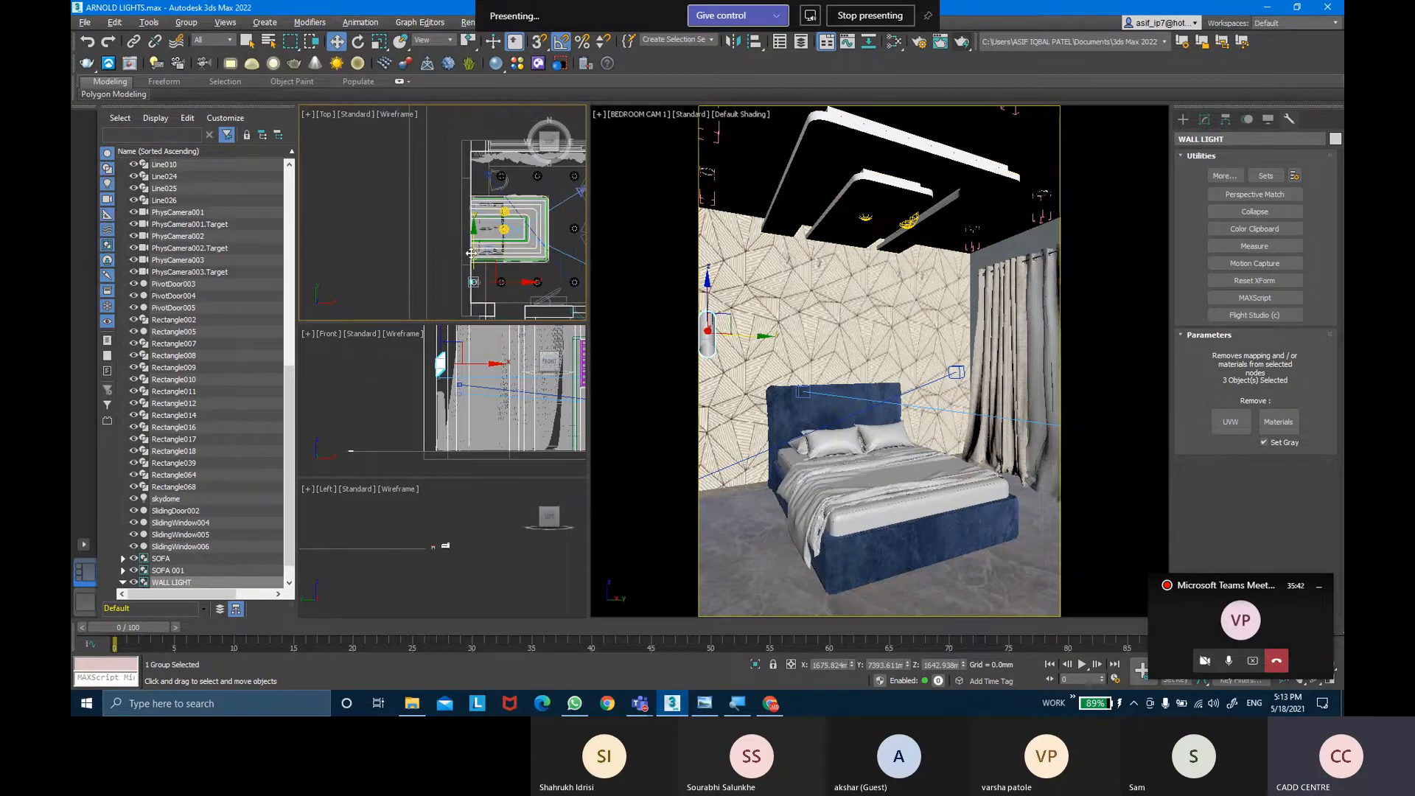
Clone the WALL LIGHT group as one instance named WALL LIGHT001 across the bed, at about Y 10037 mm.
left_click_drag(471, 251, 481, 148)
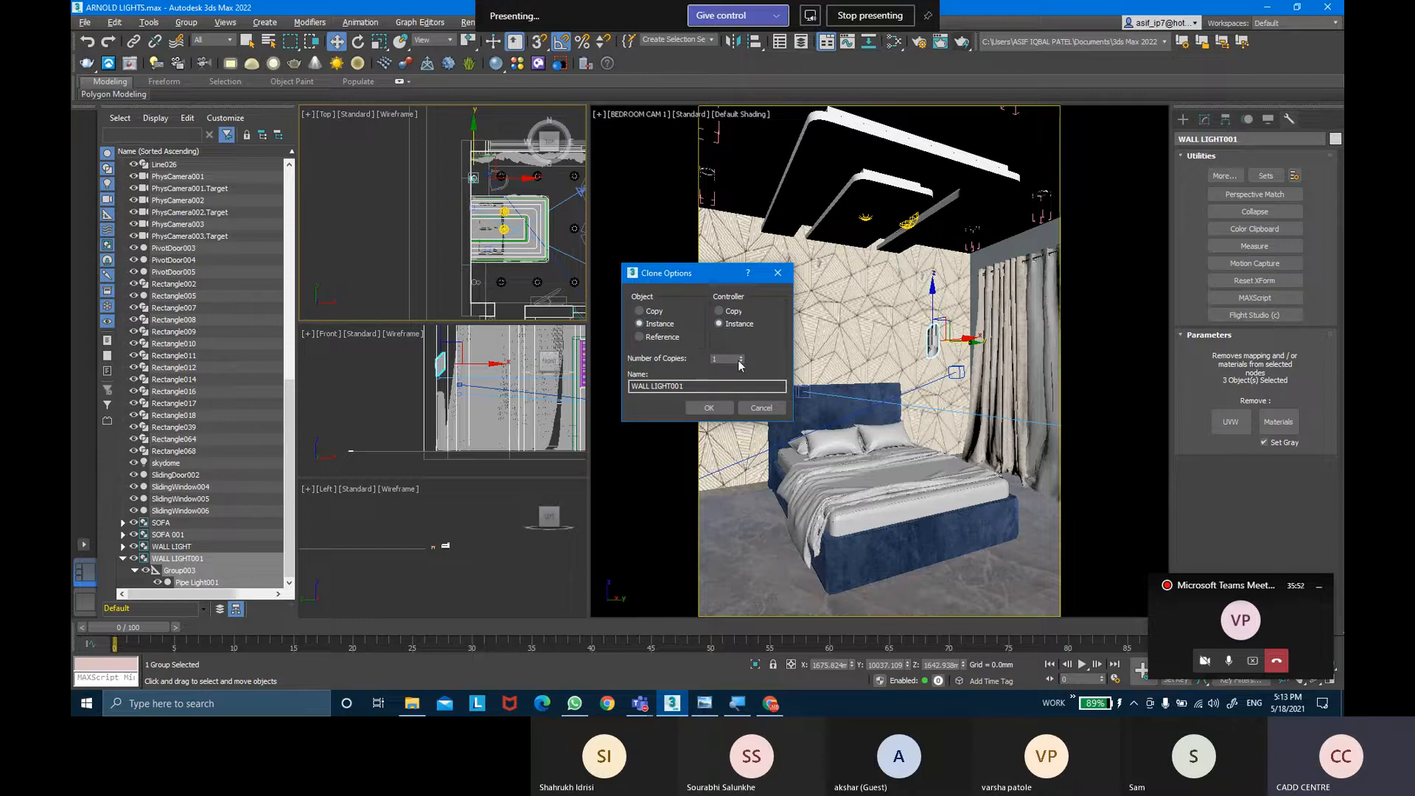
left_click(728, 406)
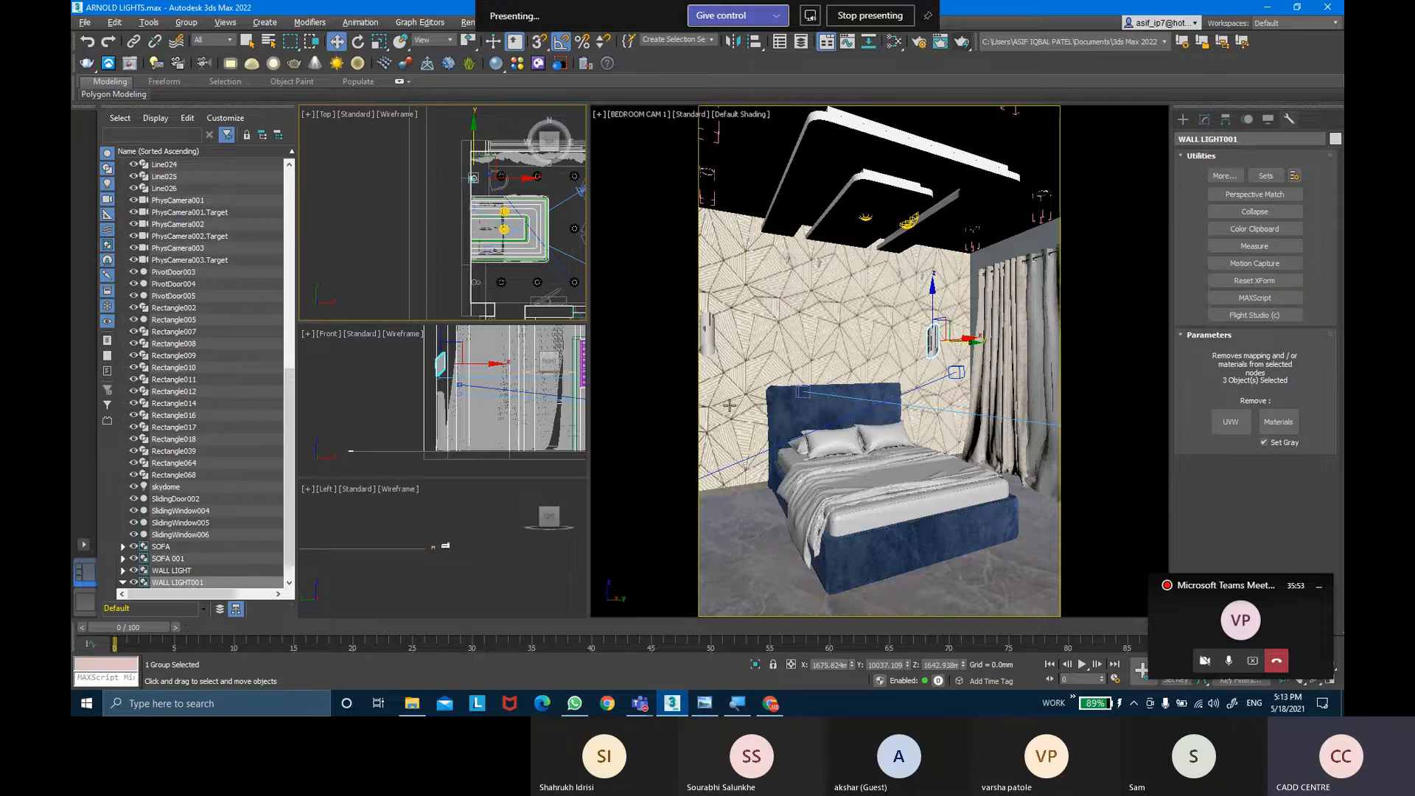
Examine in perspective how the two wall lights sit on the wall on either side of the headboard.
right_click(887, 372)
key("p")
key("z")
scroll(886, 372, "down", 5)
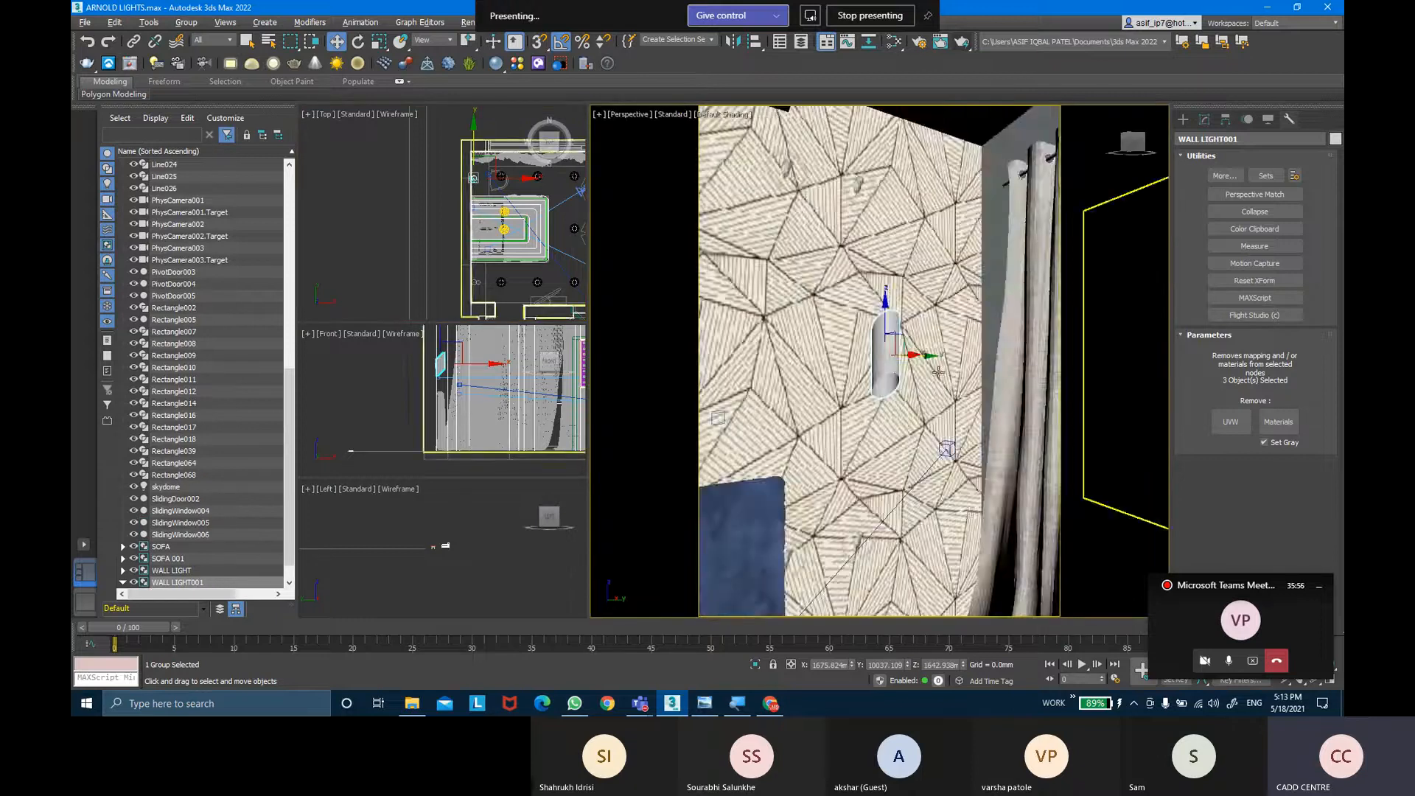
middle_click_drag(938, 372, 692, 373, "alt")
middle_click_drag(693, 372, 940, 369)
scroll(940, 369, "down", 3)
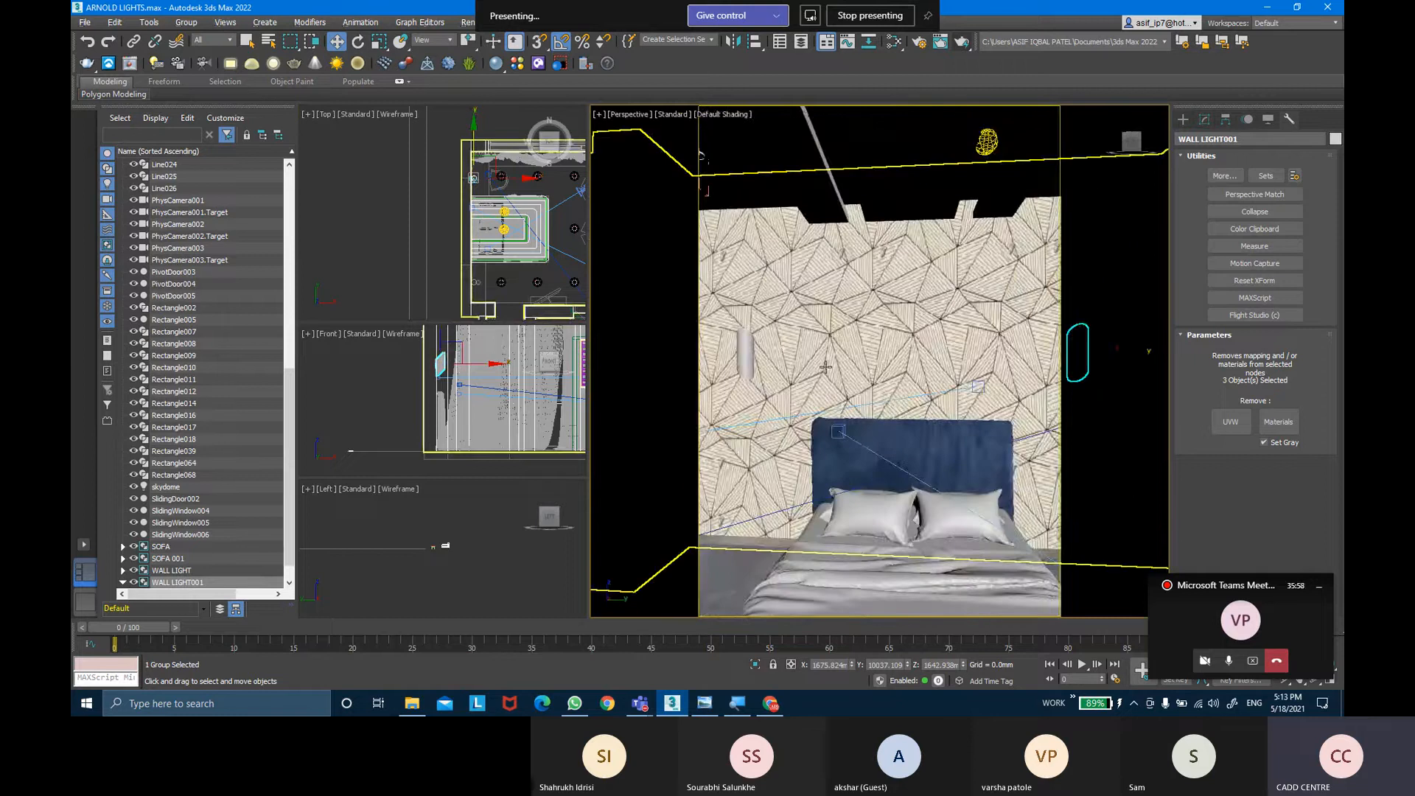
mouse_move(826, 367)
middle_mouse_down("alt")
mouse_move(846, 379)
mouse_move(830, 377)
middle_mouse_up("alt")
scroll(830, 376, "up", 3)
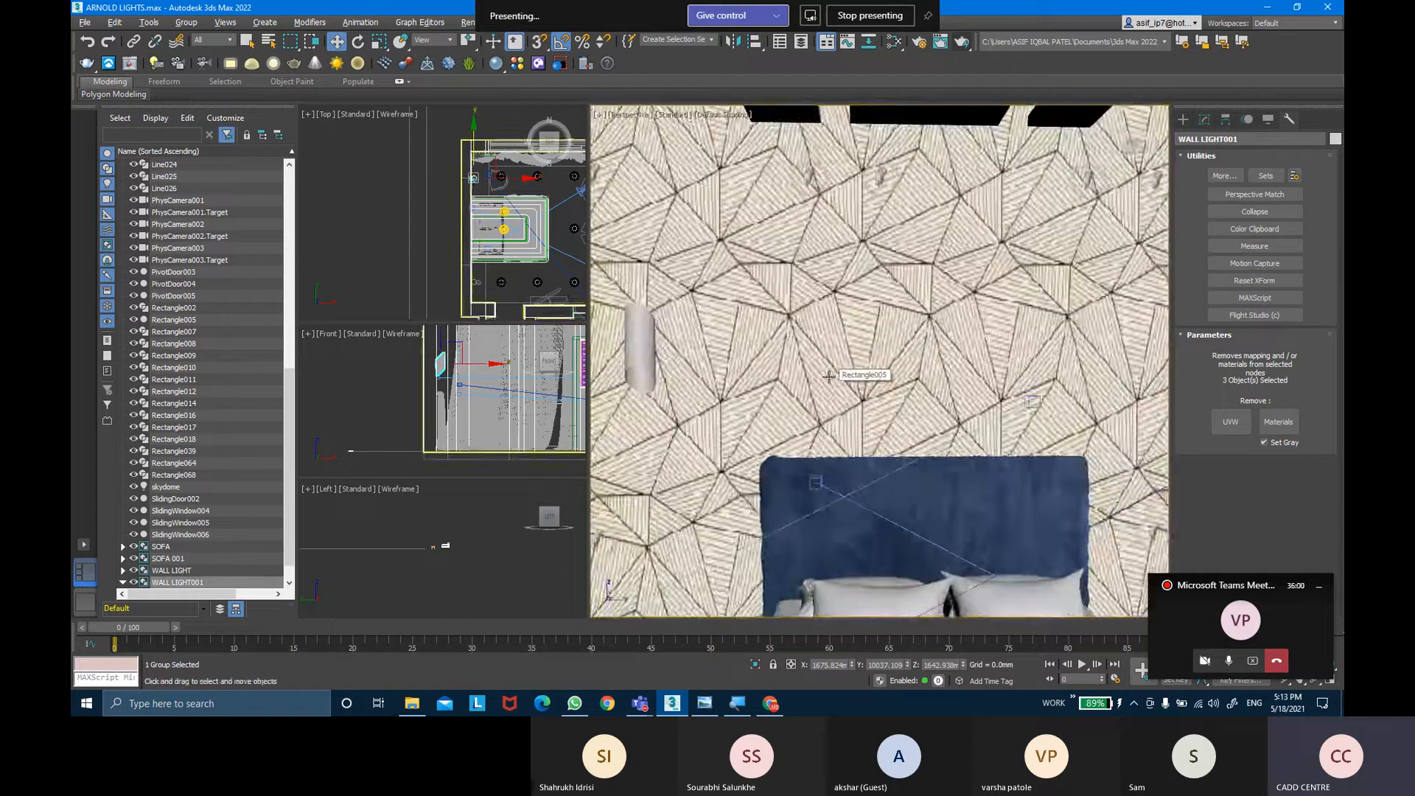
key("alt+w")
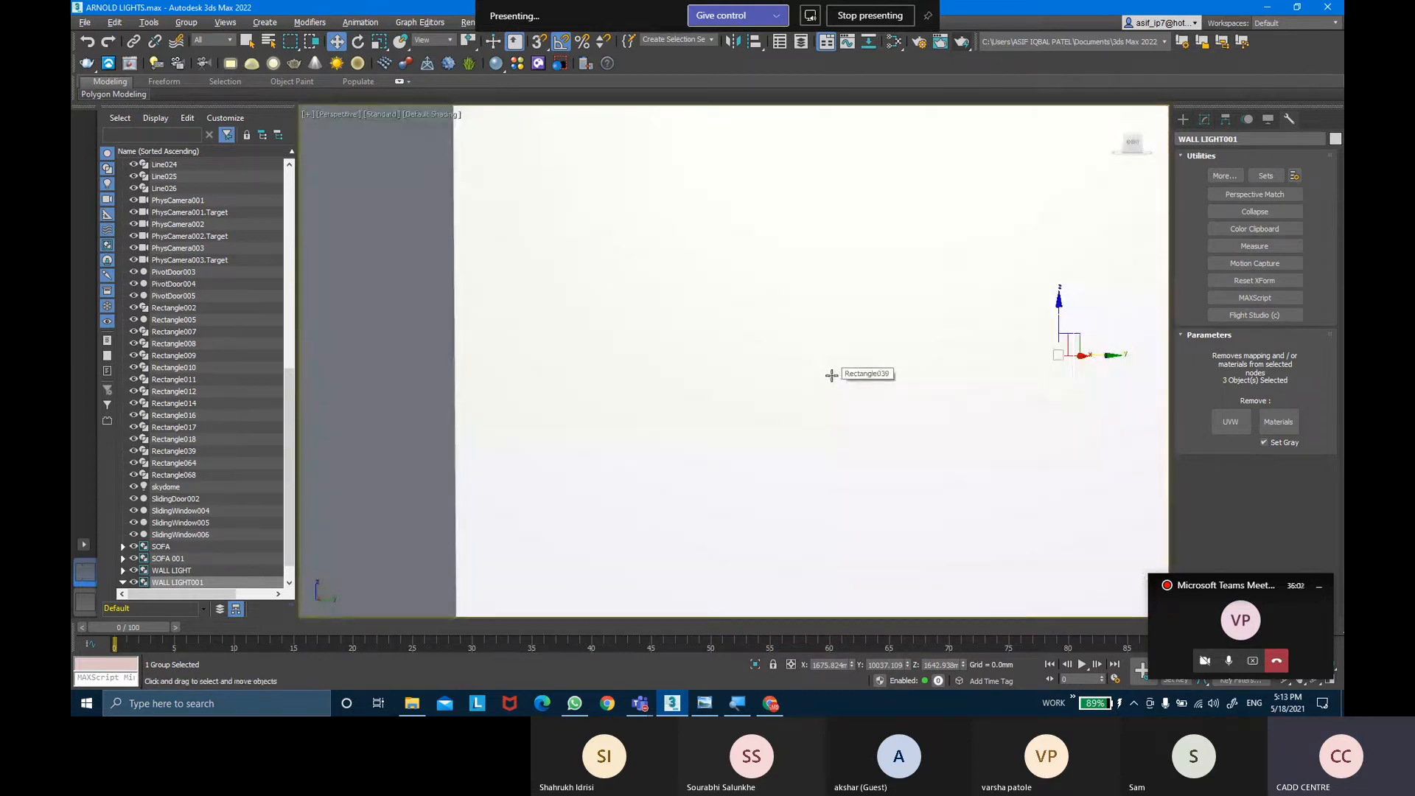
scroll(831, 376, "up", 1)
middle_click_drag(863, 379, 883, 387, "alt")
middle_click_drag(891, 331, 869, 317)
middle_click_drag(870, 317, 765, 334, "alt")
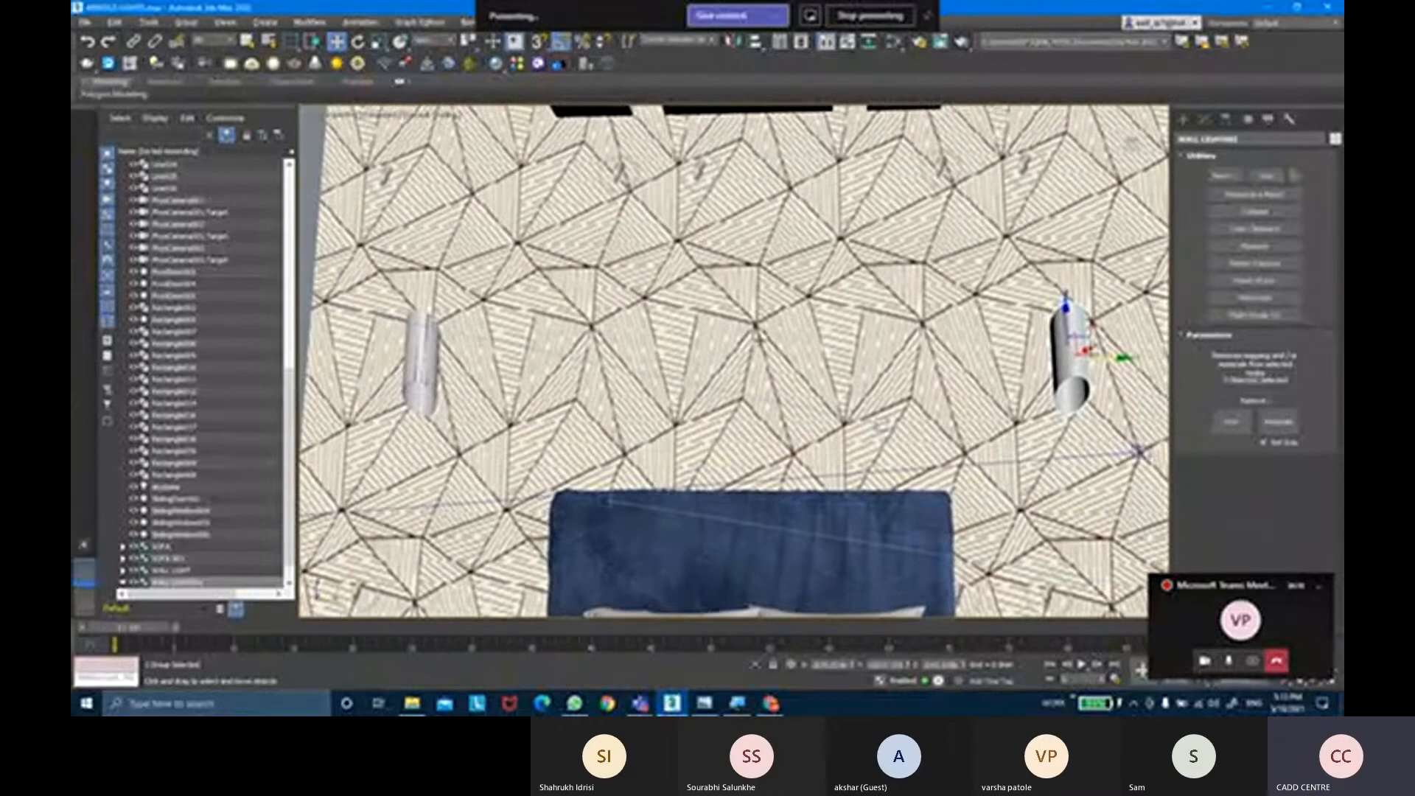
Start creating an Arnold Light in the top view with its shape type set to Photometric.
key("t")
scroll(745, 300, "down", 2)
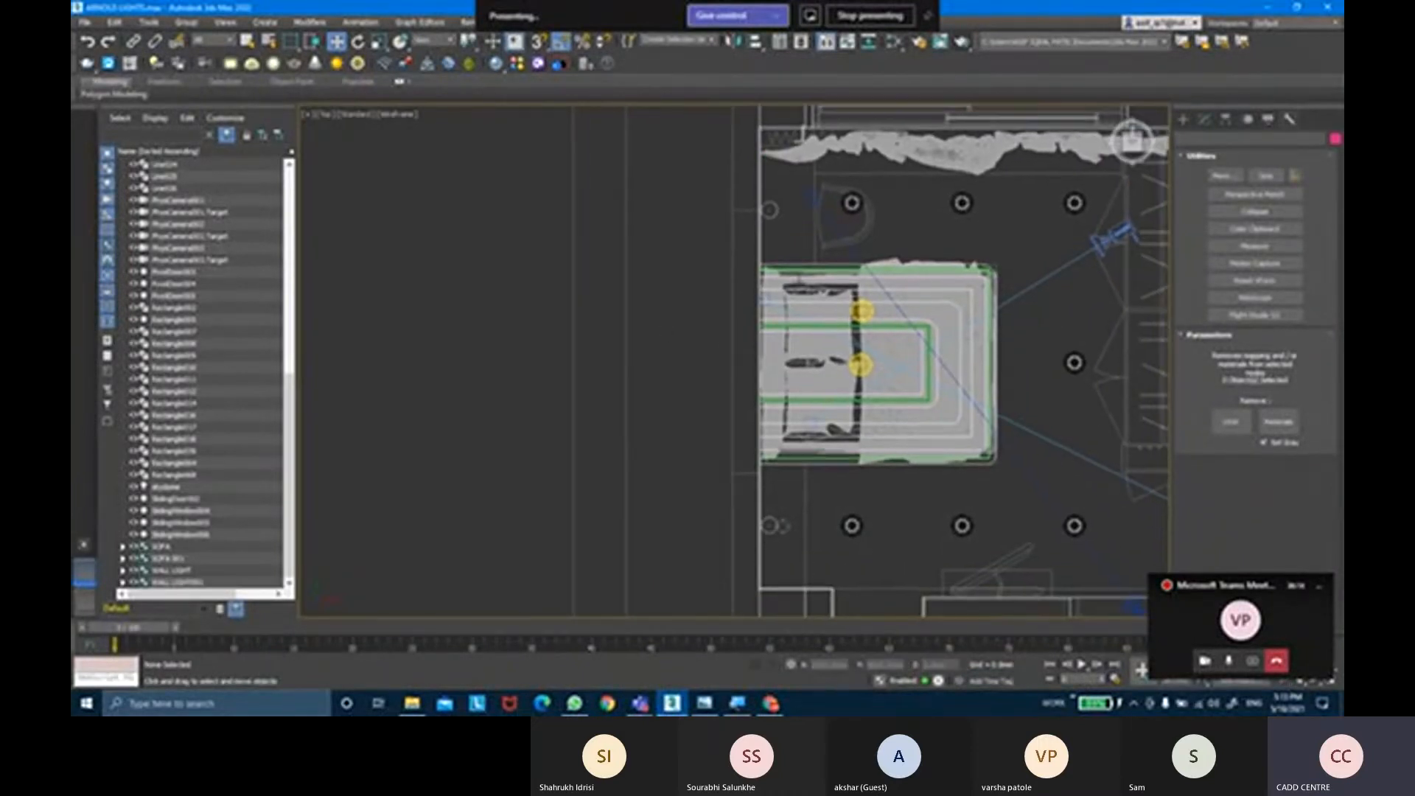
left_click(1184, 119)
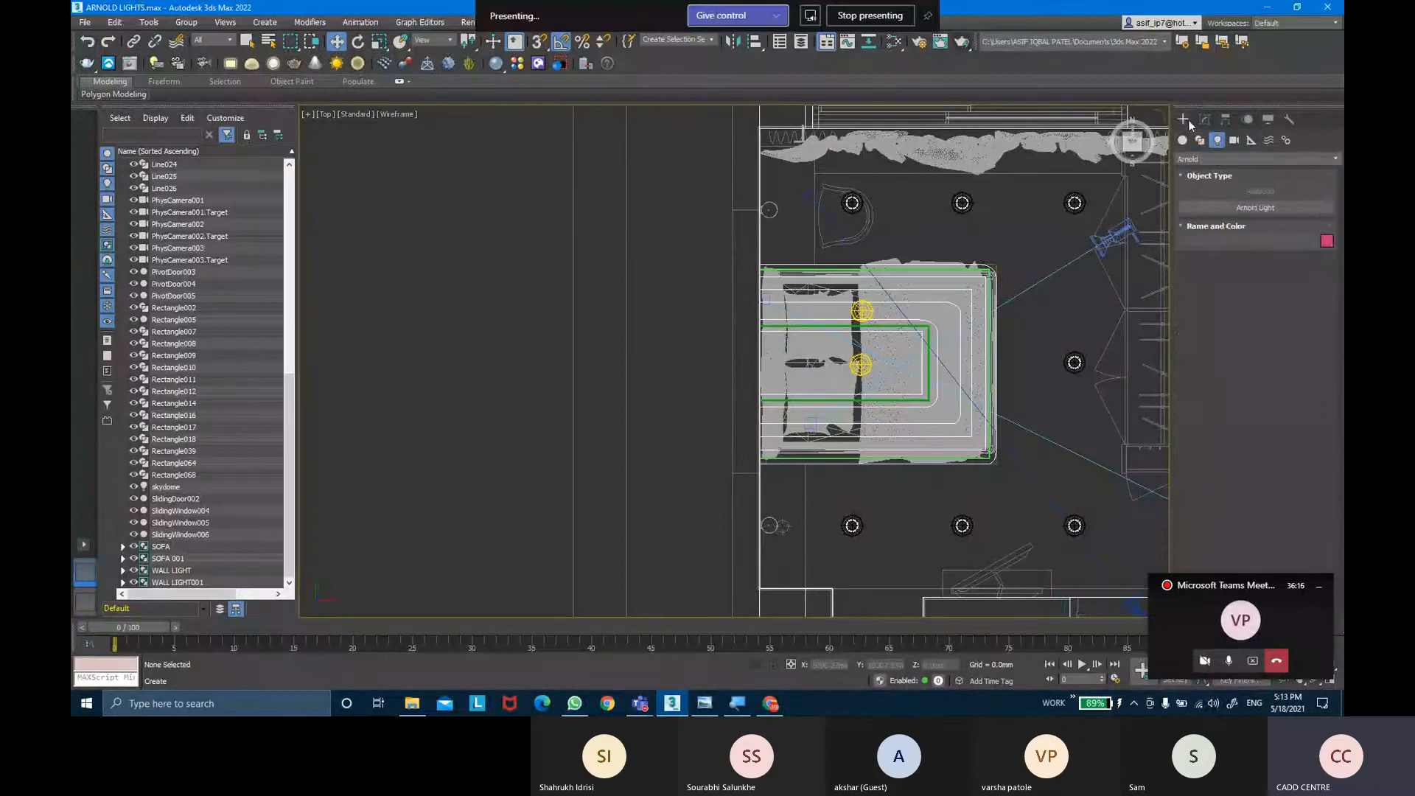
left_click(1218, 140)
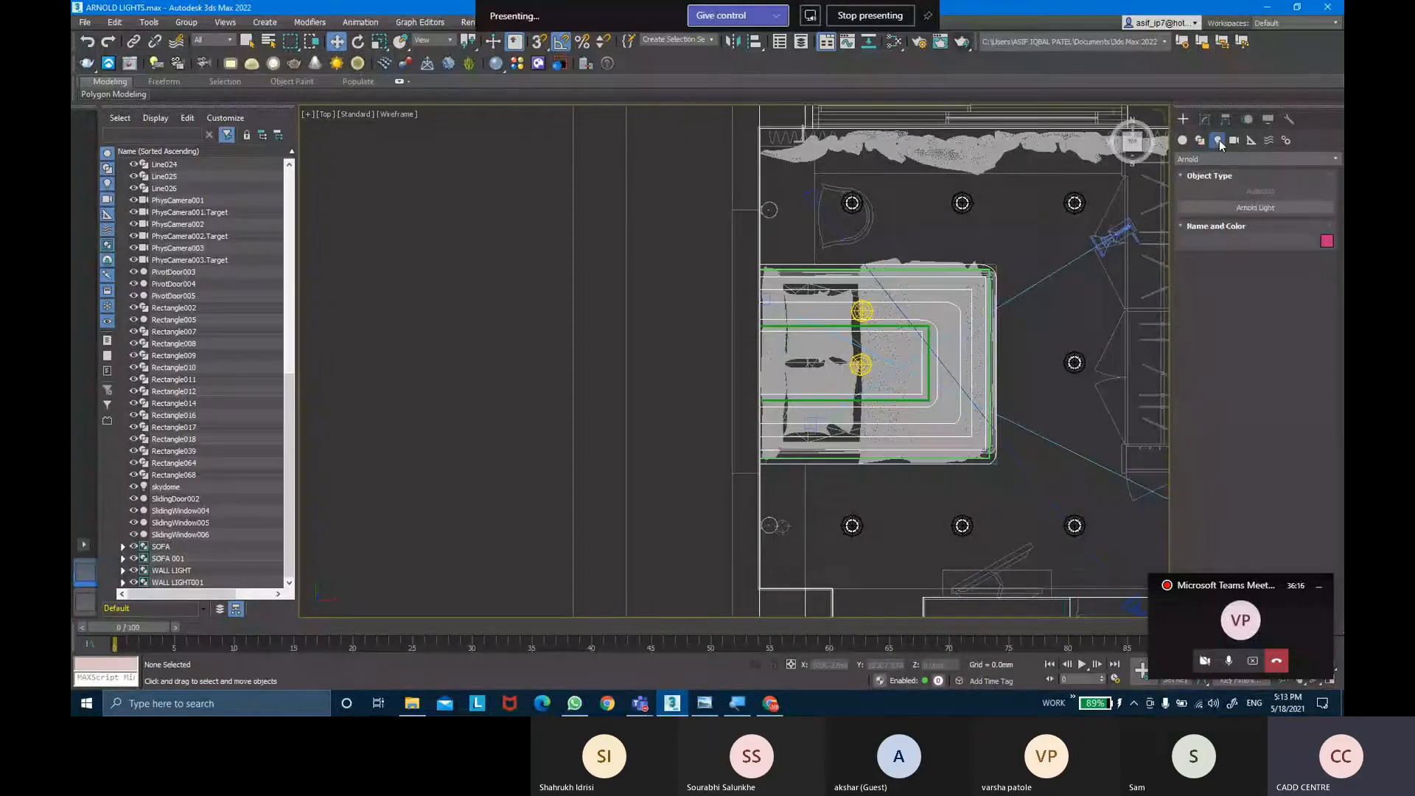
left_click(1226, 207)
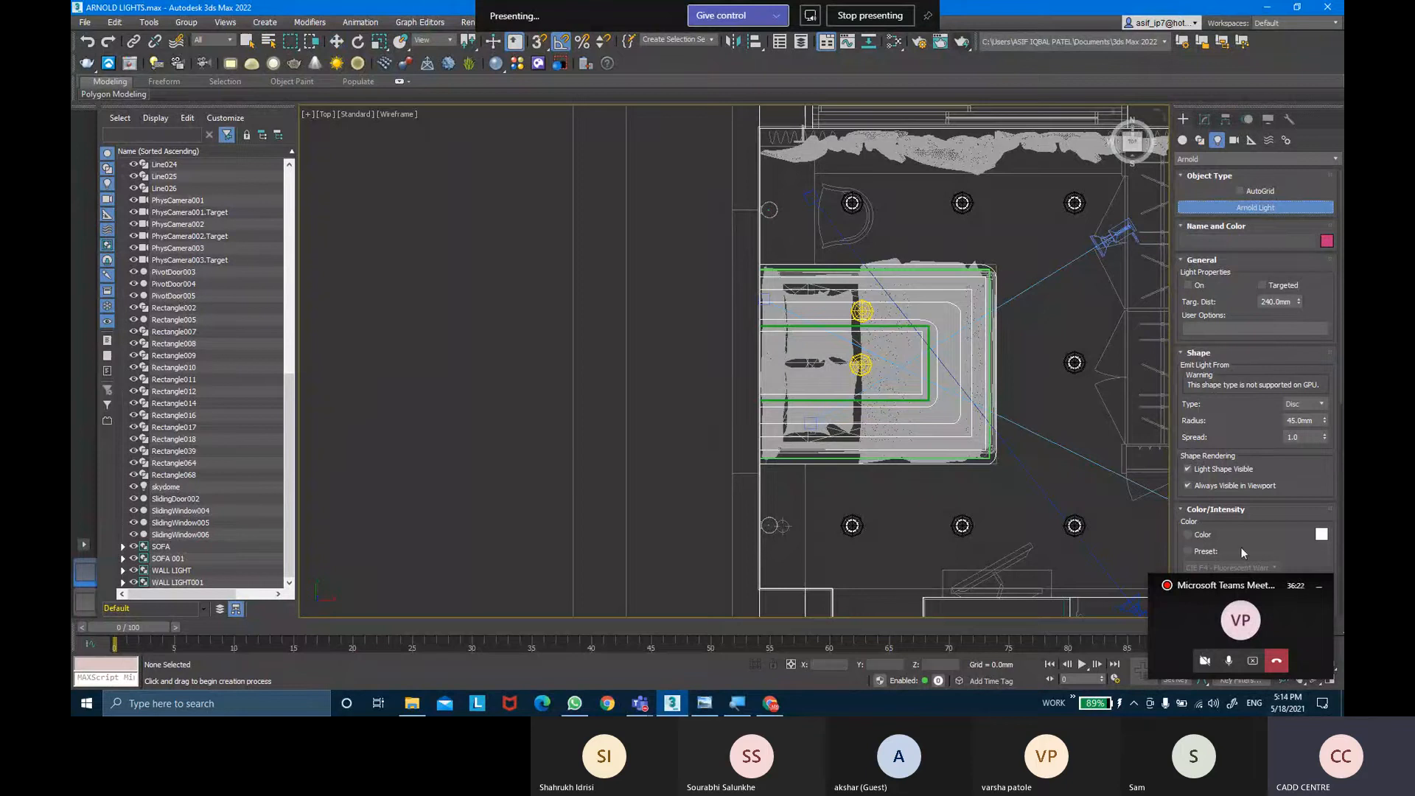
left_click(1317, 407)
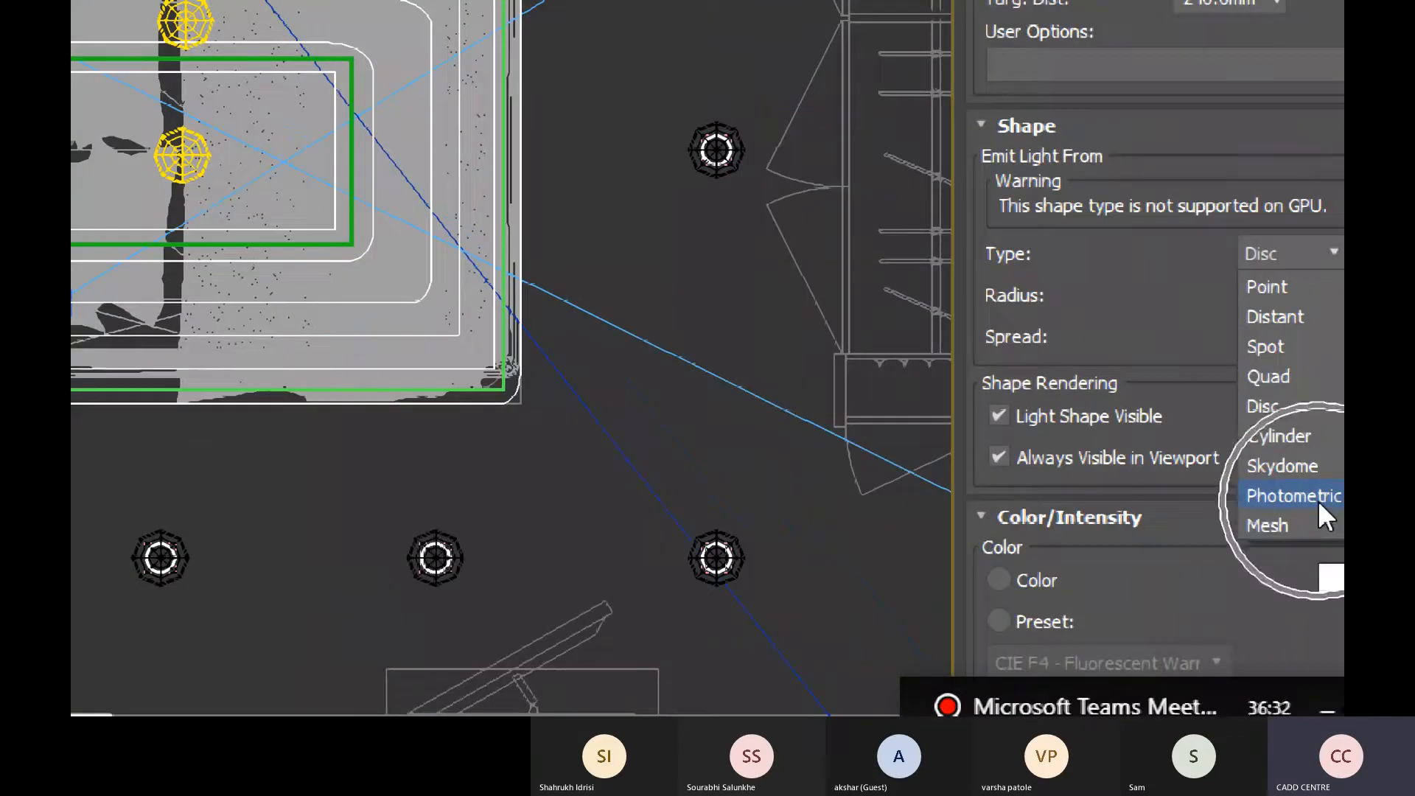
left_click(1318, 501)
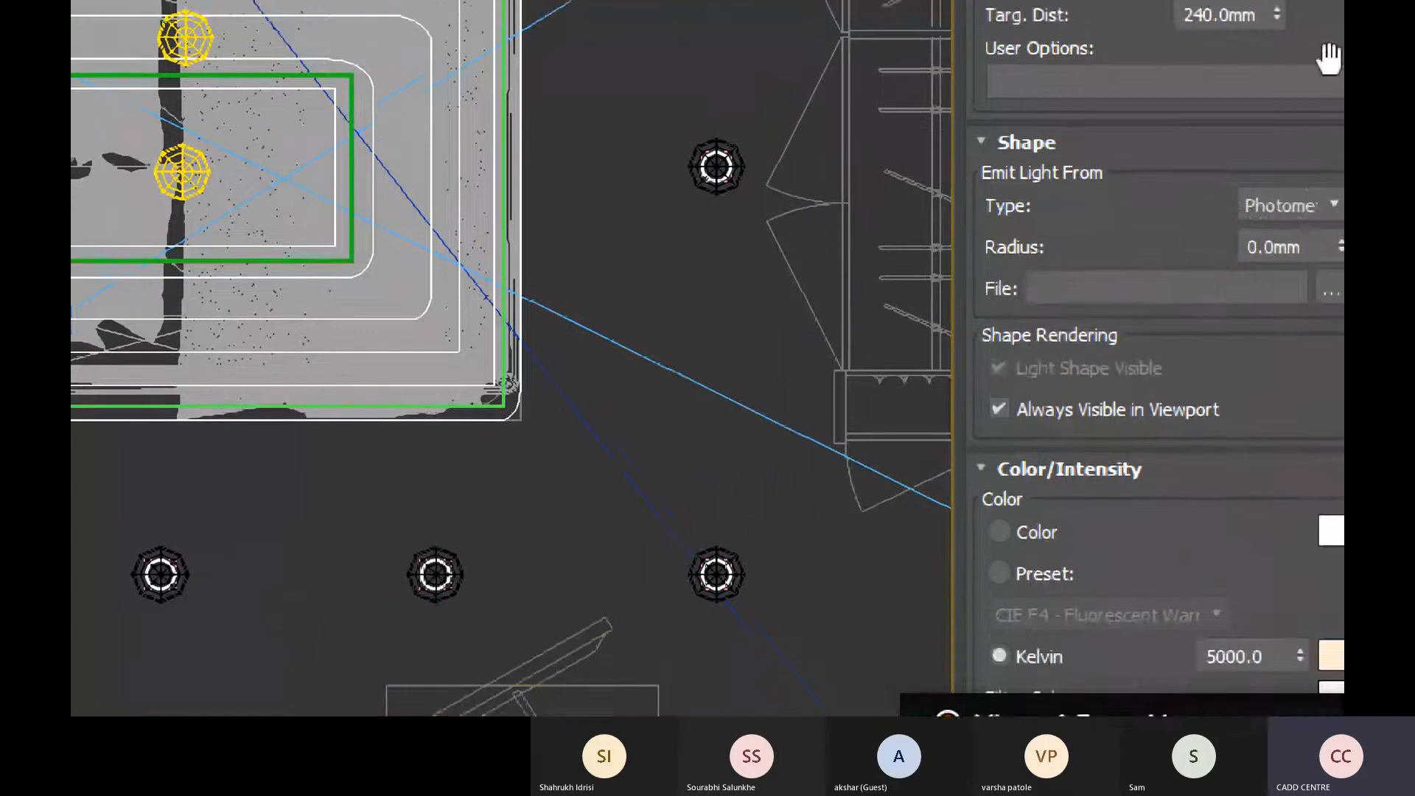
Switch the new Arnold light on and set its colour temperature to 3000 Kelvin.
left_click(1197, 124)
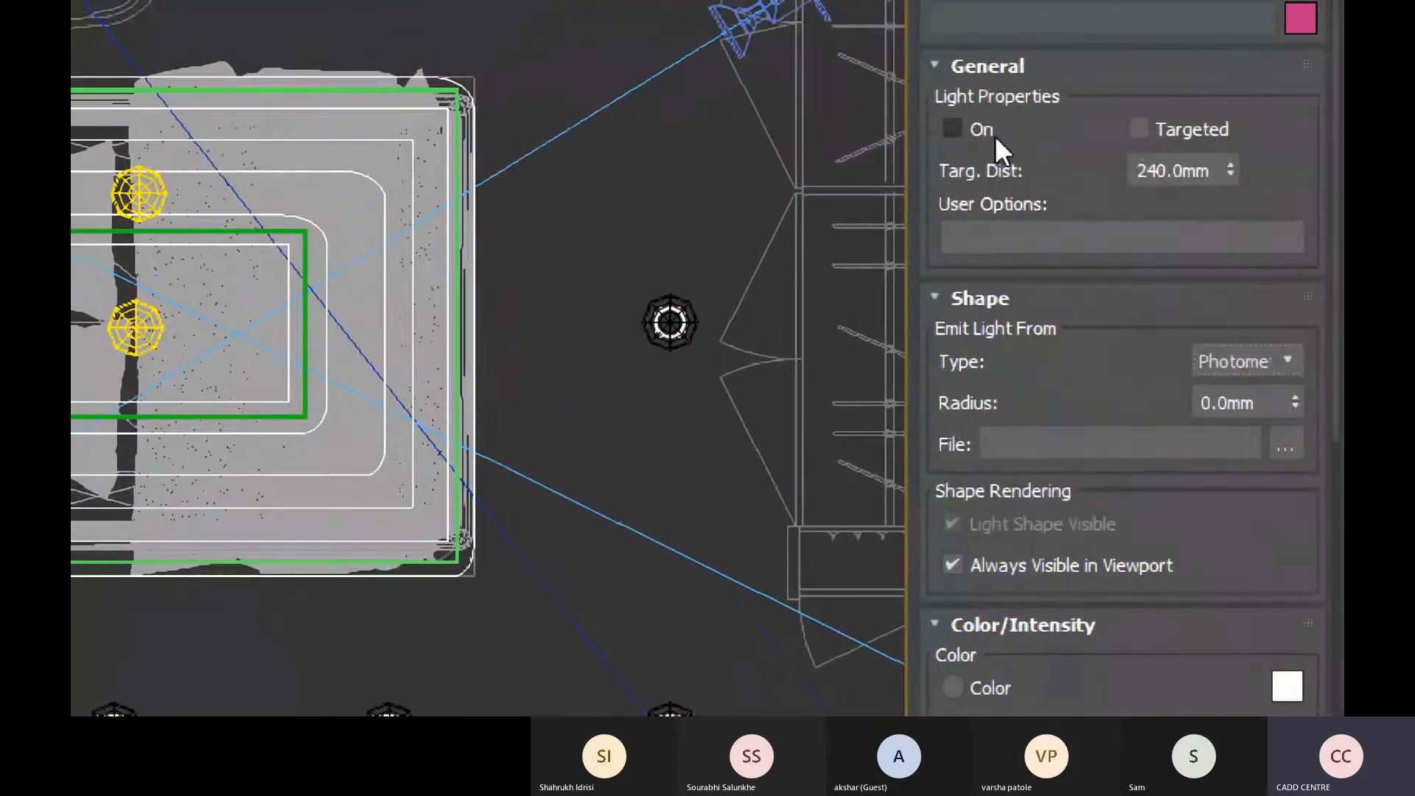
left_click(1159, 136)
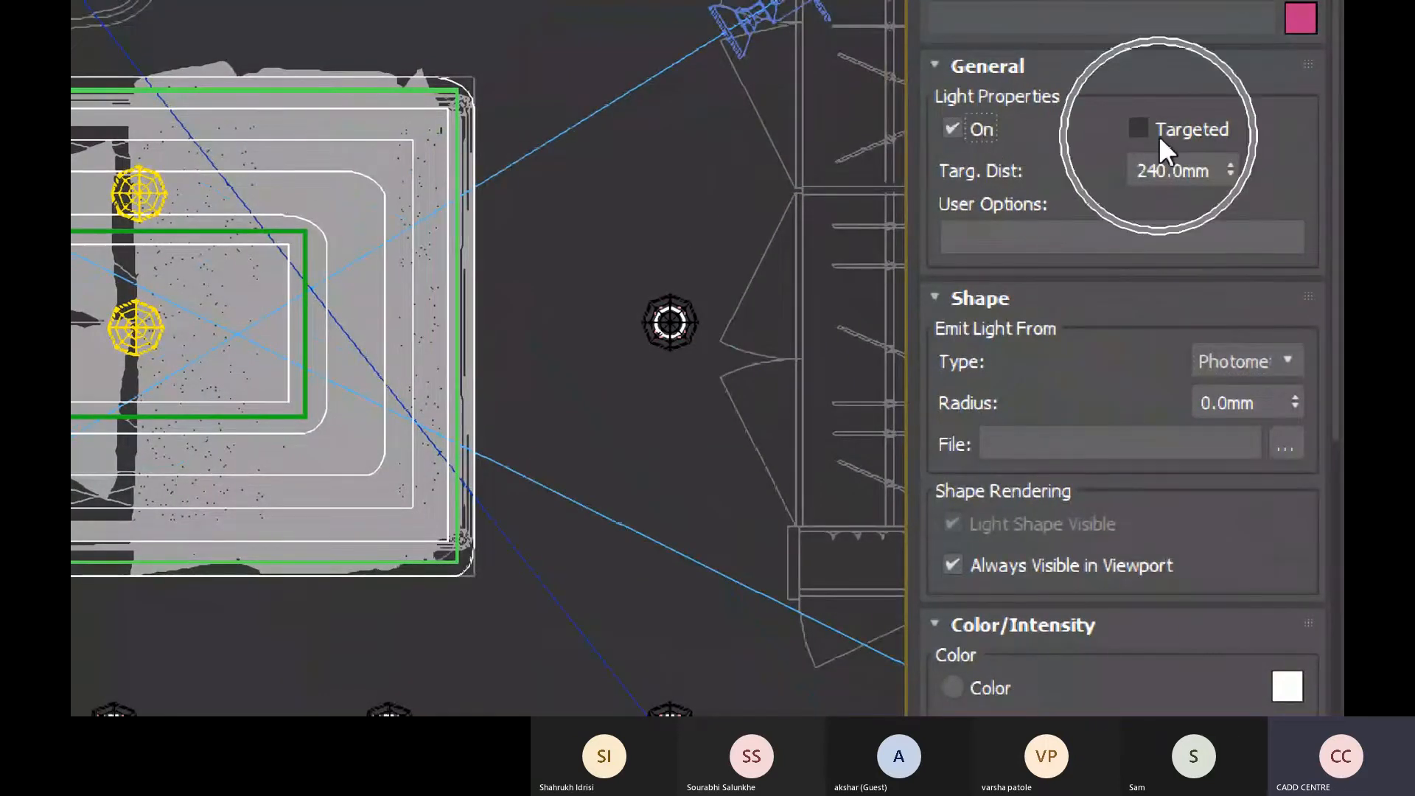
left_click(968, 118)
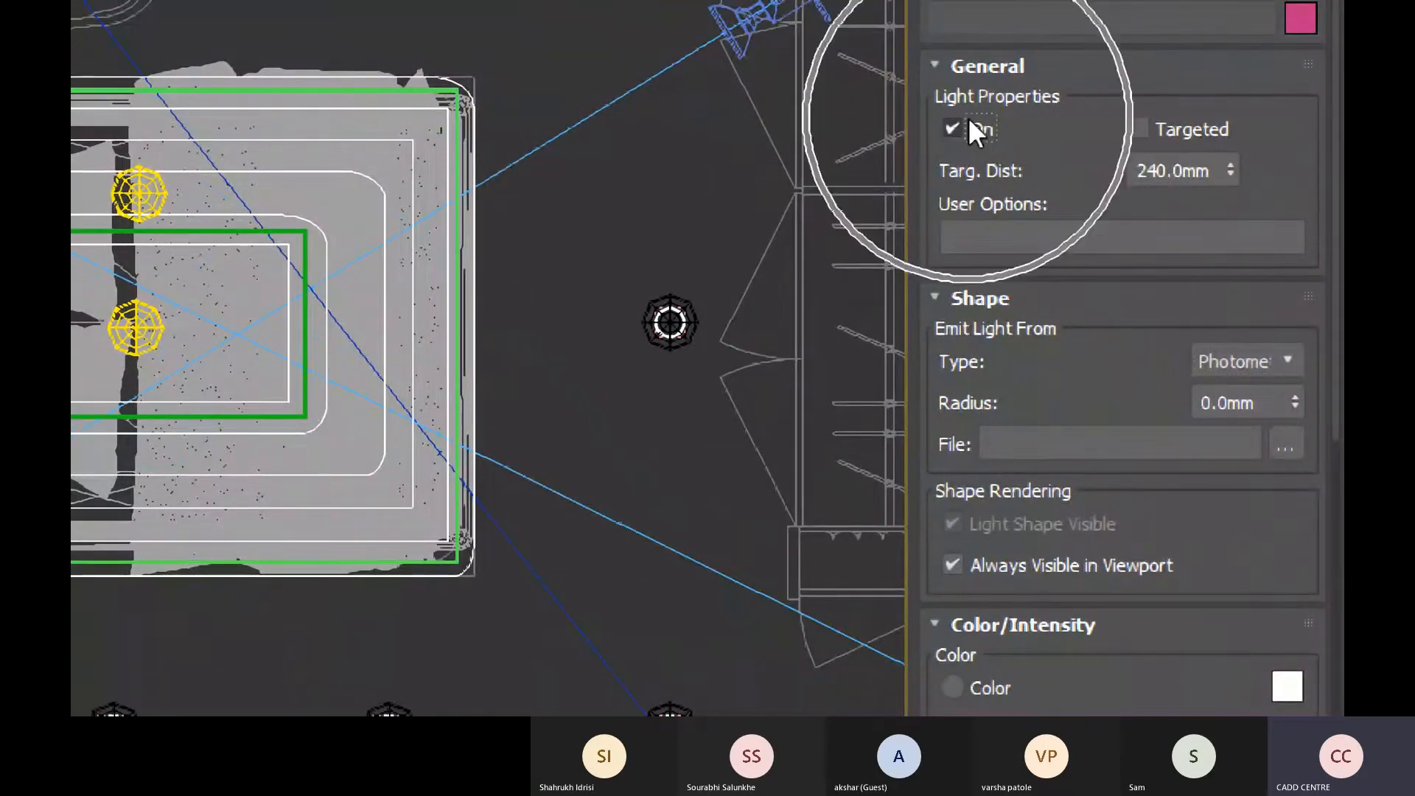
left_click(1265, 365)
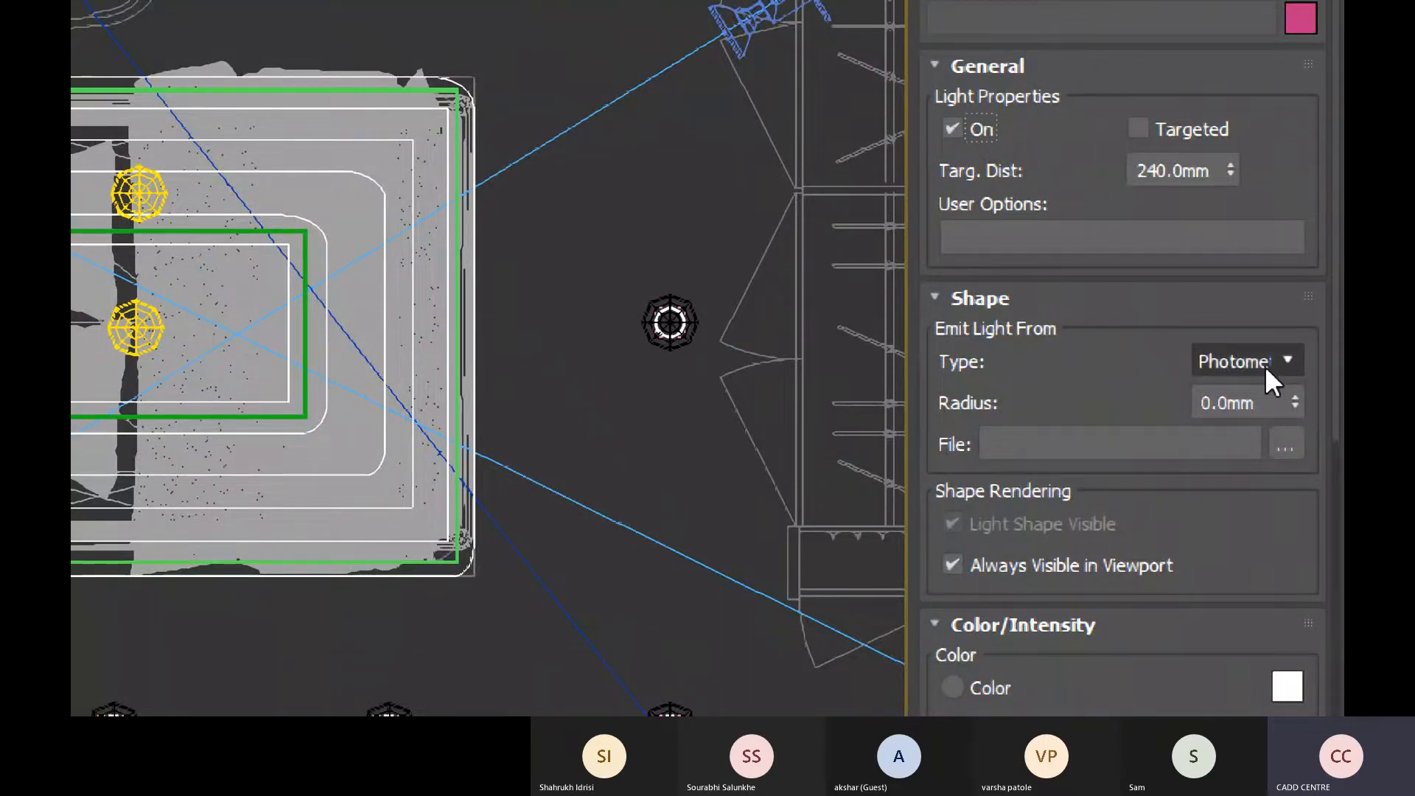
left_click(1091, 572)
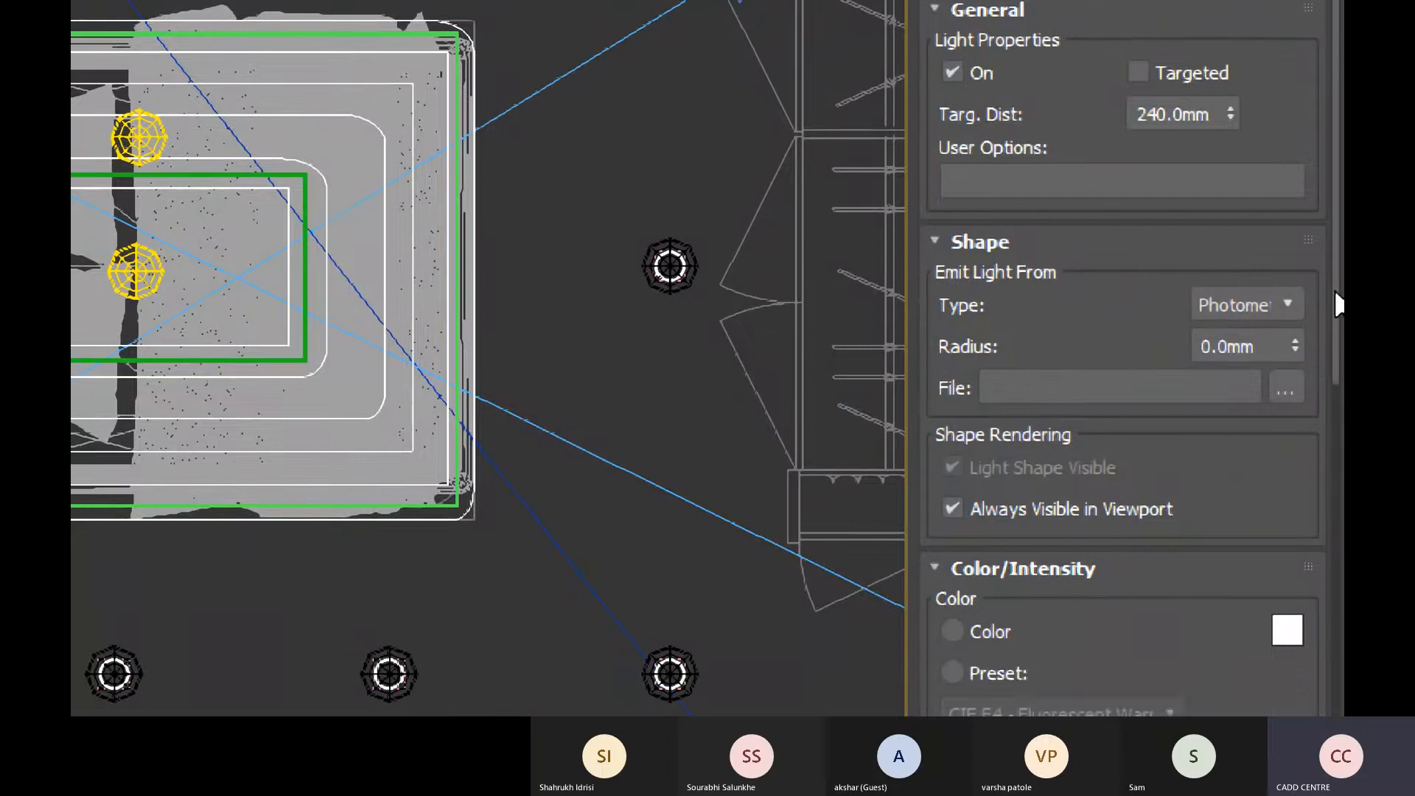
scroll(1338, 304, "down", 5)
double_click(1156, 529)
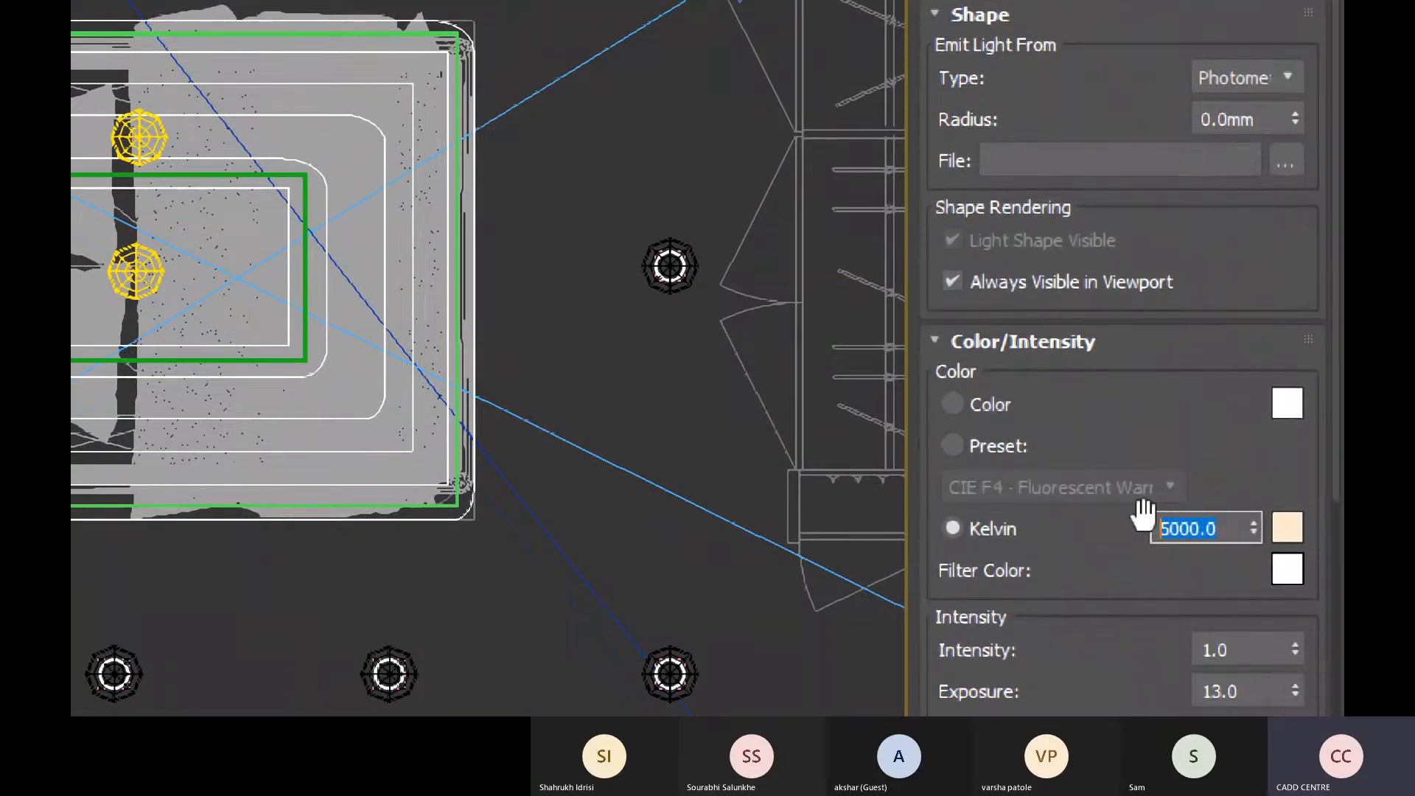
type("3000")
key("Return")
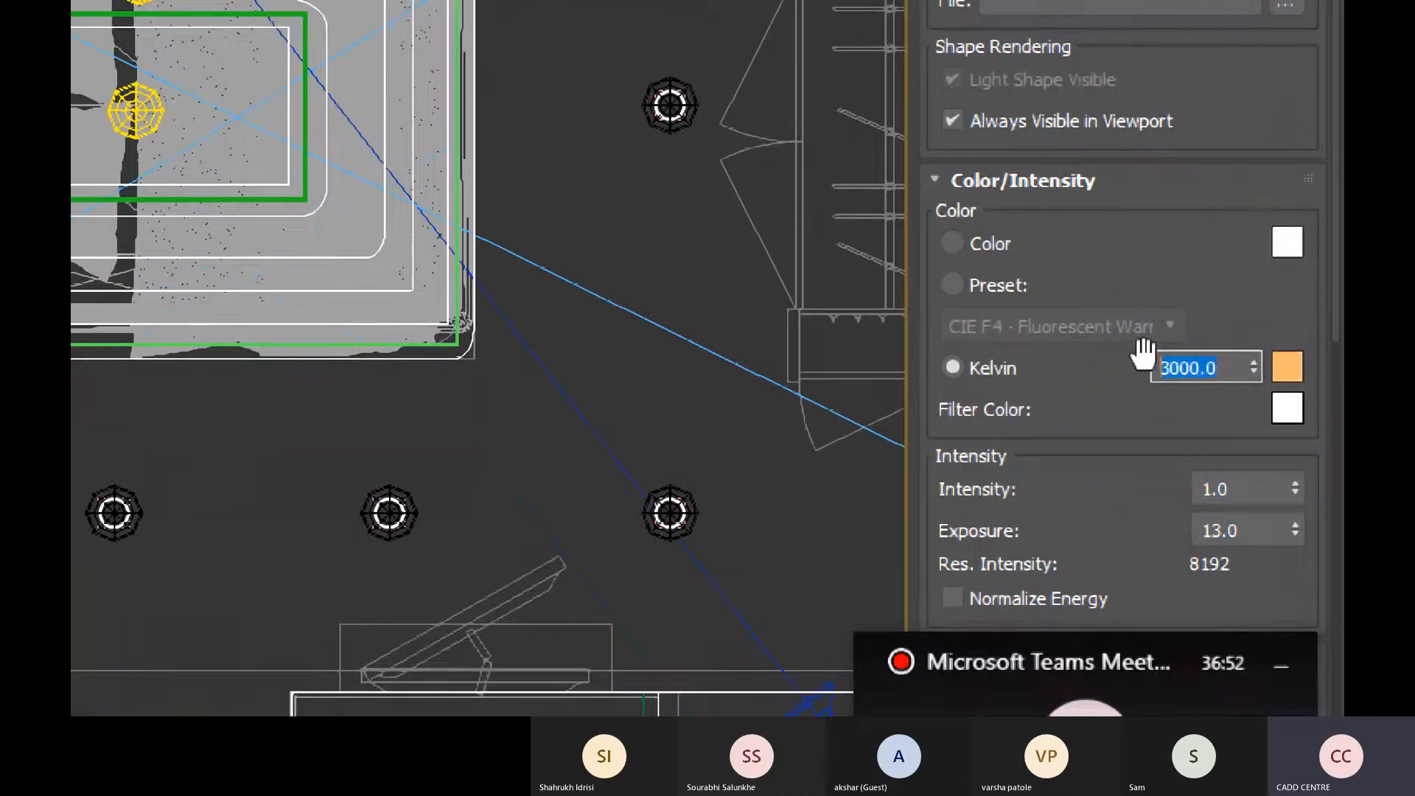
Set the Arnold light's exposure to 10.
scroll(1112, 364, "down", 2)
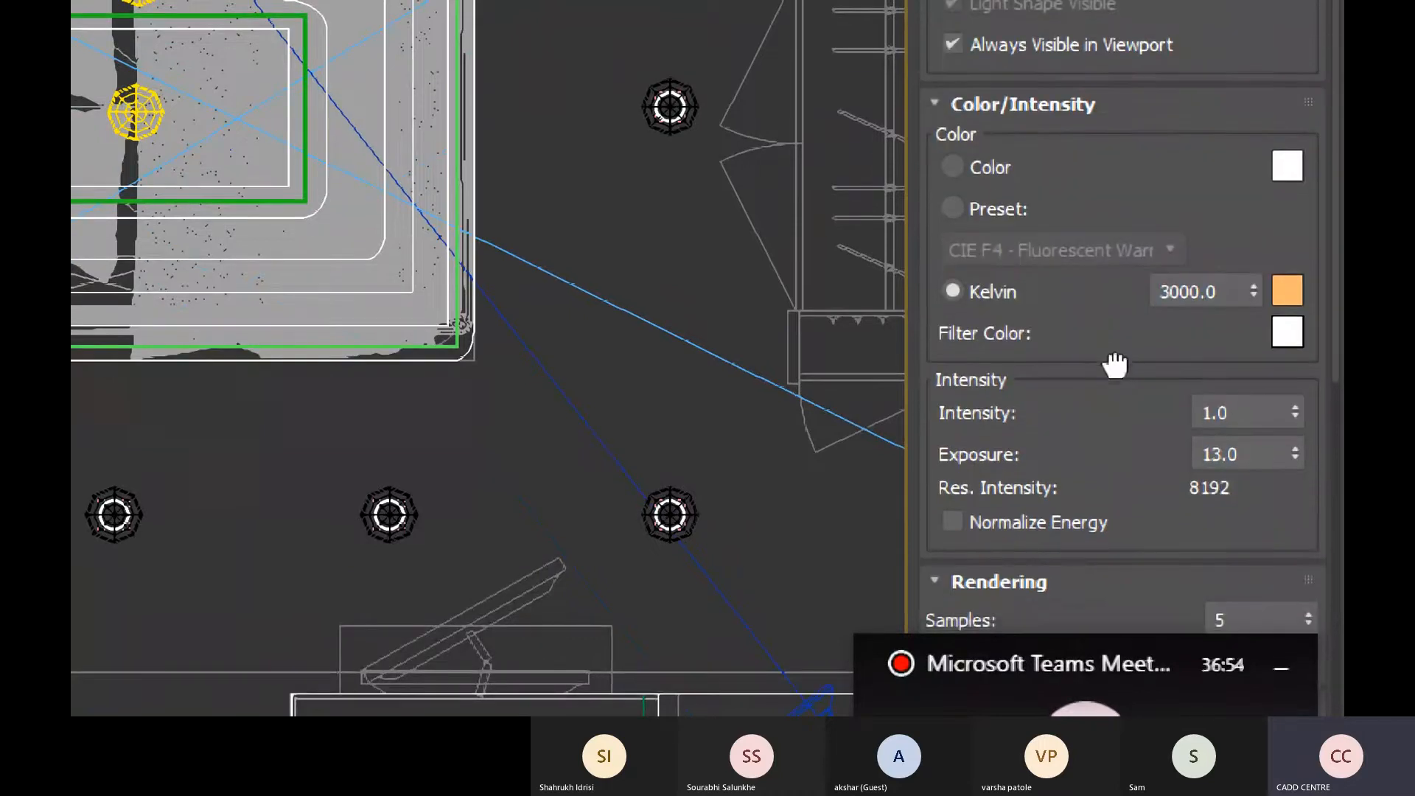
double_click(1199, 457)
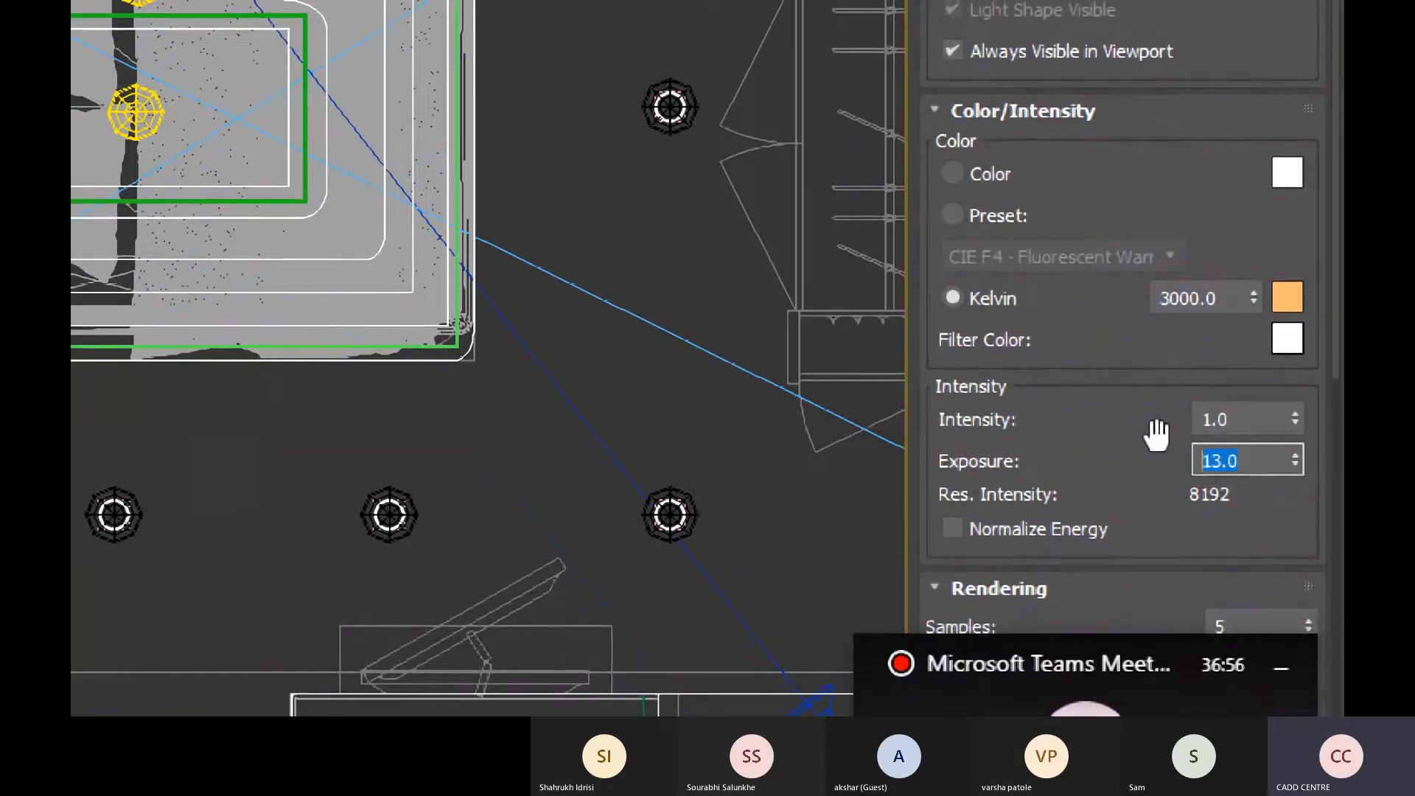
type("1")
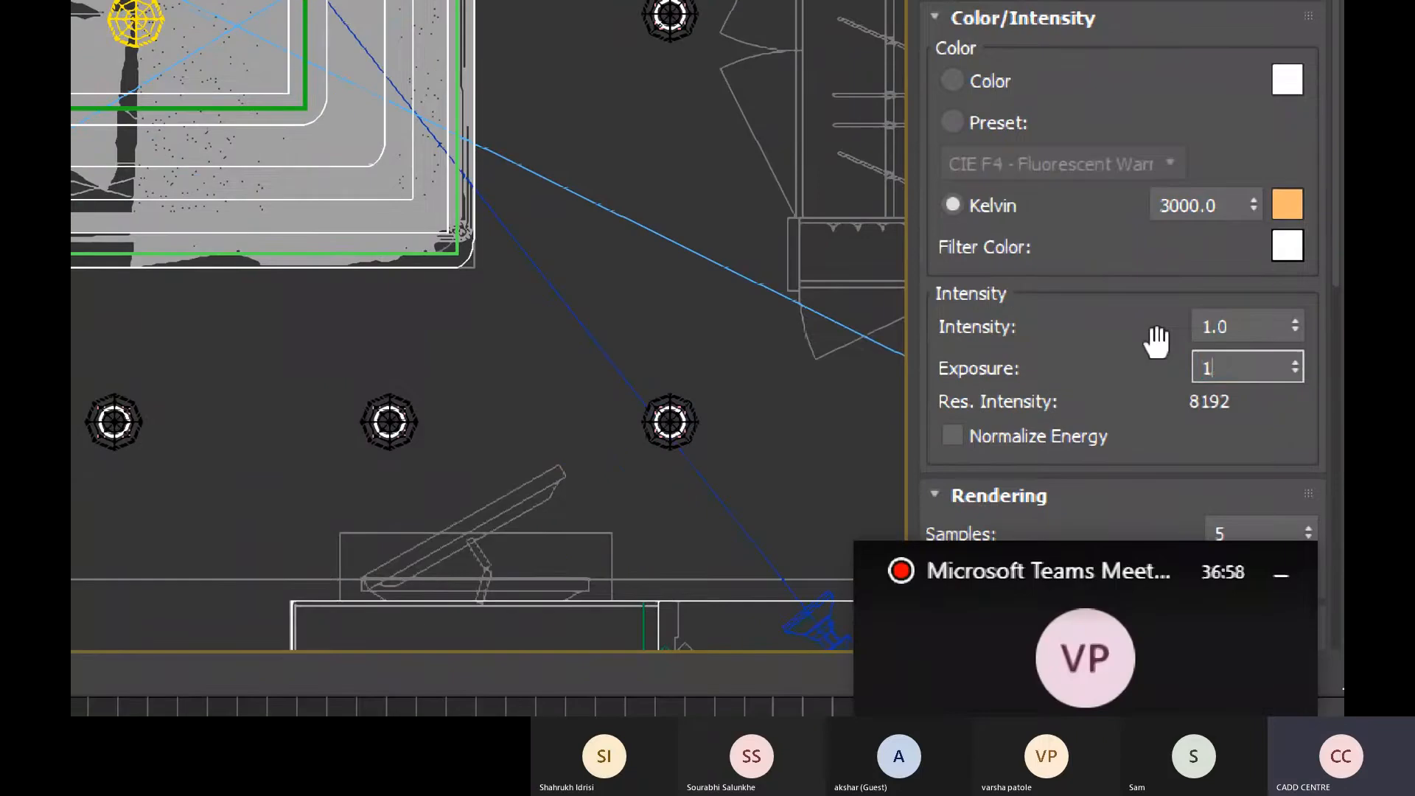
type("0")
key("Return")
type("1")
key("Return")
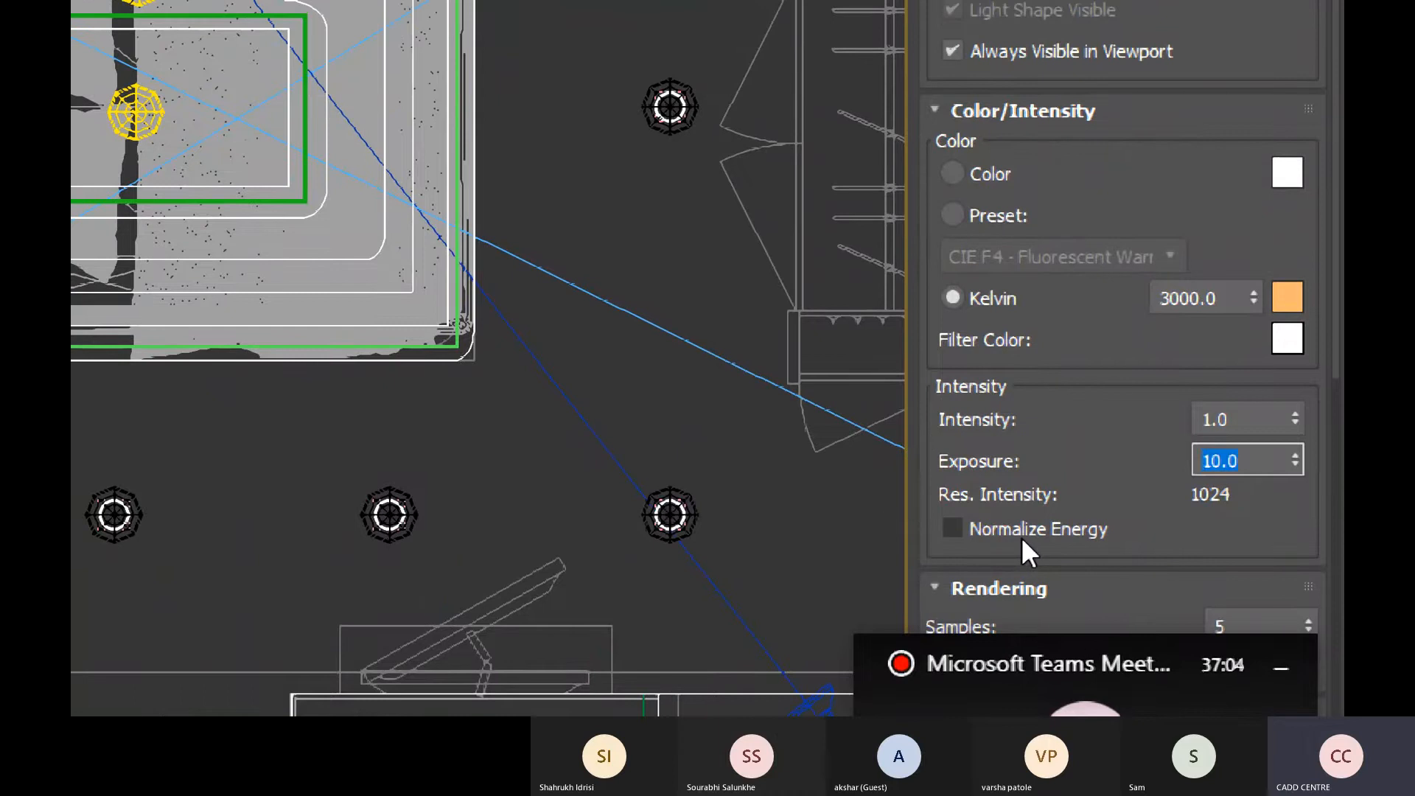
left_click_drag(1114, 482, 1121, 329)
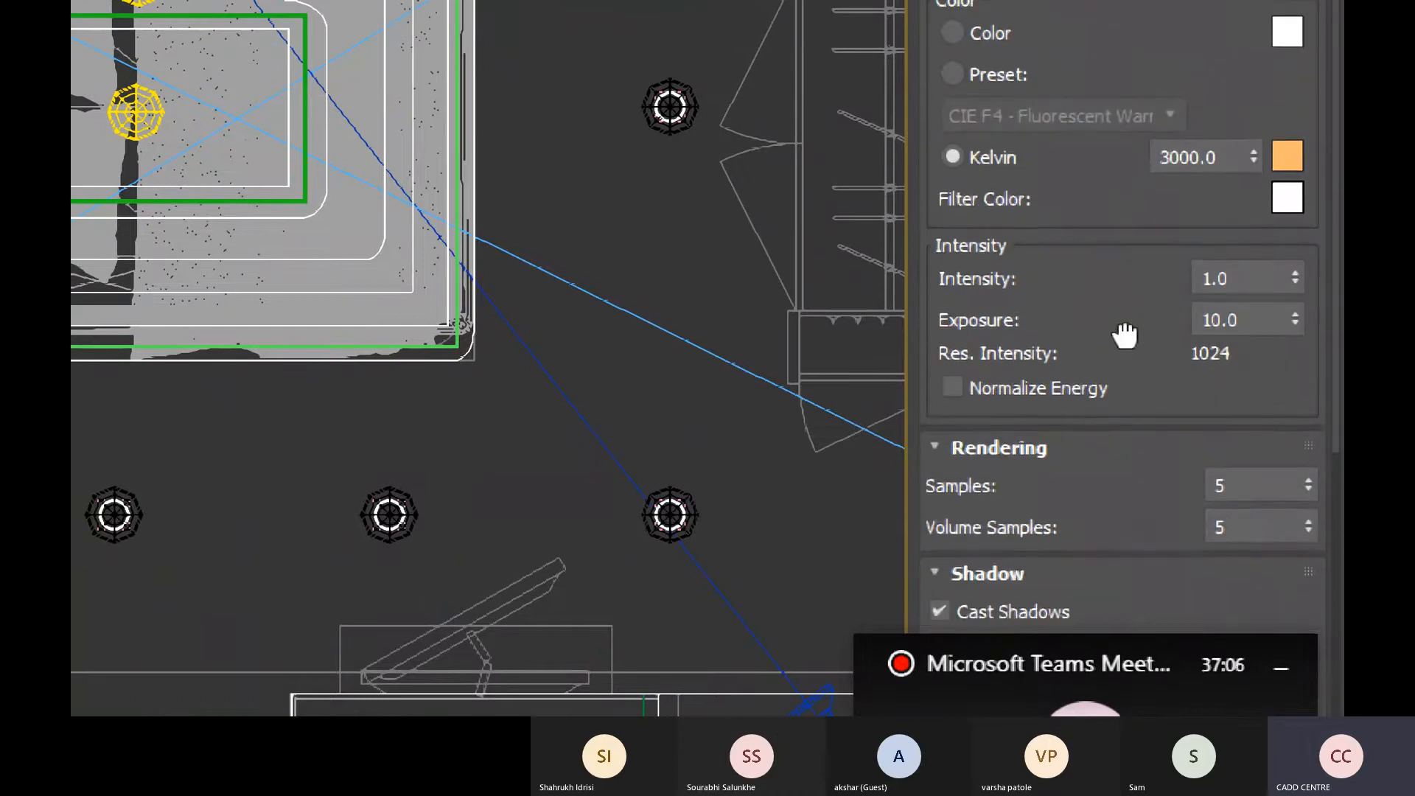
left_click_drag(1121, 396, 1143, 309)
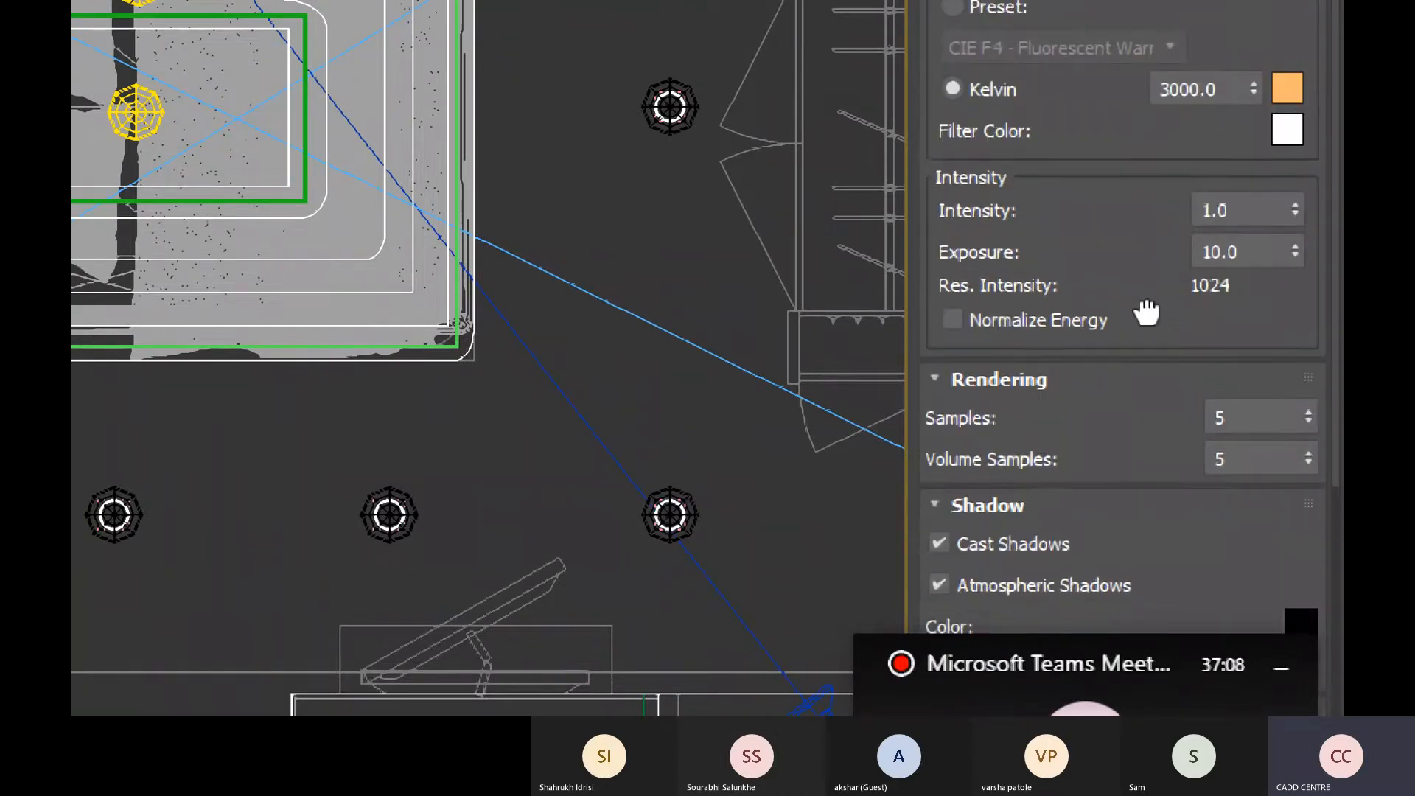
Place the Arnold light in plan and centre it inside the original WALL LIGHT, at about X 1677 mm and Y 7394 mm.
scroll(1156, 432, "up", 5)
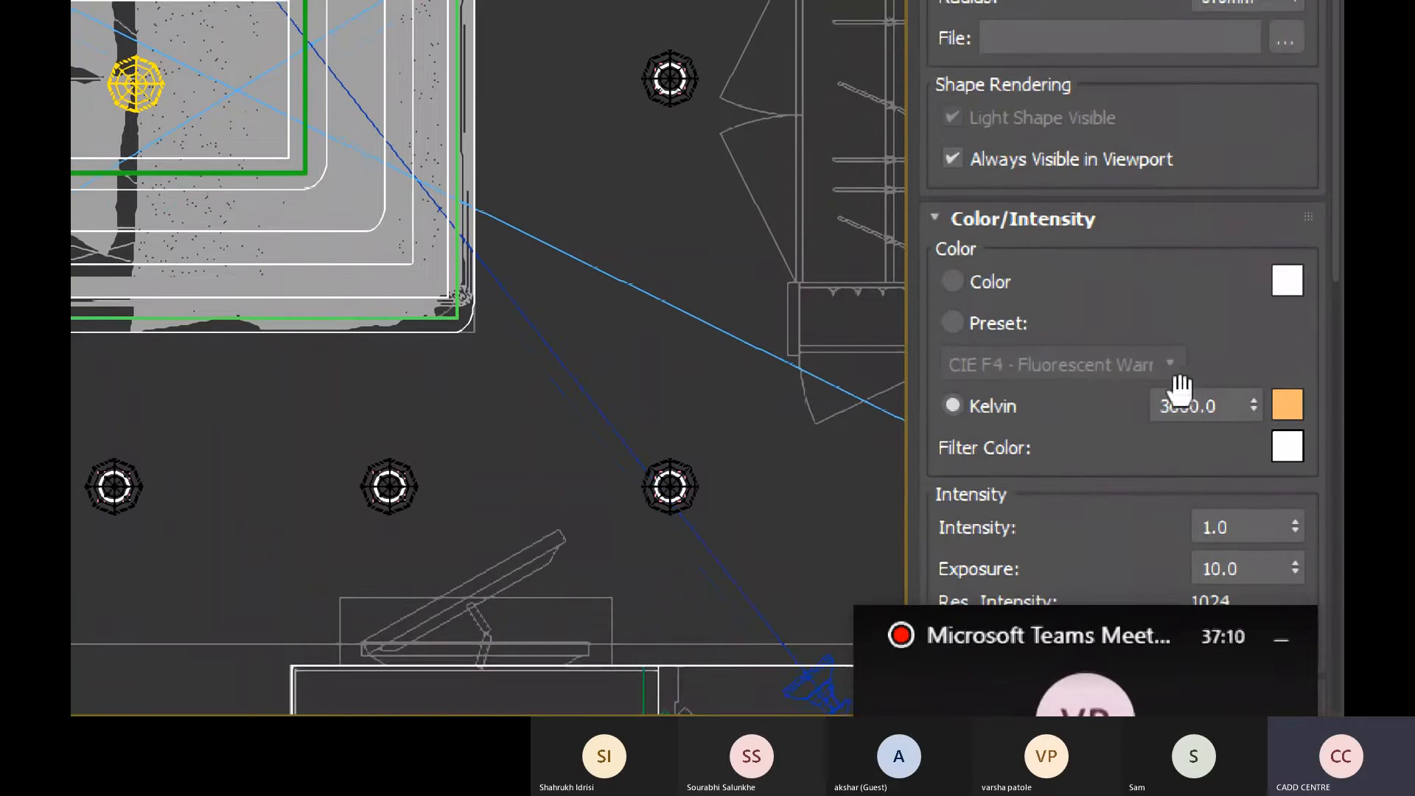
scroll(855, 671, "up", 3)
scroll(848, 523, "up", 5)
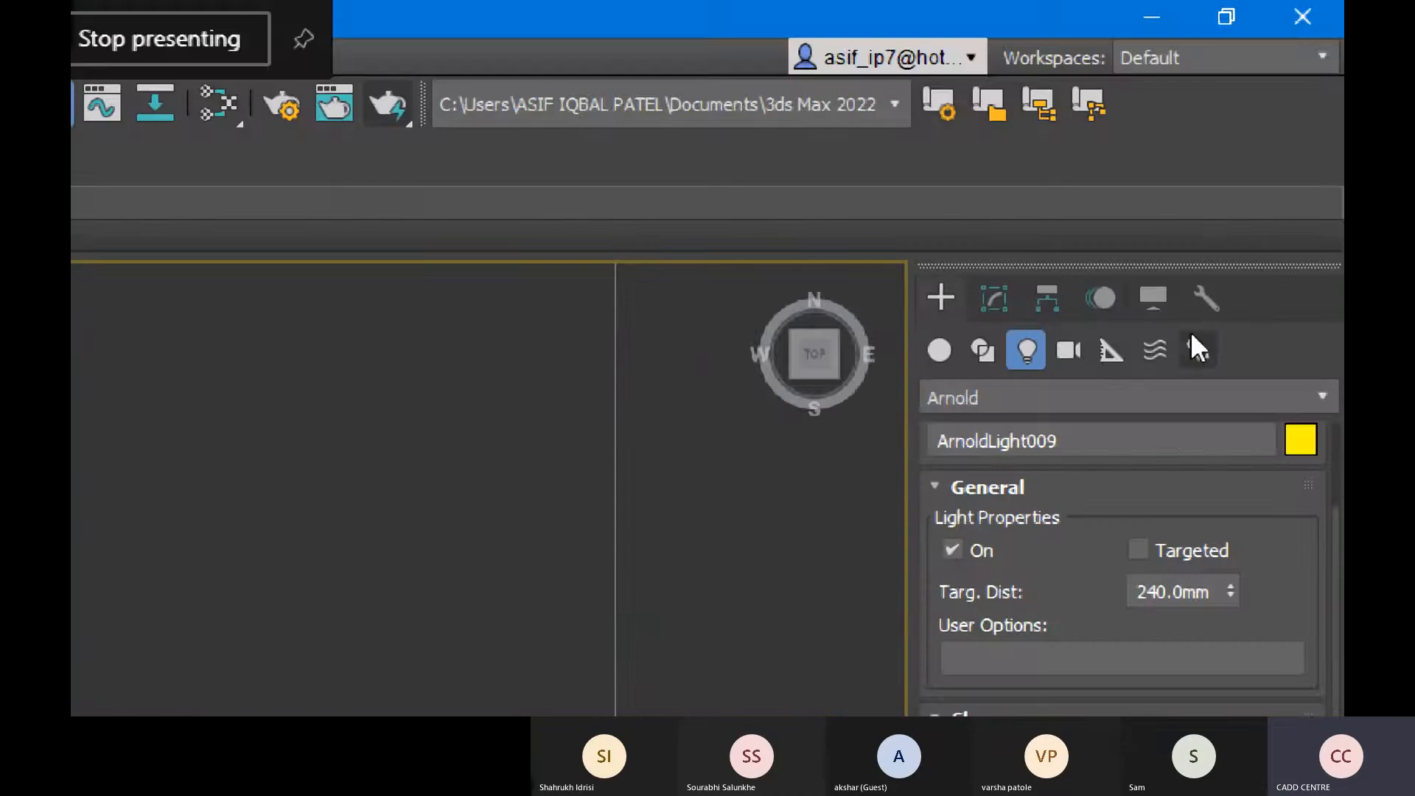
scroll(657, 401, "down", 4)
middle_click_drag(609, 482, 672, 306)
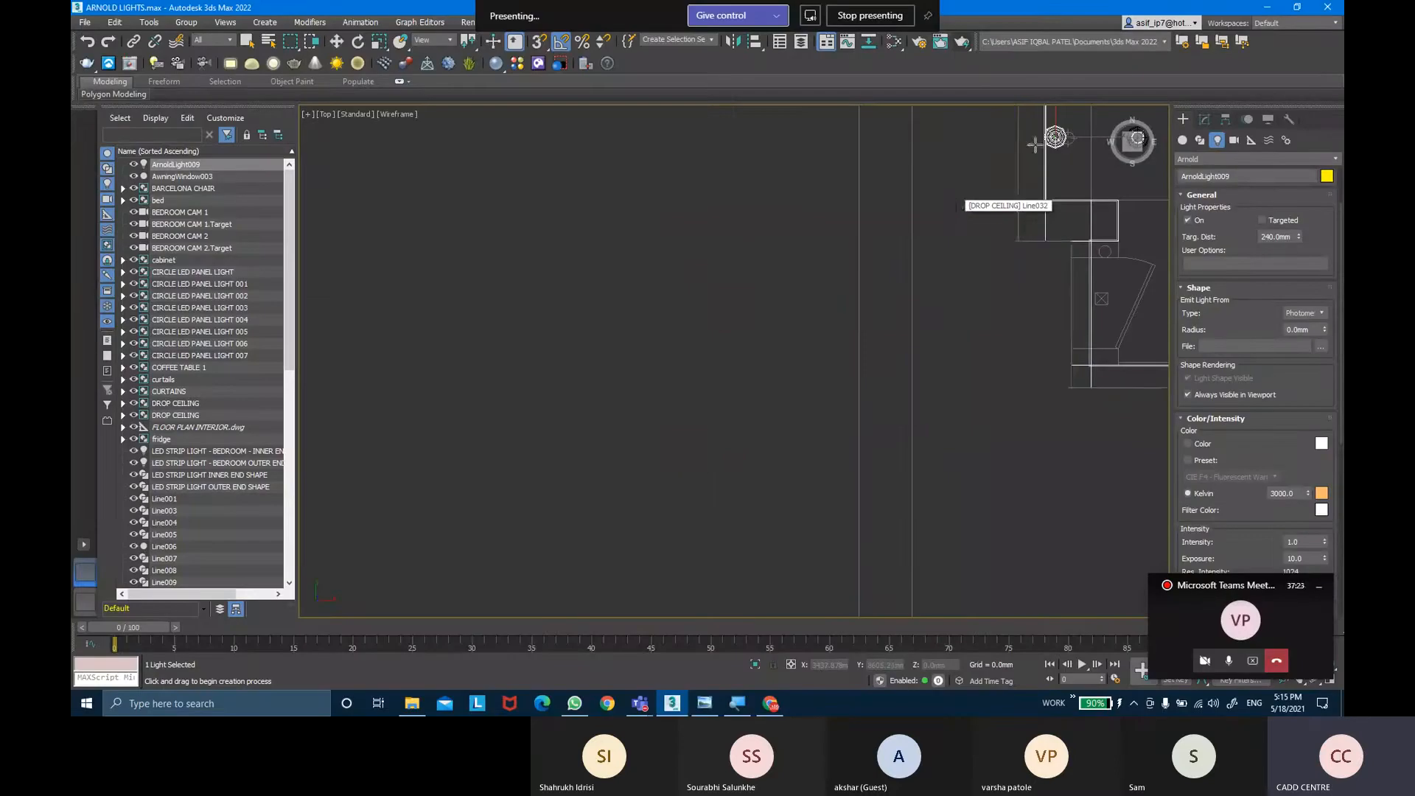
middle_click_drag(1035, 144, 916, 269)
key("w")
scroll(904, 258, "up", 3)
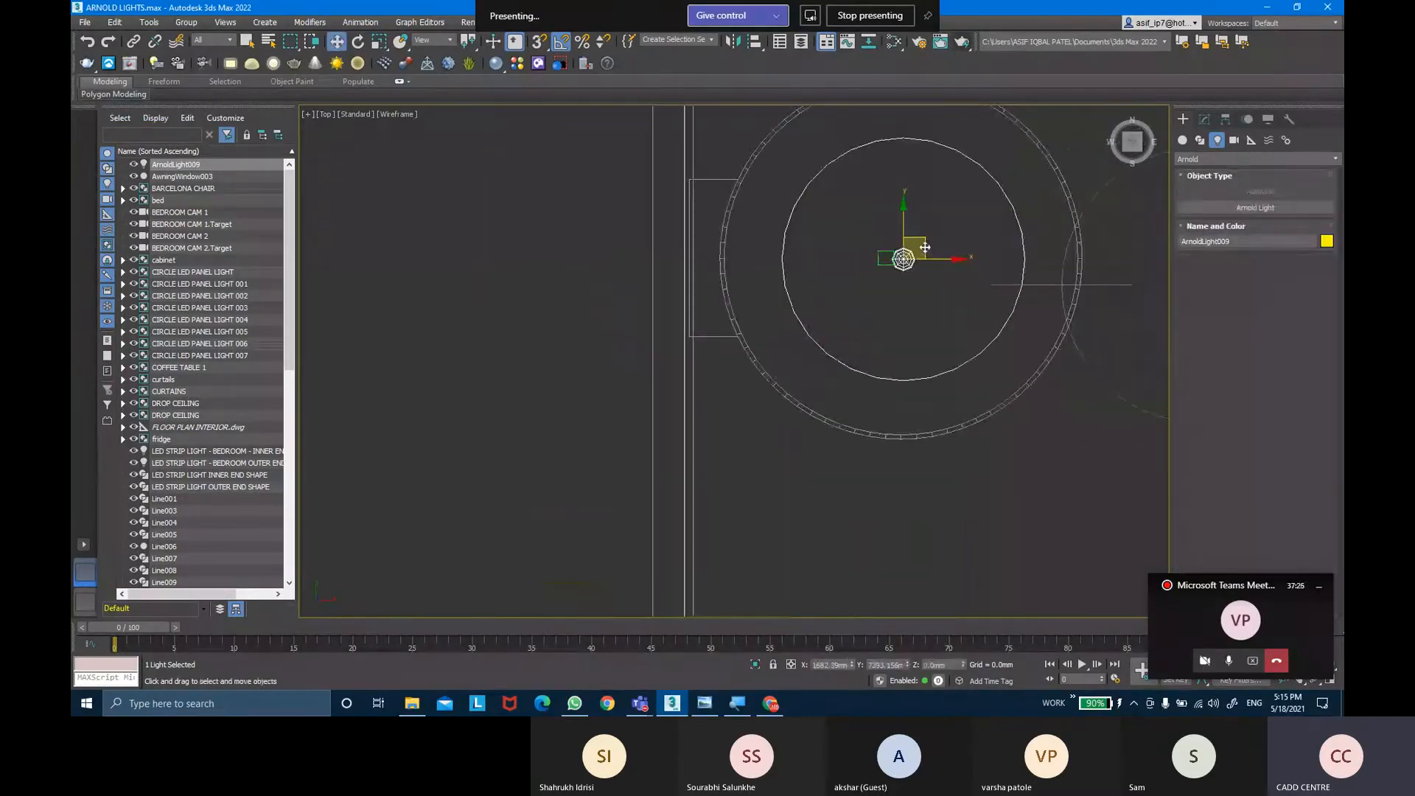
left_click_drag(925, 247, 913, 247)
middle_click_drag(914, 247, 908, 247)
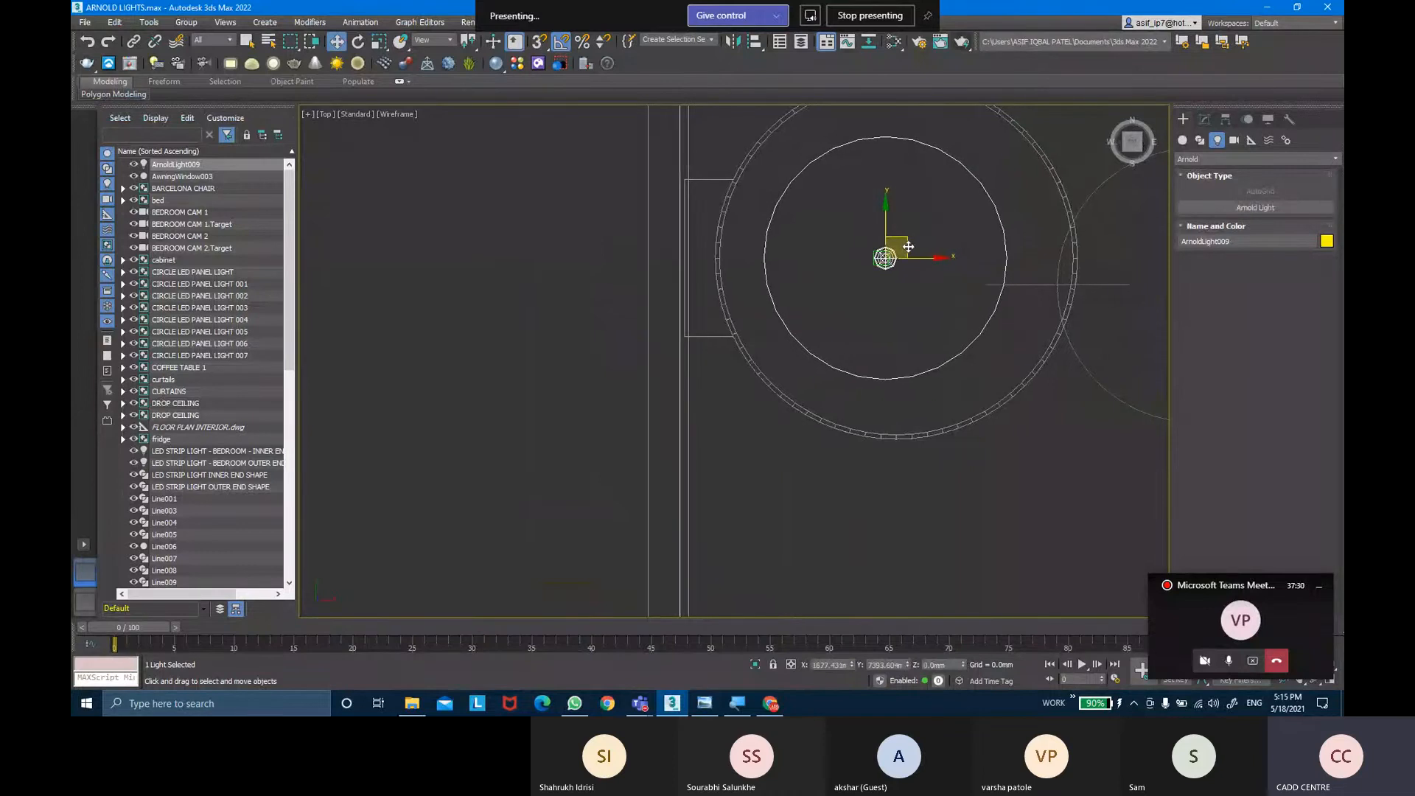
Raise the Arnold light in the front view to the slanted lower opening of the wall light, at about Z 1467 mm.
key("f")
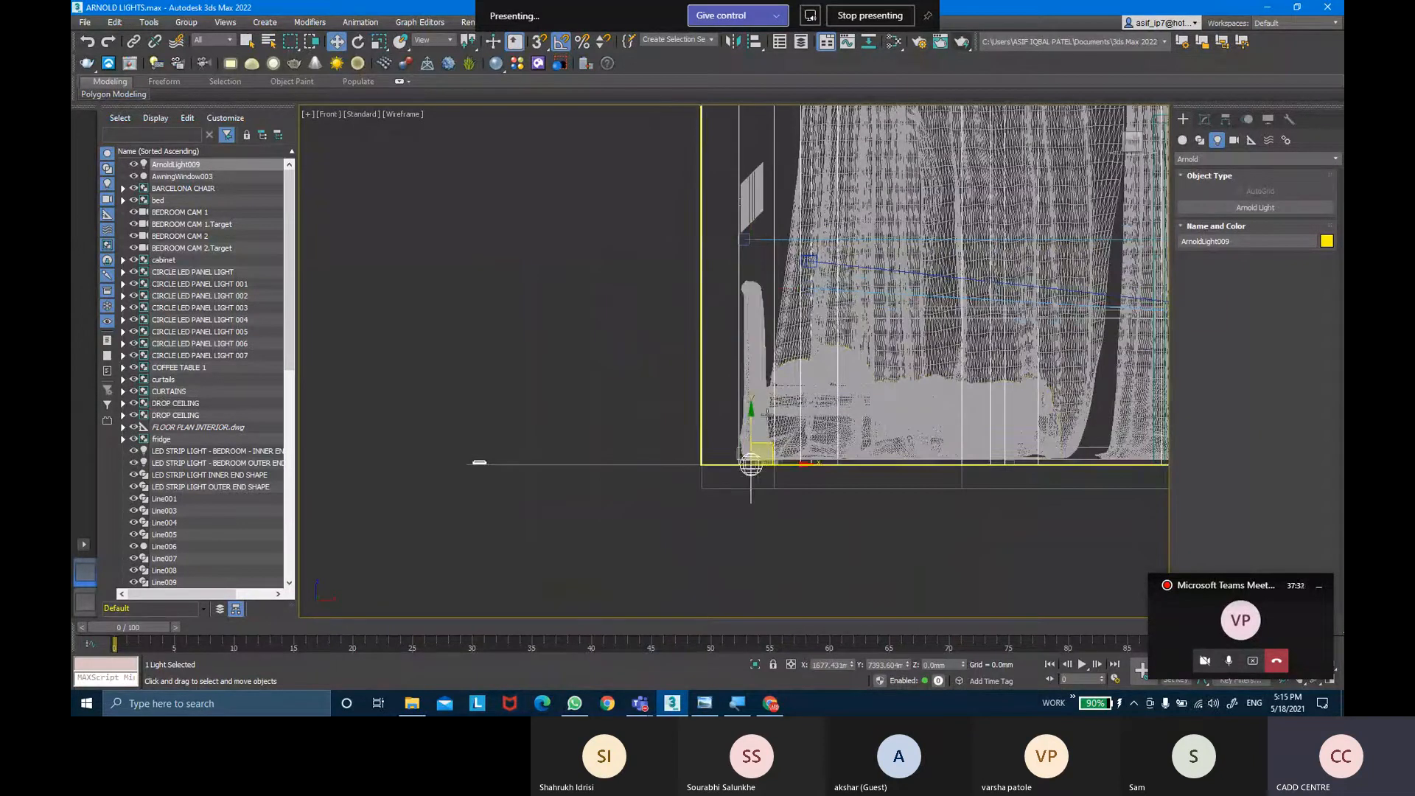
left_click_drag(759, 446, 759, 221)
scroll(767, 214, "up", 5)
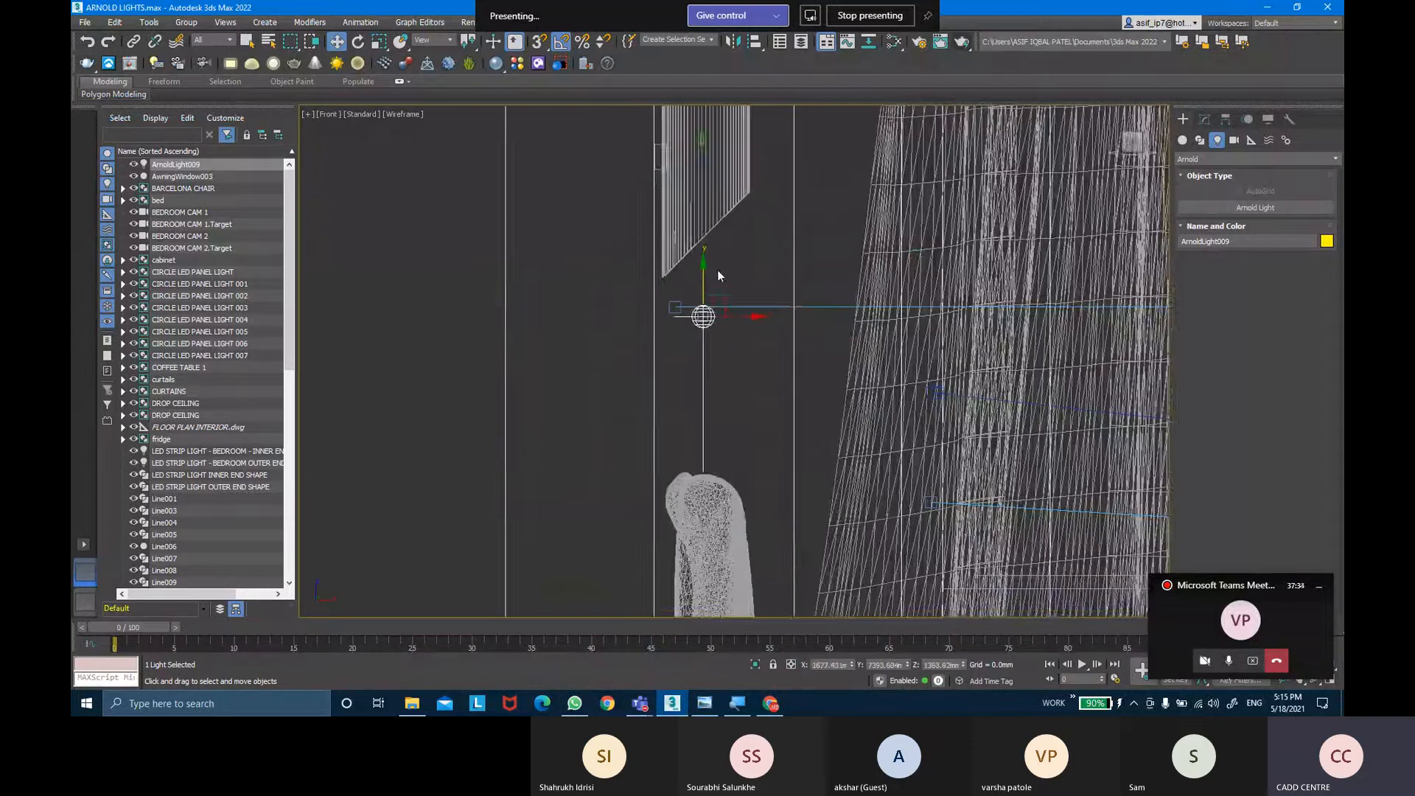
middle_click_drag(719, 276, 706, 306)
left_click_drag(700, 308, 700, 275)
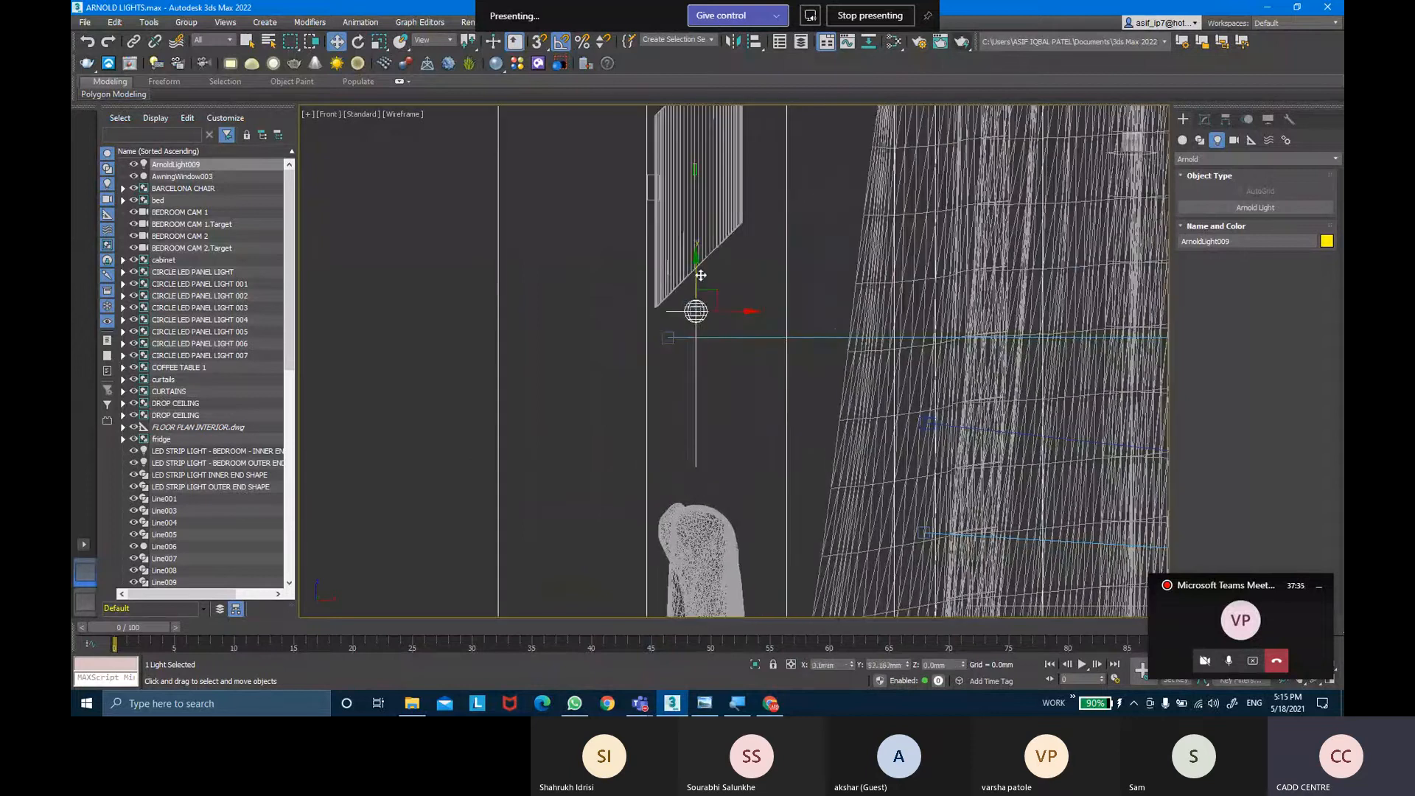
middle_click_drag(700, 275, 709, 352)
mouse_move(709, 352)
left_mouse_down()
mouse_move(707, 227)
mouse_move(702, 346)
left_mouse_up()
middle_click_drag(702, 346, 708, 389)
left_click_drag(708, 389, 710, 368)
middle_click_drag(710, 369, 710, 404)
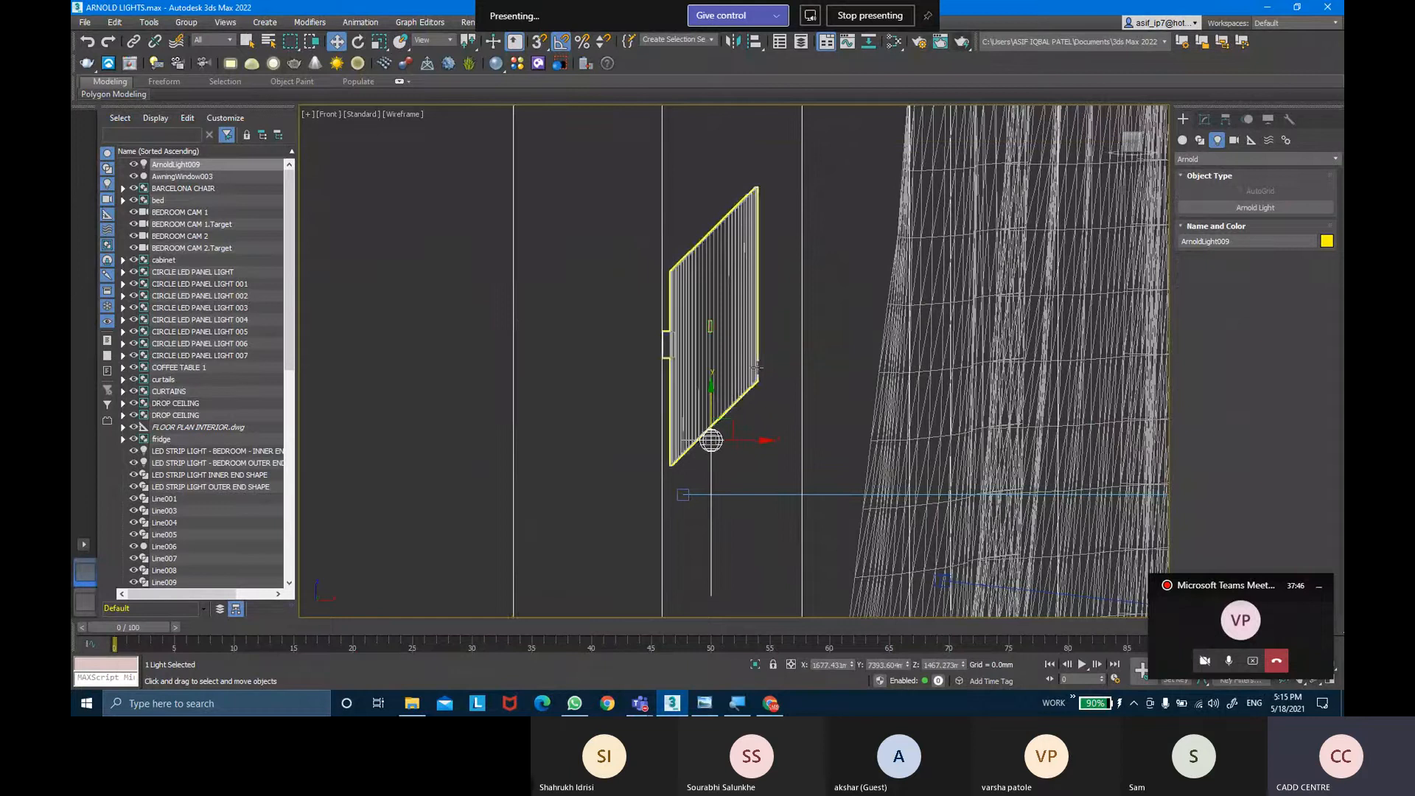
Display the Arnold light's modifier parameters at the photometric shape's file setting.
scroll(744, 354, "down", 2)
middle_click_drag(742, 222, 741, 246)
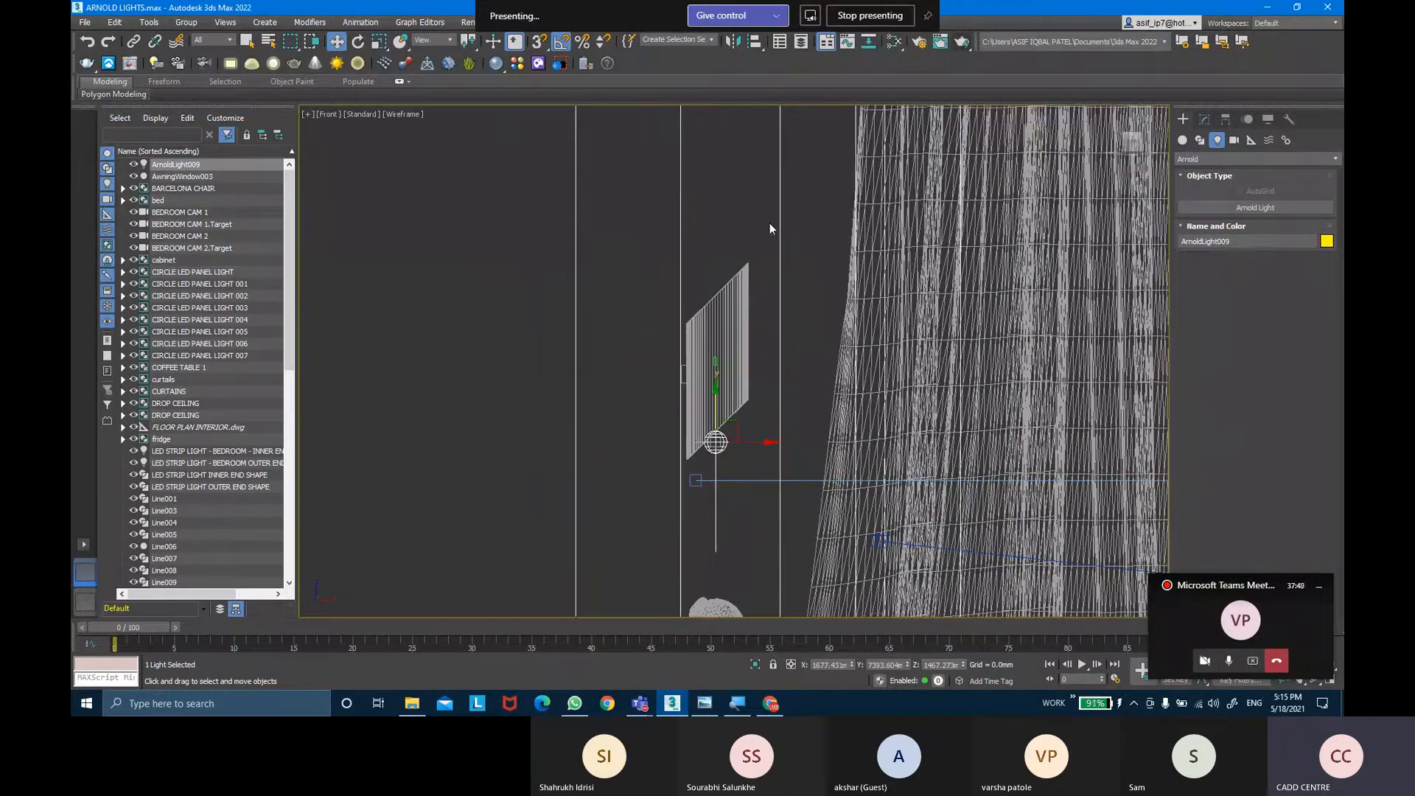
left_click(1203, 120)
scroll(1253, 423, "down", 3)
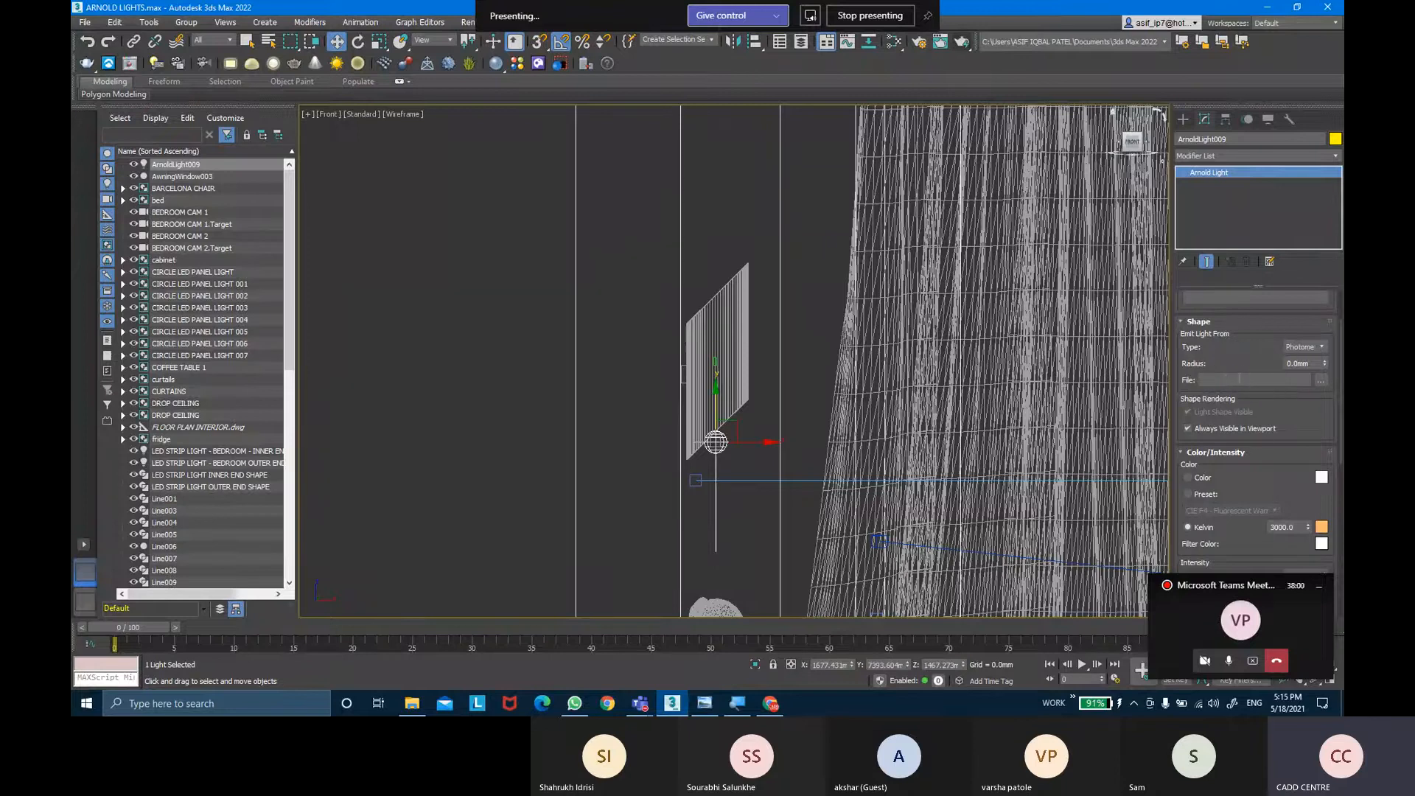
Switch to the Chrome browser window.
mouse_move(770, 703)
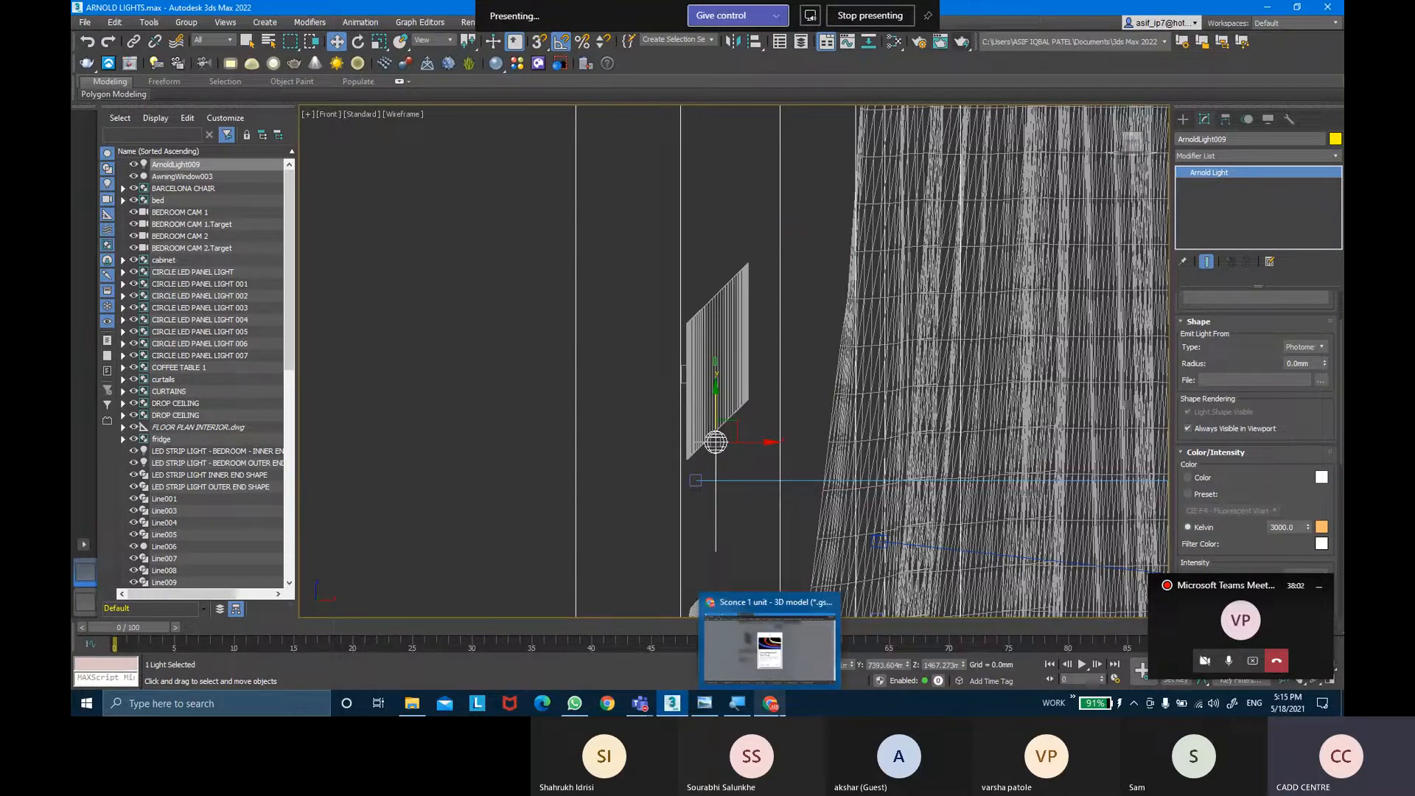
left_click(767, 648)
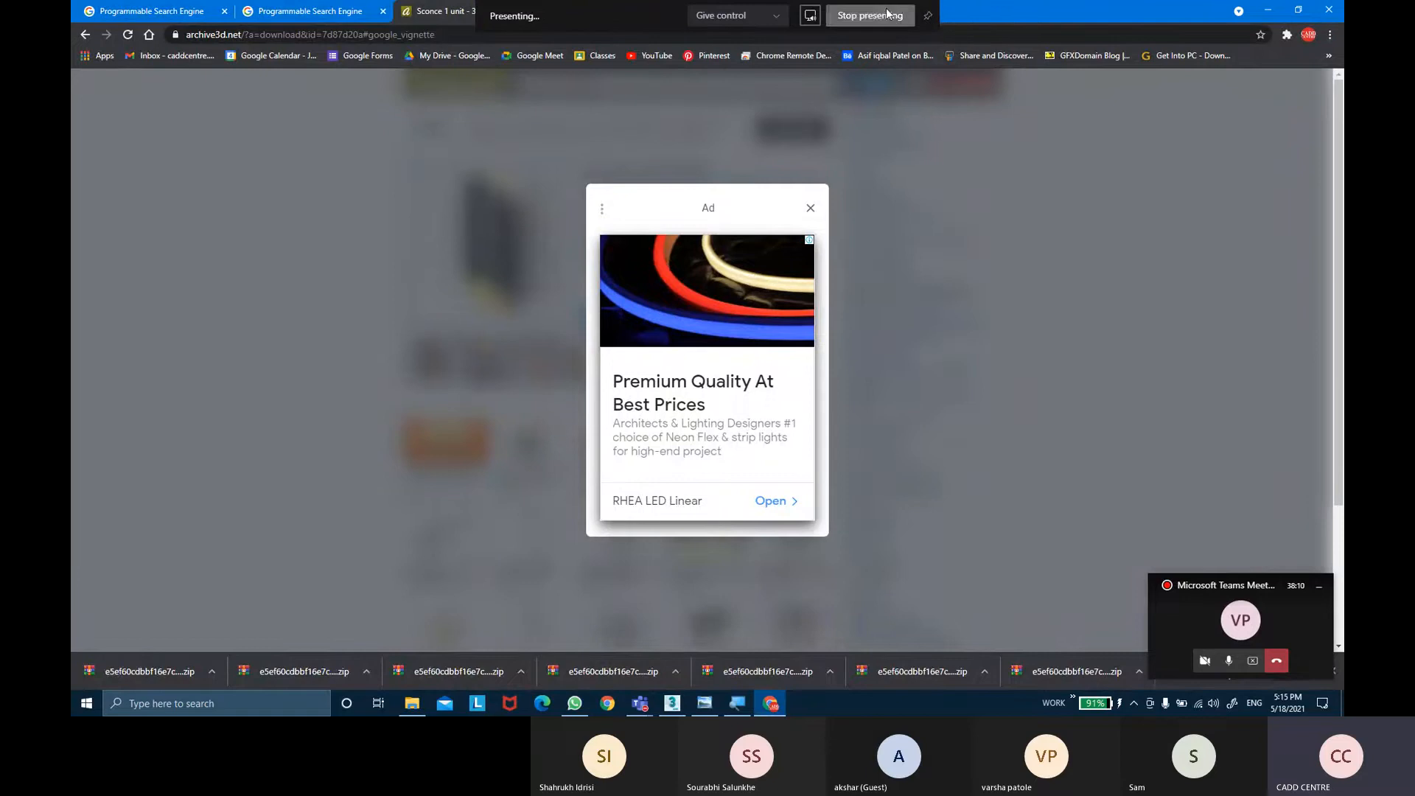
left_click(733, 19)
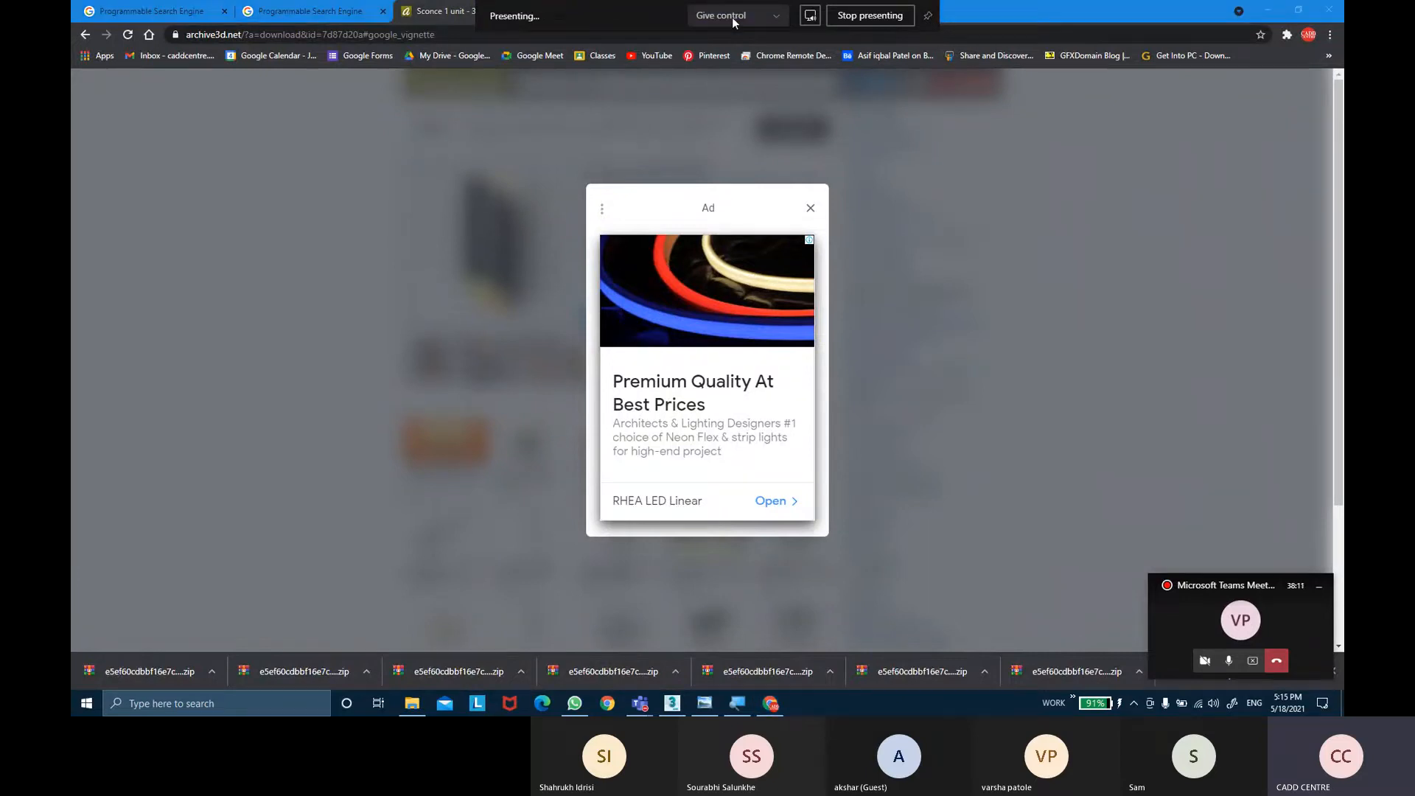
left_click(1034, 15)
left_click_drag(1241, 603, 1240, 547)
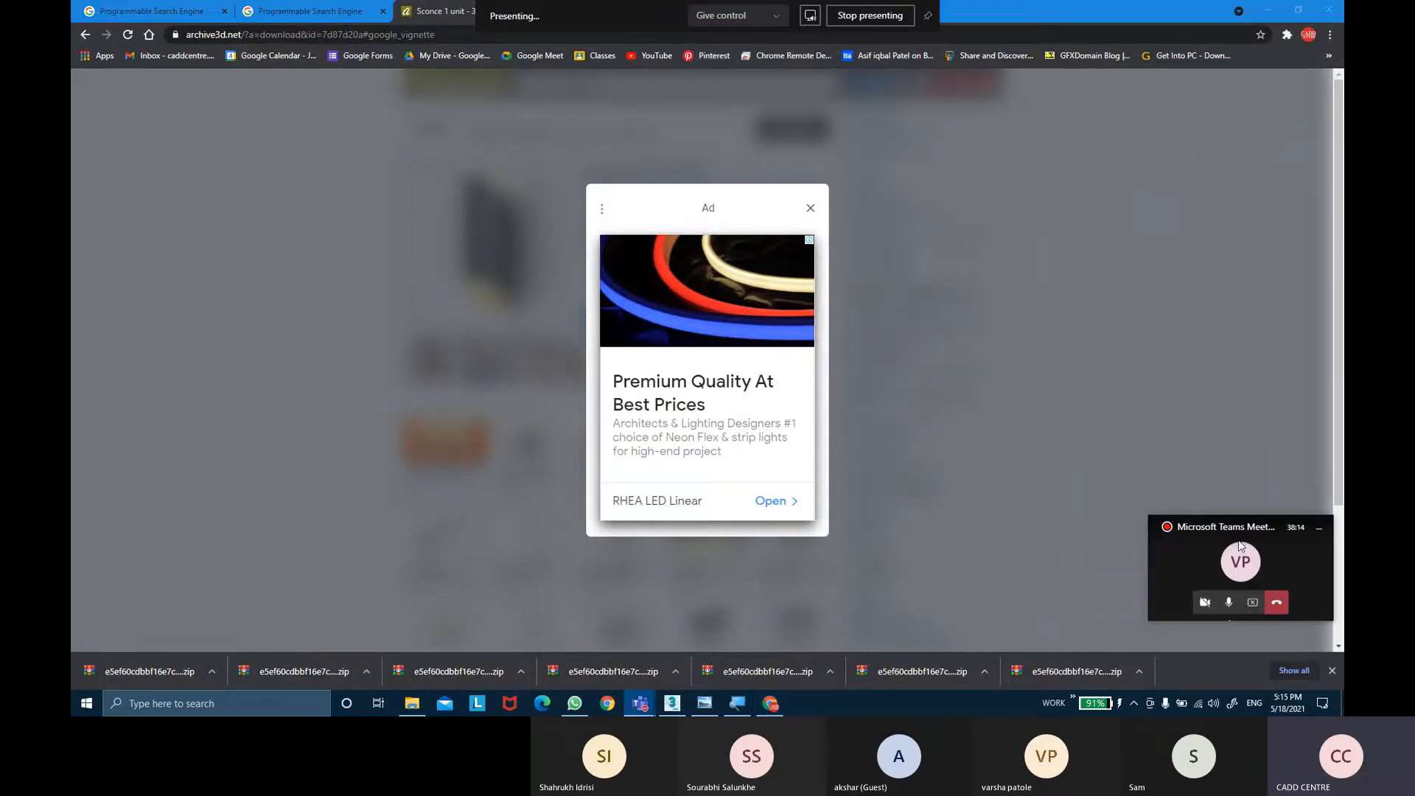
left_click(300, 15)
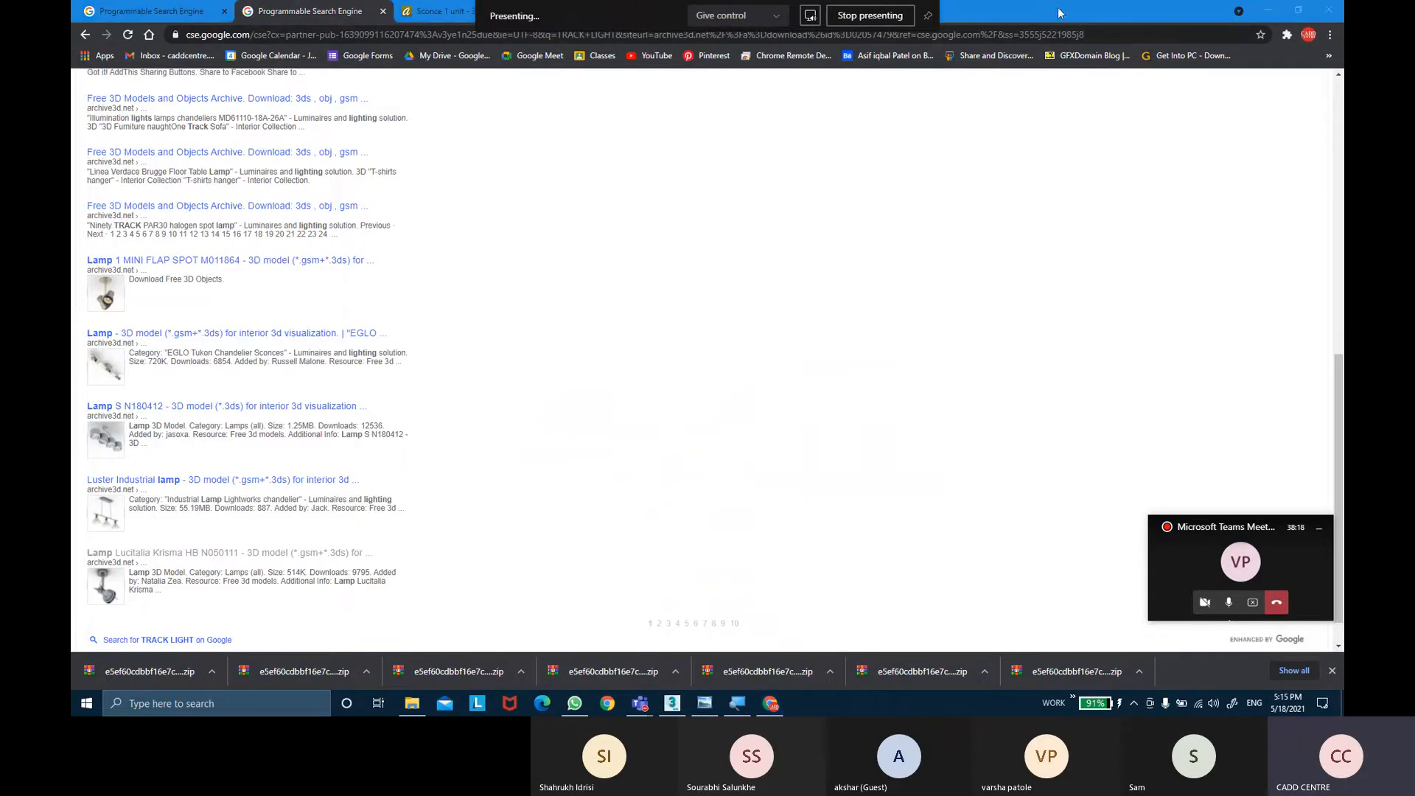
left_click_drag(1104, 10, 1024, 2)
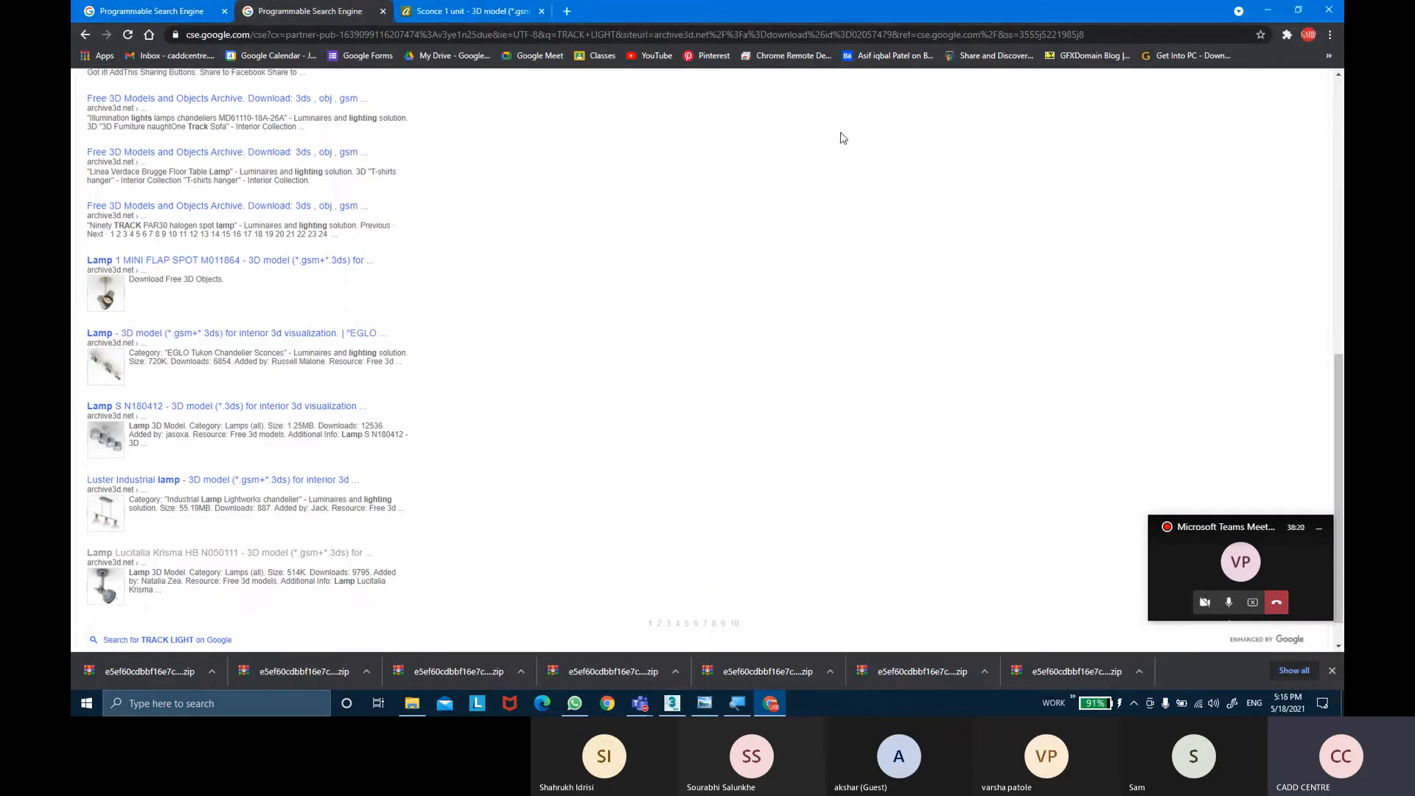
left_click(516, 16)
Search Google in a new tab for "ies lights free download".
left_click(567, 11)
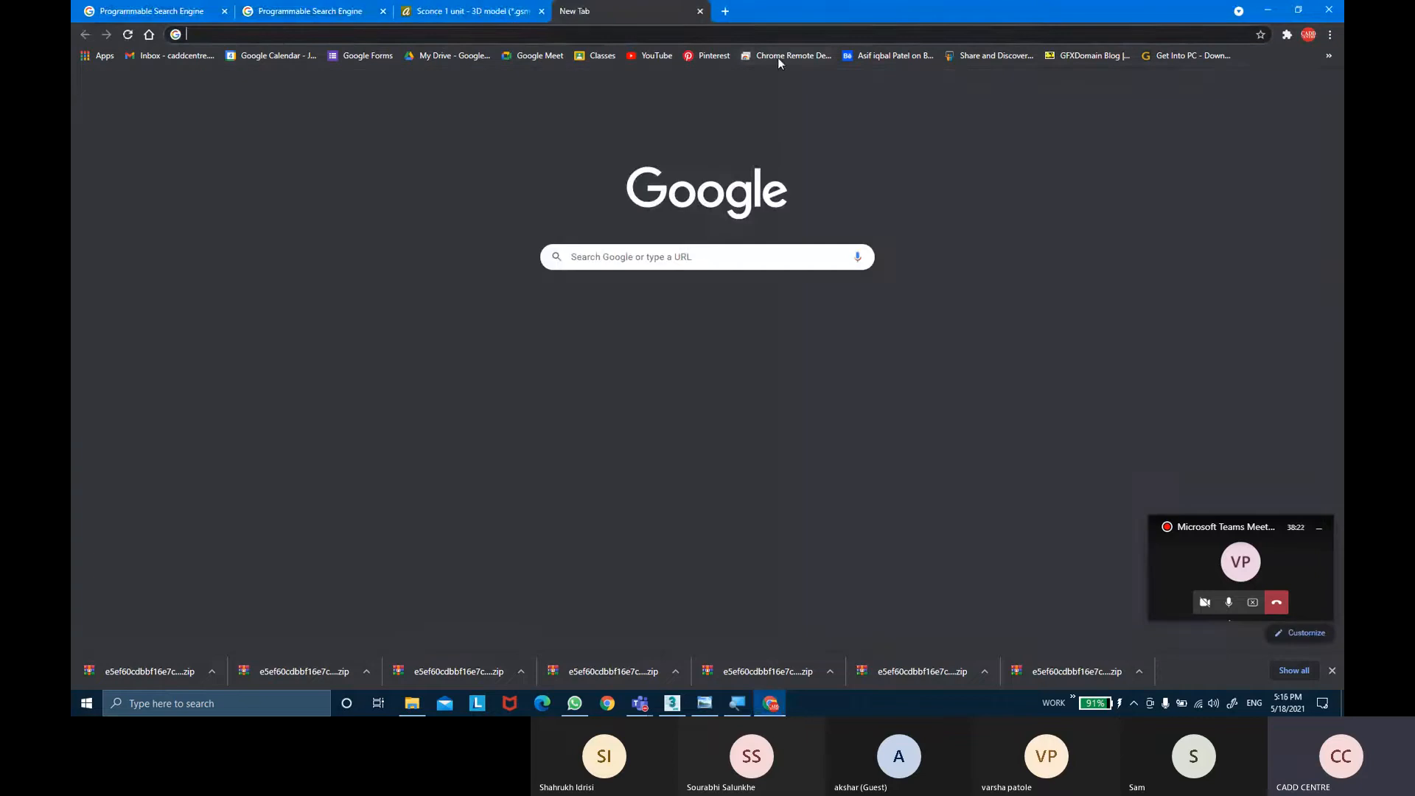
key("Caps_Lock")
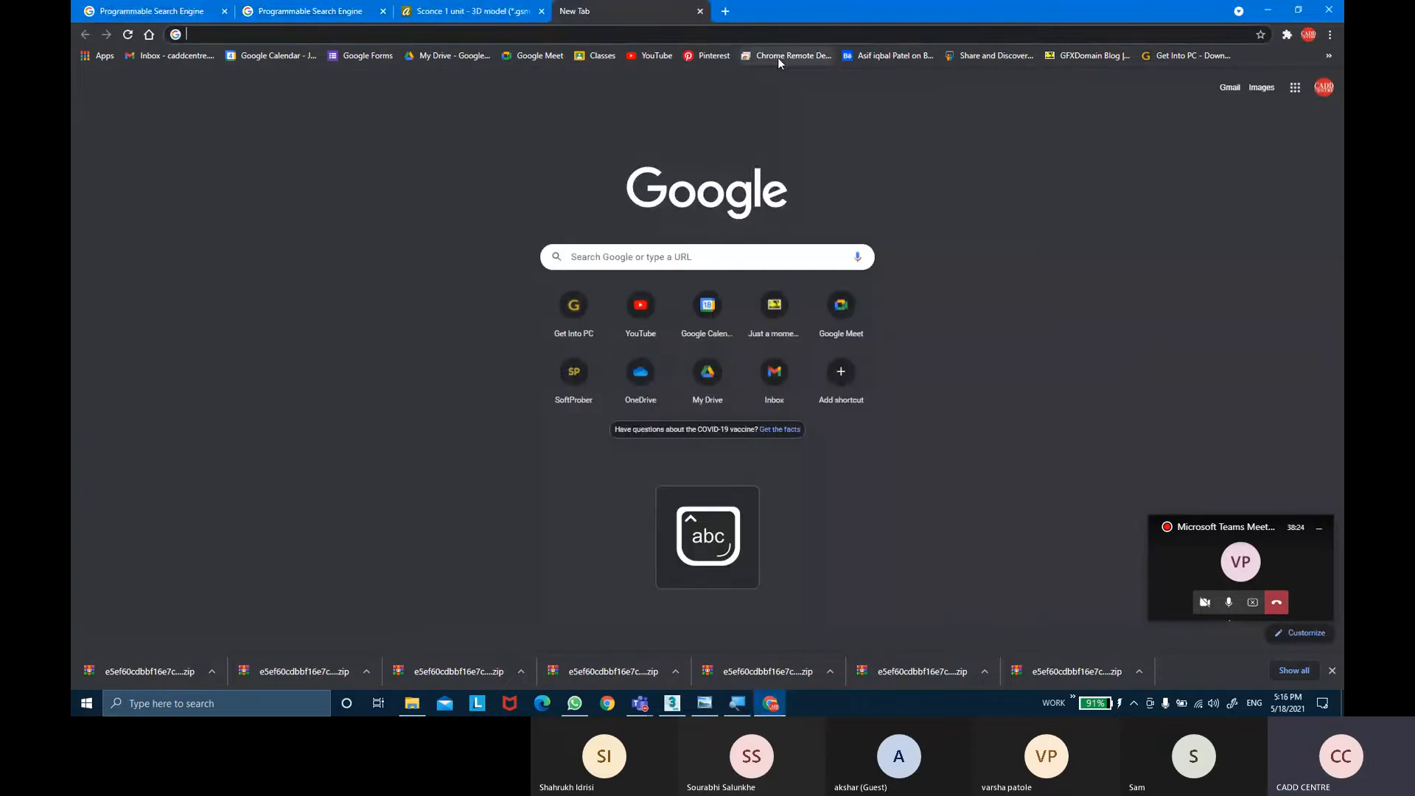
type("ies")
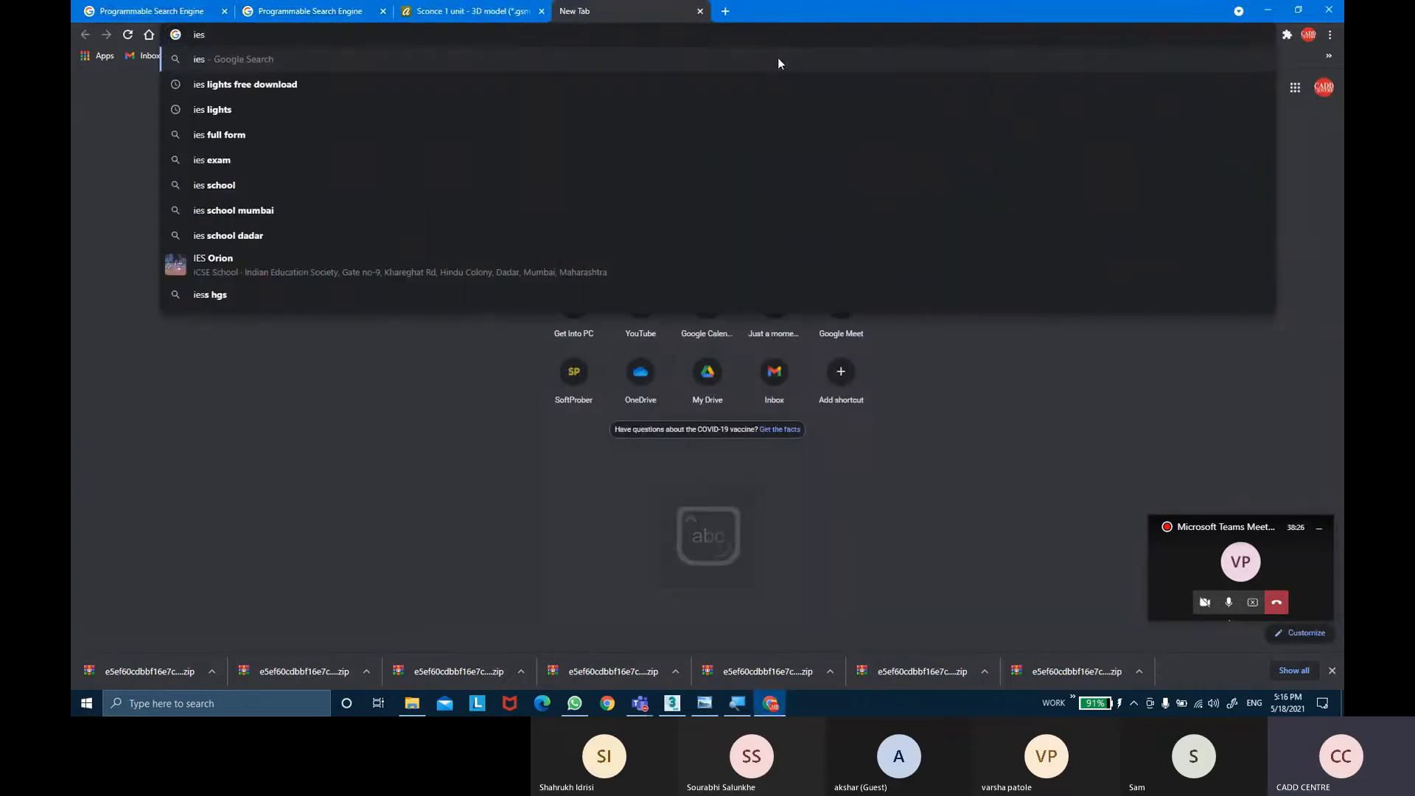
type(" lights")
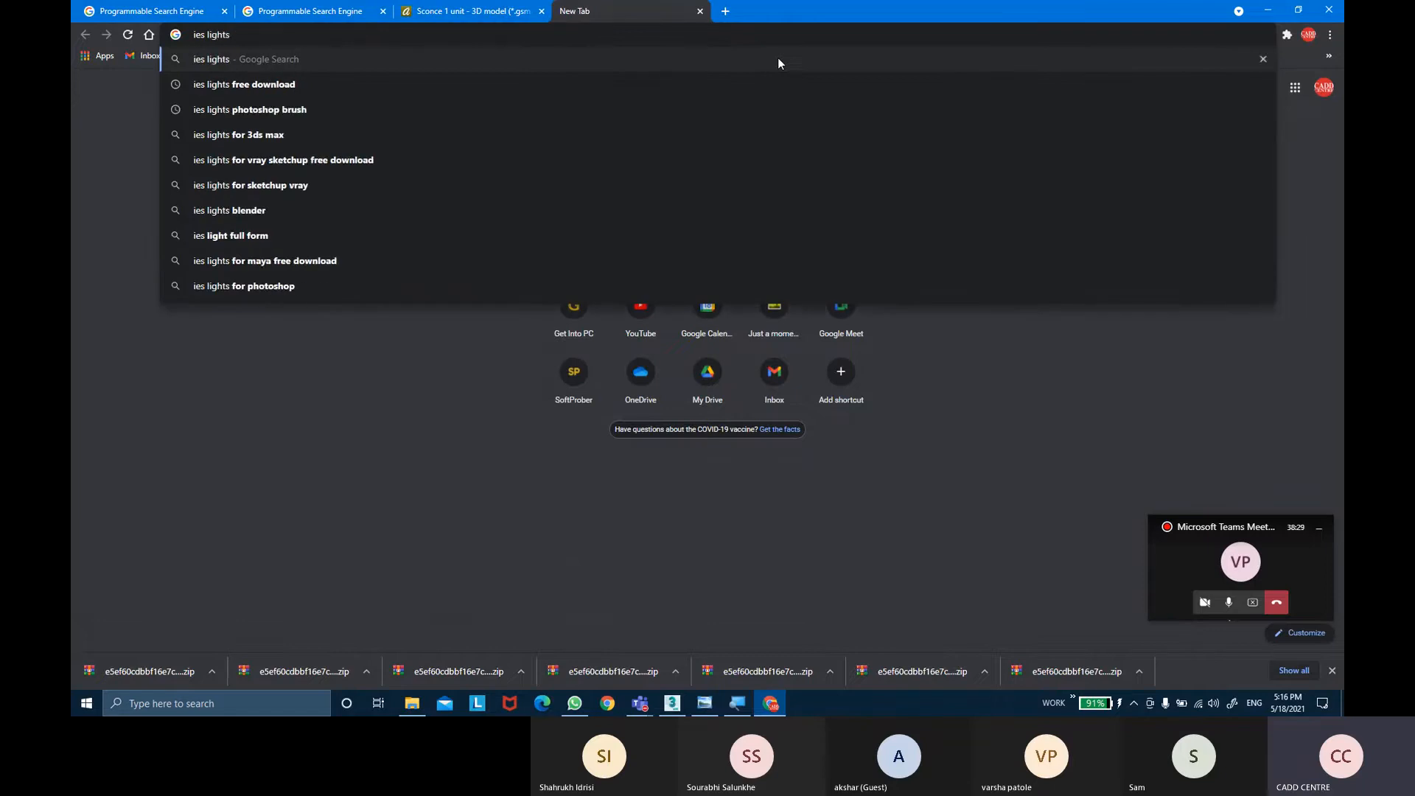
key("Down")
key("Return")
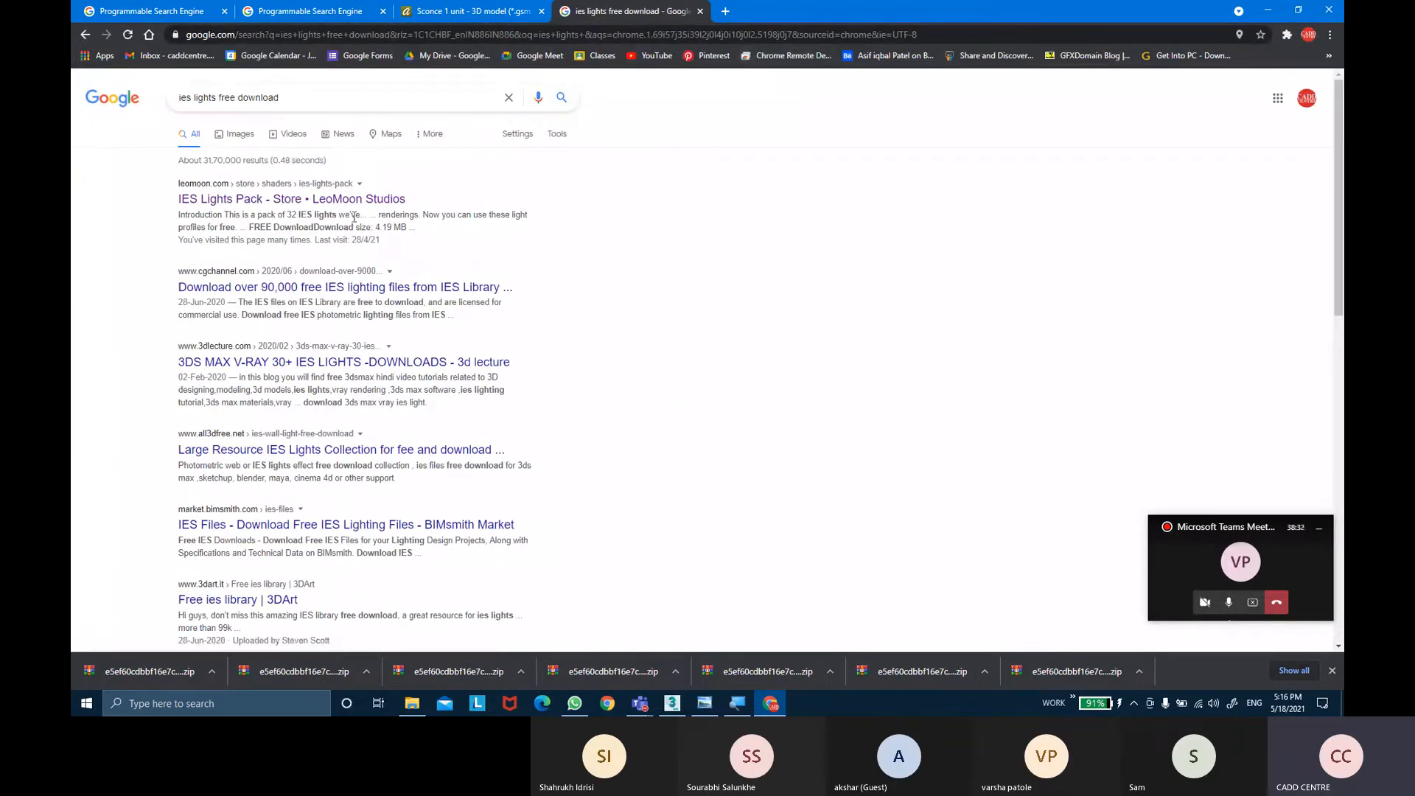
Open the LeoMoon Studios IES Lights Pack page and download the free pack.
left_click(257, 200)
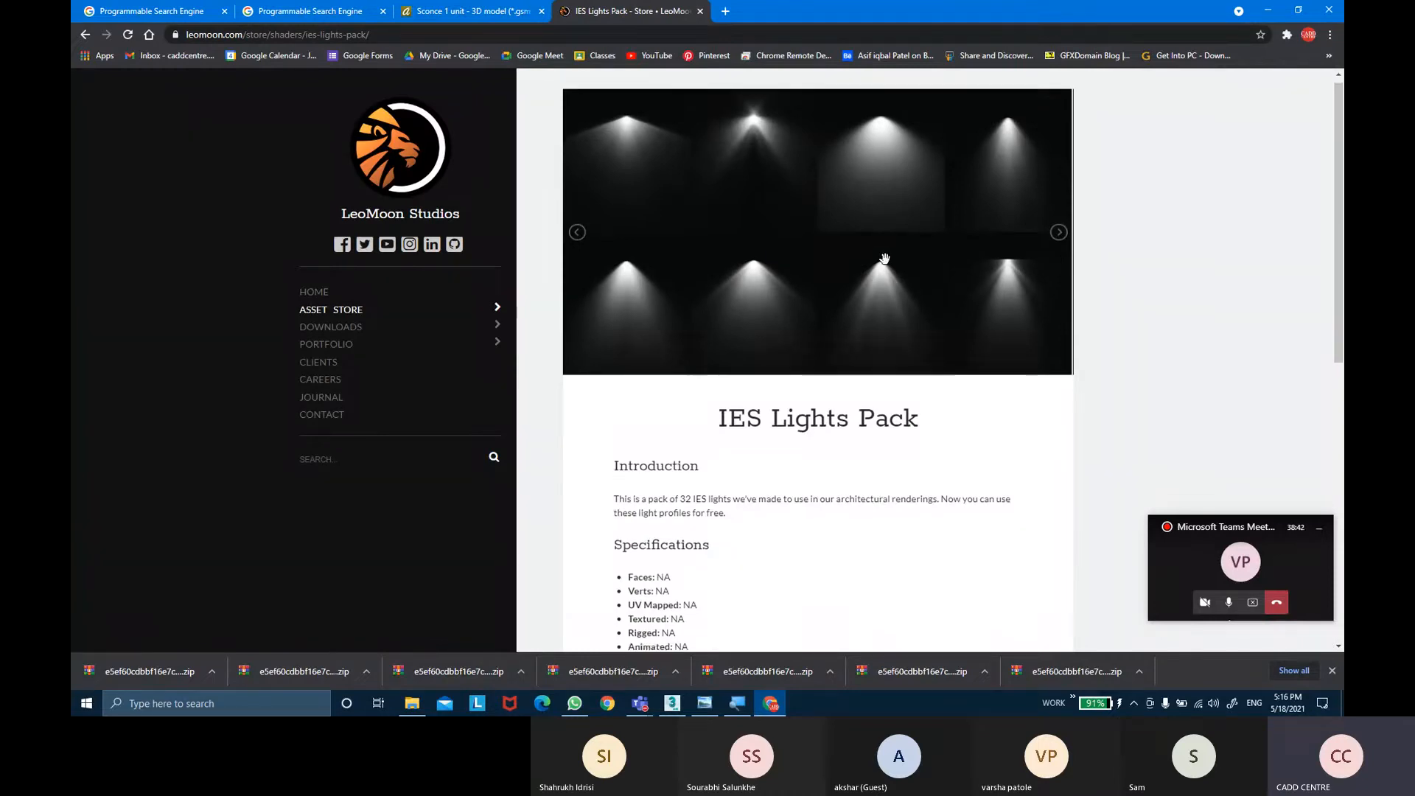
scroll(884, 258, "down", 4)
scroll(884, 258, "down", 3)
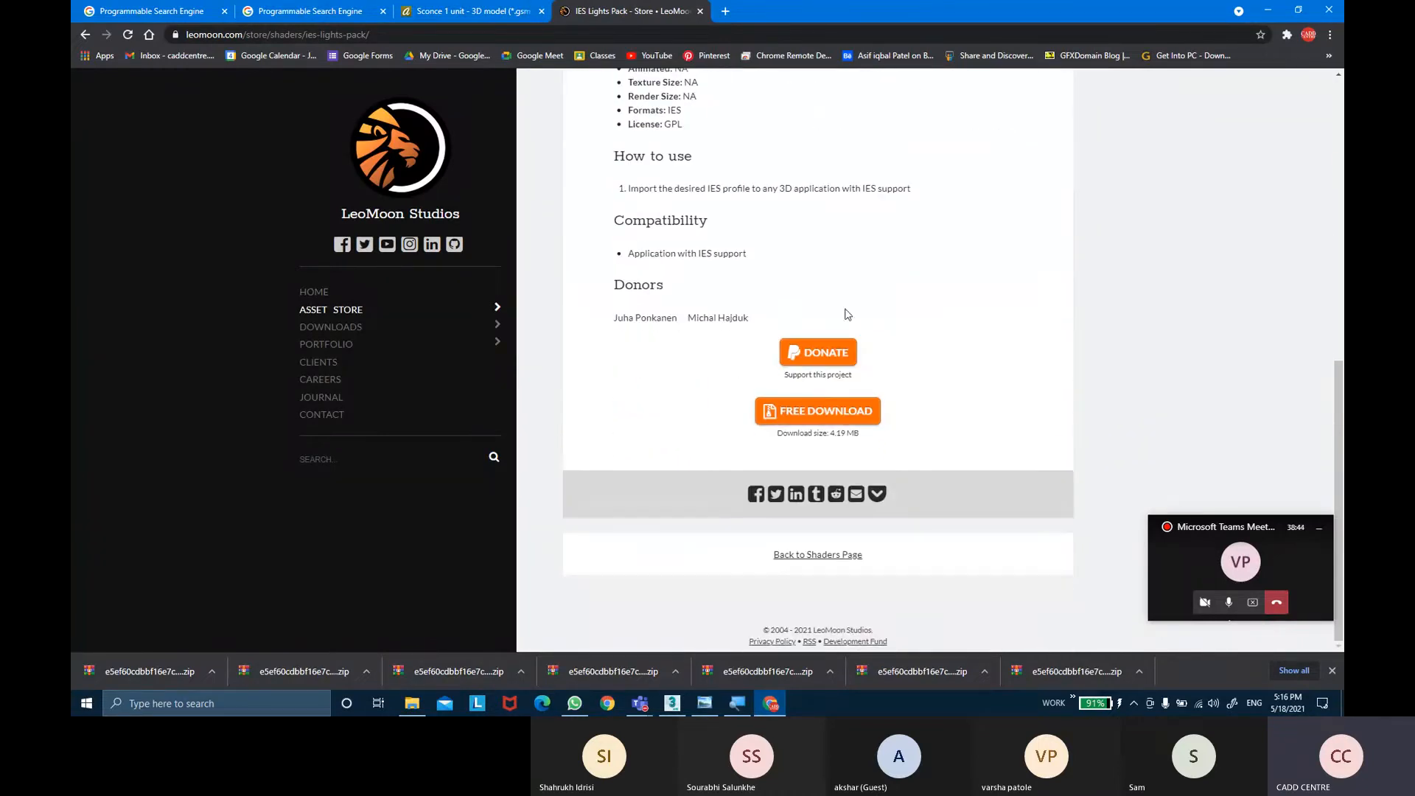
left_click(830, 425)
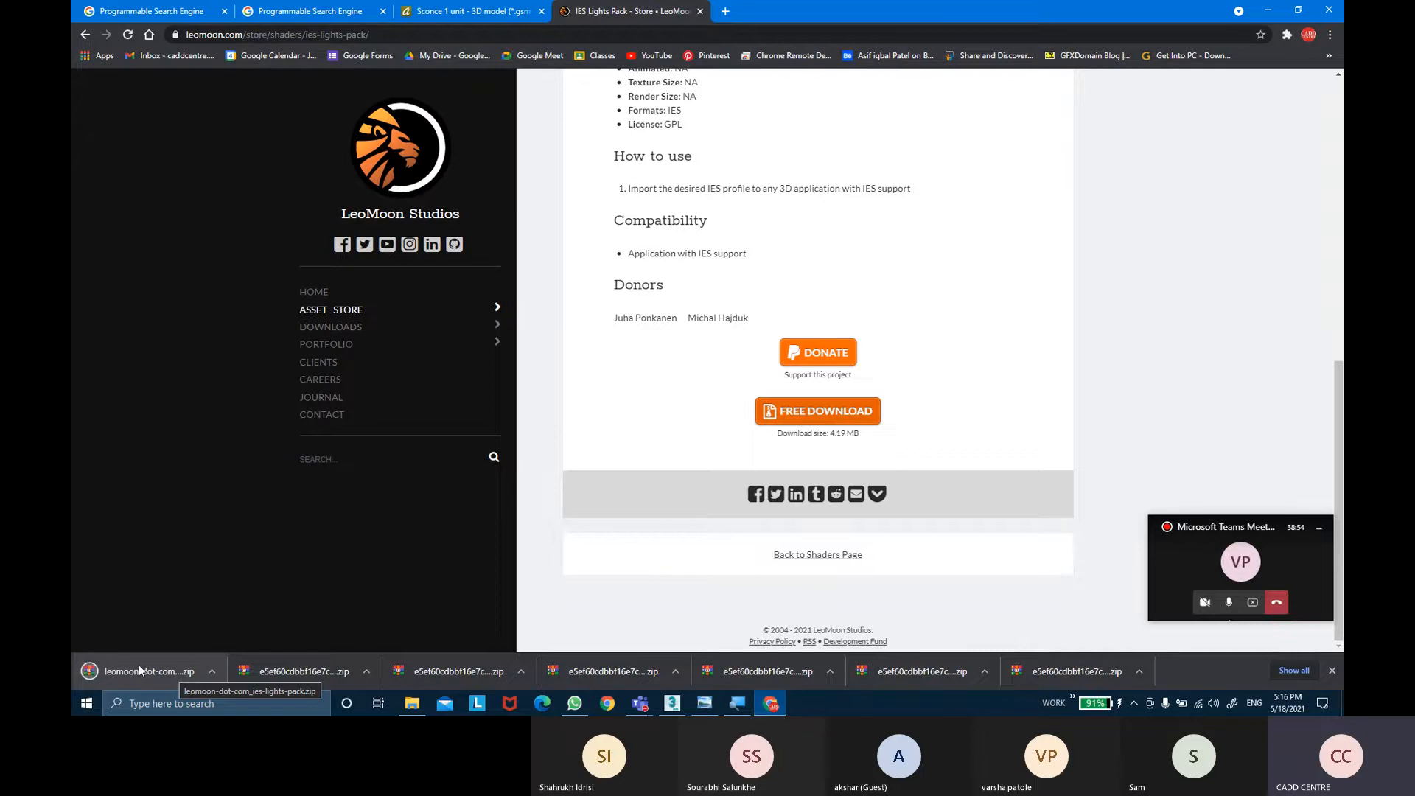
Copy the downloaded IES lights zip from Downloads into Desktop > 3DS MAX ONLINE CLASS BATCH 2 > ARNOLD LIGHTS.
right_click(139, 665)
left_click(168, 632)
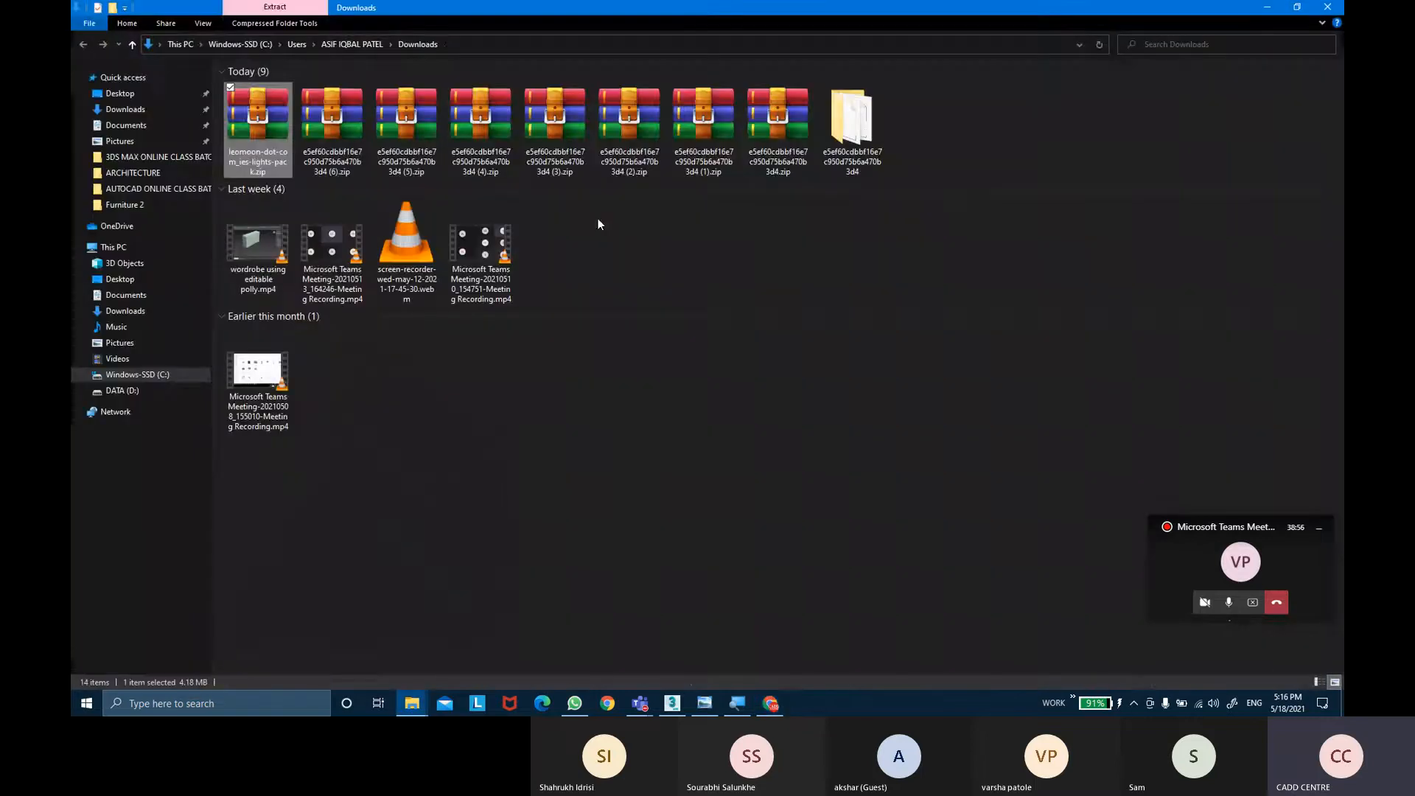
right_click(272, 151)
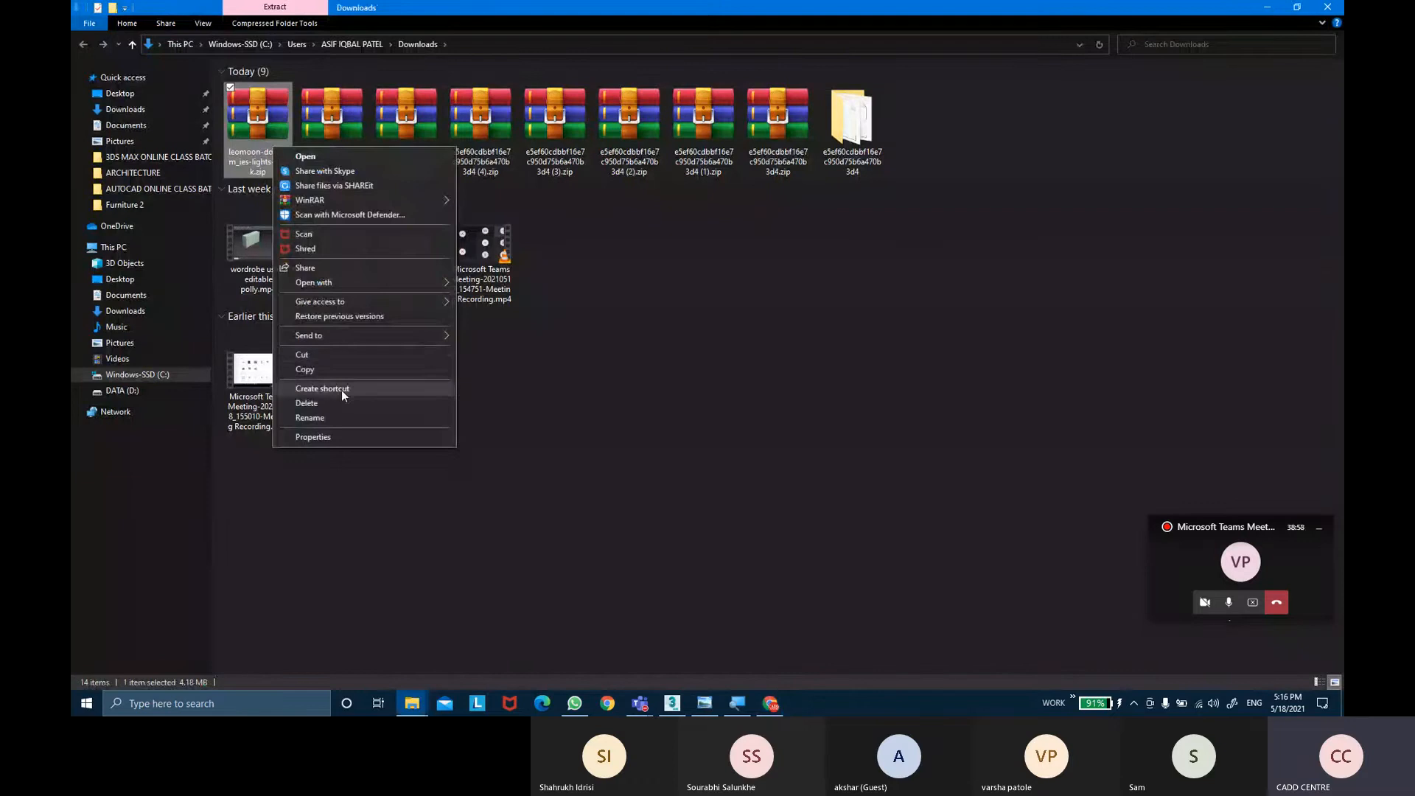
left_click(334, 365)
left_click(120, 279)
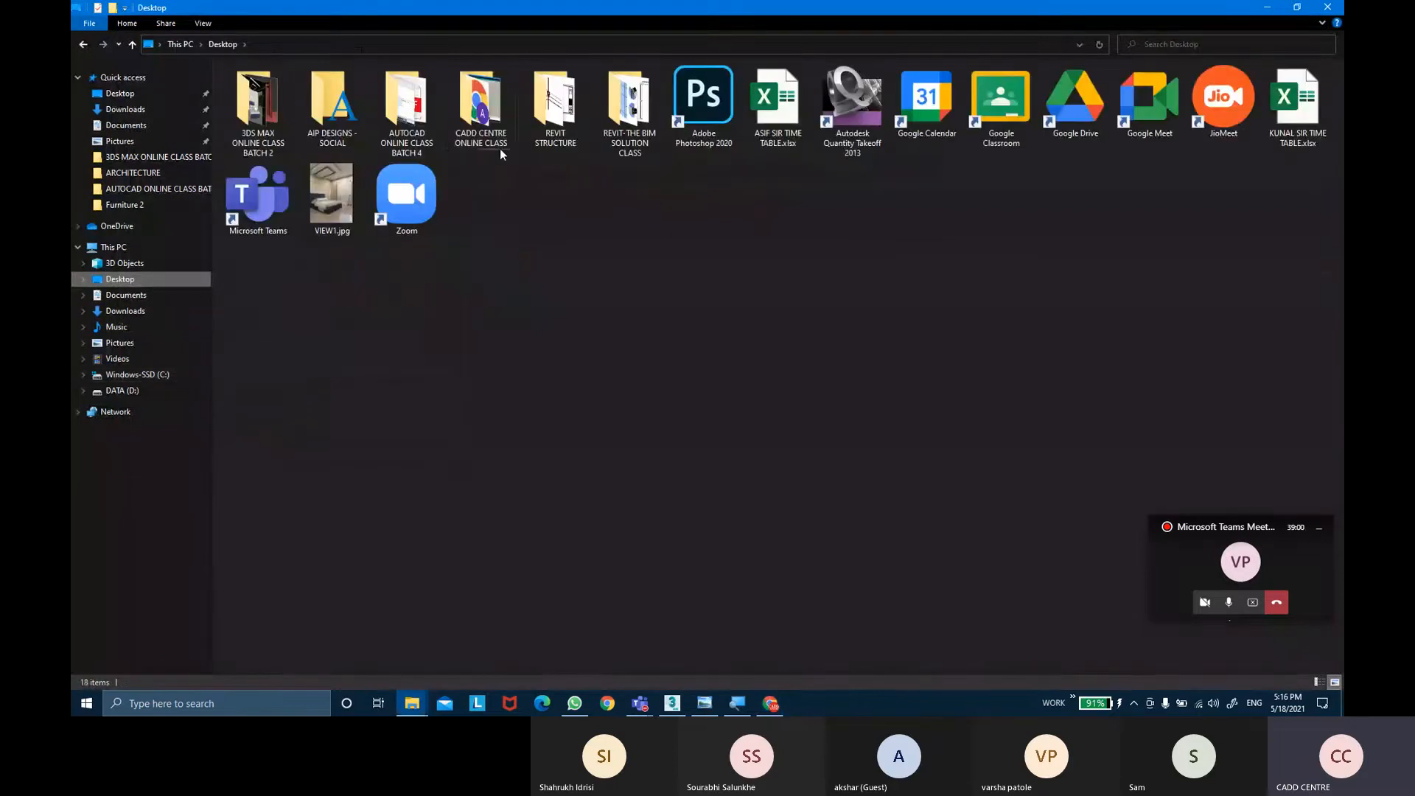
double_click(256, 140)
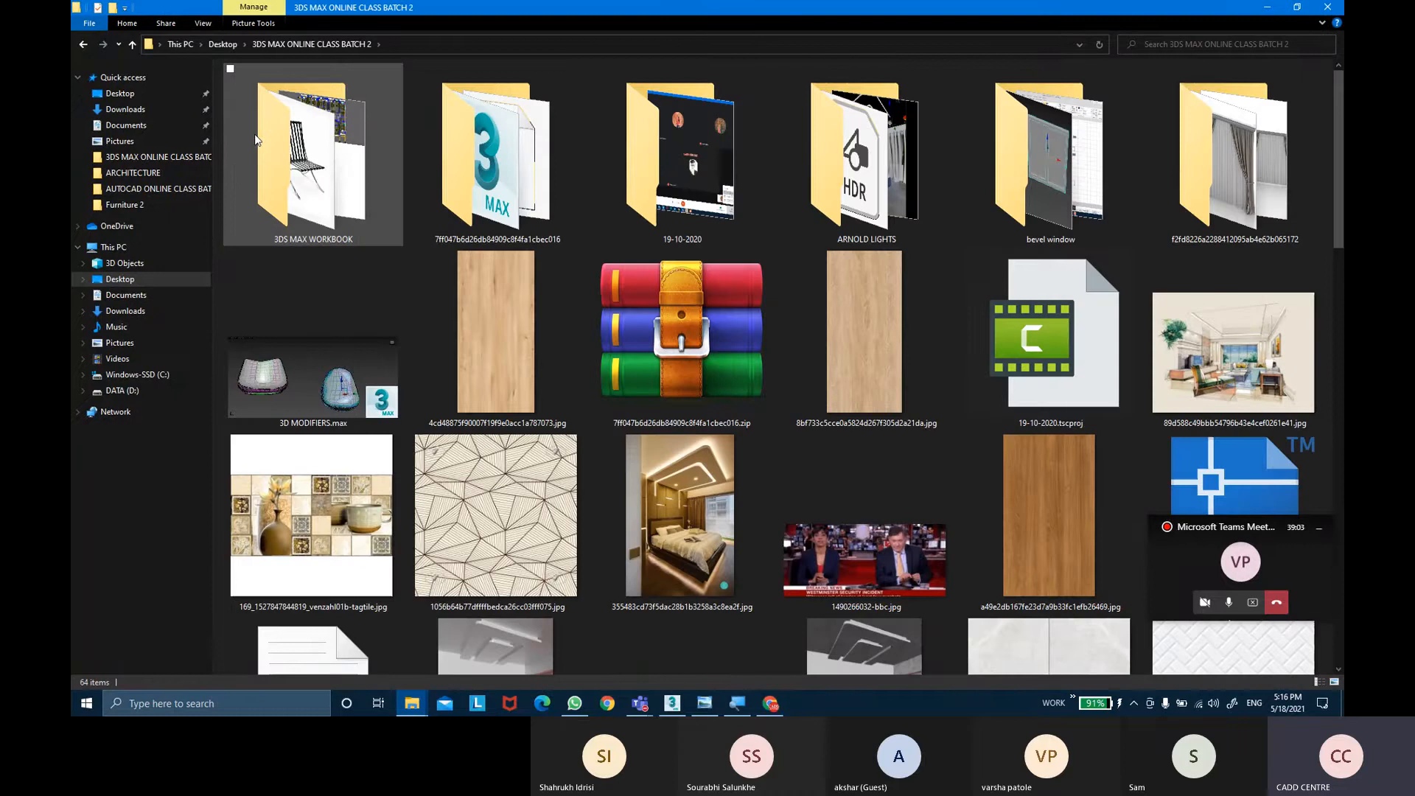
double_click(924, 188)
right_click(650, 232)
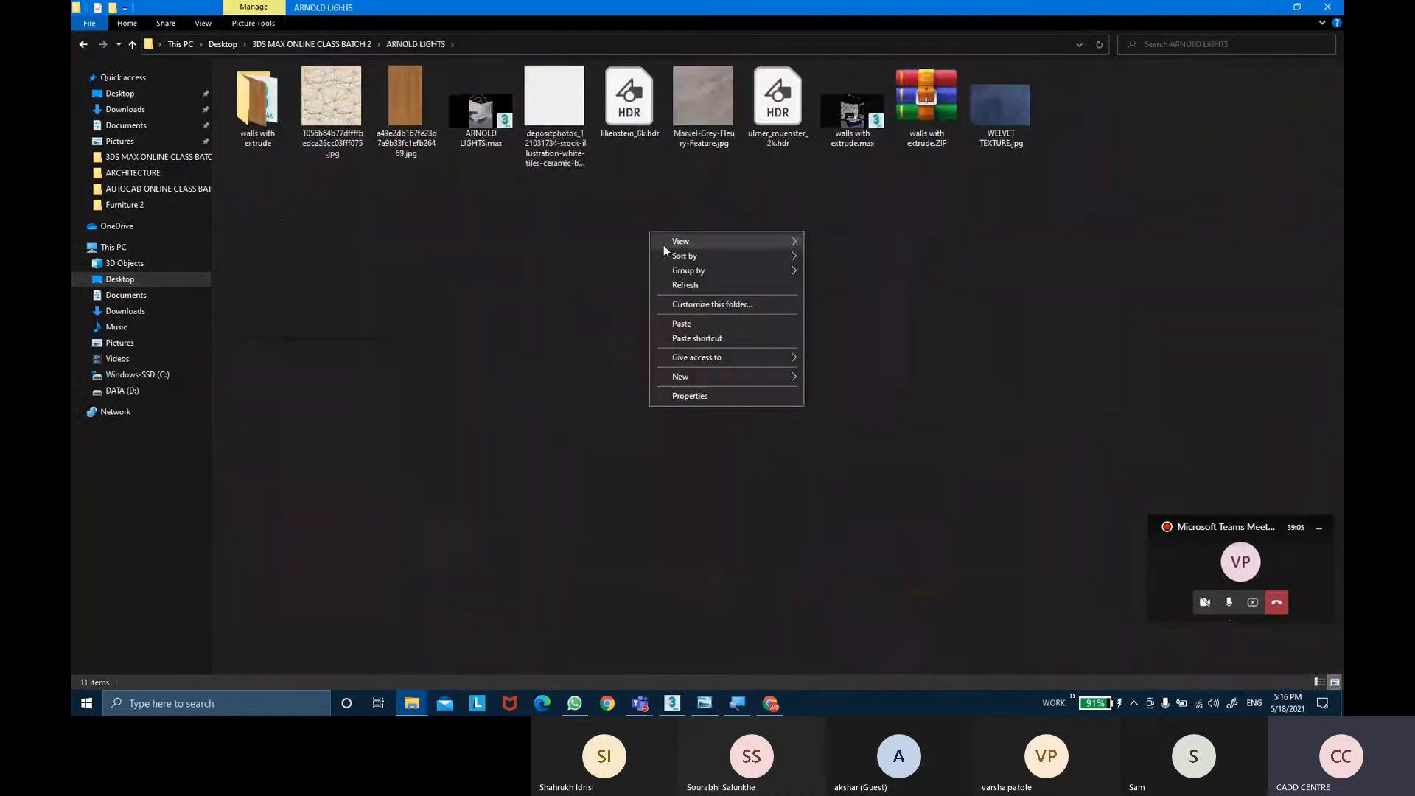
left_click(691, 322)
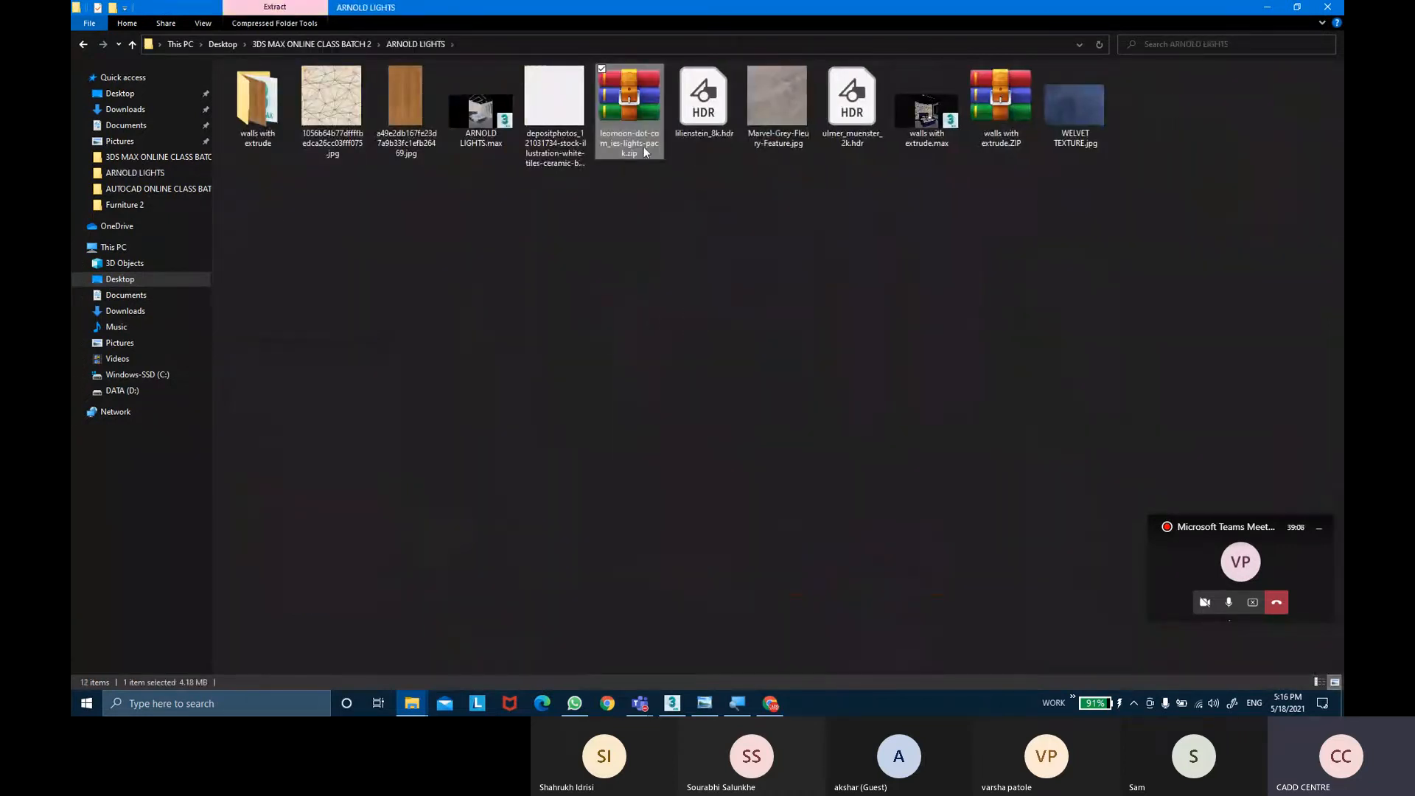
Extract the IES lights zip into its own leomoon-dot-com_ies-lights-pack folder with WinRAR.
right_click(635, 127)
mouse_move(768, 185)
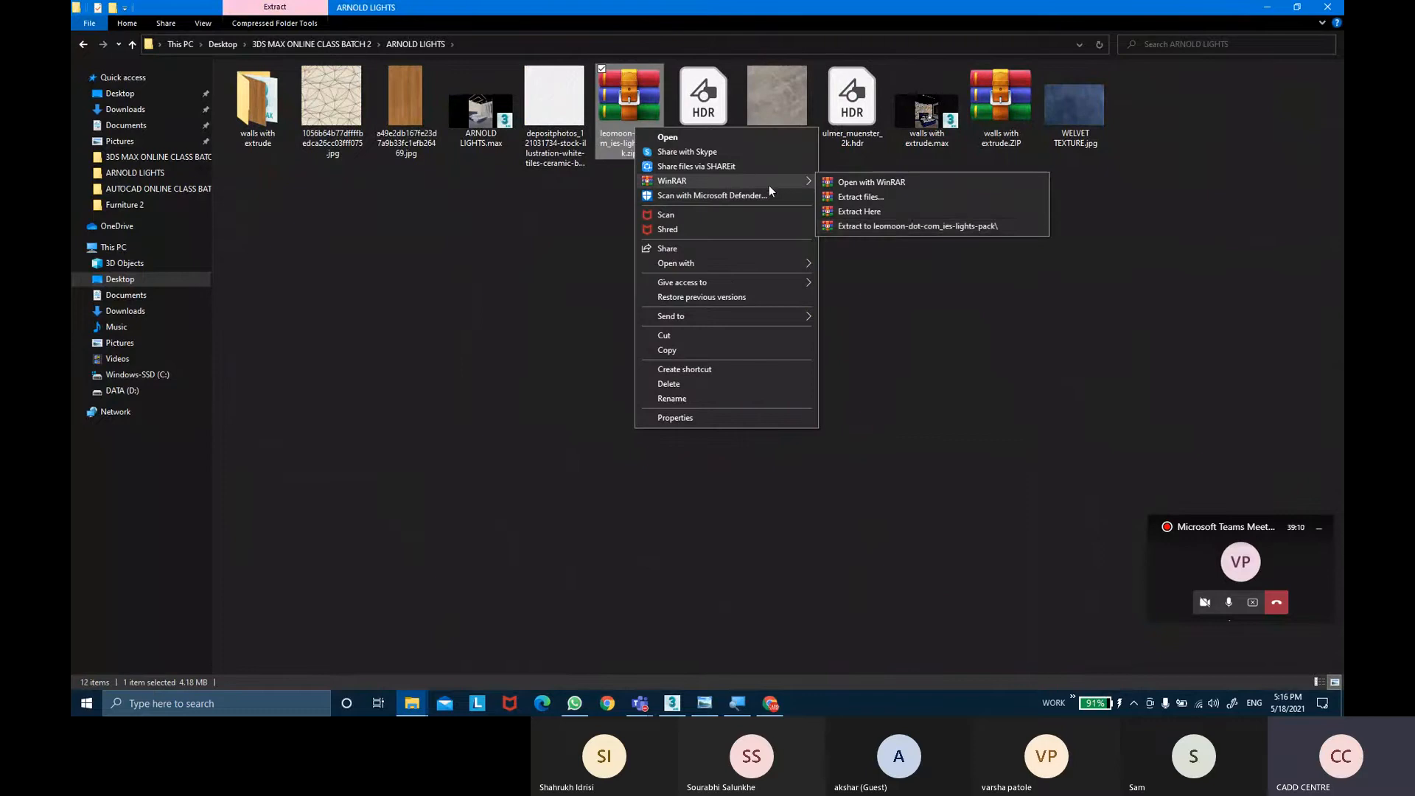
left_click(899, 228)
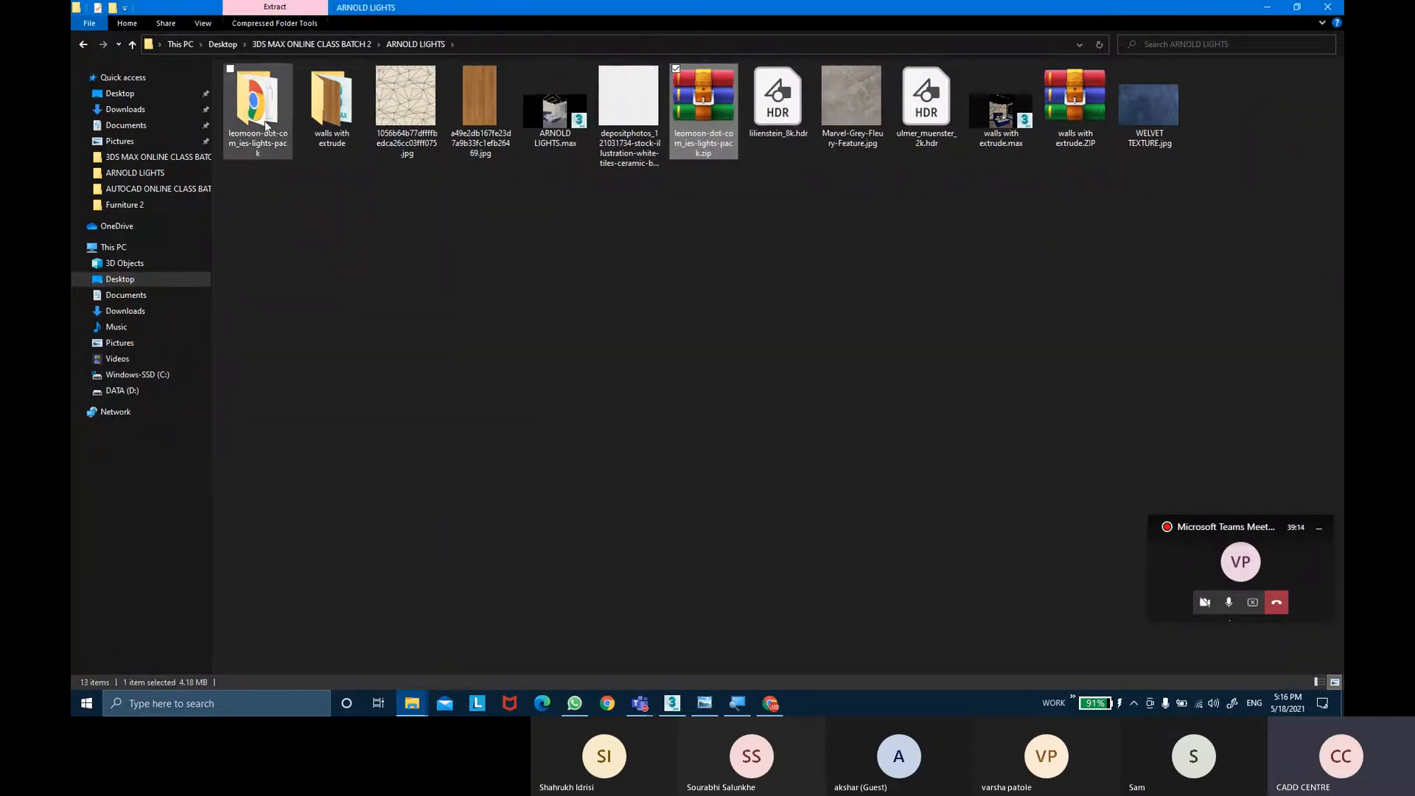
Open the extracted ies-lights-pack folder and show its files as extra large thumbnails.
double_click(264, 121)
double_click(276, 91)
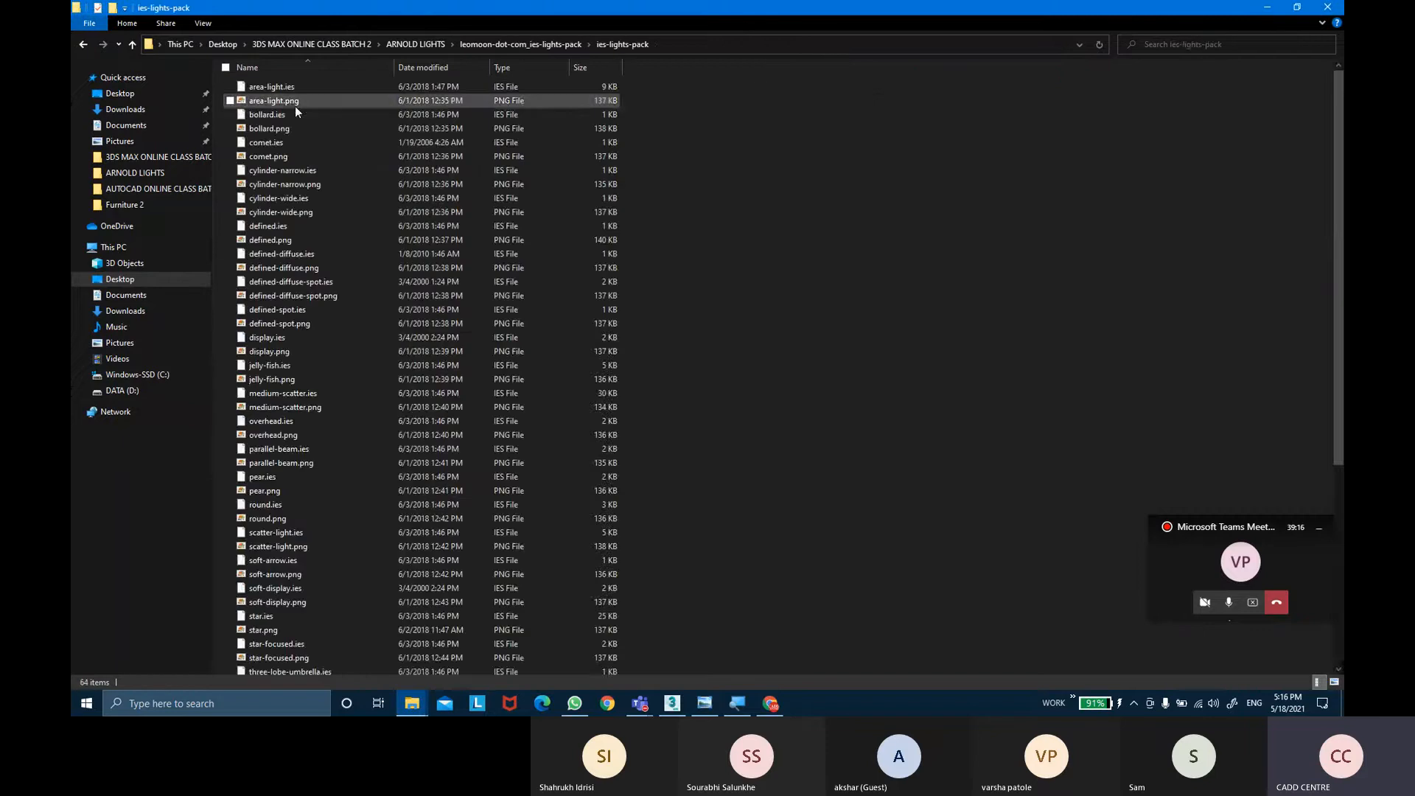
left_click(1336, 682)
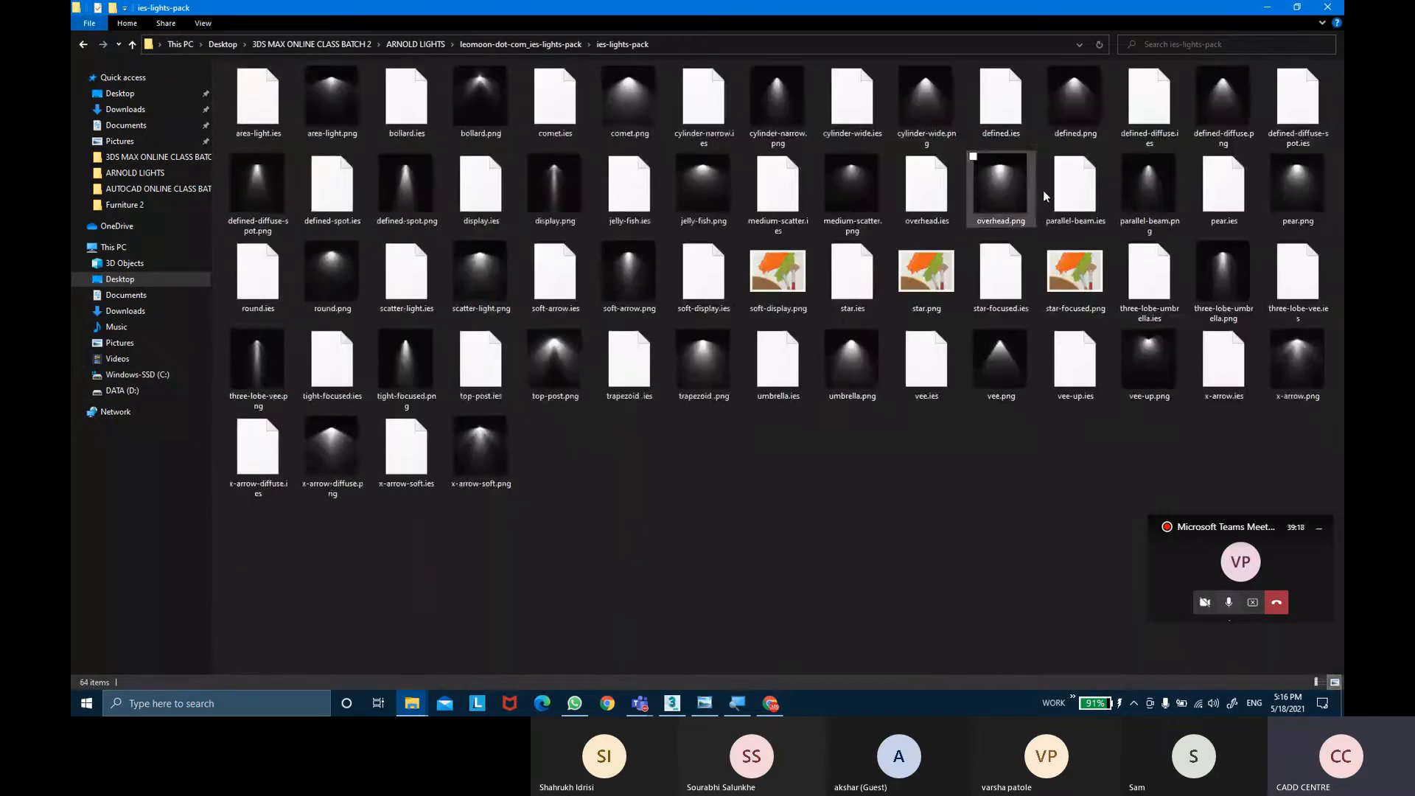
right_click(740, 456)
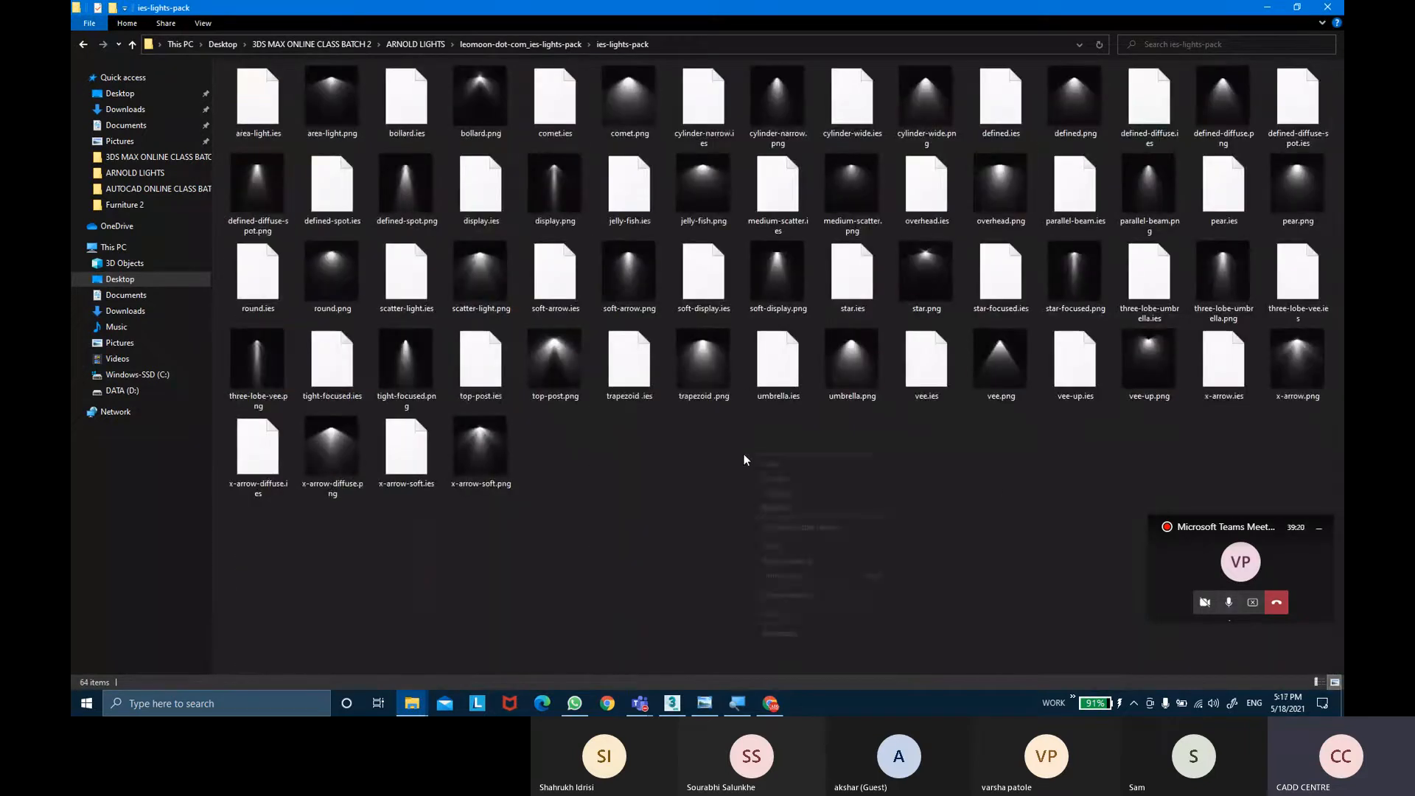
mouse_move(847, 464)
left_click(926, 466)
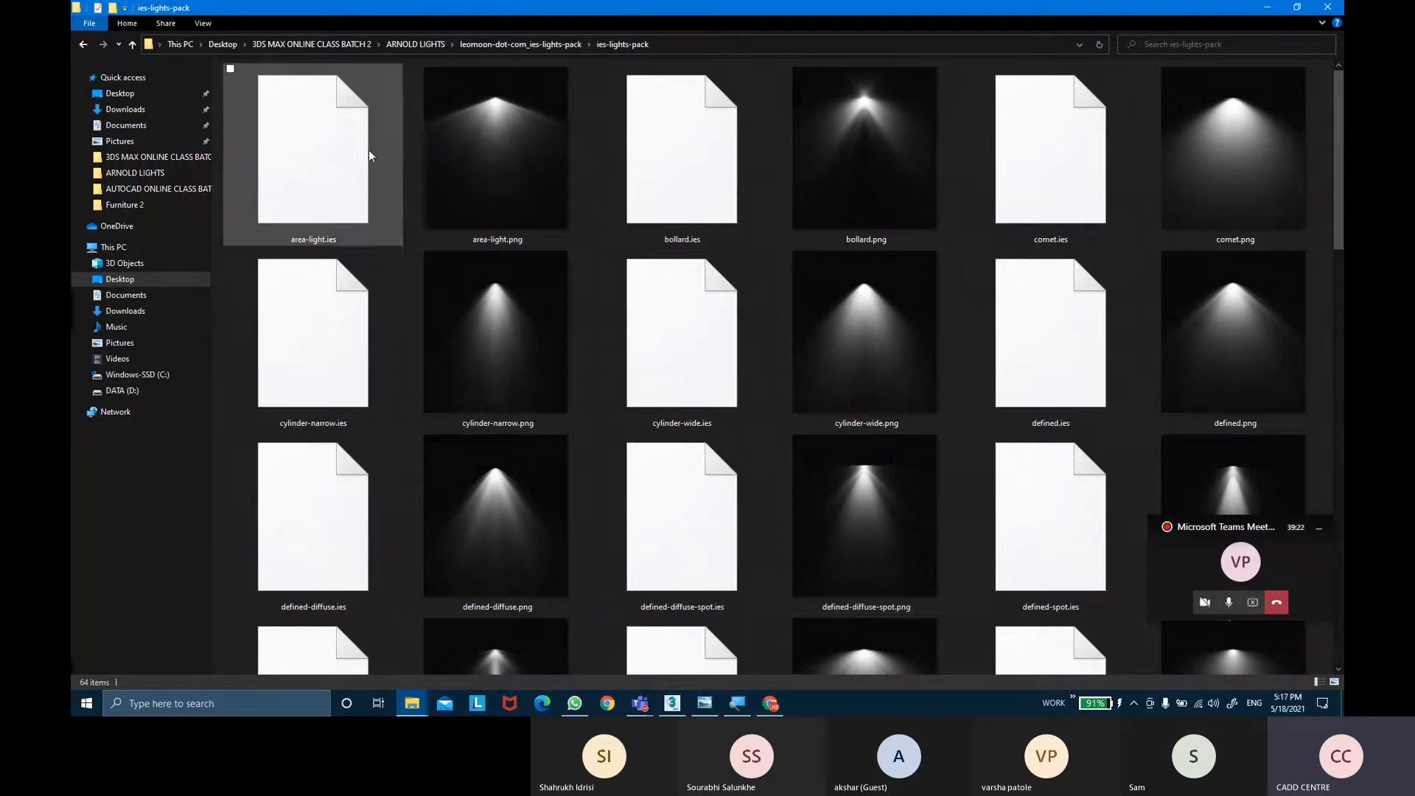
Compare the IES profile files with their matching preview images, and return to 3ds Max.
left_click(327, 177)
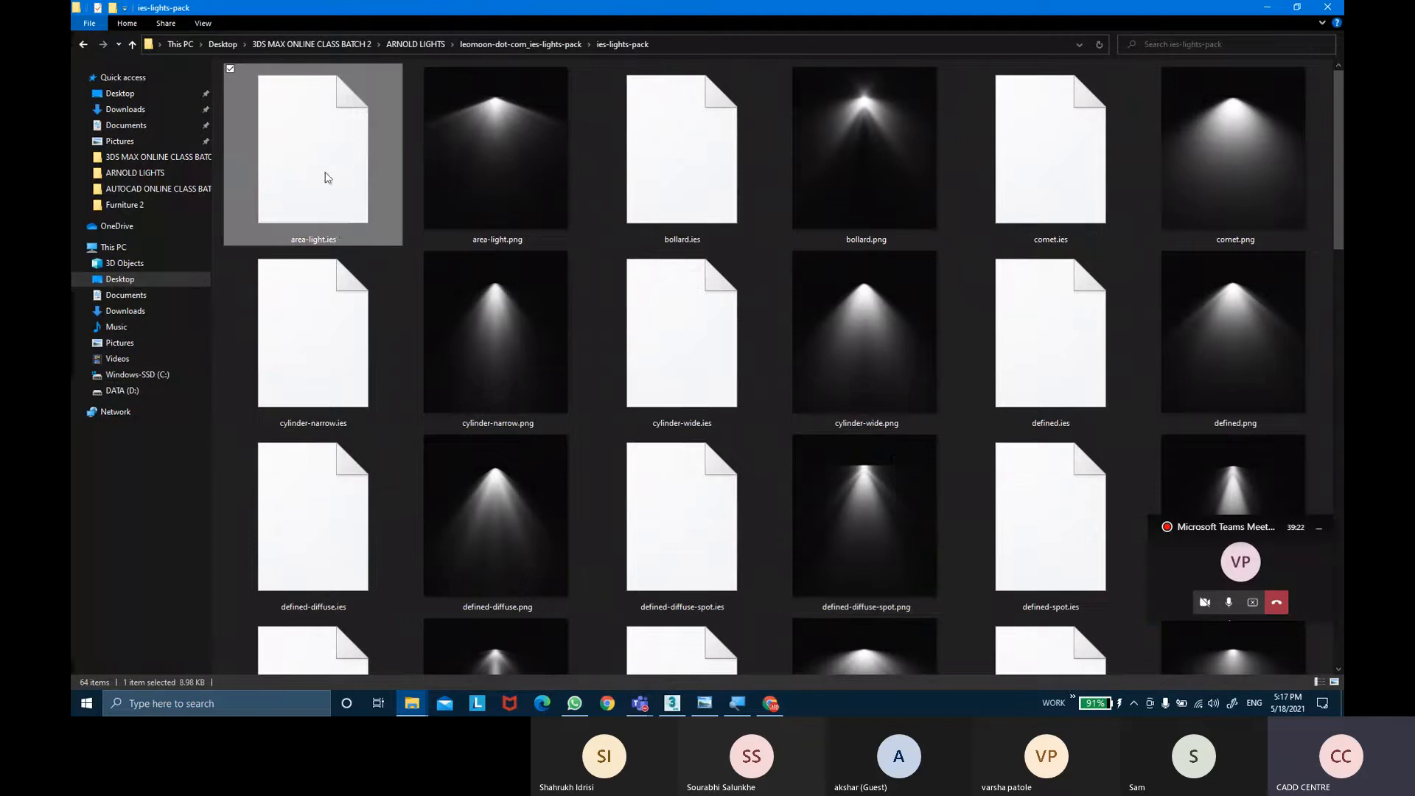
left_click(545, 234)
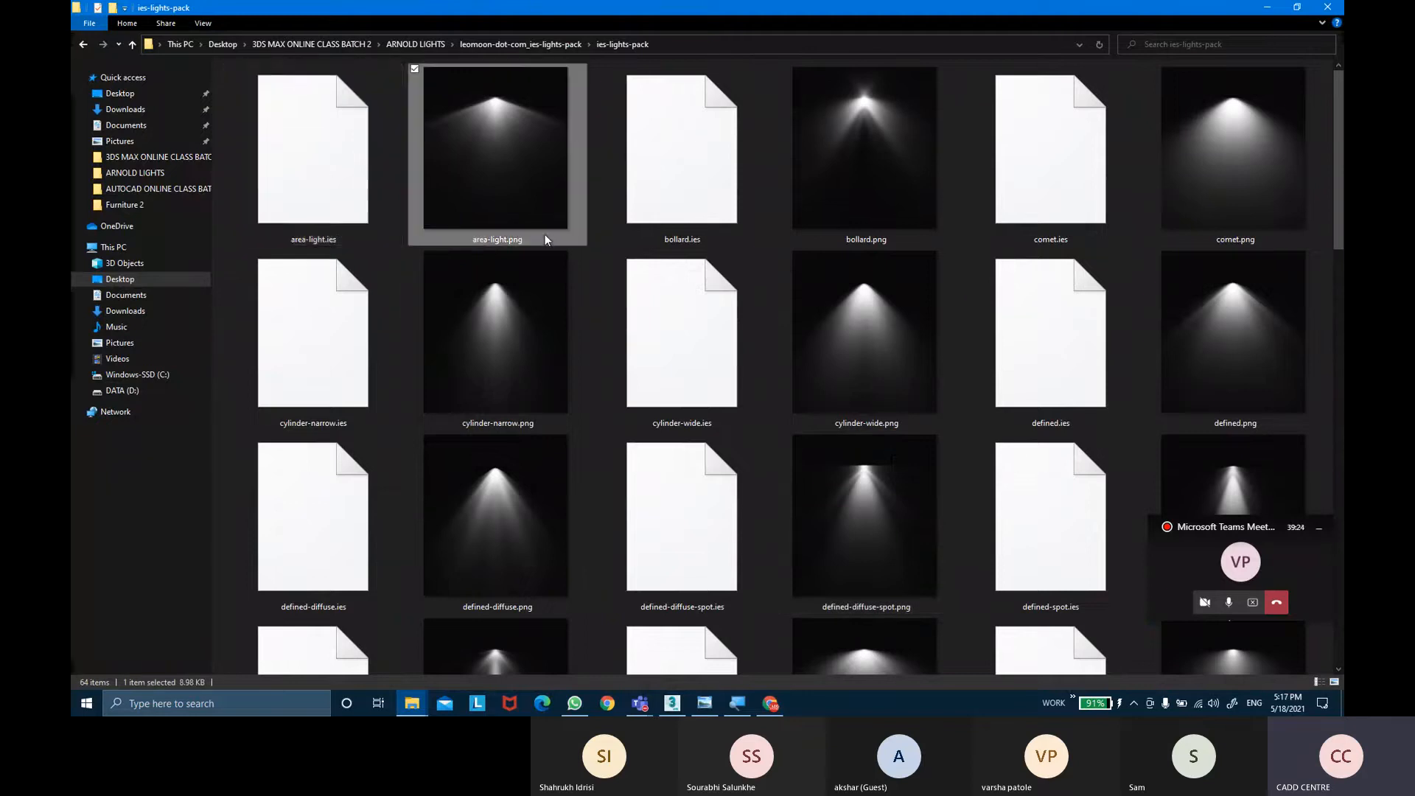
left_click(370, 221)
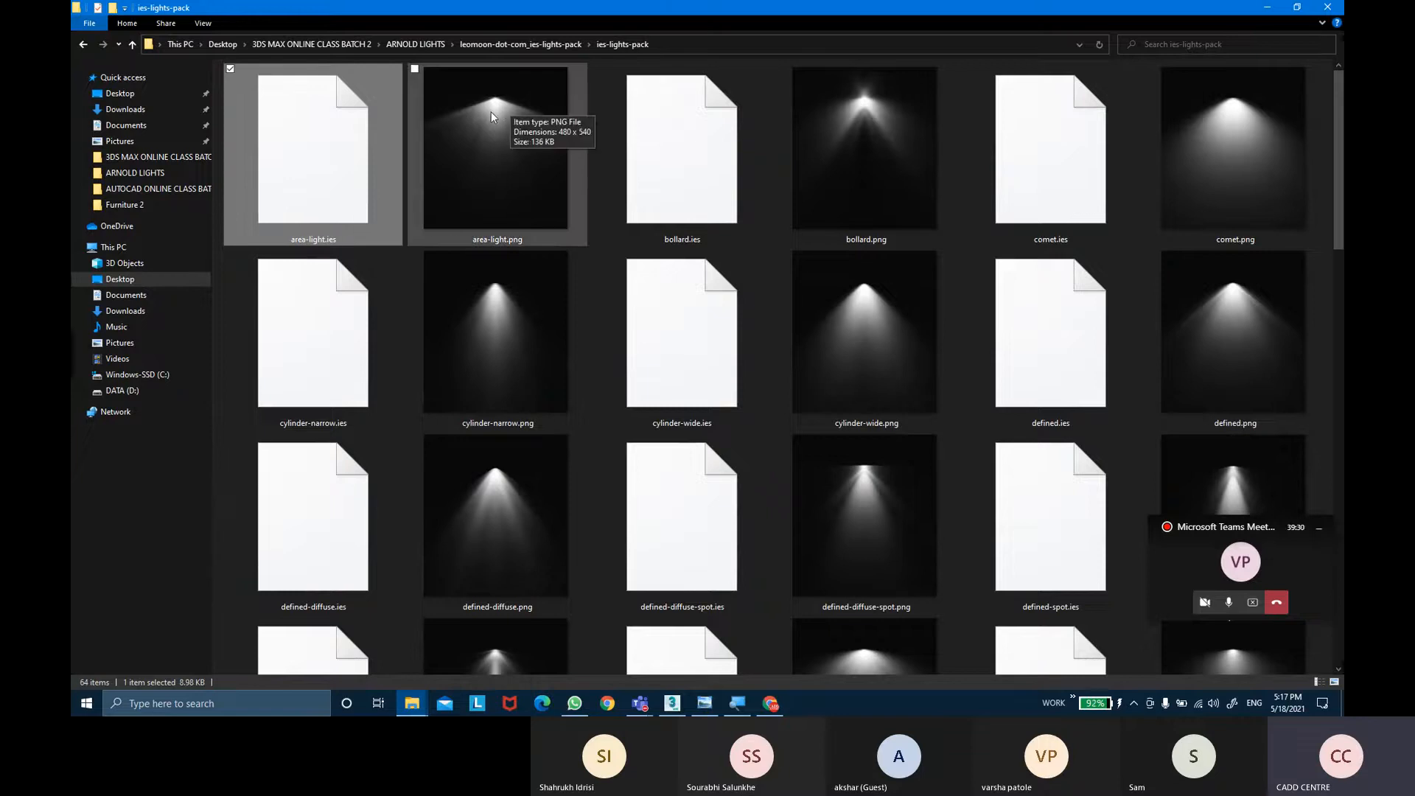
left_click(482, 173)
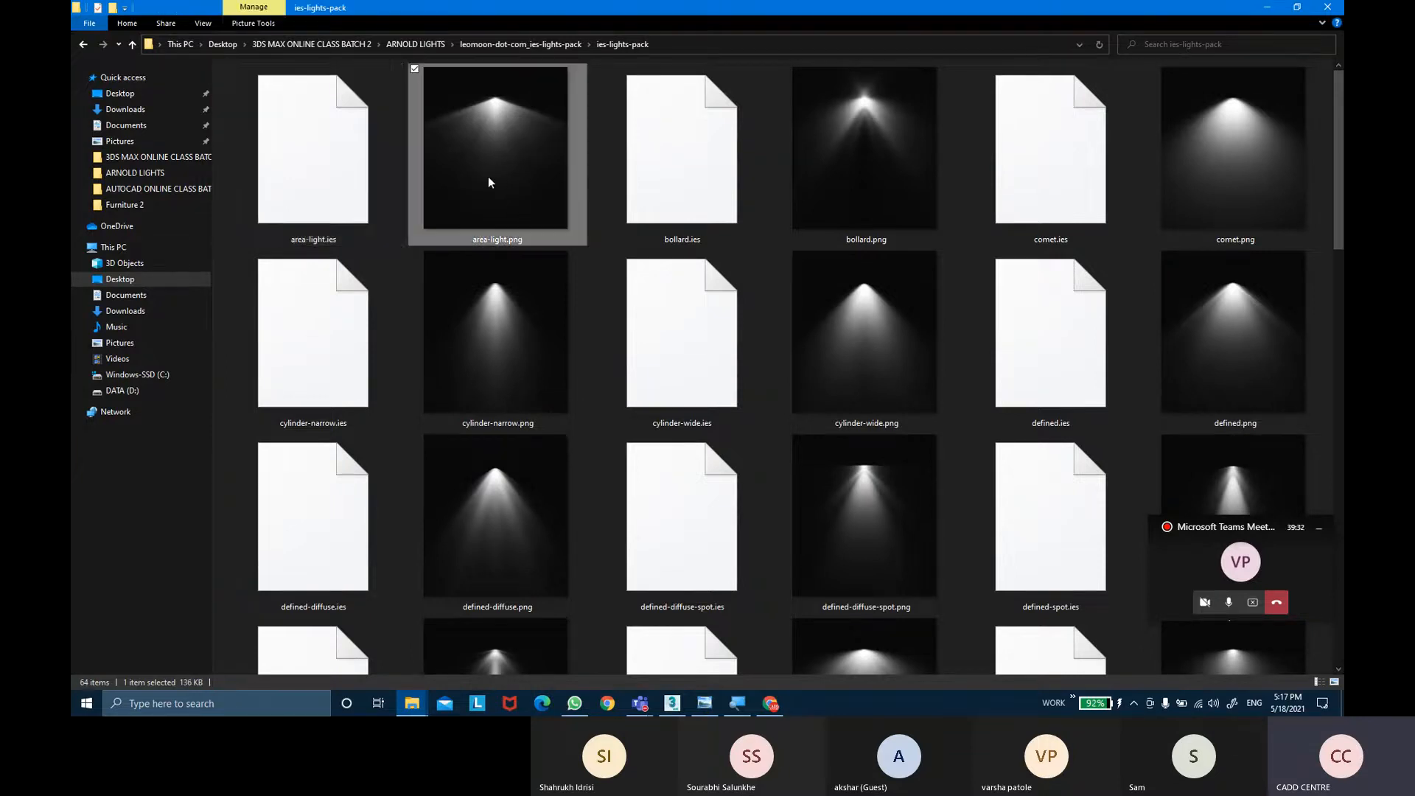
left_click(341, 191)
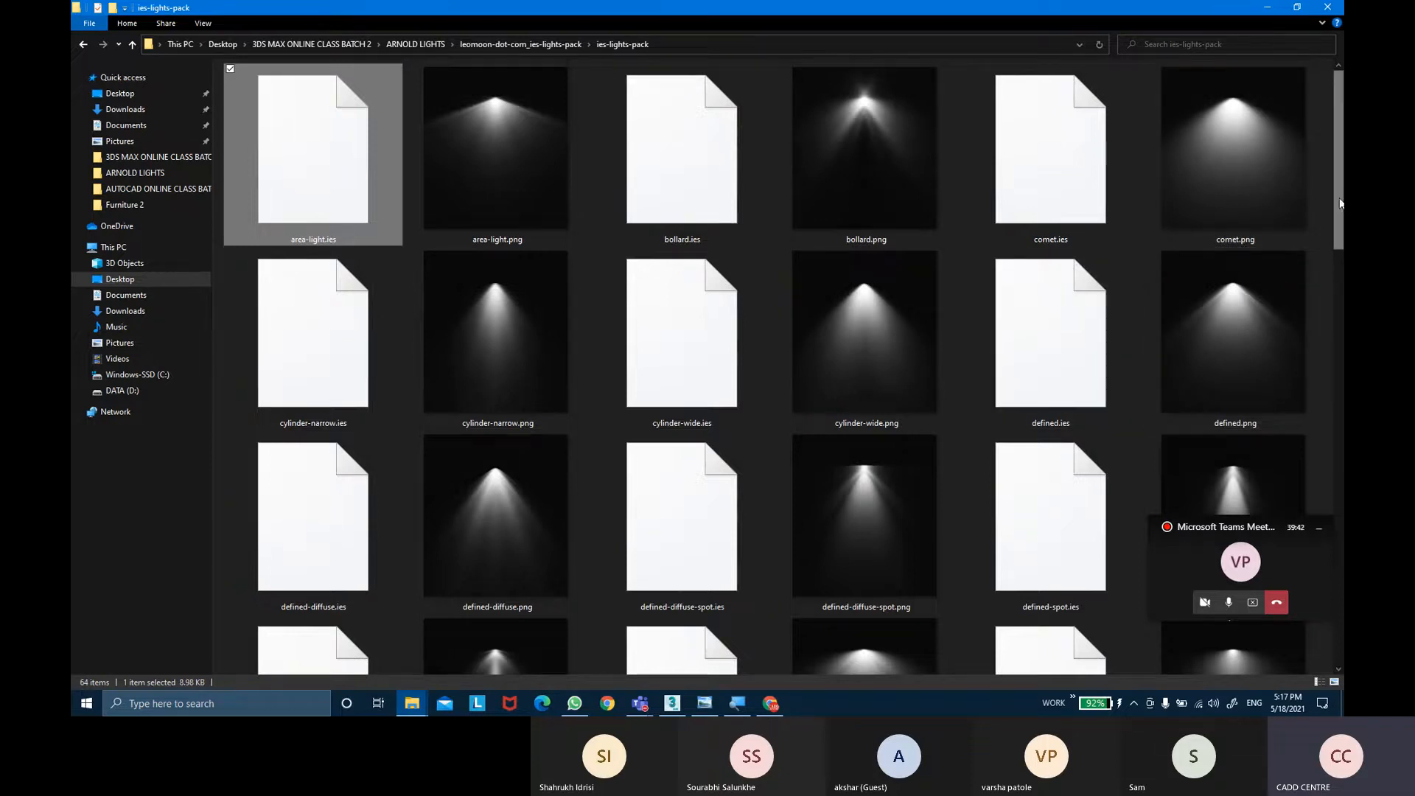
scroll(1343, 227, "down", 1)
left_click_drag(1343, 227, 1343, 277)
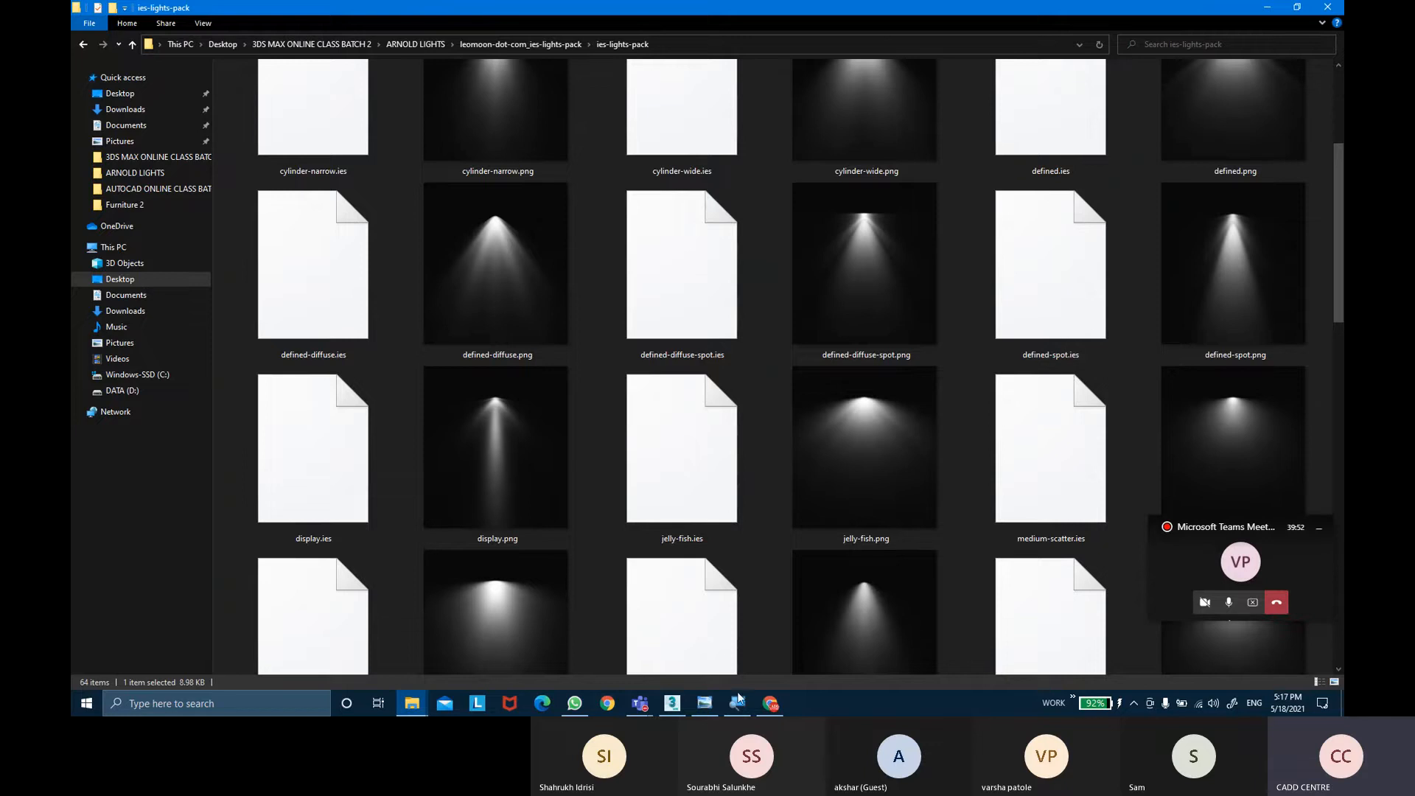
left_click(672, 703)
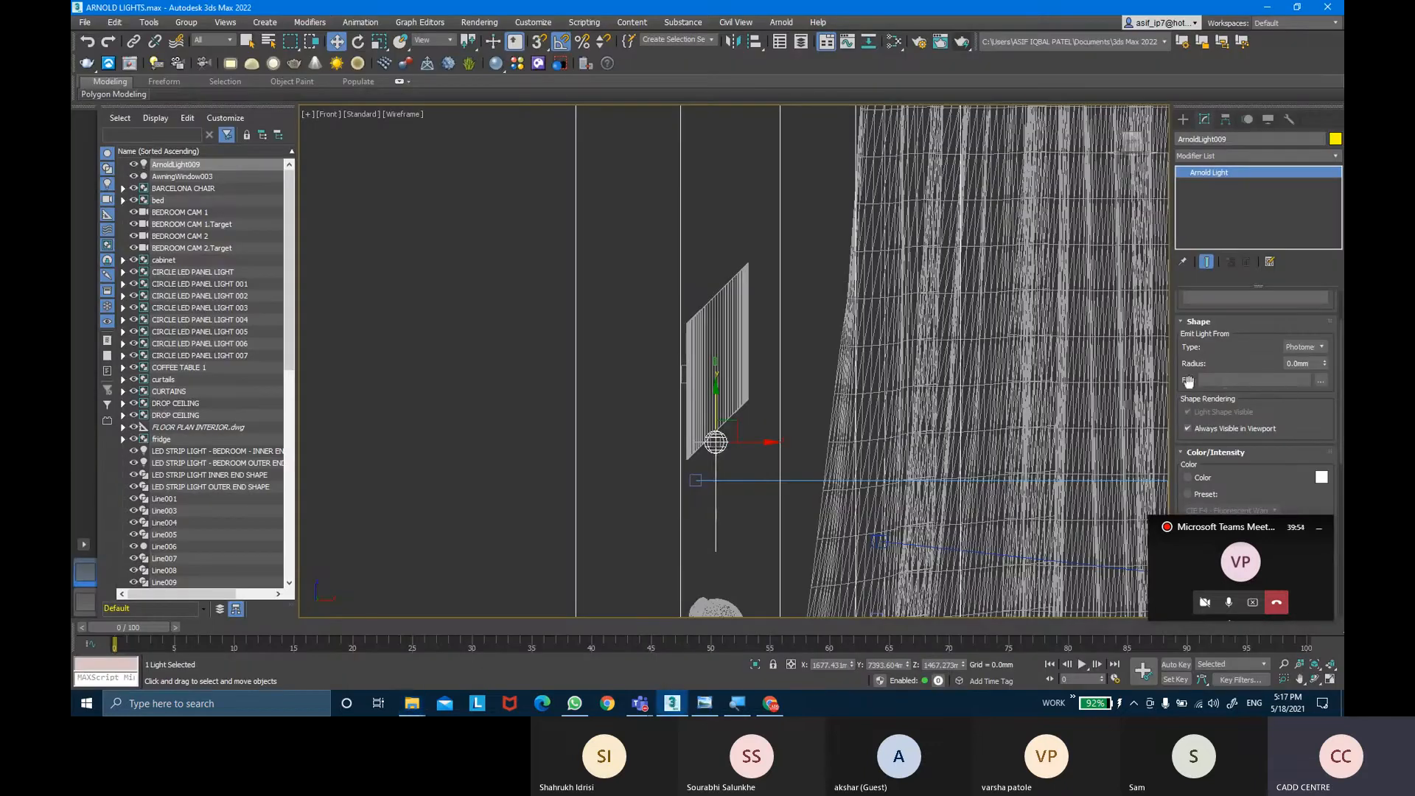
Load defined-spot.ies from ARNOLD LIGHTS > leomoon-dot-com_ies-lights-pack > ies-lights-pack as the photometric file of the selected Arnold light.
left_click(1321, 386)
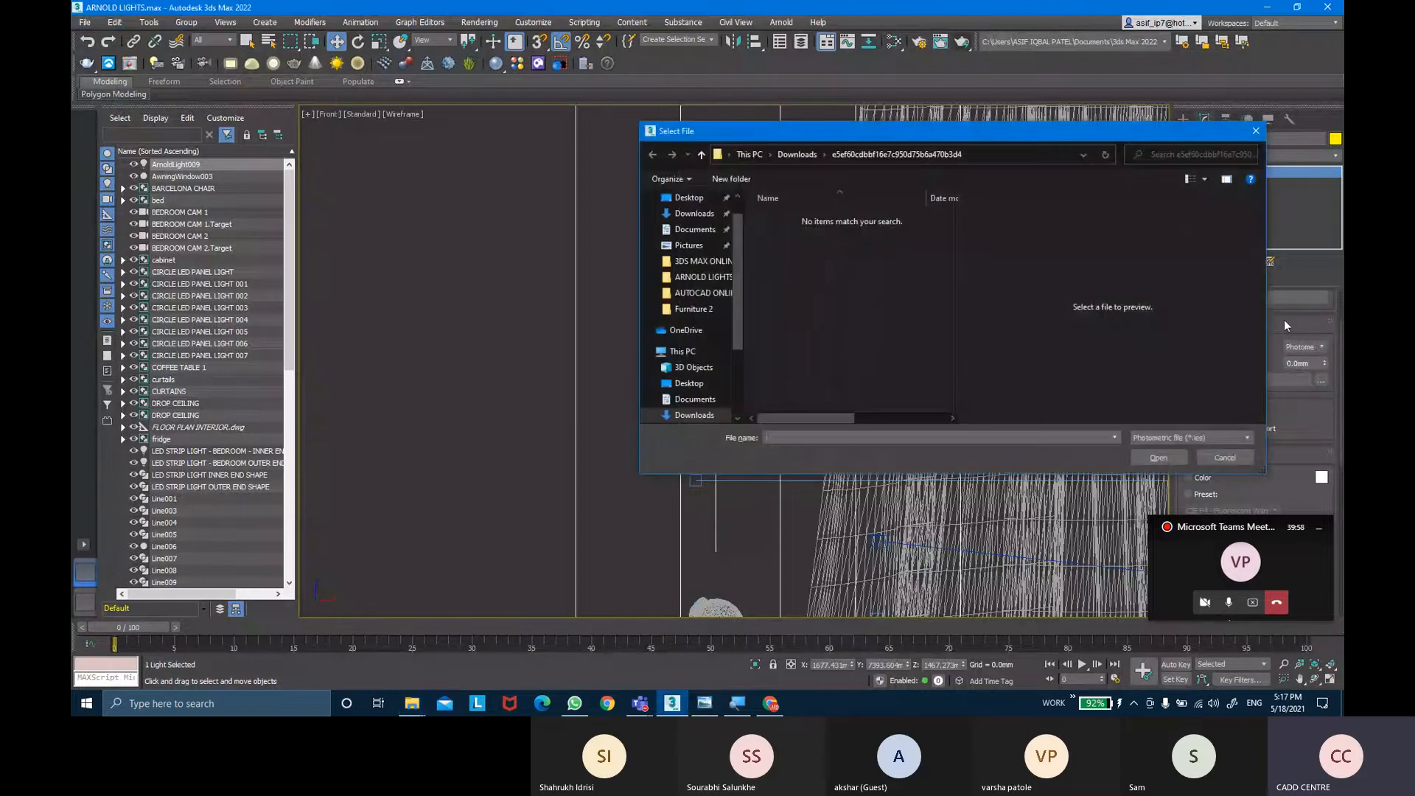
left_click(701, 261)
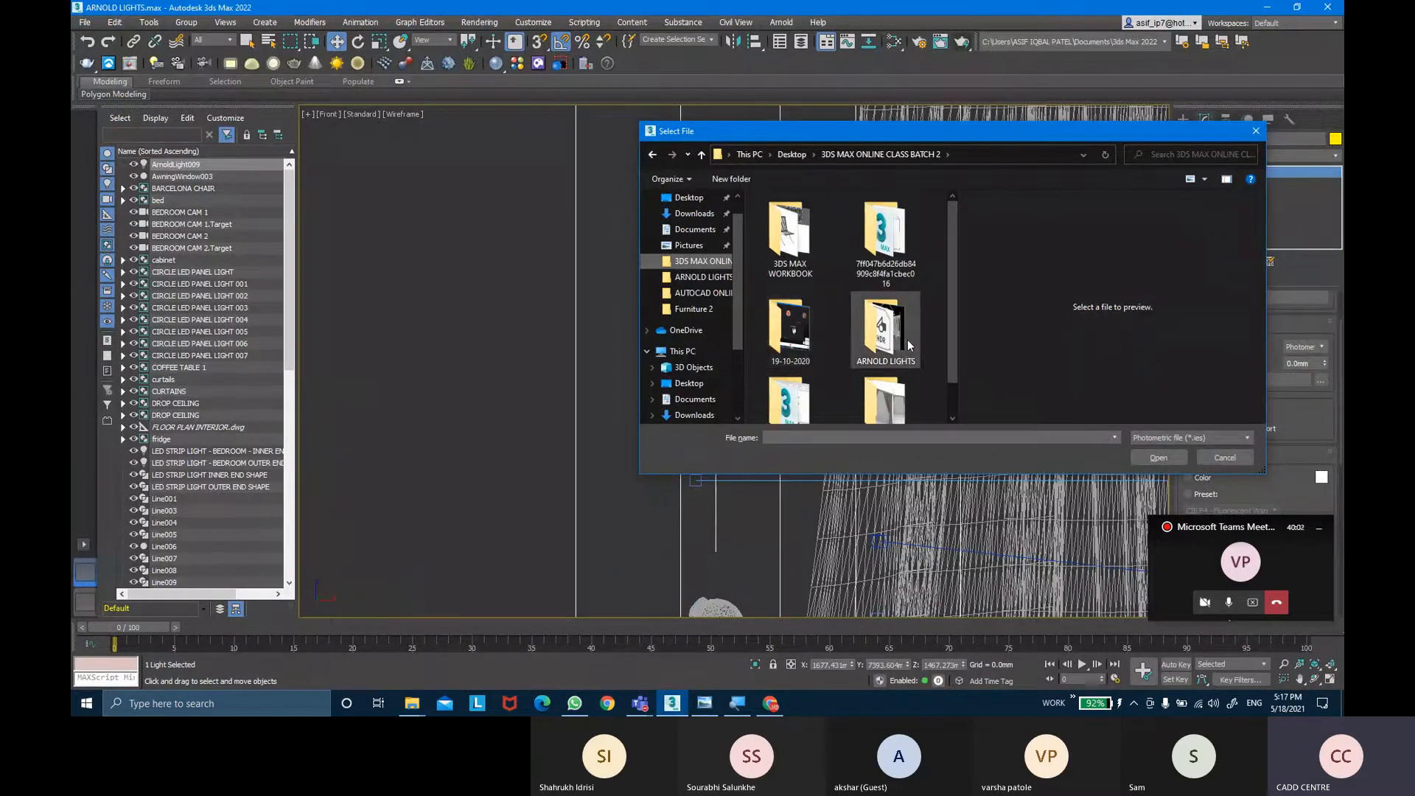
double_click(884, 328)
double_click(808, 280)
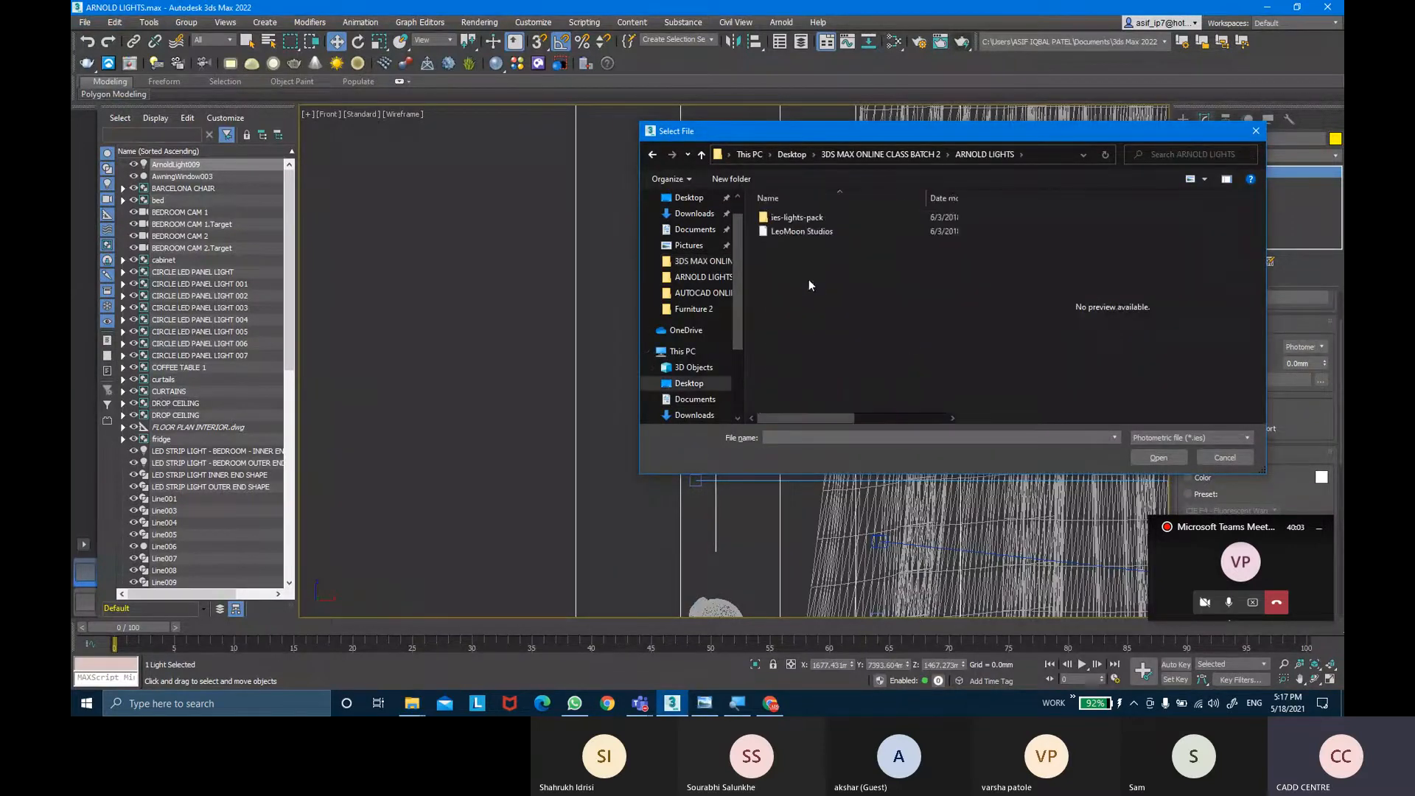
double_click(813, 216)
left_click(847, 329)
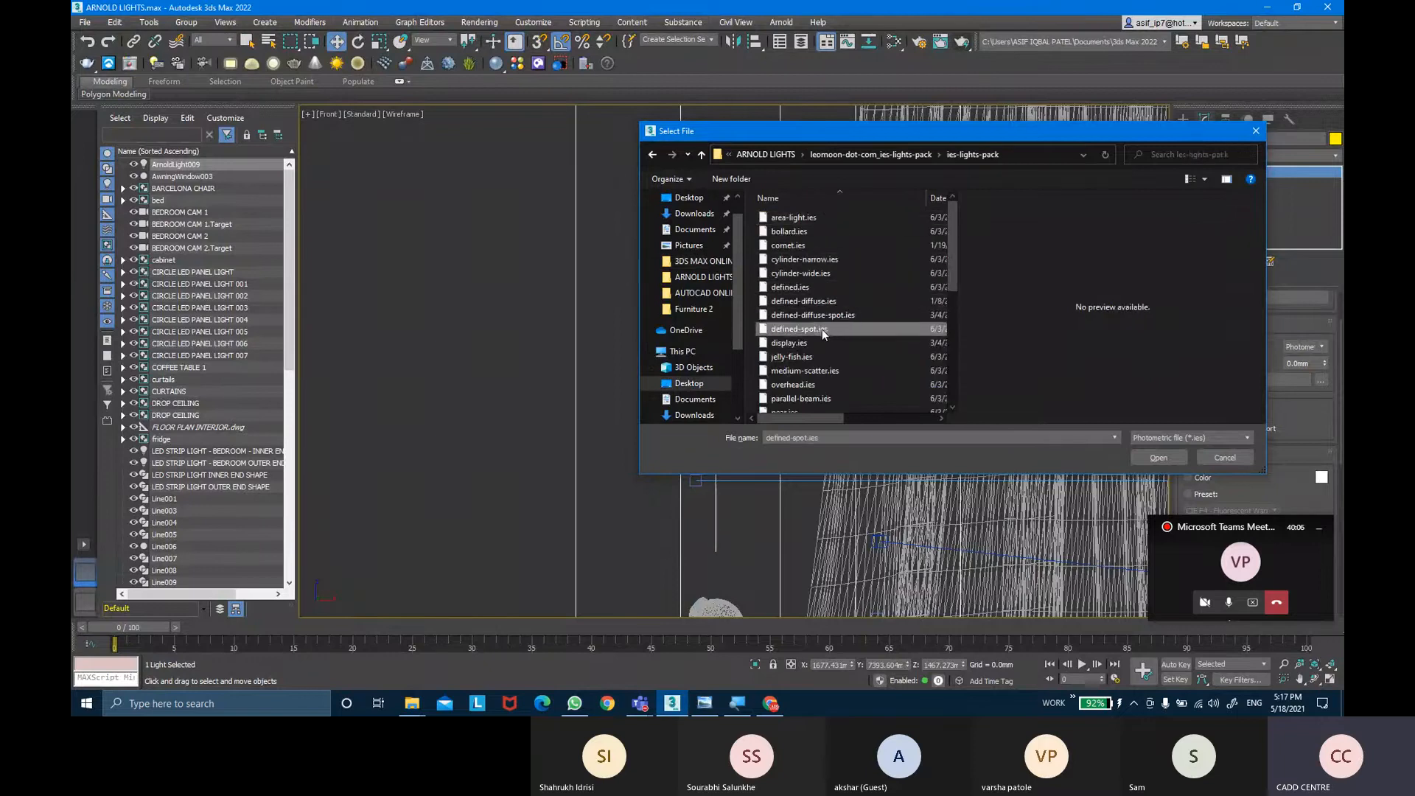
left_click(1155, 457)
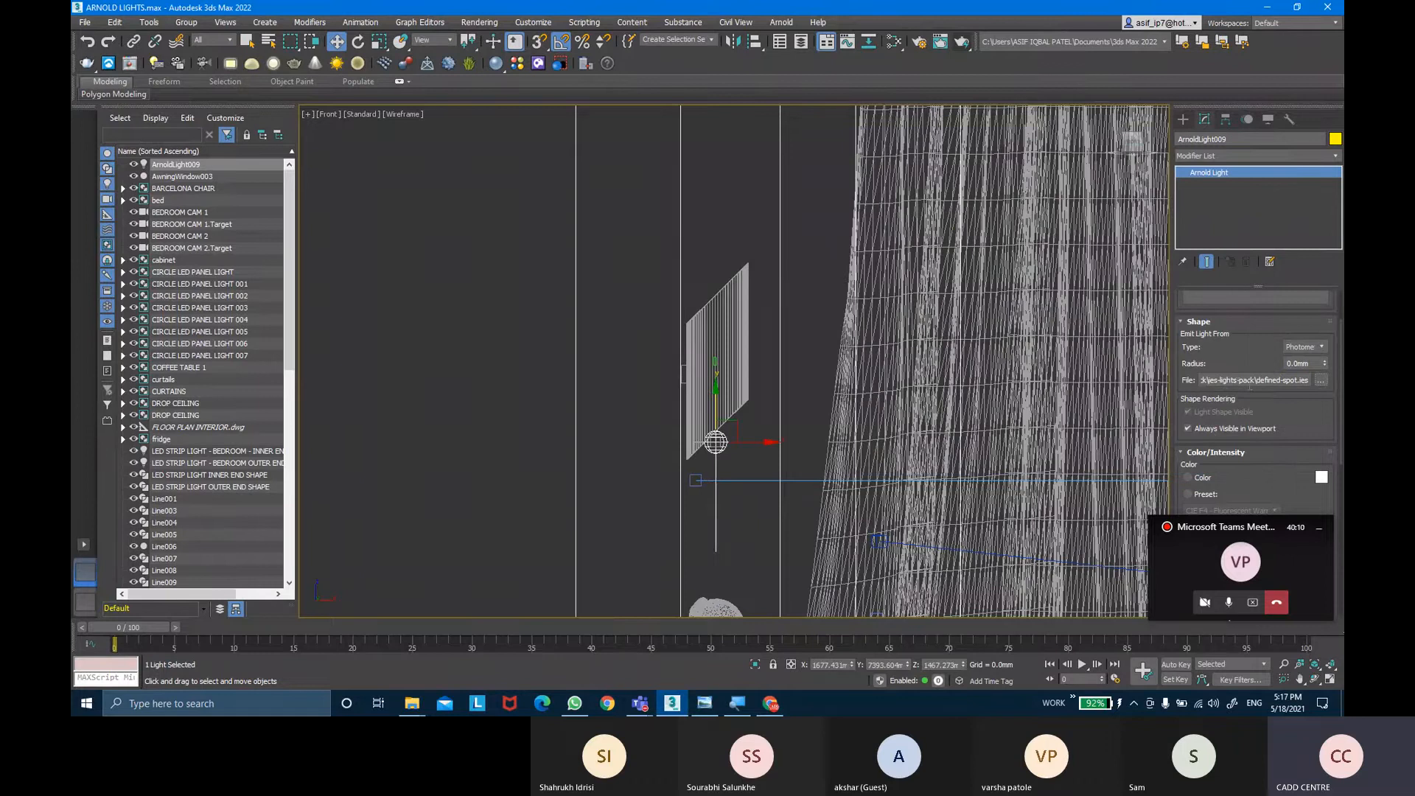
Mirror the Arnold light on the Y axis as an instance, offsetting the copy up to the wall lamp's upper end.
scroll(772, 373, "down", 3)
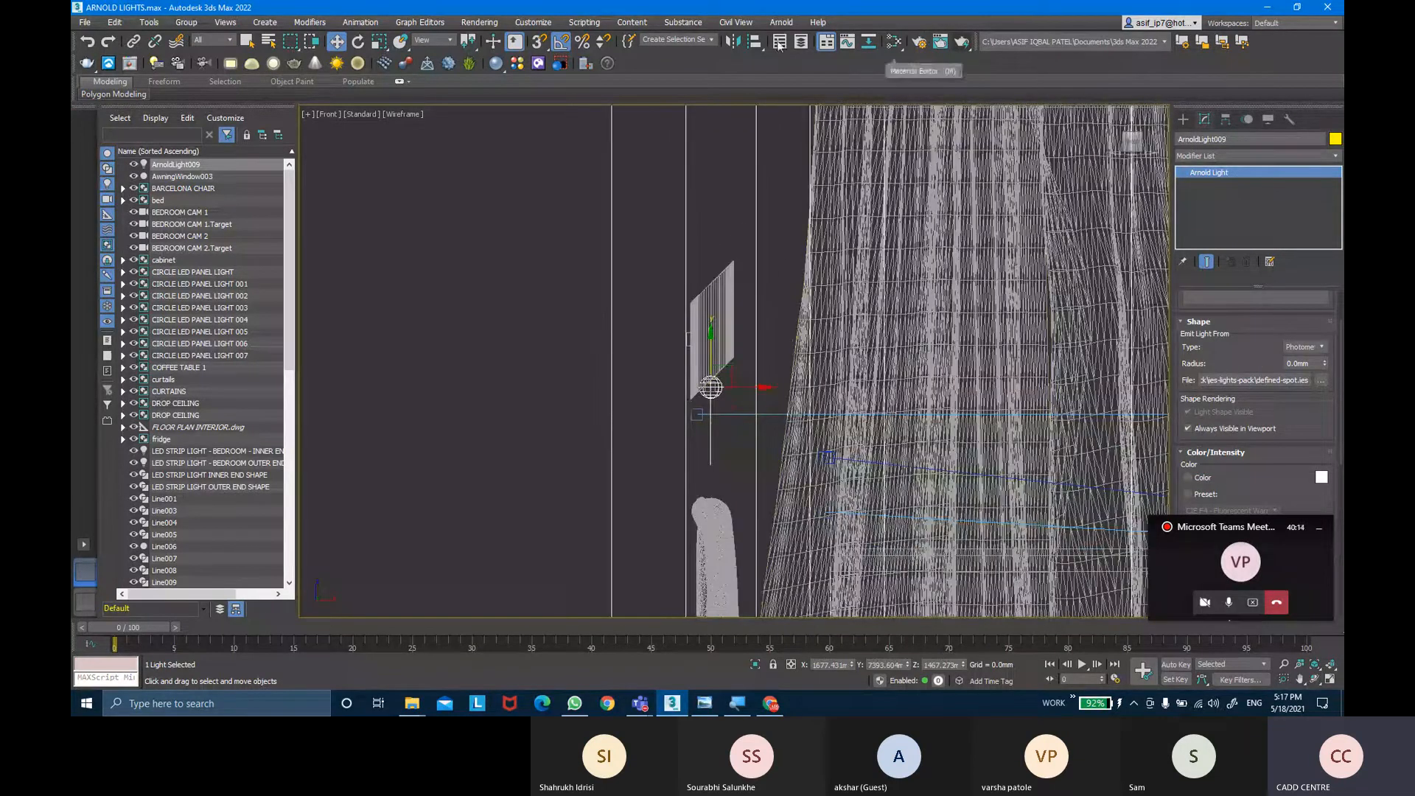
left_click(737, 44)
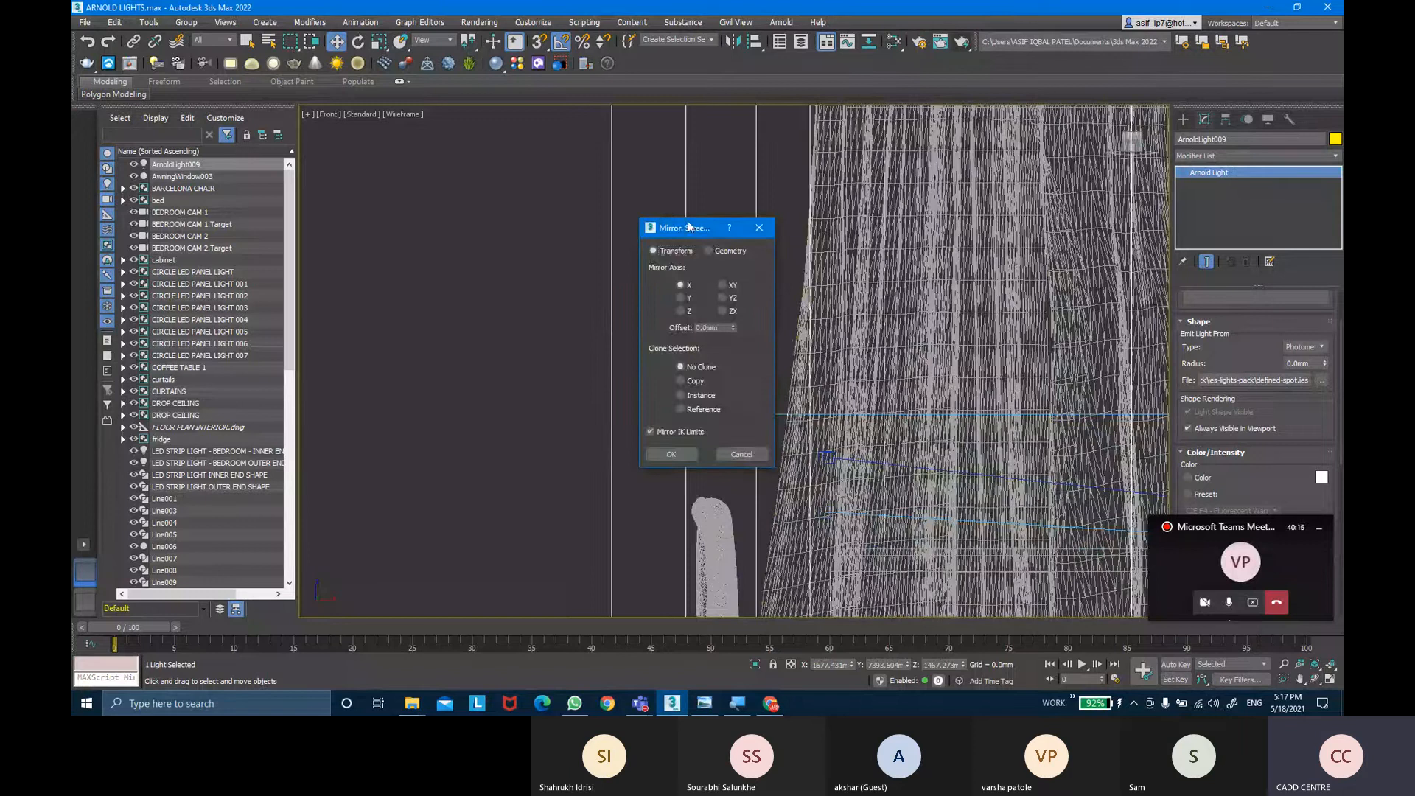
left_click_drag(689, 227, 955, 165)
left_click(957, 237)
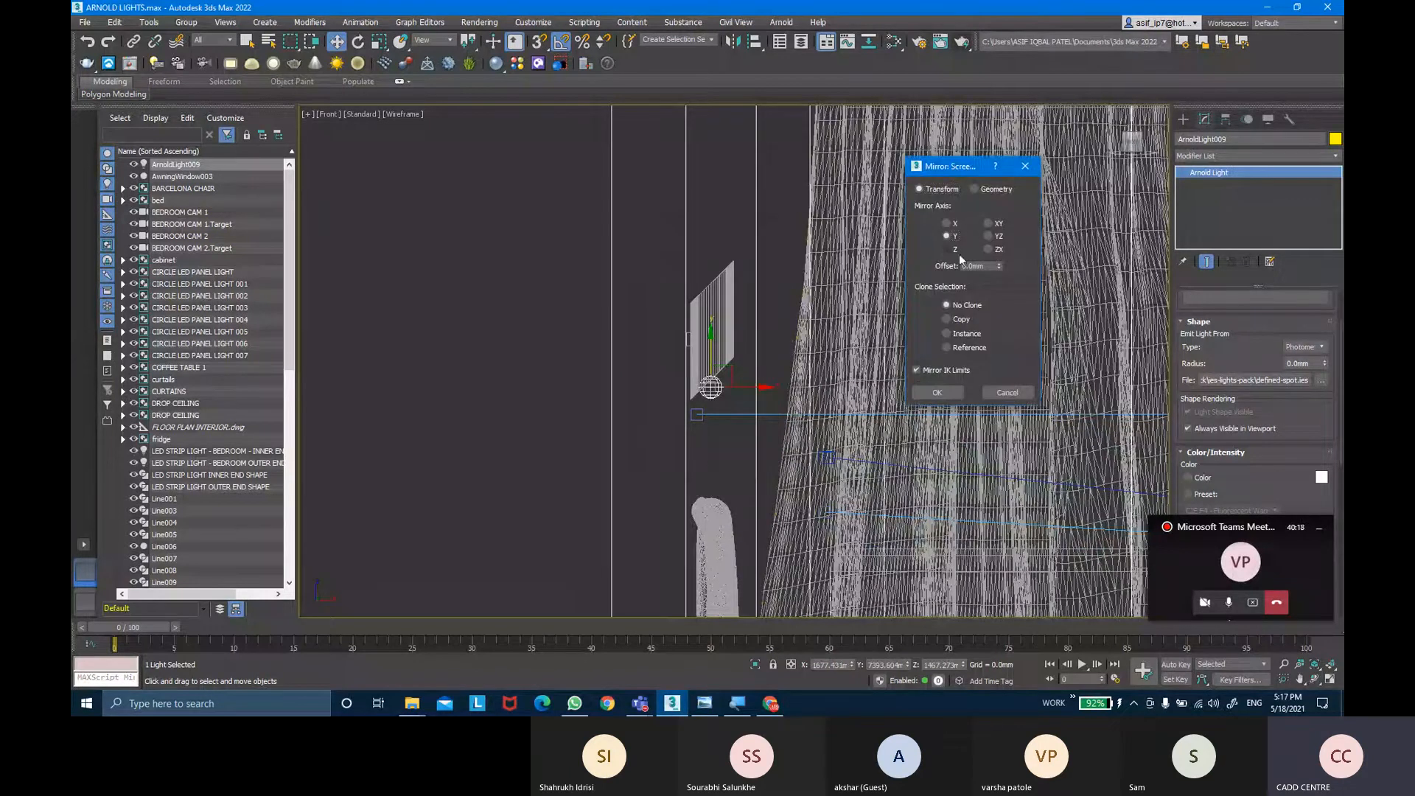
left_click(966, 336)
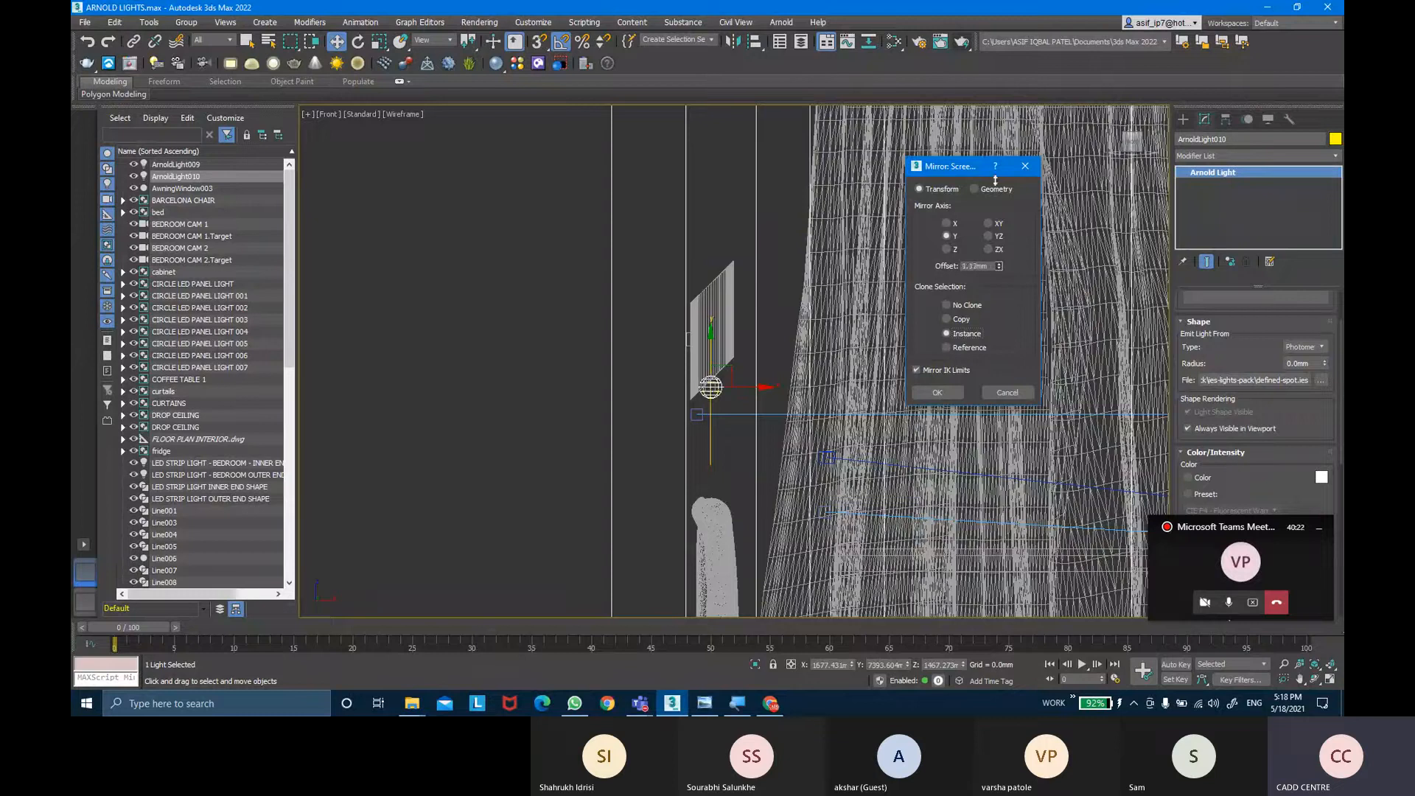
left_click_drag(995, 180, 659, 579)
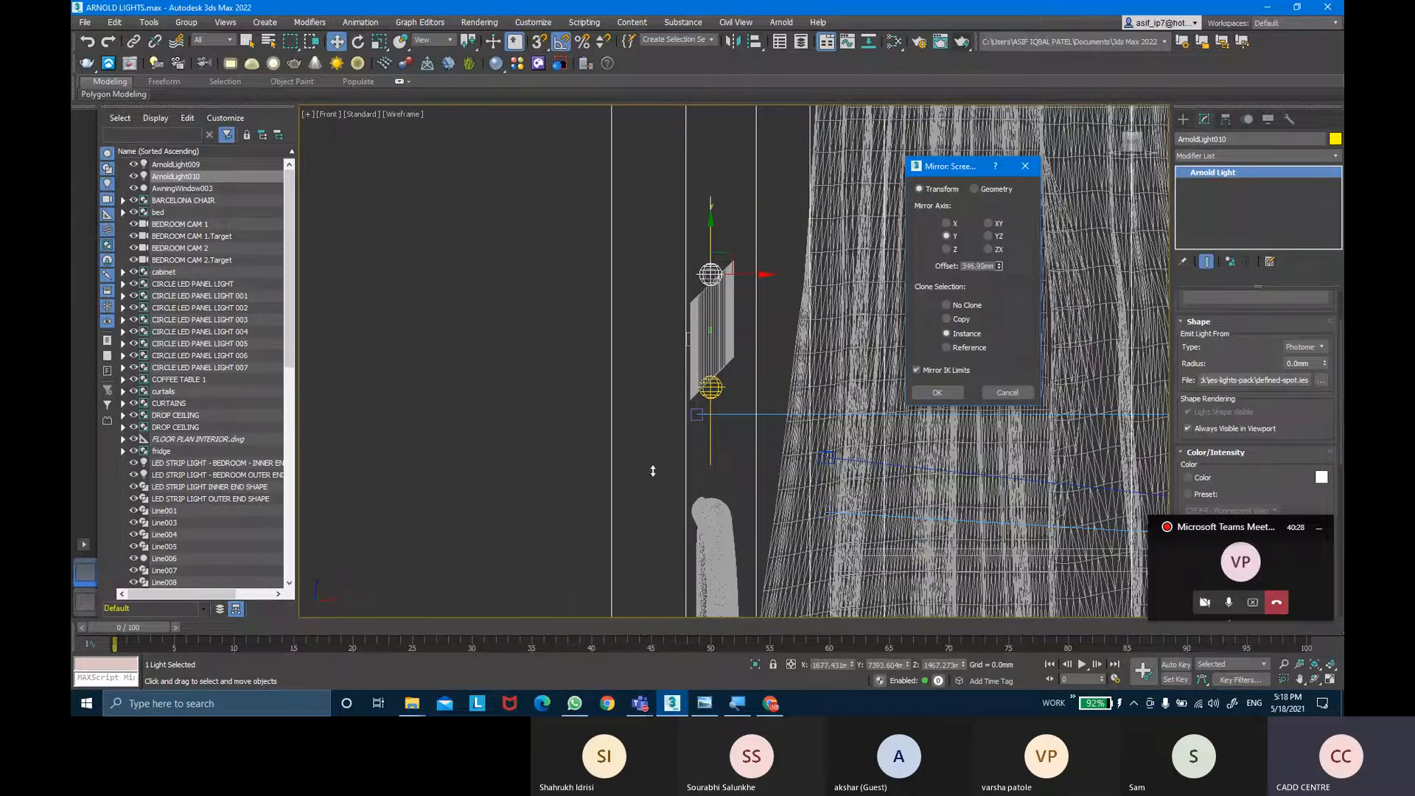
left_click(935, 395)
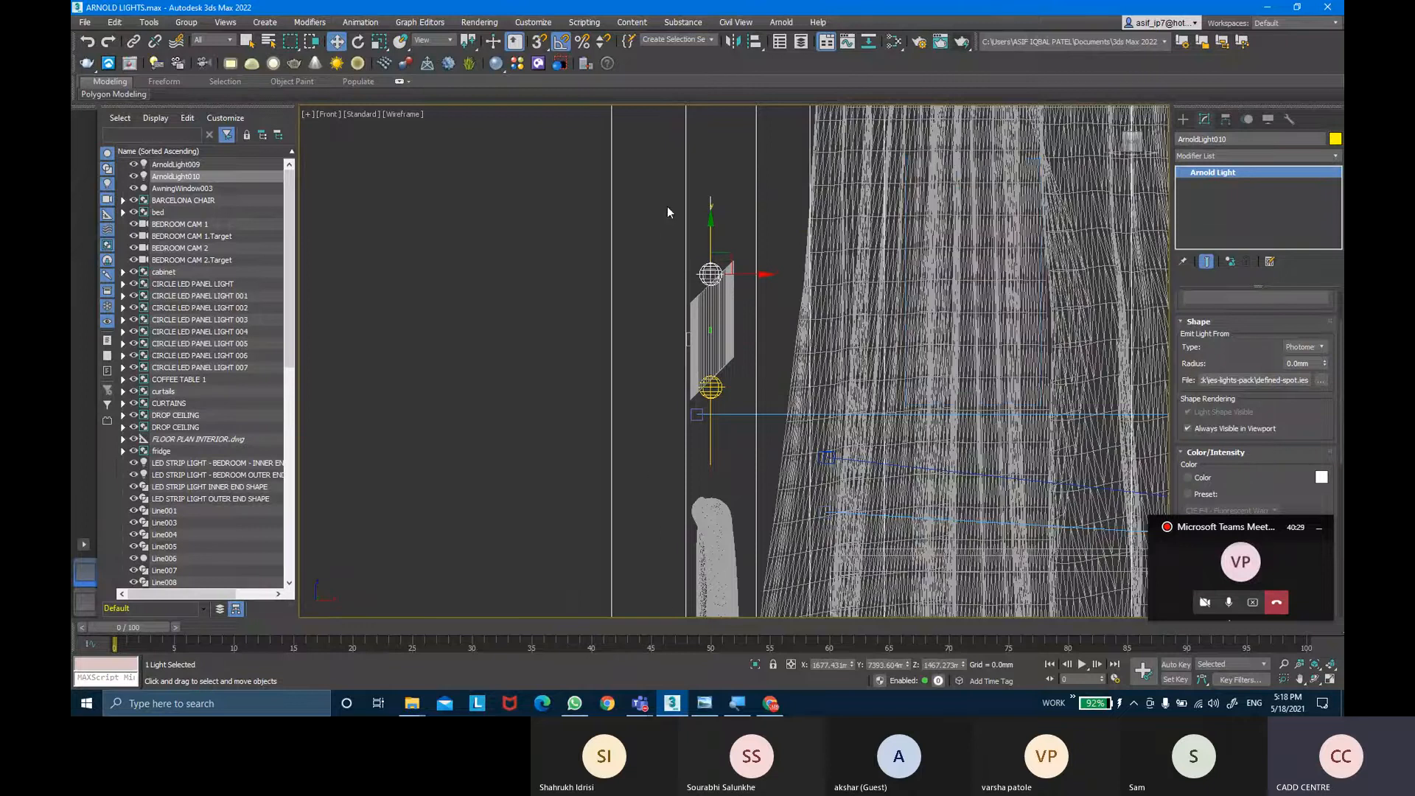
Clone both wall-lamp lights as instances in the top view, placing them centred in the lamp on the other side of the bed.
left_click(620, 260)
left_click(704, 269)
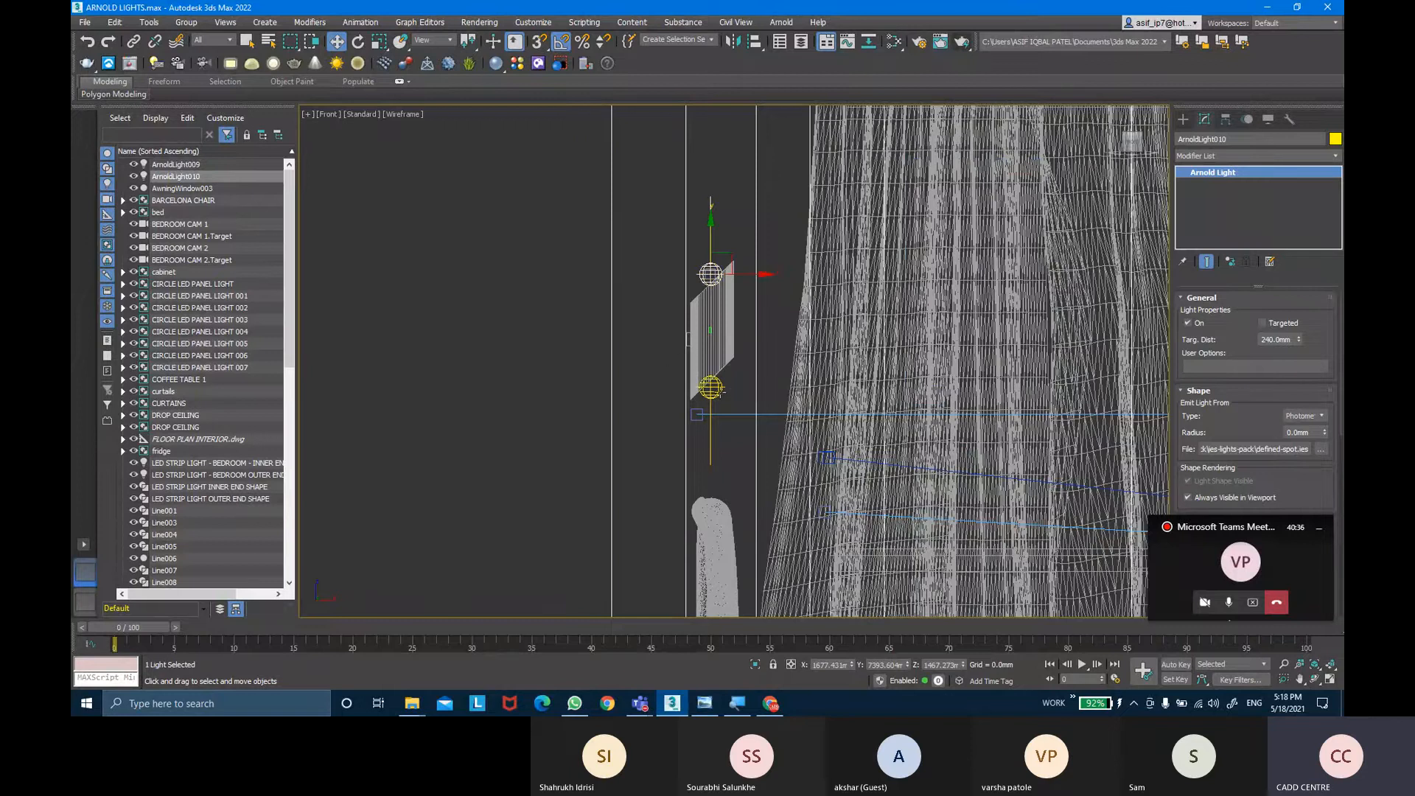
left_click(725, 398)
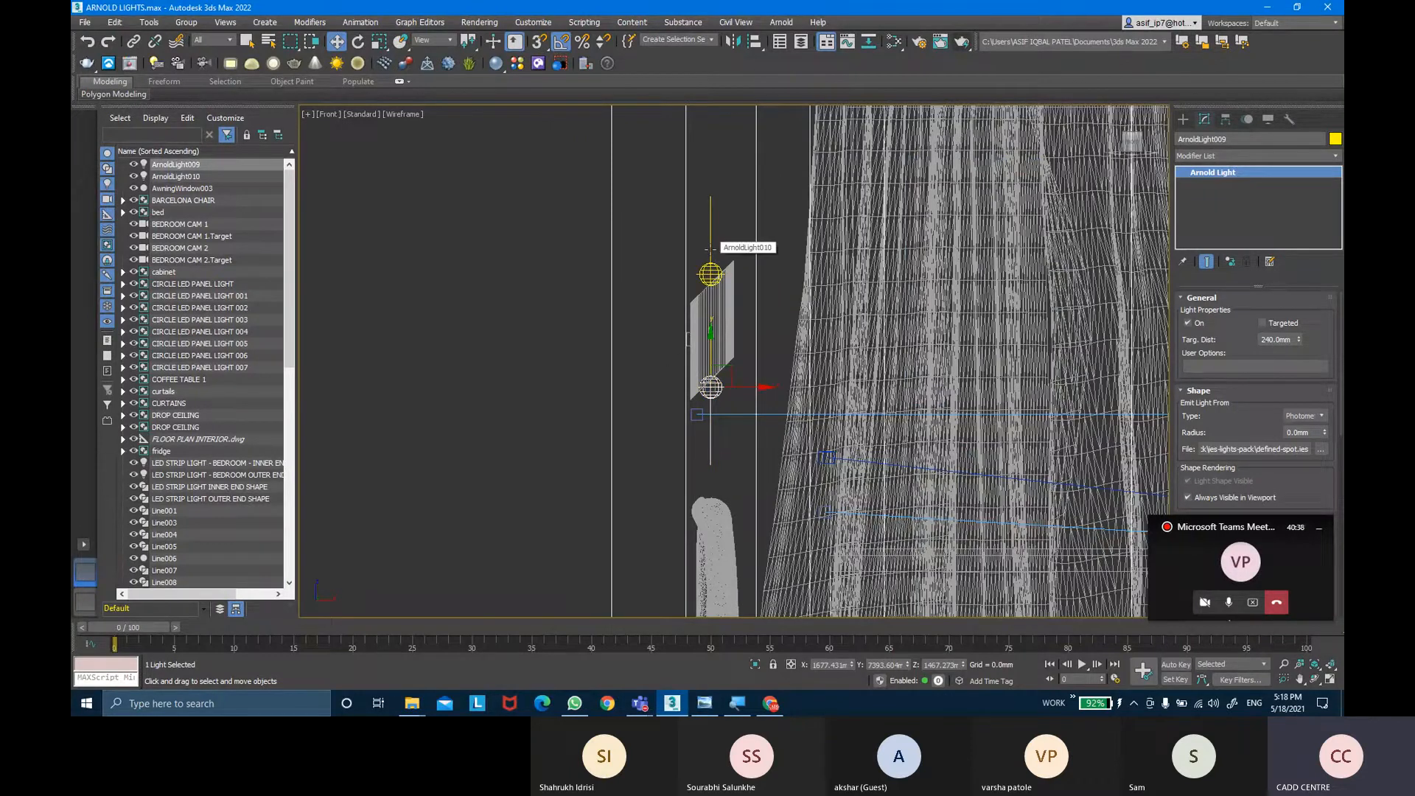
left_click(708, 251, "ctrl")
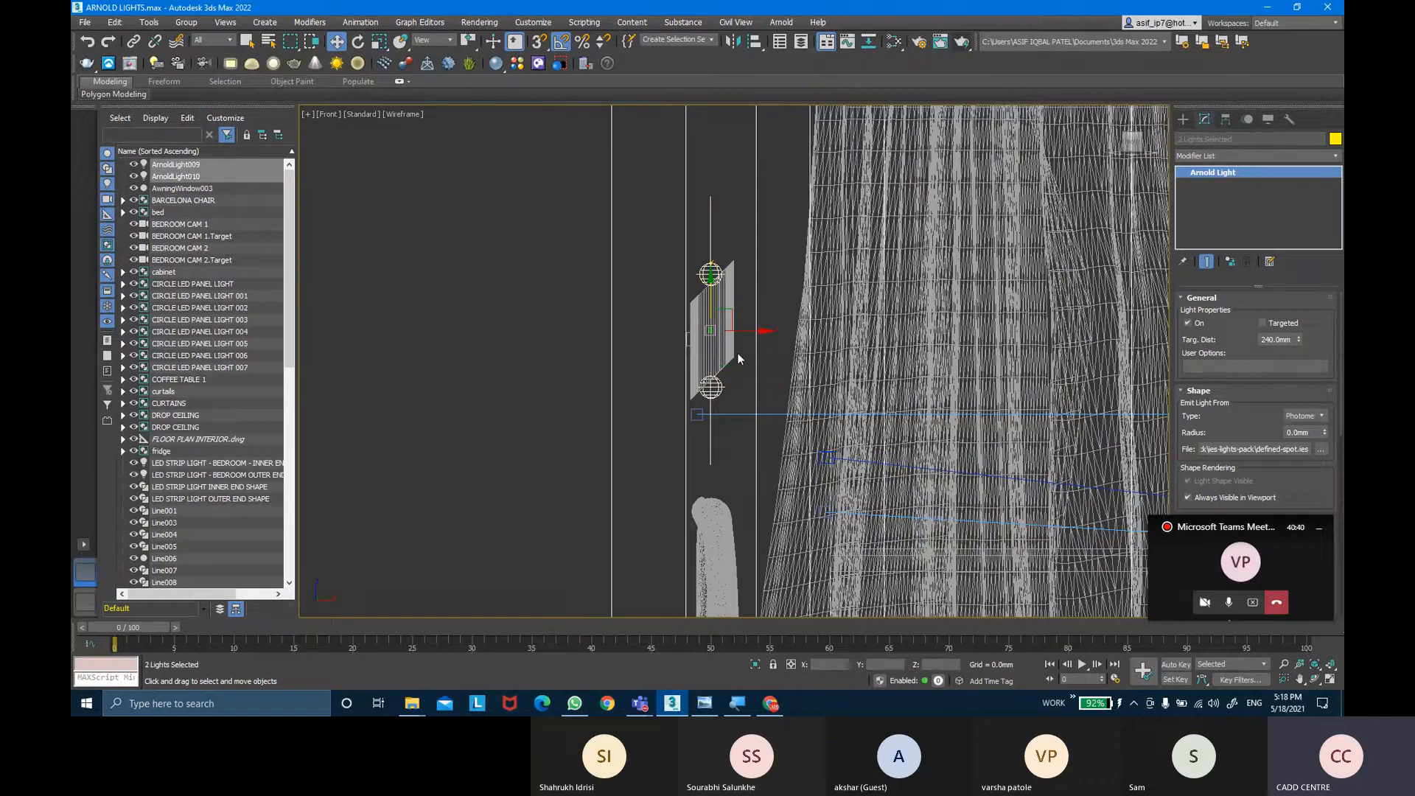
key("t")
scroll(737, 352, "down", 5)
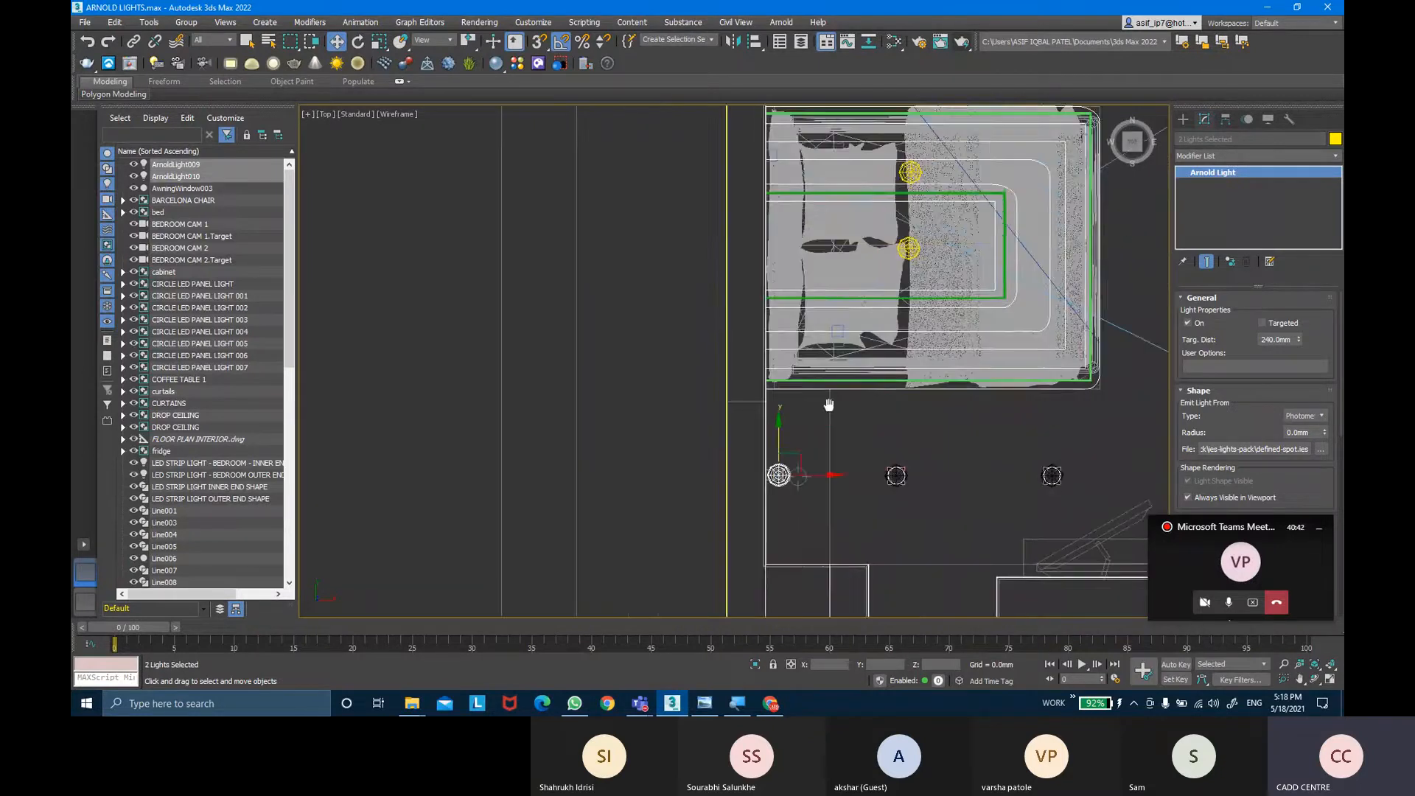
middle_click_drag(830, 378, 823, 409)
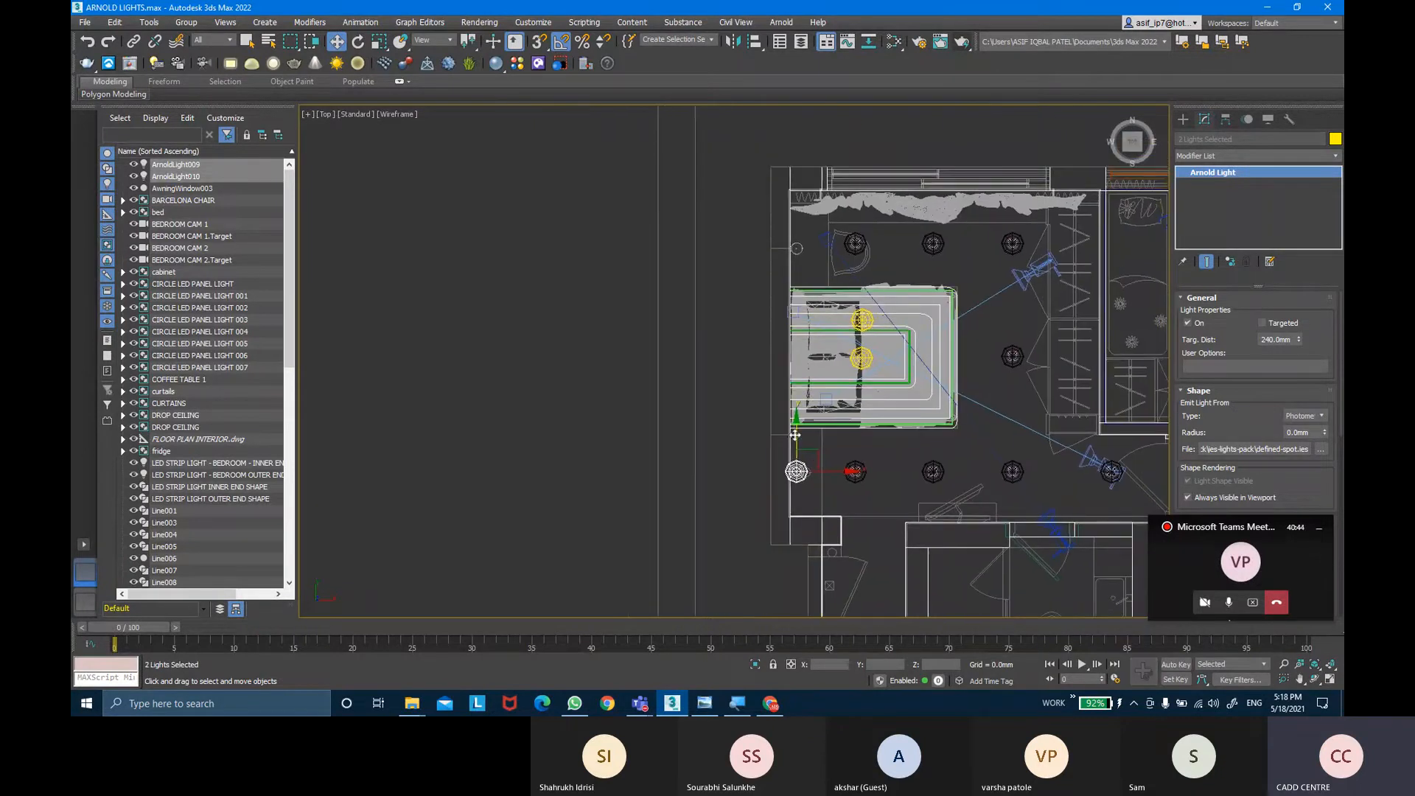
left_click_drag(796, 443, 782, 211)
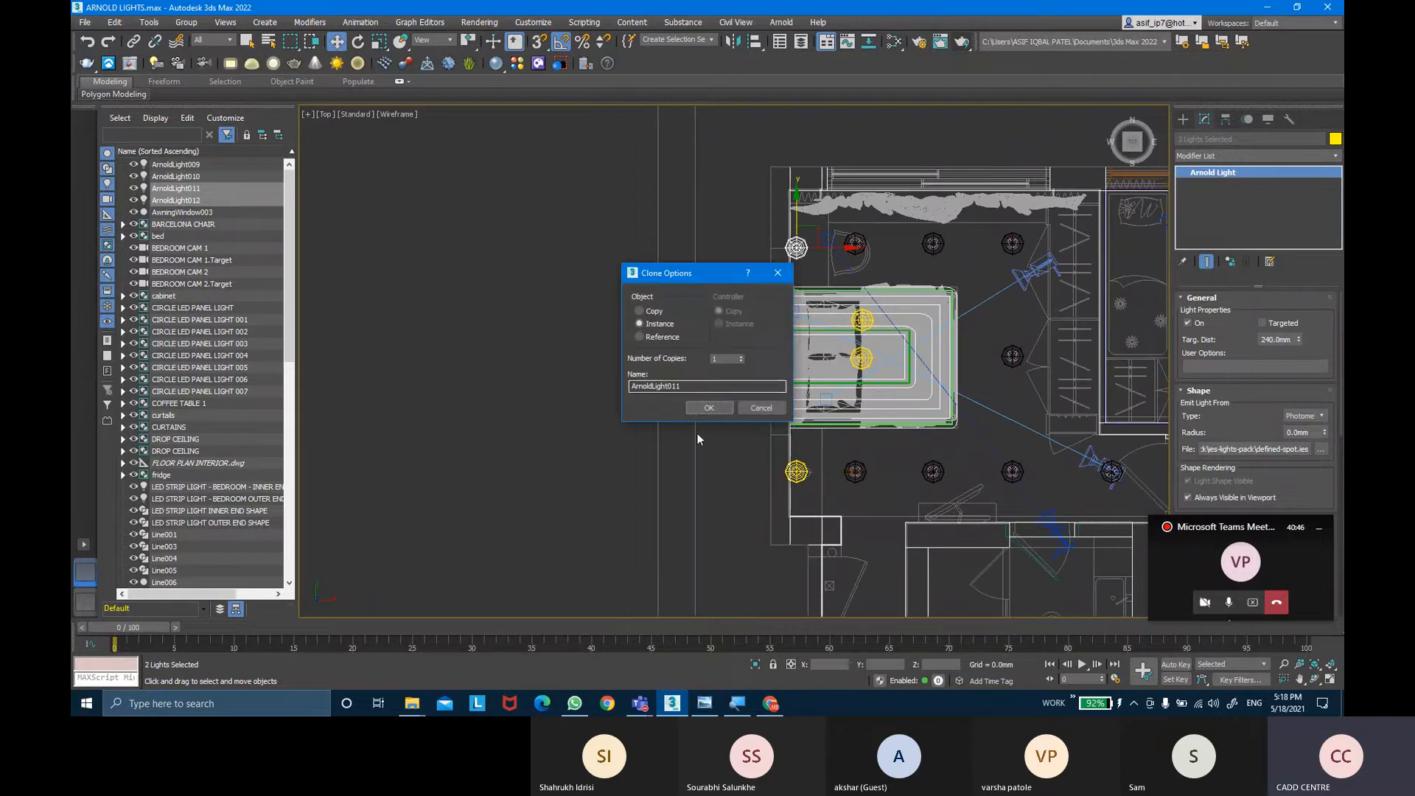
left_click(706, 408)
scroll(792, 243, "up", 10)
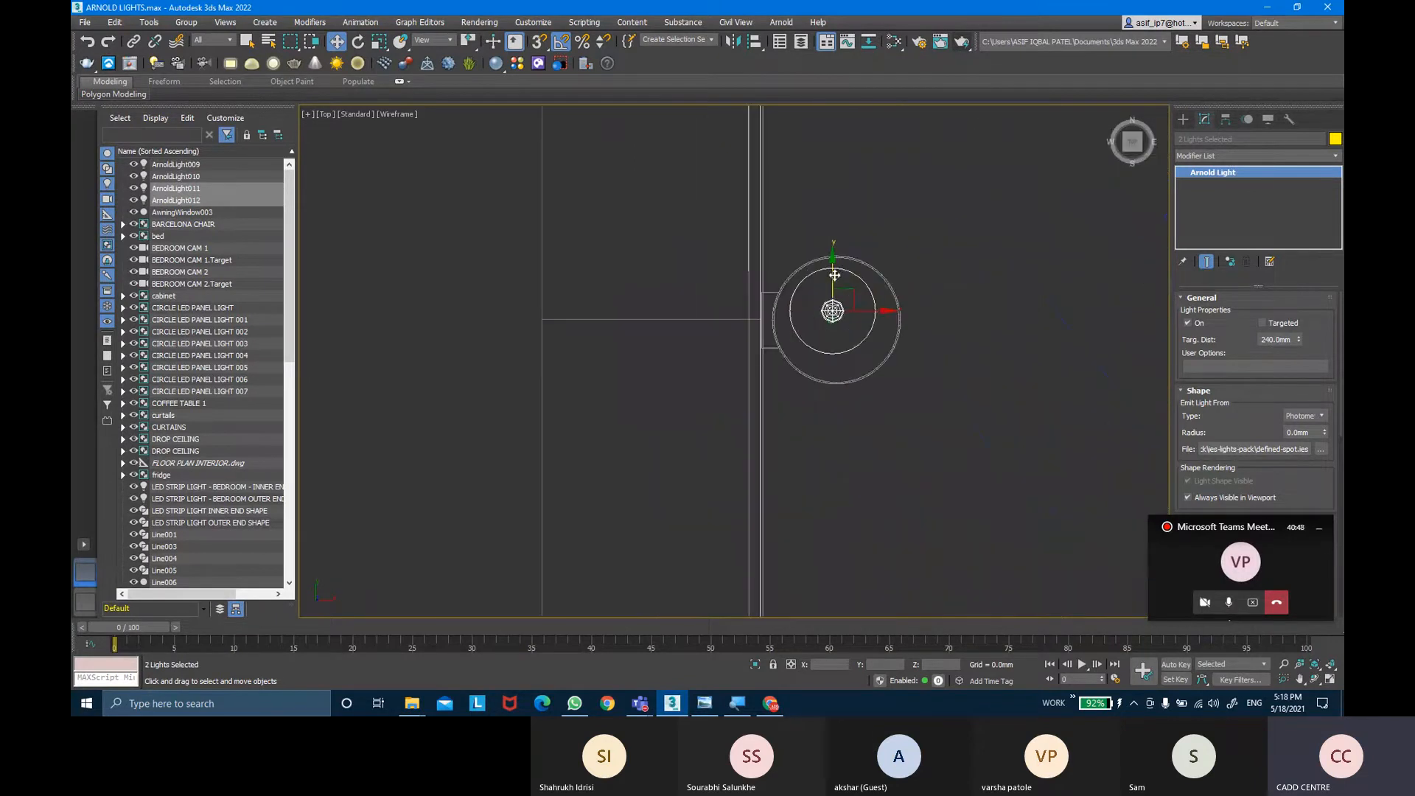
left_click(956, 359)
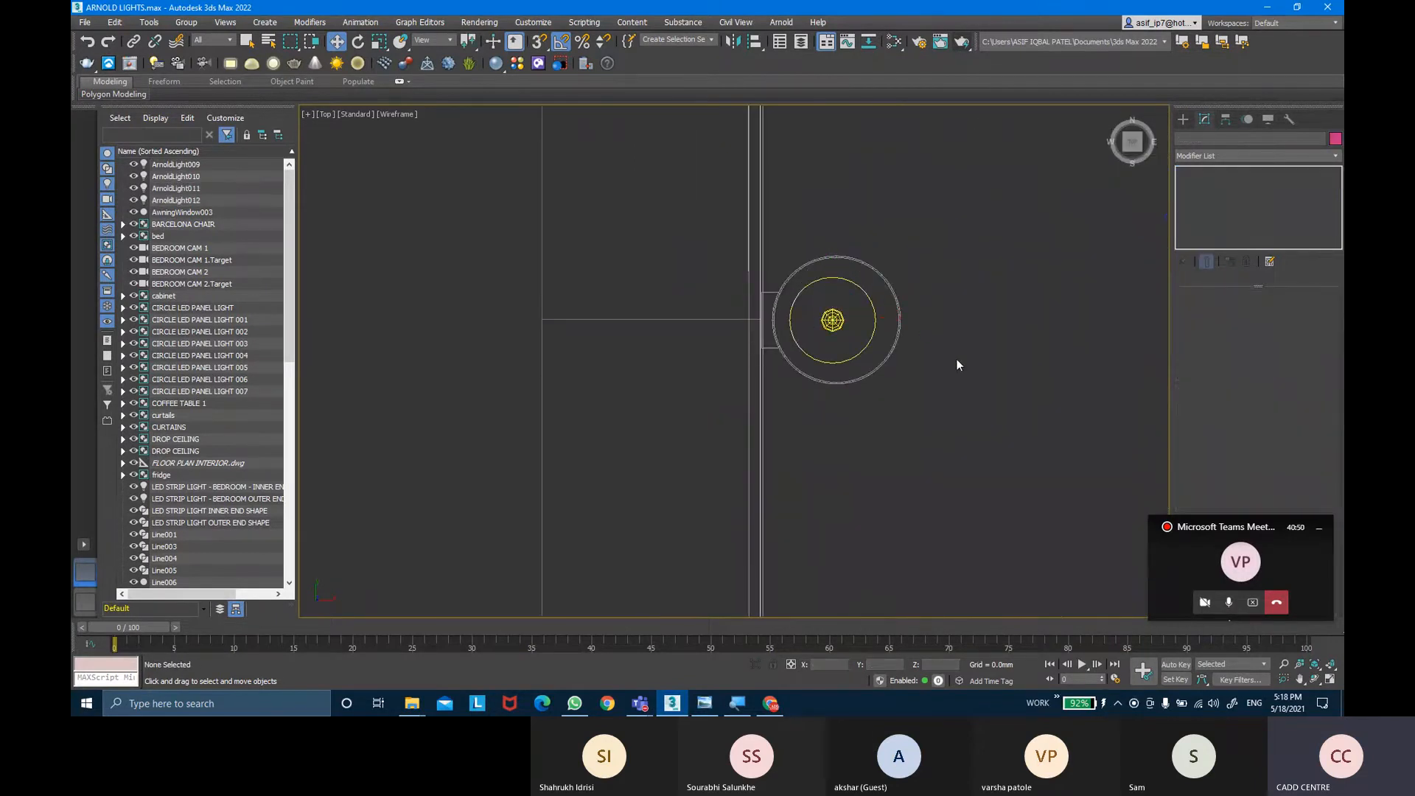
Show the scene through BEDROOM CAM 1 with safe frames, and run a test render of it.
key("c")
double_click(679, 255)
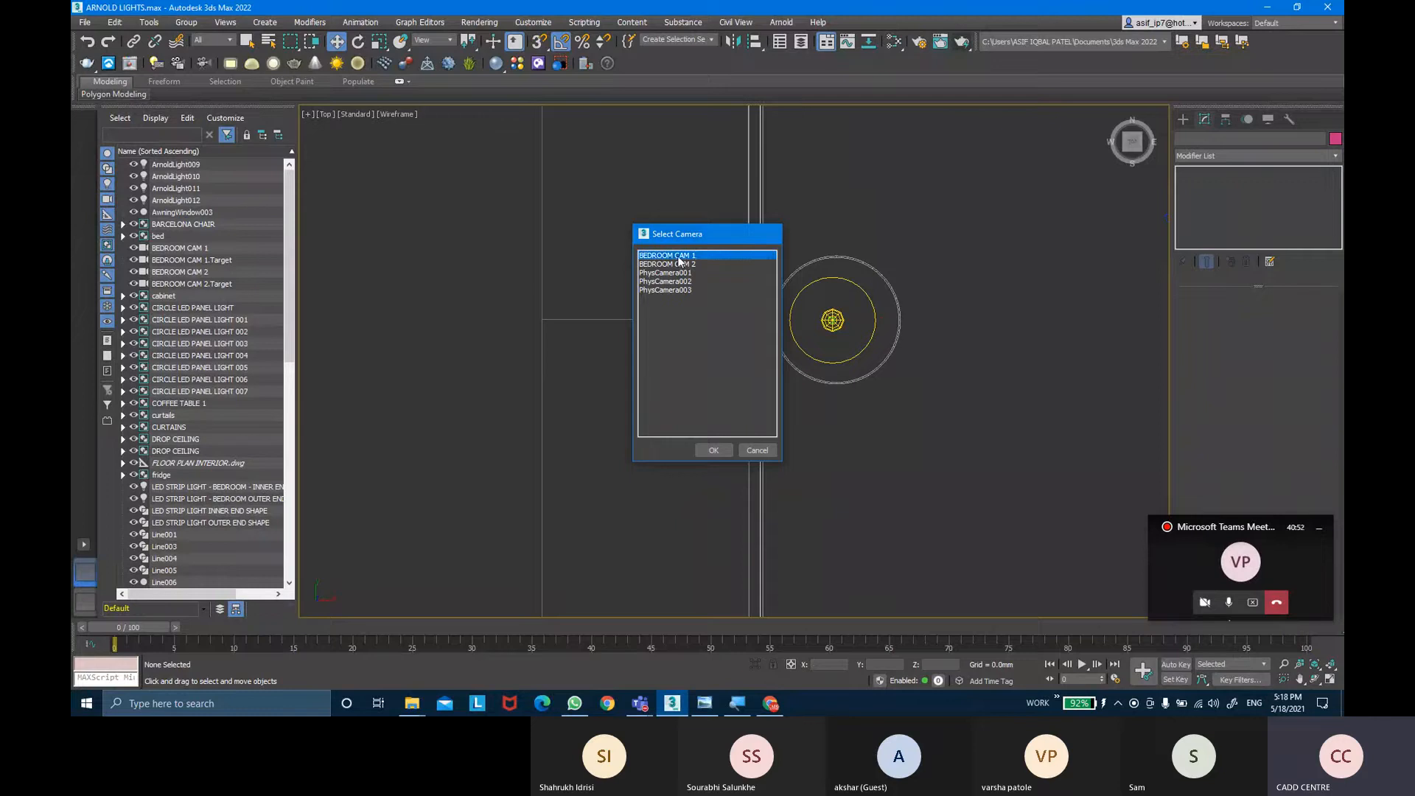
key("shift+f")
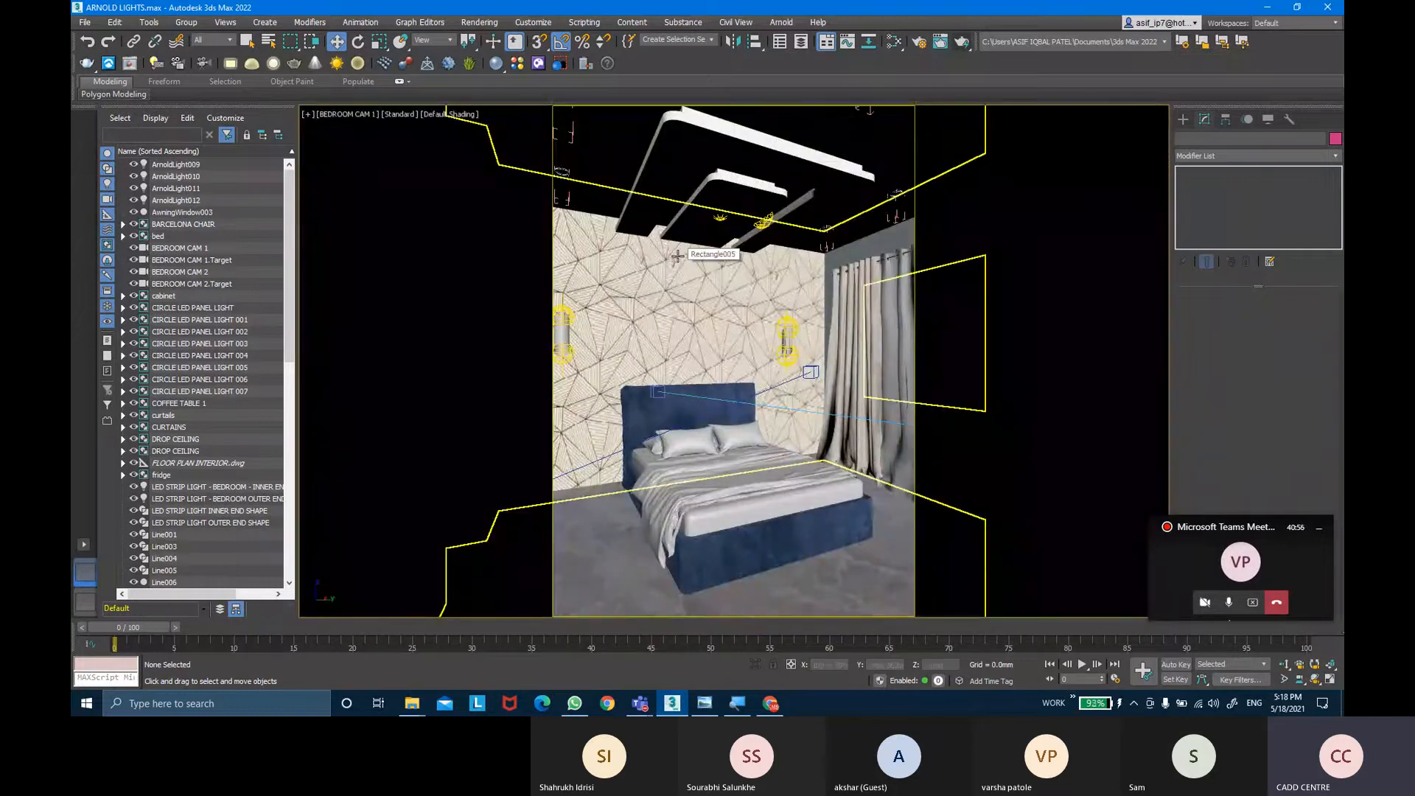
key("shift+q")
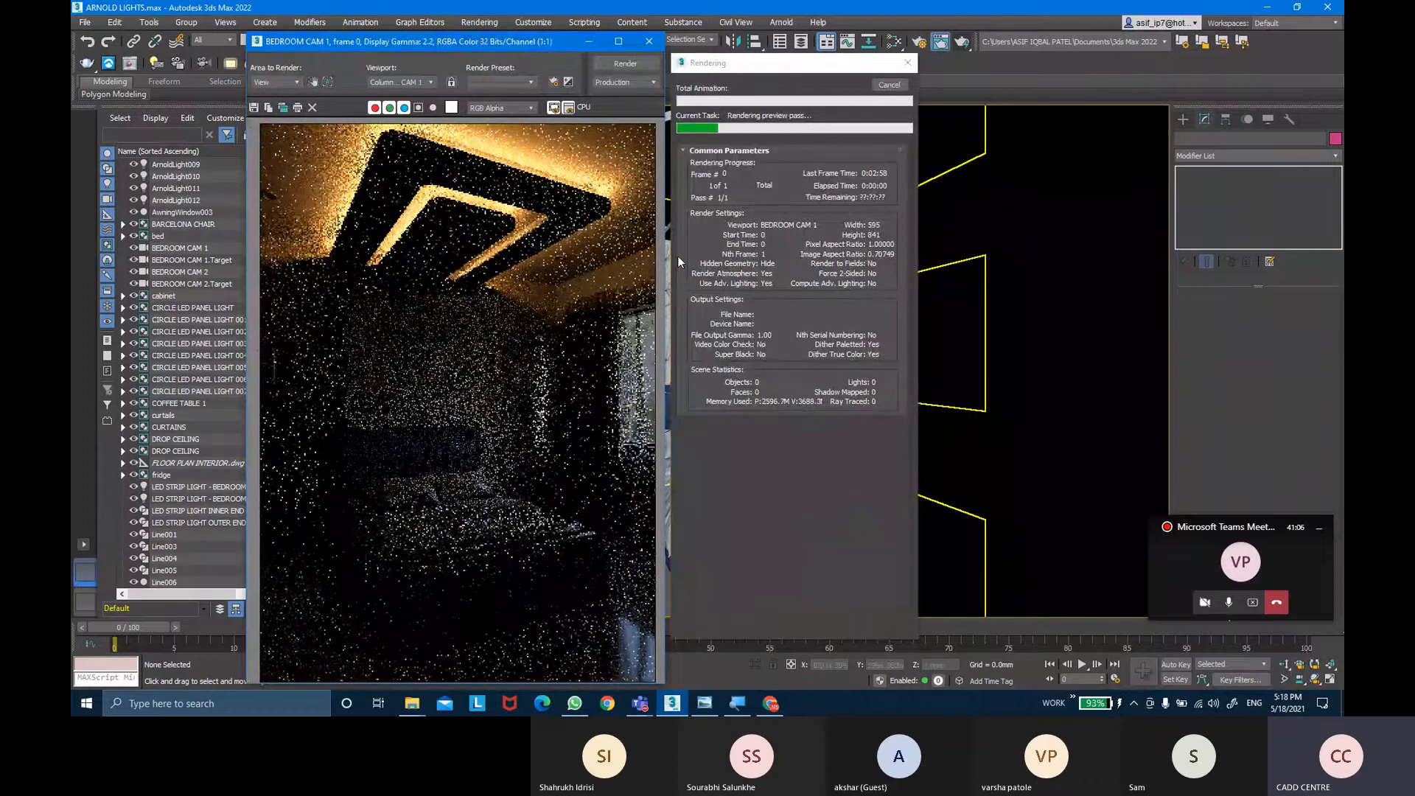
left_click(648, 42)
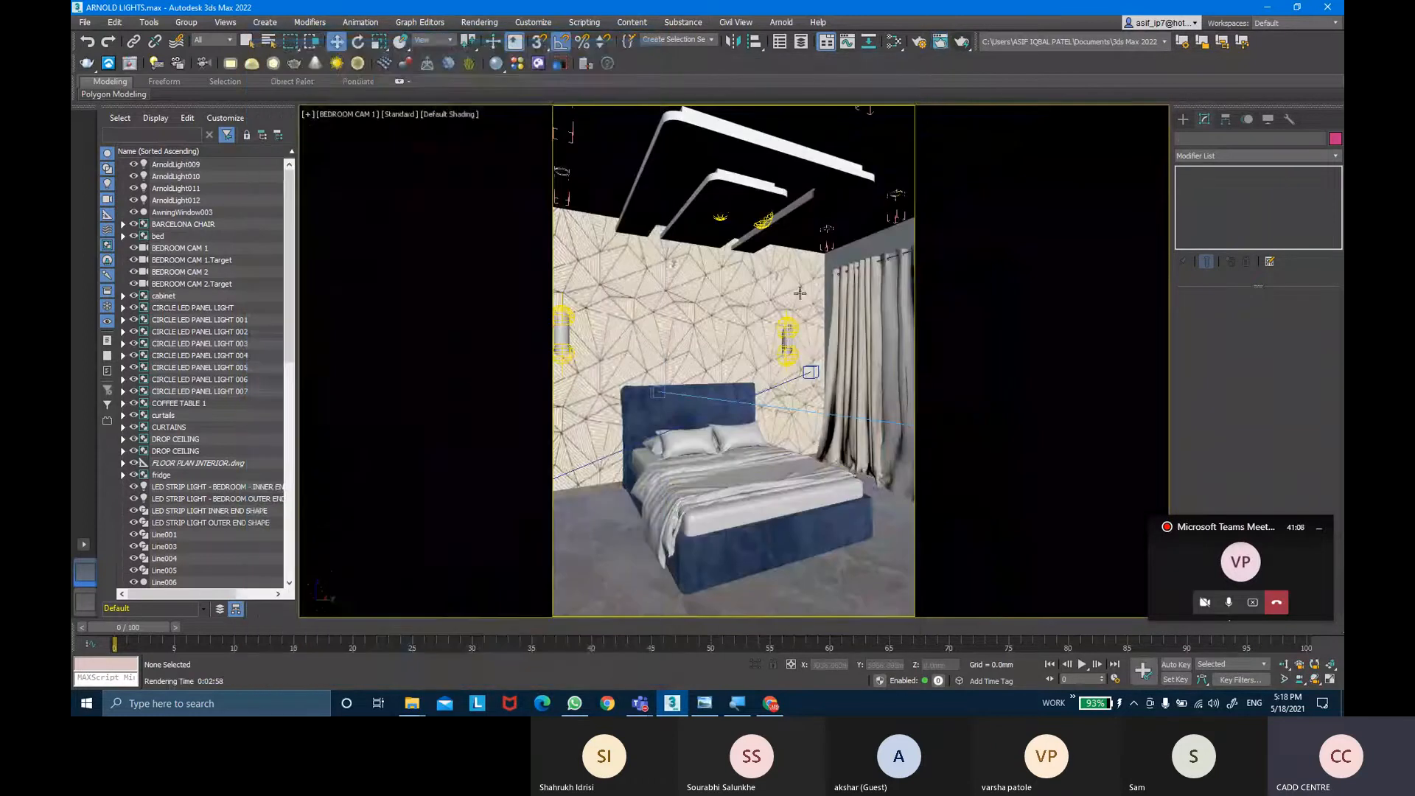
Set the wall-lamp light's radius to 5 mm and test render BEDROOM CAM 1.
left_click(787, 334)
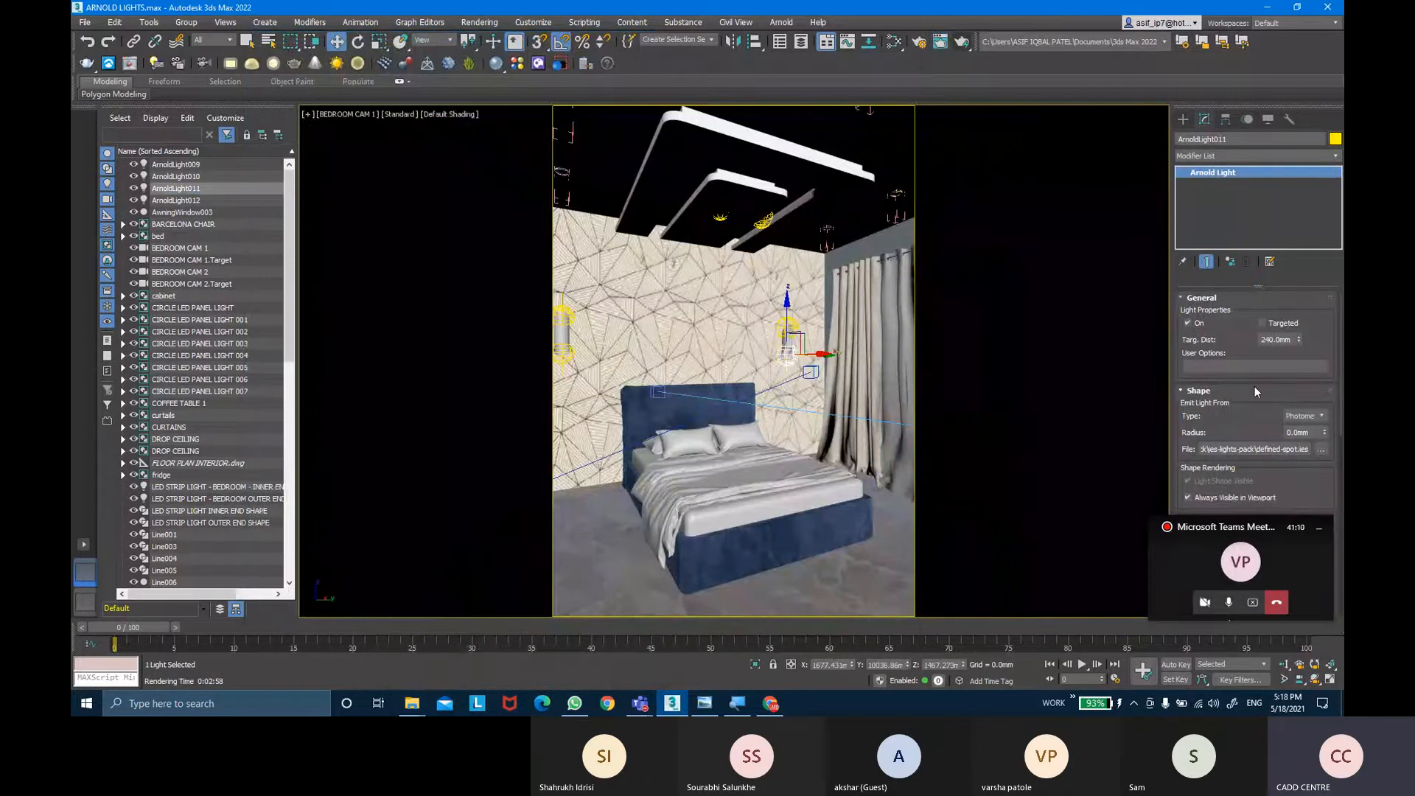
left_click_drag(1261, 542, 1056, 511)
scroll(1214, 536, "down", 3)
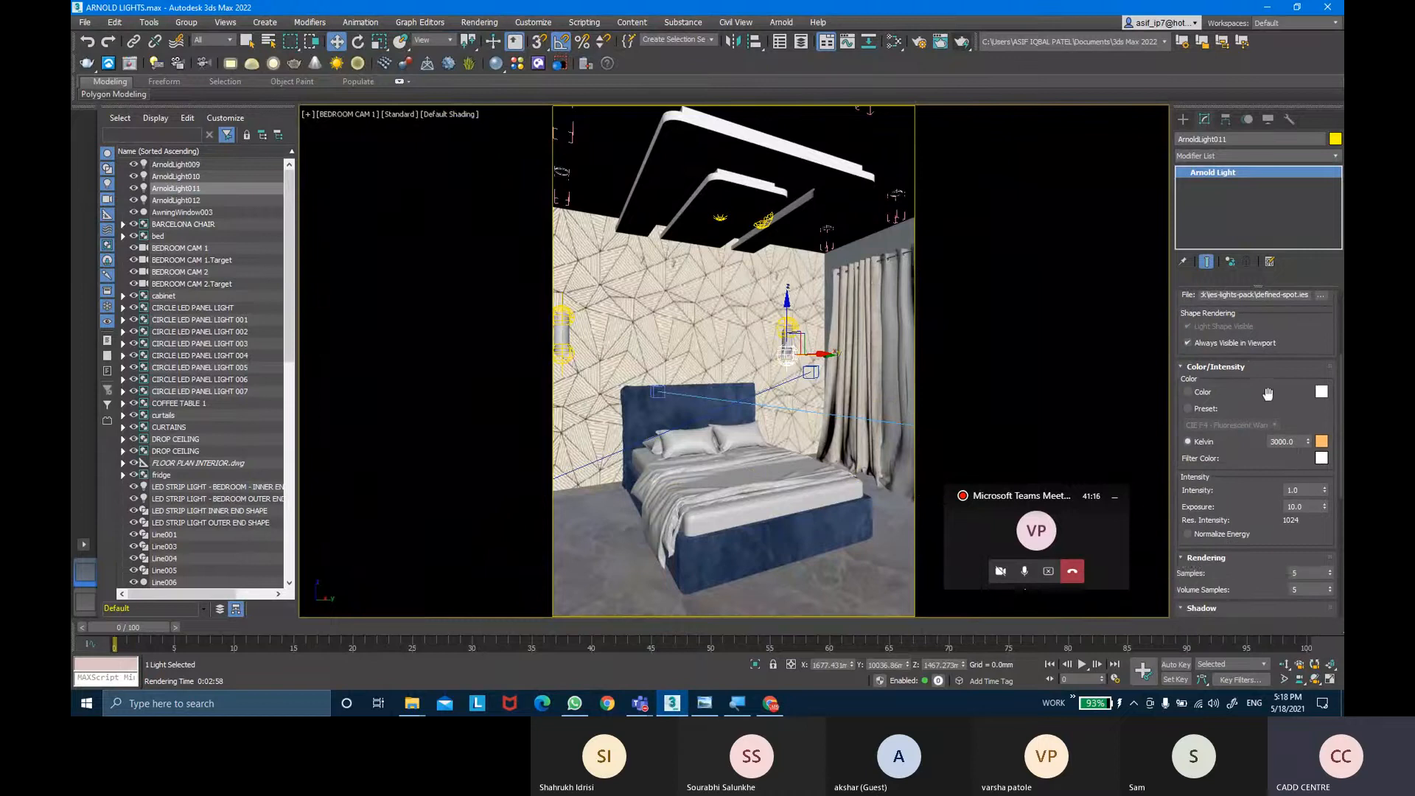
left_click_drag(1267, 397, 1269, 518)
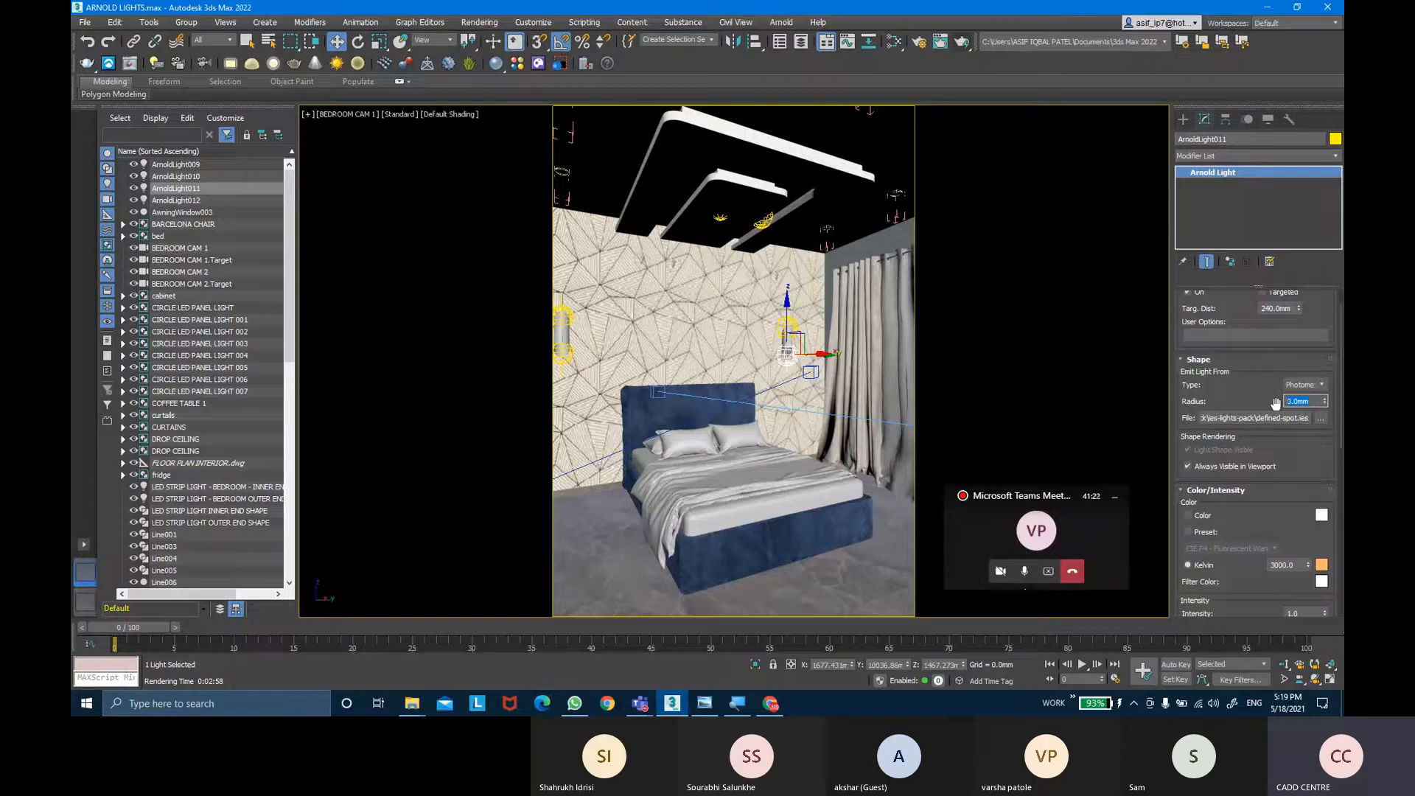
key("Return")
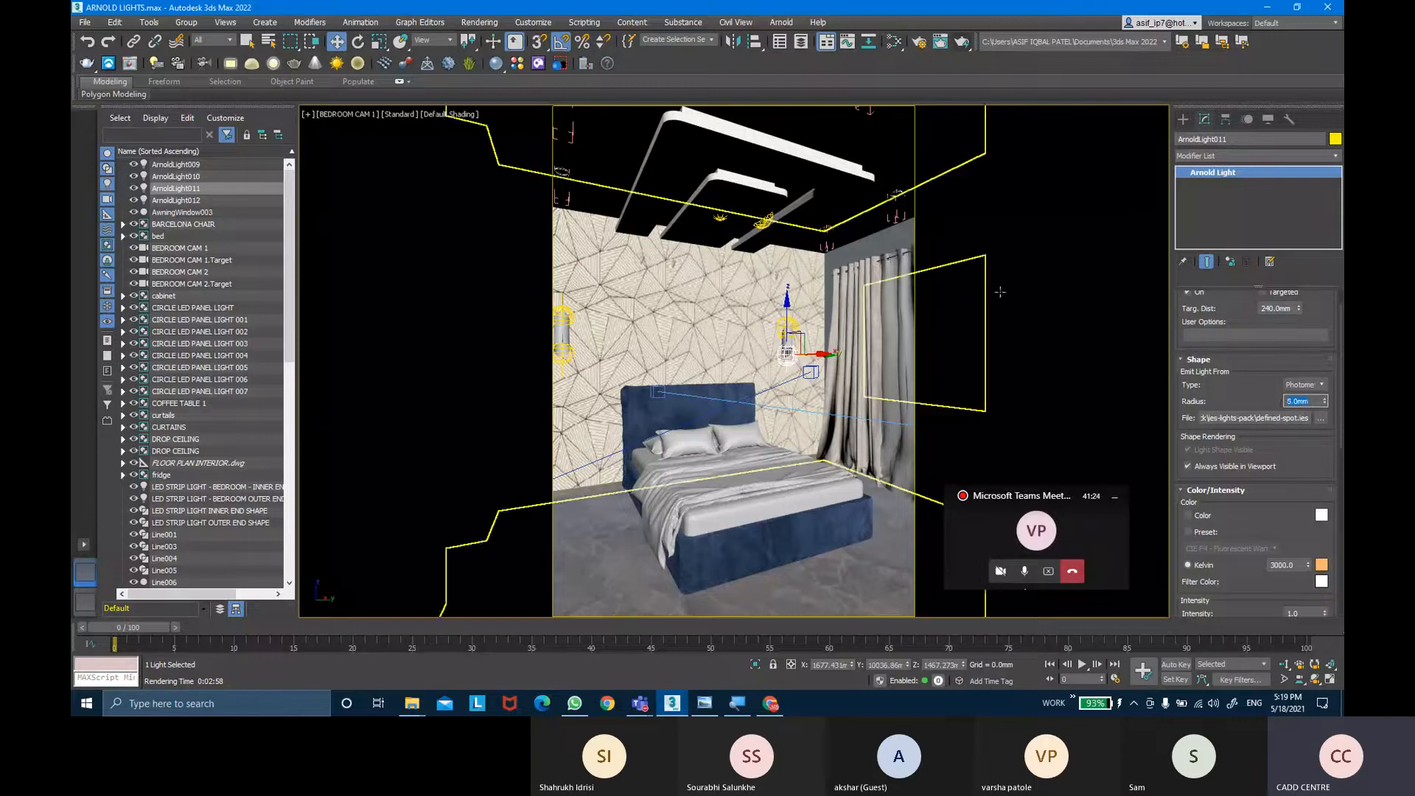
left_click(961, 41)
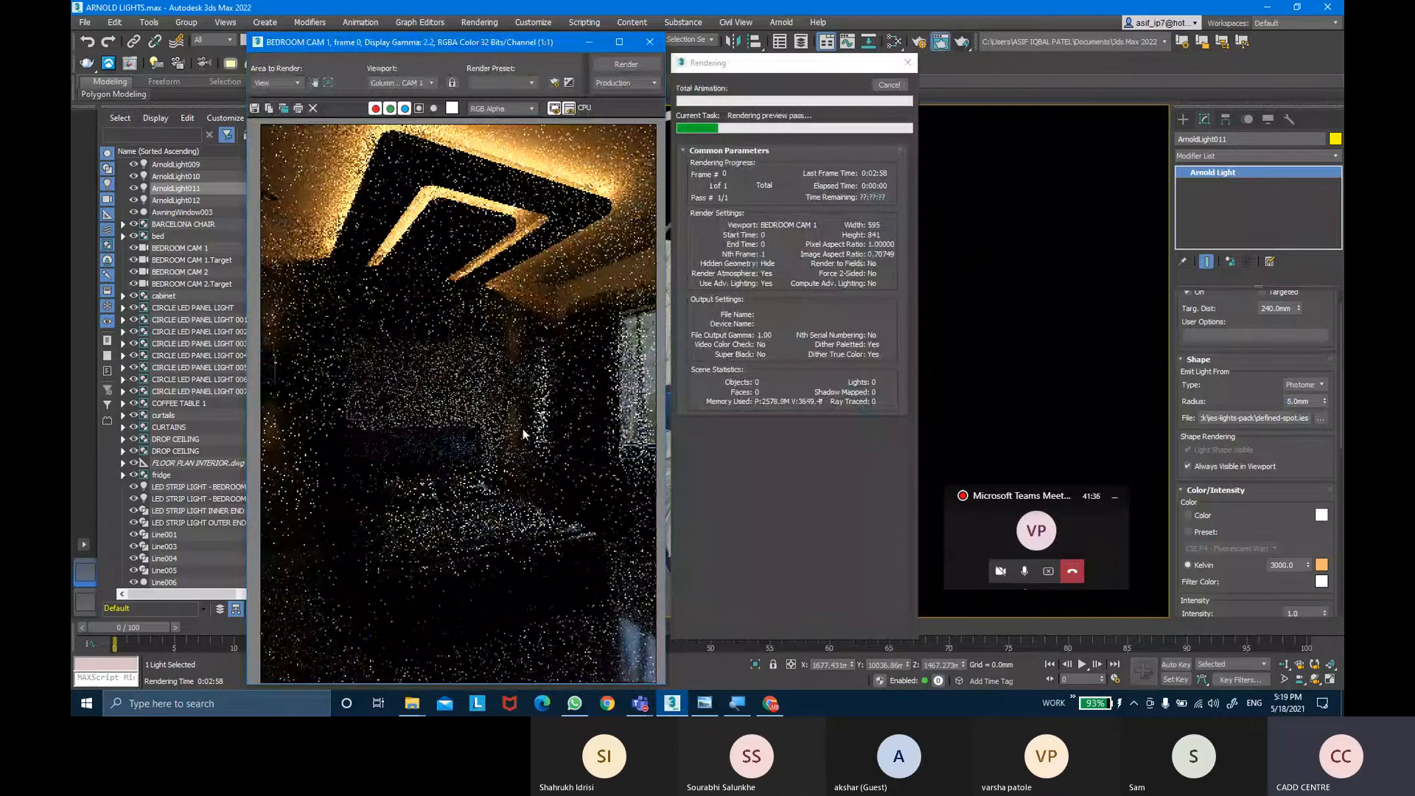
key("Escape")
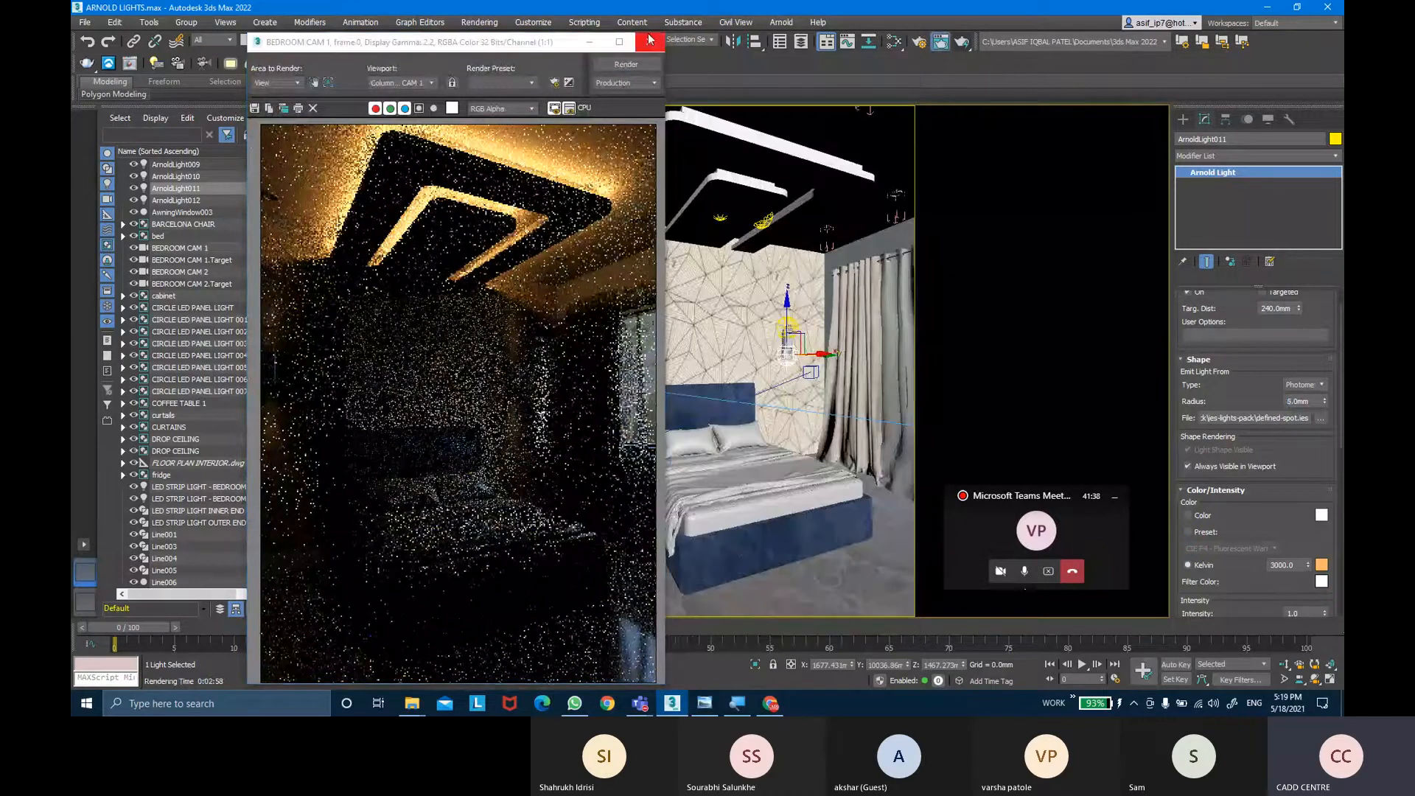
left_click(650, 39)
Try Normalize Energy on the wall-lamp light with a test render of BEDROOM CAM 1.
scroll(1267, 479, "down", 3)
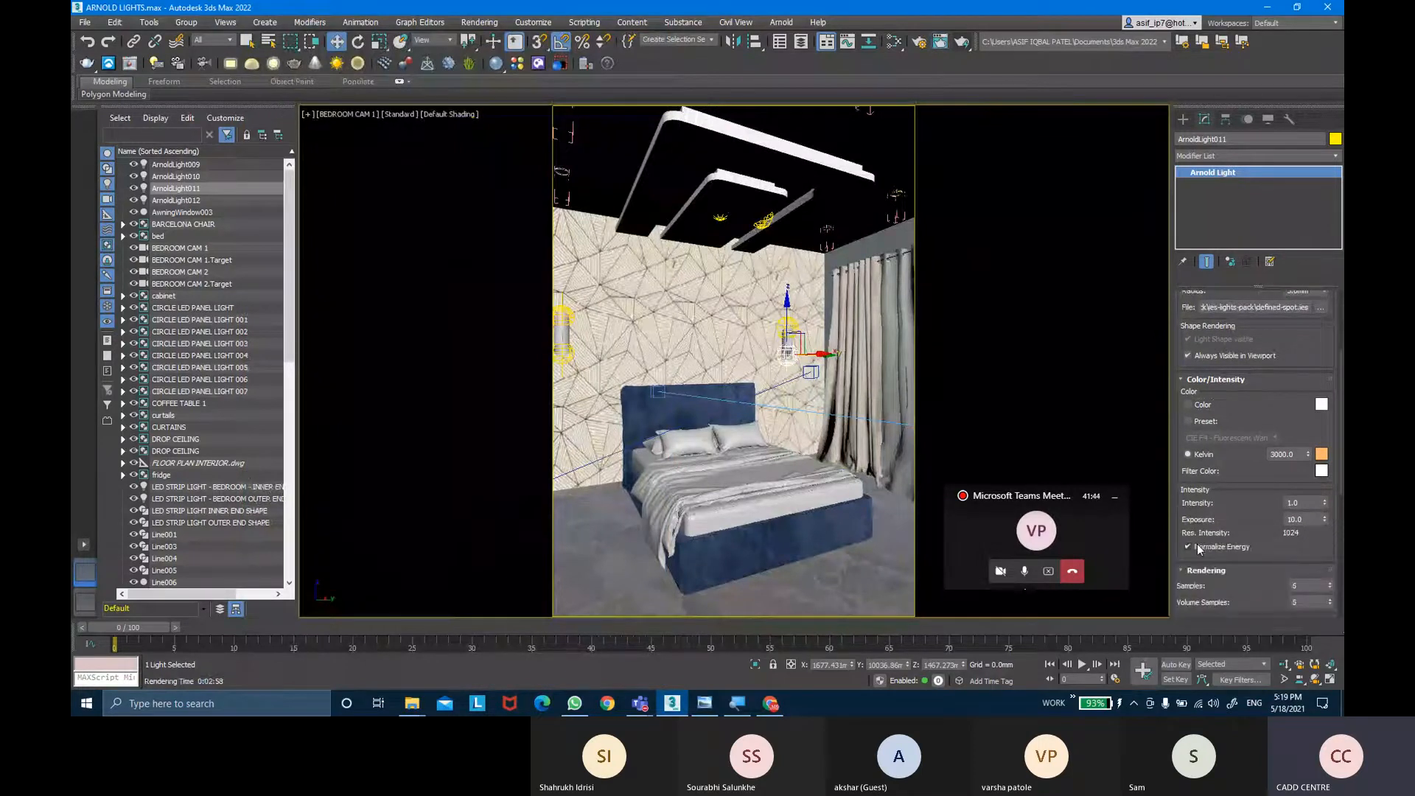
left_click(962, 42)
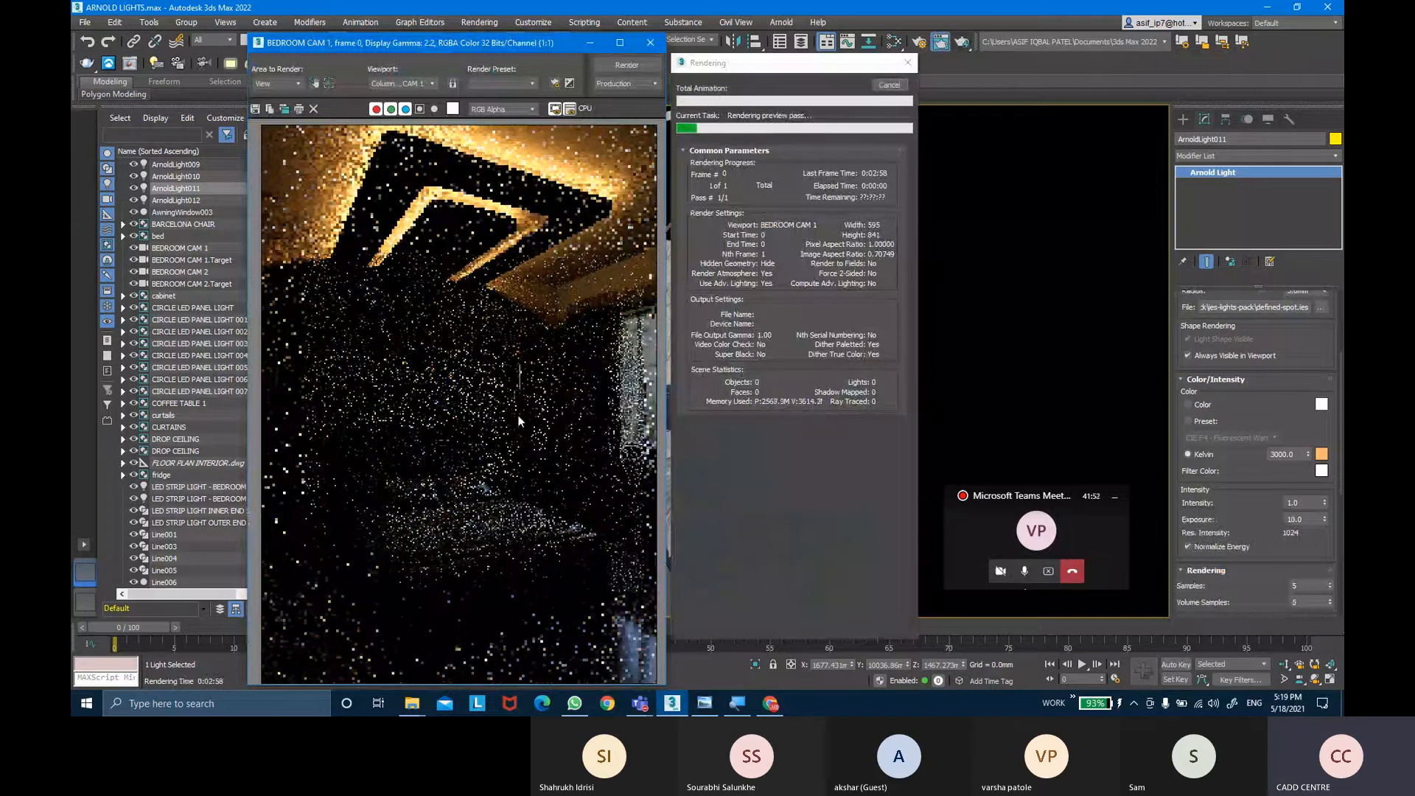
key("Escape")
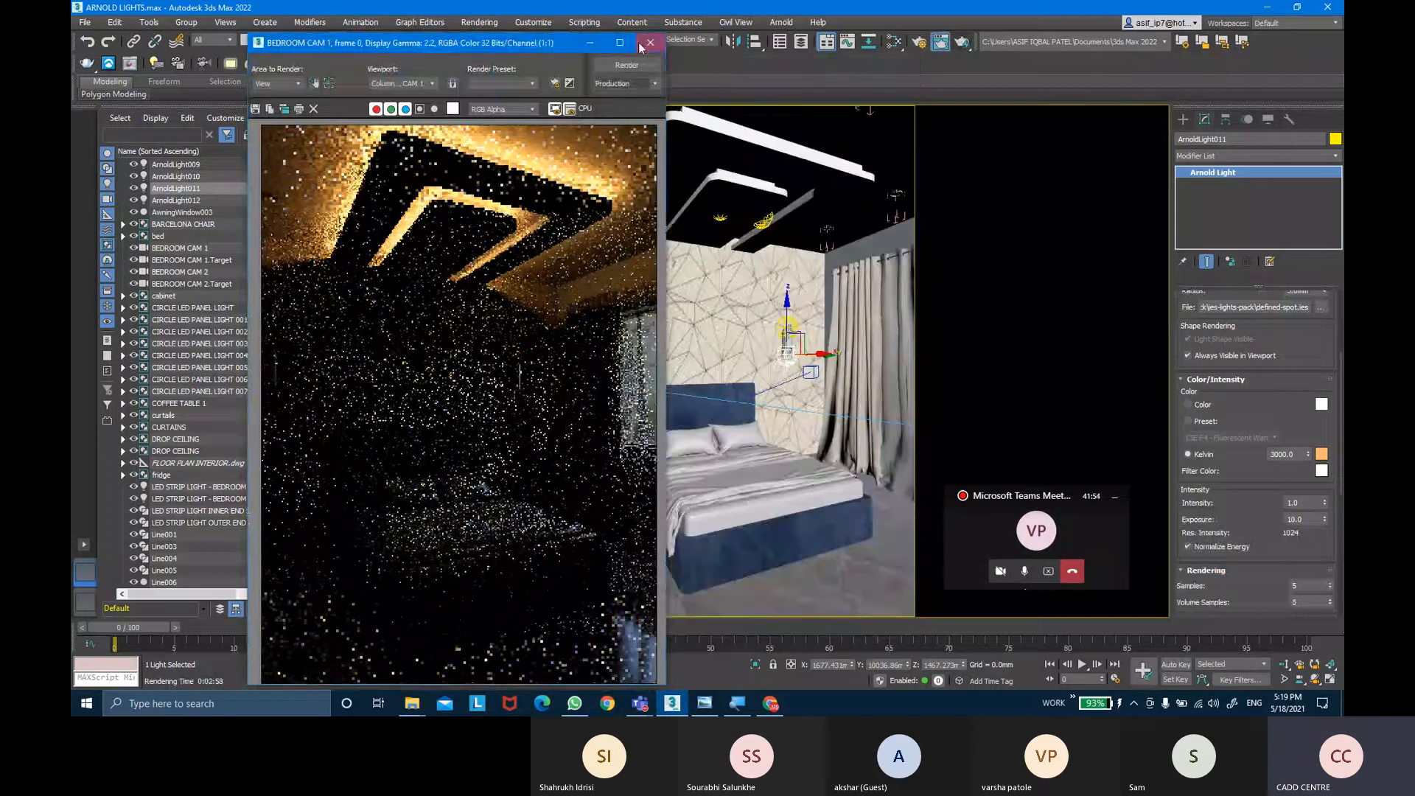
Turn off Normalize Energy, set the wall-lamp light's exposure to 16, and render BEDROOM CAM 1 again.
left_click(649, 42)
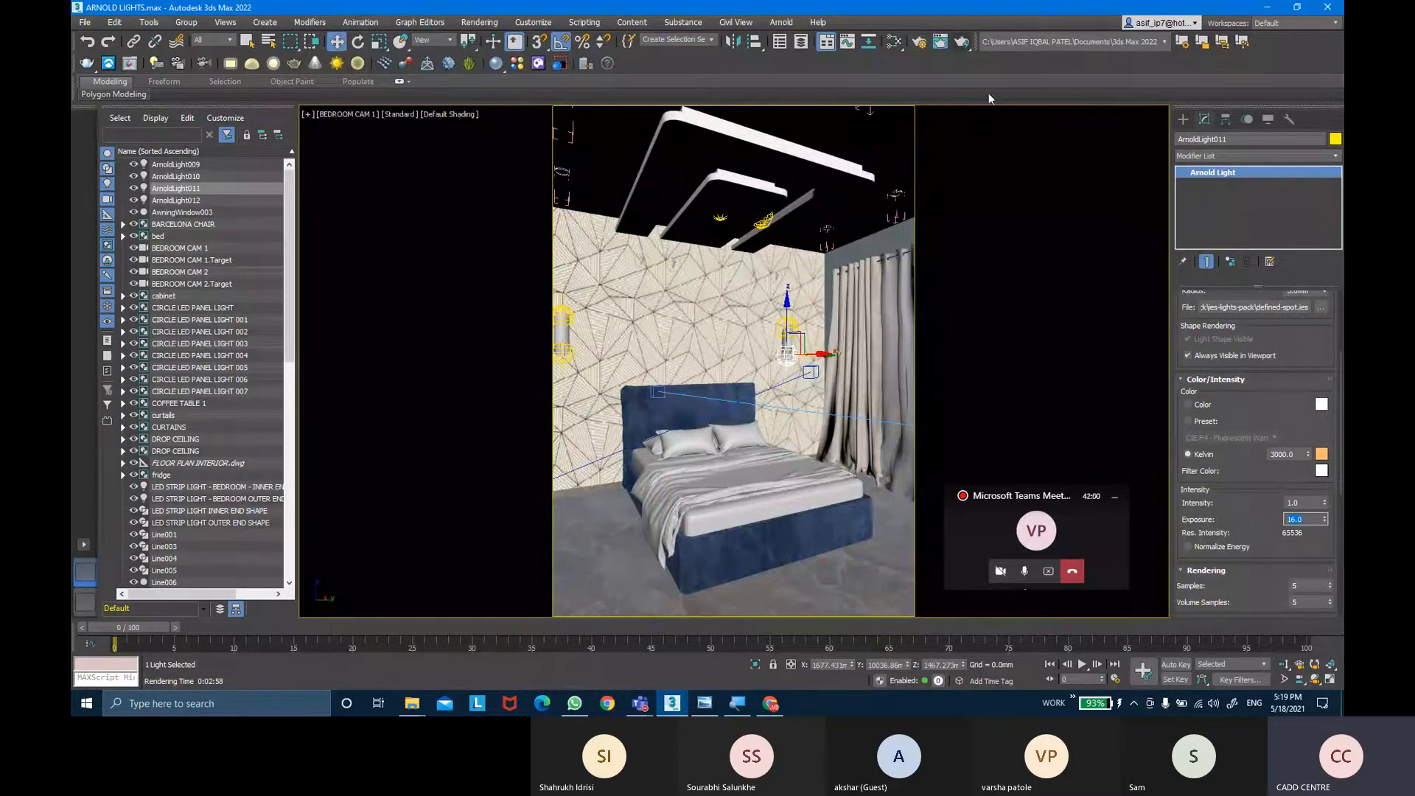
left_click(963, 42)
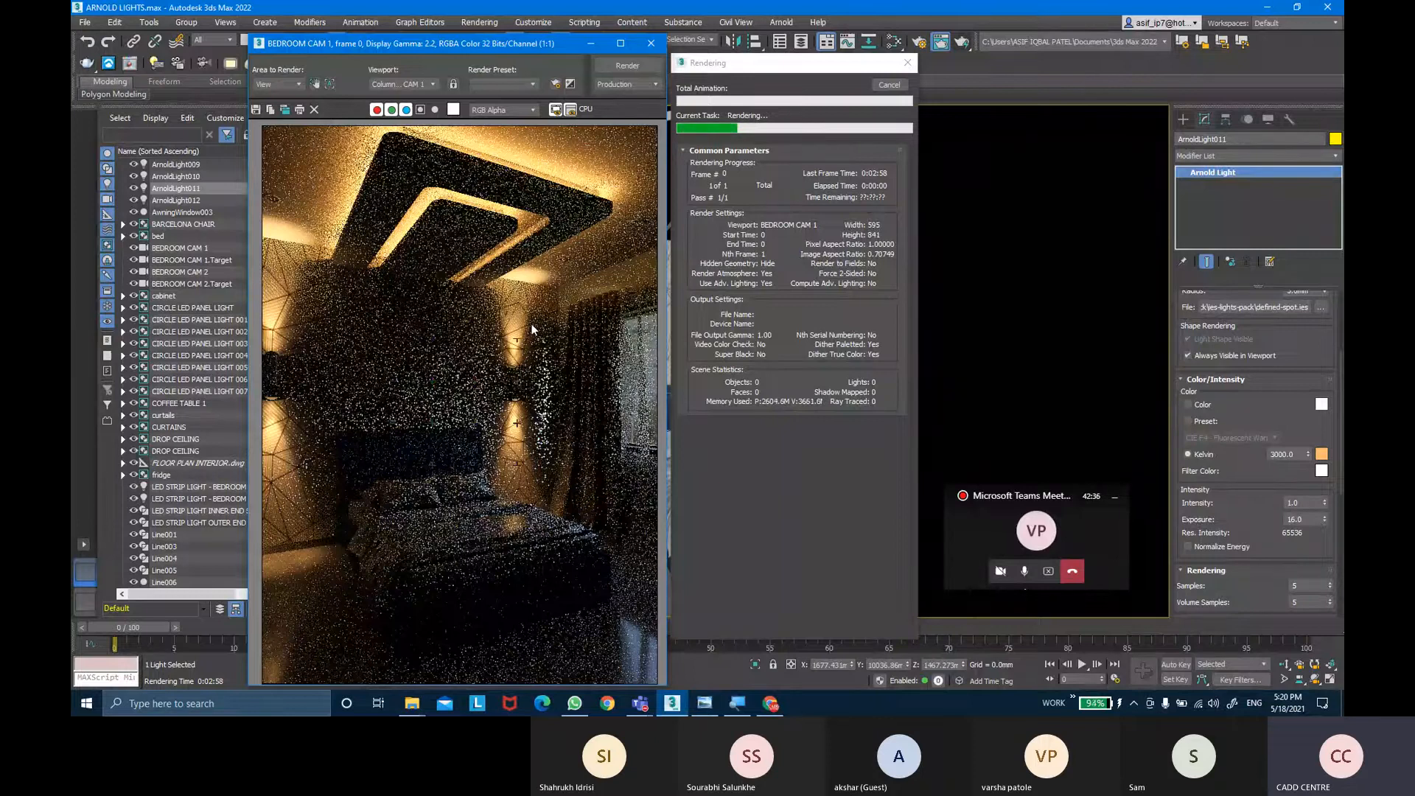
Switch to File Explorer and examine the beam previews in the ies-lights-pack folder to choose another profile for the wall lamps.
mouse_move(412, 703)
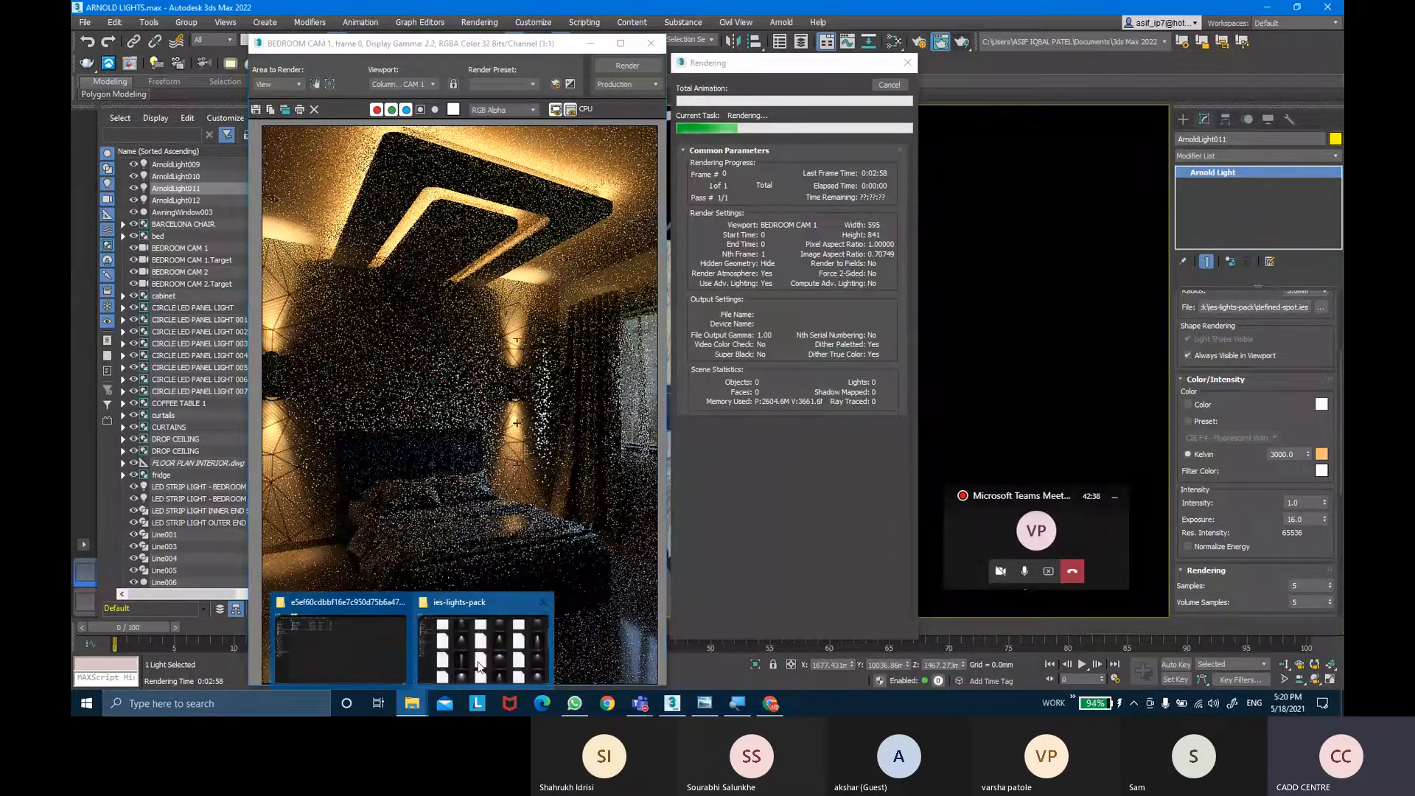
left_click(501, 634)
scroll(678, 414, "down", 3)
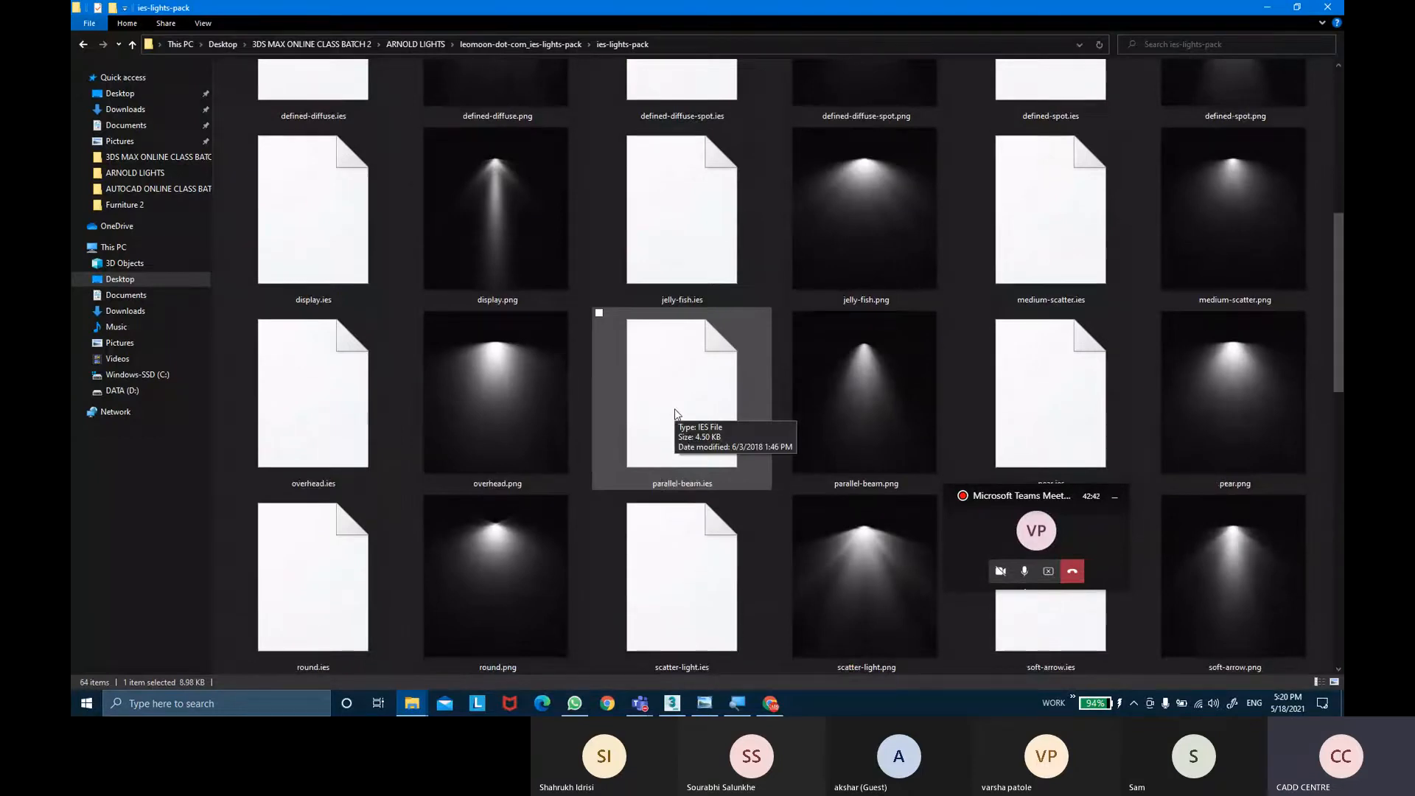
scroll(677, 414, "down", 5)
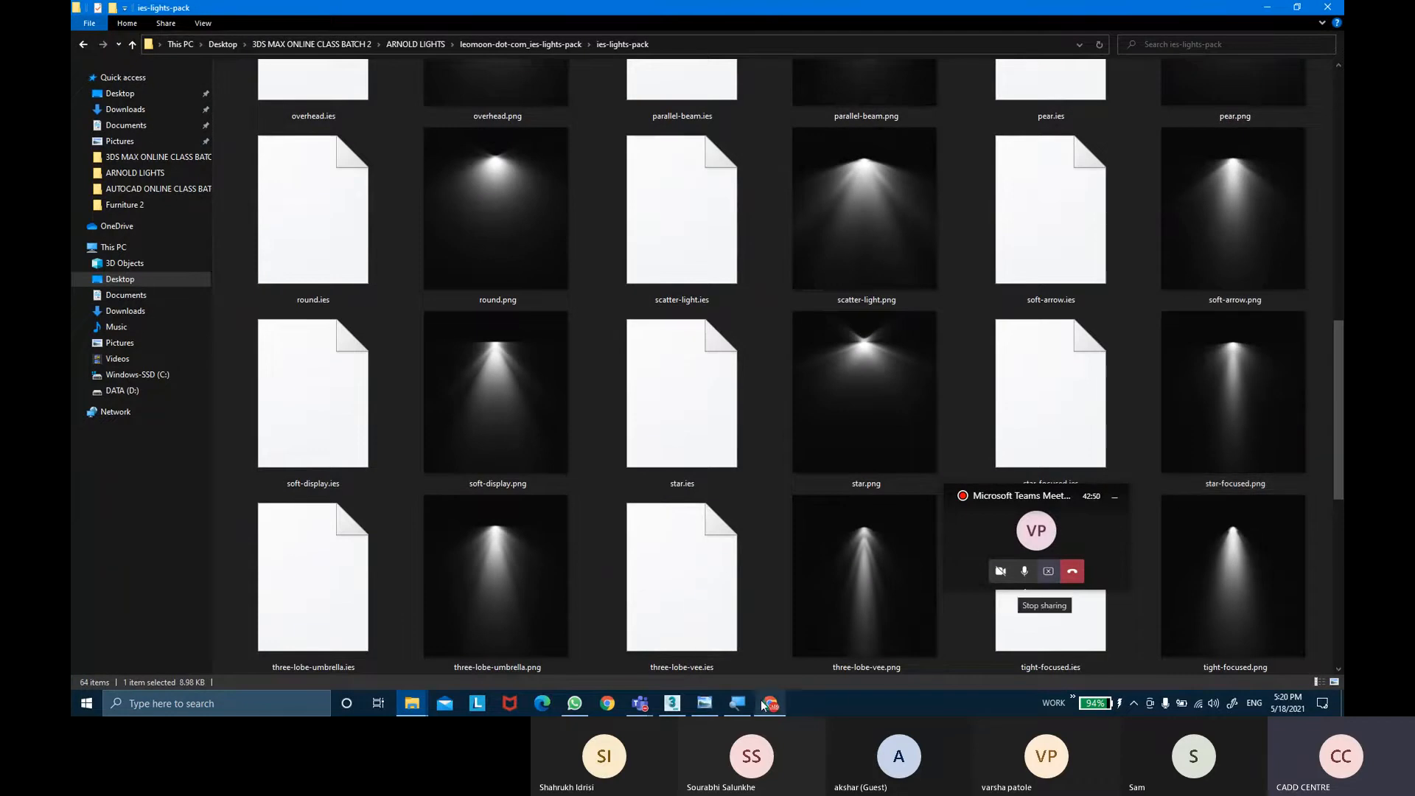
mouse_move(698, 705)
key("alt+Tab")
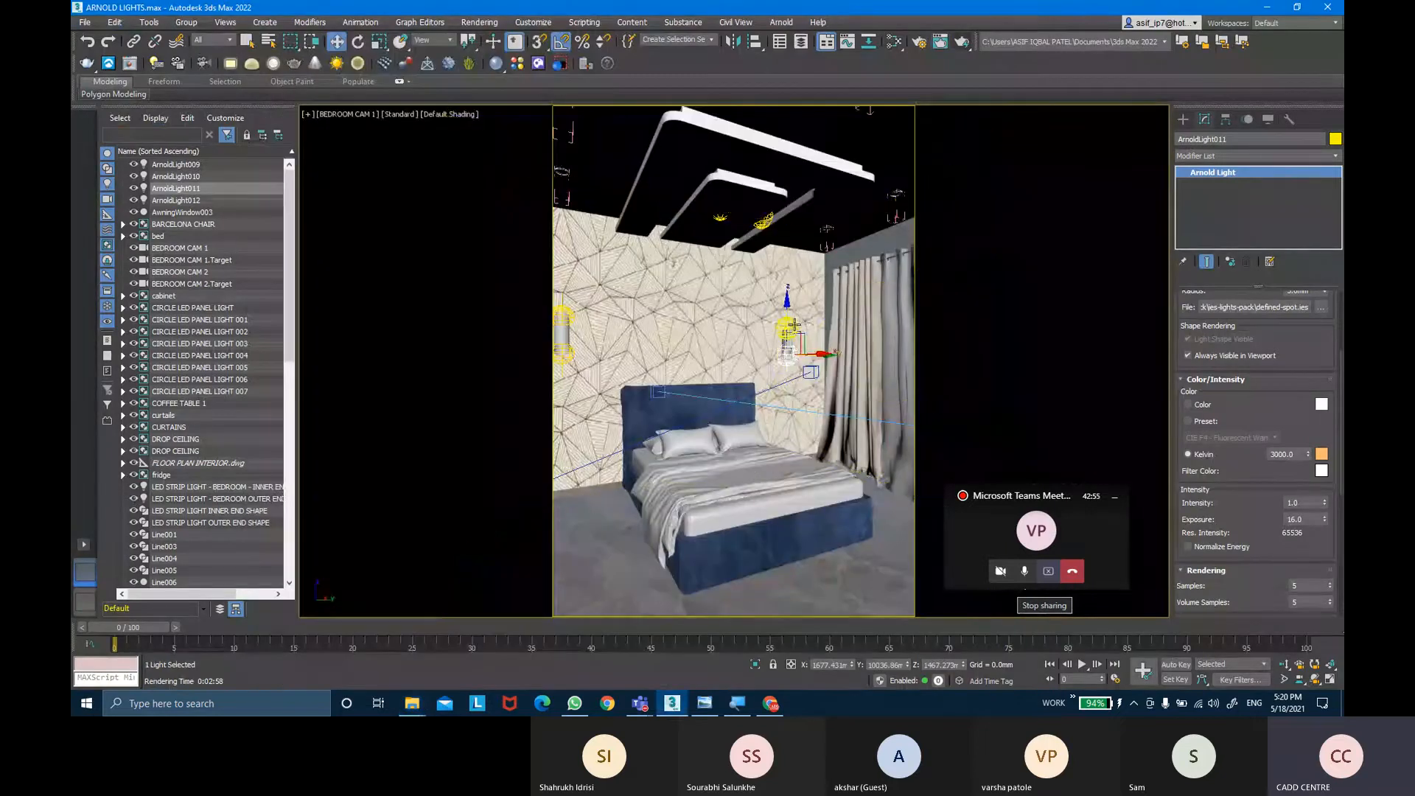
Load star-focused.ies as the photometric file of wall-lamp light ArnoldLight012 and test render BEDROOM CAM 1.
left_click(176, 199)
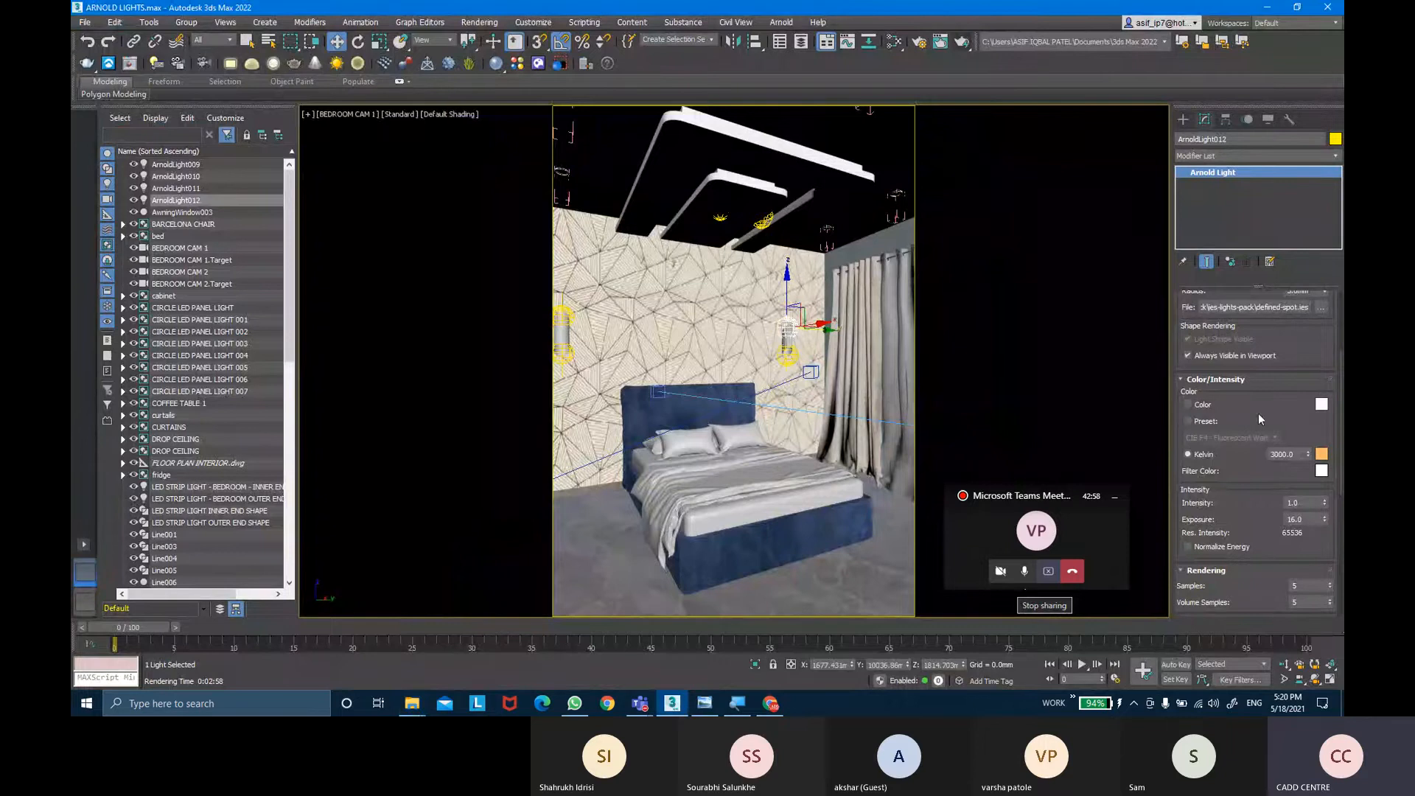
left_click_drag(1260, 419, 1282, 570)
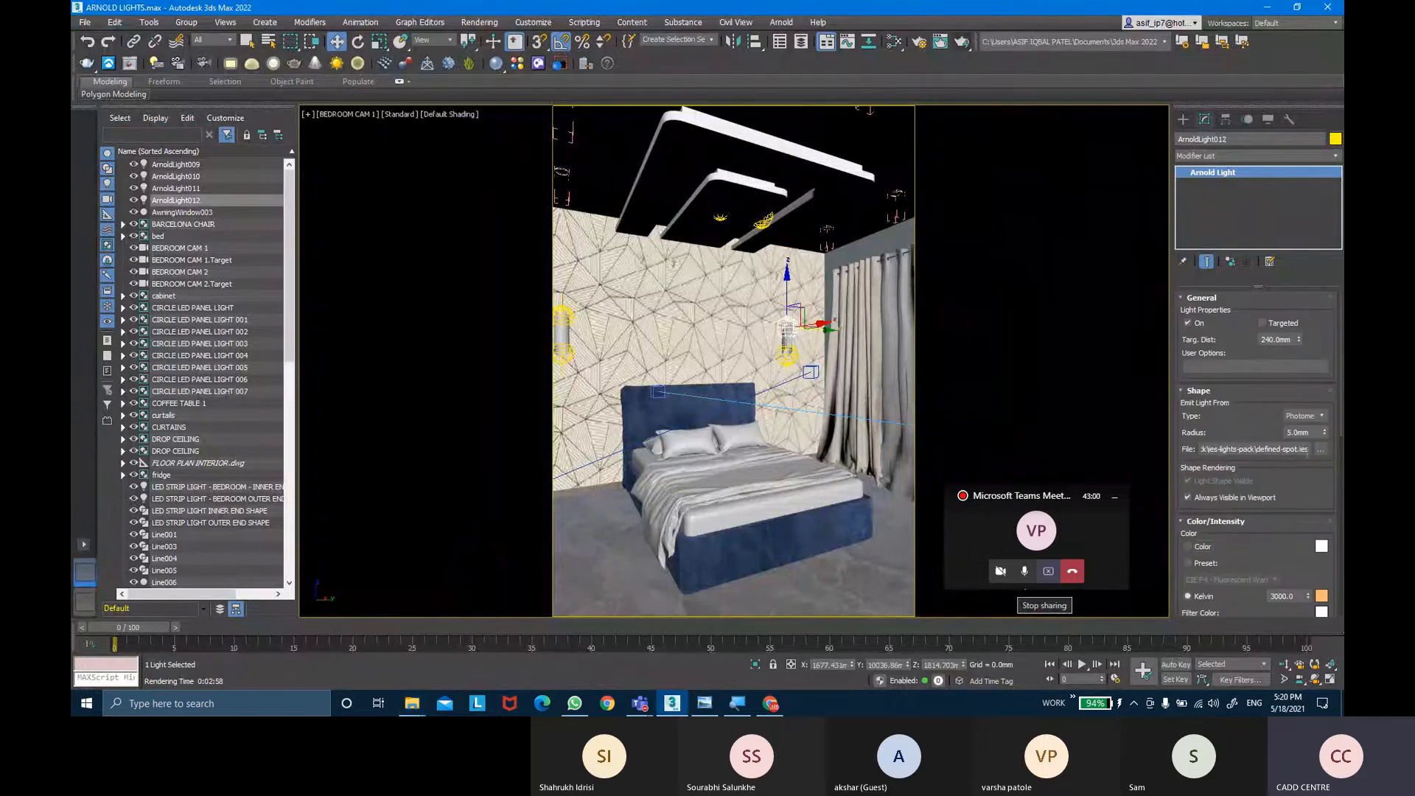
left_click(1324, 451)
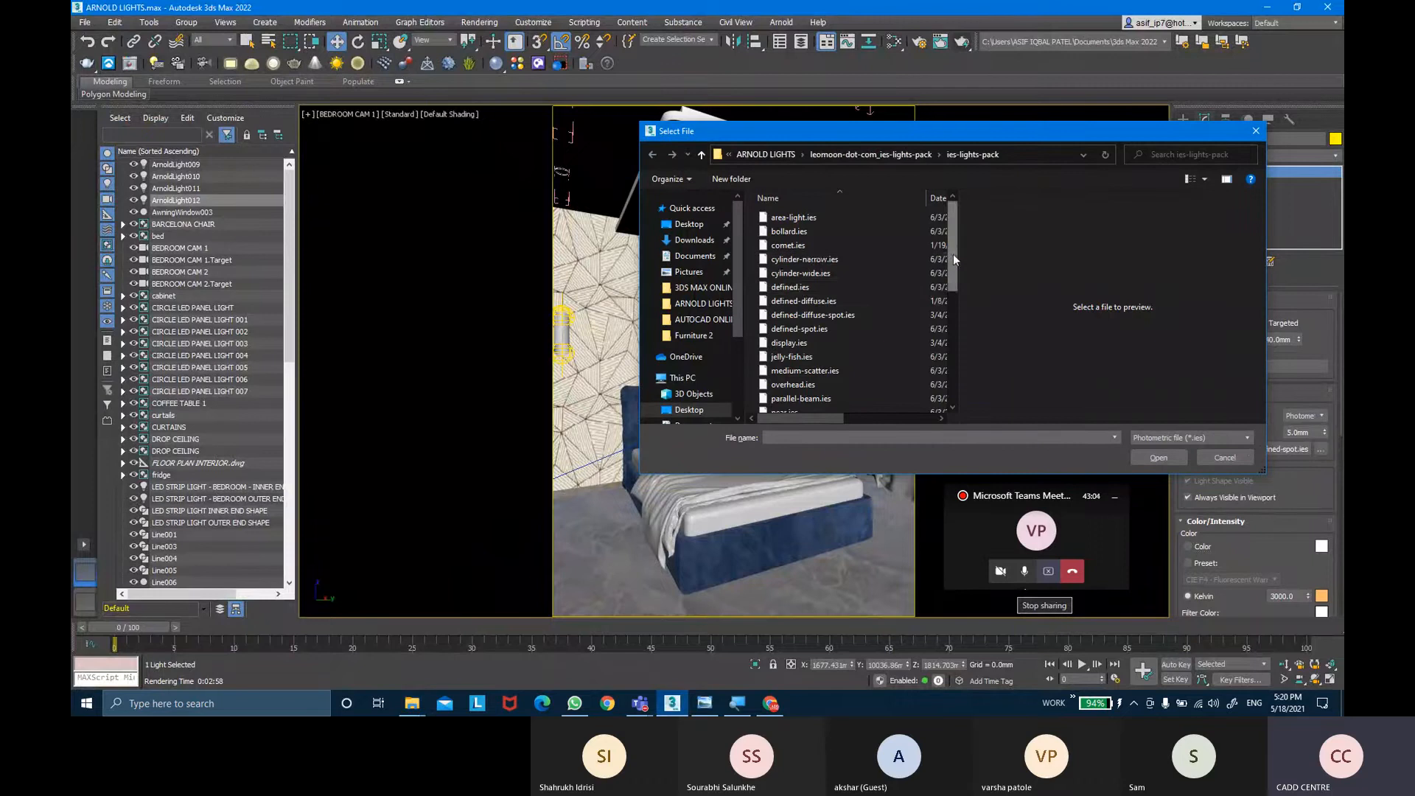
left_click_drag(953, 254, 958, 305)
left_click(831, 377)
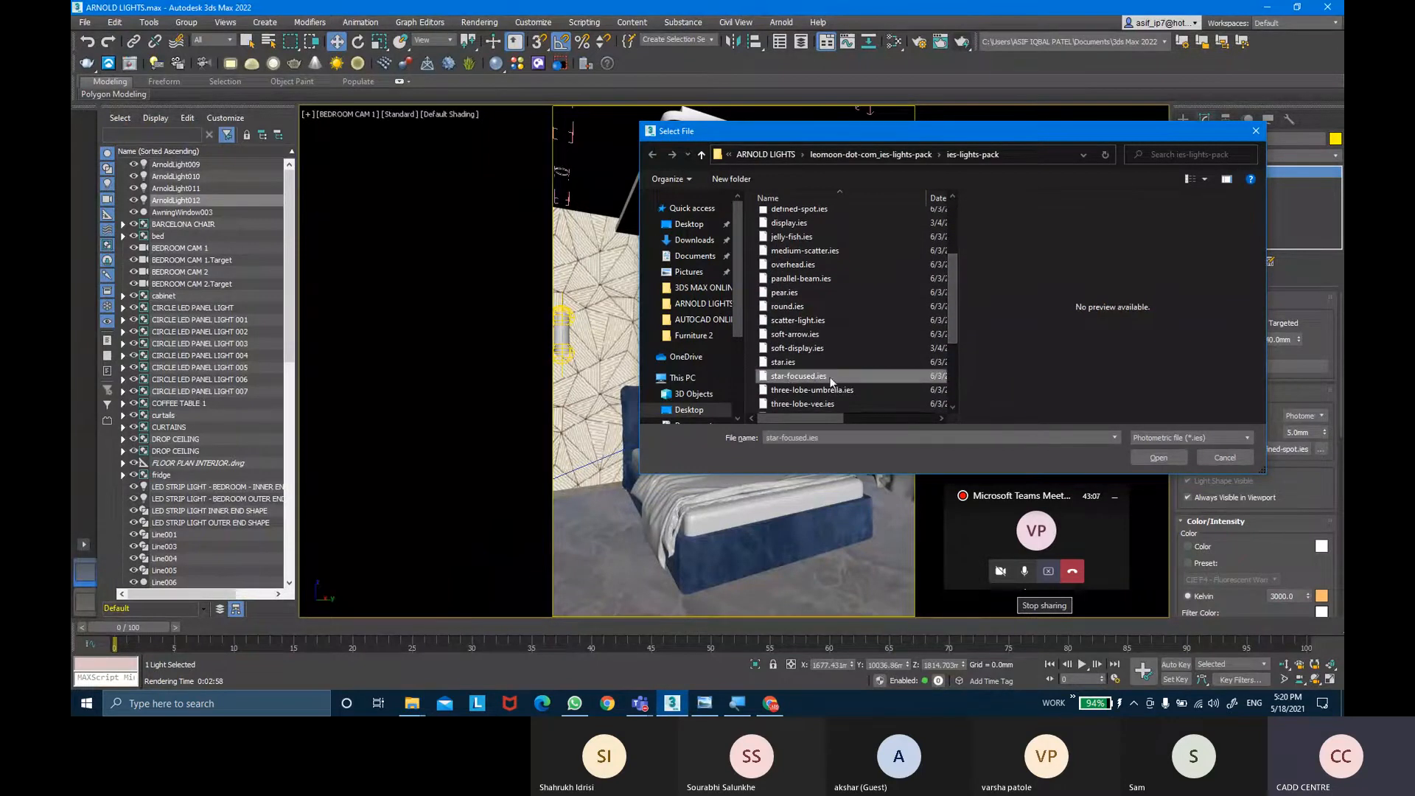
left_click(1159, 458)
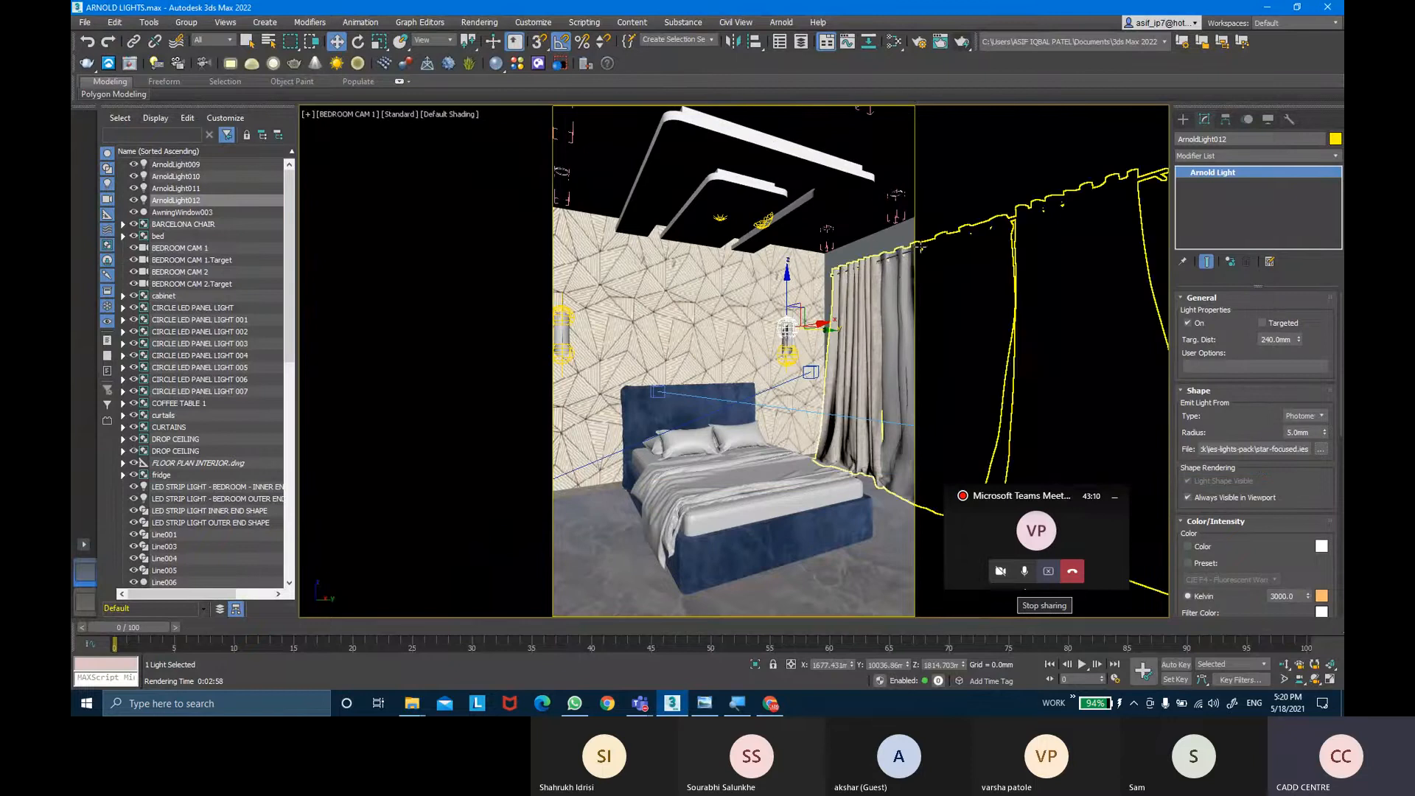
left_click(958, 43)
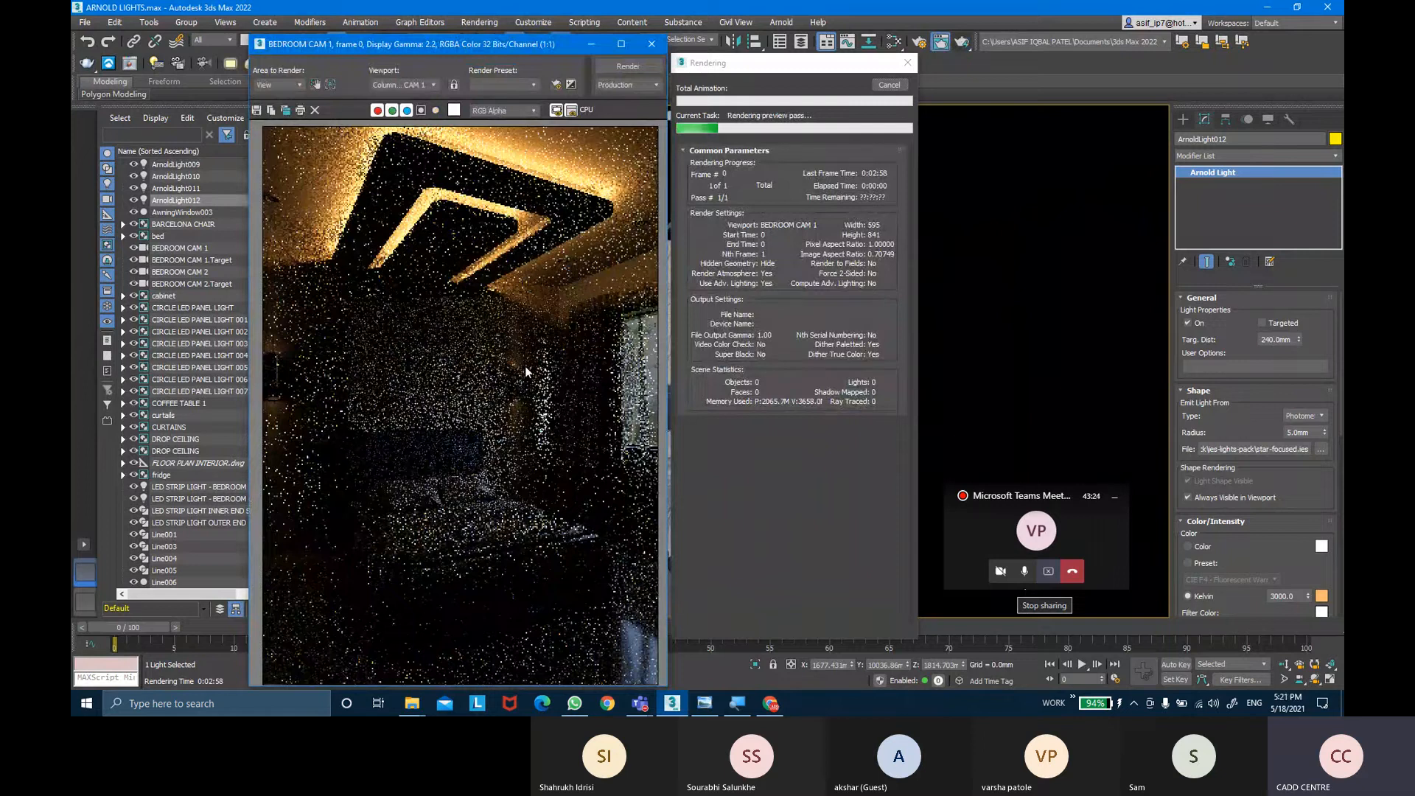
left_click(889, 85)
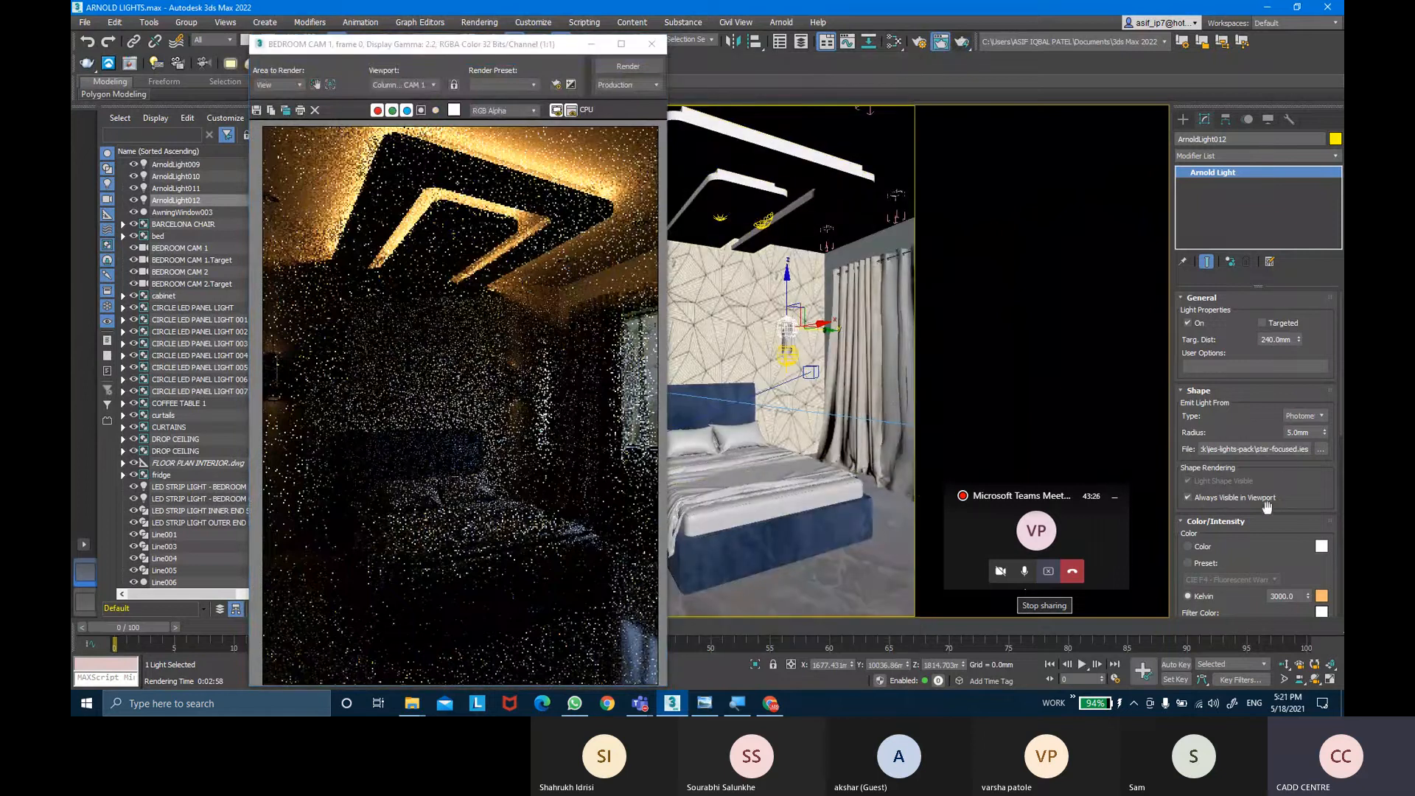
Try an exposure of 15 on the wall-lamp light with a test render of BEDROOM CAM 1.
left_click_drag(1267, 506, 1252, 351)
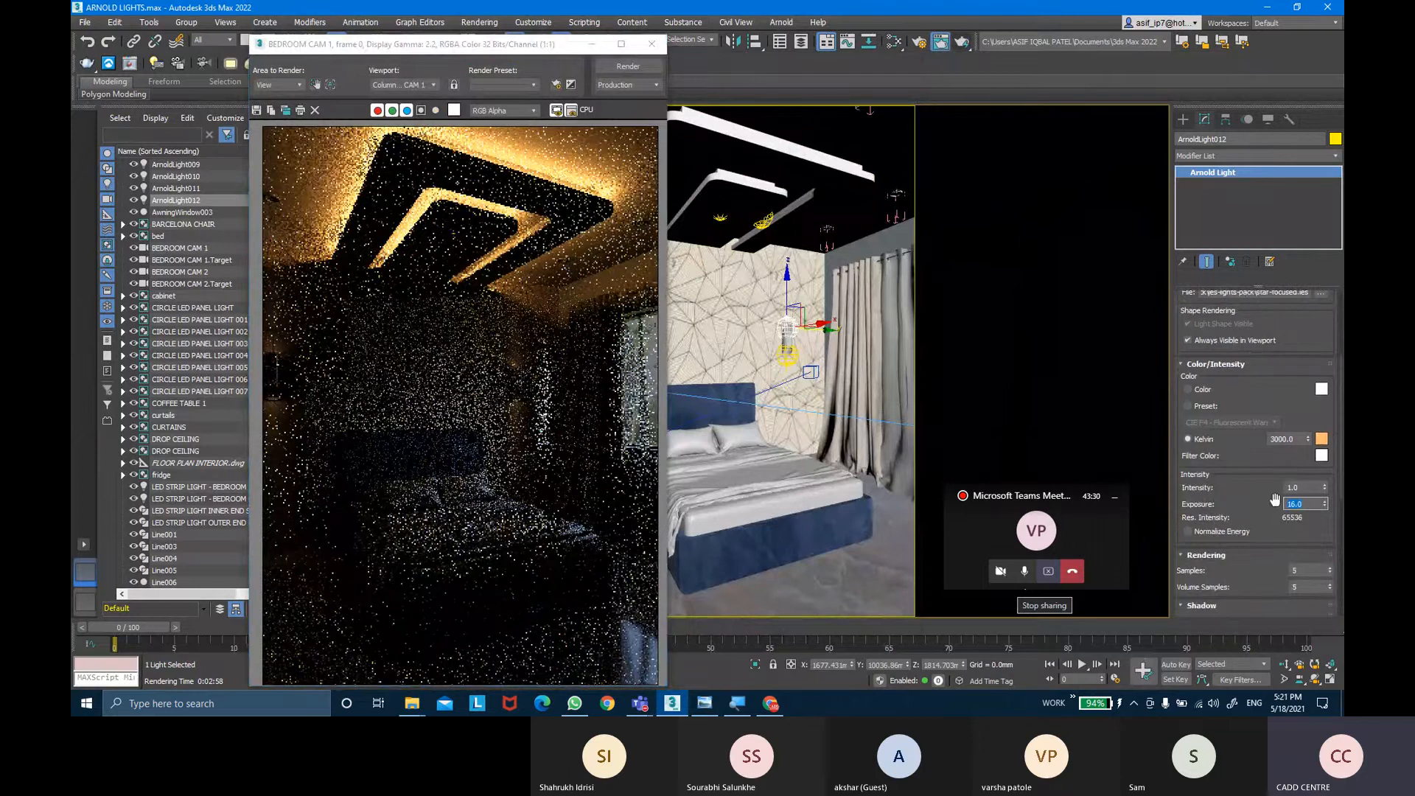
key("Return")
left_click(963, 42)
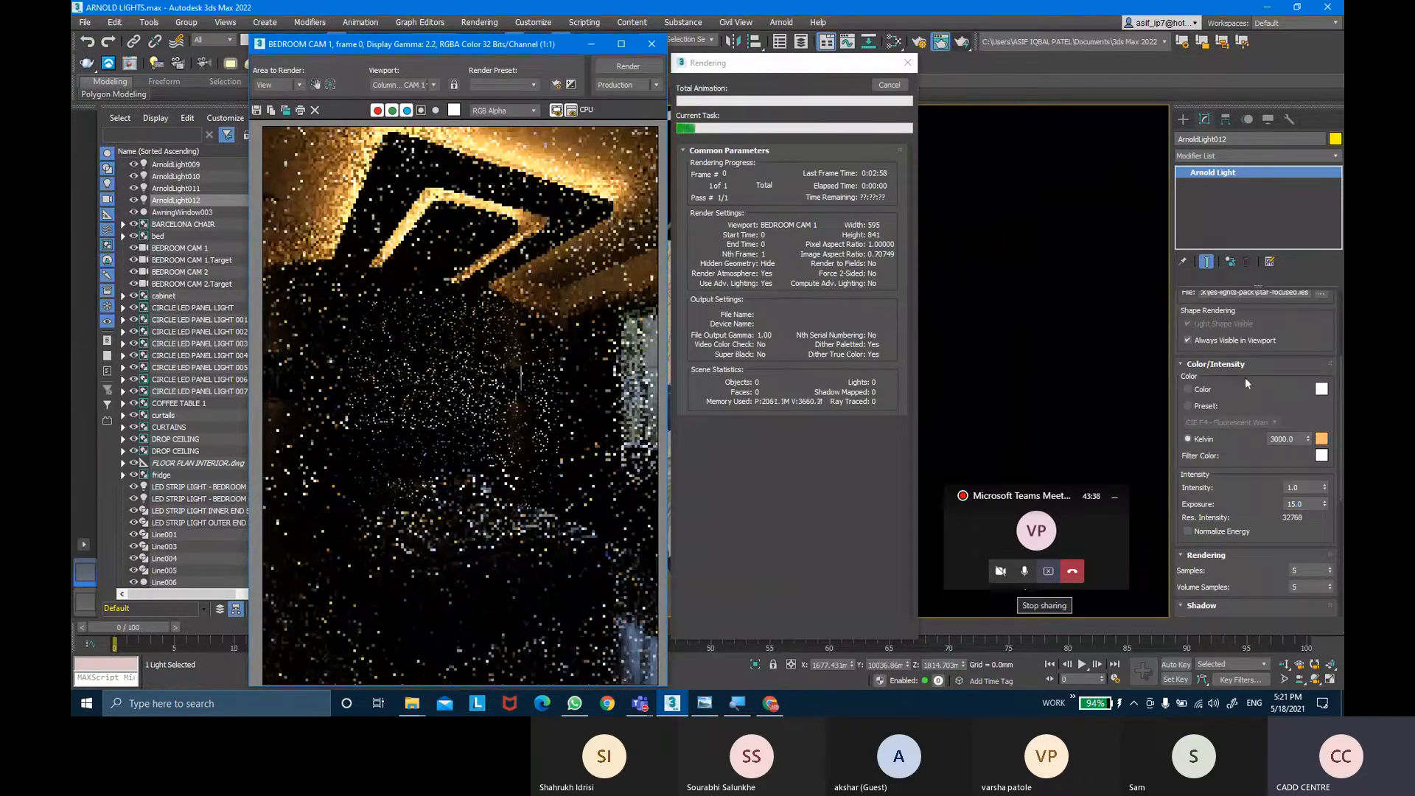
Set the wall-lamp light's exposure to 16 and its intensity to 5, and test render the camera view.
left_click(1291, 487)
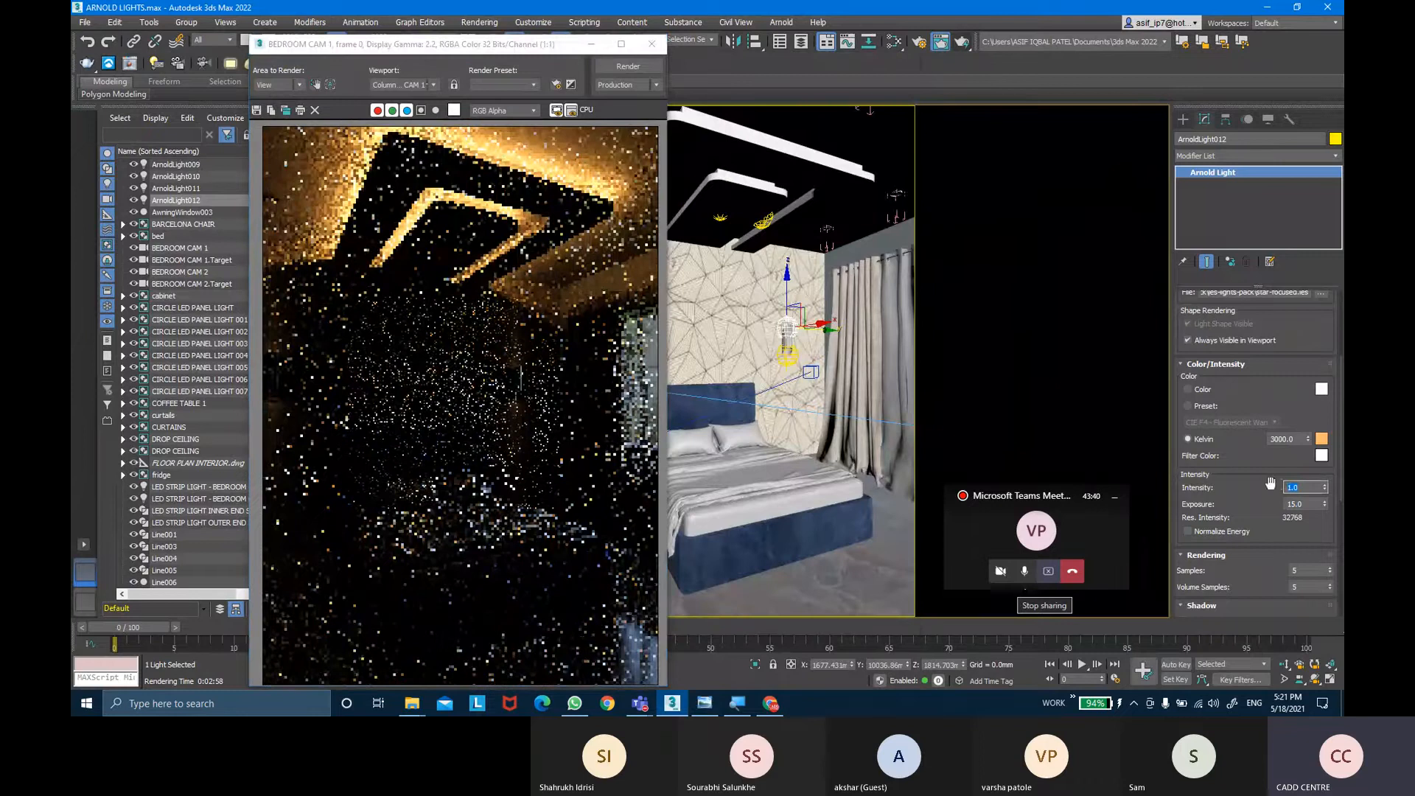
left_click(1309, 504)
type("16")
key("Return")
left_click(1310, 487)
left_click(646, 66)
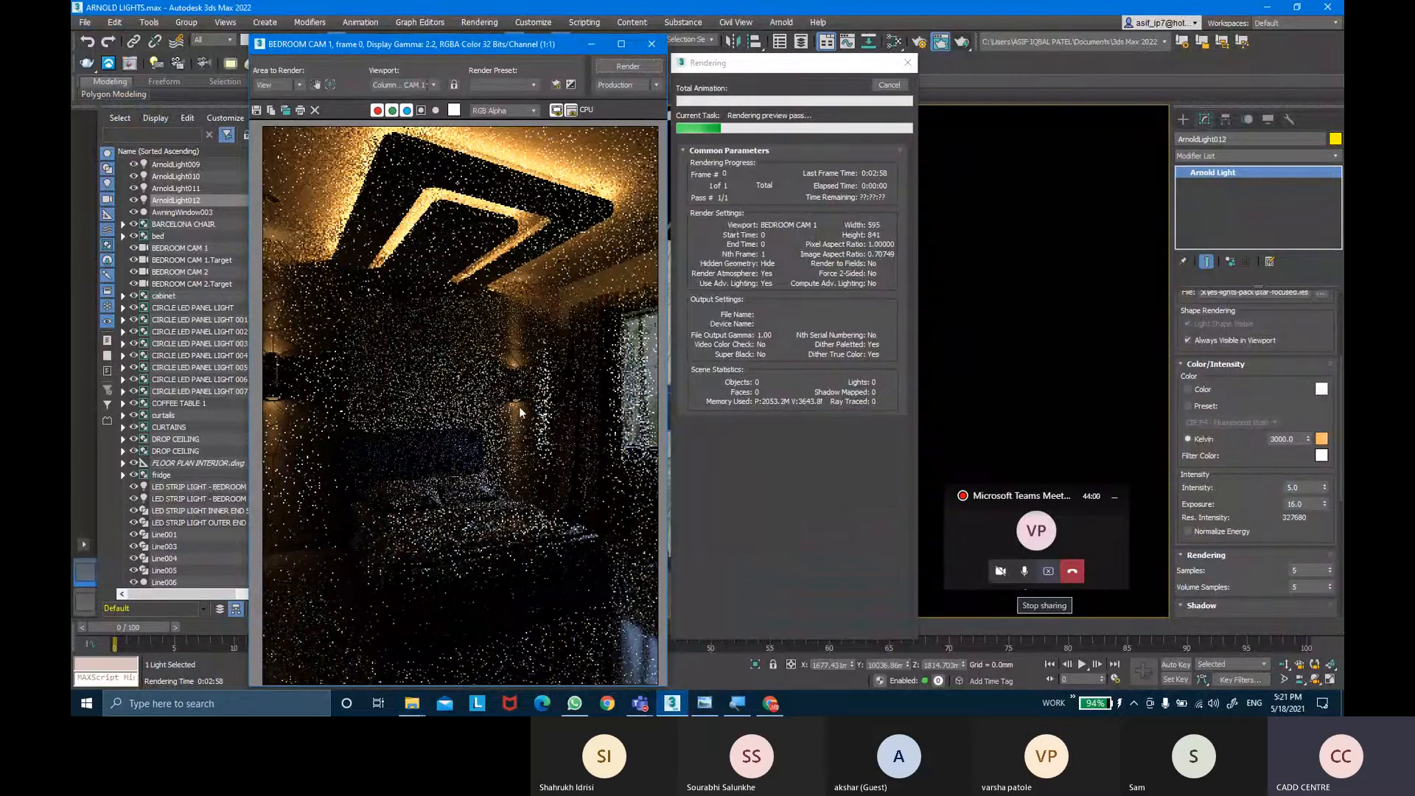
key("Escape")
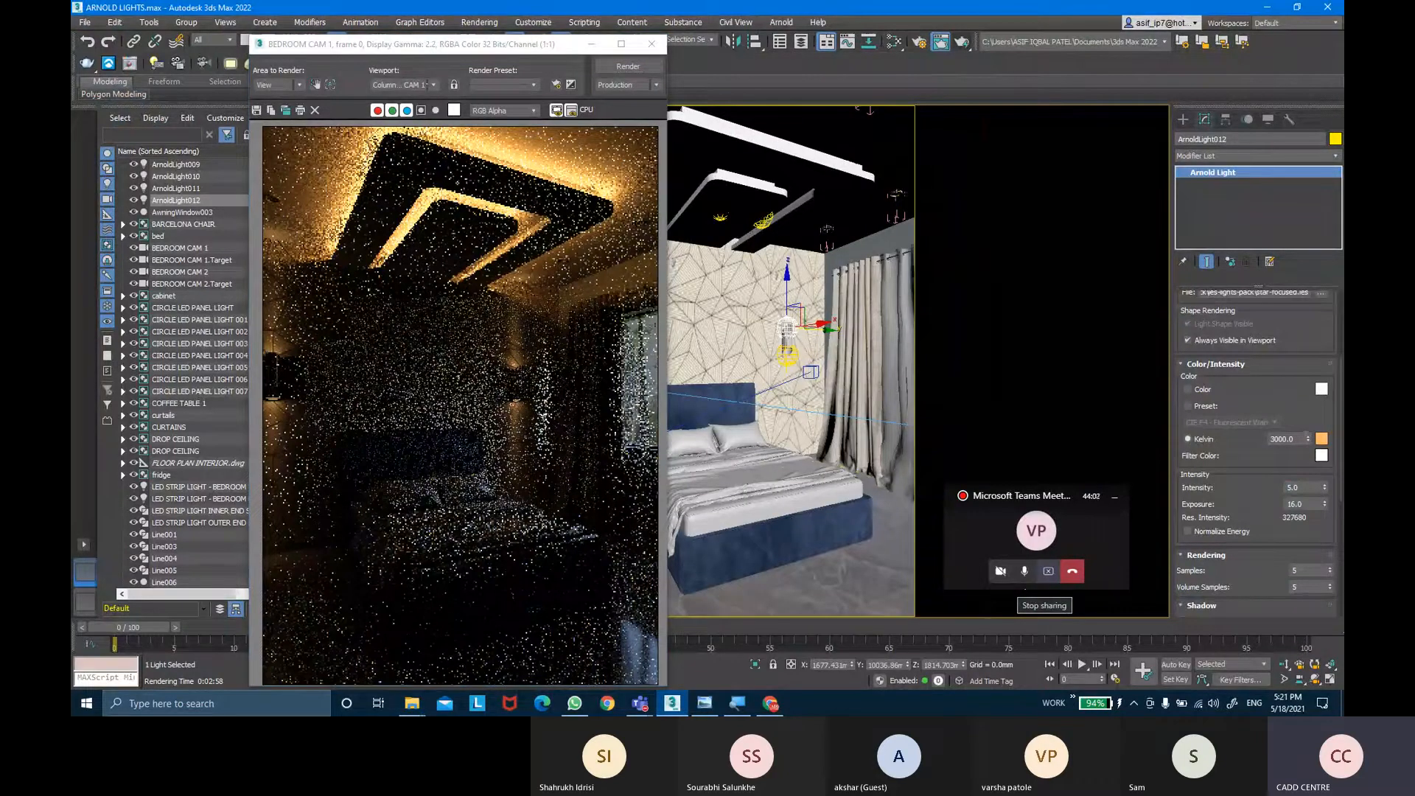
Set the wall-lamp light's intensity to 15 and test render BEDROOM CAM 1.
double_click(1301, 487)
type("15")
key("Return")
left_click(641, 68)
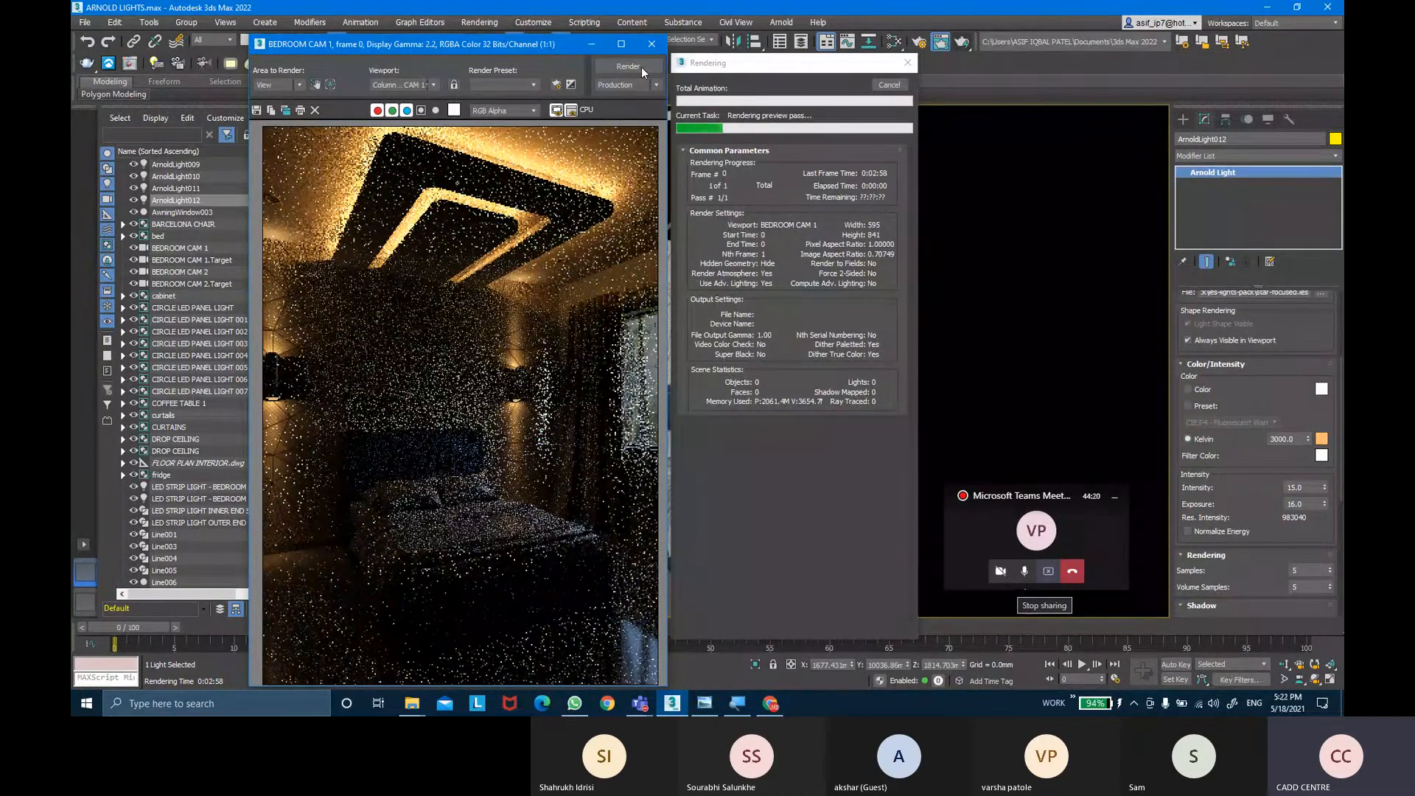
key("Escape")
left_click(652, 43)
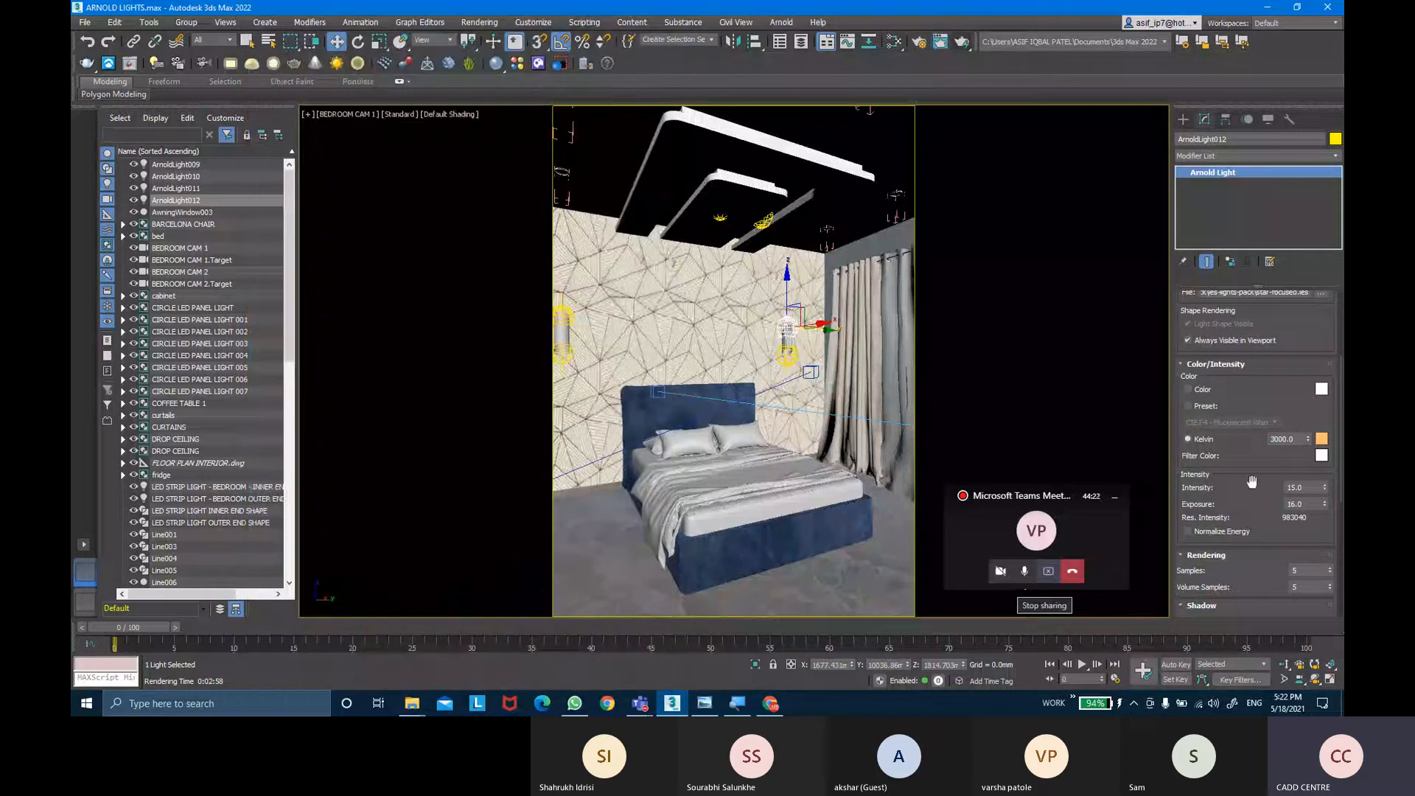
Test render the wall-lamp light at an intensity of 20, and raise the intensity to 25.
type("20")
key("Return")
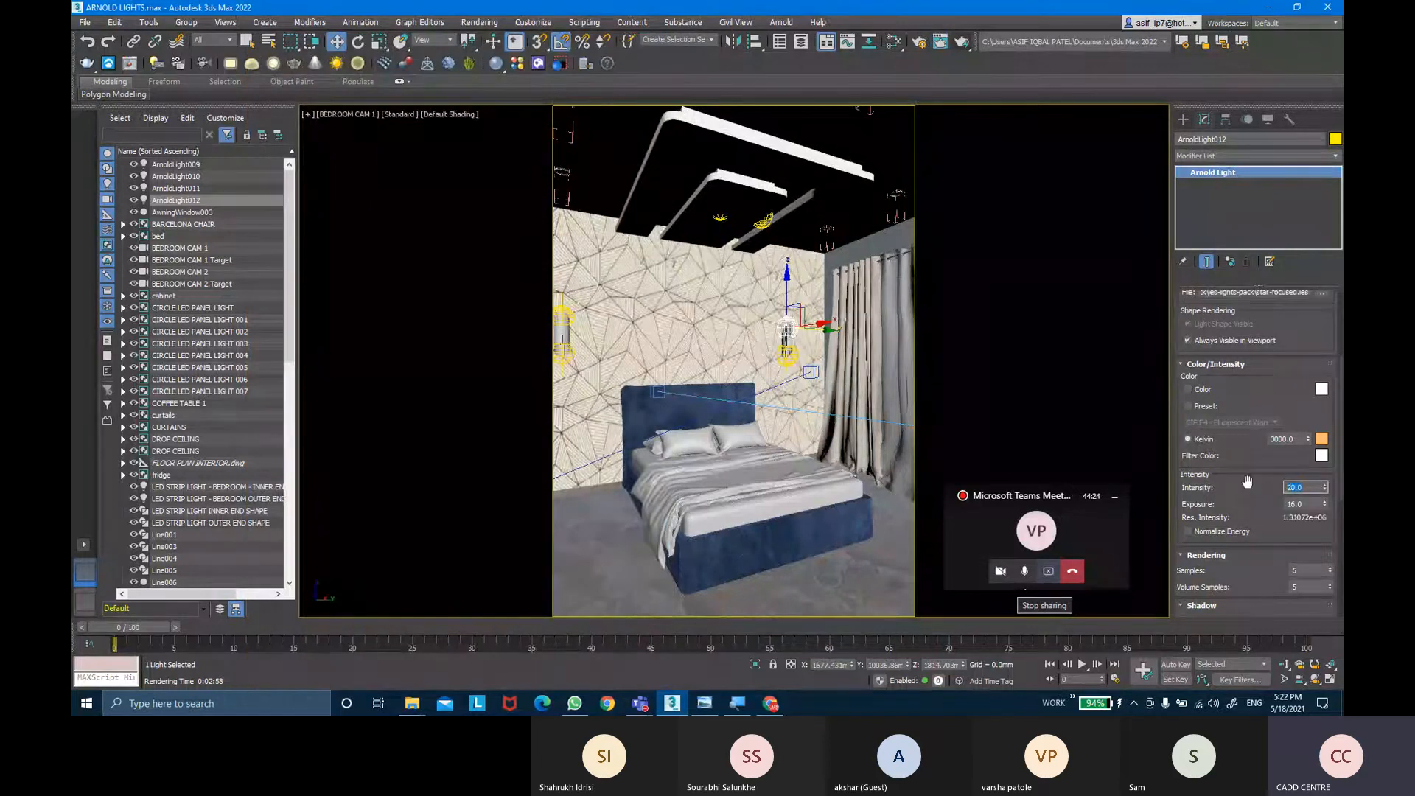
left_click(961, 42)
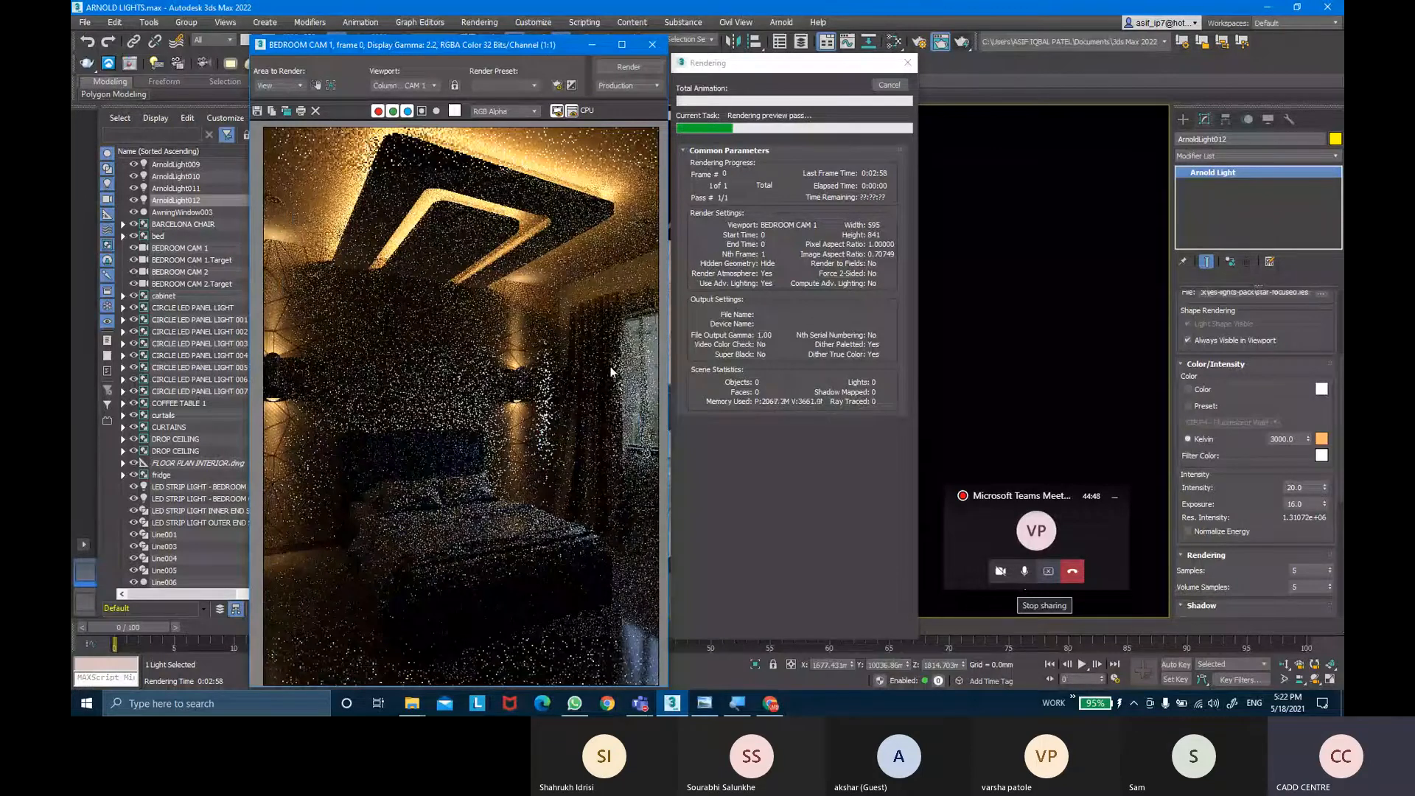
key("Escape")
left_click(1302, 487)
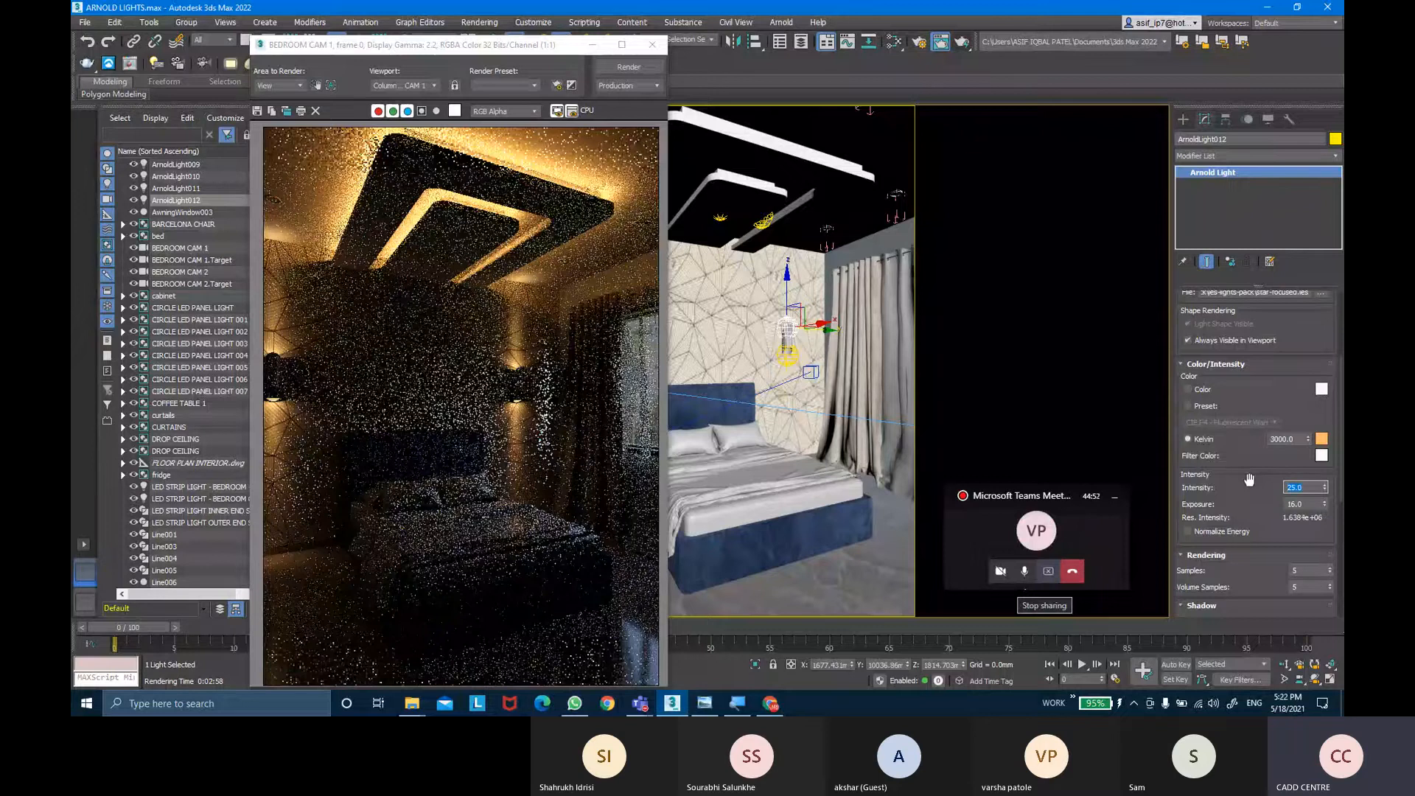
left_click(652, 44)
Turn on the ceiling light in CIRCLE LED PANEL LIGHT 006 and test render BEDROOM CAM 1.
left_click(826, 230)
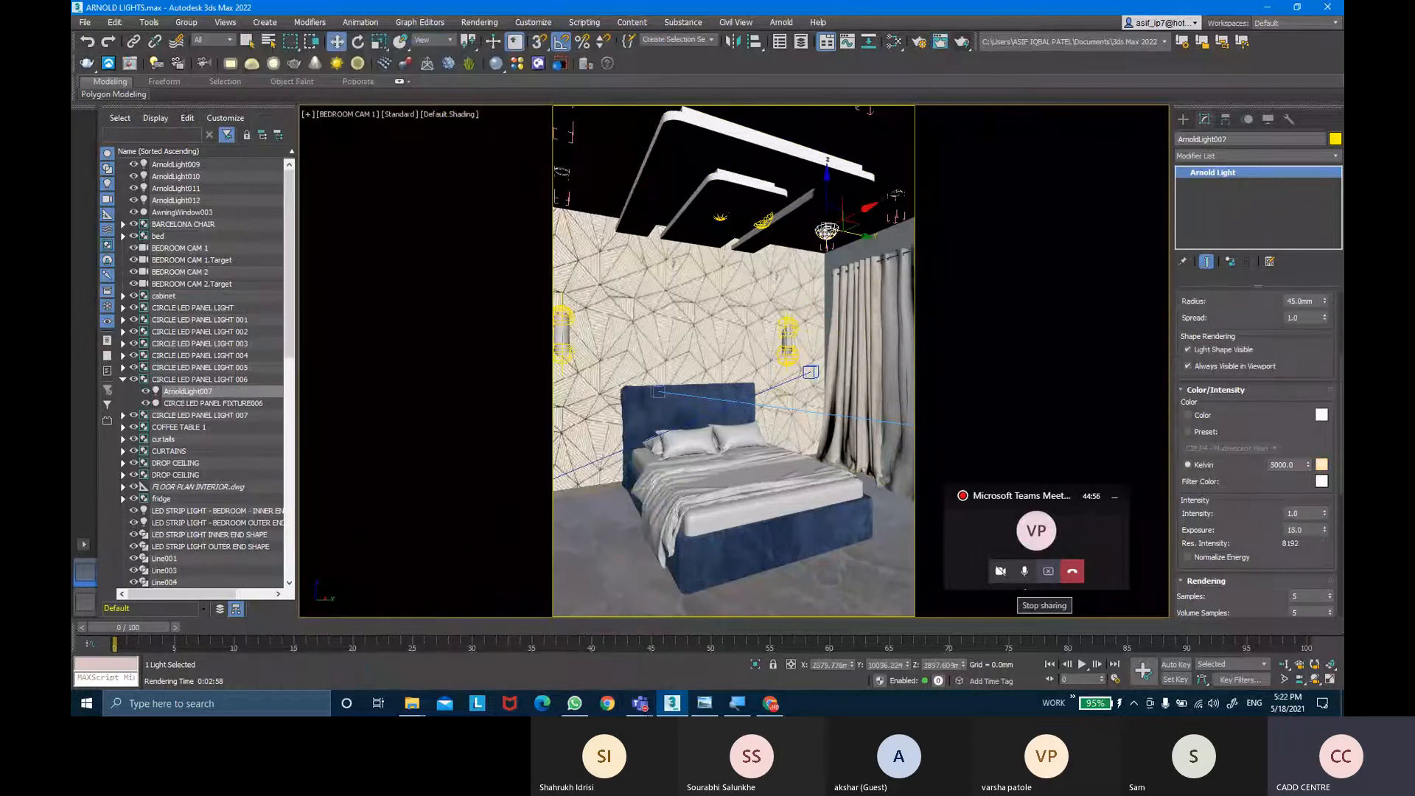
scroll(1223, 332, "up", 4)
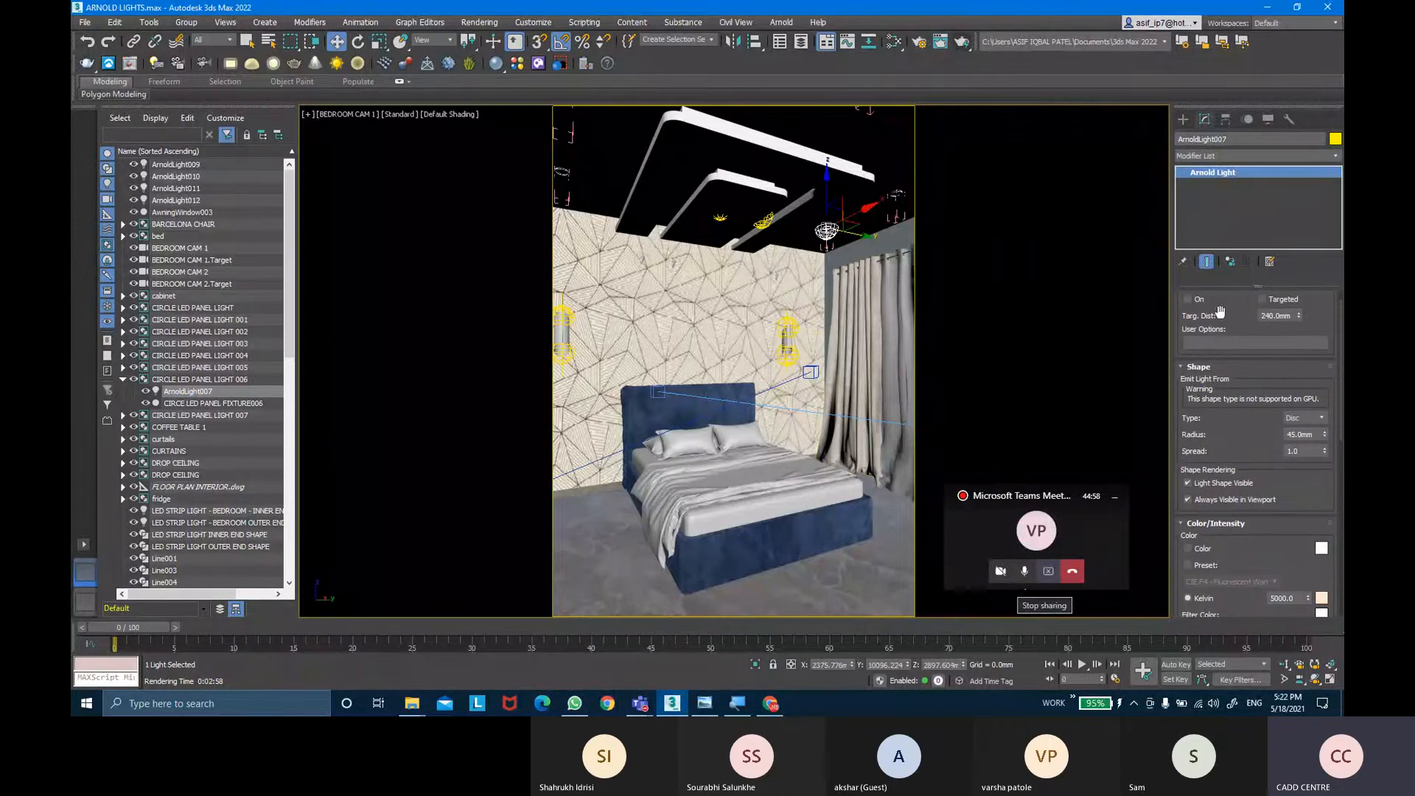
left_click(1199, 300)
left_click(964, 43)
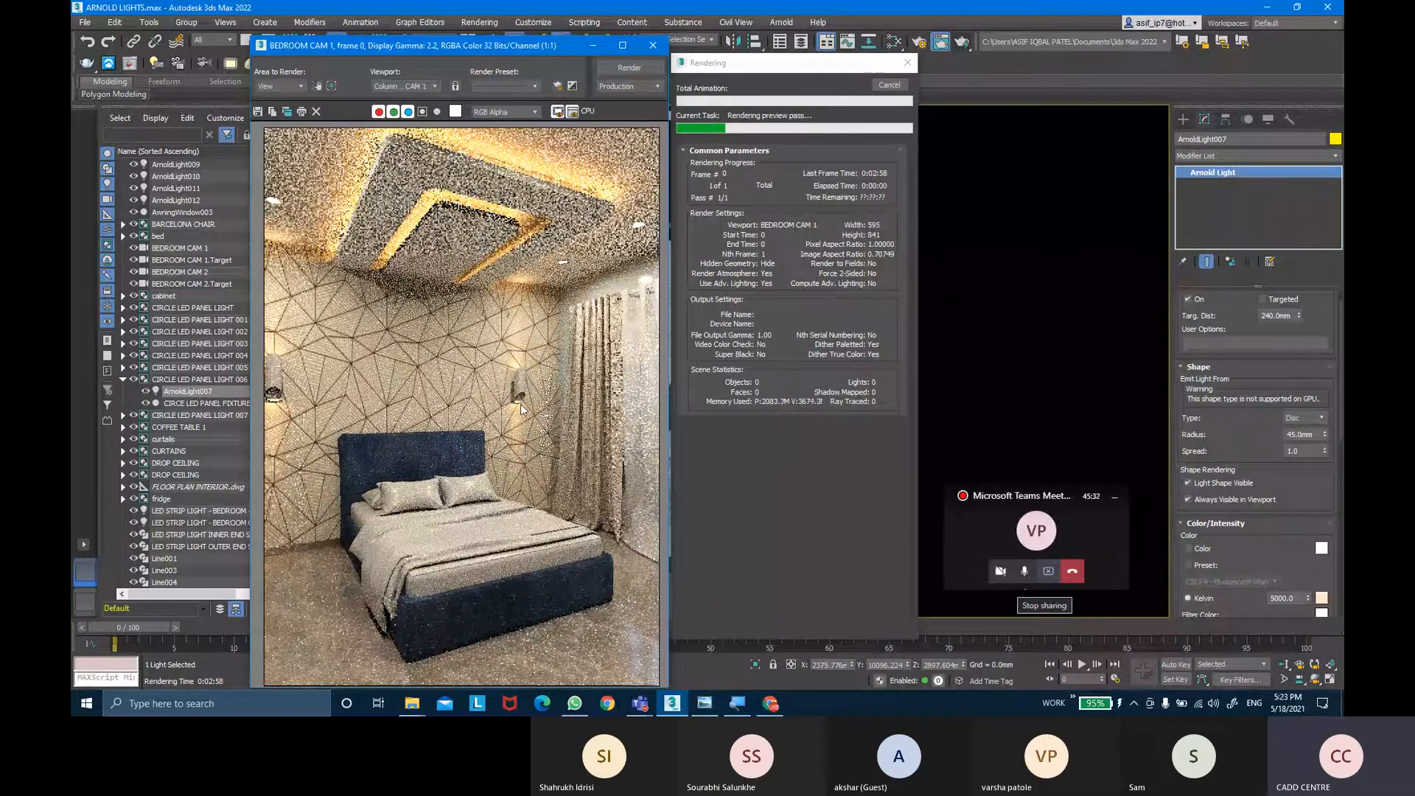
key("Escape")
left_click(653, 46)
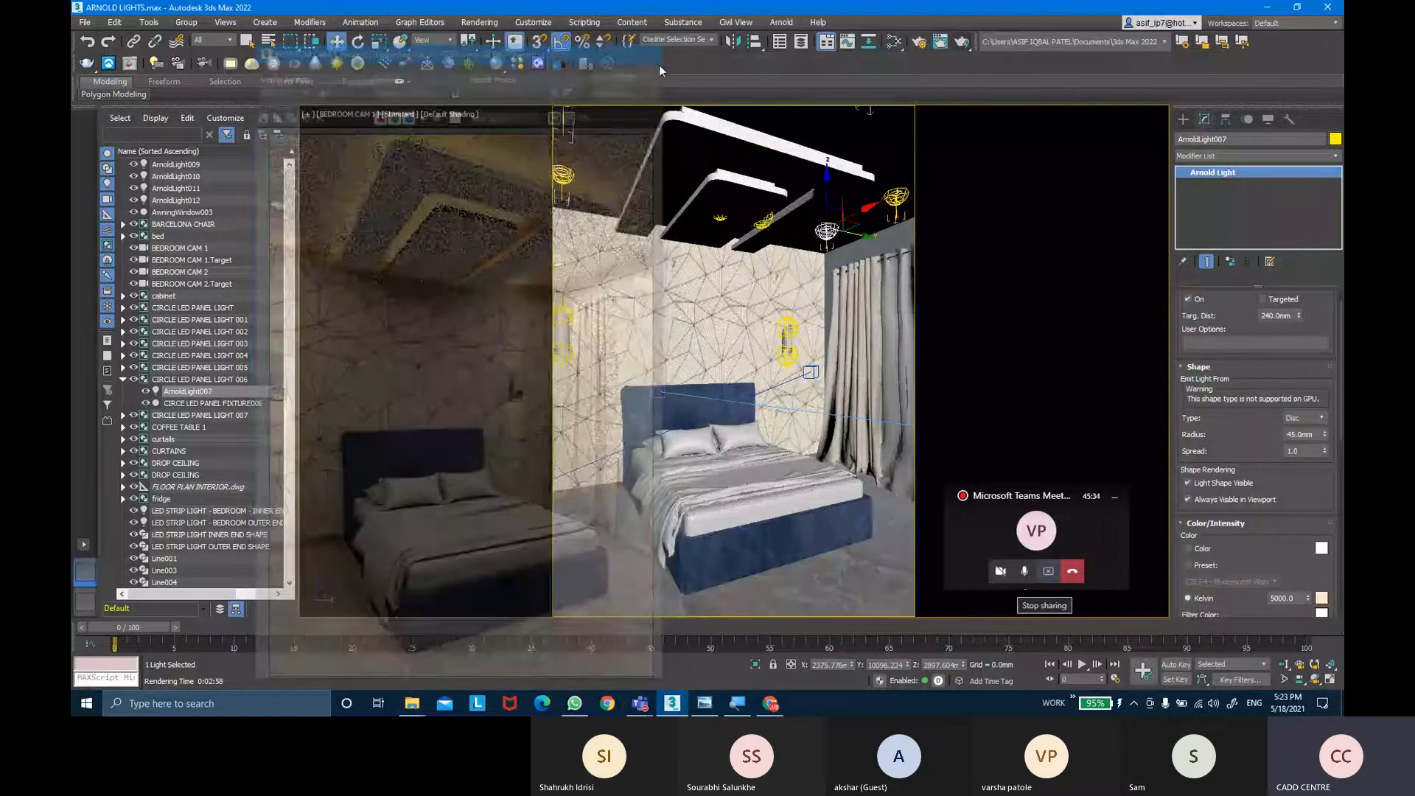
Set the intensity of wall-lamp light ArnoldLight011 to 50 and render BEDROOM CAM 1 with the ceiling lights on.
left_click(789, 358)
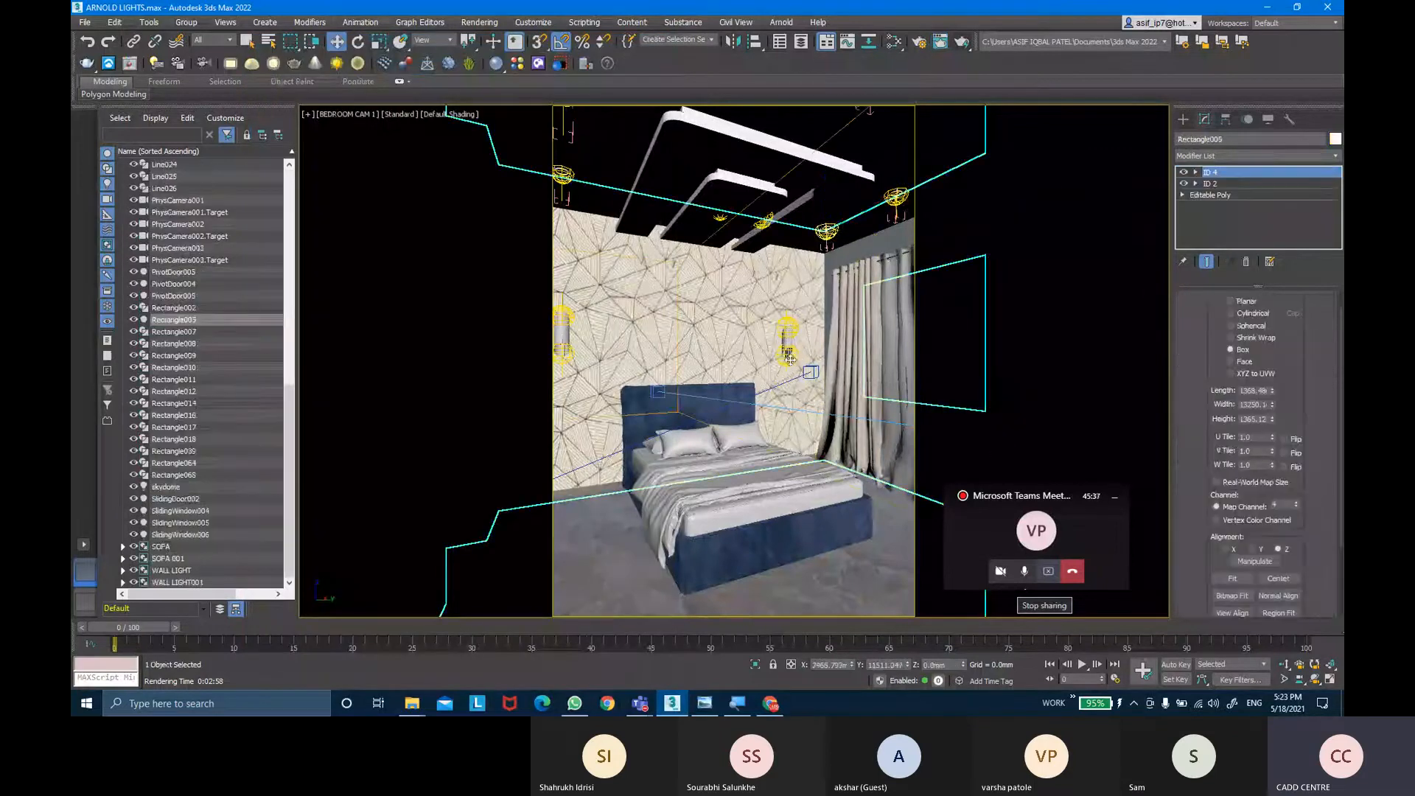
left_click(797, 349)
scroll(1270, 380, "down", 2)
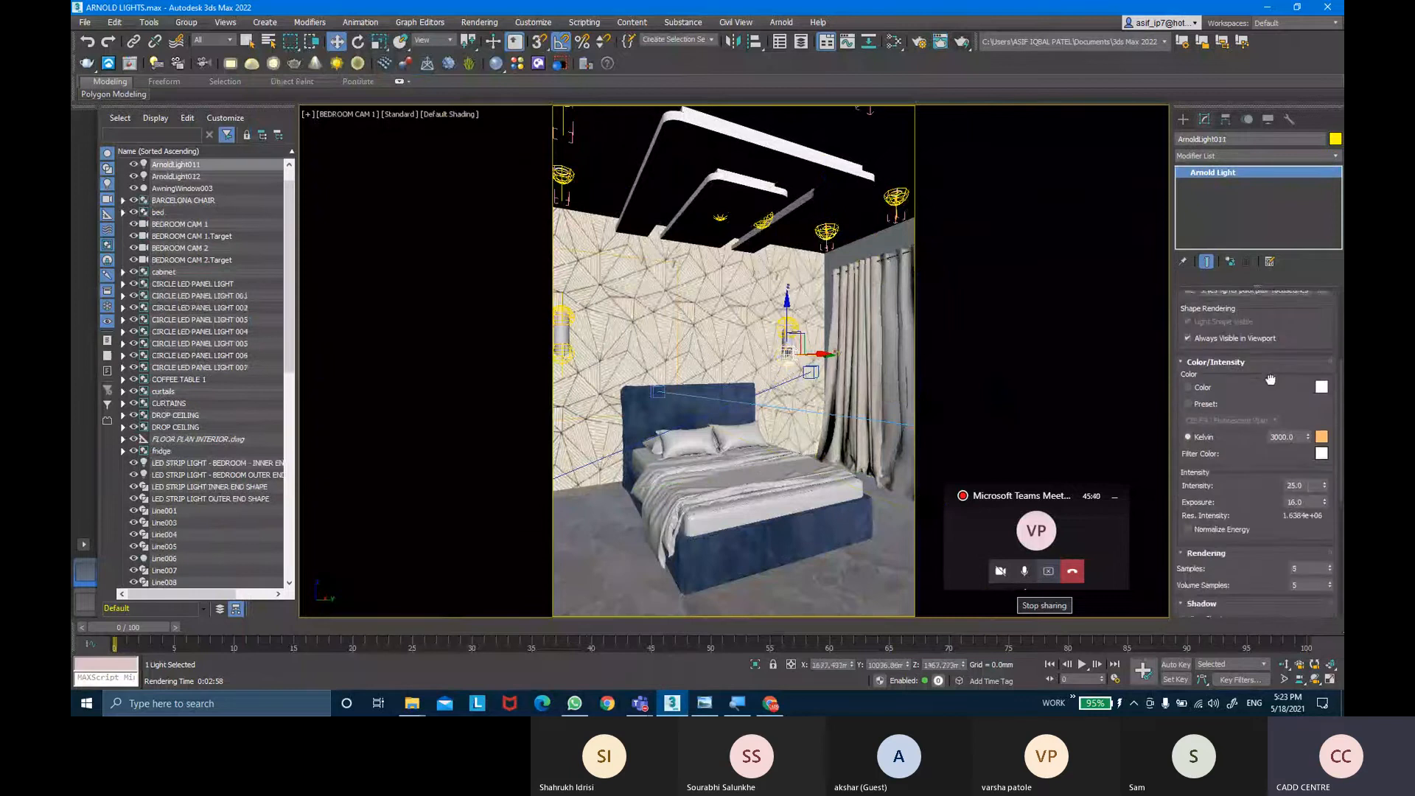
left_click_drag(1270, 380, 1269, 376)
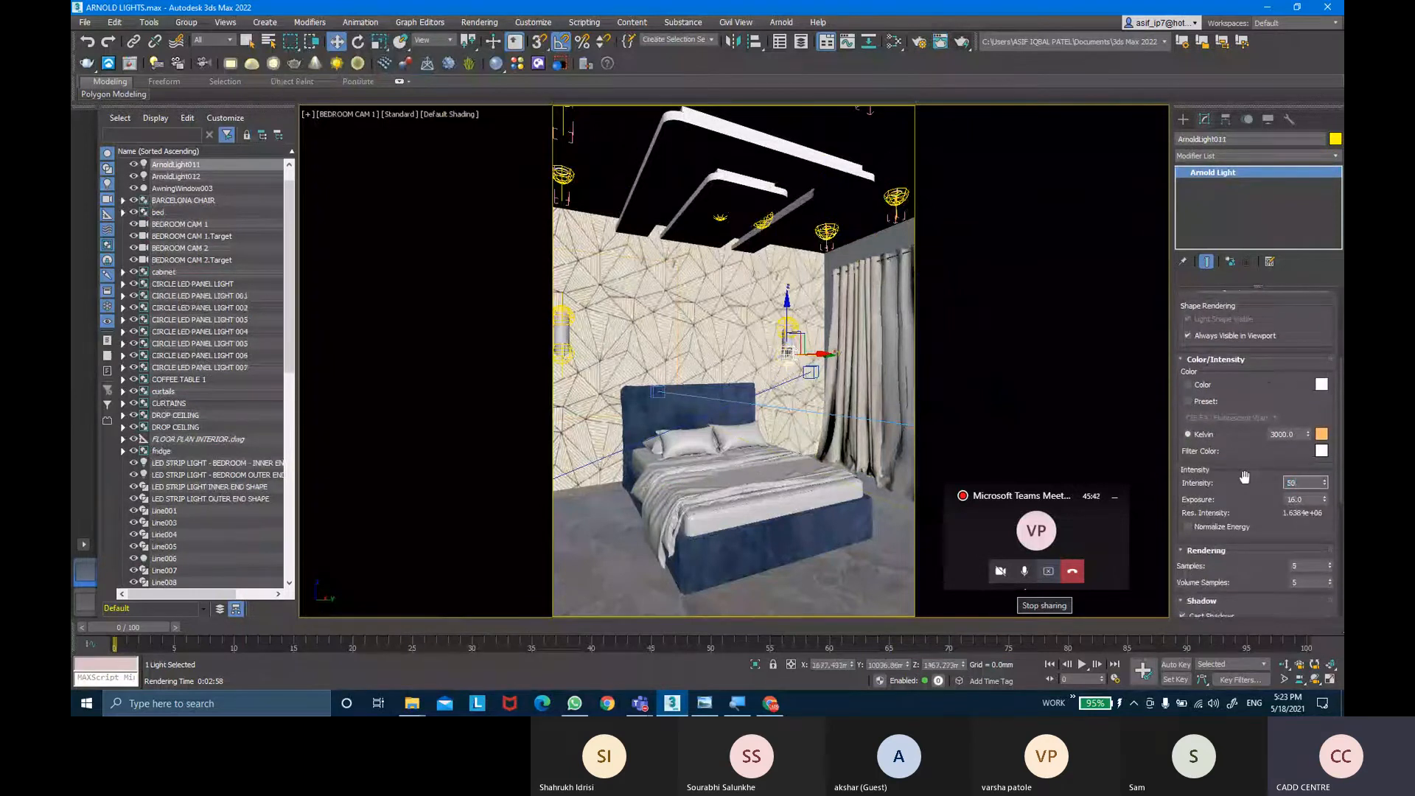
left_click(962, 41)
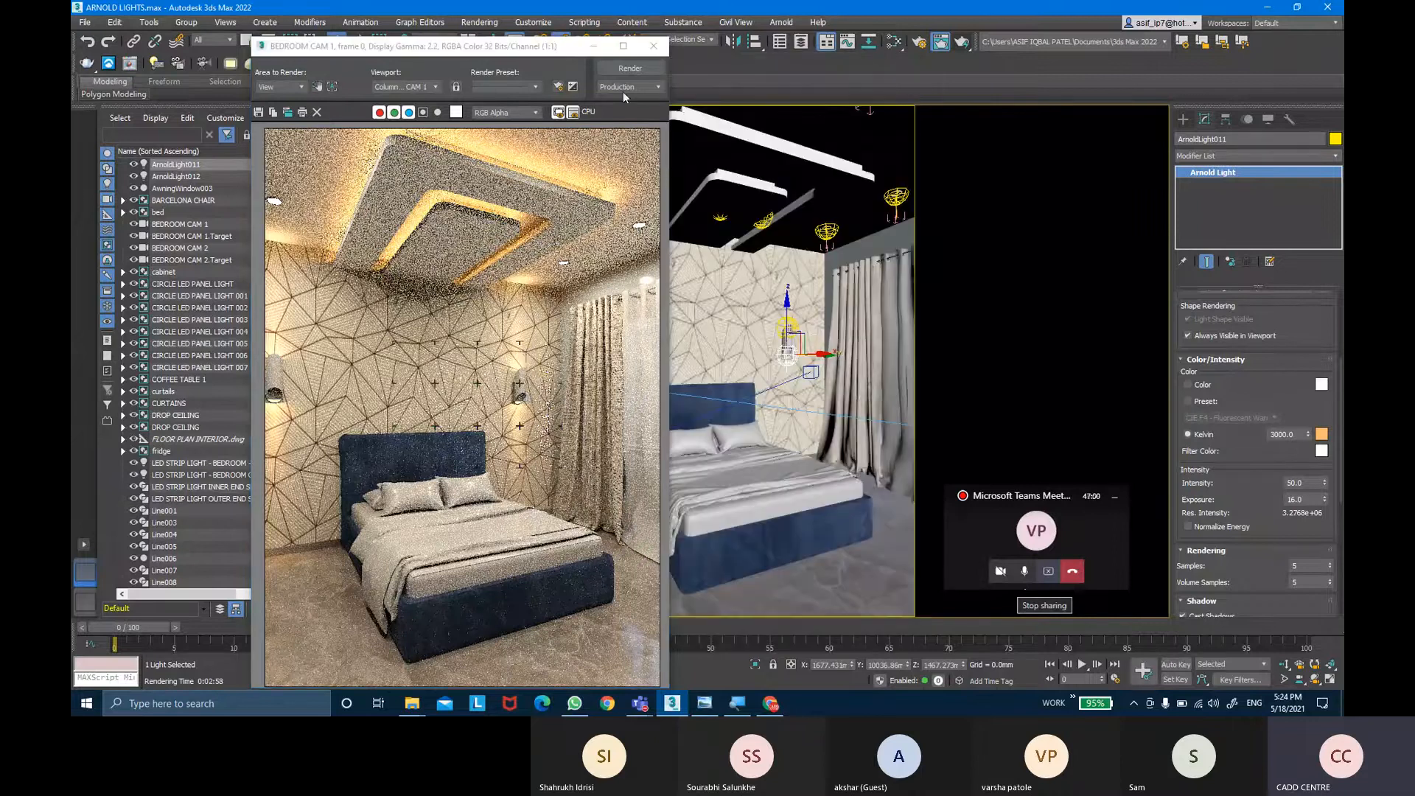
left_click(653, 46)
Set the wall-lamp light's Kelvin color temperature to 2500 and test render the camera view.
left_click(1295, 437)
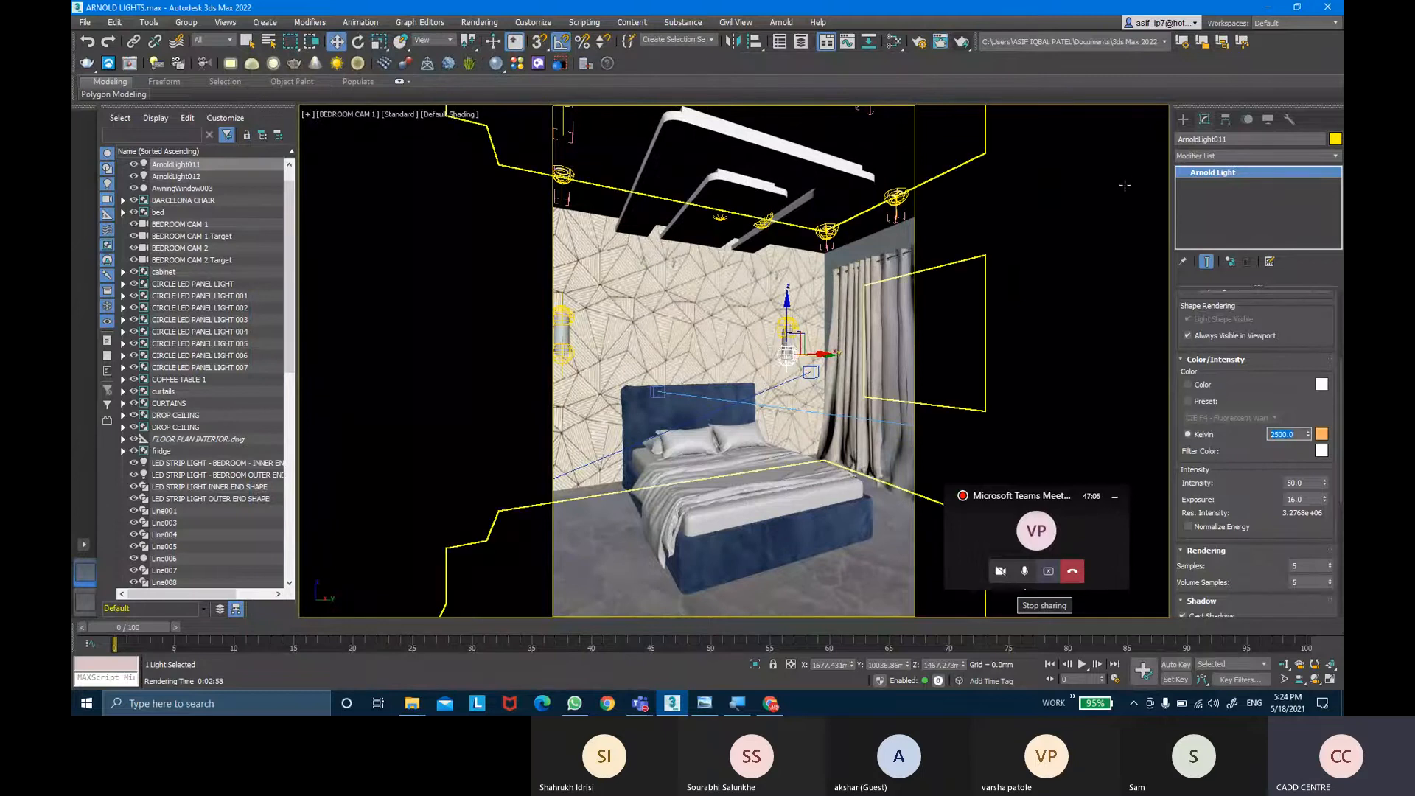
left_click(962, 42)
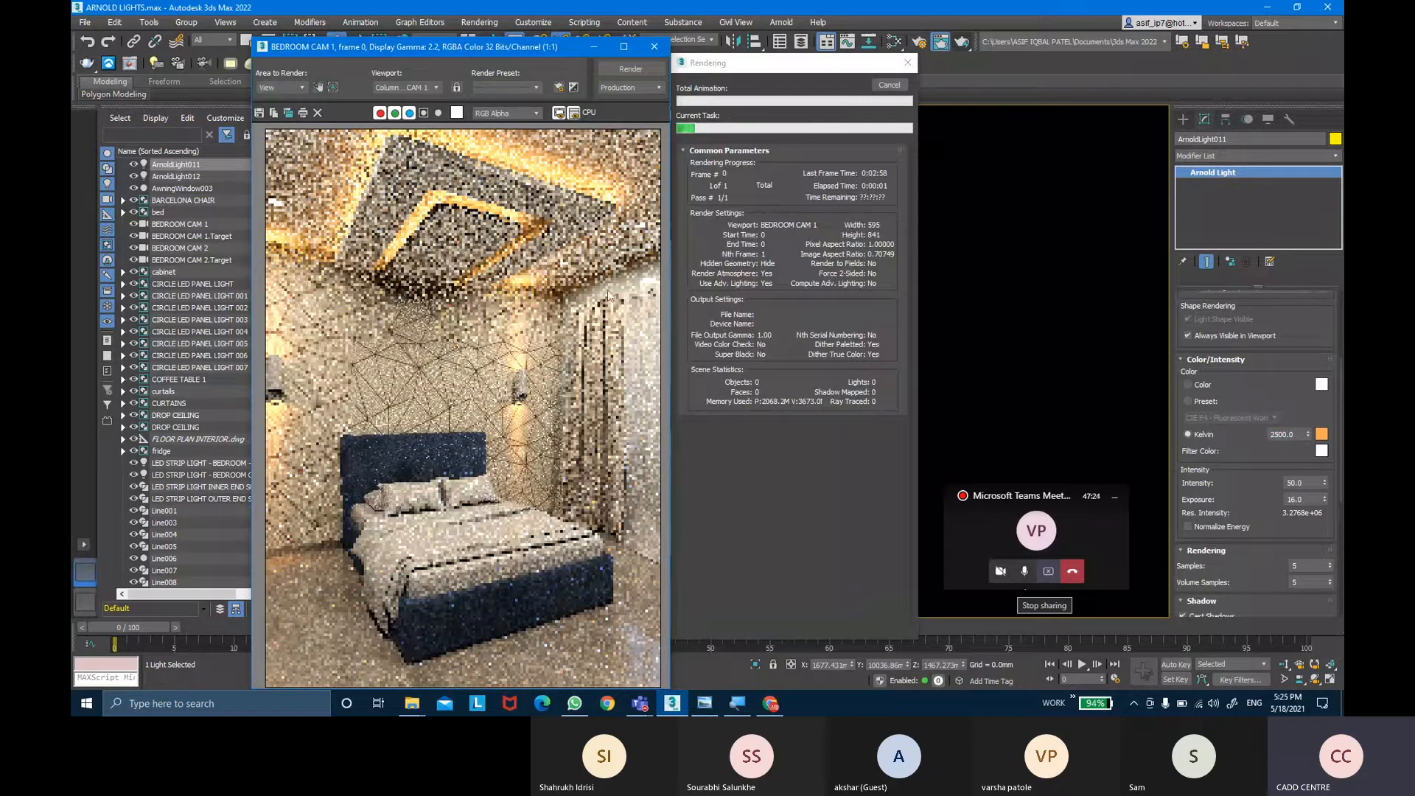
left_click(667, 48)
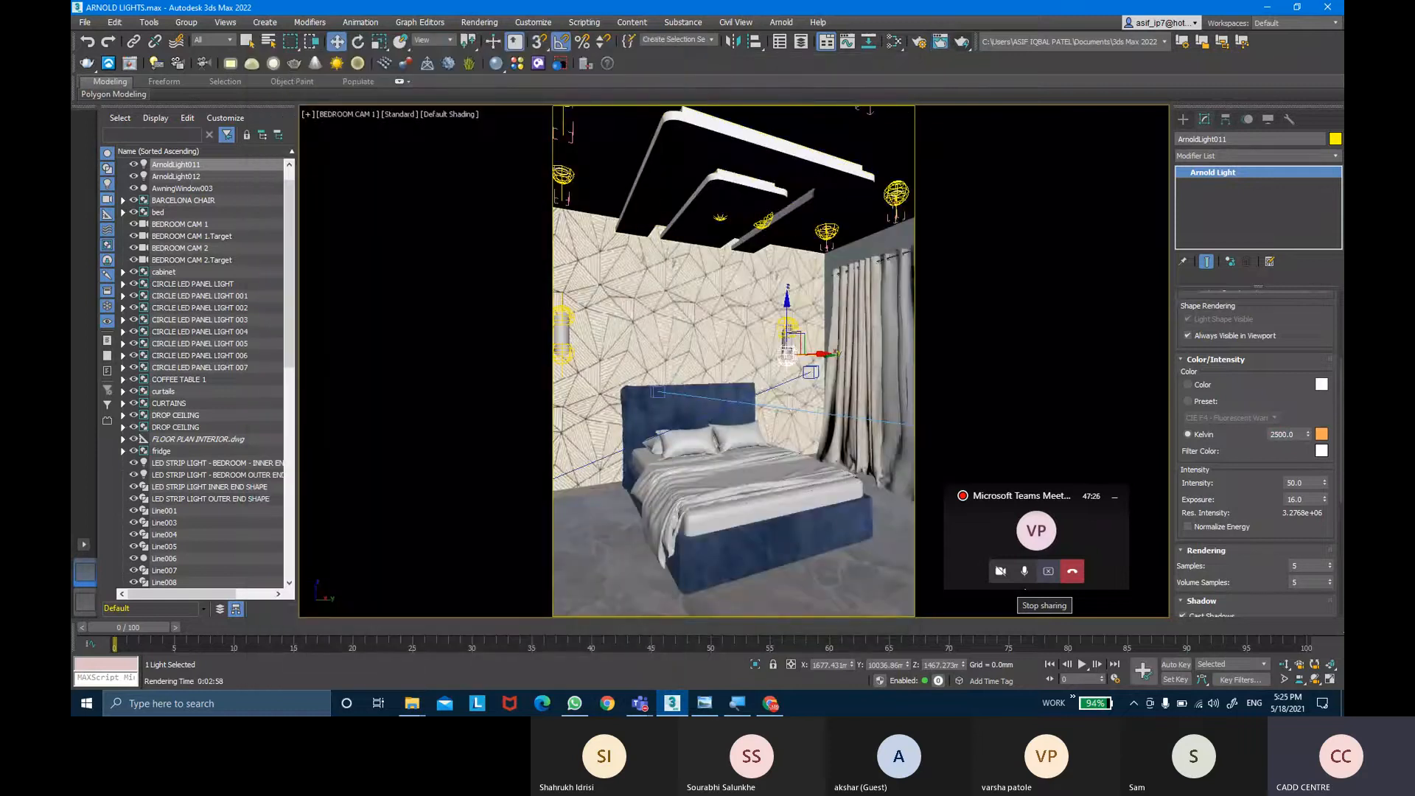
Set the exposure of the ceiling light in CIRCLE LED PANEL LIGHT 004 to 12 and render BEDROOM CAM 1.
left_click(896, 198)
scroll(1287, 418, "down", 3)
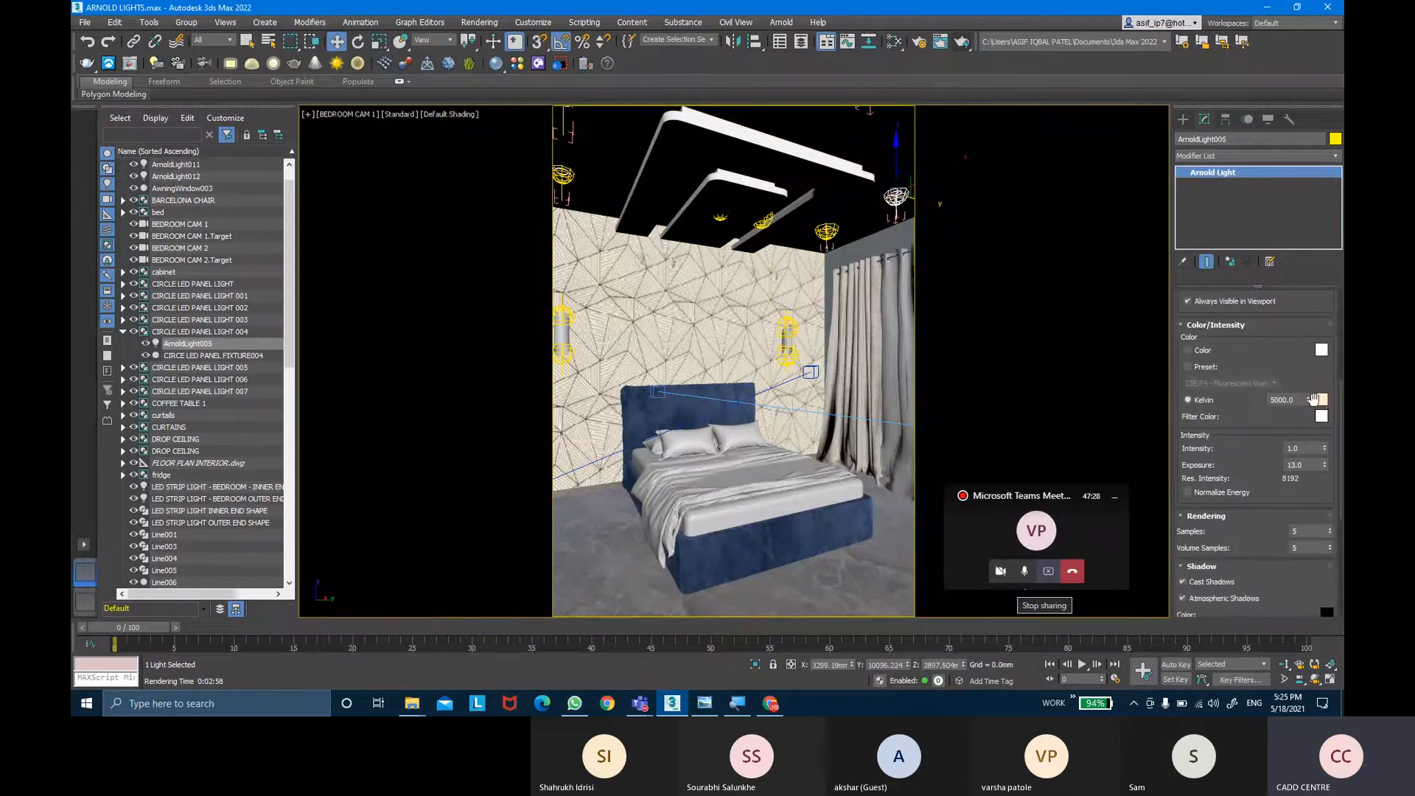
left_click_drag(1323, 465, 1277, 466)
type("12.")
key("Return")
left_click(962, 43)
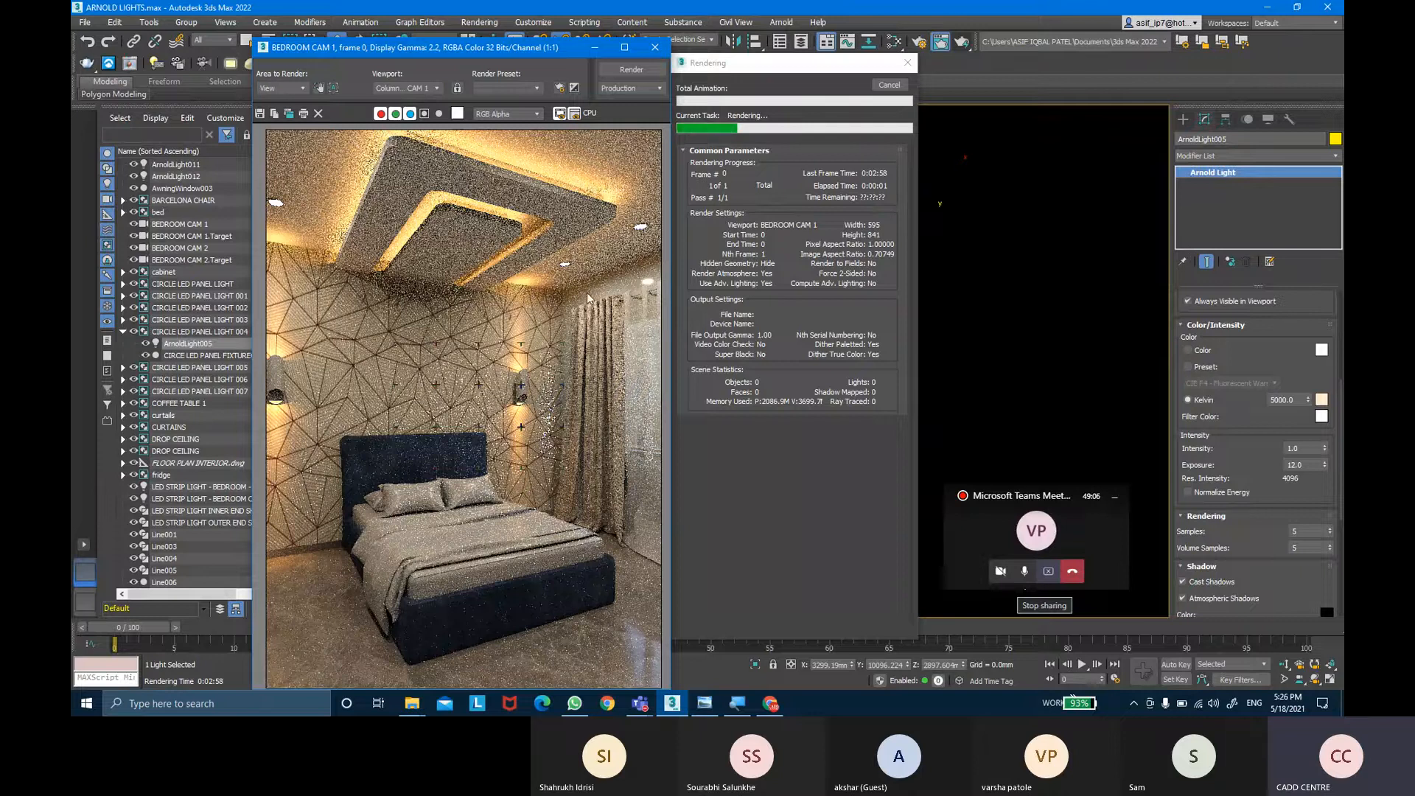
key("Escape")
left_click(656, 47)
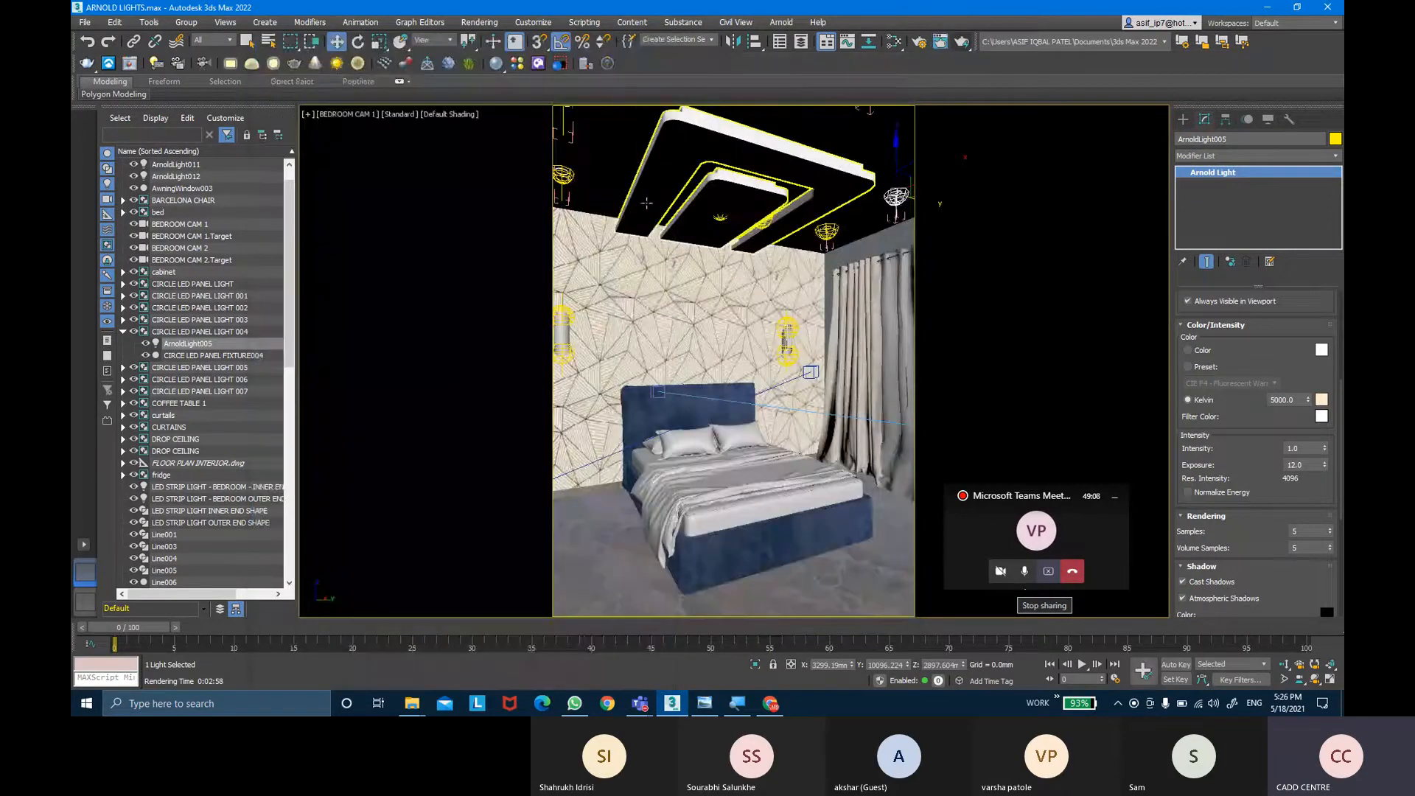
Try a test render of the bedroom from BEDROOM CAM 2, closing the render window before it completes.
key("c")
double_click(680, 263)
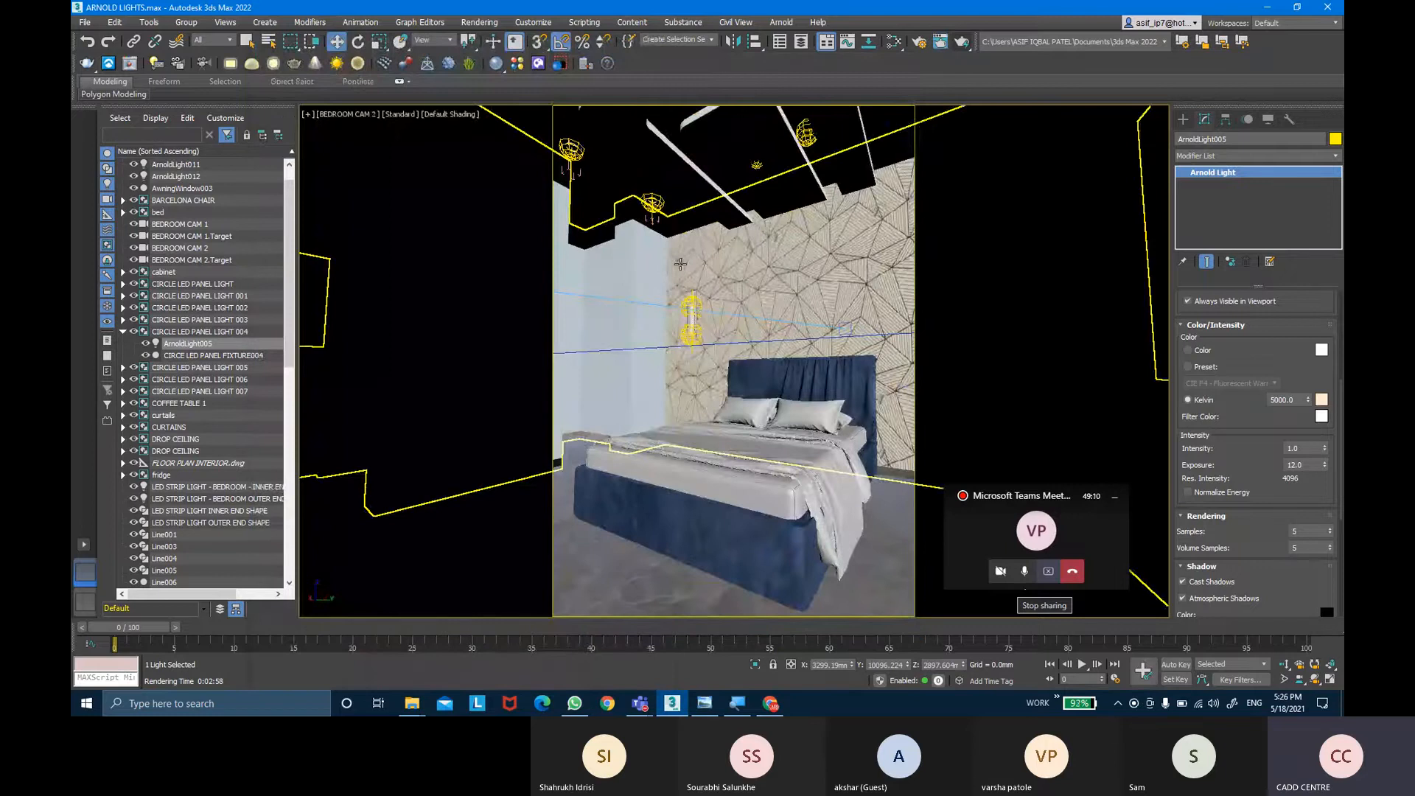
key("shift+q")
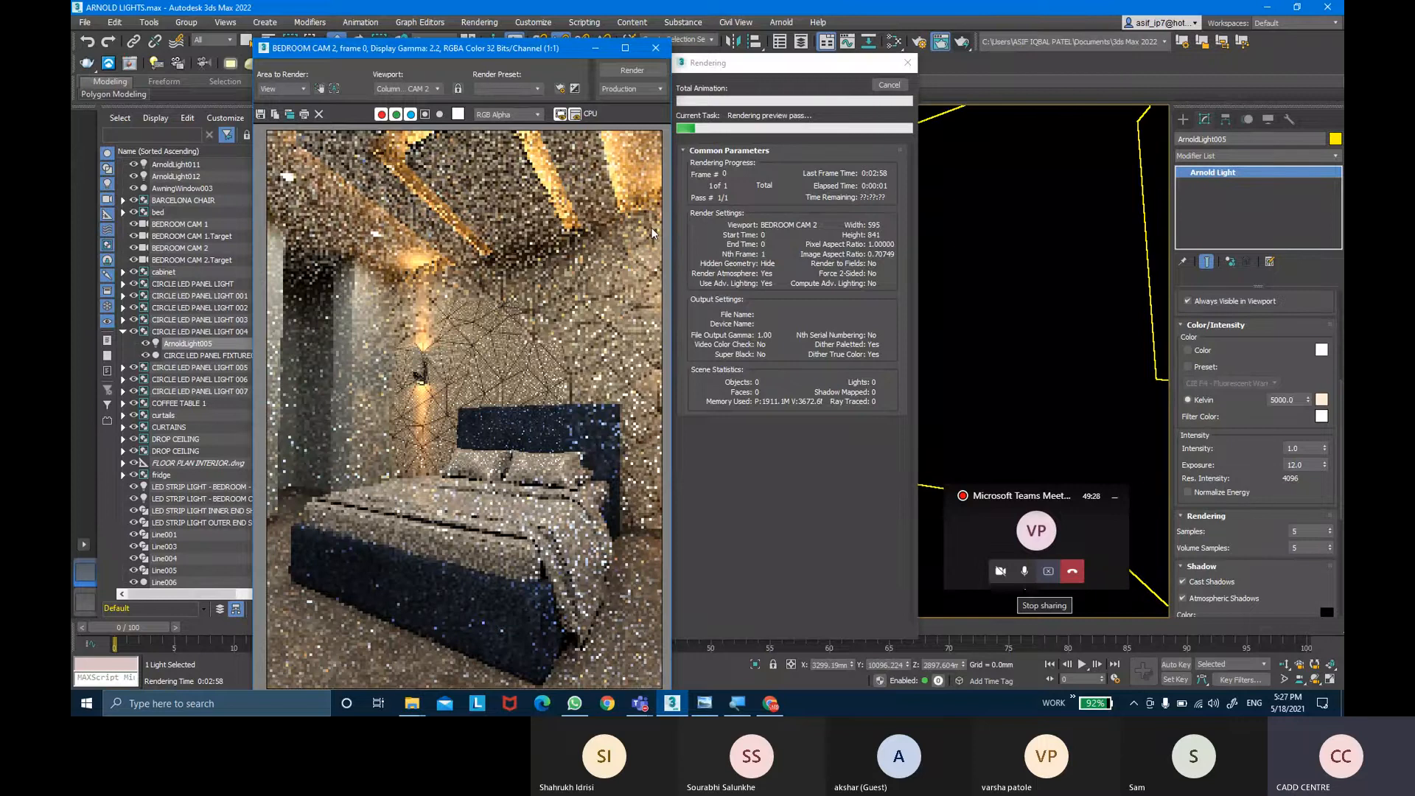
left_click(659, 53)
Switch the viewport to PhysCamera002 and render the bedroom from that camera.
key("c")
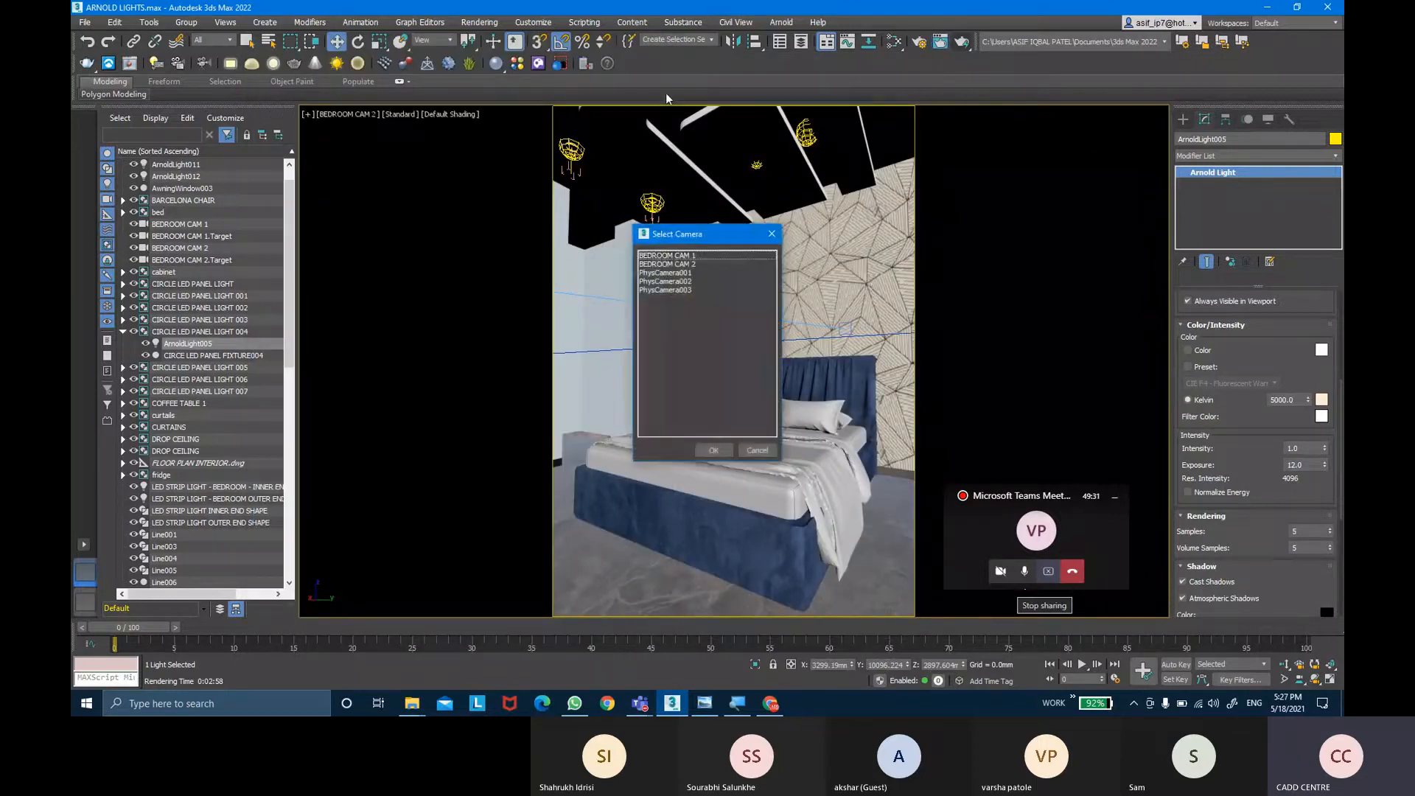
double_click(693, 271)
key("c")
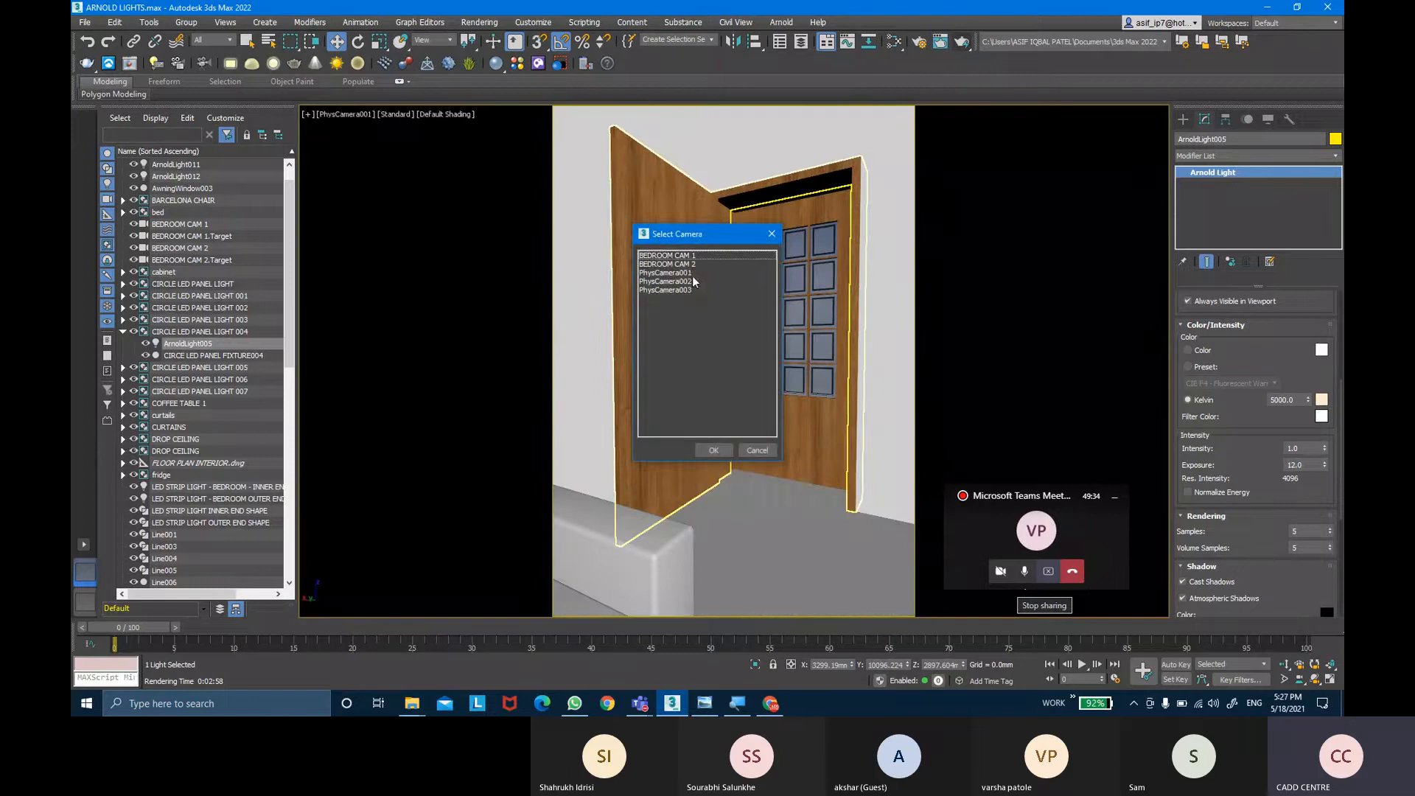
left_click(684, 286)
double_click(684, 286)
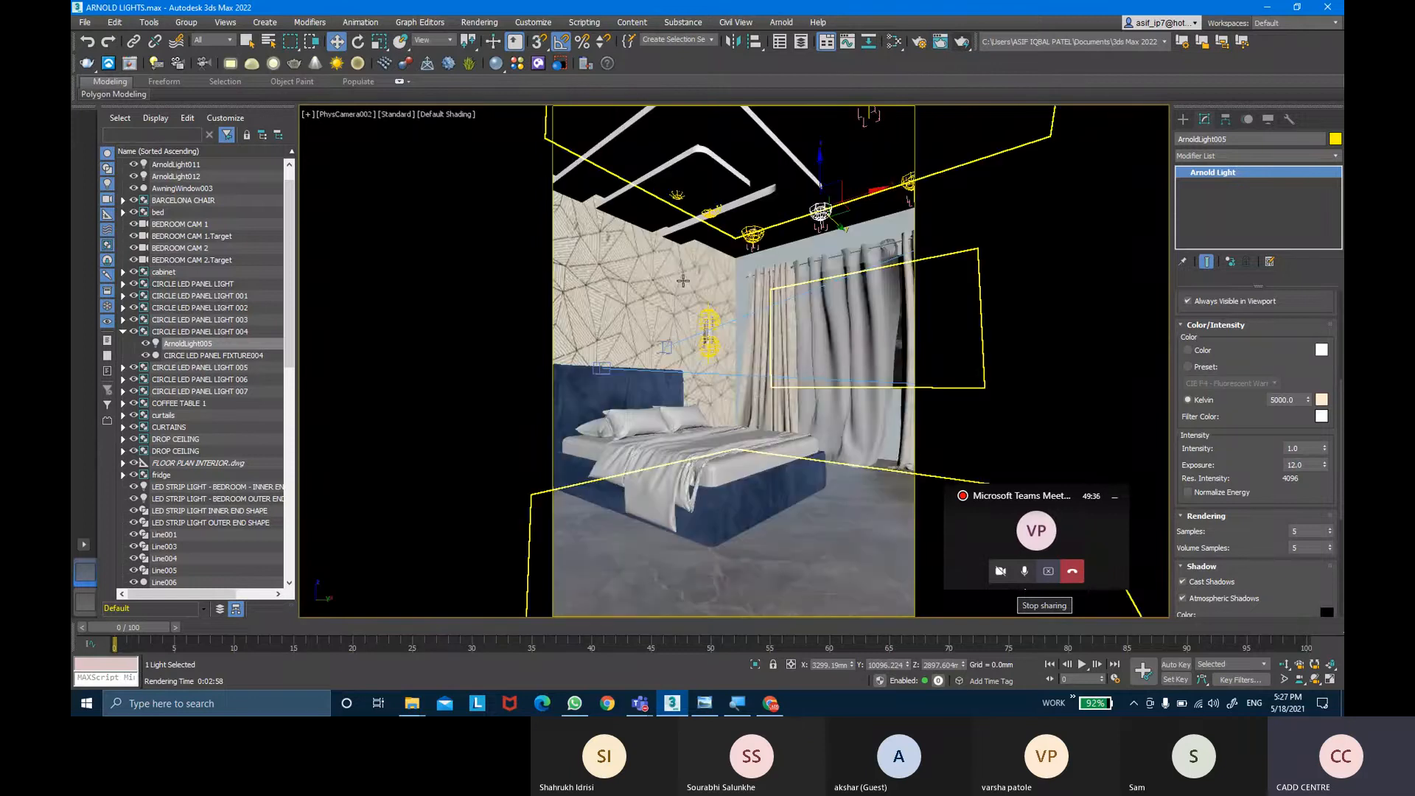
key("shift+q")
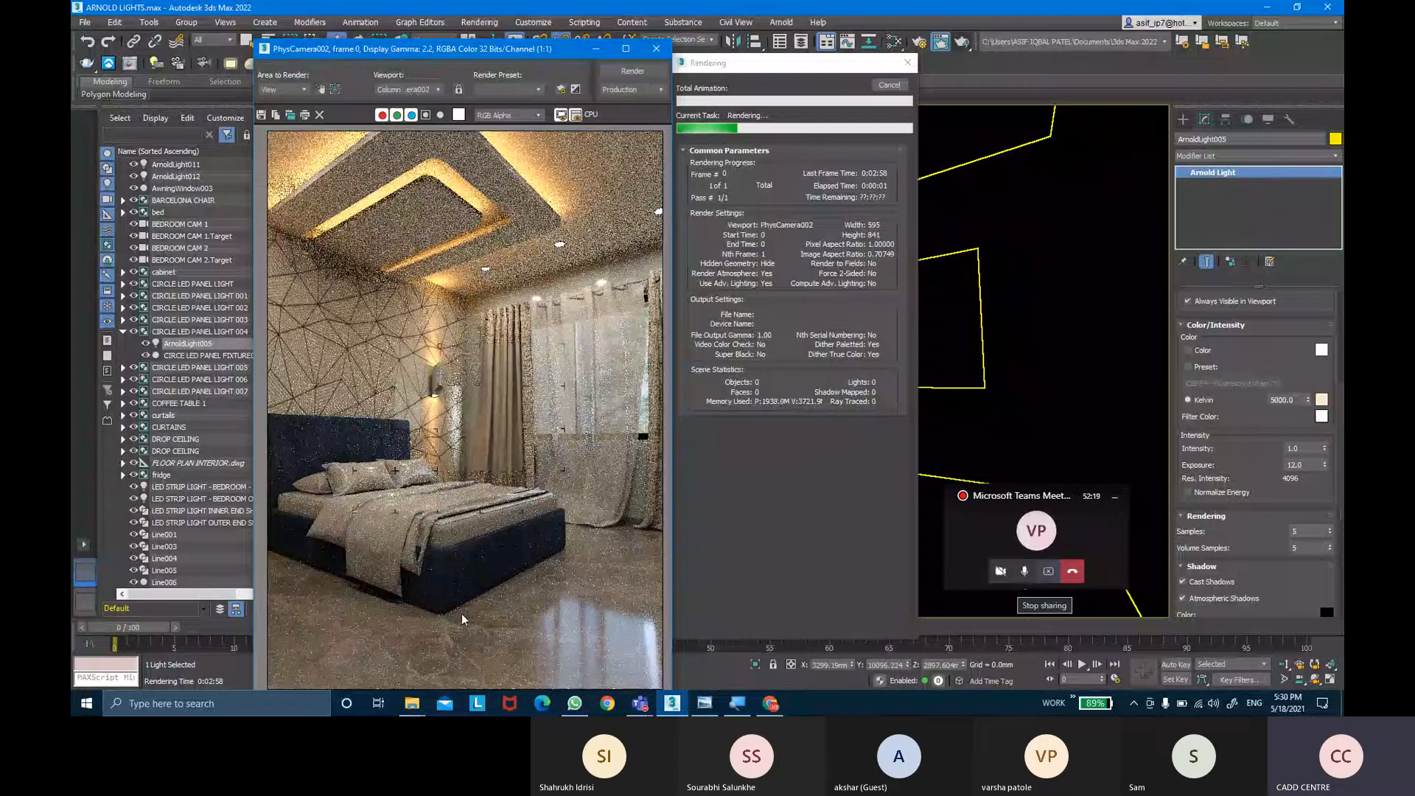
Switch to the Microsoft Teams meeting window showing the participants and the meeting chat.
mouse_move(639, 704)
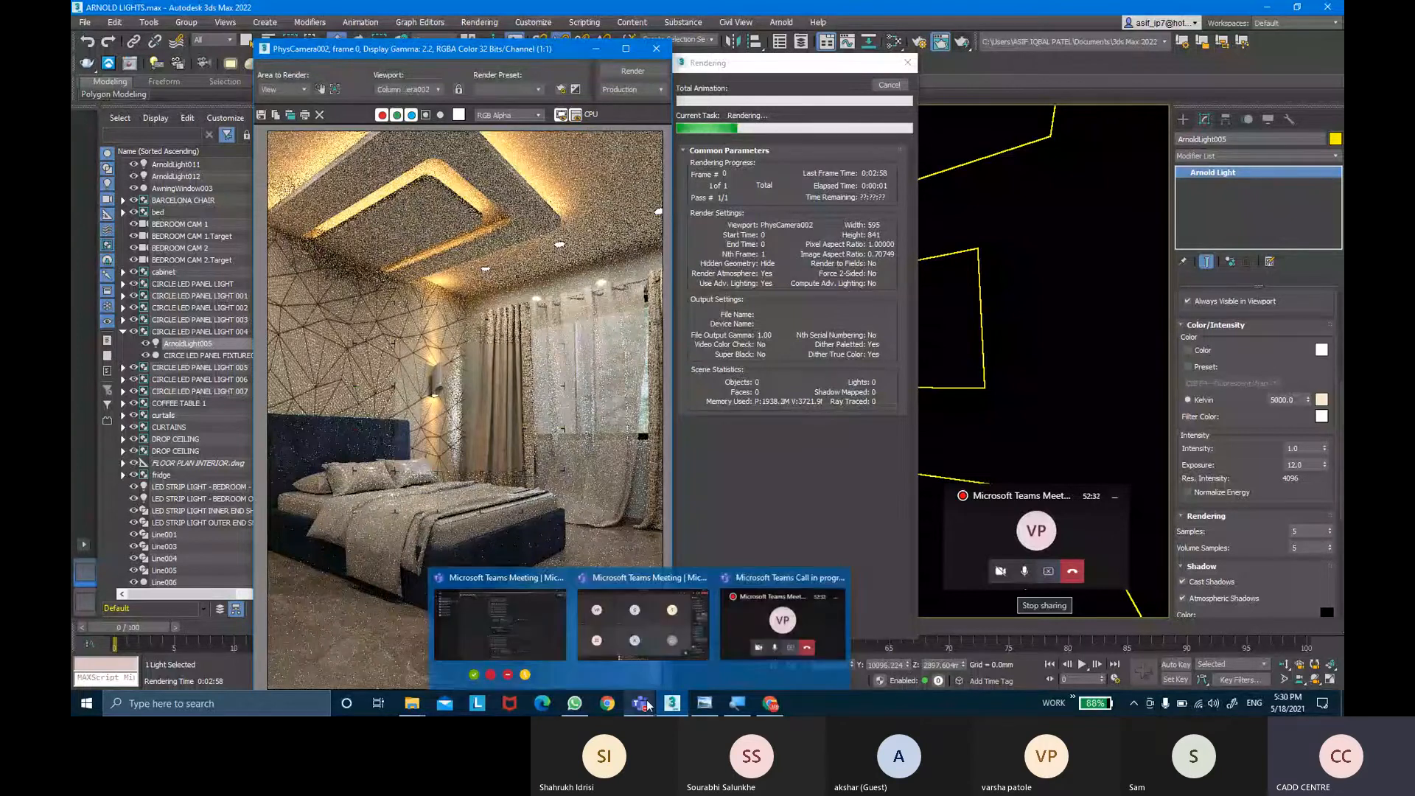
left_click(643, 621)
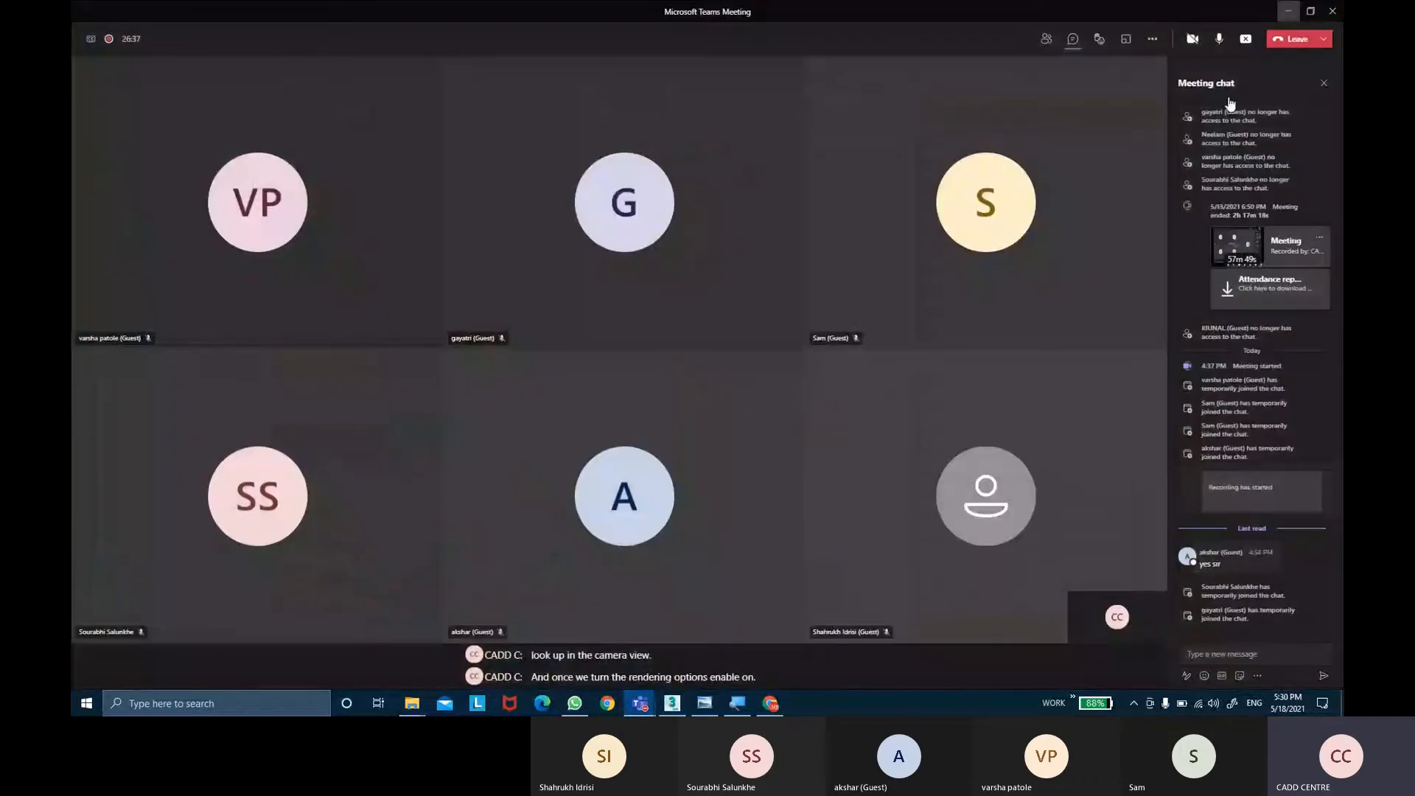